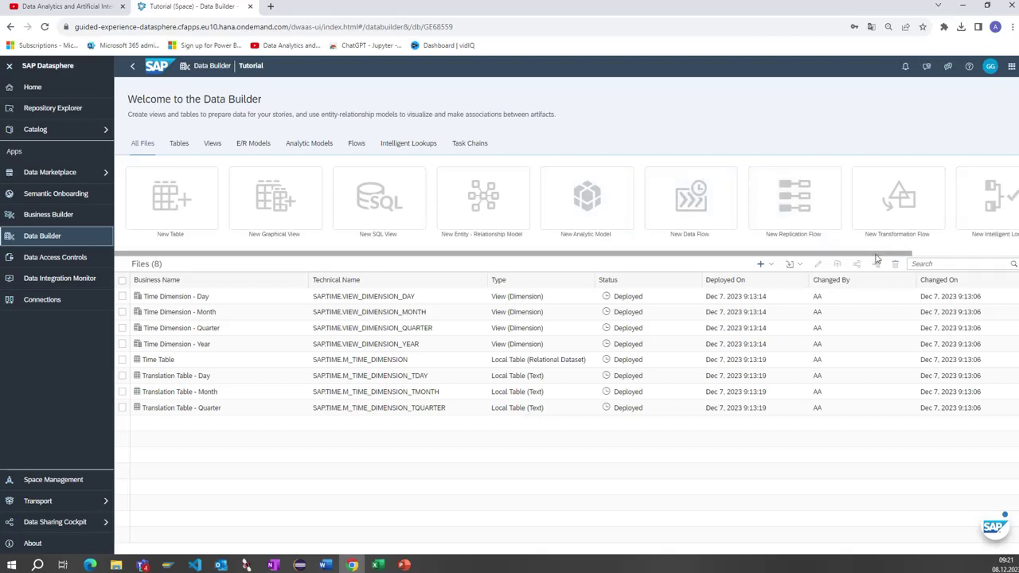
Go back to the Data Builder file list via the SAP Datasphere home page
left_click_drag(876, 255, 982, 255)
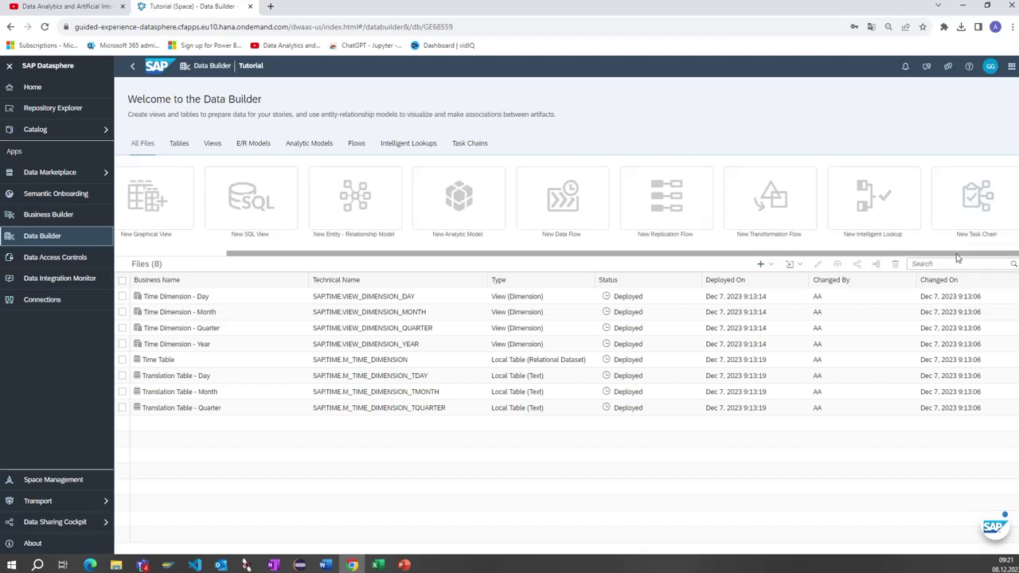
left_click_drag(958, 257, 787, 263)
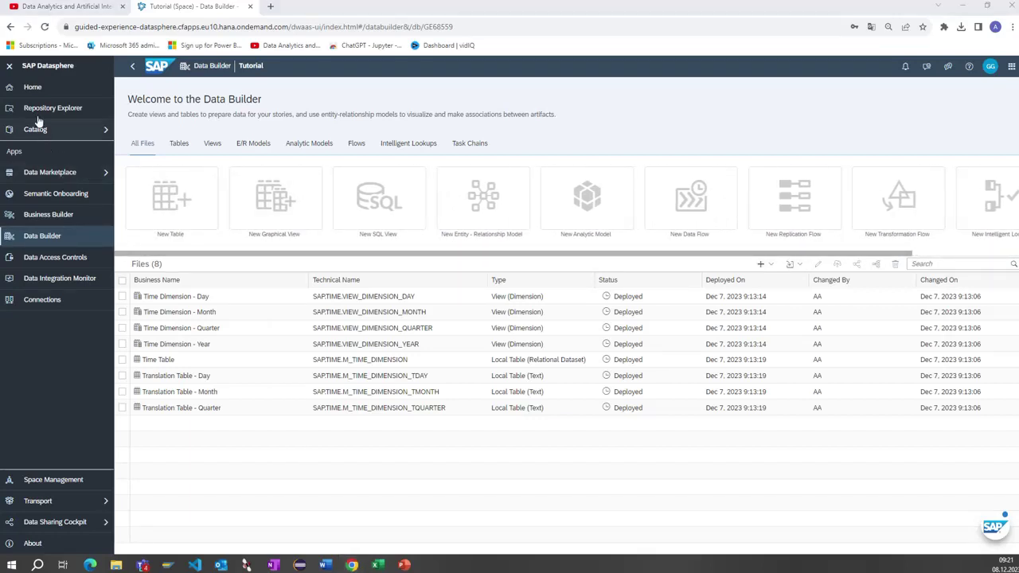
left_click(32, 88)
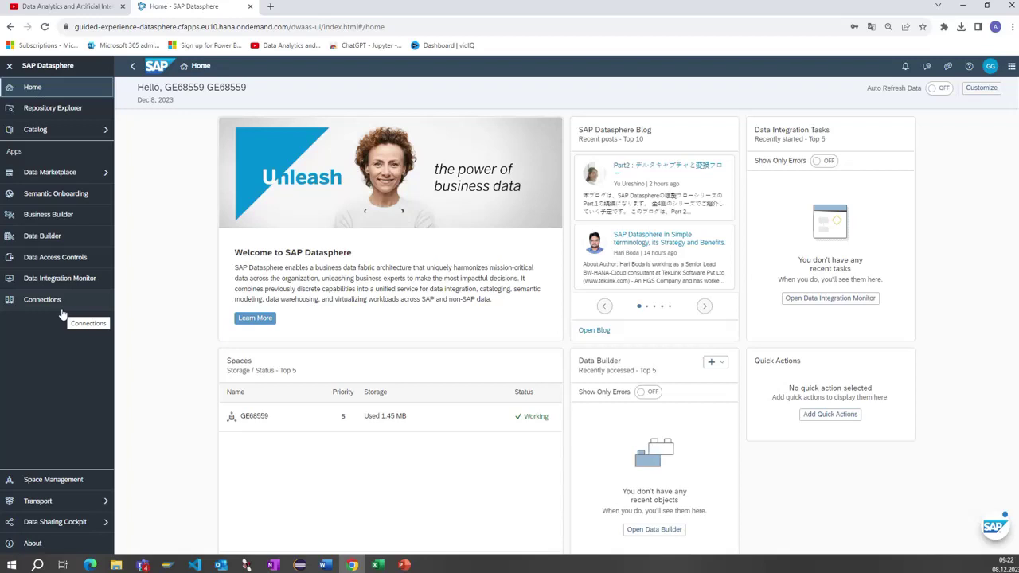
left_click(82, 243)
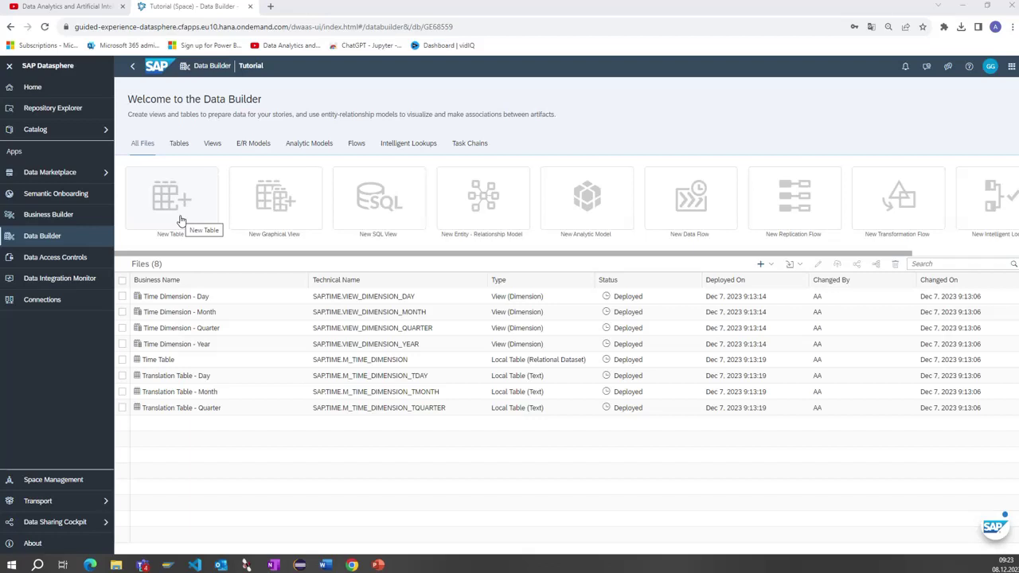
Create a new table and replace its business name 'Table 1' with Own_Customers
left_click(179, 198)
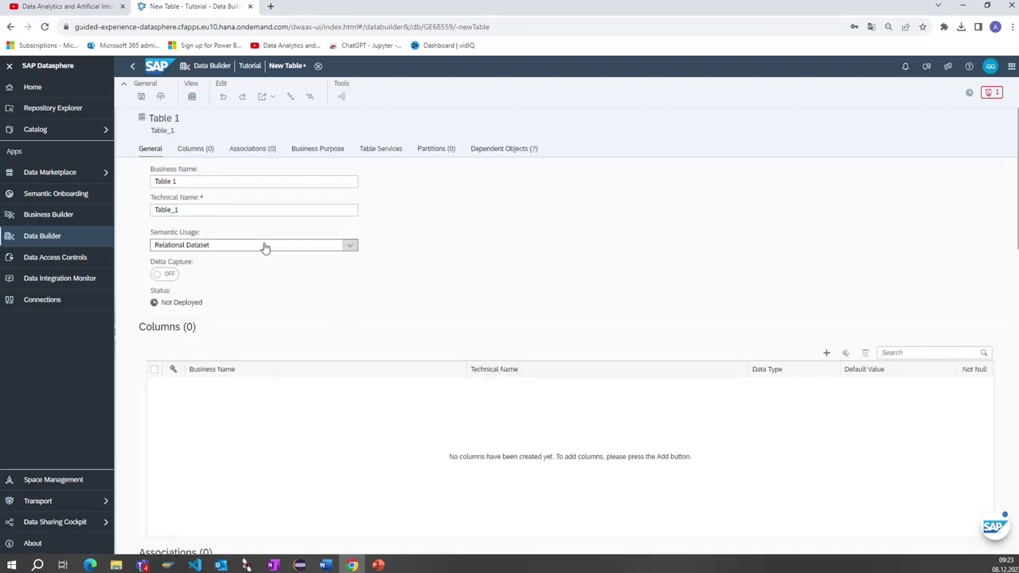
double_click(177, 181)
left_click(179, 182)
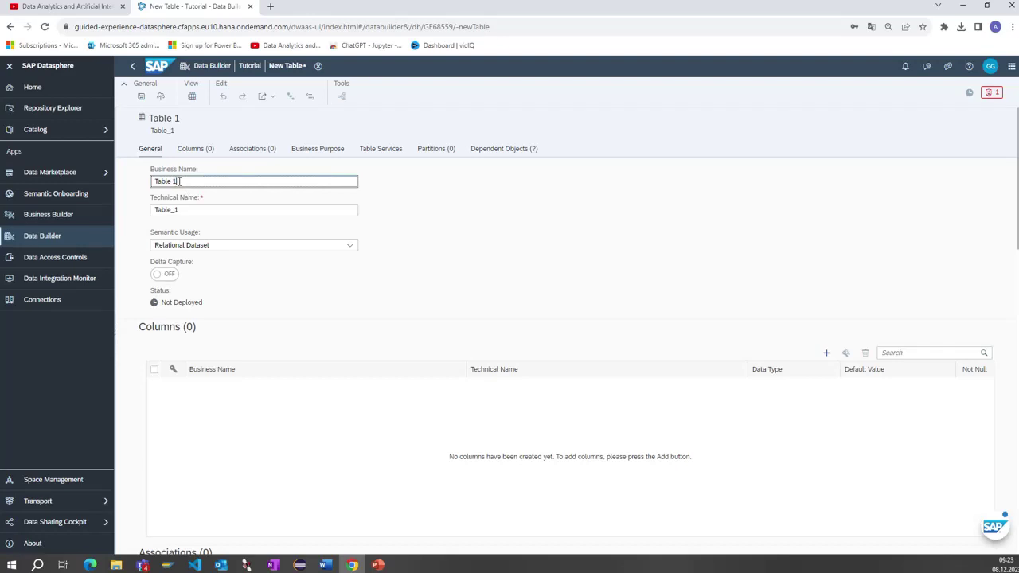
double_click(194, 181)
triple_click(209, 183)
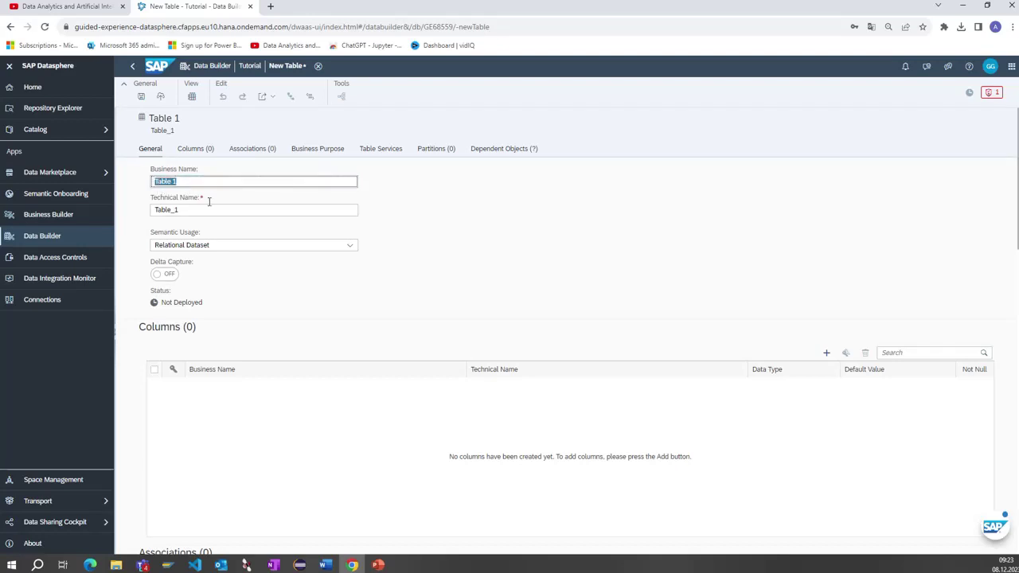
type("C")
key("BackSpace")
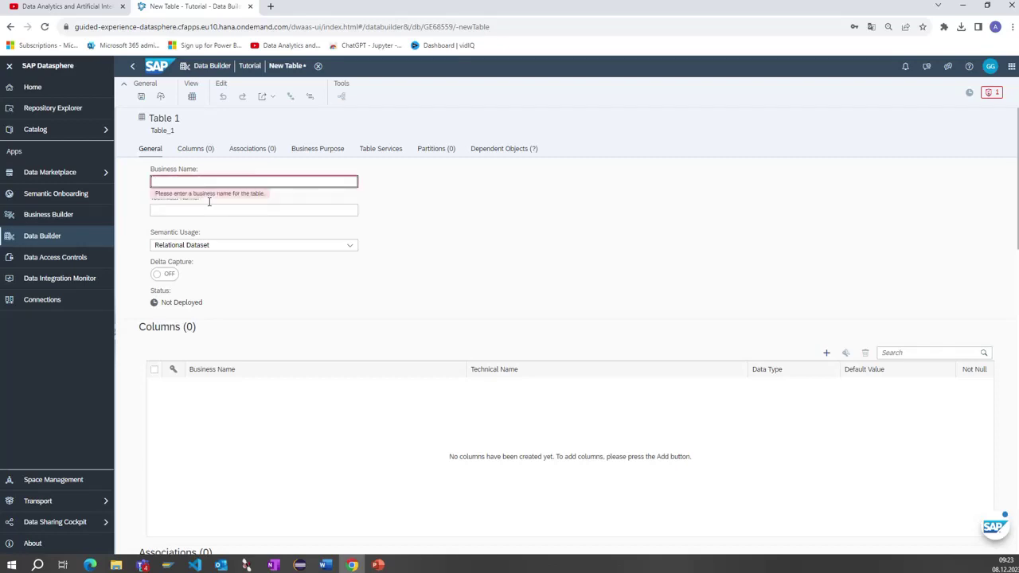
type("Own_Cus")
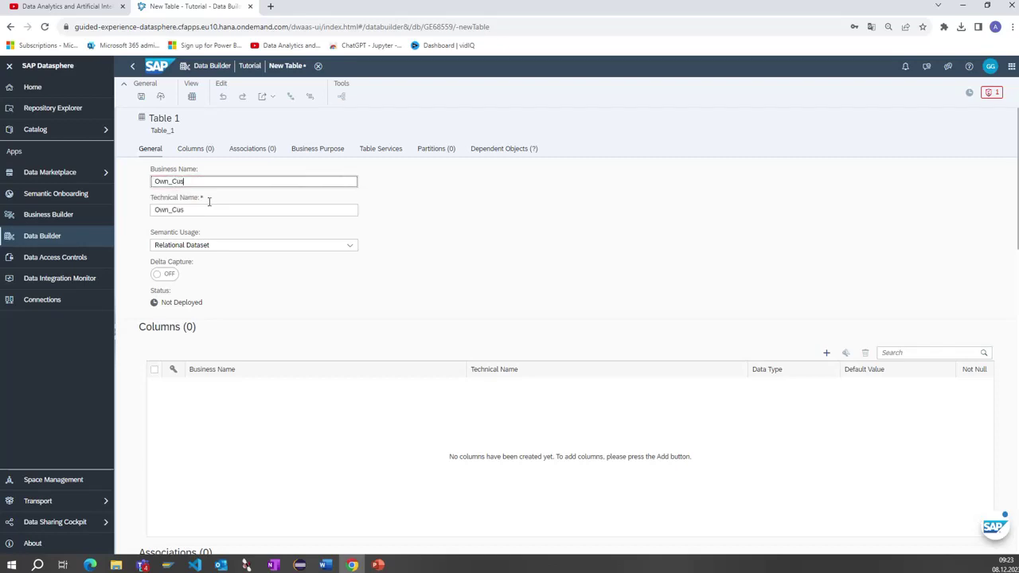
type("tomers")
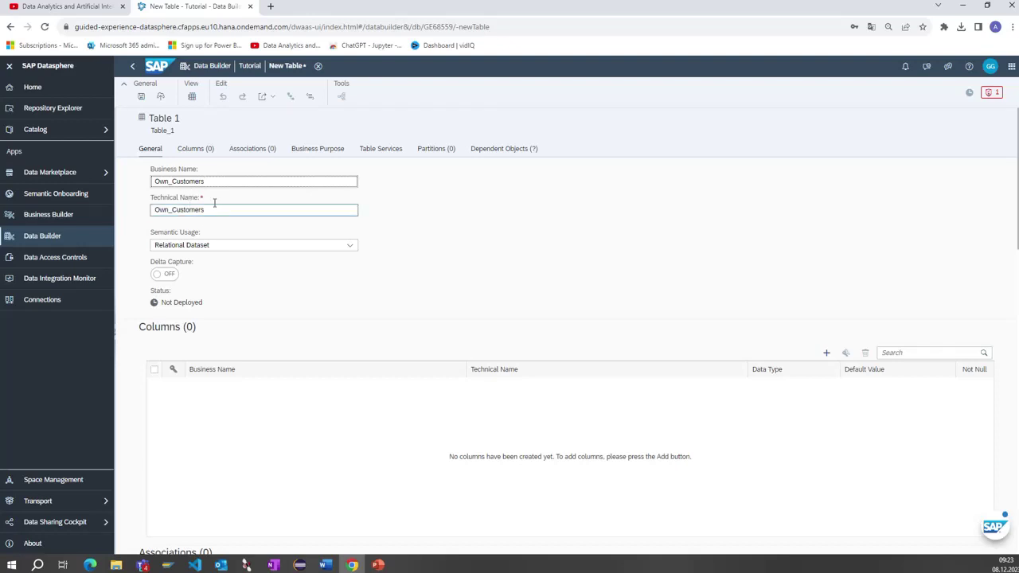
left_click(186, 208)
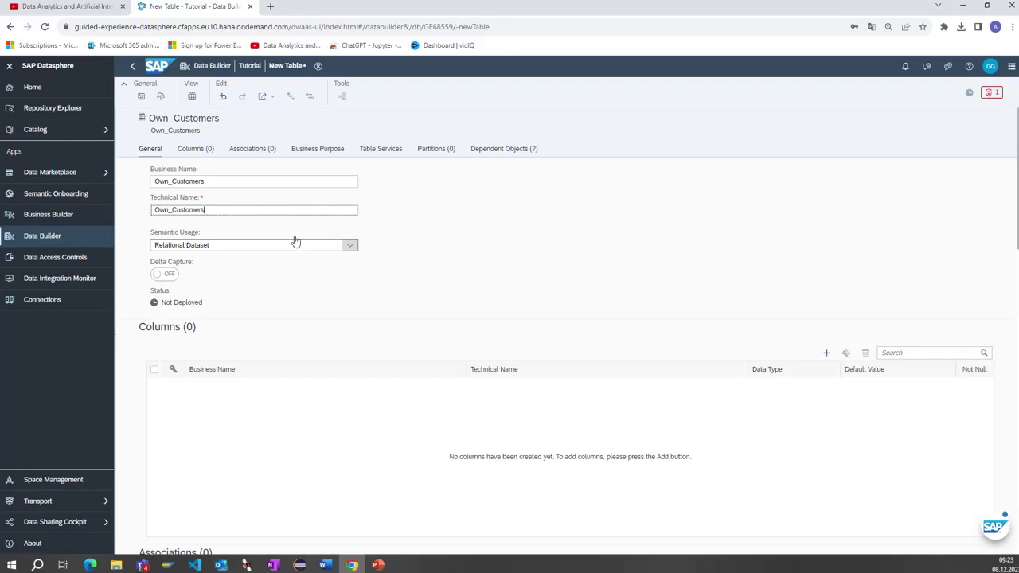
scroll(507, 201, "down", 1)
scroll(507, 201, "down", 1)
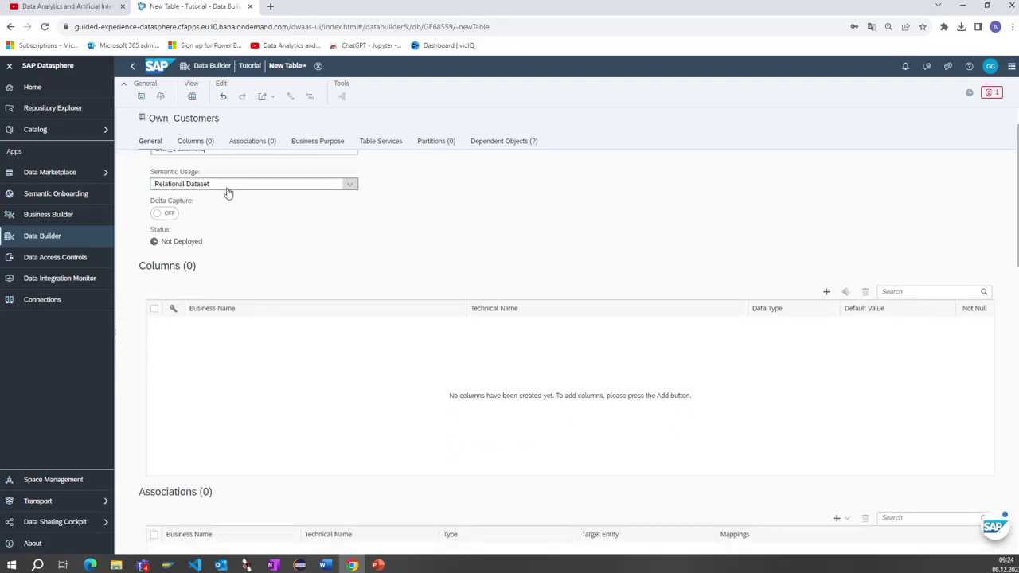
scroll(223, 236, "up", 2)
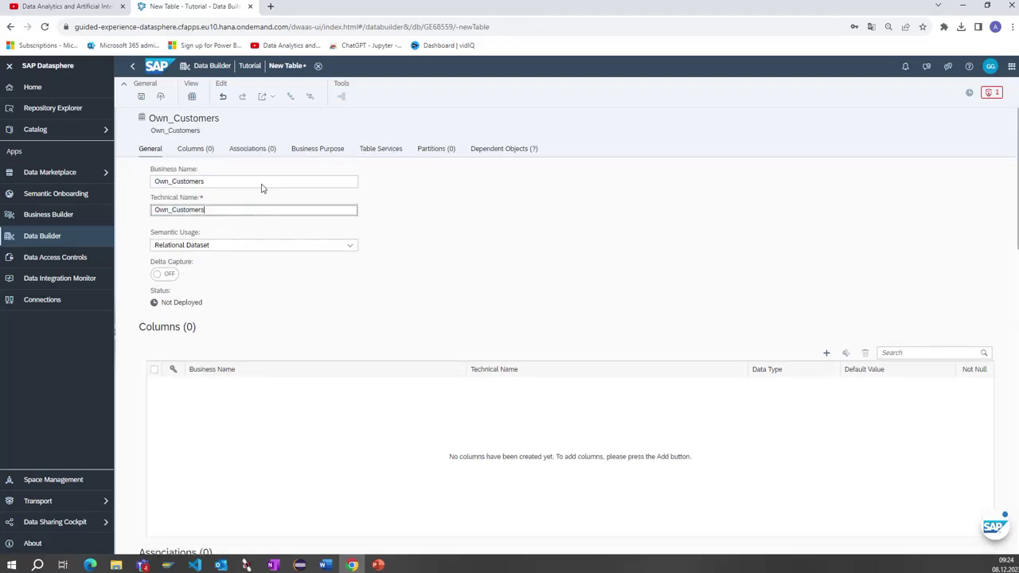
scroll(296, 246, "down", 3)
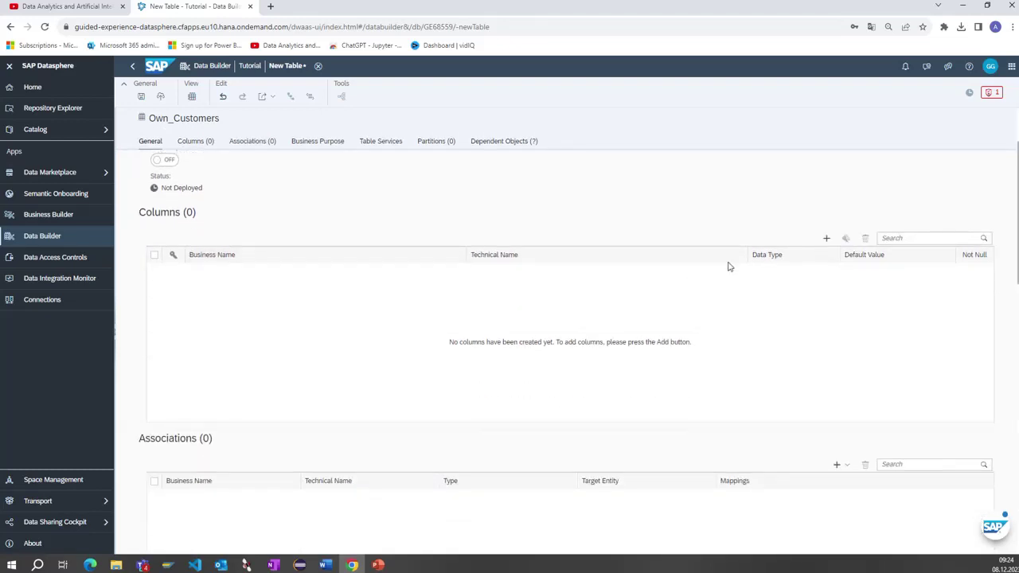
Add a Customer Number column with String length 10
left_click(827, 239)
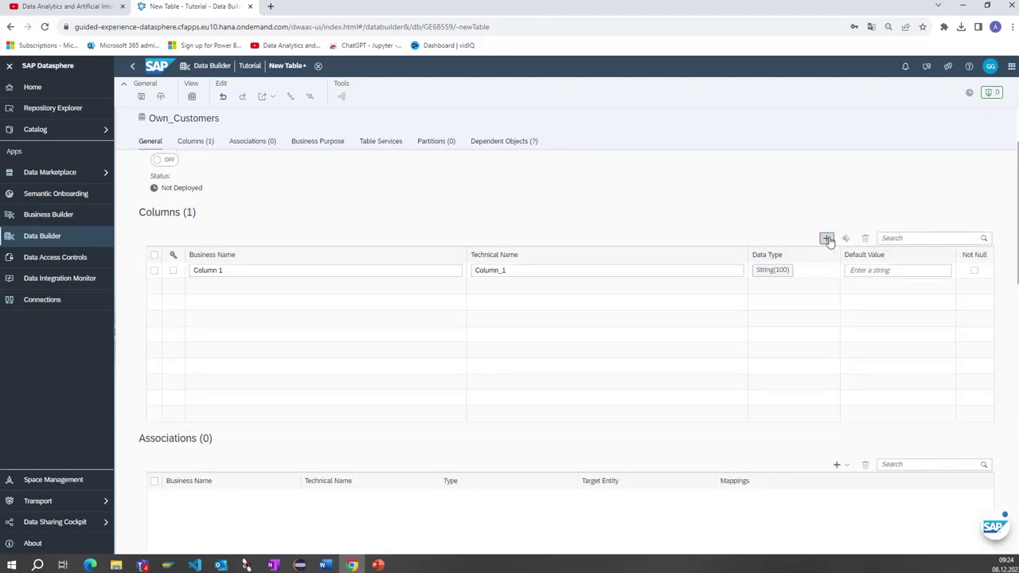
left_click(247, 272)
key("BackSpace")
key("BackSpace")
key("BackSpace")
key("BackSpace")
key("BackSpace")
key("BackSpace")
key("BackSpace")
key("BackSpace")
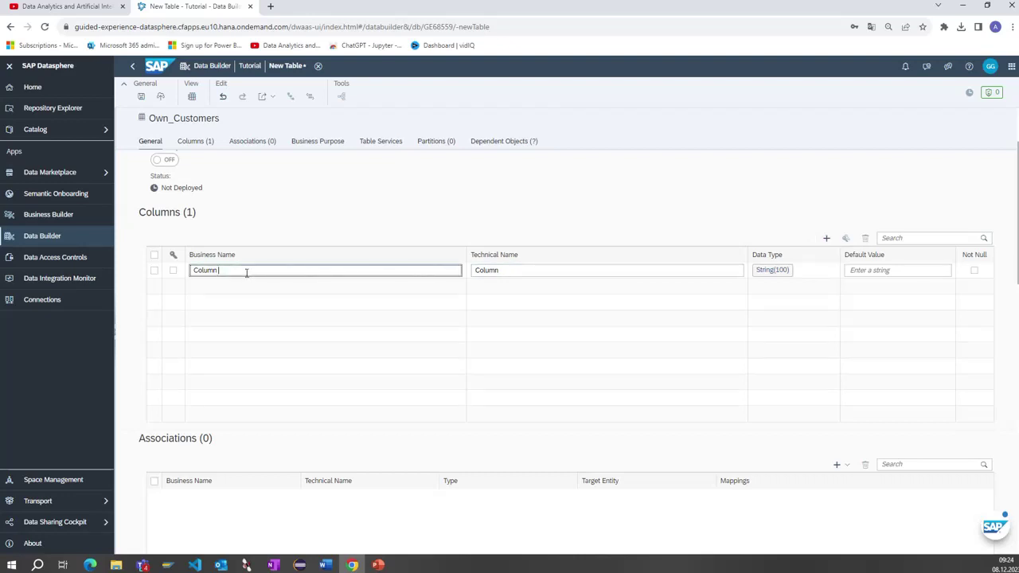
type("C")
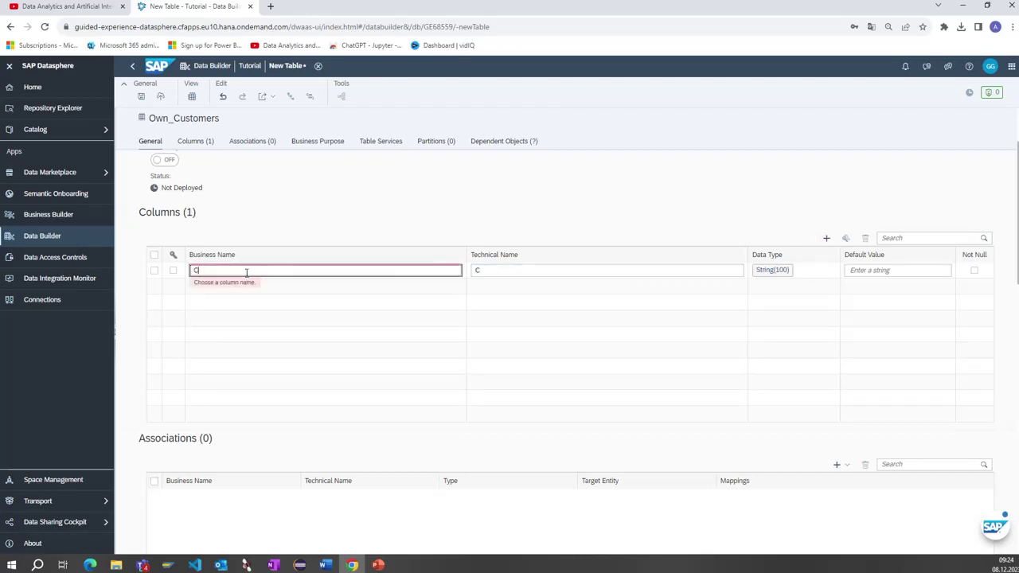
type("ustomer")
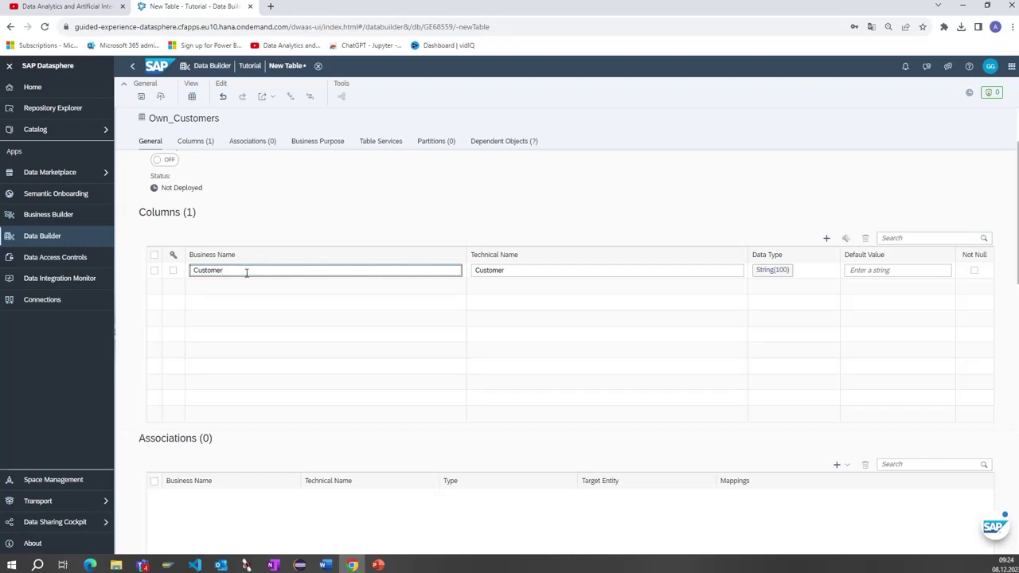
type("_Number")
left_click(226, 271)
key("BackSpace")
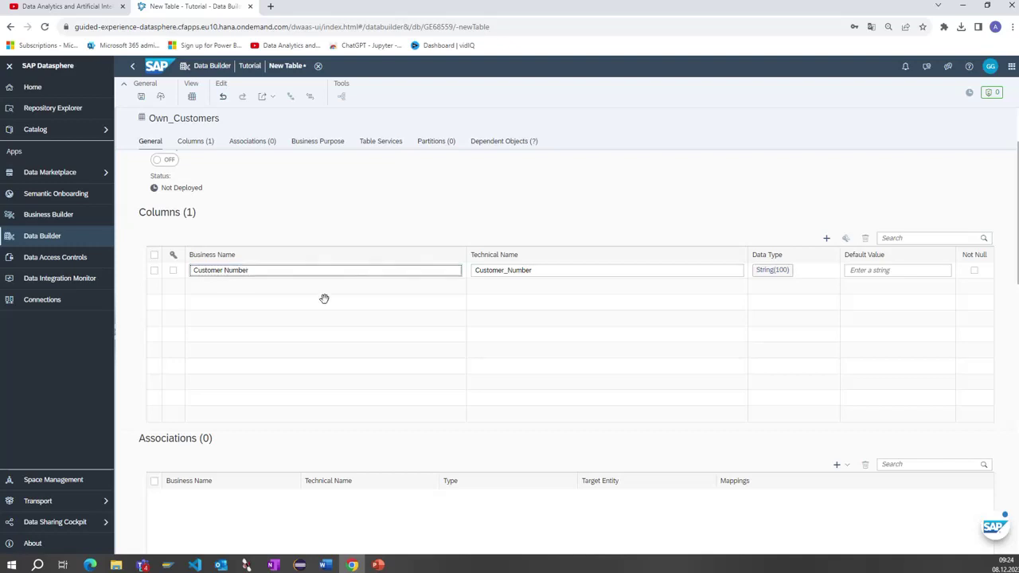
left_click(788, 272)
left_click(749, 328)
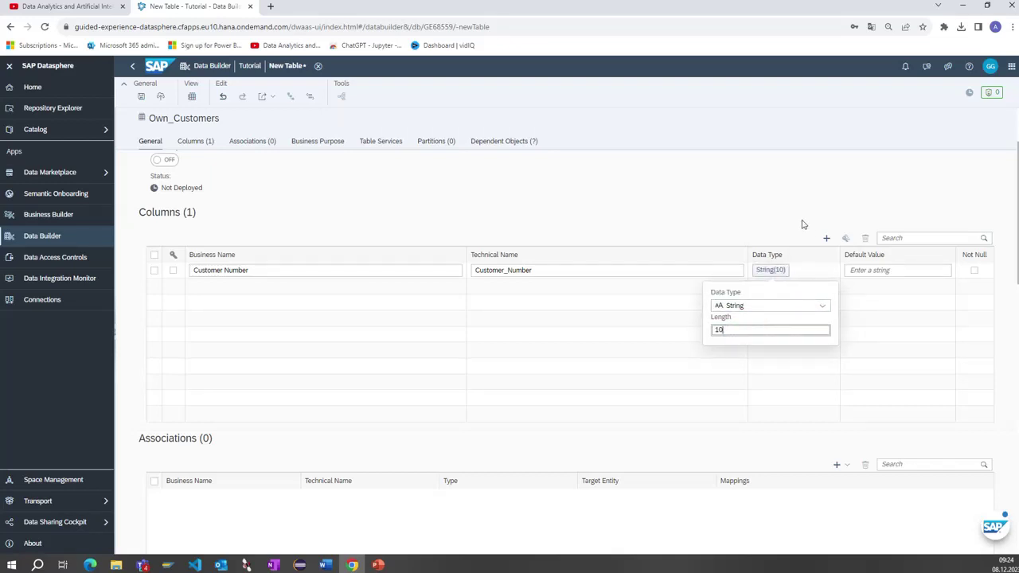
left_click(805, 226)
Add a Customer Name column and a Street column of length 250
left_click(826, 239)
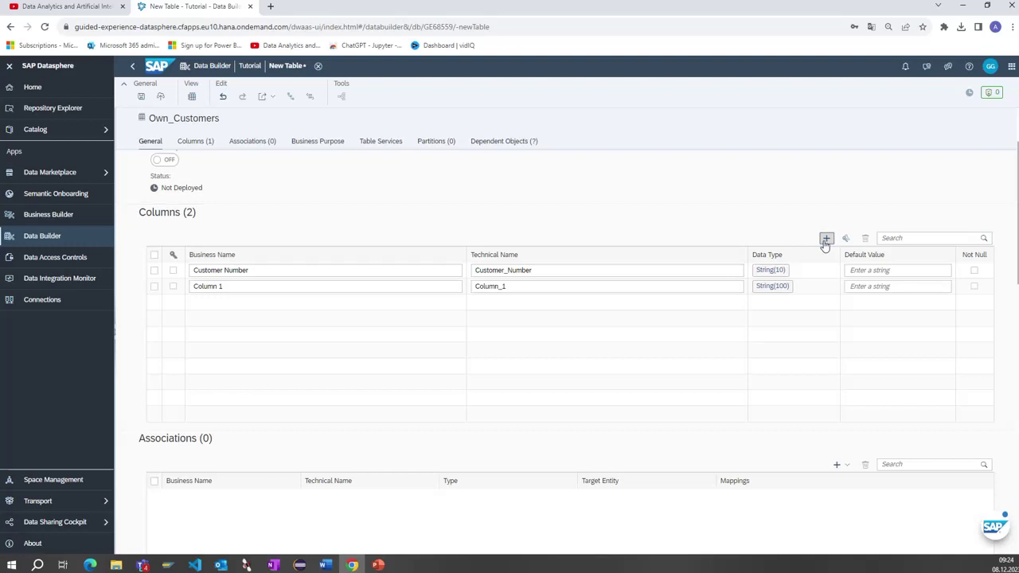
left_click(241, 288)
key("BackSpace")
key("BackSpace")
key("BackSpace")
key("BackSpace")
key("BackSpace")
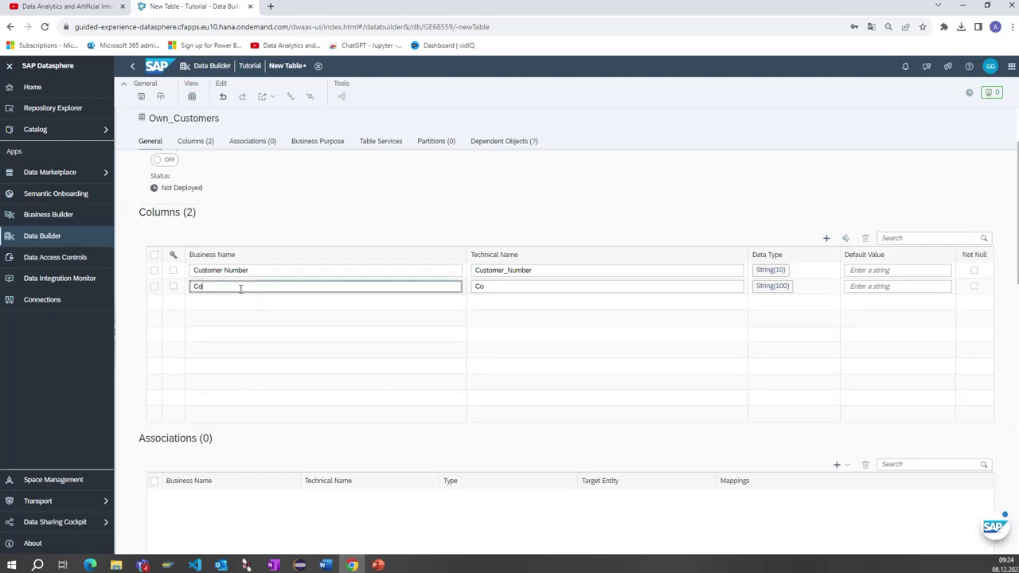
type("Cust")
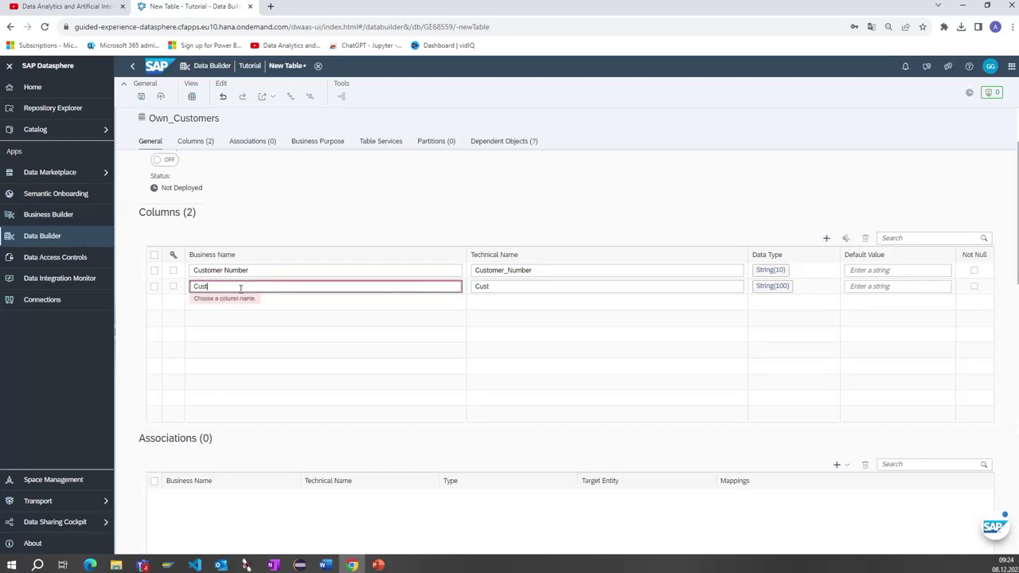
type("omer Name")
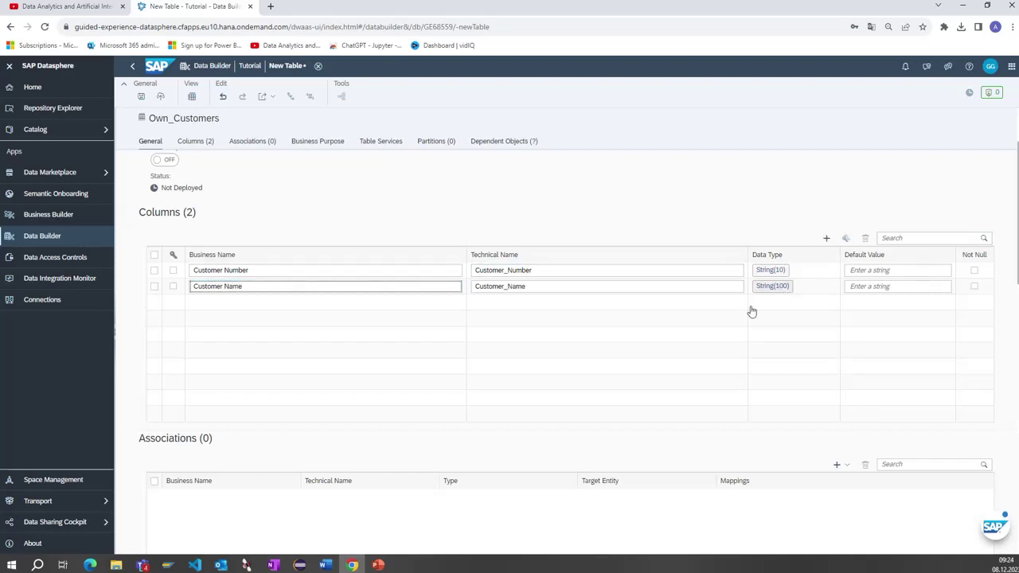
left_click(827, 239)
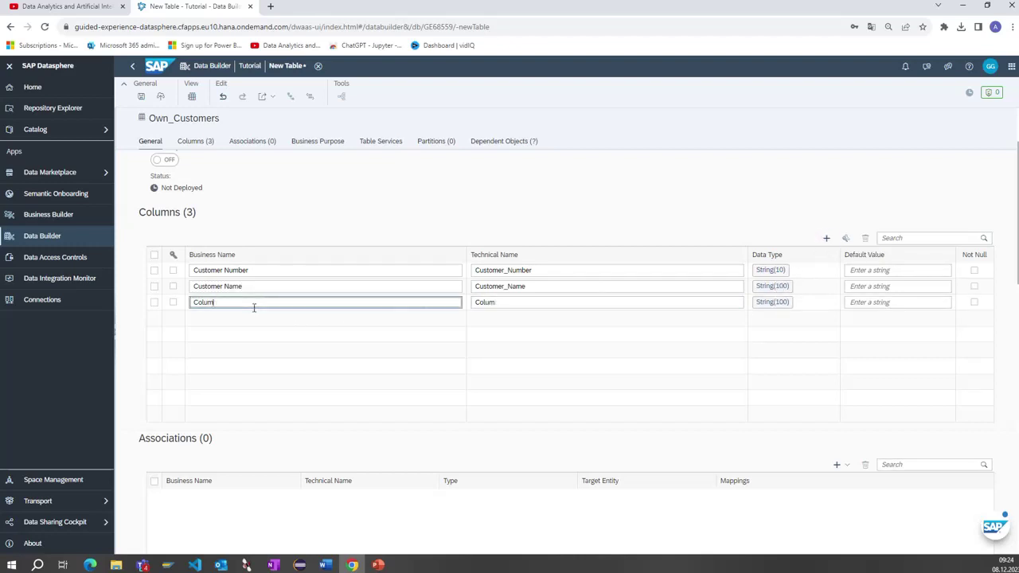
key("BackSpace")
key("BackSpace")
key("BackSpace")
key("BackSpace")
key("BackSpace")
type("St")
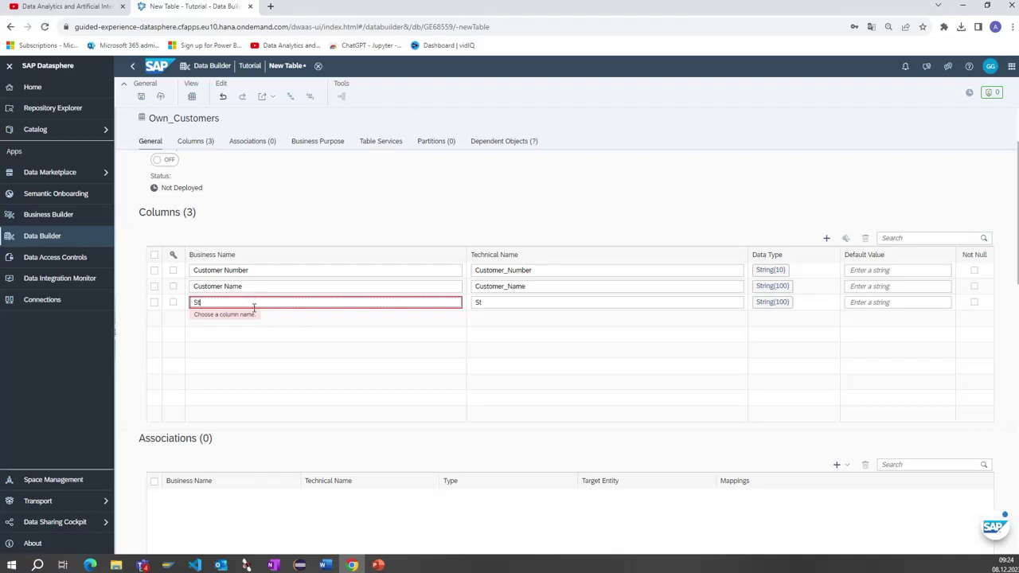
type("reet")
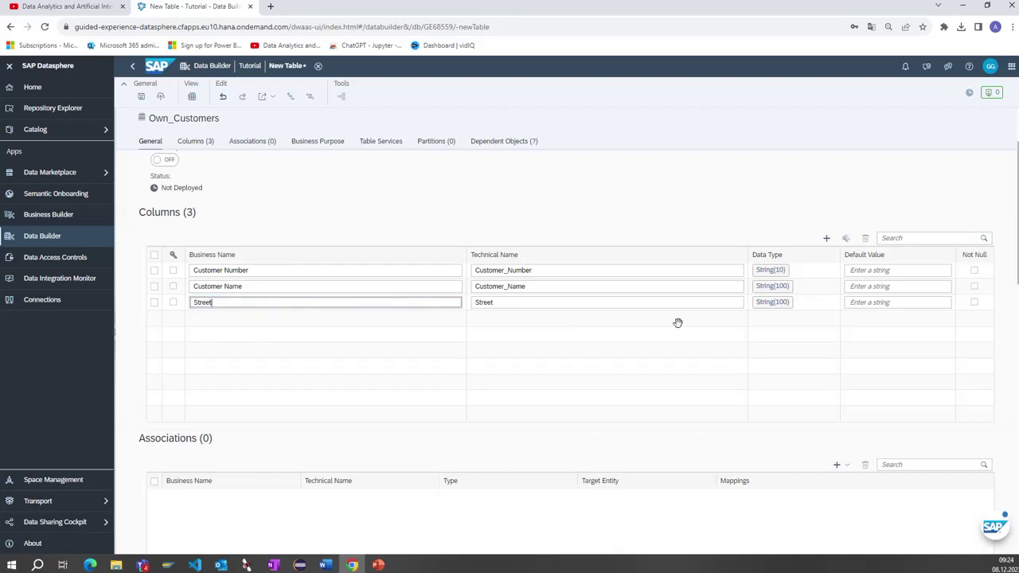
left_click(794, 303)
left_click(794, 303)
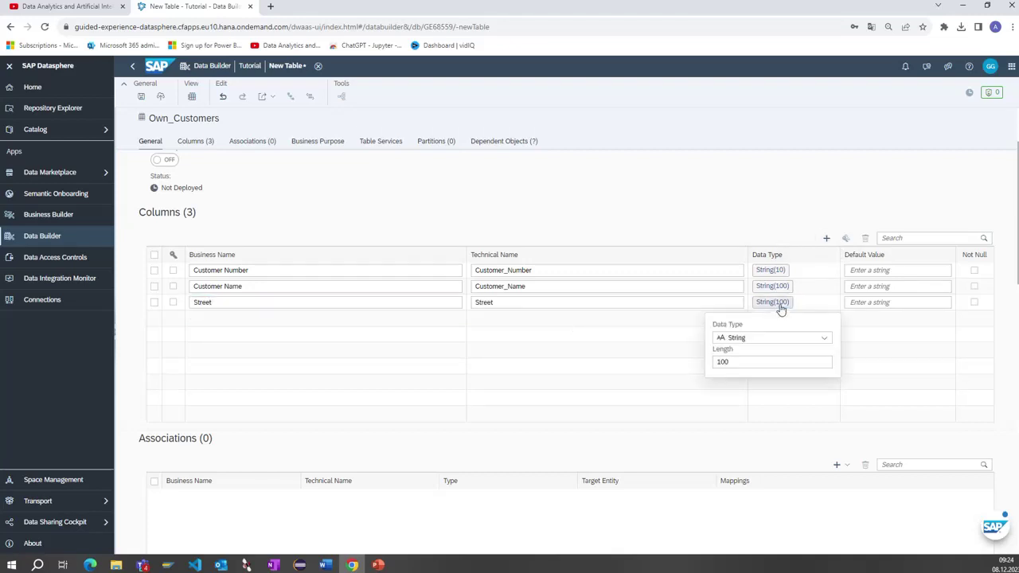
left_click(740, 361)
key("BackSpace")
key("BackSpace")
key("BackSpace")
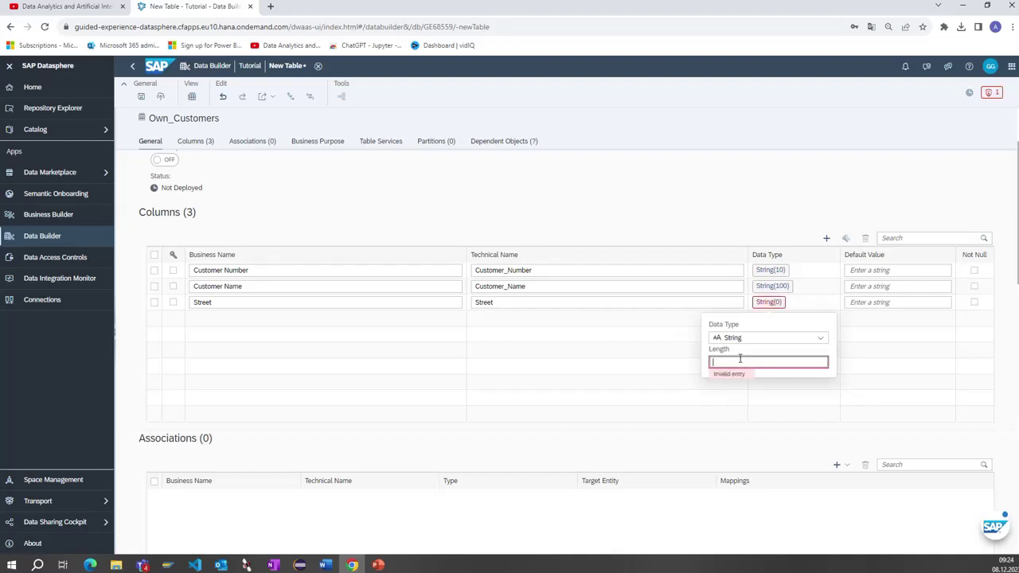
type("250")
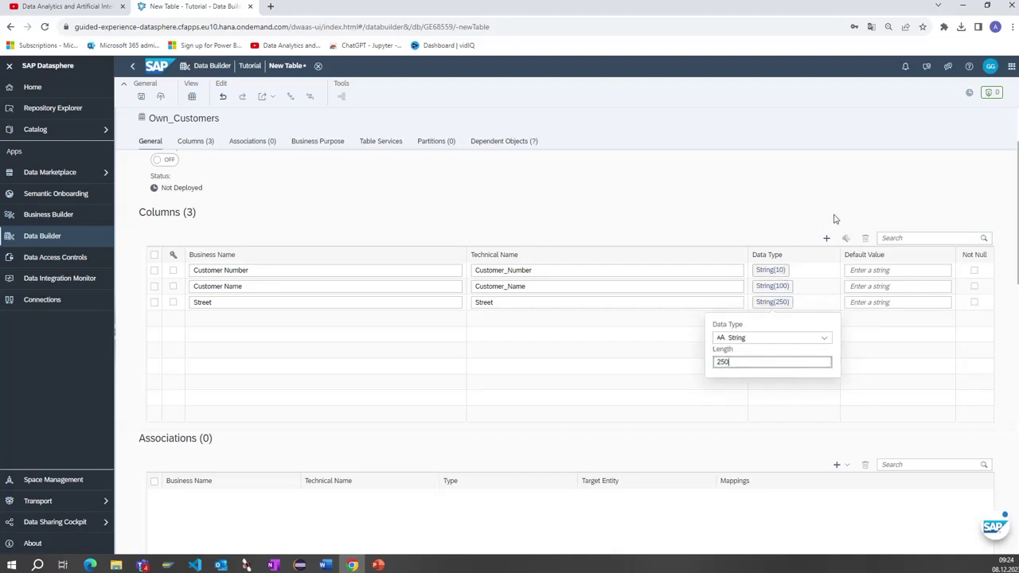
Add City and Country columns to the table
left_click(827, 238)
left_click(243, 321)
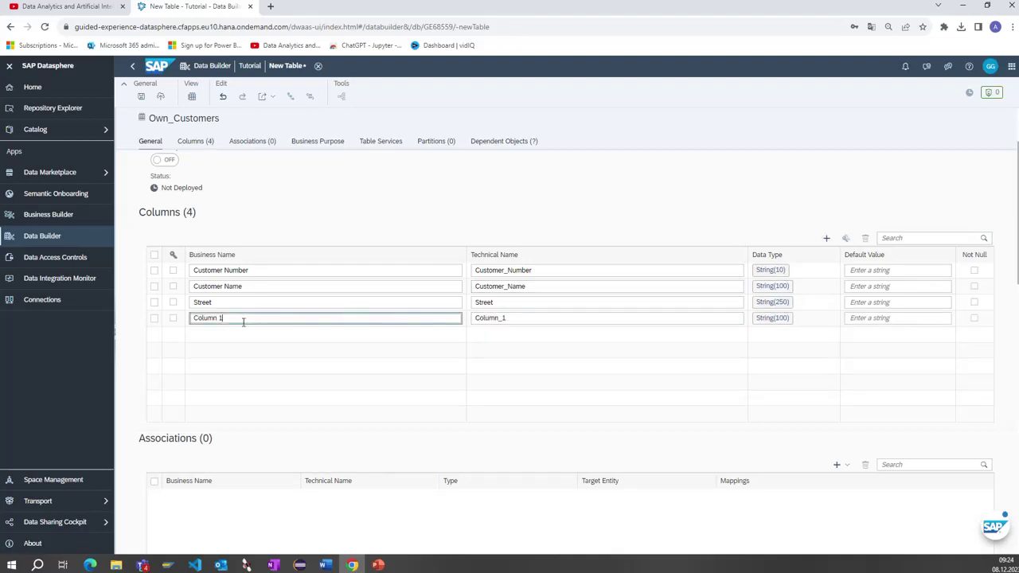
key("BackSpace")
key("BackSpace")
key("BackSpace")
key("BackSpace")
key("BackSpace")
key("BackSpace")
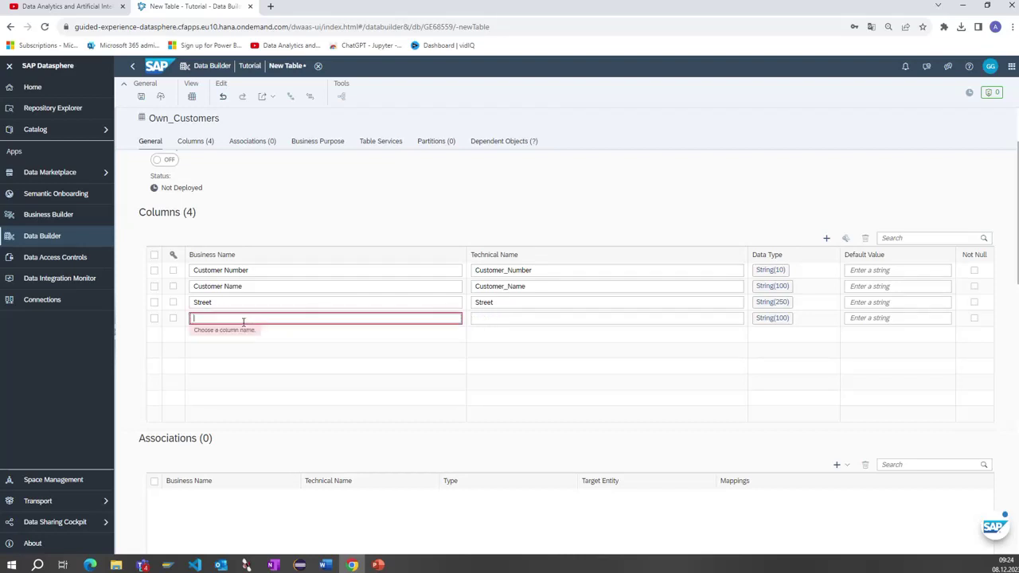
type("City")
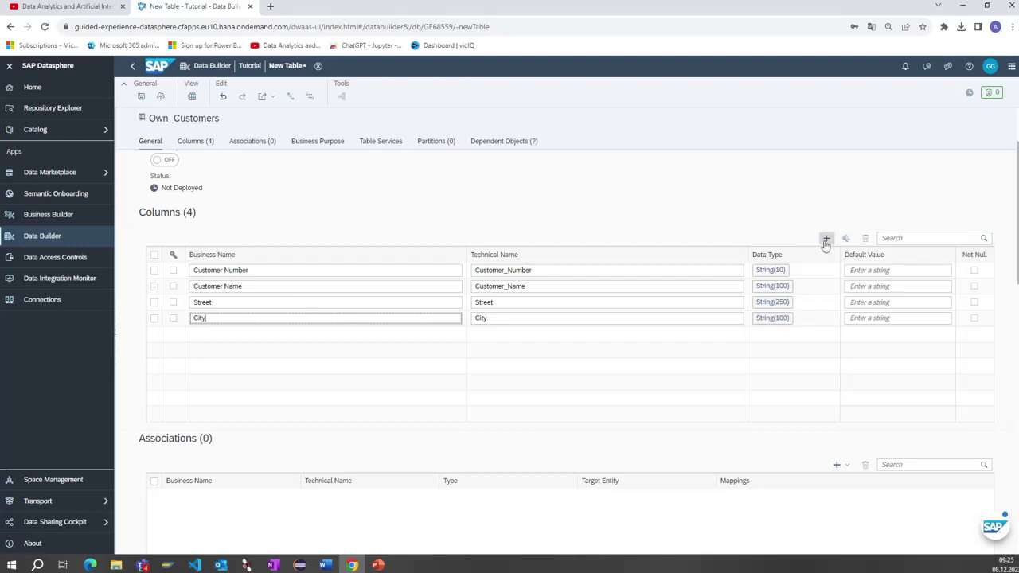
left_click(825, 240)
left_click(215, 338)
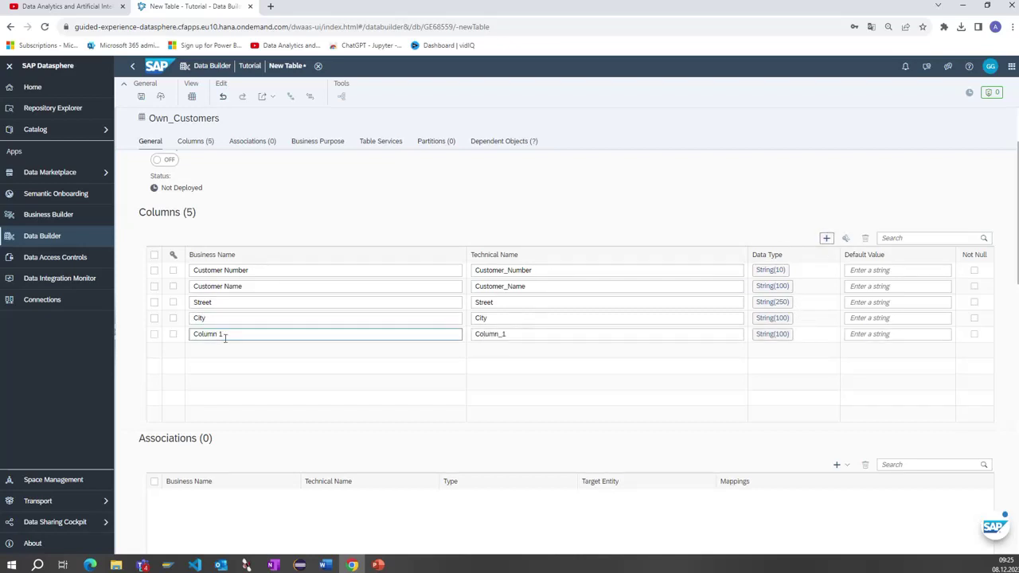
left_click(329, 339)
key("BackSpace")
key("BackSpace")
key("BackSpace")
key("BackSpace")
key("BackSpace")
key("BackSpace")
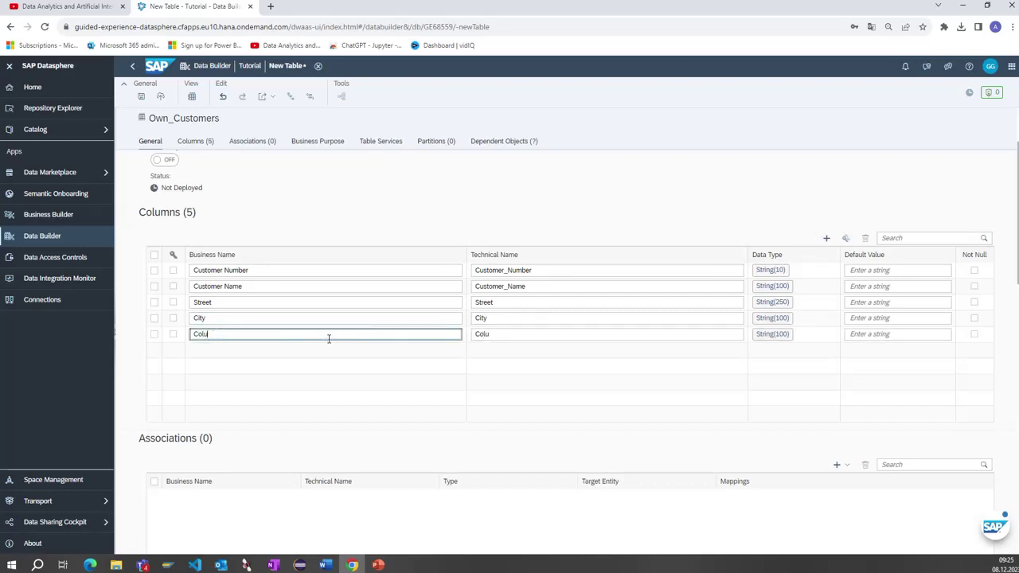
type("Country")
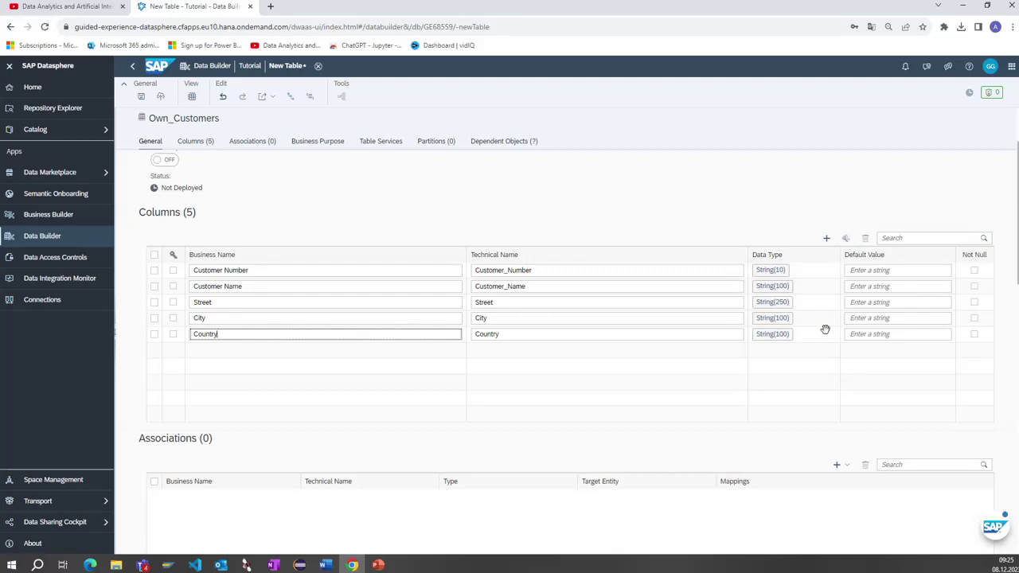
Make Customer Number the table's key column
left_click(174, 270)
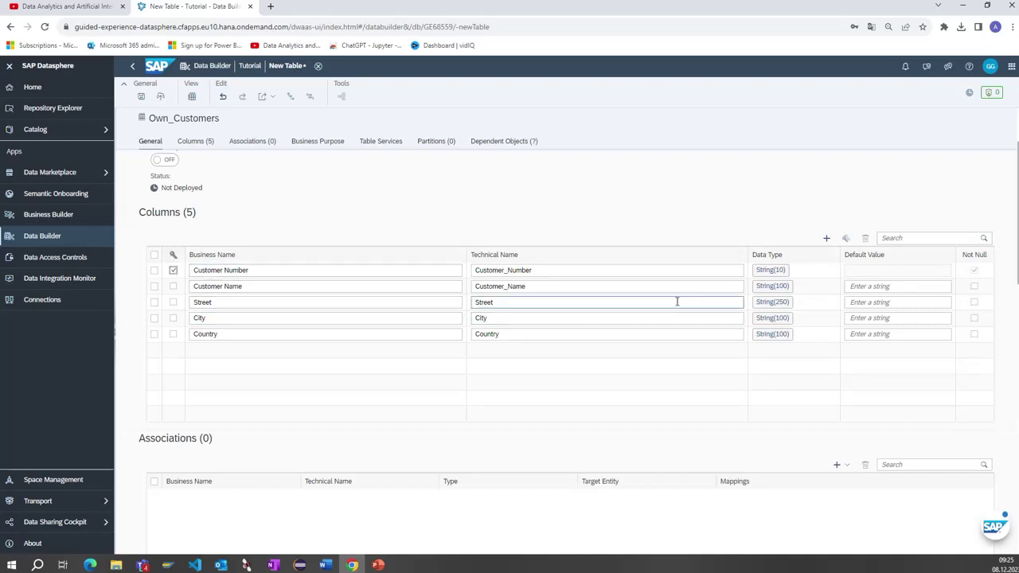
scroll(670, 285, "down", 1)
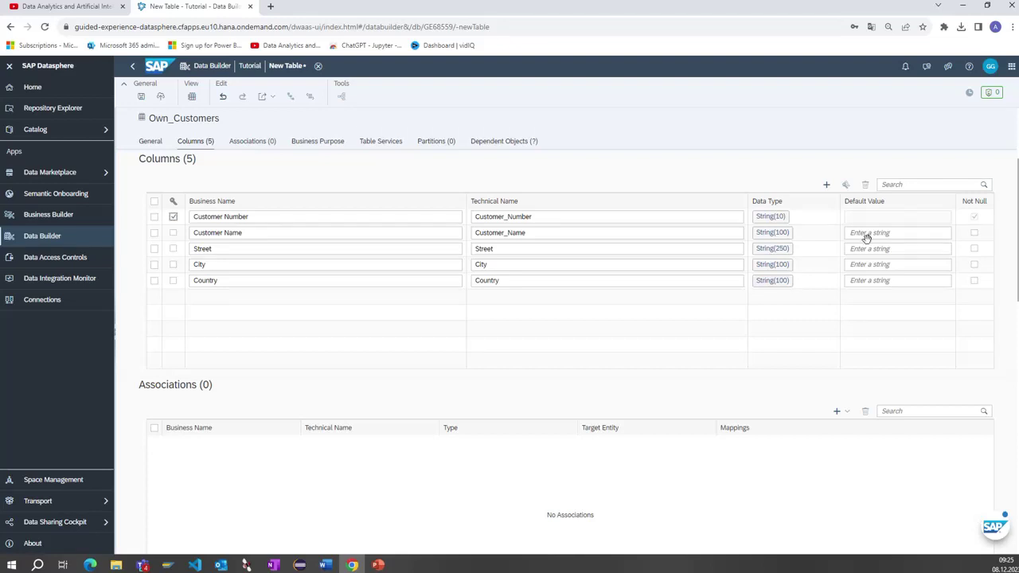
scroll(764, 261, "down", 1)
scroll(762, 252, "down", 1)
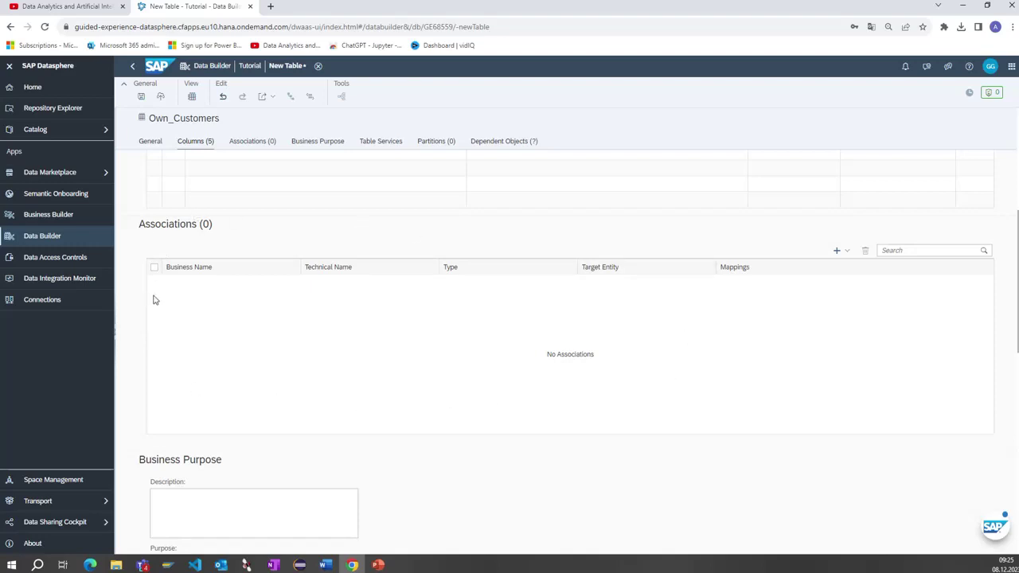
scroll(257, 311, "down", 1)
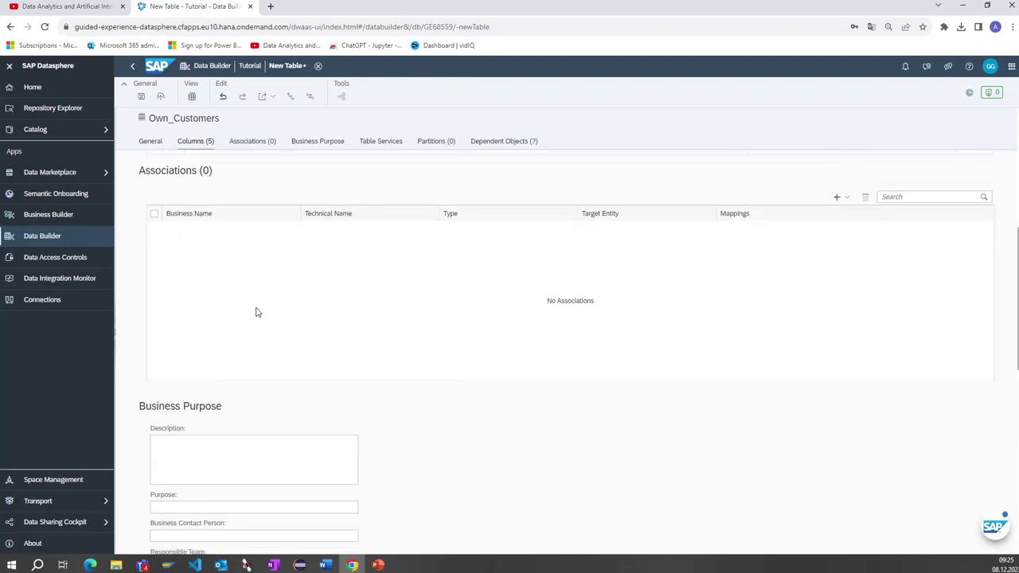
scroll(257, 312, "up", 4)
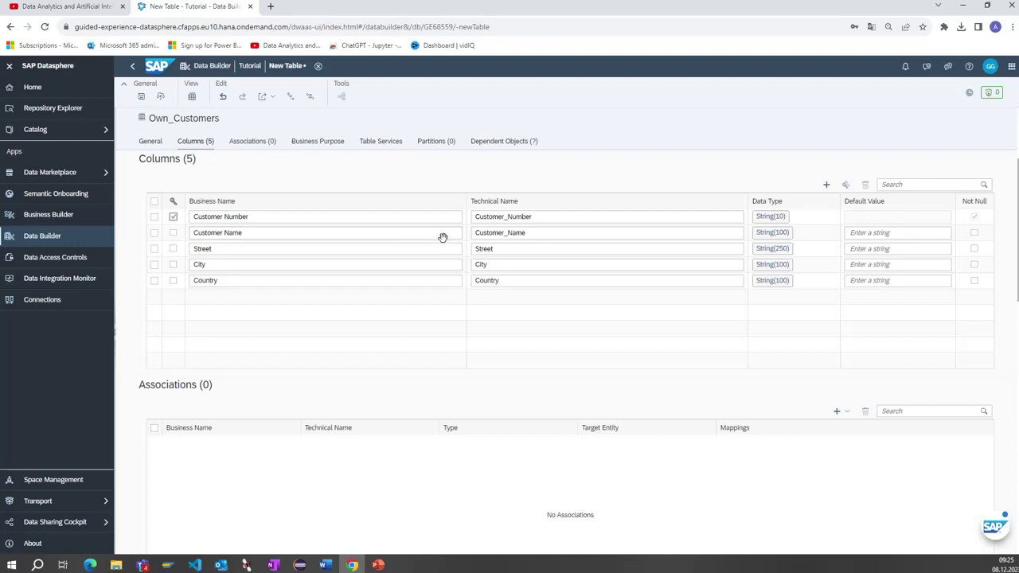
Delete the Customer Name column and begin renaming the table to Customers
left_click(155, 232)
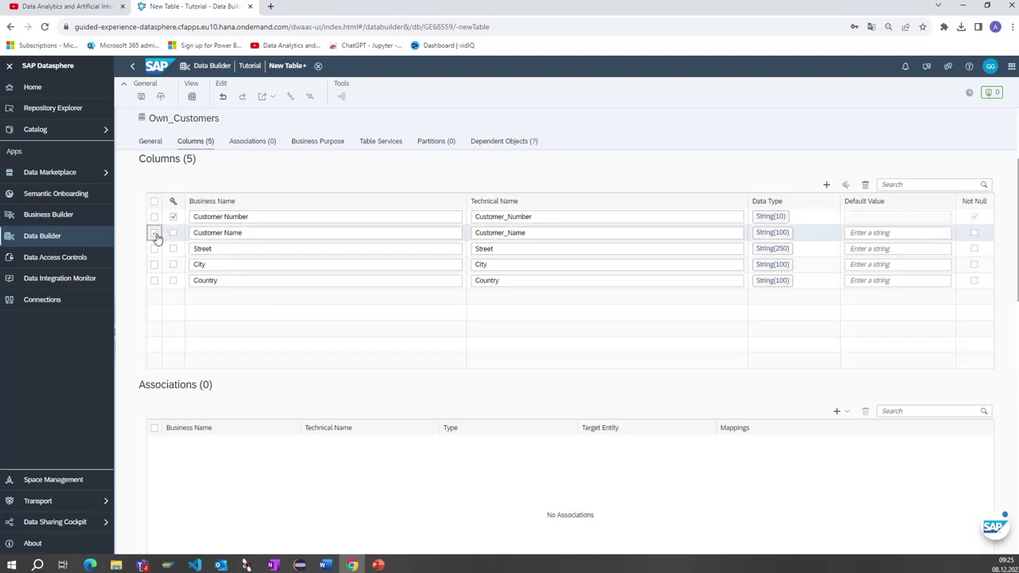
left_click(864, 187)
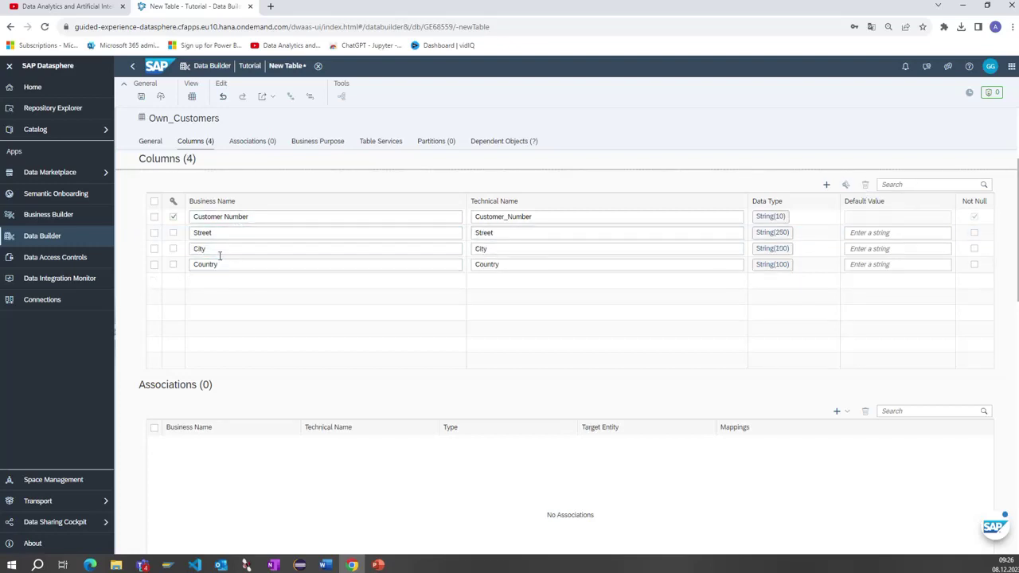
scroll(332, 341, "down", 3)
scroll(286, 272, "up", 4)
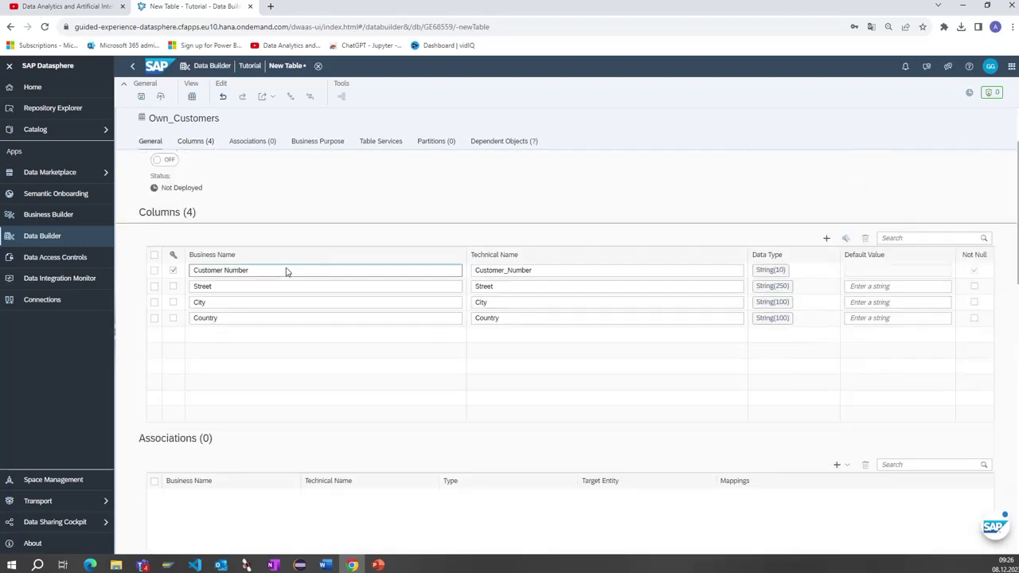
scroll(287, 272, "up", 2)
left_click(172, 183)
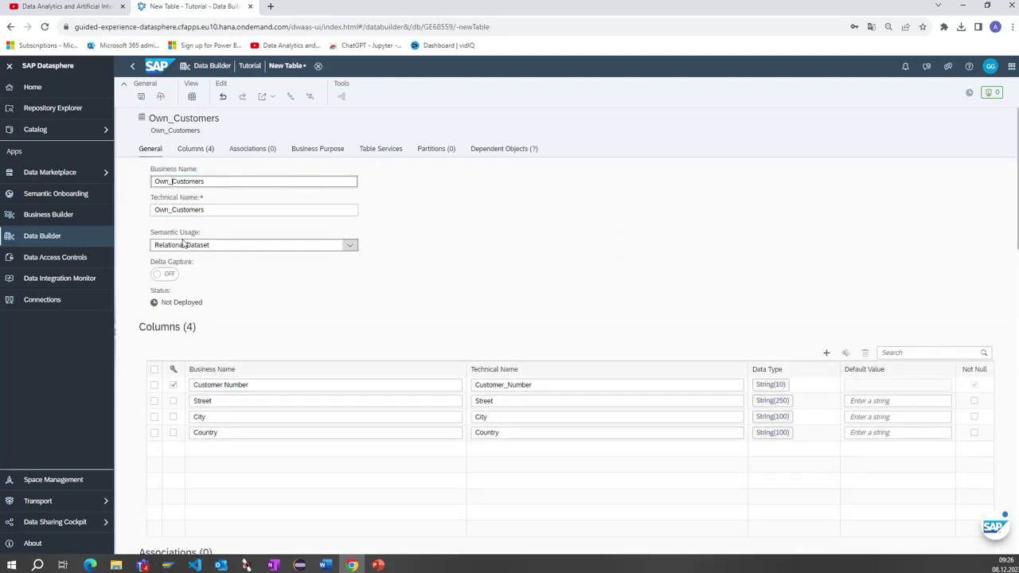
key("BackSpace")
key("BackSpace")
key("BackSpace")
key("BackSpace")
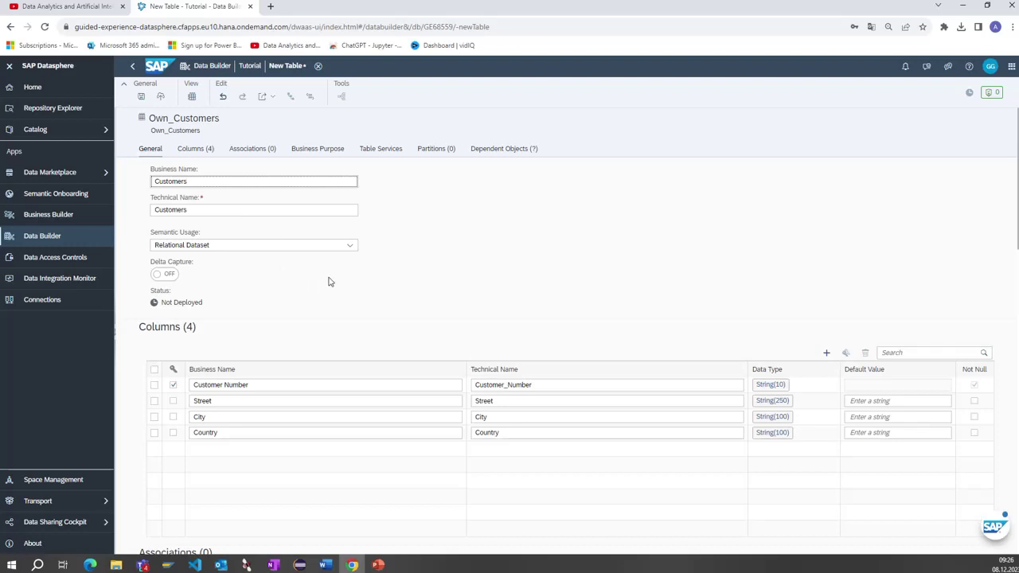
Enter 'Customer Tabel w/o names' as the table's business-purpose description
scroll(331, 282, "down", 5)
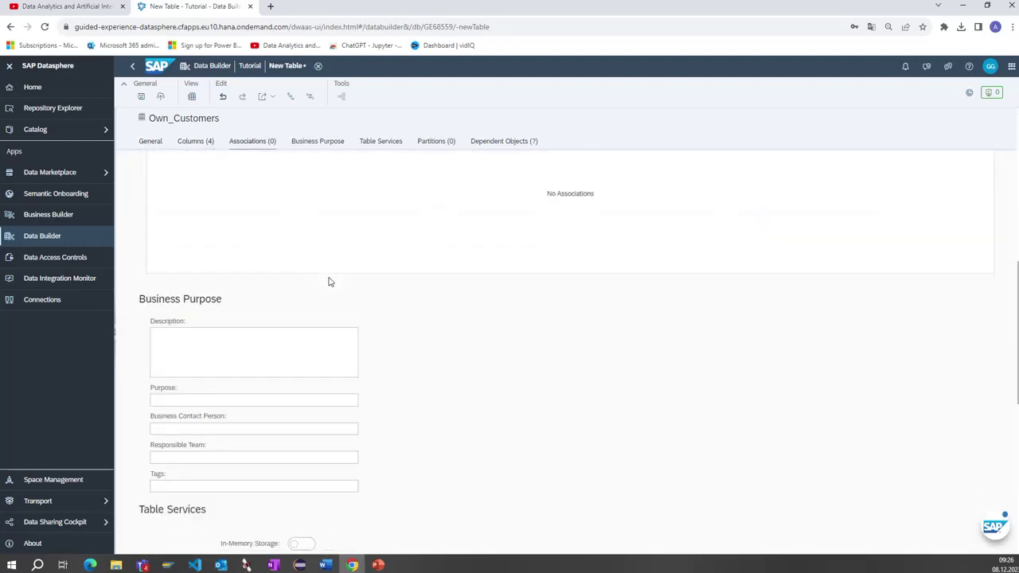
left_click(209, 349)
left_click(210, 342)
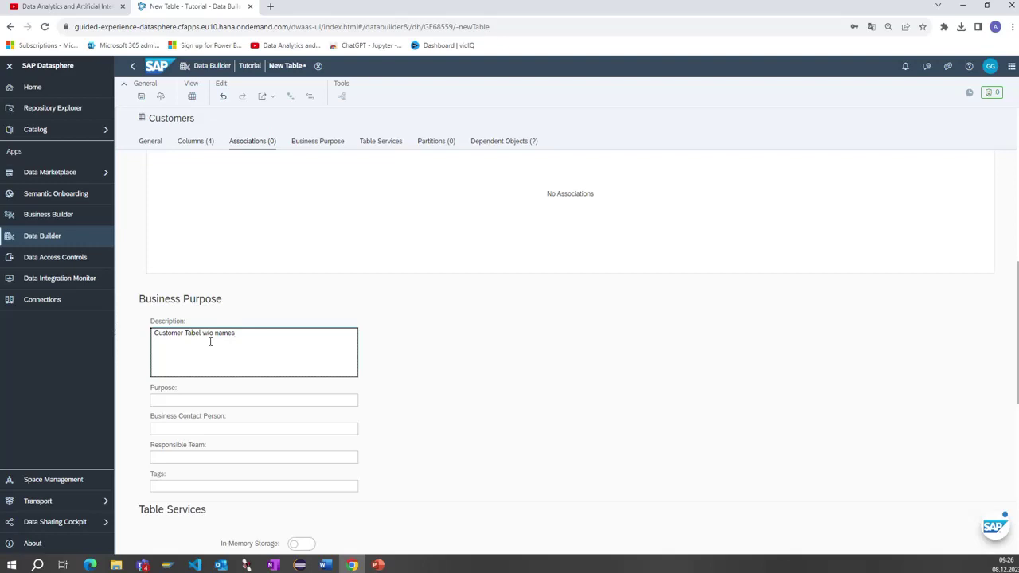
scroll(237, 363, "down", 3)
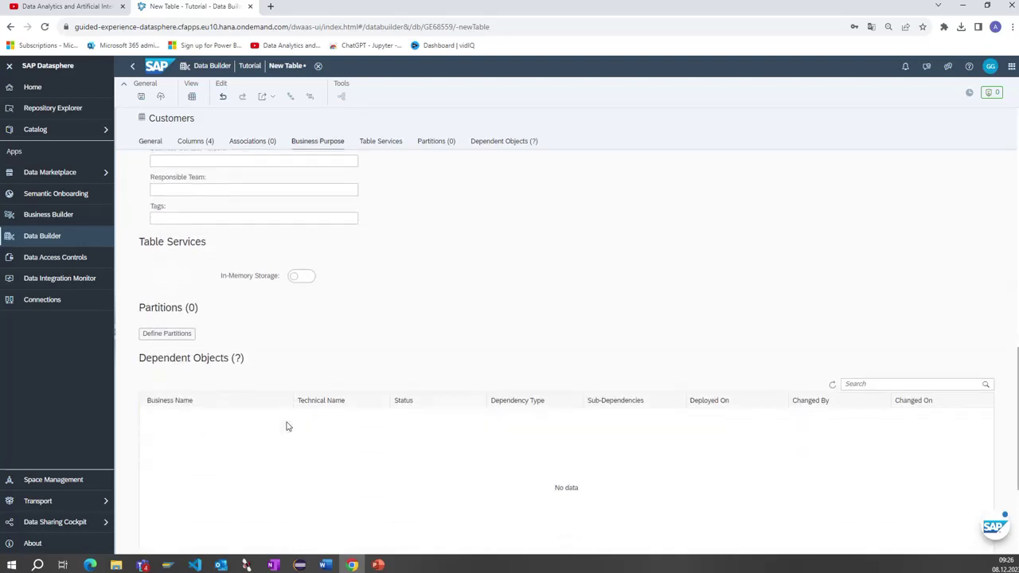
scroll(332, 405, "up", 10)
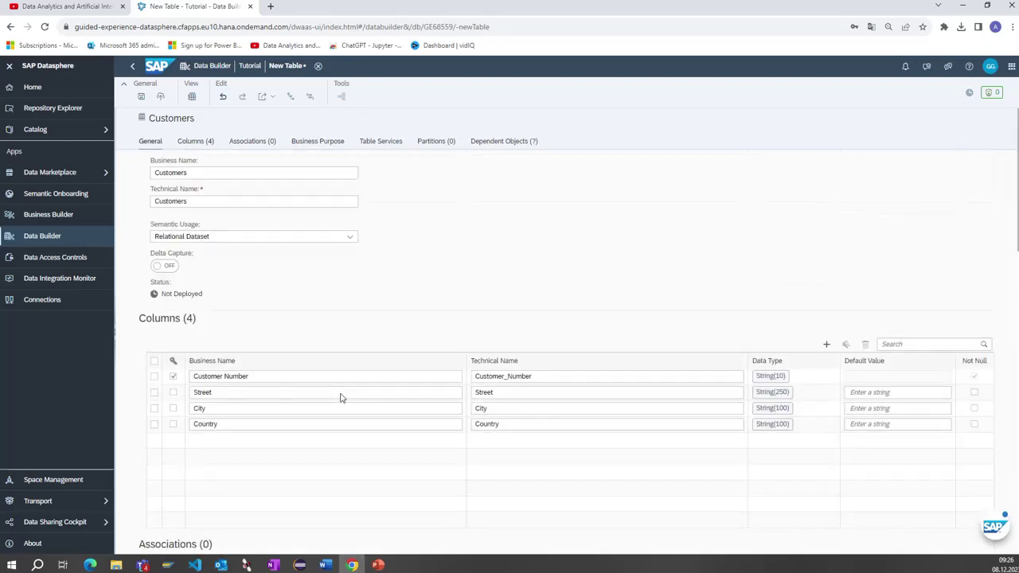
Save and deploy the Customers table, then close its editor
left_click(159, 96)
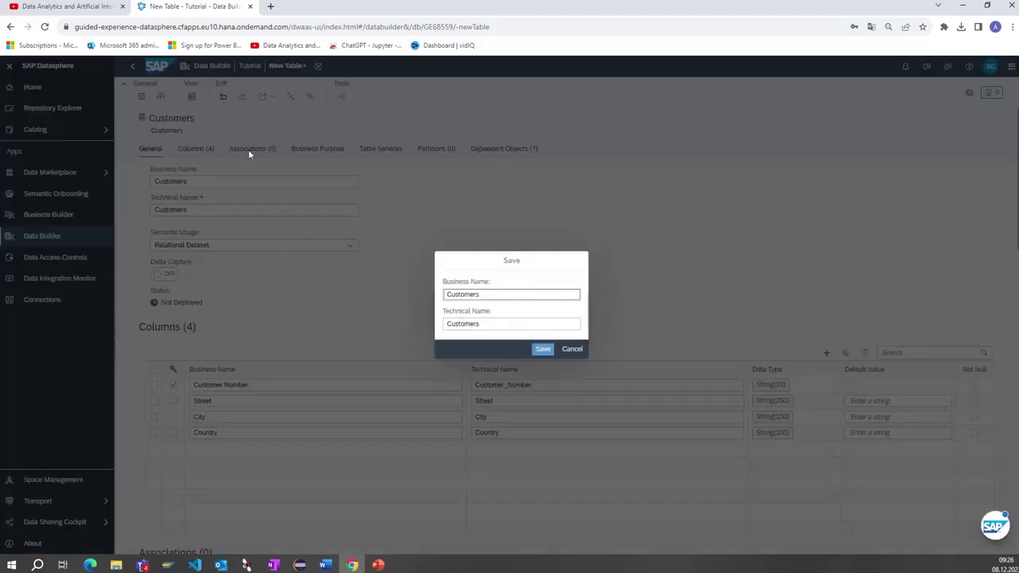
left_click(542, 351)
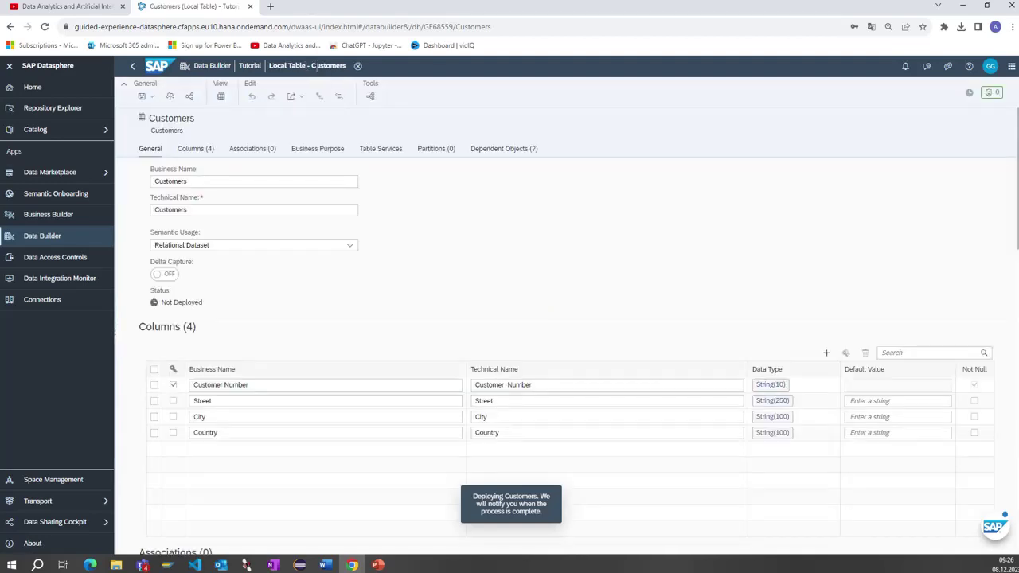
left_click(358, 66)
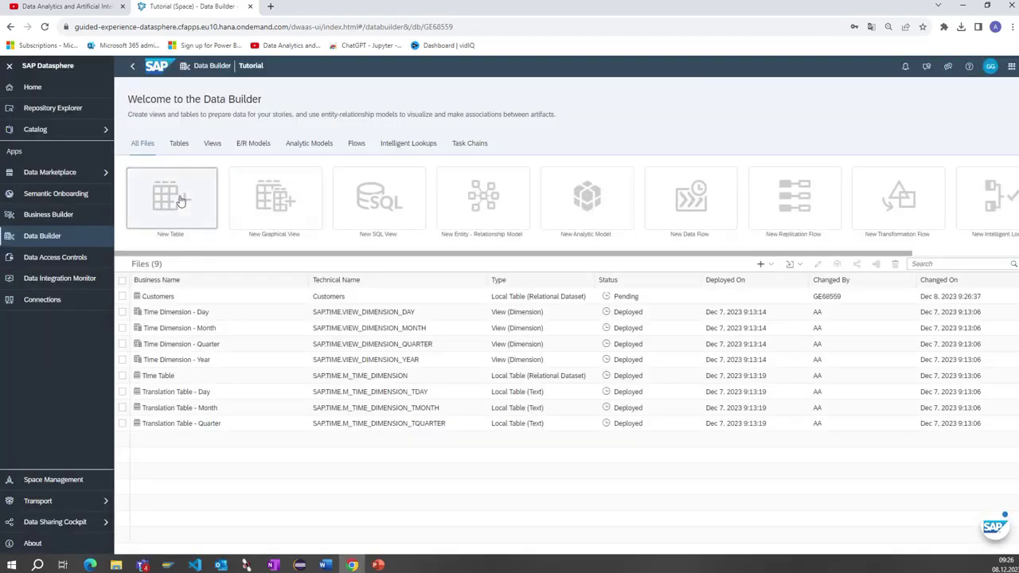
Start a new table named Customer_Names
left_click(180, 201)
triple_click(179, 181)
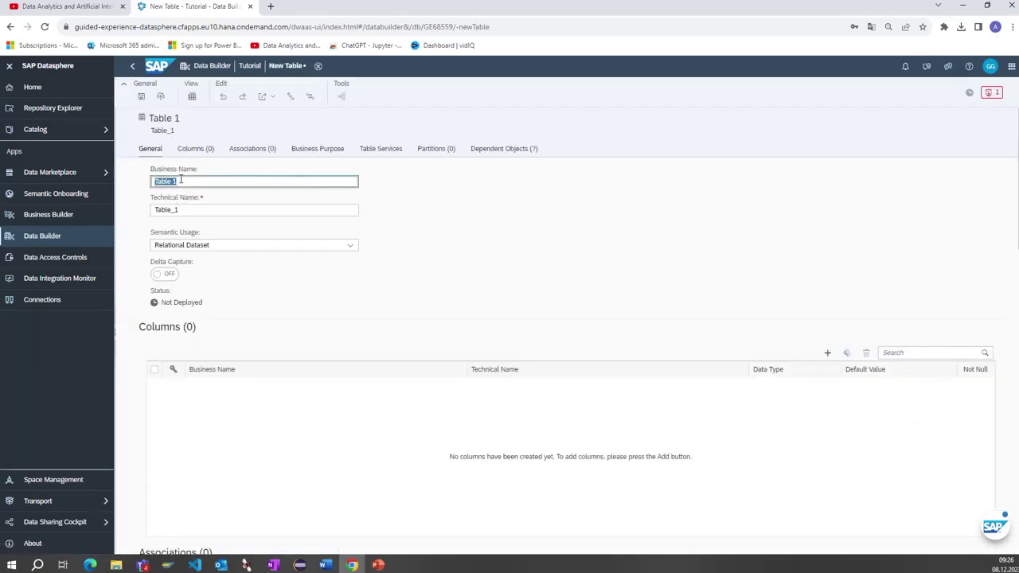
type("Customer_Names")
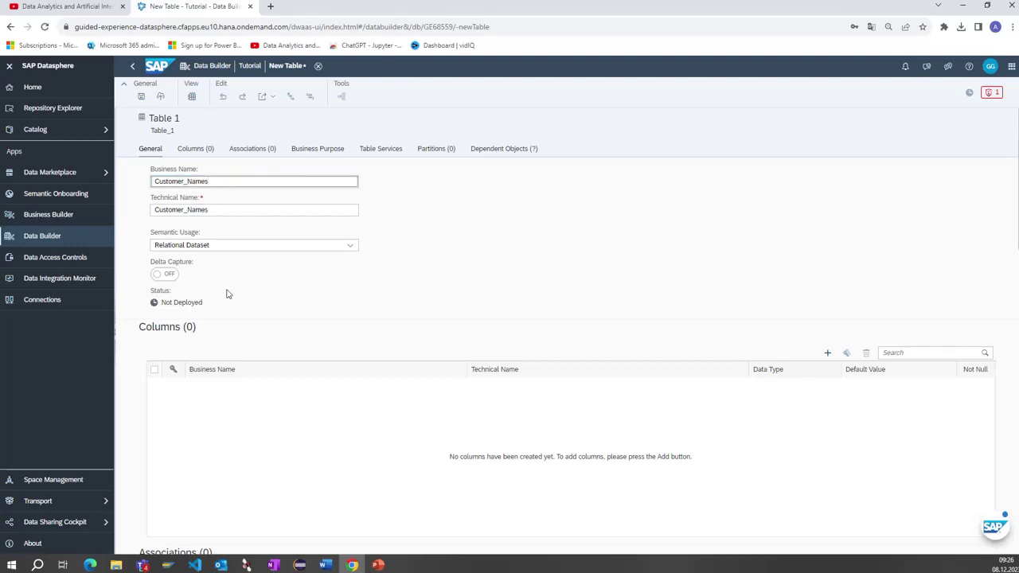
scroll(466, 304, "down", 3)
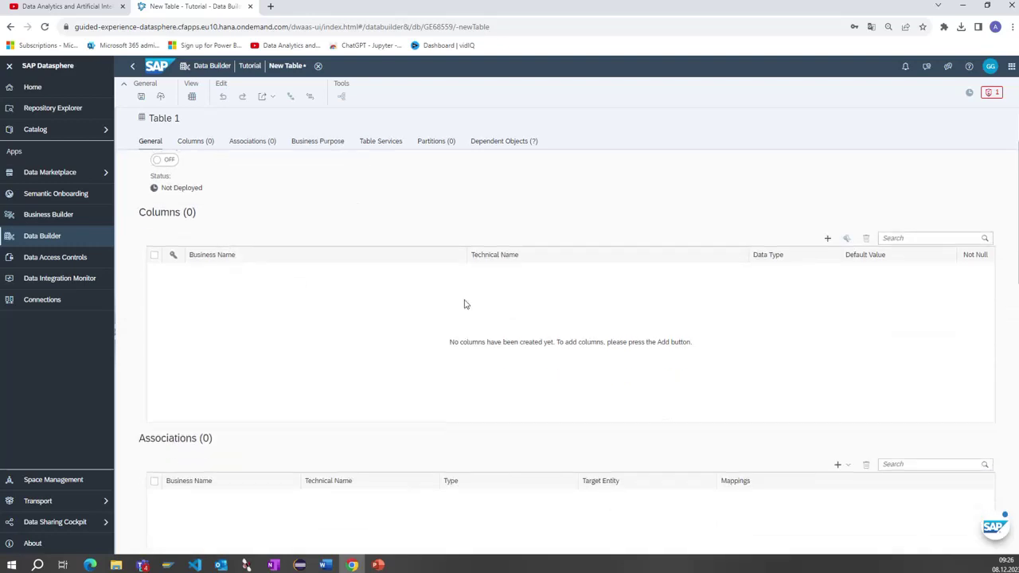
Add a key column Customer Number with String length 10
left_click(828, 238)
left_click(260, 269)
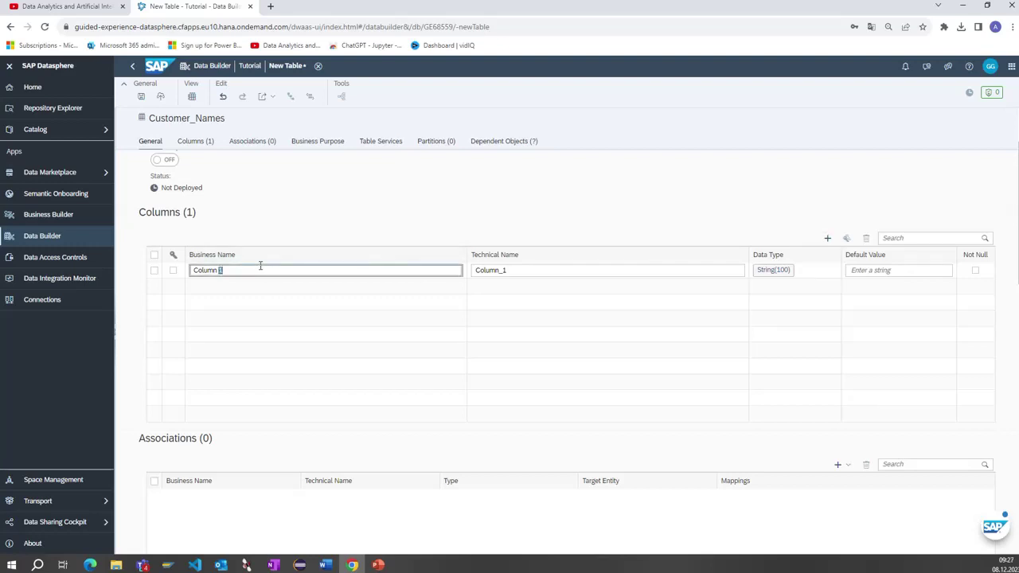
key("BackSpace")
key("BackSpace")
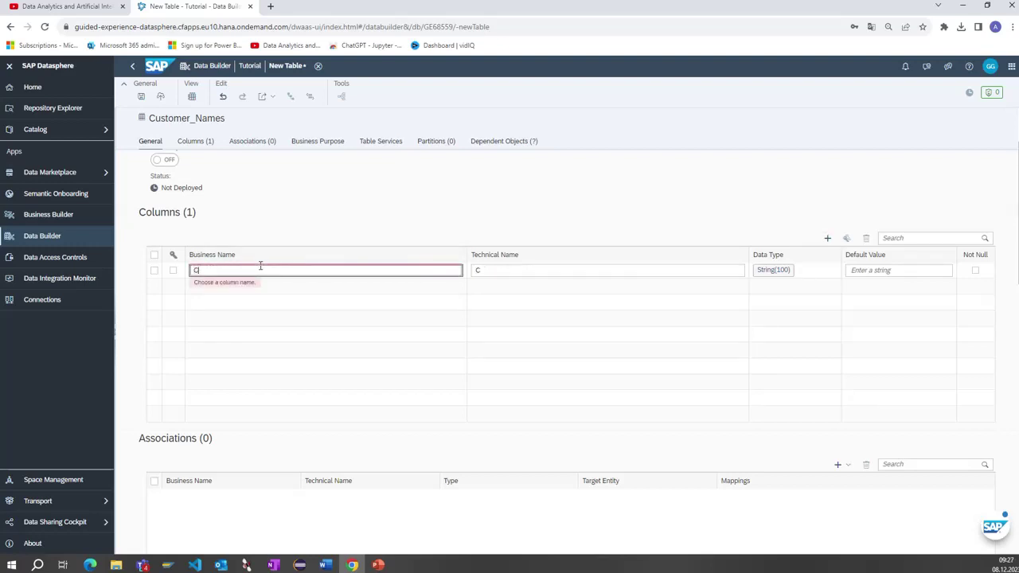
type("Customer N")
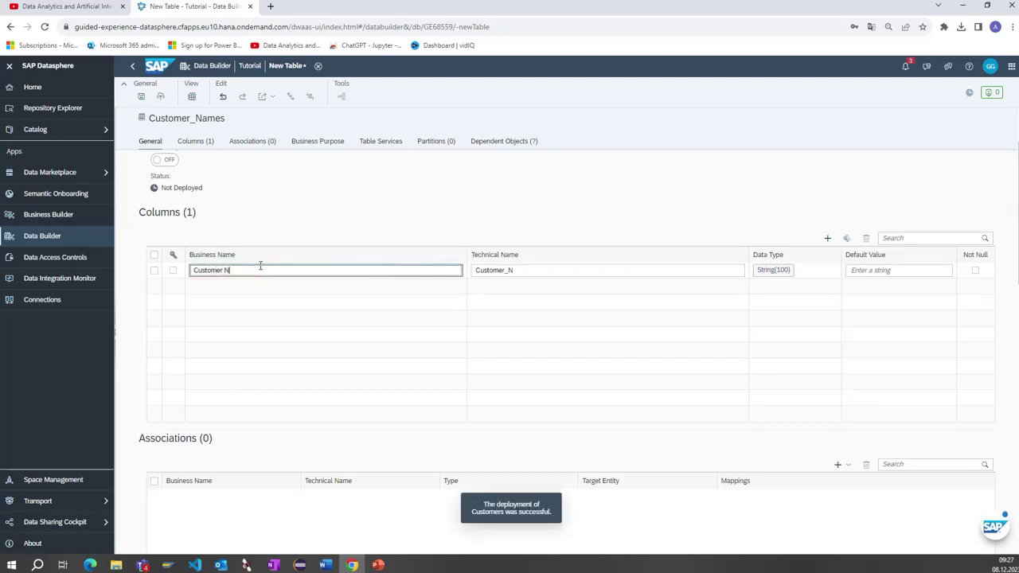
key("Escape")
left_click(259, 266)
key("shift+Left")
key("shift+Left")
key("shift+Left")
key("shift+Left")
key("shift+Left")
key("shift+Left")
key("shift+Left")
key("shift+Left")
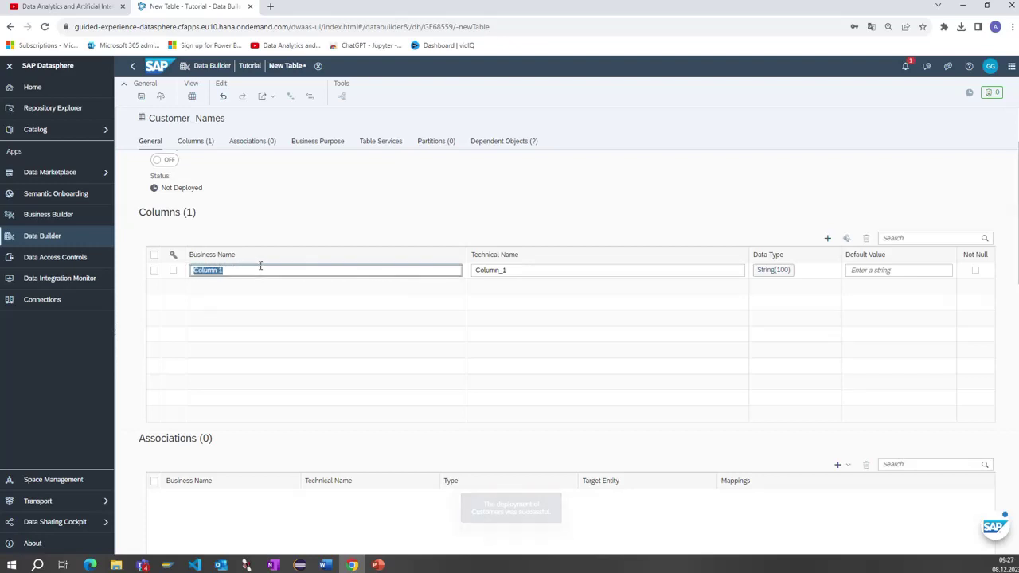
type("Customer Number")
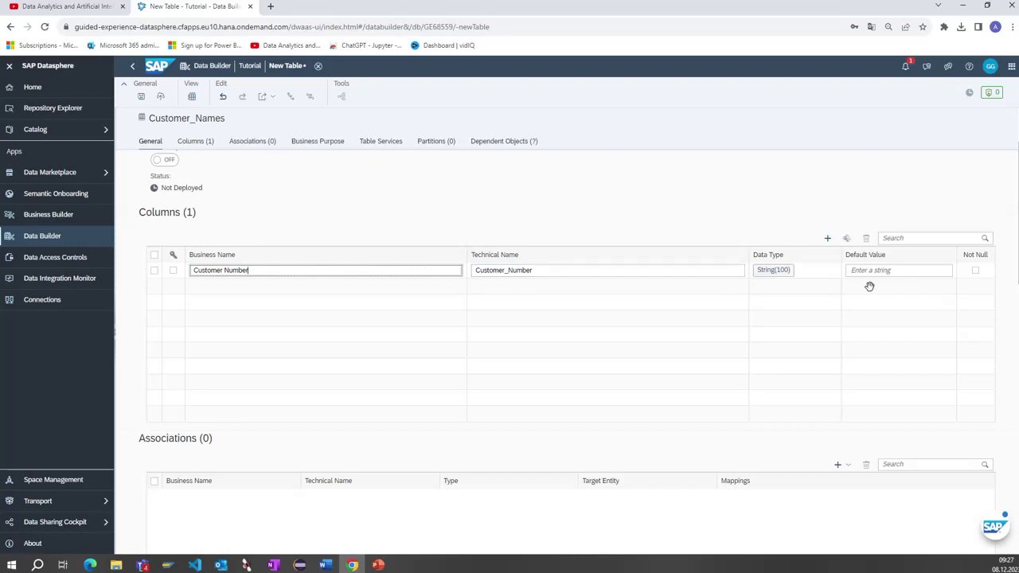
left_click(769, 274)
left_click(738, 330)
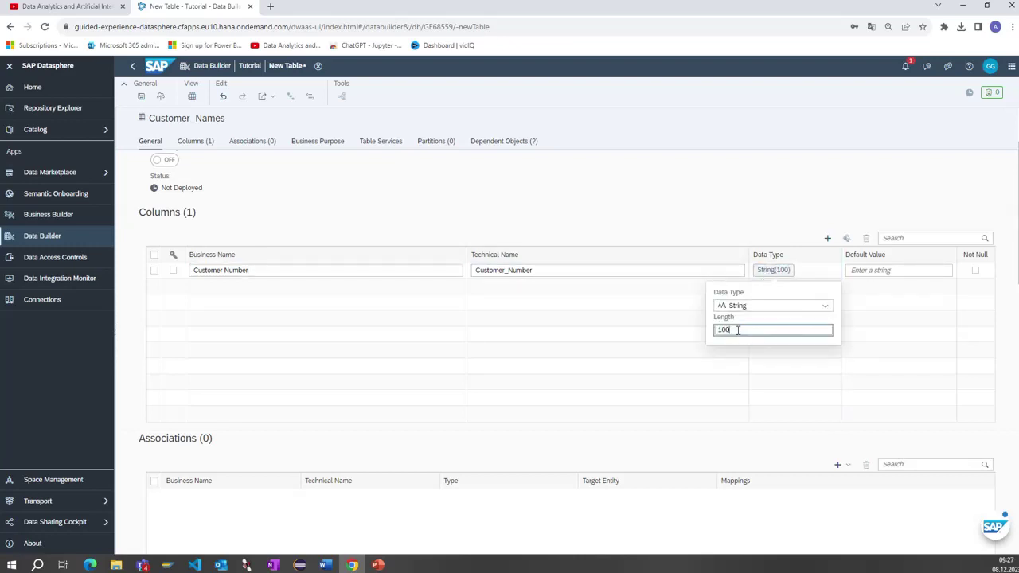
left_click(728, 213)
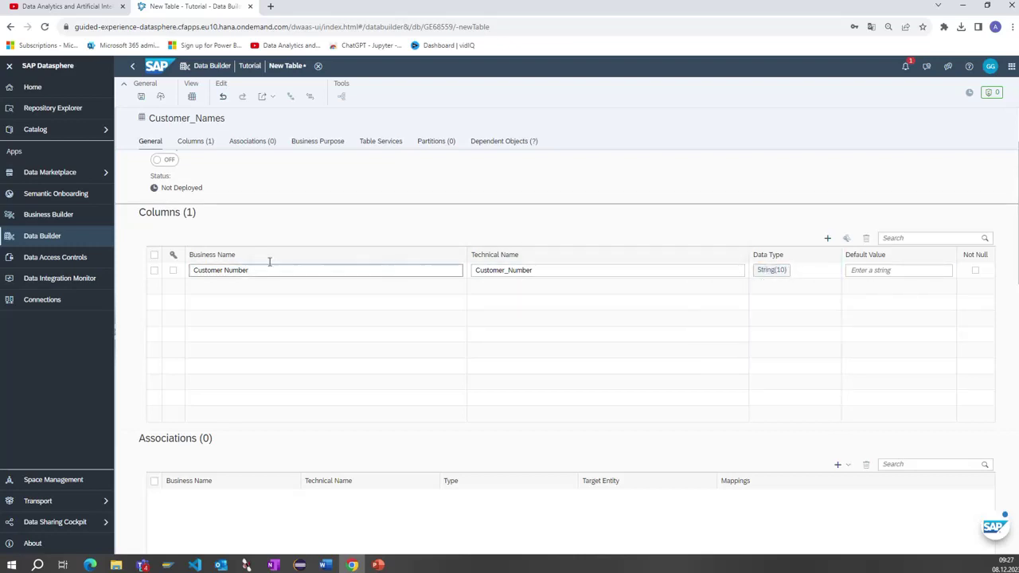
left_click(173, 271)
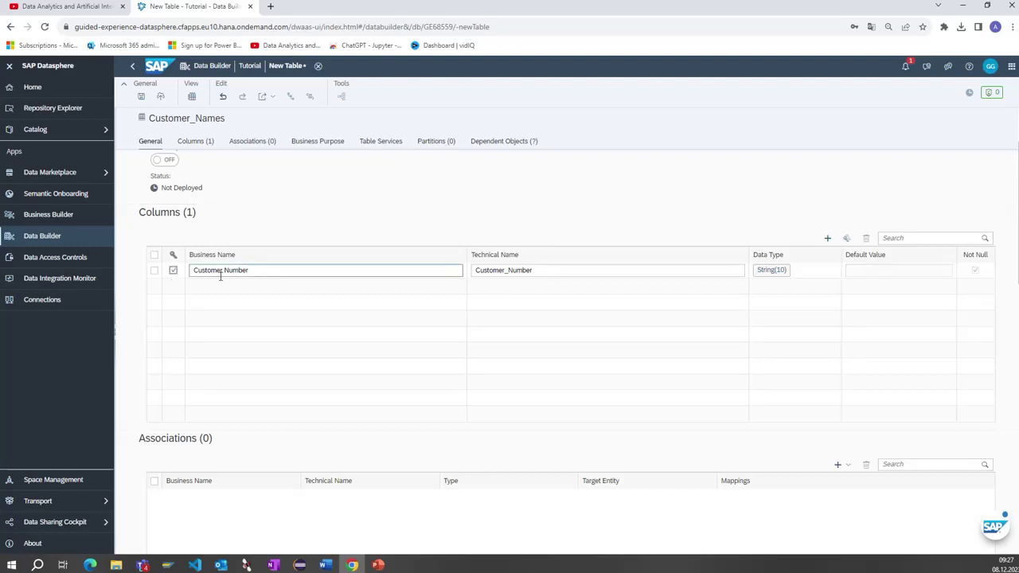
Add a Customer Name column with length 250 and save the table
left_click(827, 238)
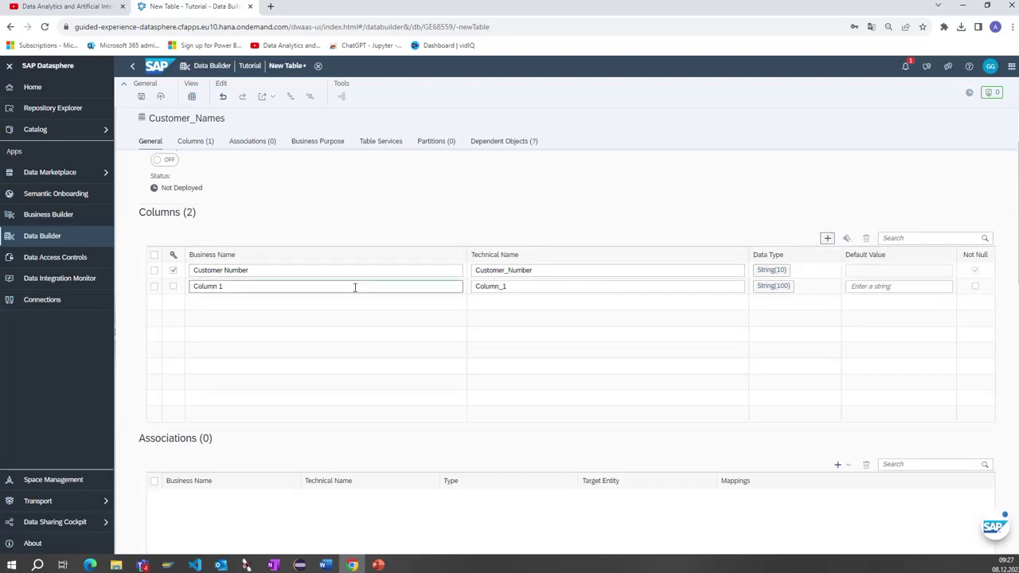
triple_click(270, 286)
type("Custom")
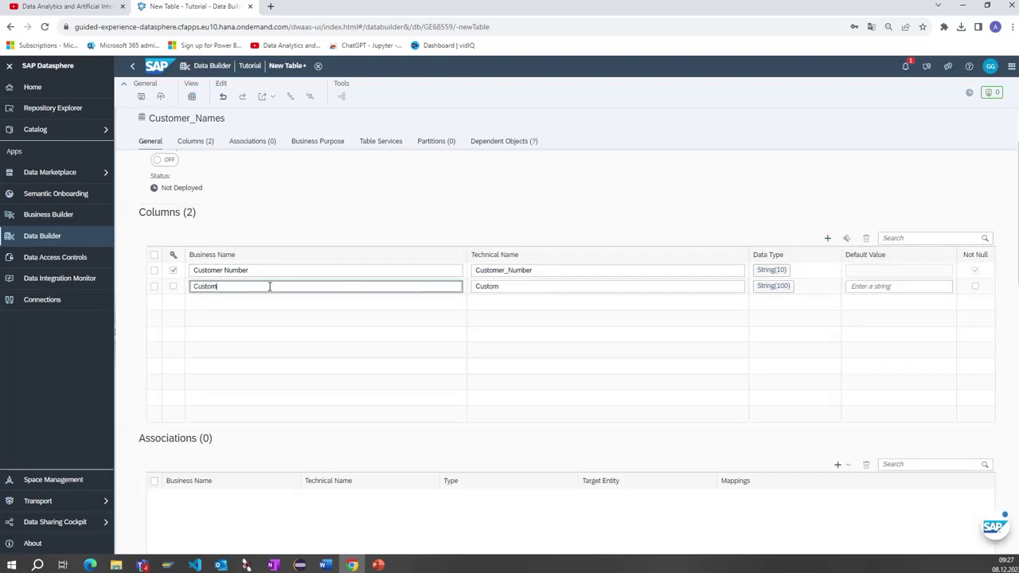
type("er Name")
left_click(762, 288)
left_click(745, 345)
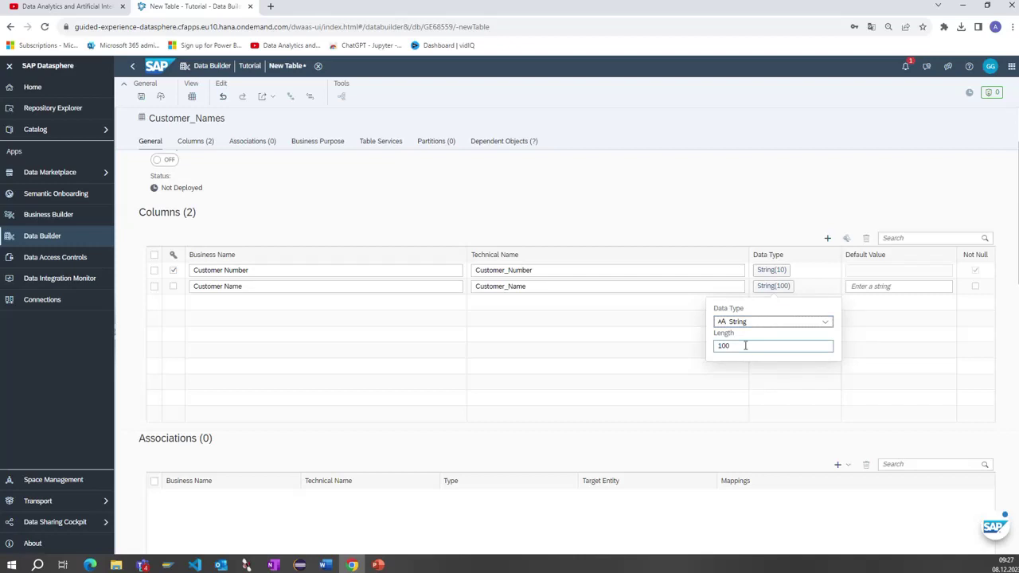
double_click(745, 345)
type("250")
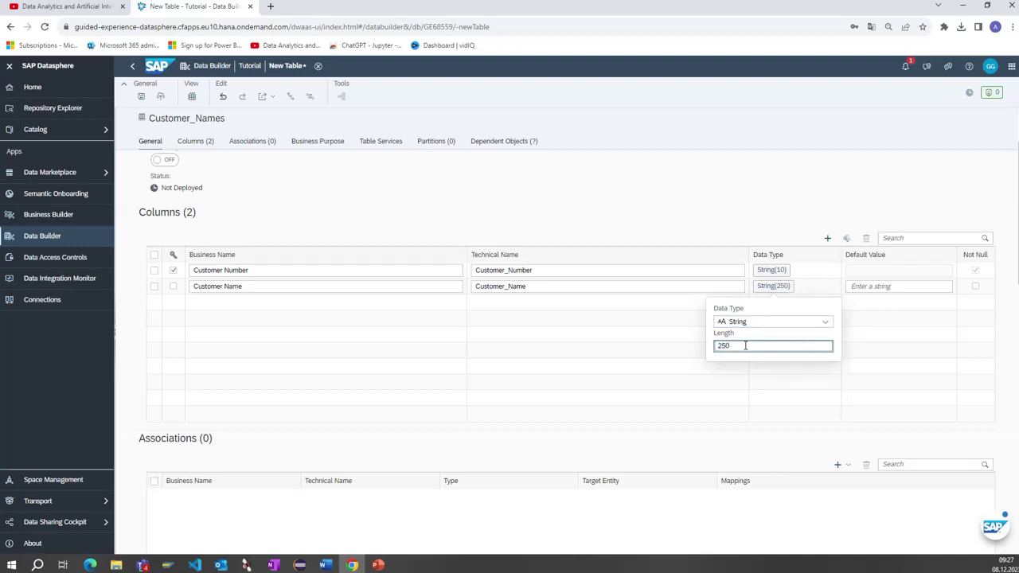
left_click(746, 190)
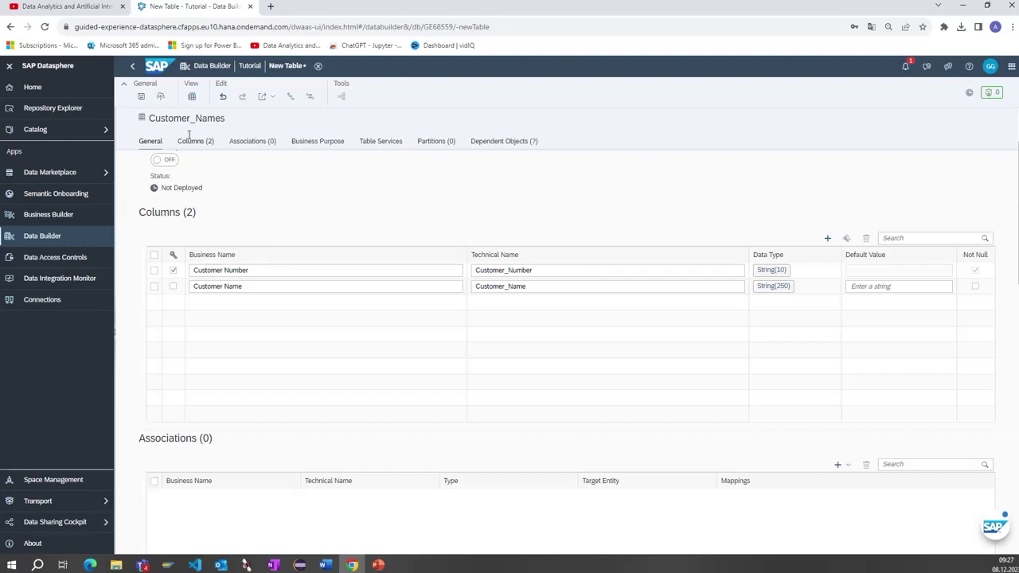
left_click(160, 98)
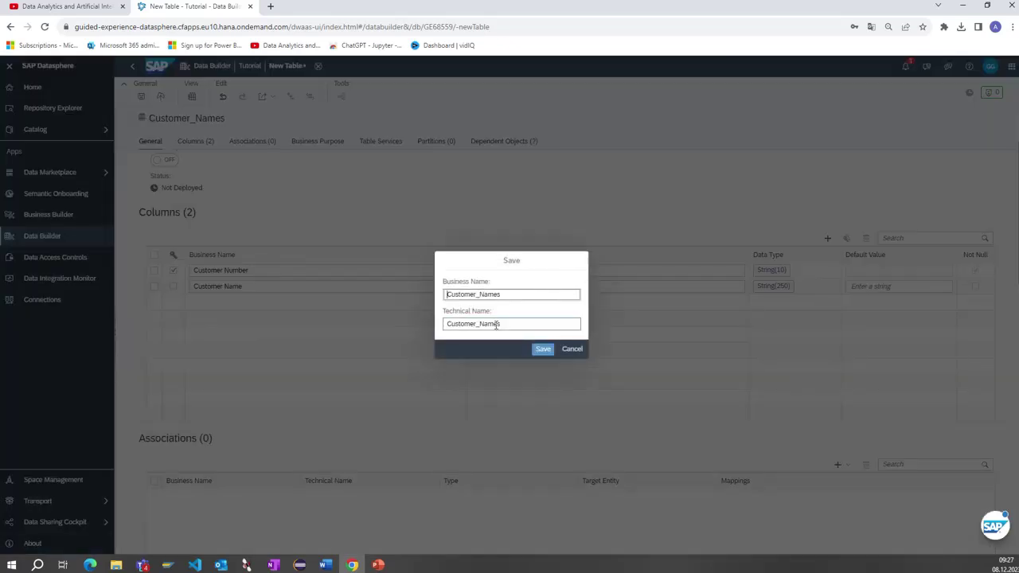
Confirm saving and deploying Customer_Names, then close the editor
left_click(543, 348)
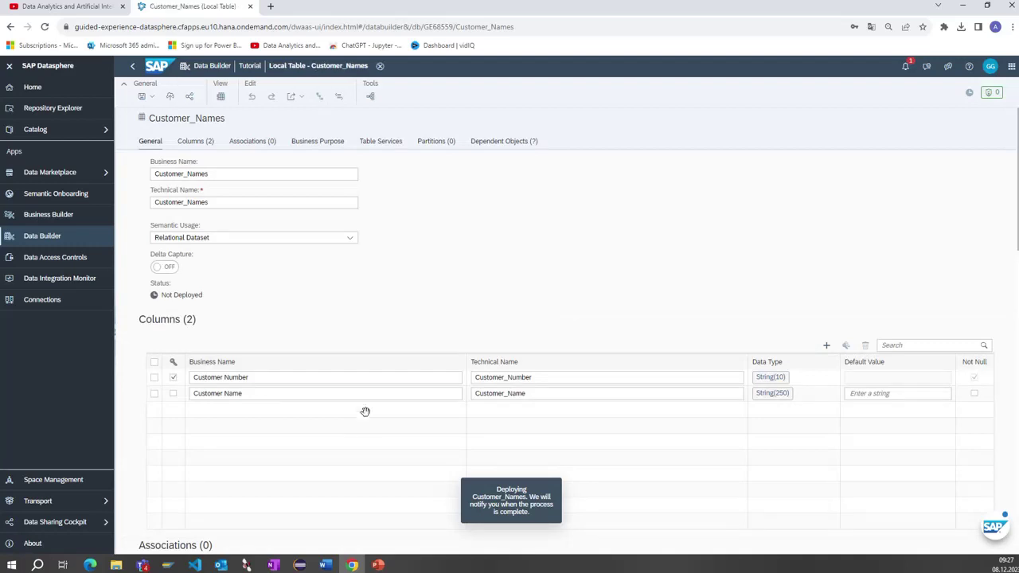
left_click(380, 67)
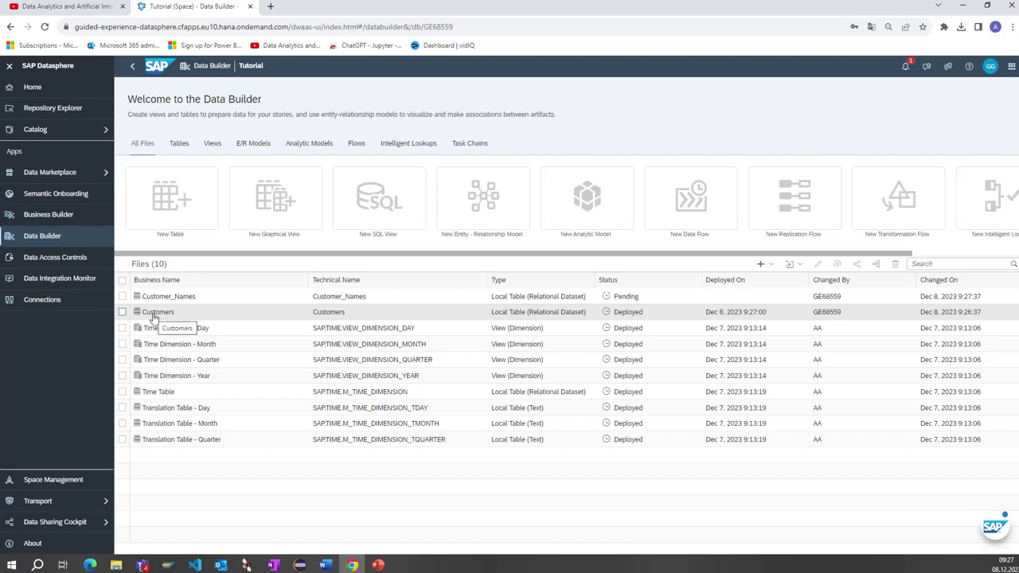
Open Customers, review the Text Association targets, and cancel without adding one
left_click(160, 313)
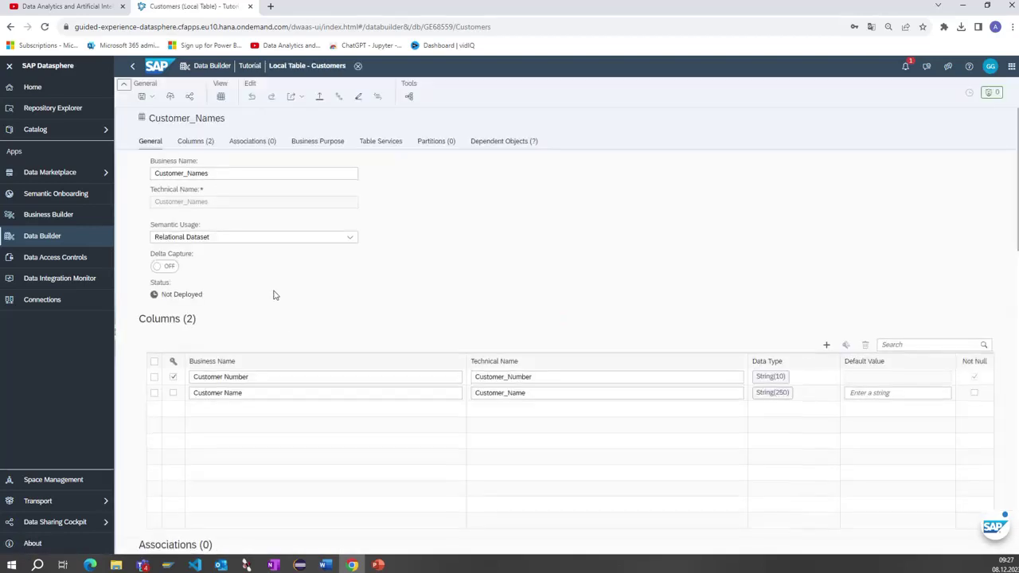
scroll(250, 279, "down", 4)
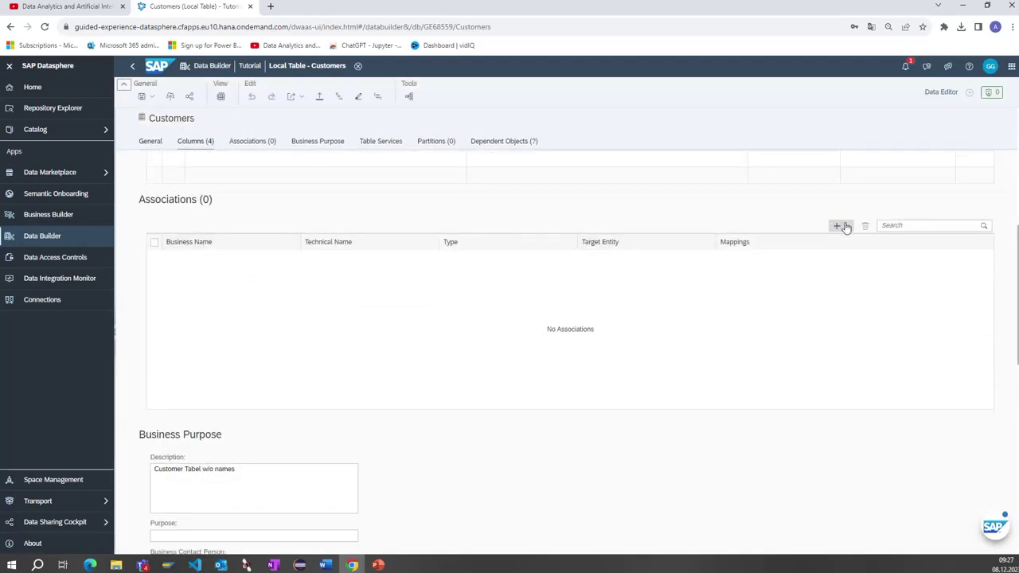
left_click(846, 227)
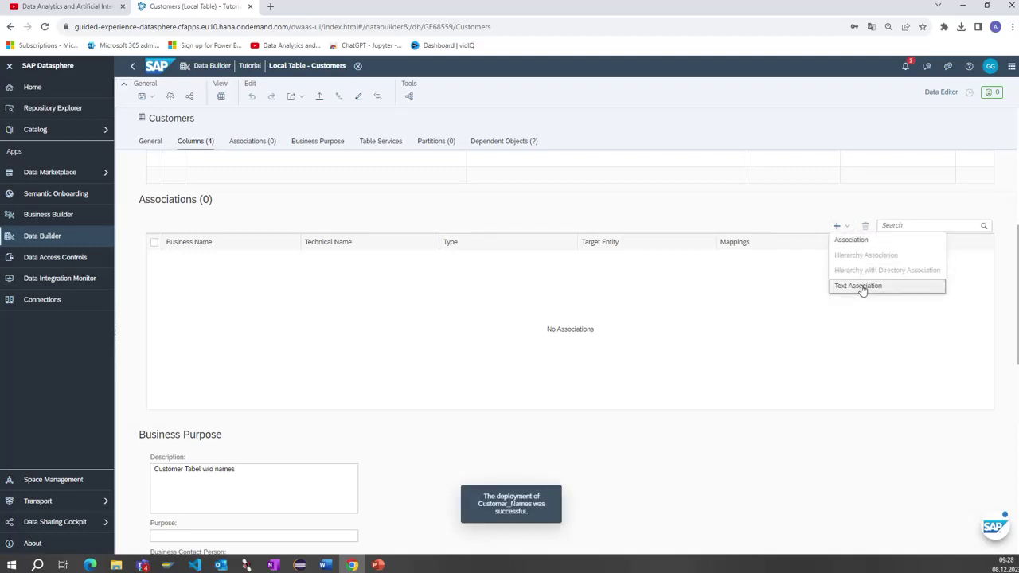
scroll(801, 257, "up", 2)
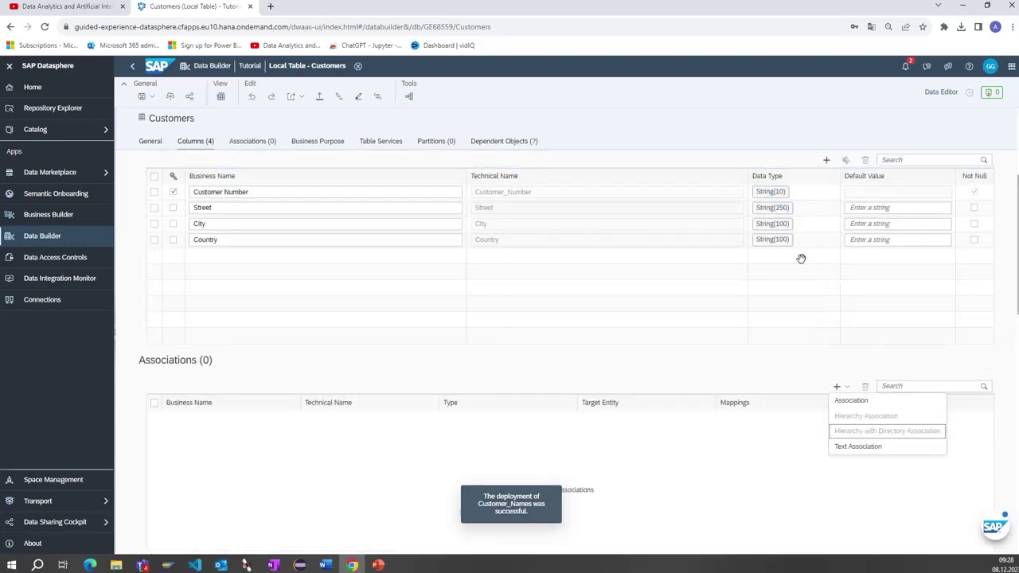
left_click(860, 447)
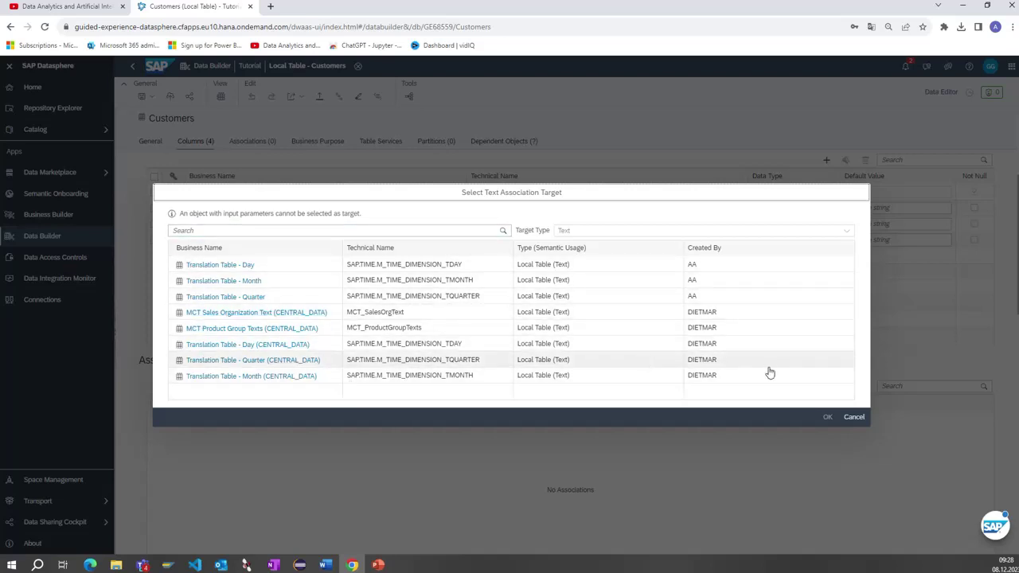
left_click(853, 417)
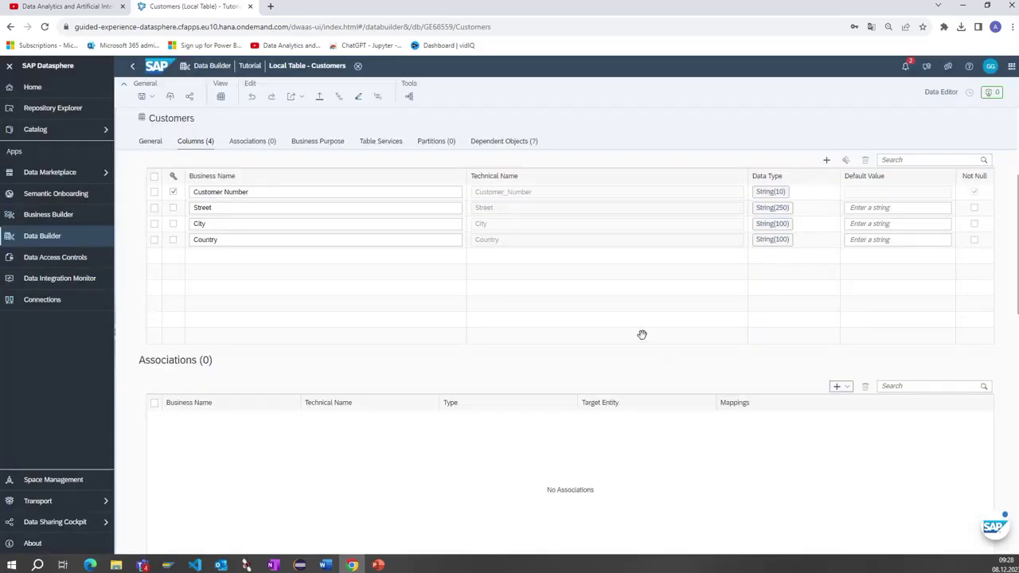
scroll(634, 335, "up", 3)
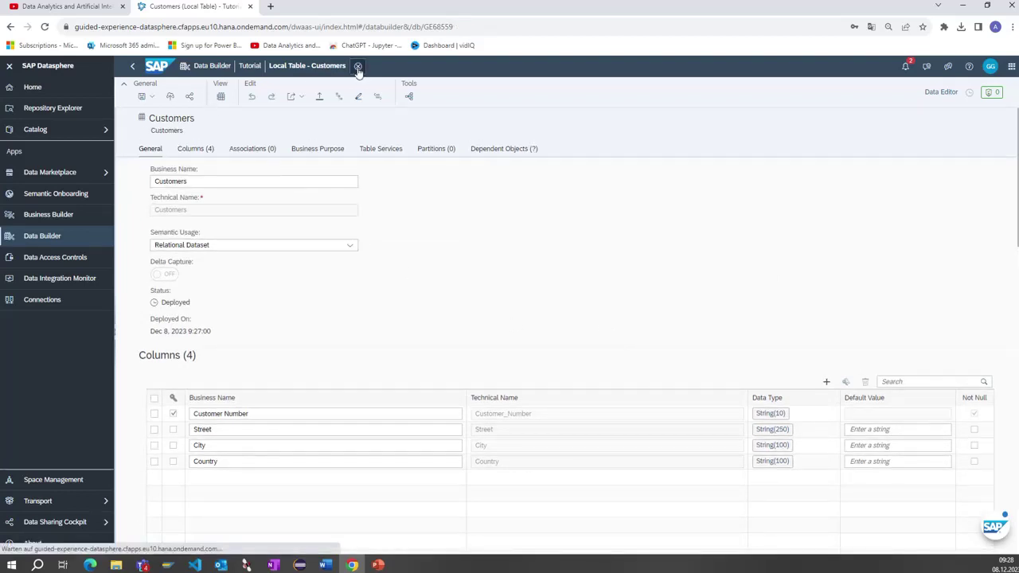
Close Customers, open Customer_Names, and set its semantic usage to Text
left_click(357, 67)
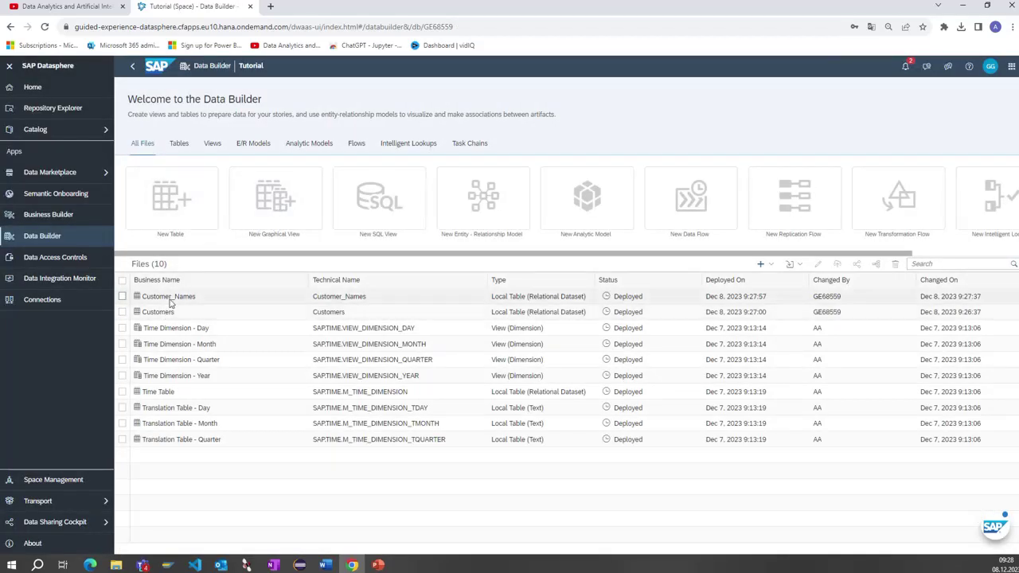
left_click(167, 303)
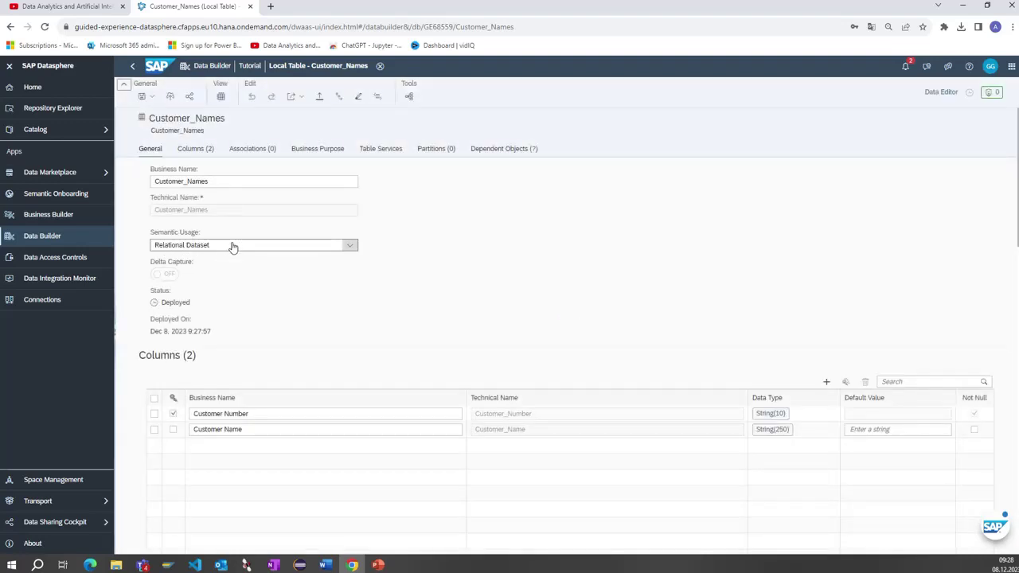
left_click(233, 246)
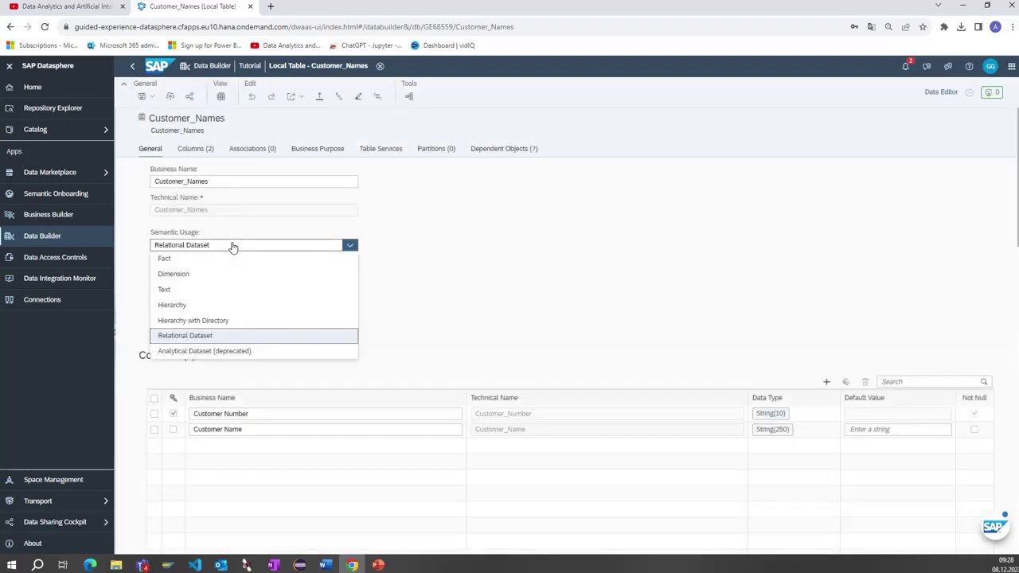
left_click(207, 294)
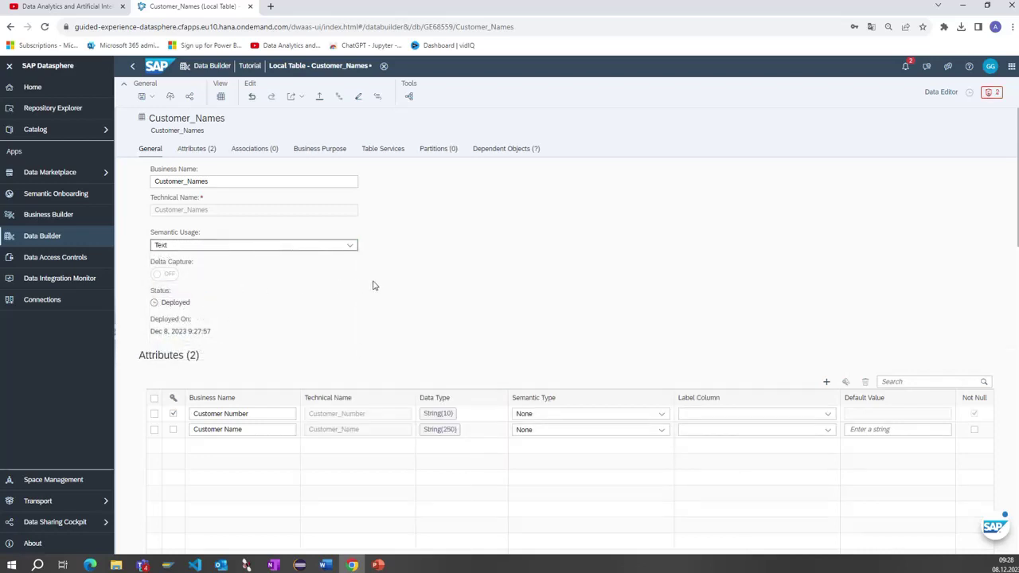
Try deploying, review the validation errors, then add a third attribute
left_click(169, 96)
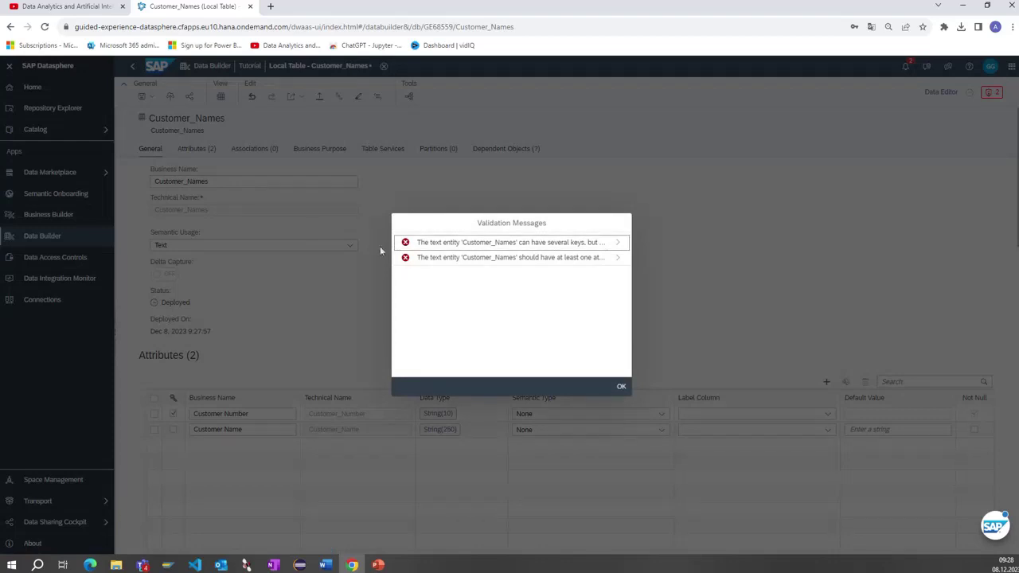
left_click(621, 387)
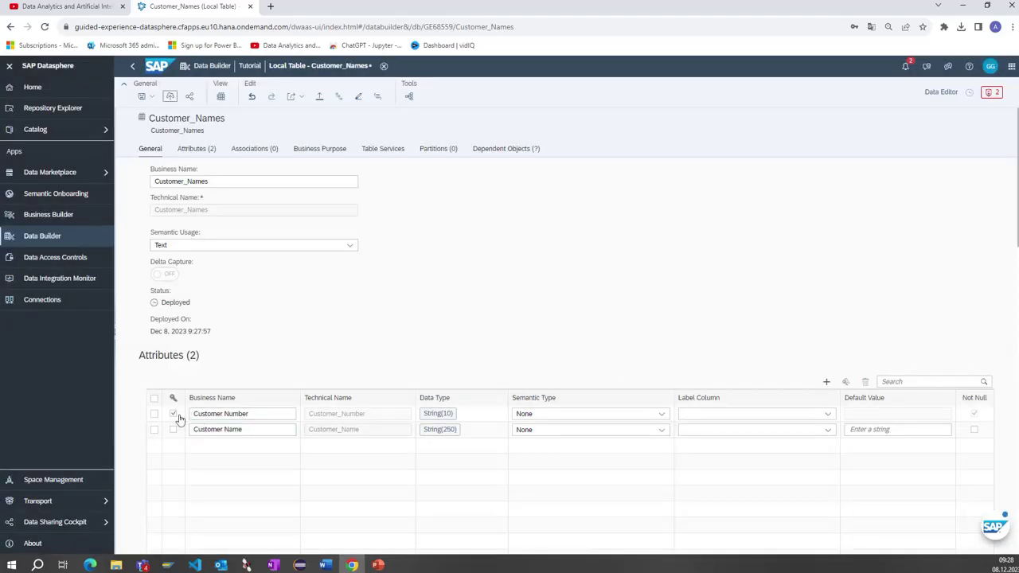
left_click(171, 97)
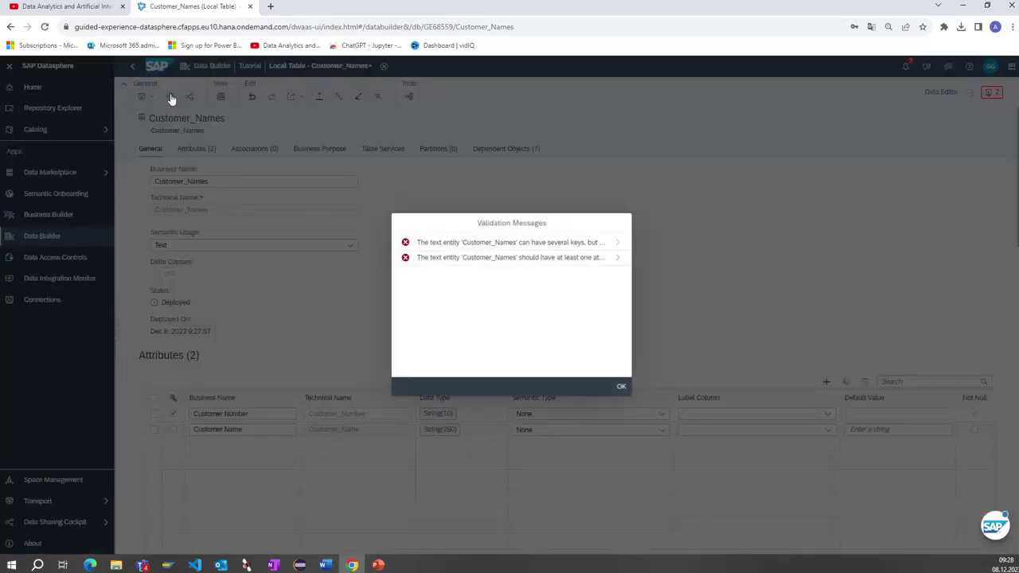
left_click(618, 242)
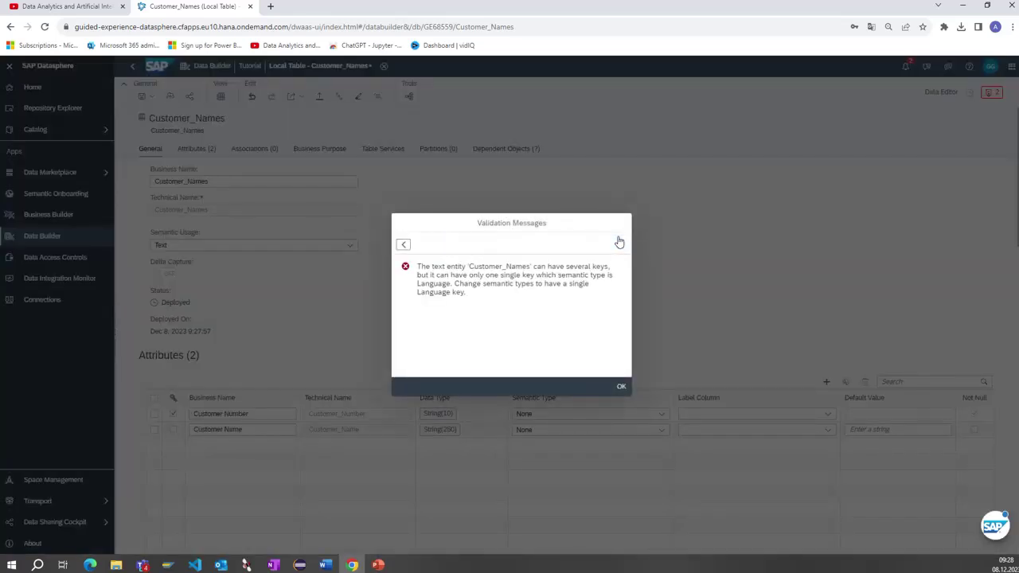
left_click(620, 388)
left_click(826, 382)
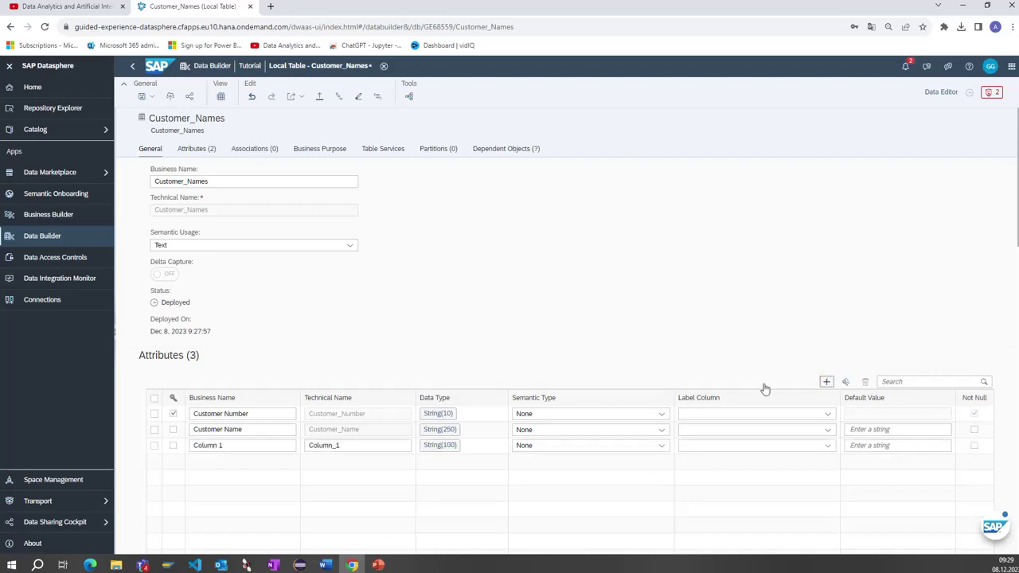
Name the third attribute Language and give it the Language semantic type
left_click(234, 445)
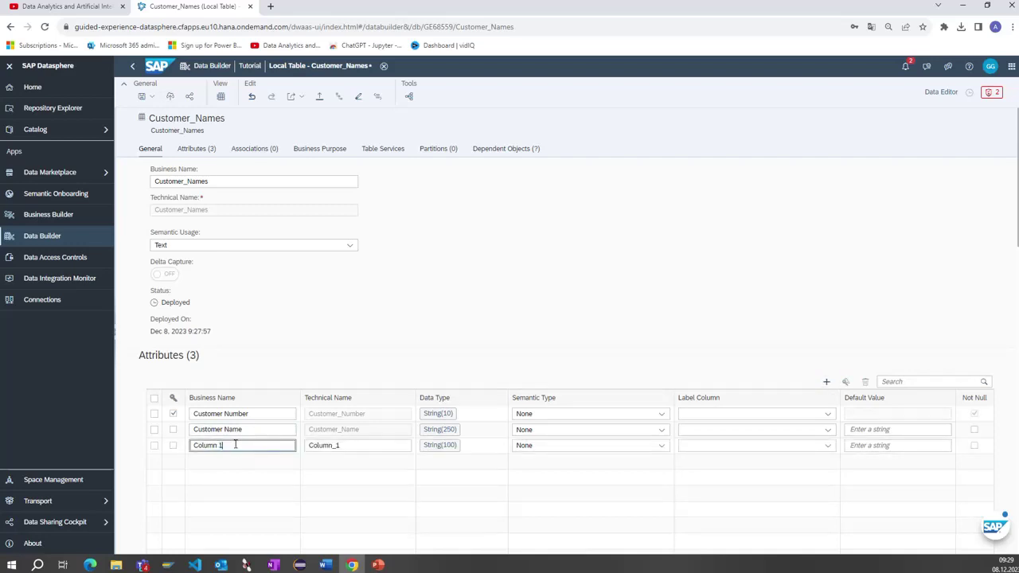
triple_click(235, 445)
type("Lanuage")
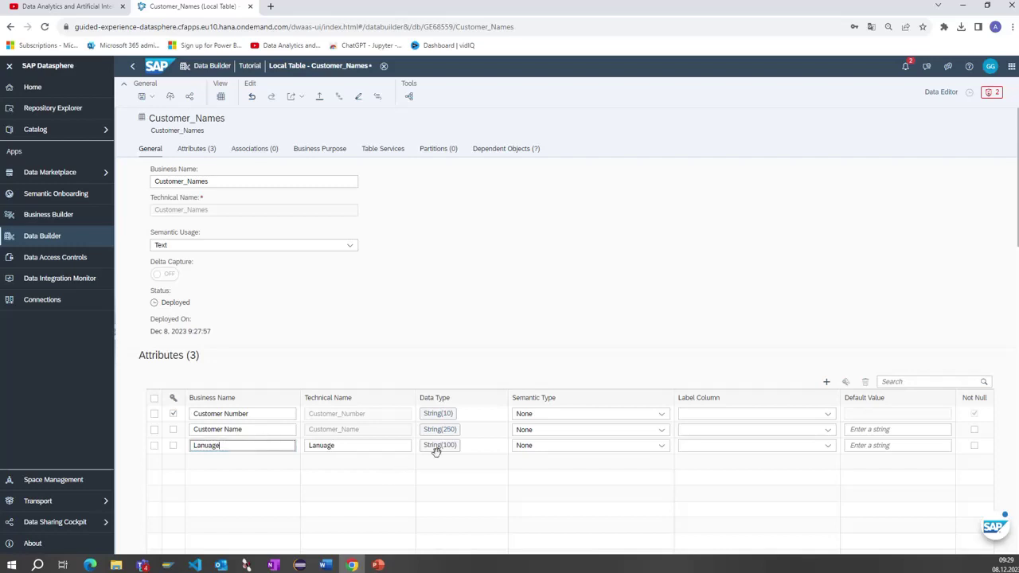
left_click(581, 446)
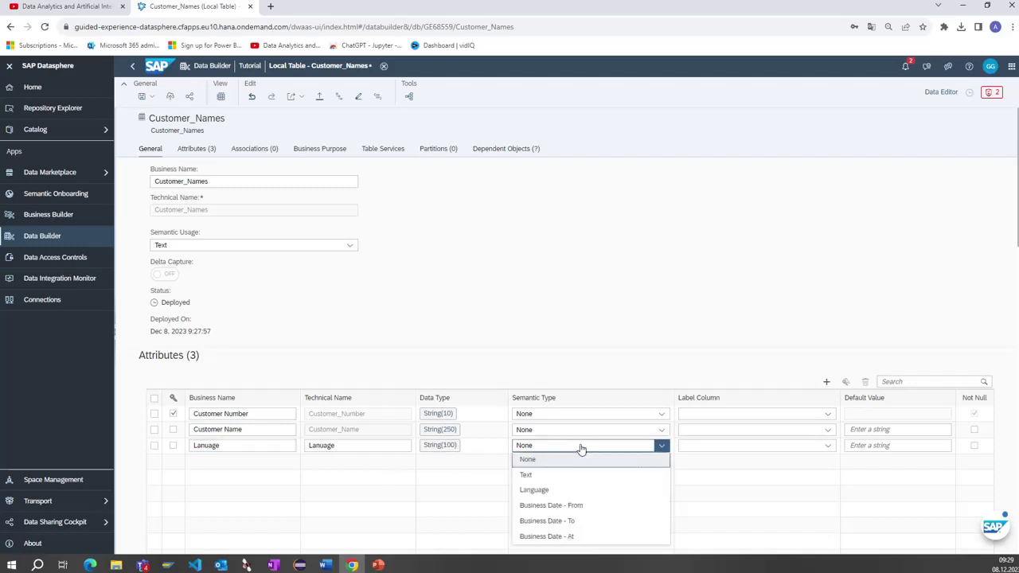
left_click(576, 492)
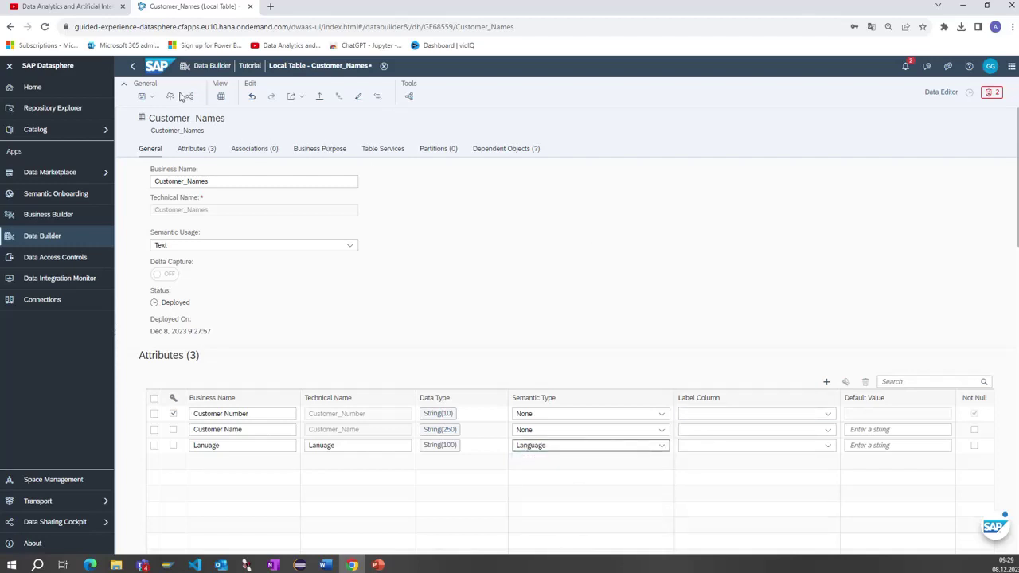
Recheck validation errors, set Customer Name to Text and keep Customer Number as None
left_click(170, 96)
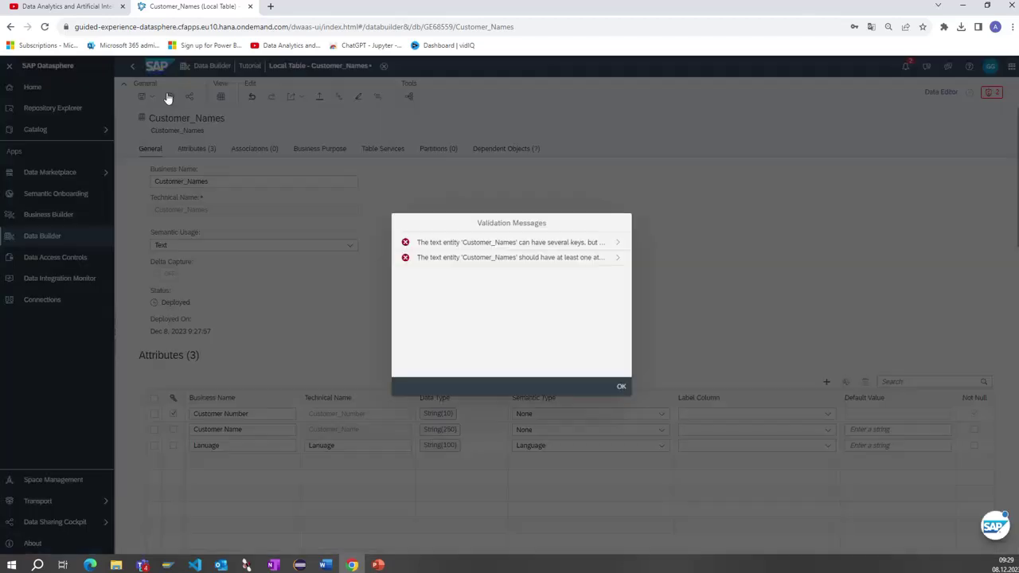
left_click(574, 265)
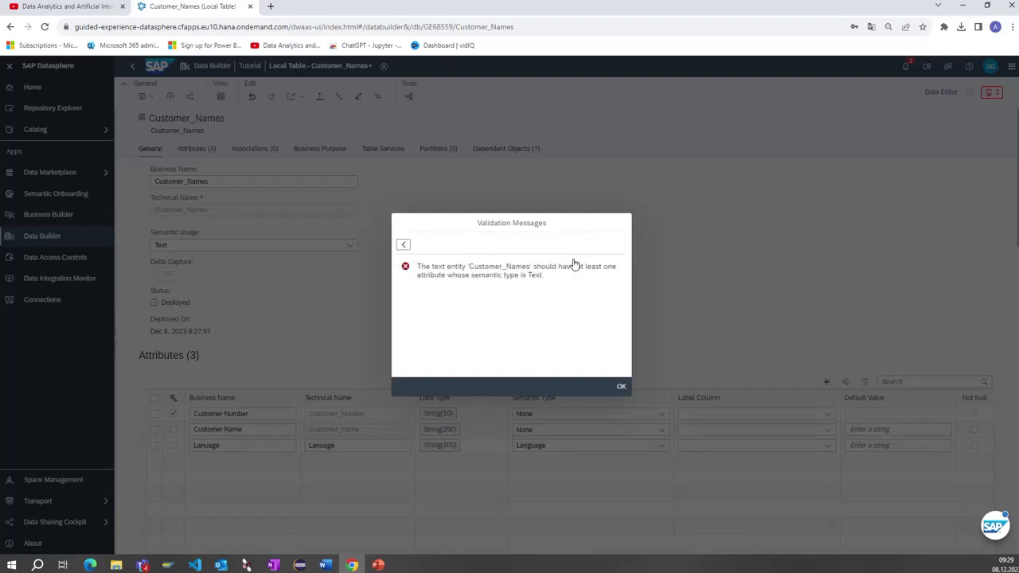
left_click(621, 386)
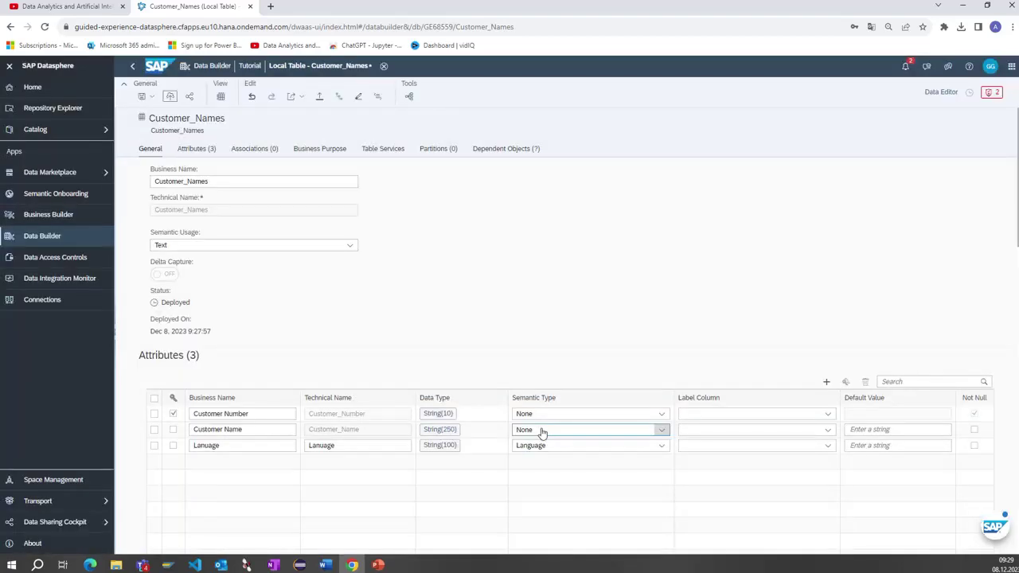
left_click(543, 430)
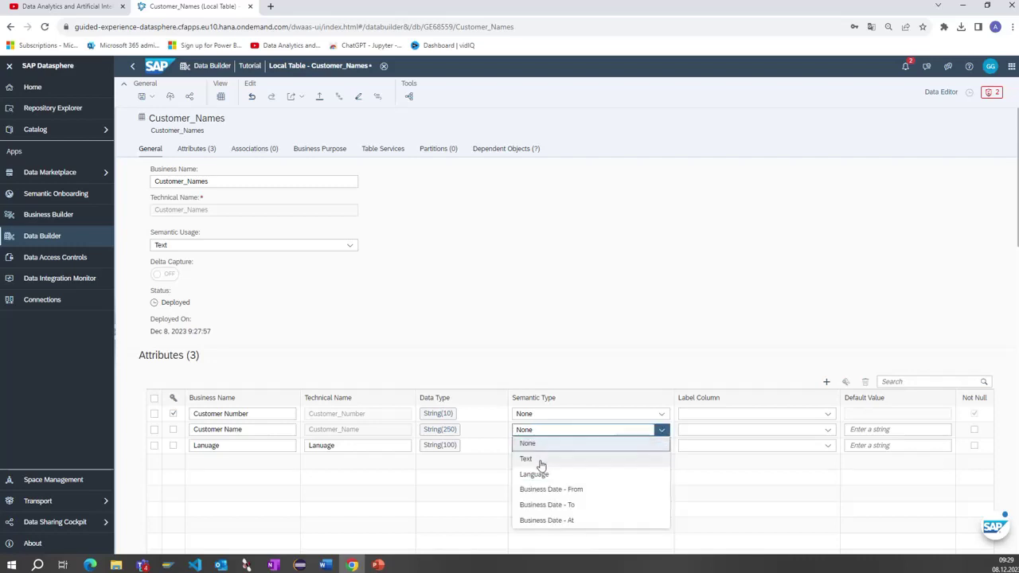
left_click(540, 460)
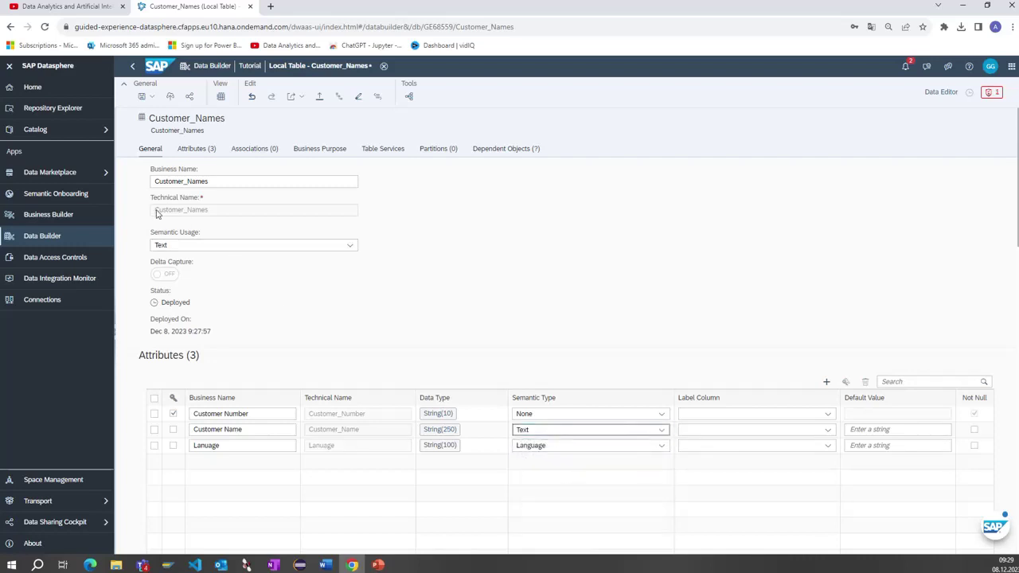
left_click(548, 414)
left_click(572, 364)
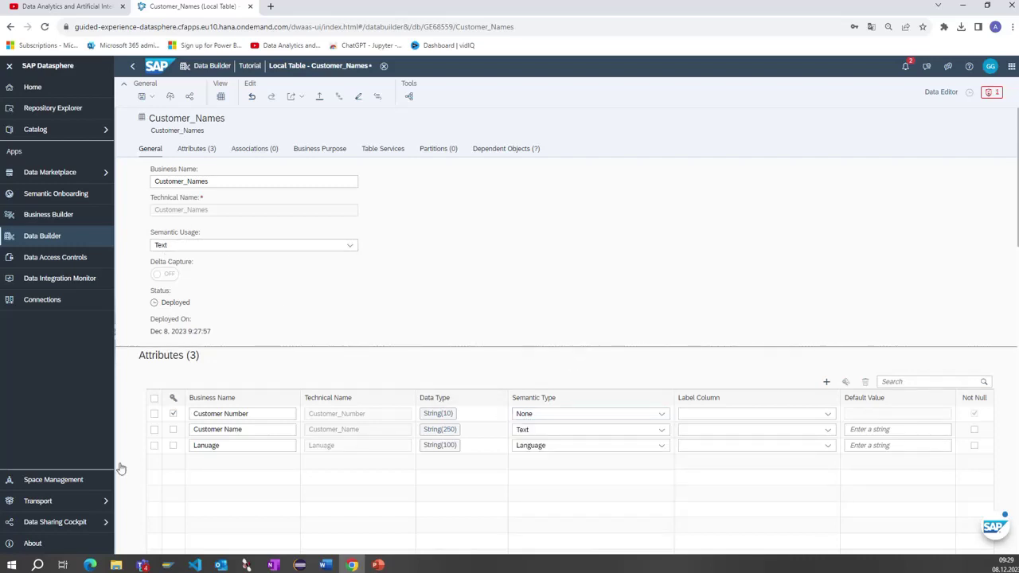
Make Language a key, correct its spelling, deploy Customer_Names and close it
left_click(174, 447)
left_click(222, 446)
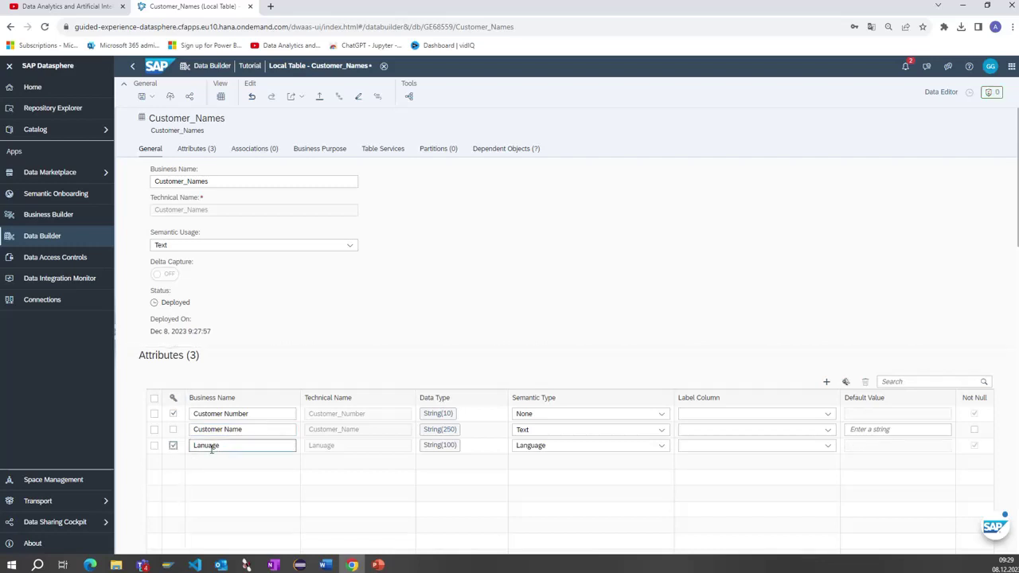
left_click(212, 446)
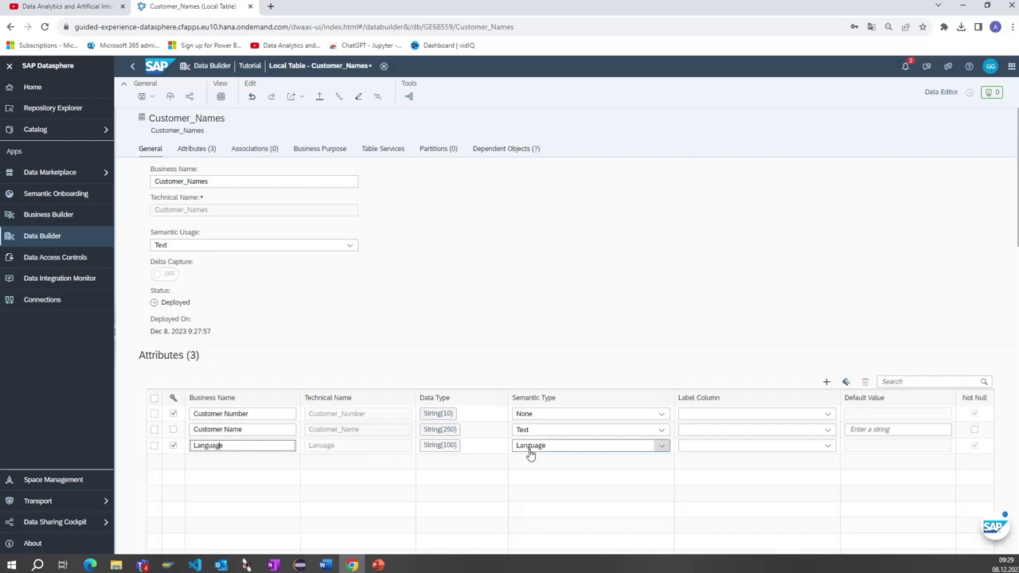
left_click(367, 354)
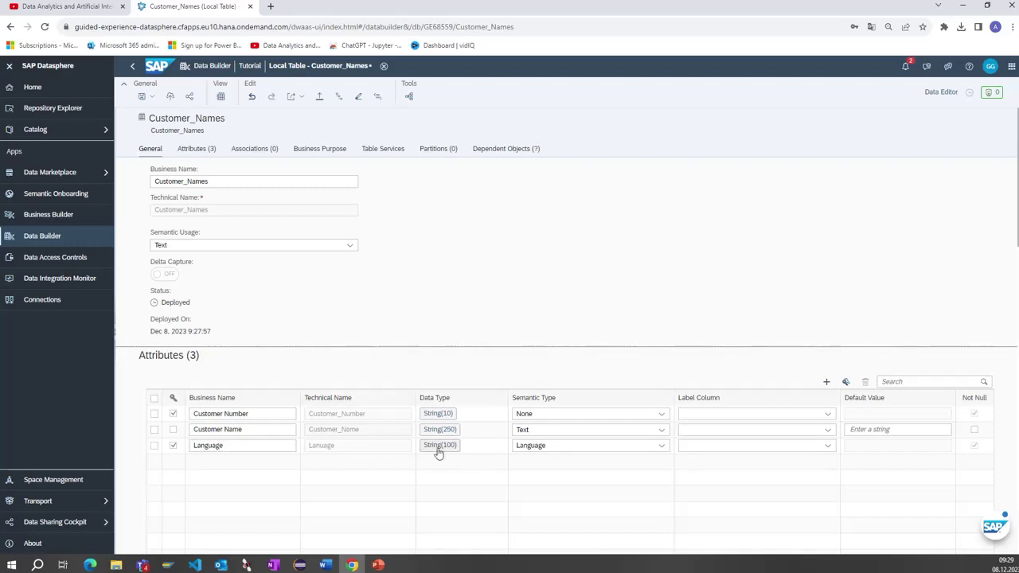
left_click(170, 98)
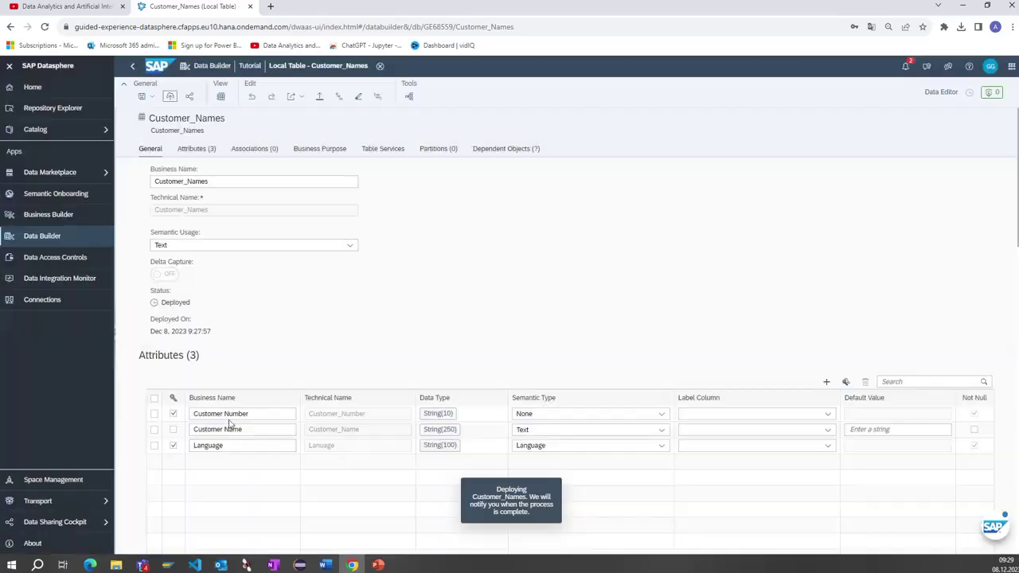
left_click(380, 69)
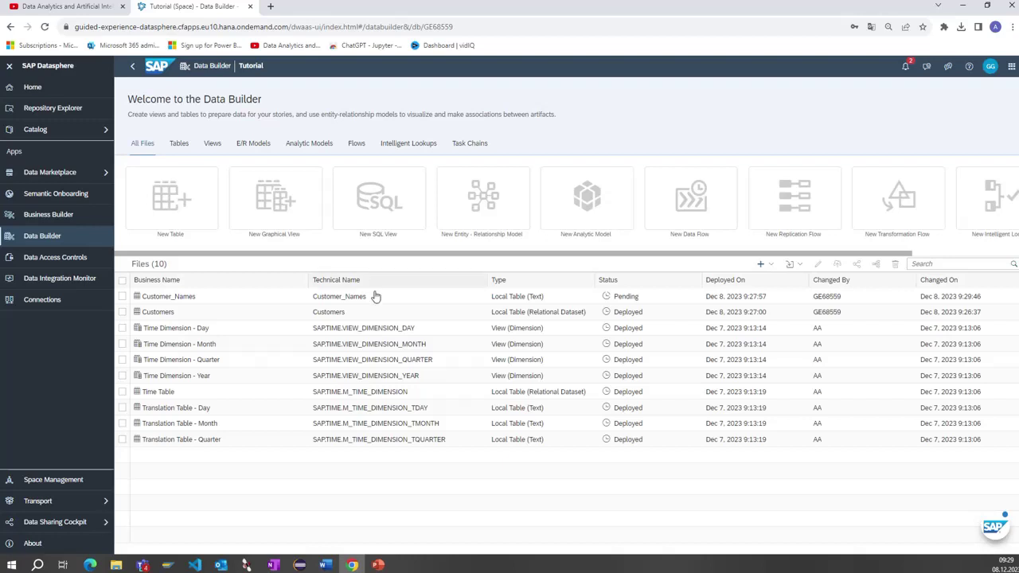
Check Customer_Names, open the Customers table, and back out of adding a standard association
left_click(182, 303)
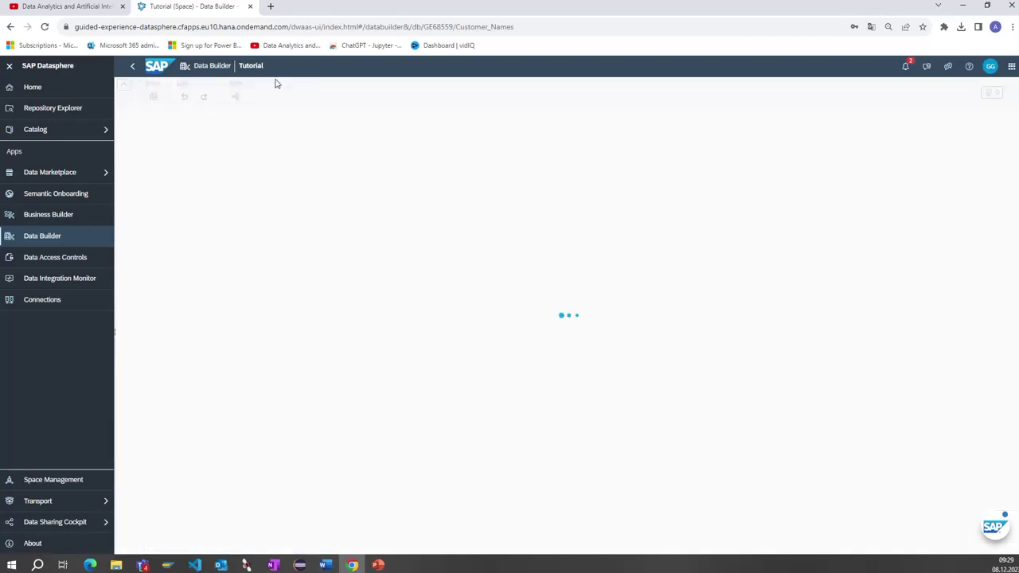
left_click(381, 67)
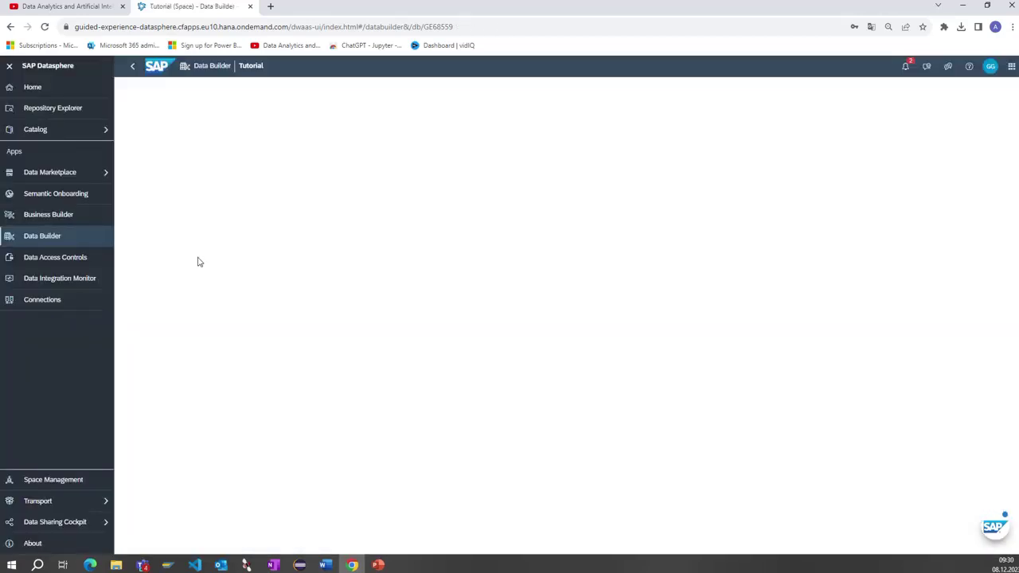
left_click(159, 313)
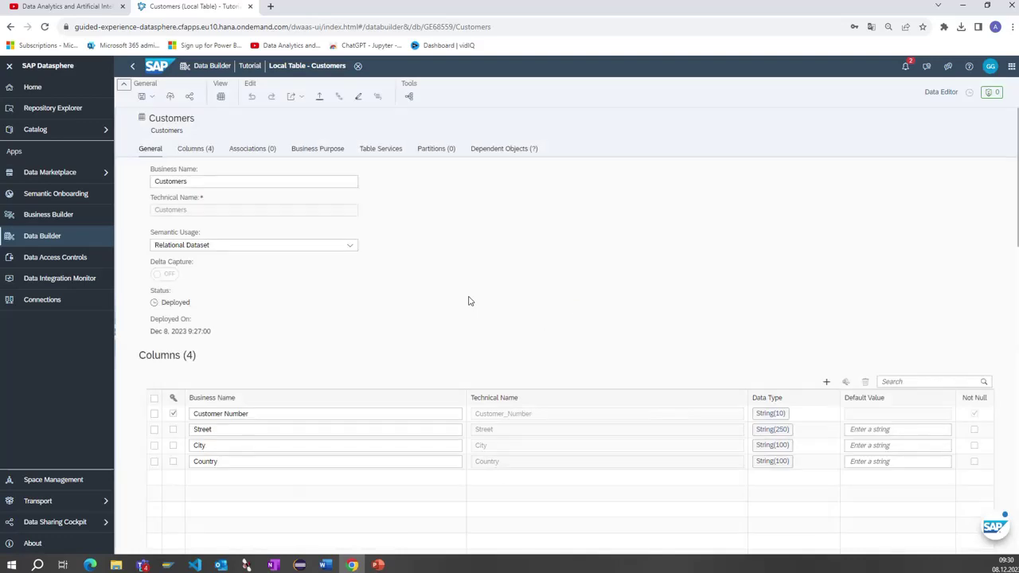
scroll(469, 298, "down", 5)
left_click(837, 225)
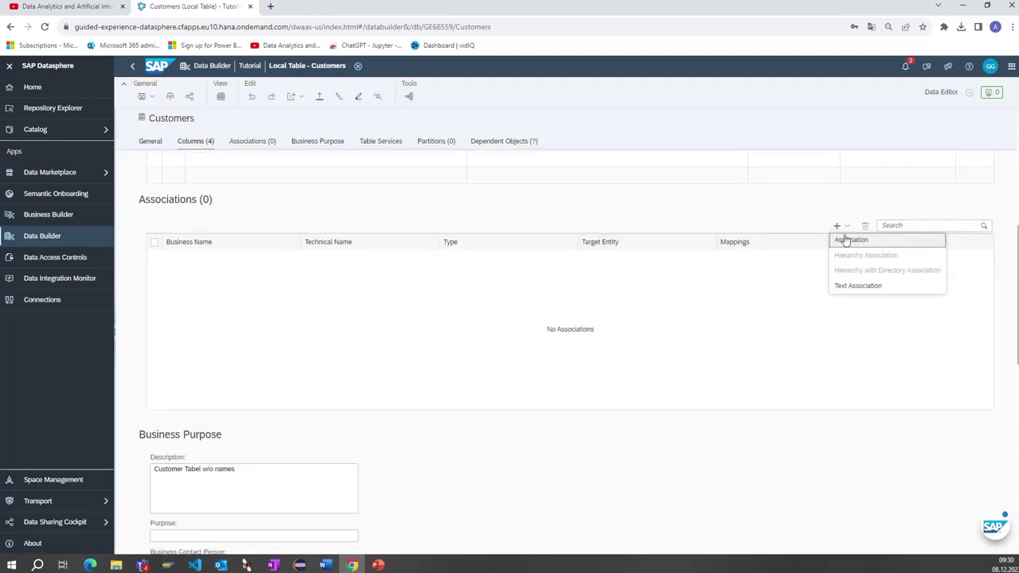
left_click(847, 240)
left_click(853, 416)
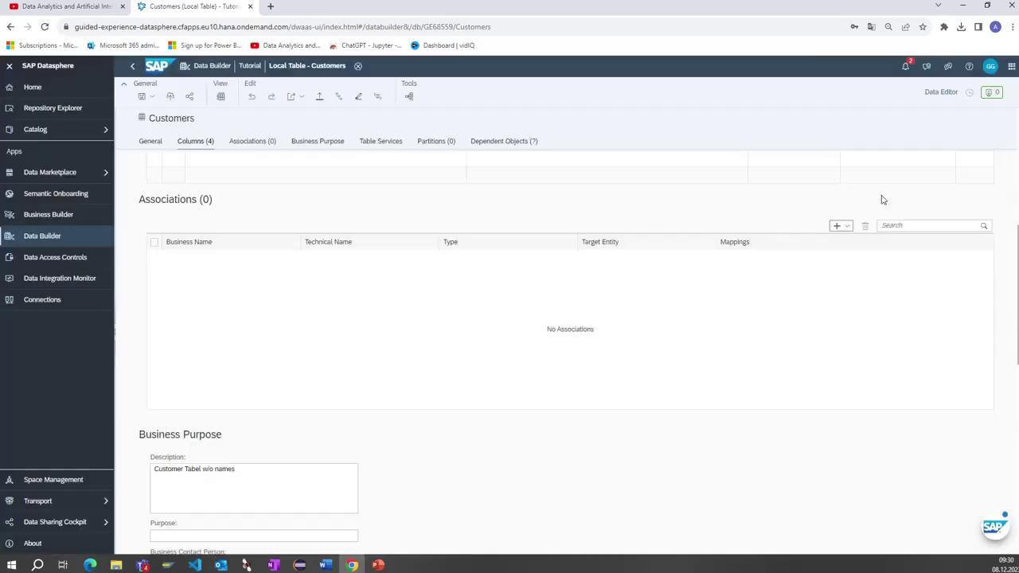
Add a text association from Customers with Customer_Names as its target
left_click(837, 226)
left_click(854, 287)
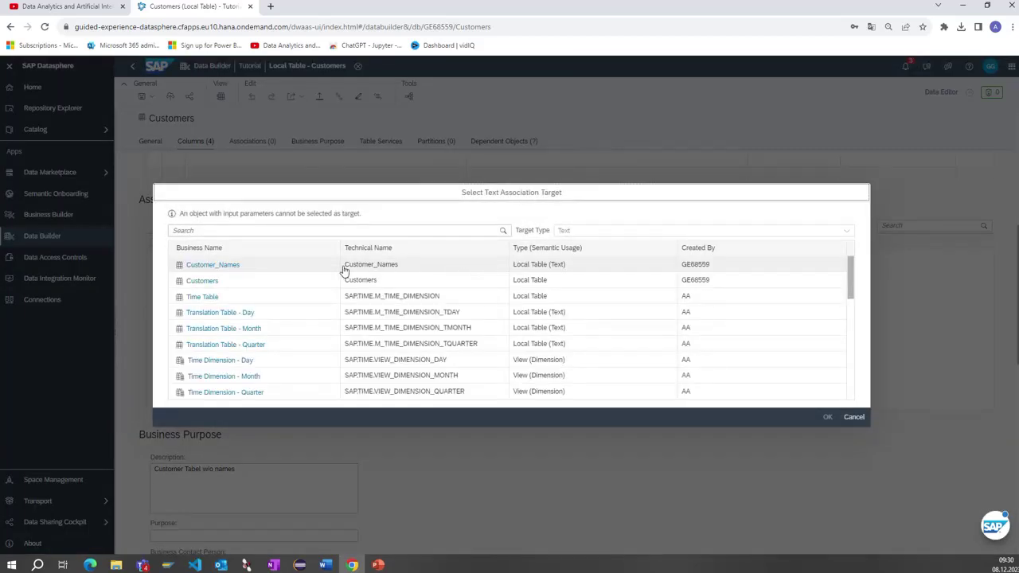
left_click(208, 271)
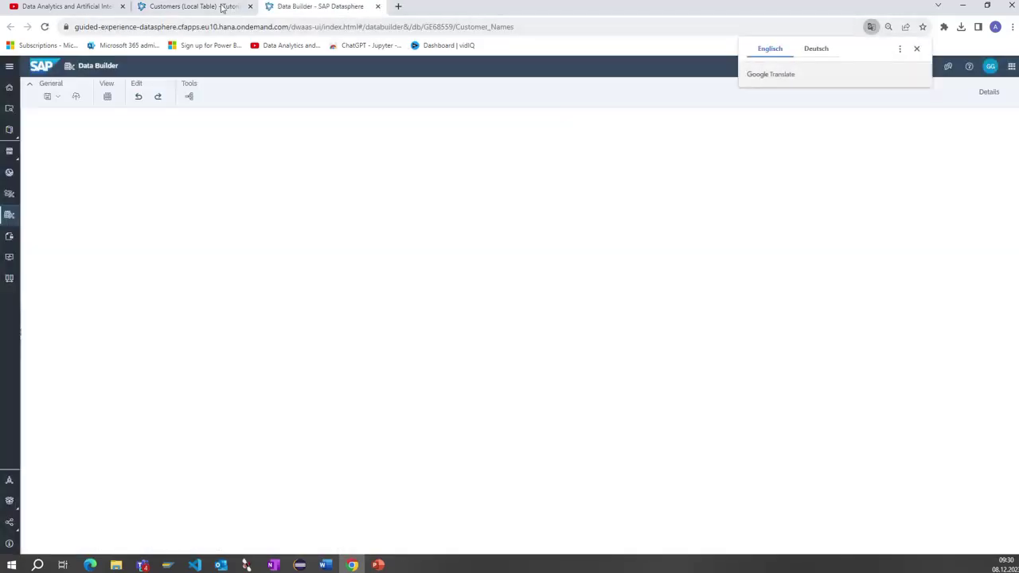
left_click(223, 8)
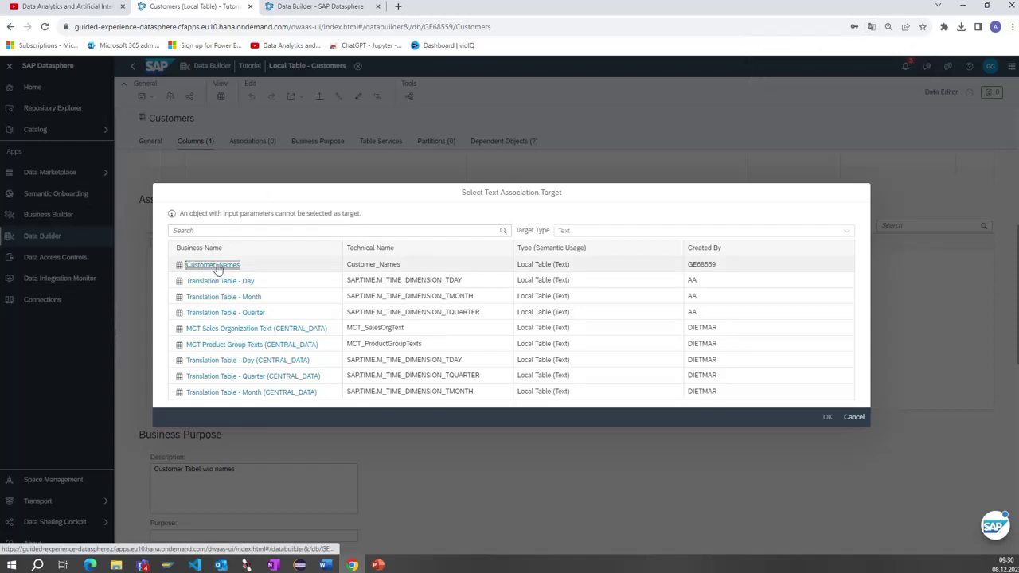
left_click(801, 264)
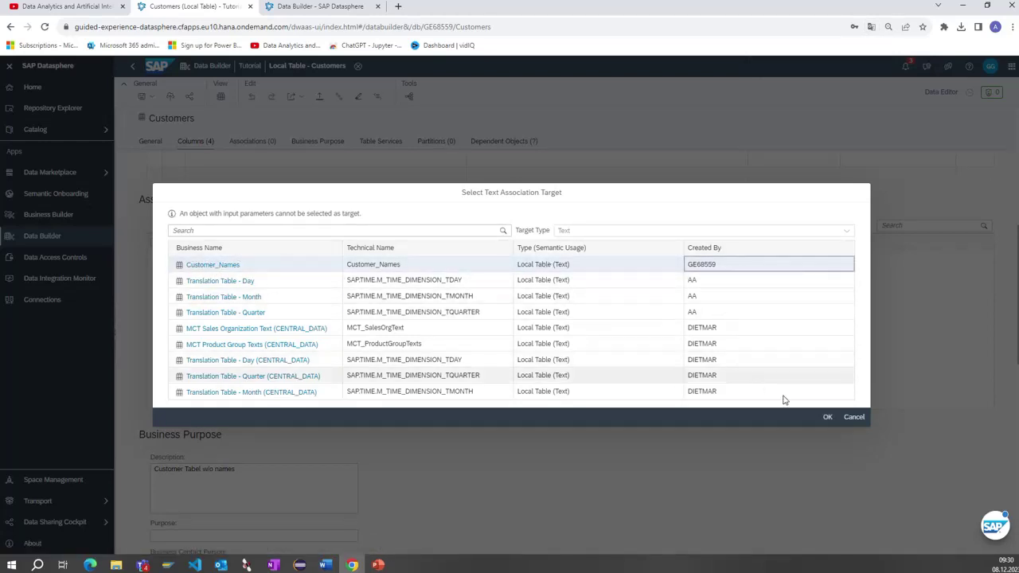
left_click(828, 419)
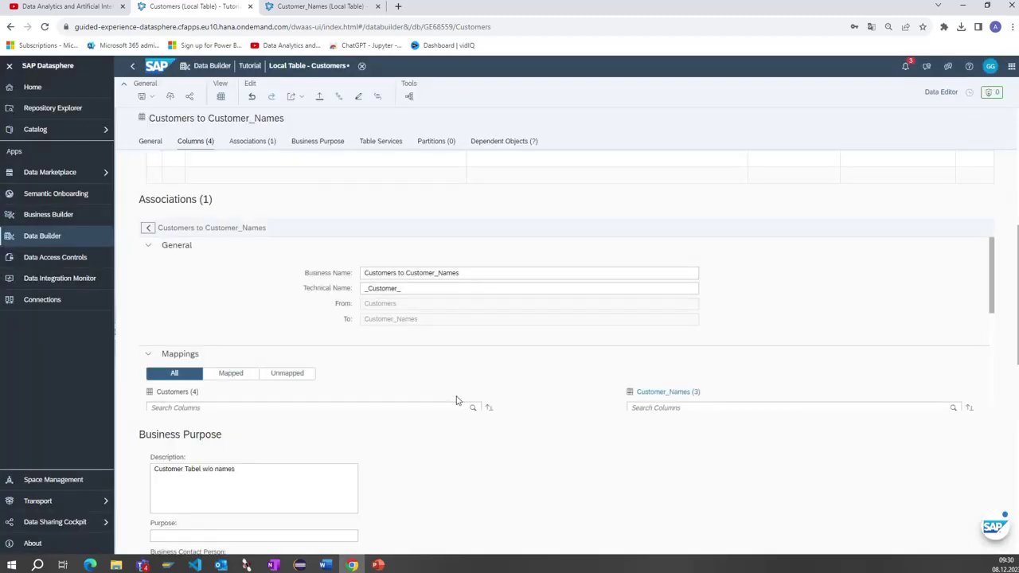
Deploy Customers with its Customer Number text association, preview its data, and close the editor
scroll(494, 382, "down", 2)
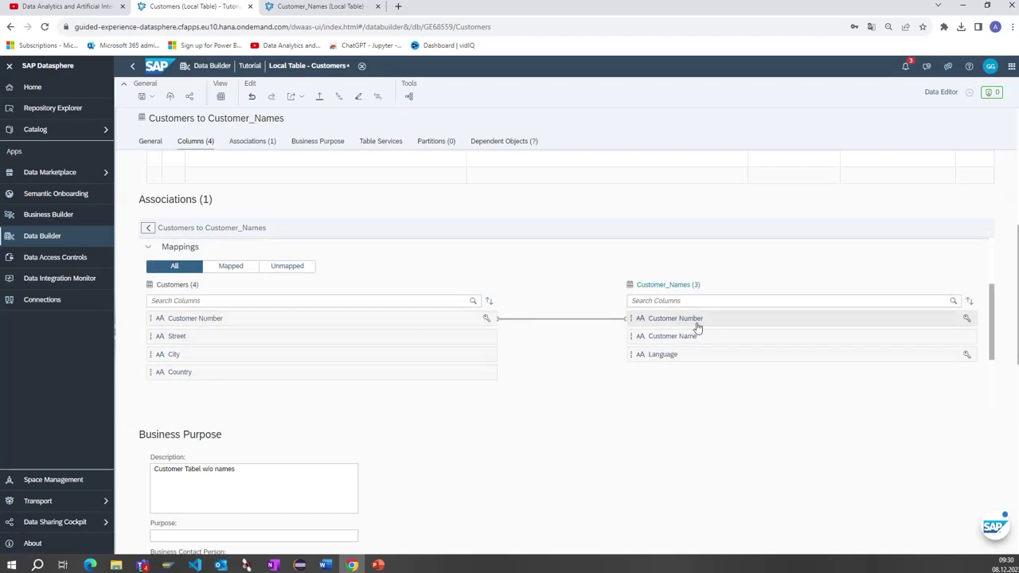
left_click(168, 97)
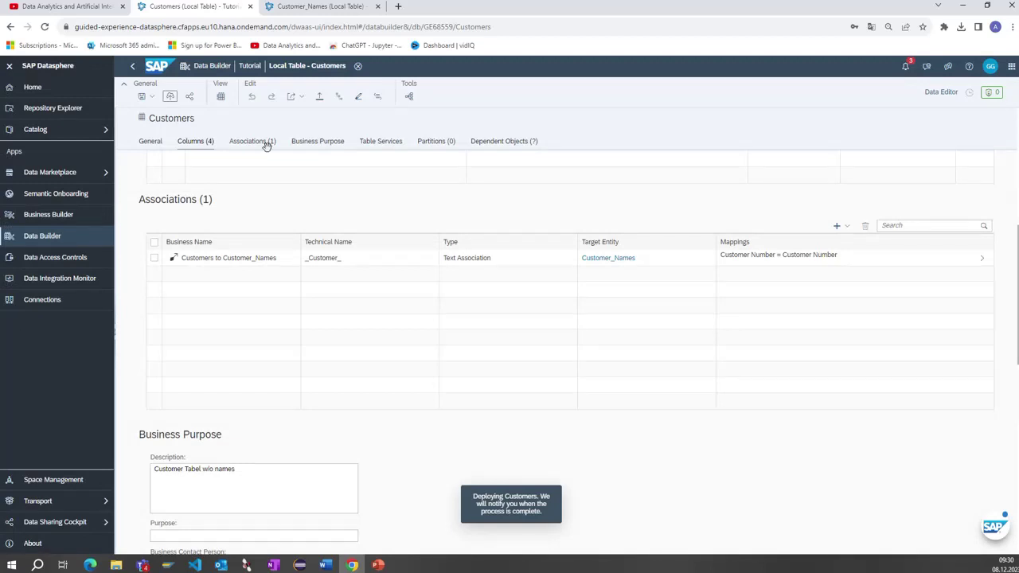
left_click(220, 97)
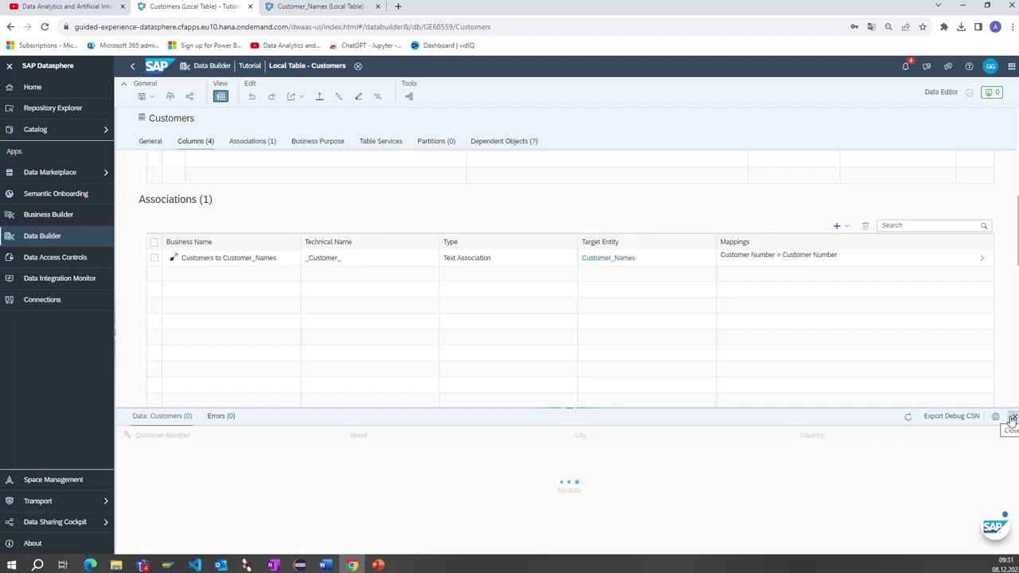
left_click(1013, 419)
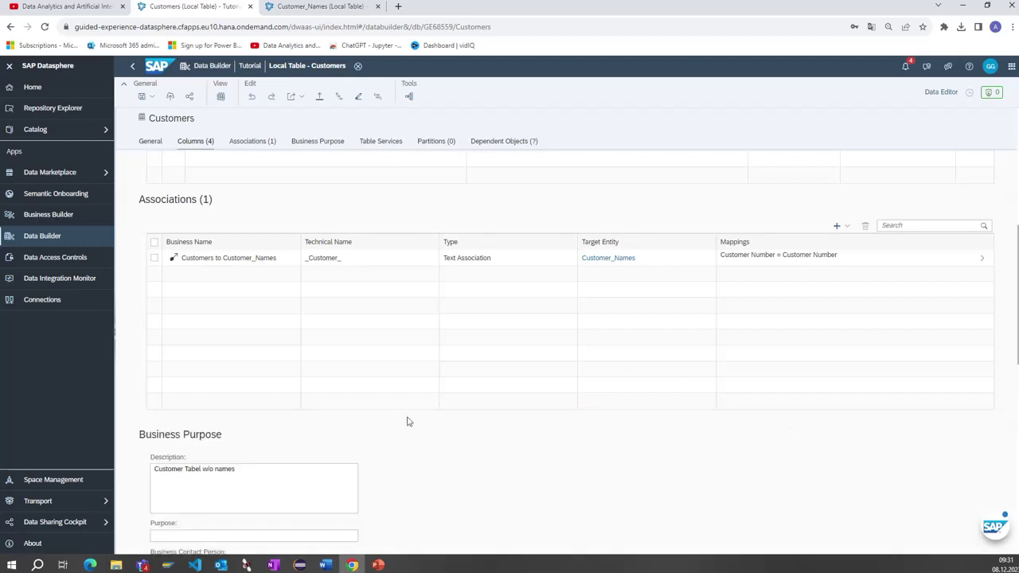
left_click(358, 66)
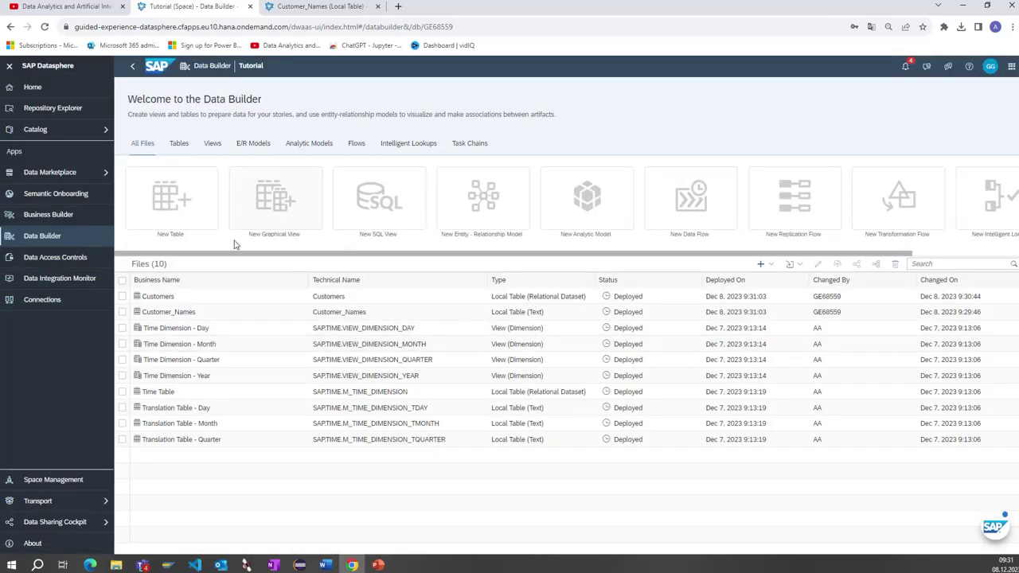
Import Customers.csv from the Examples folder as a CSV file and upload it
left_click(800, 266)
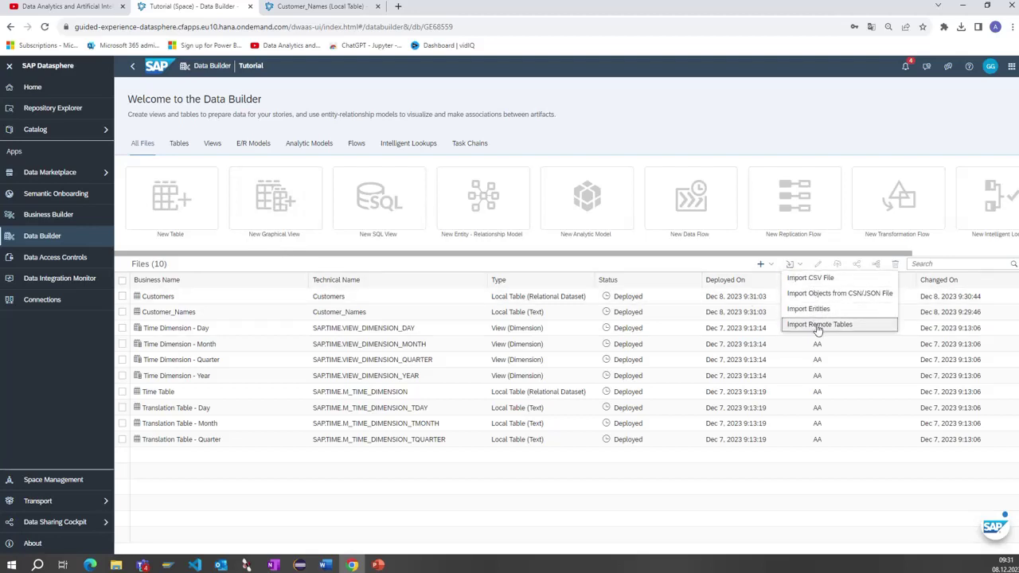
left_click(811, 279)
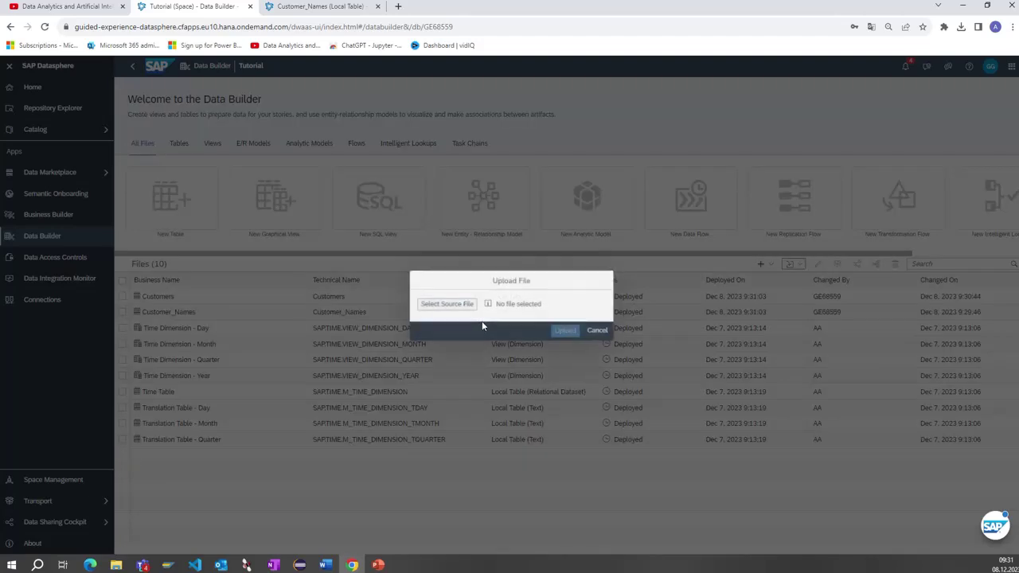
left_click(462, 307)
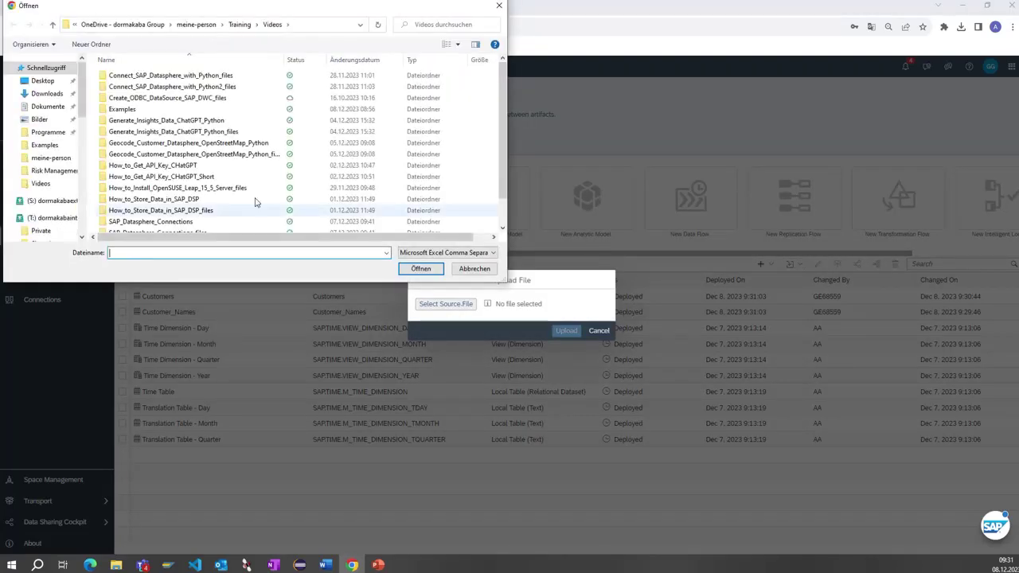
double_click(121, 109)
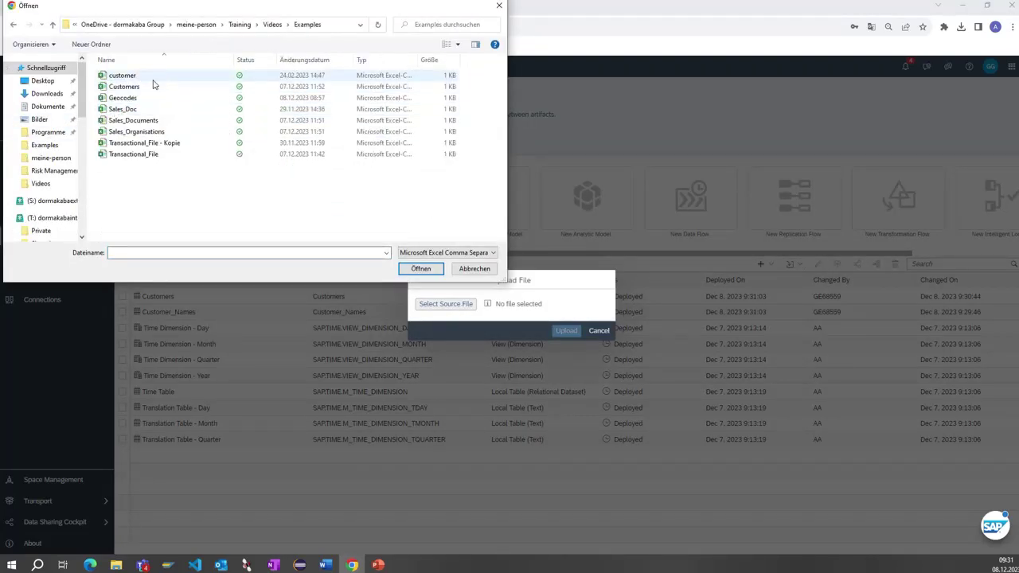
left_click(135, 88)
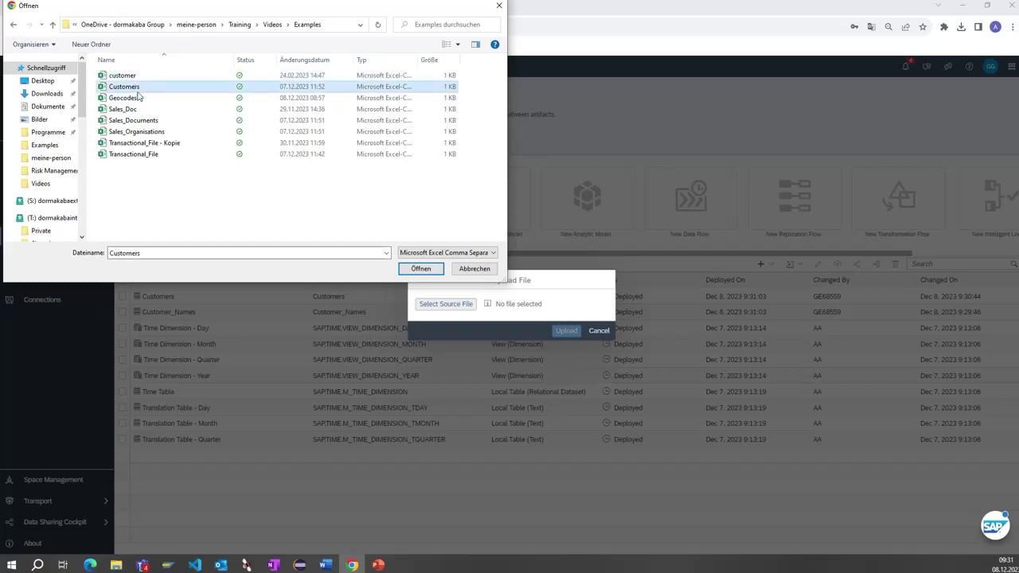
left_click(432, 268)
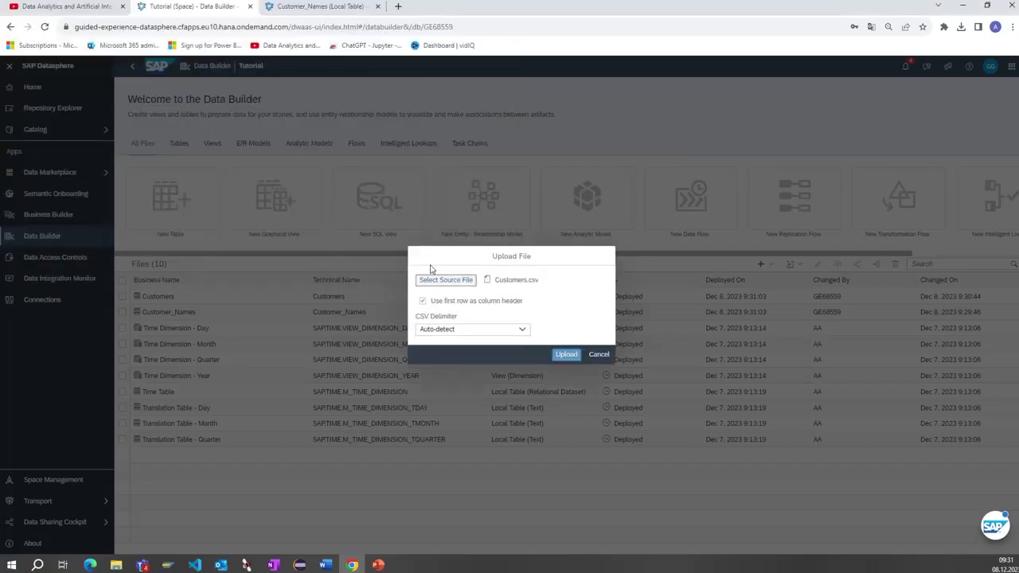
left_click(566, 354)
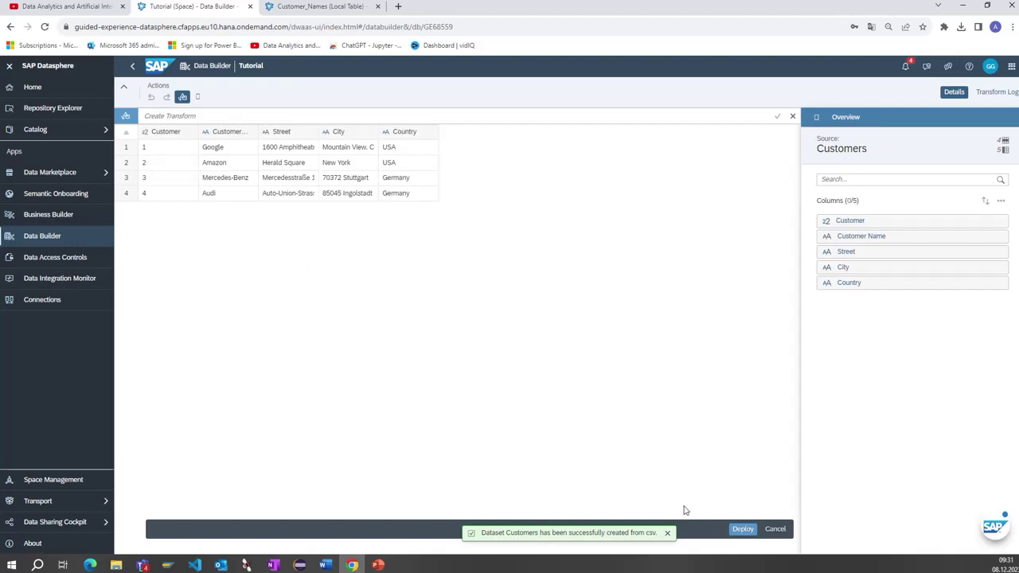
Deploy the uploaded data as Customers Masterdata after a duplicate-name error, and close the Customer_Names tab
left_click(740, 530)
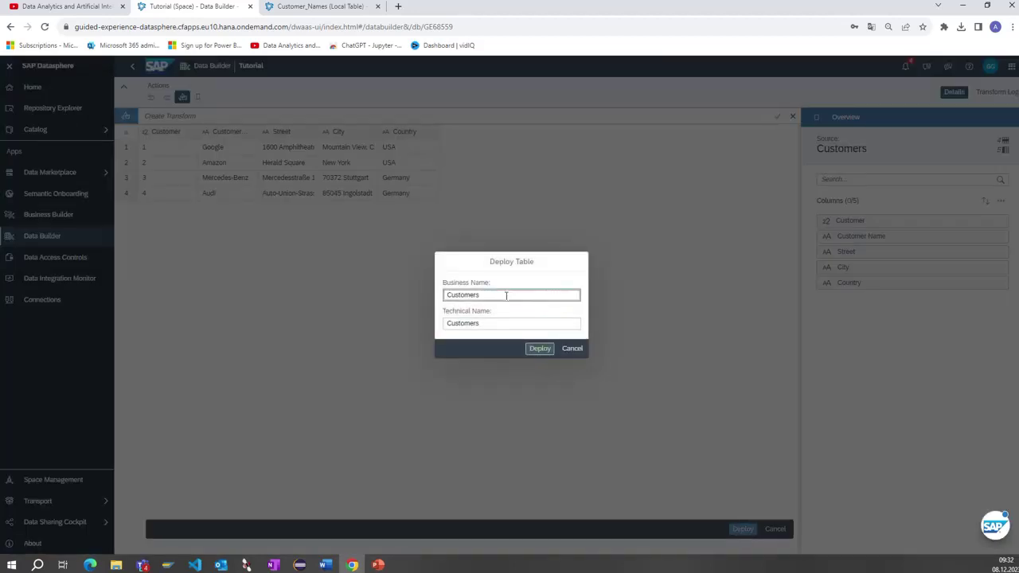
left_click(536, 351)
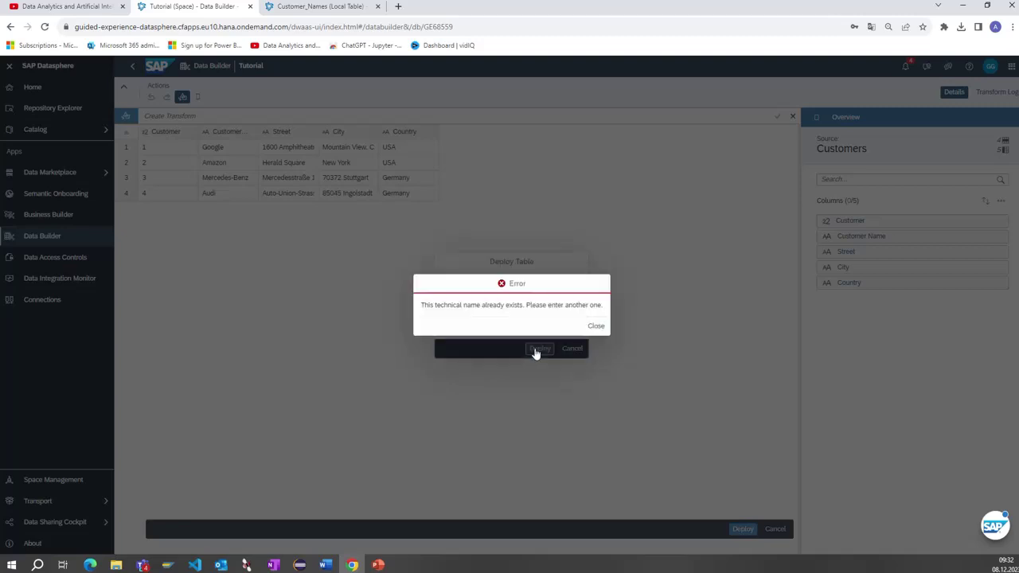
left_click(596, 328)
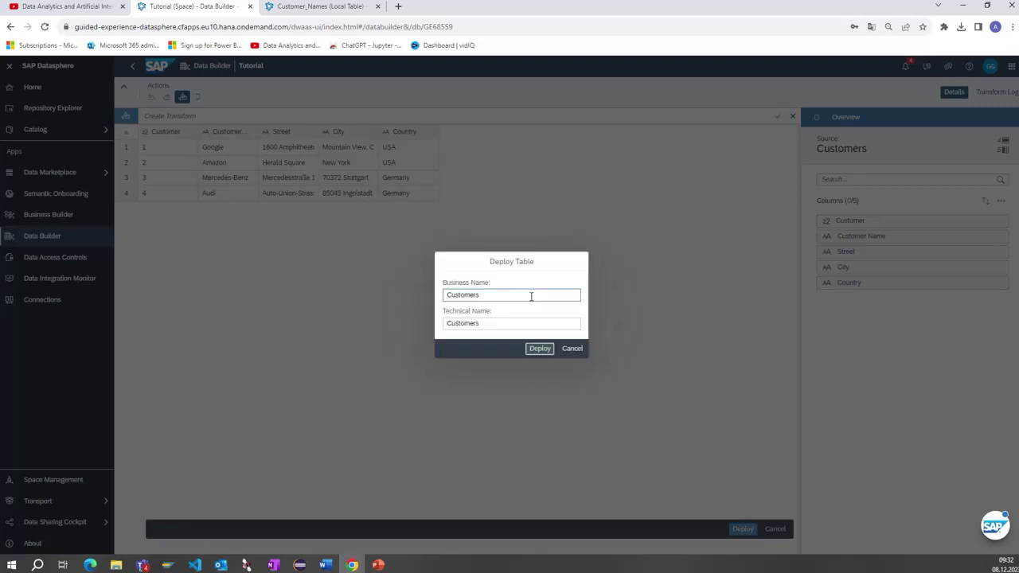
left_click(489, 295)
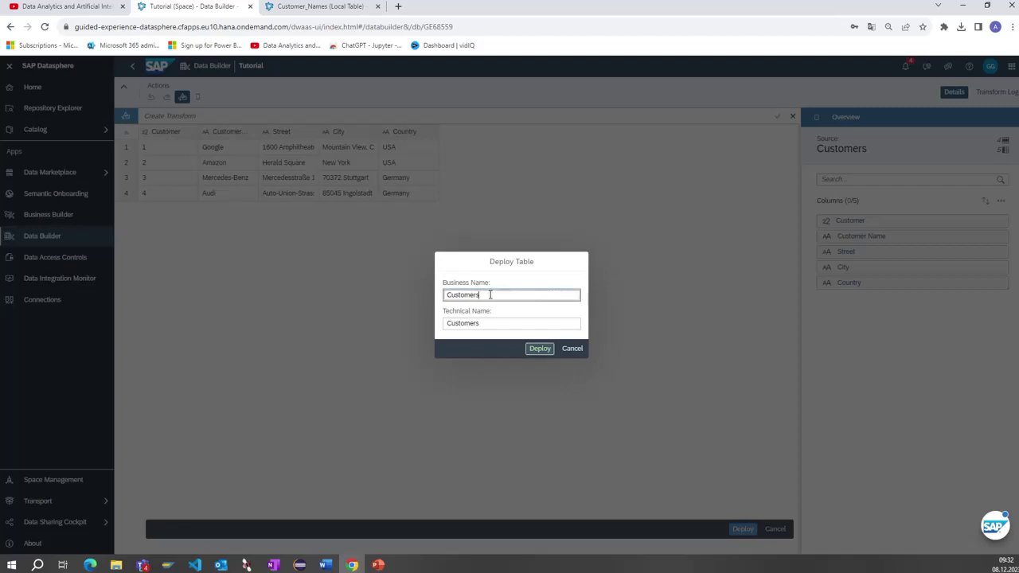
type("_M")
key("BackSpace")
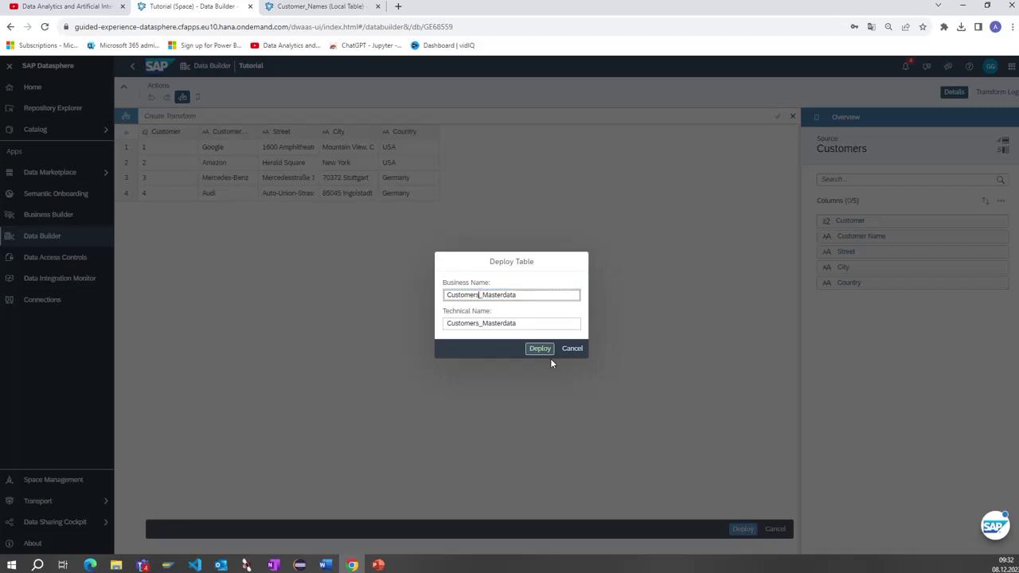
left_click(541, 350)
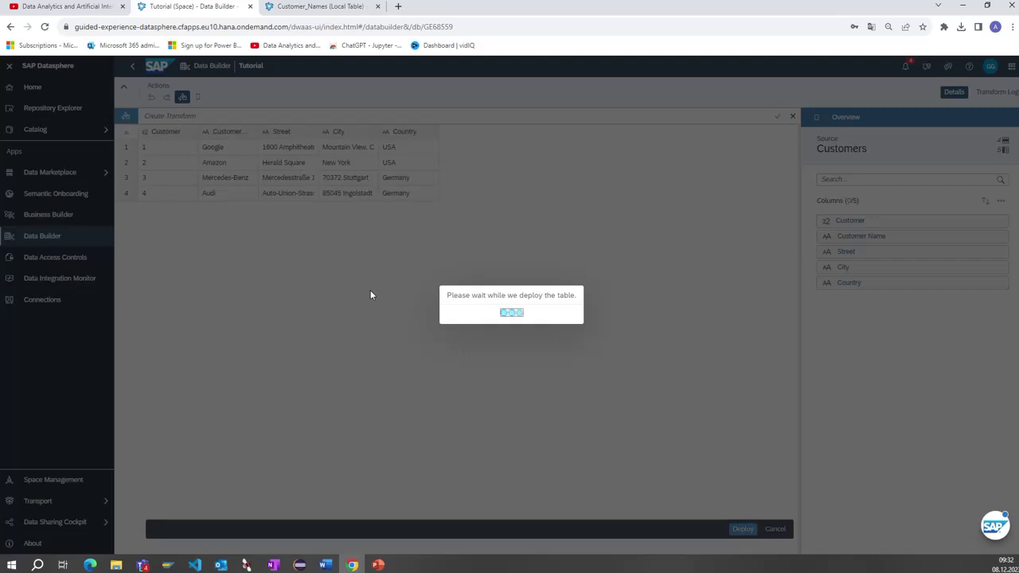
left_click(378, 9)
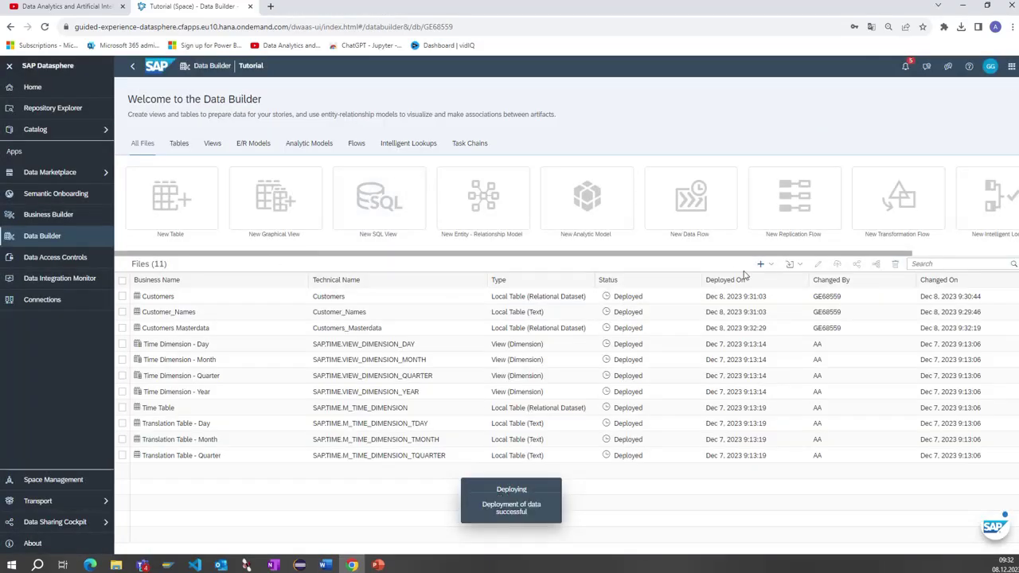
left_click(791, 264)
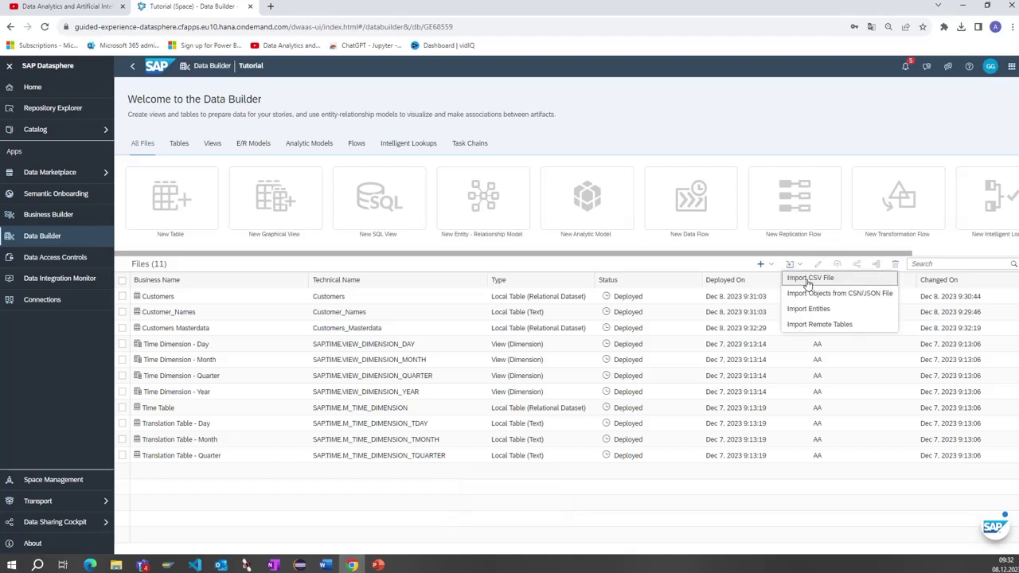
Import the Sales_Documents CSV file and upload it
left_click(808, 279)
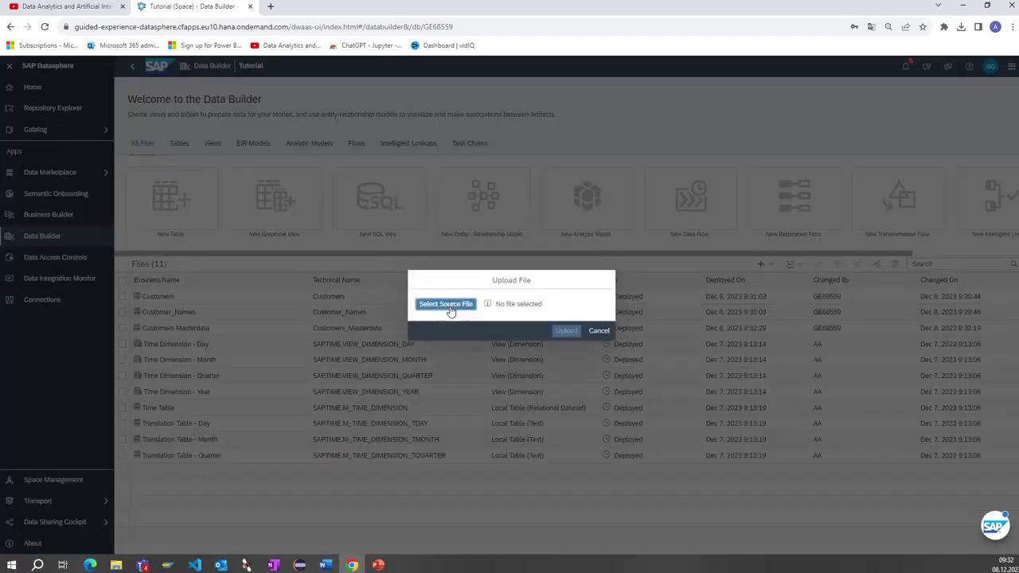
left_click(447, 306)
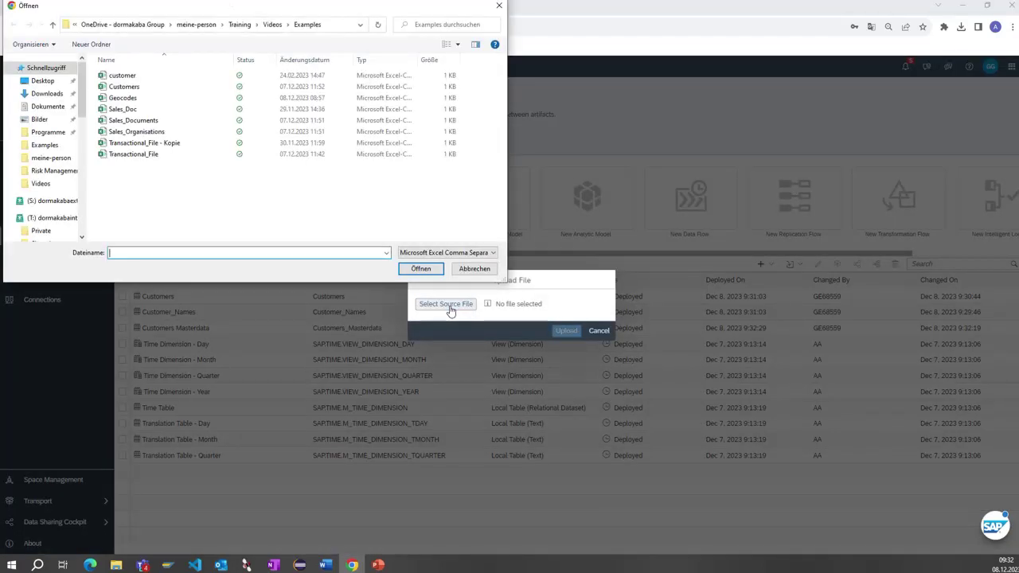
left_click(127, 121)
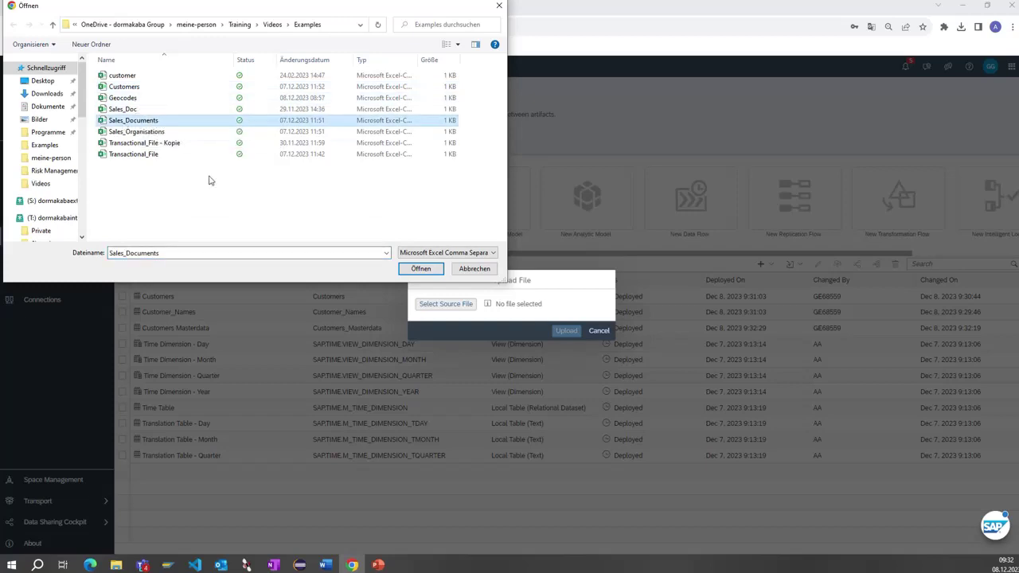
left_click(421, 269)
left_click(565, 354)
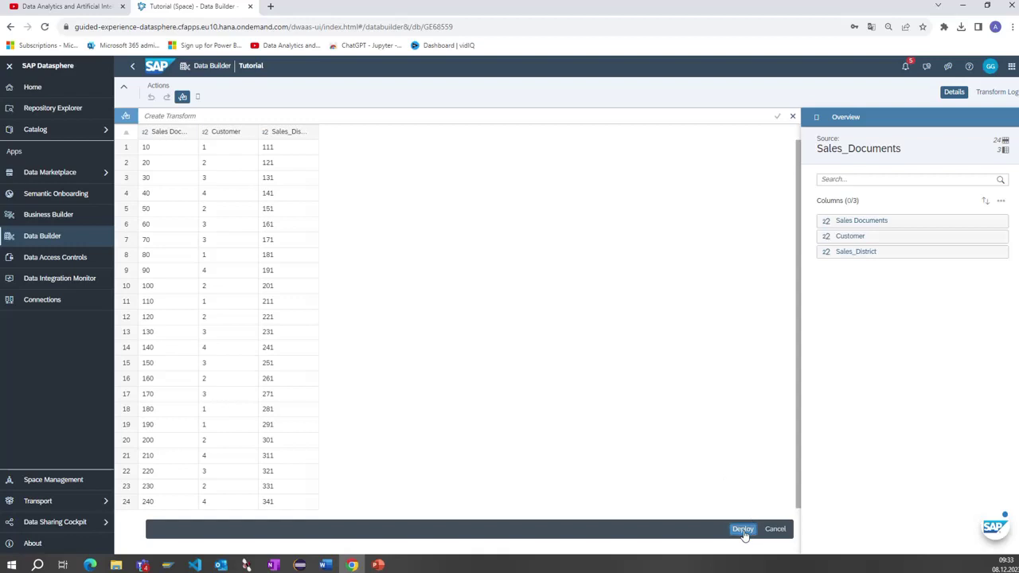
Deploy the uploaded sales document data as the table Sales Documents Masterdata
left_click(743, 530)
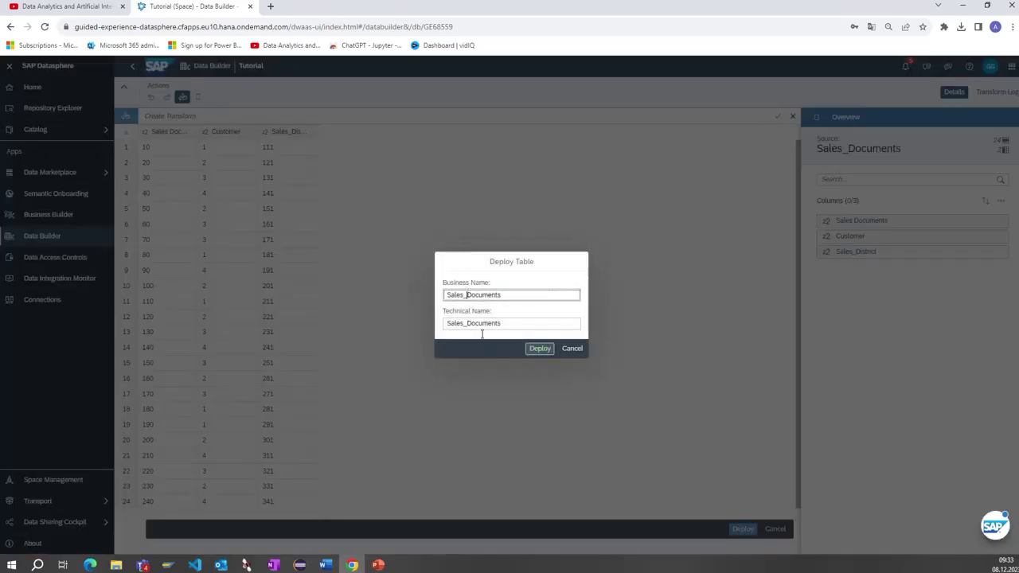
key("BackSpace")
left_click(533, 294)
type("Masteradta")
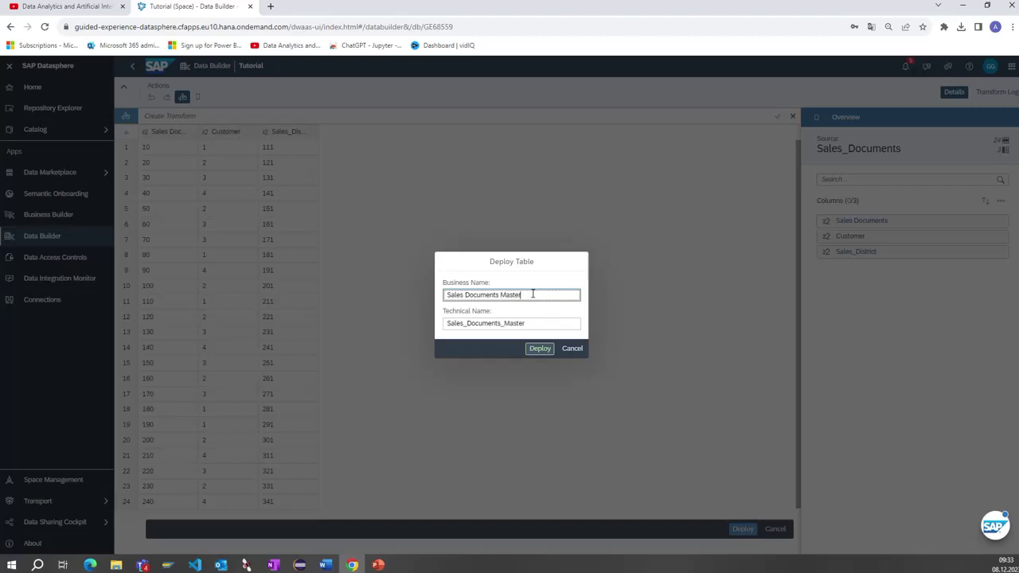
left_click(539, 350)
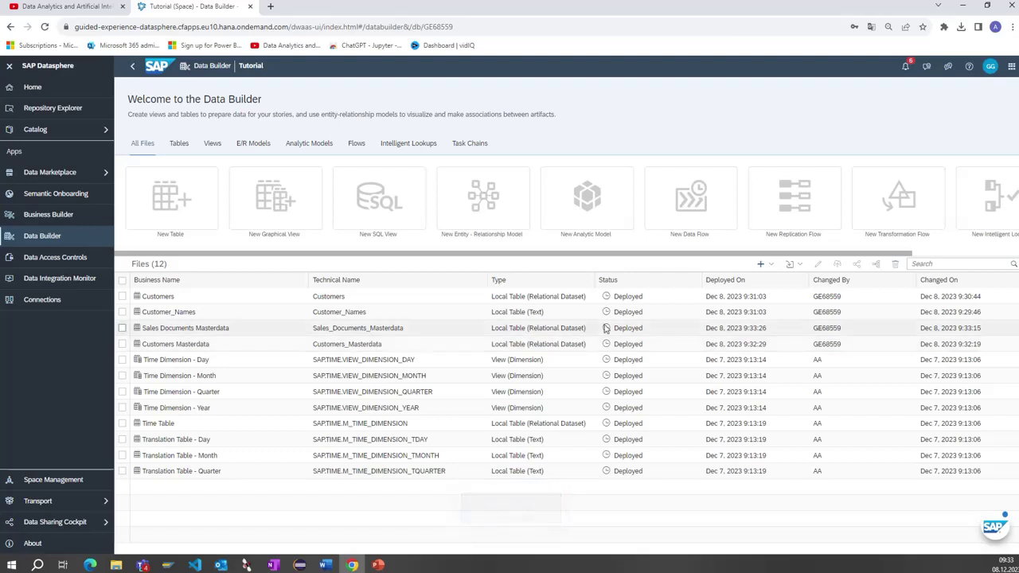
left_click(791, 265)
left_click(807, 282)
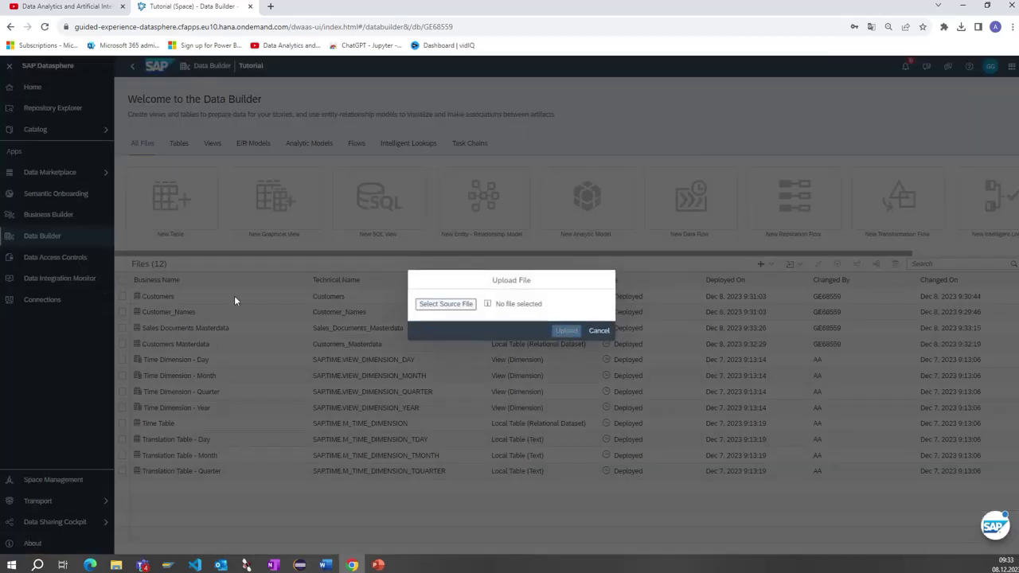
left_click(455, 305)
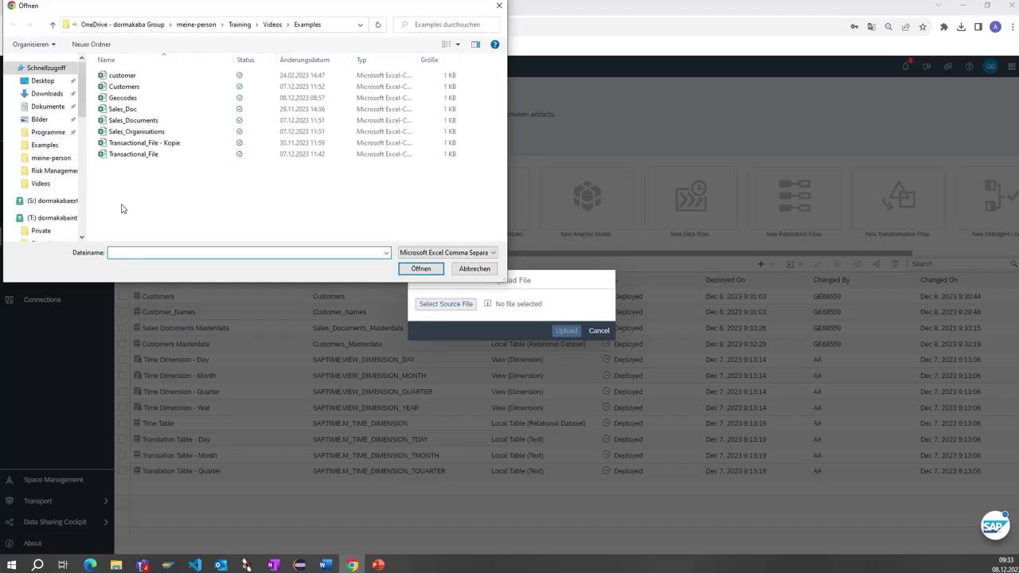
left_click(143, 132)
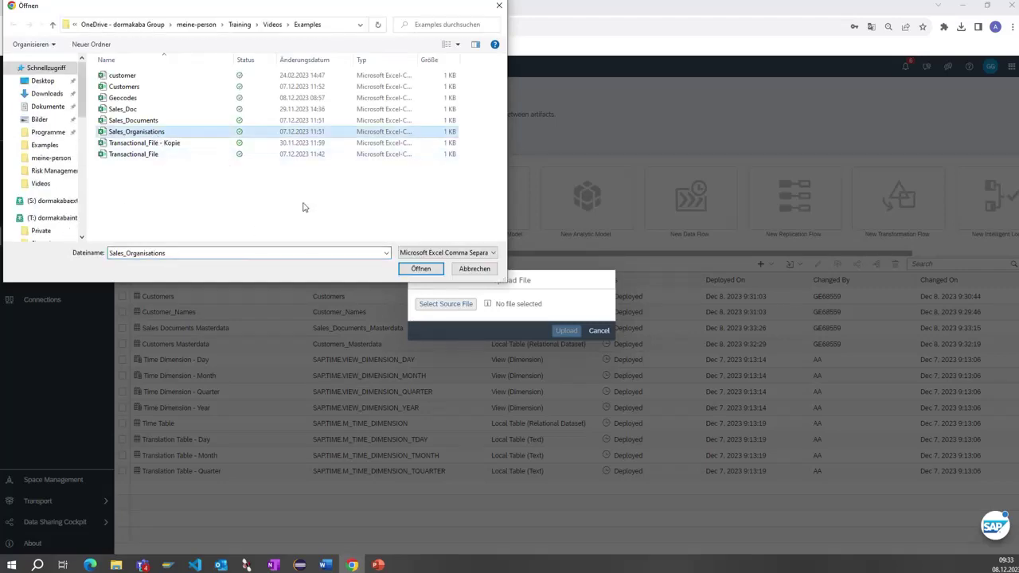
left_click(421, 268)
left_click(563, 355)
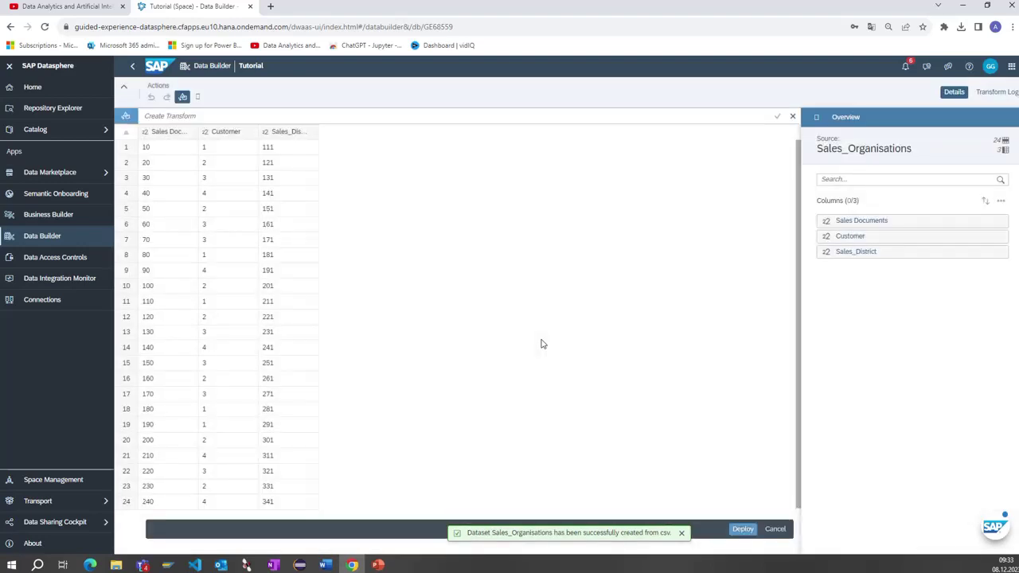
left_click(776, 531)
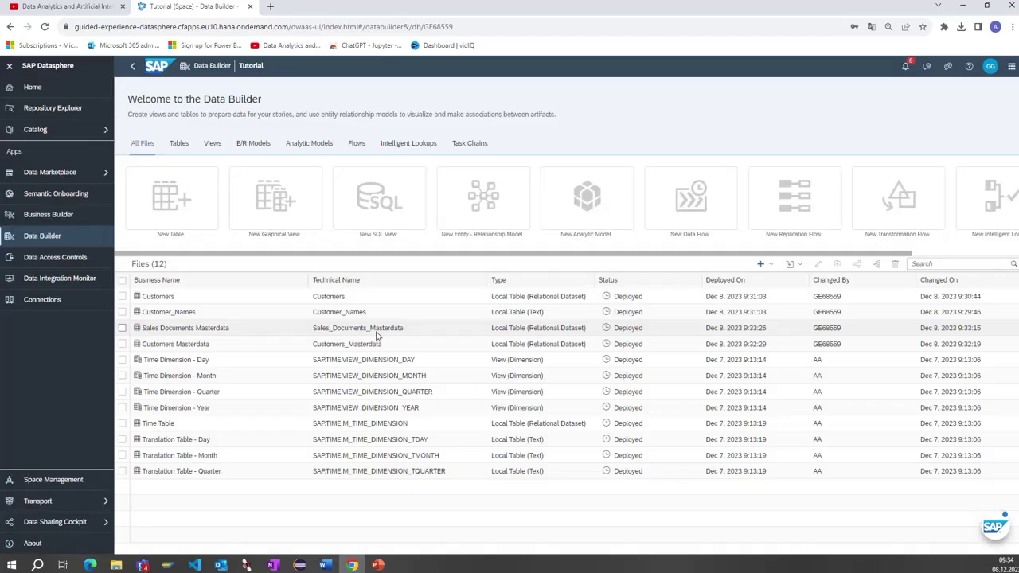
Import Transactional_File.csv as a CSV file and upload it for review
left_click(790, 263)
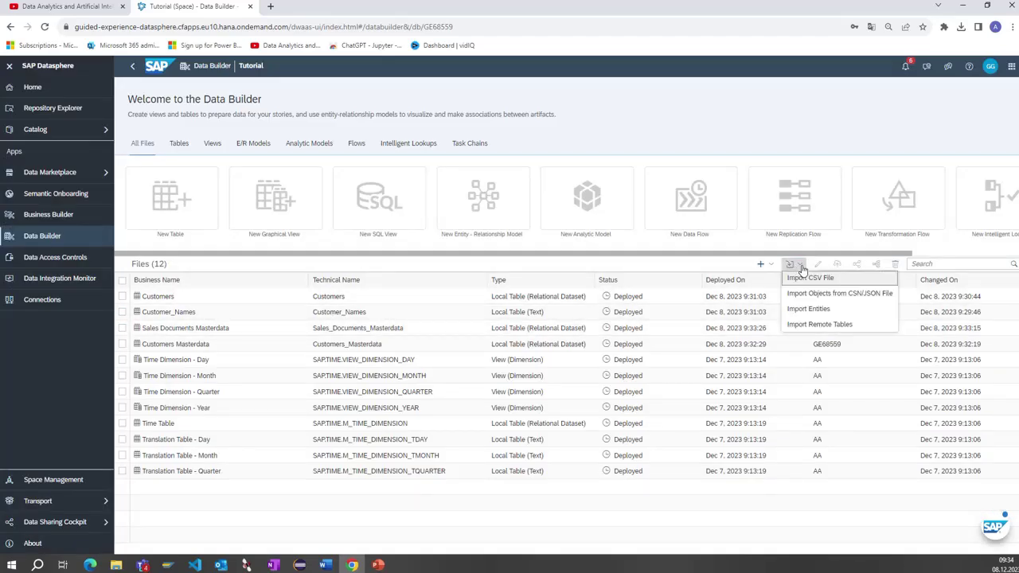
left_click(808, 280)
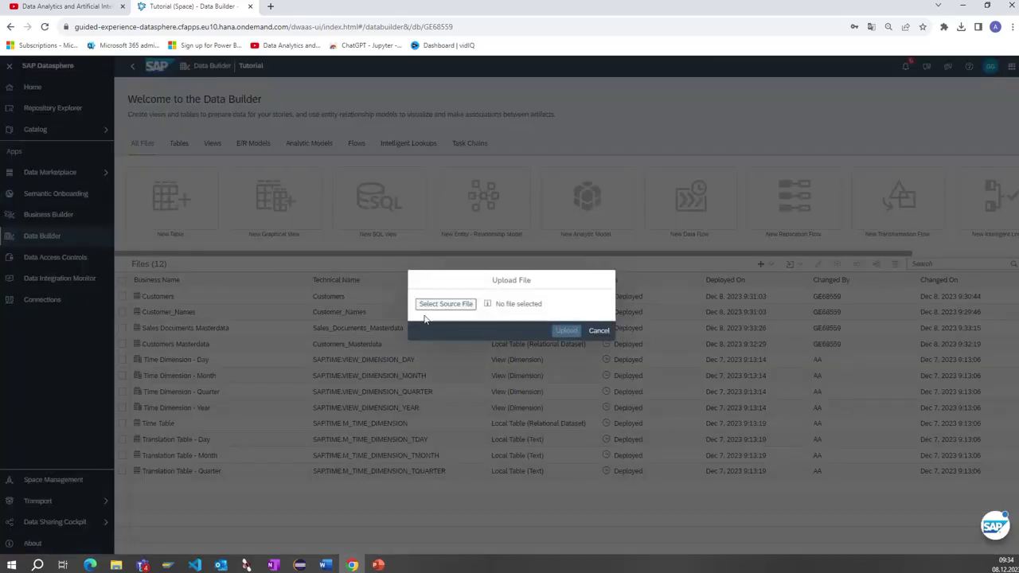
left_click(437, 303)
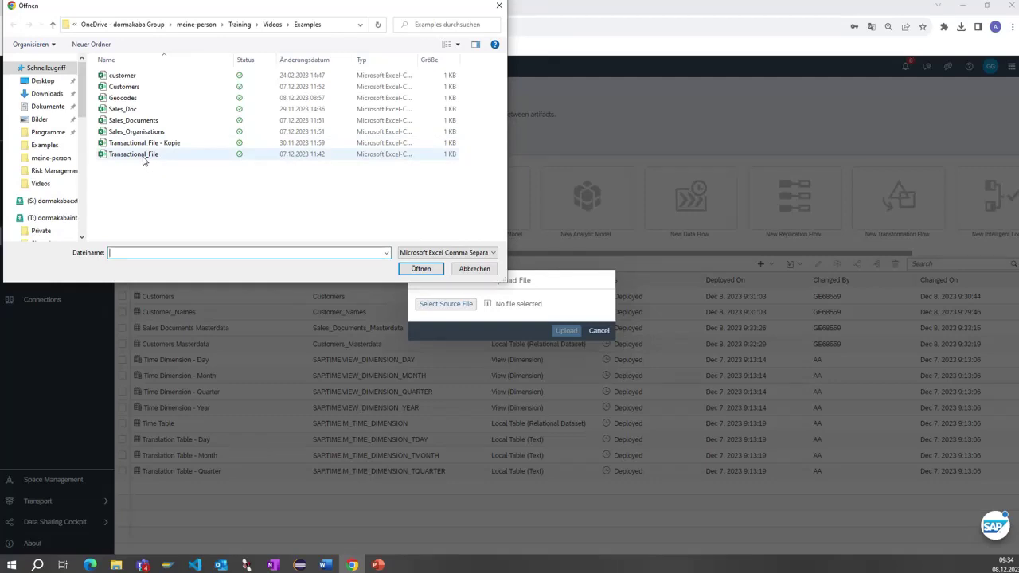
left_click(144, 157)
left_click(420, 268)
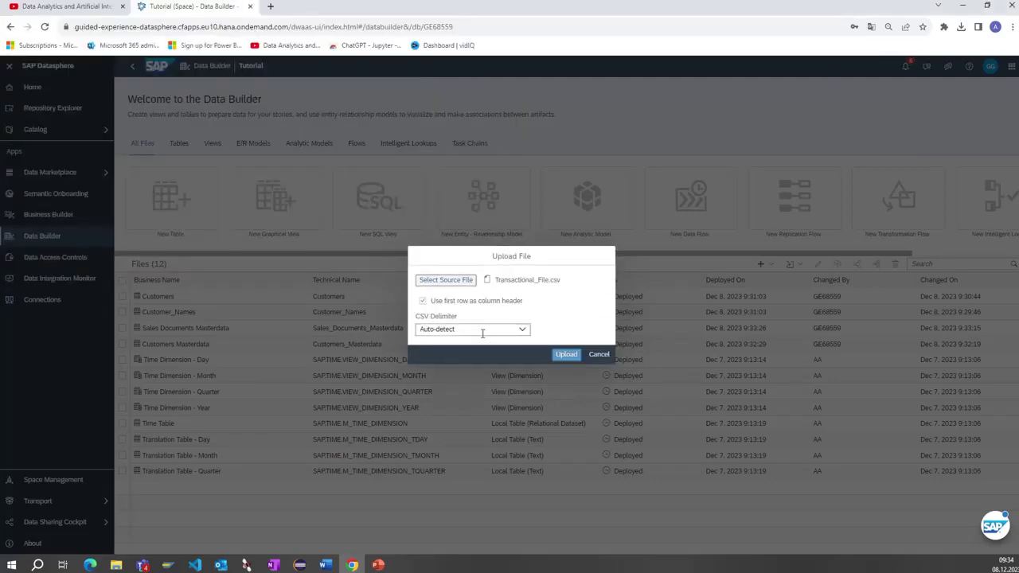
left_click(566, 355)
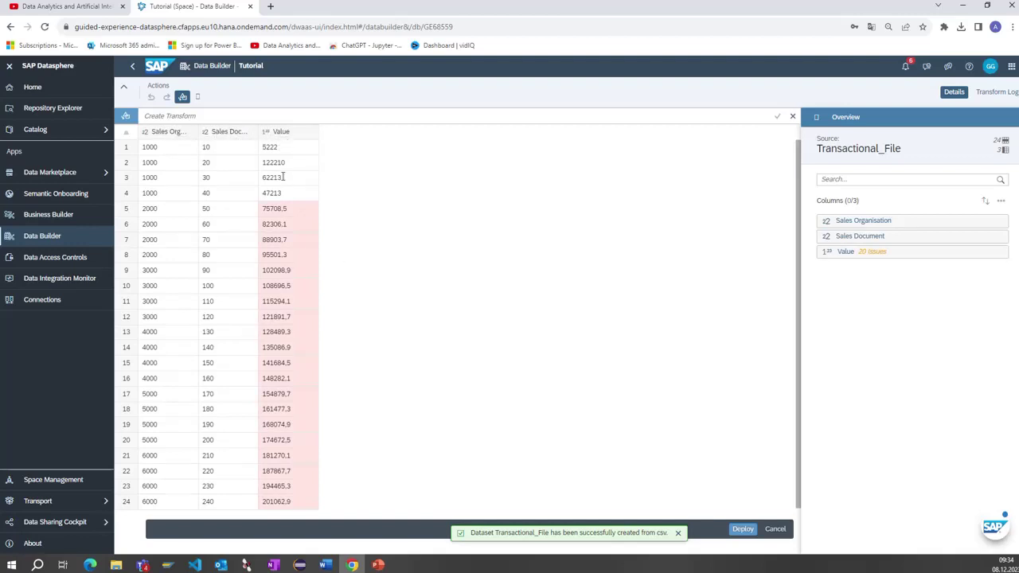
Inspect the flagged Value entry 75708,5 in row 5 and its row filtering options
left_click(291, 210)
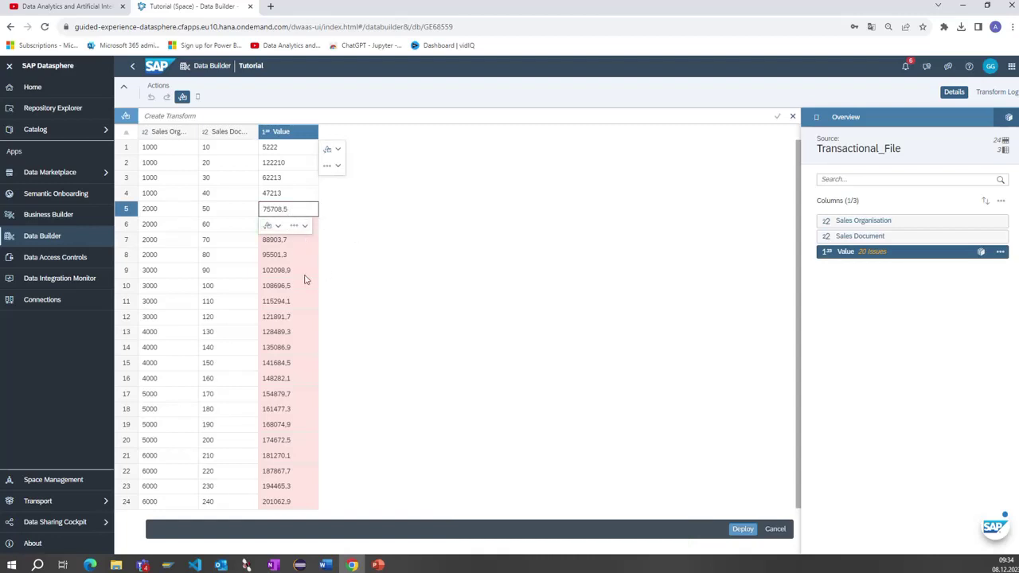
left_click(304, 227)
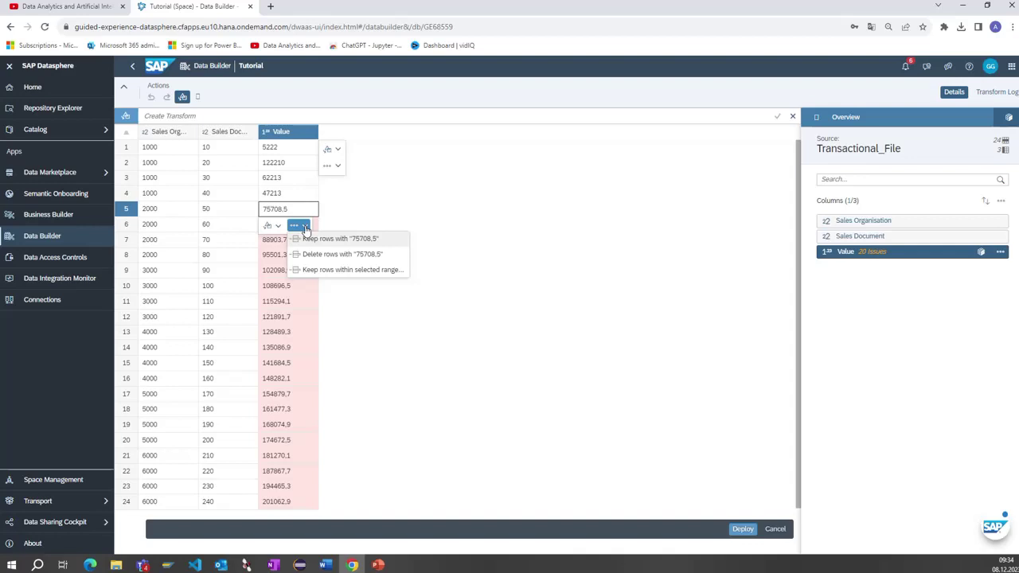
left_click(373, 195)
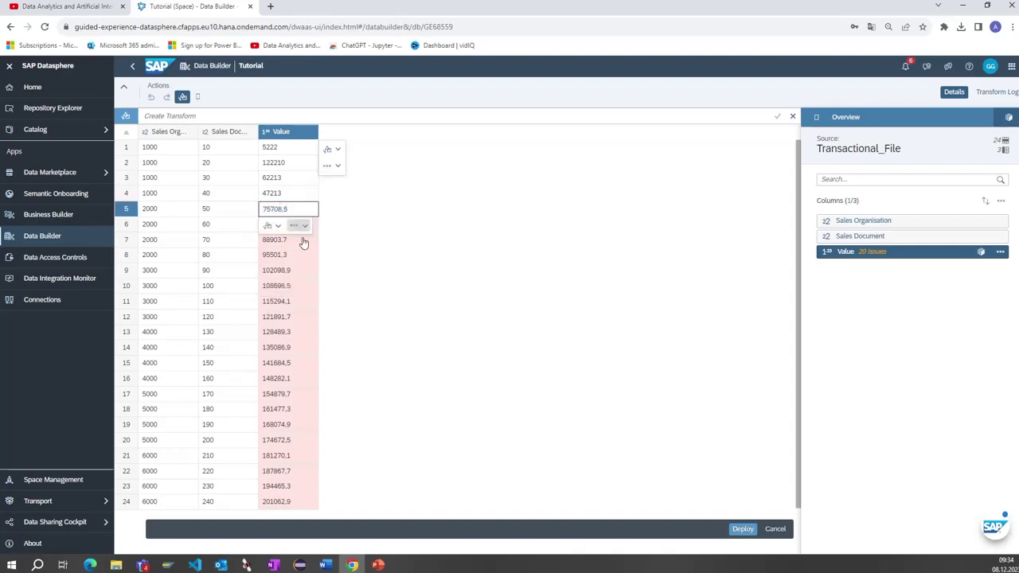
double_click(283, 210)
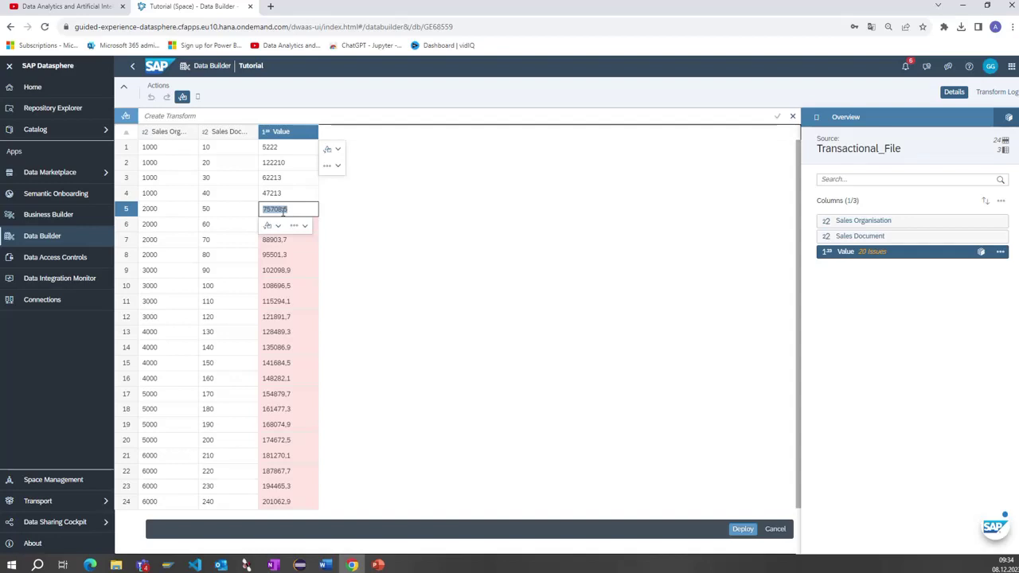
Set the Value column's conversion format to 1.587.370,50 and review the remaining flagged values
left_click(1001, 251)
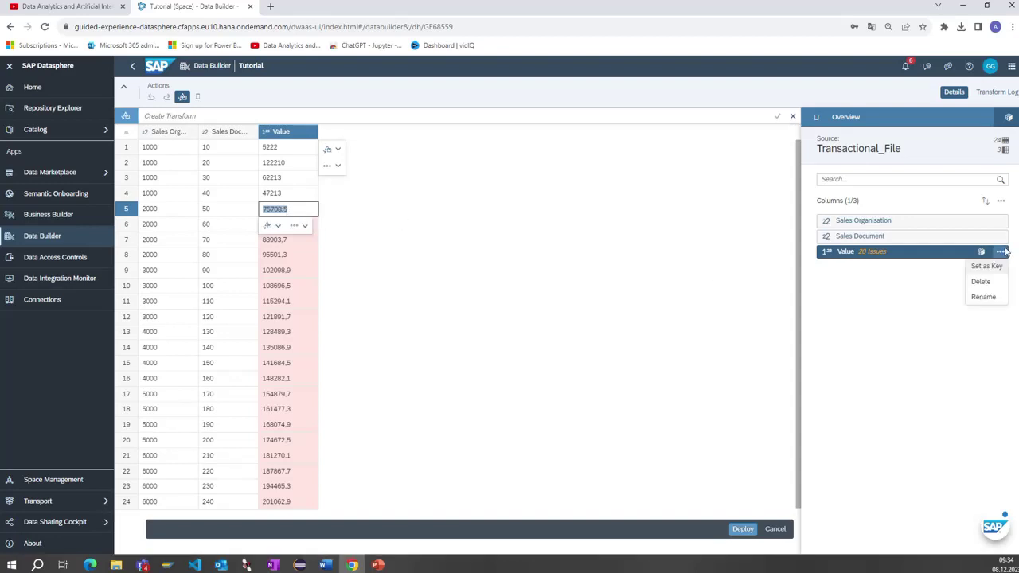
left_click(983, 253)
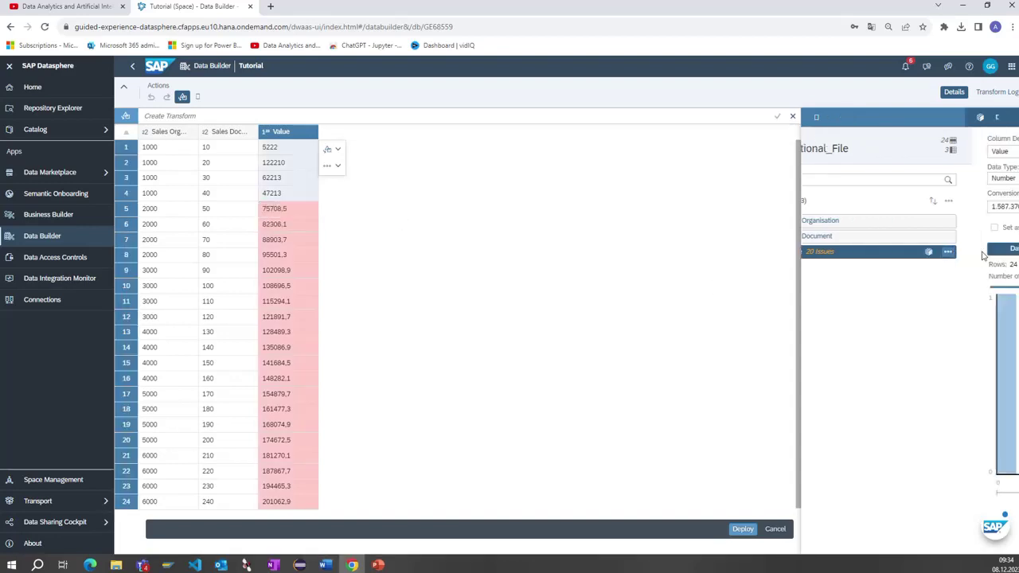
left_click(966, 253)
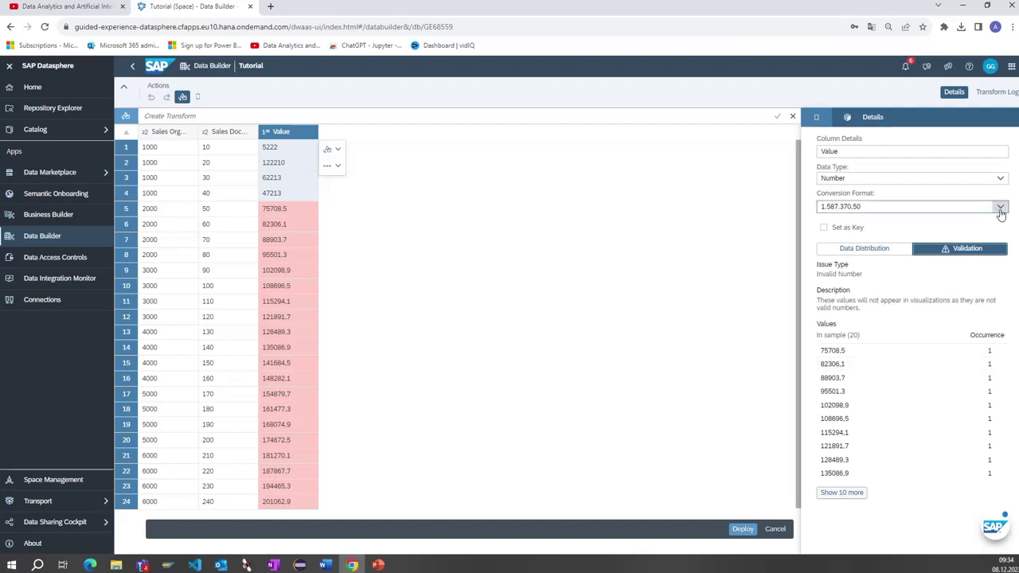
left_click(1001, 208)
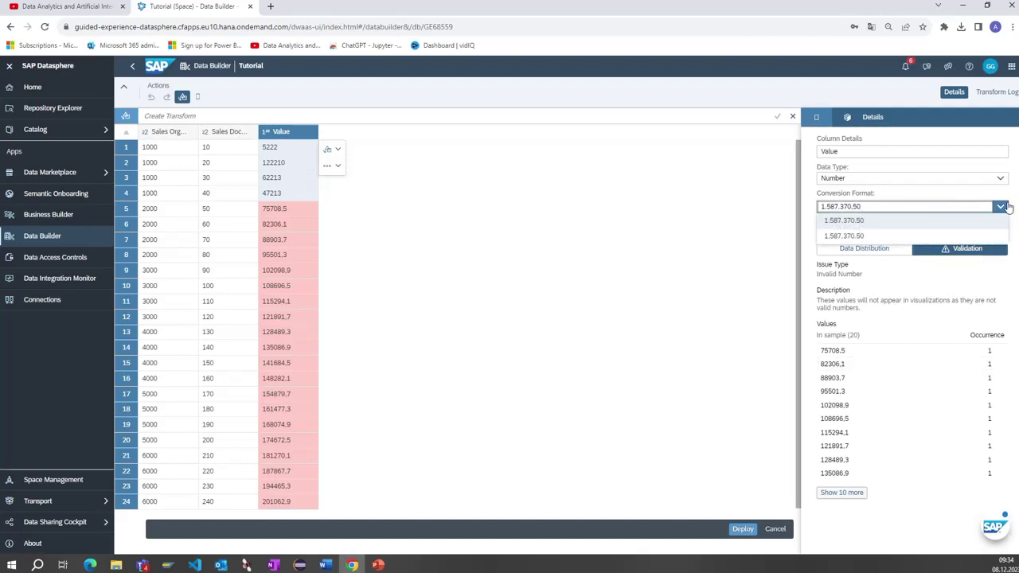
left_click(869, 237)
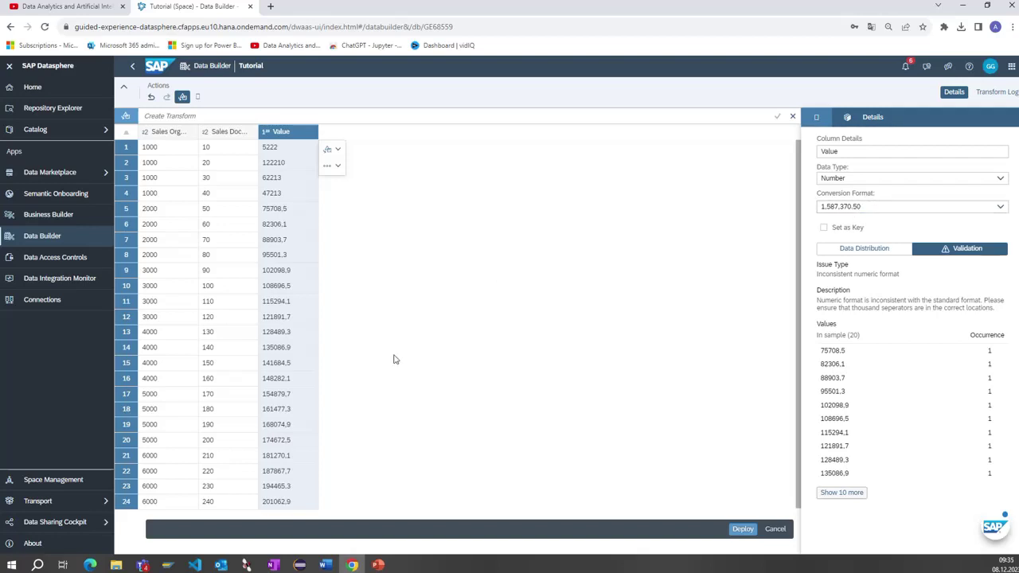
left_click(851, 493)
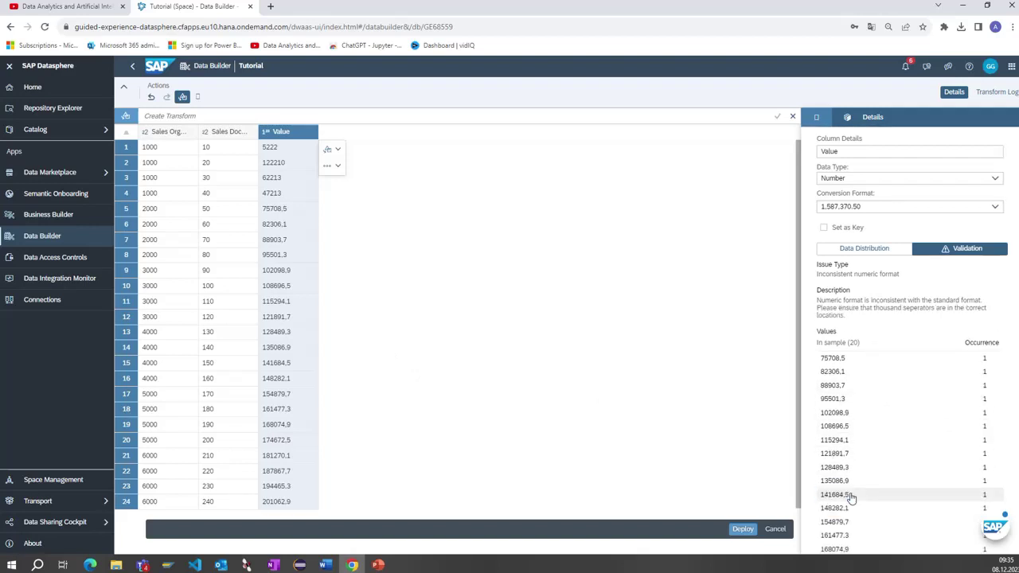
scroll(881, 393, "down", 2)
scroll(880, 394, "up", 2)
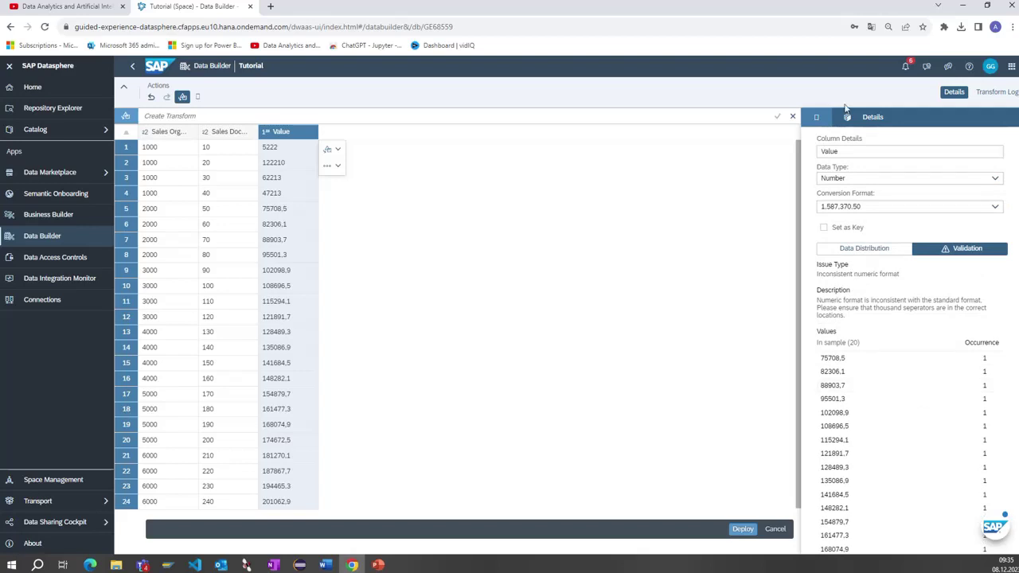
left_click(816, 121)
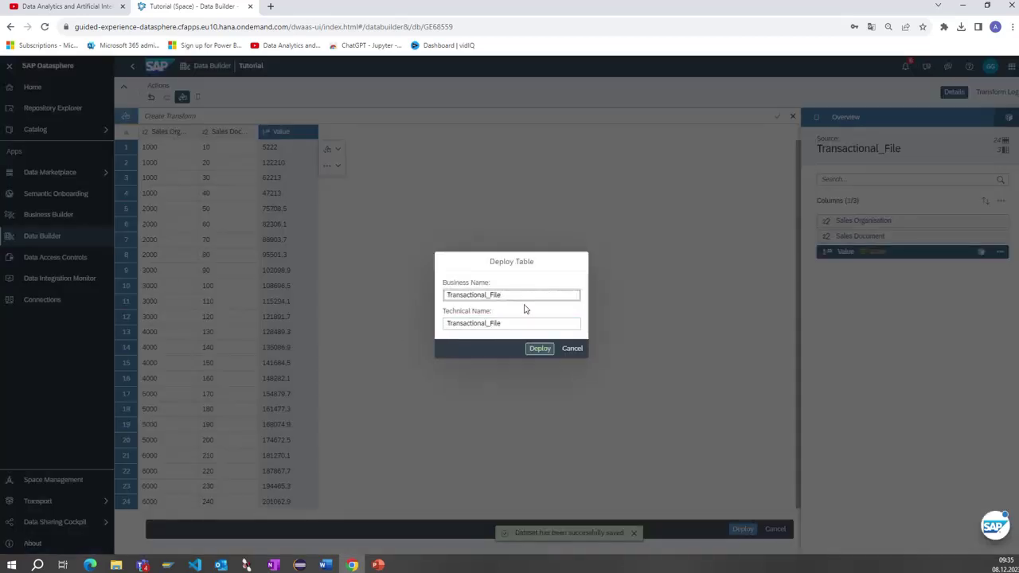
Deploy the Transactional_File data as a local table with business name Sales_Values
left_click(488, 297)
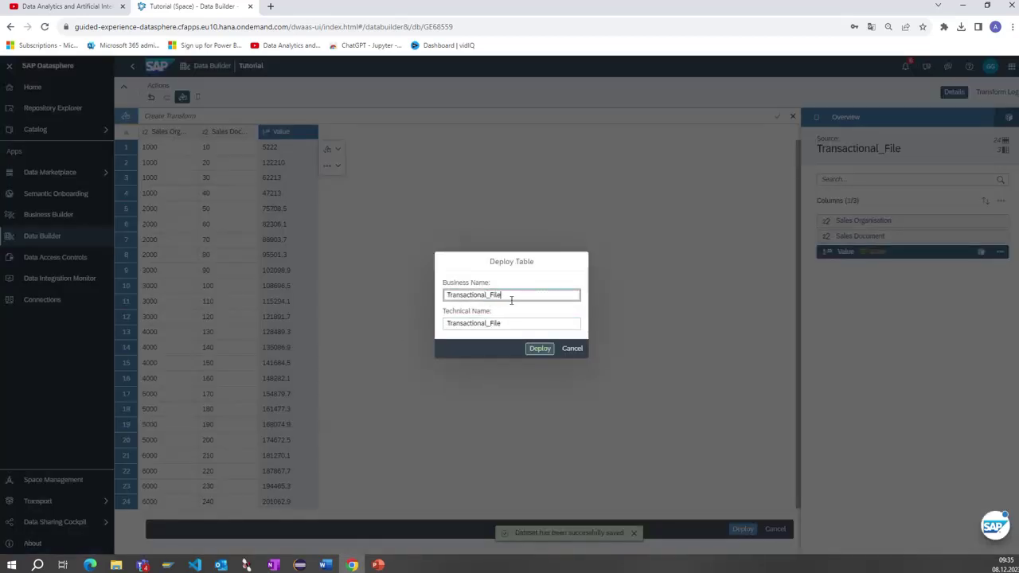
double_click(511, 296)
type("Sa")
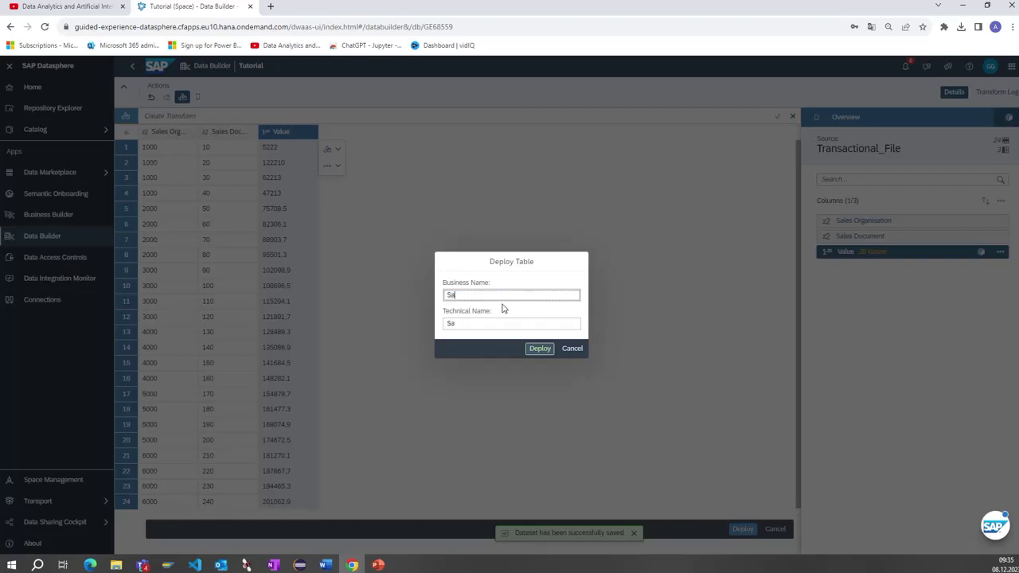
type("les_")
type("Values")
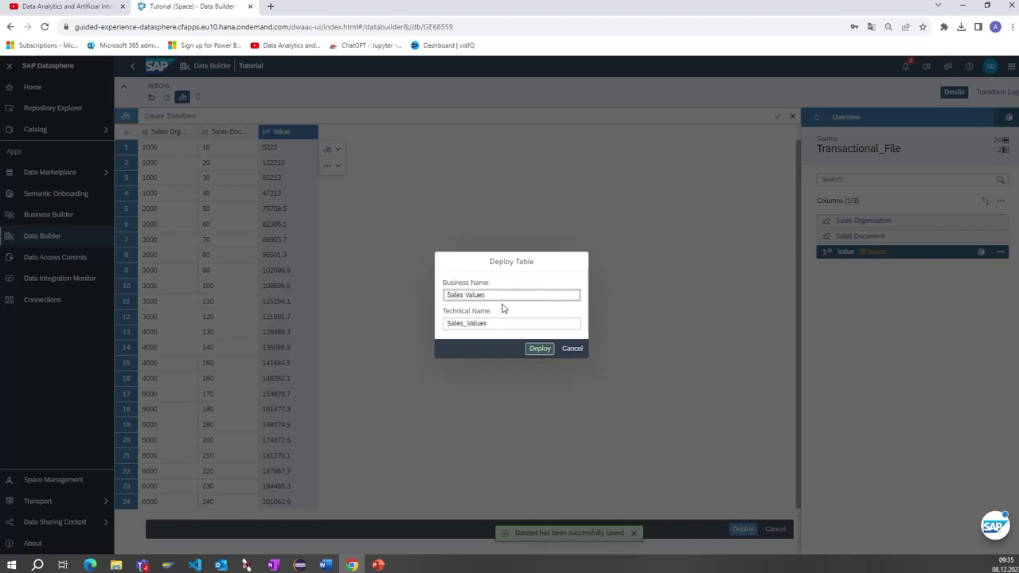
left_click(545, 349)
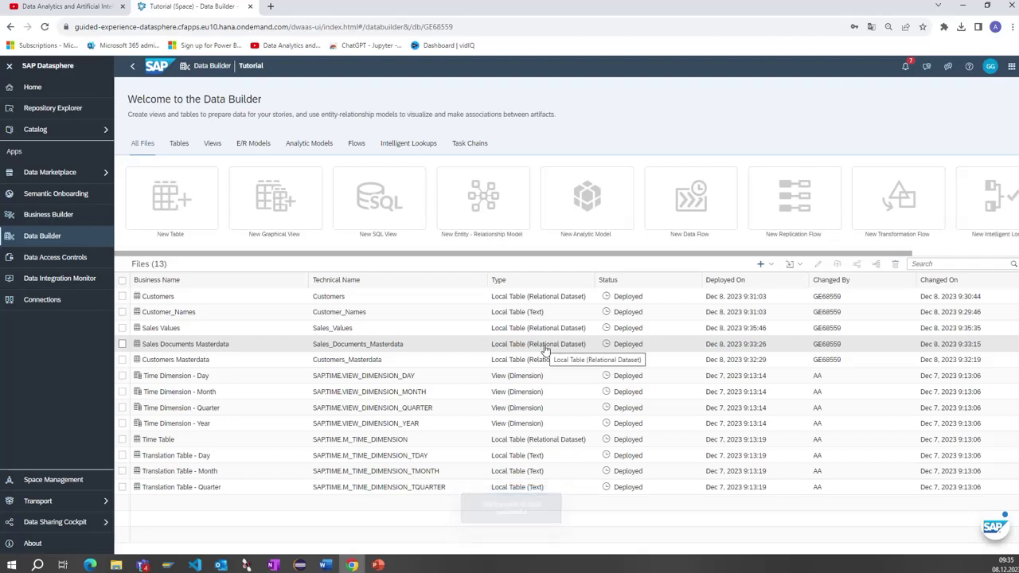
left_click(179, 334)
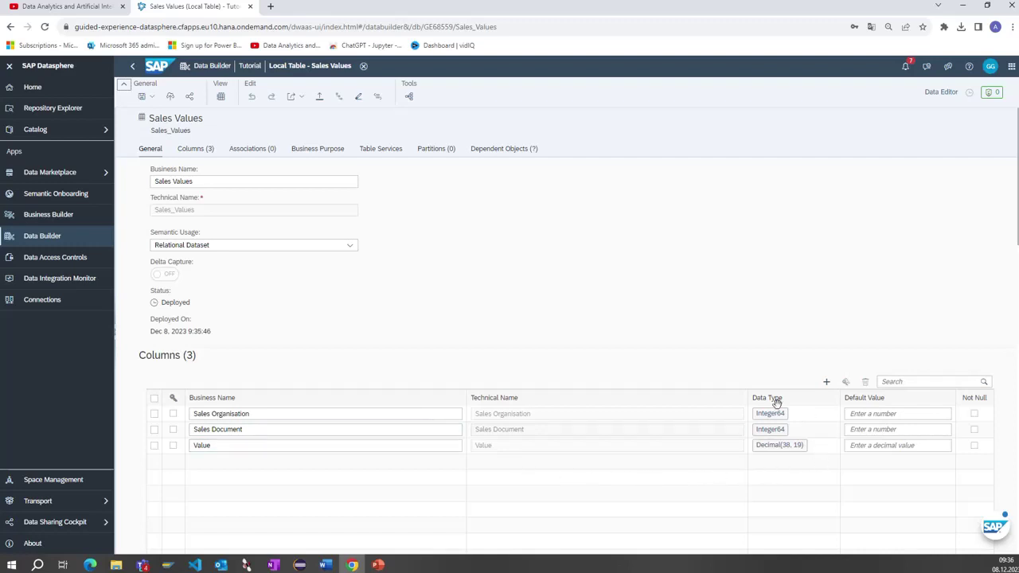
left_click(221, 96)
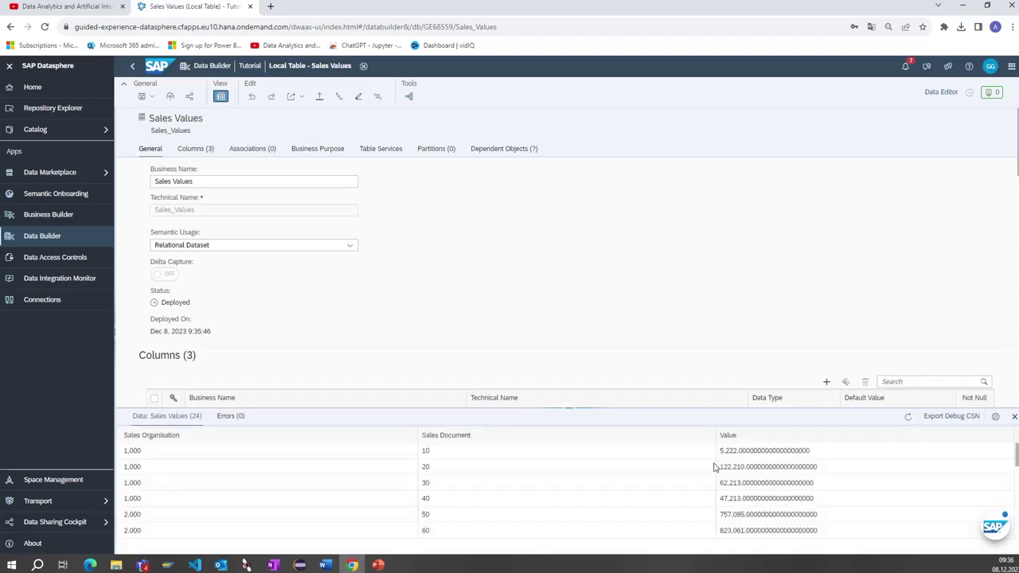
scroll(714, 468, "down", 2)
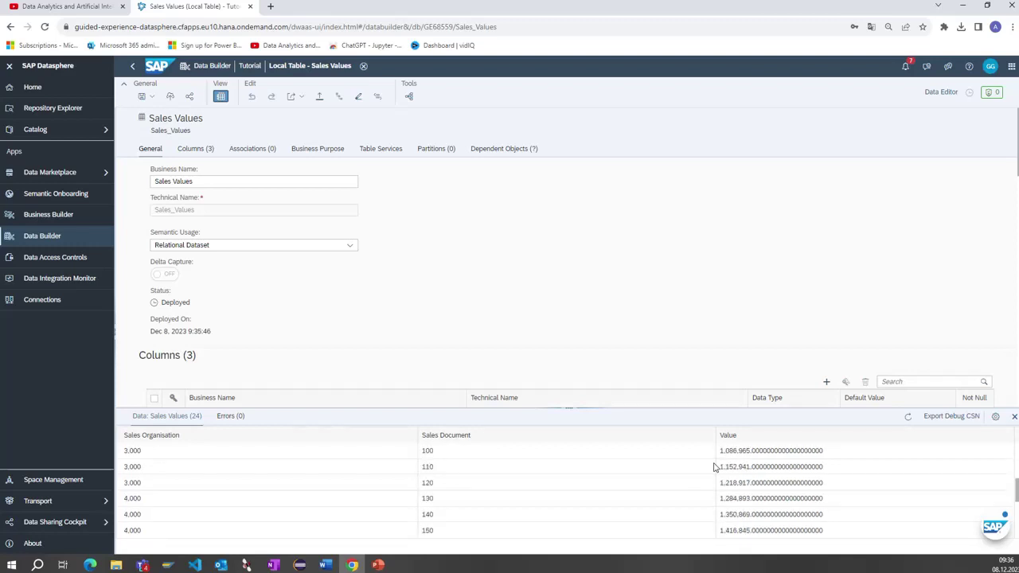
scroll(714, 468, "down", 2)
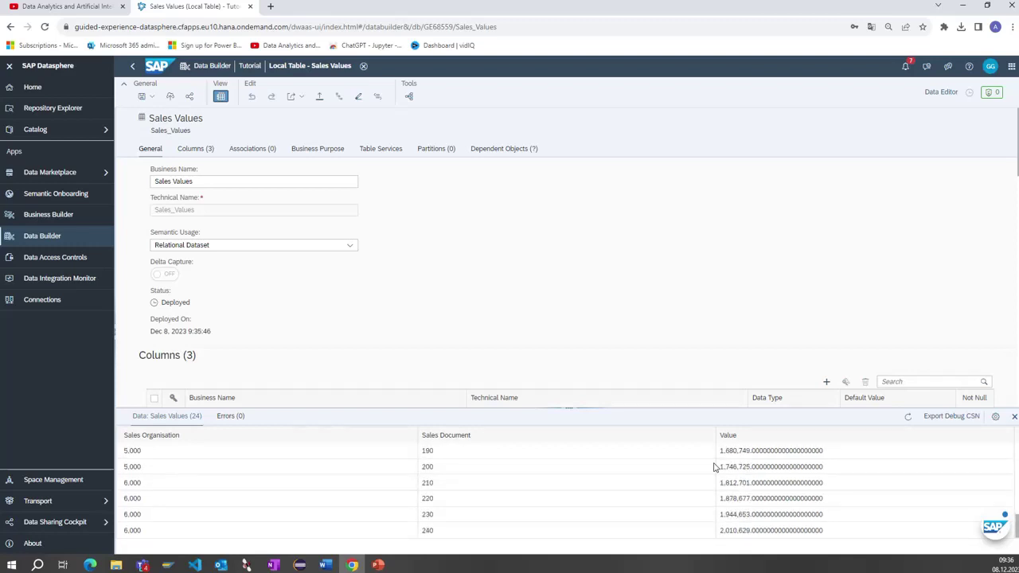
scroll(714, 467, "up", 4)
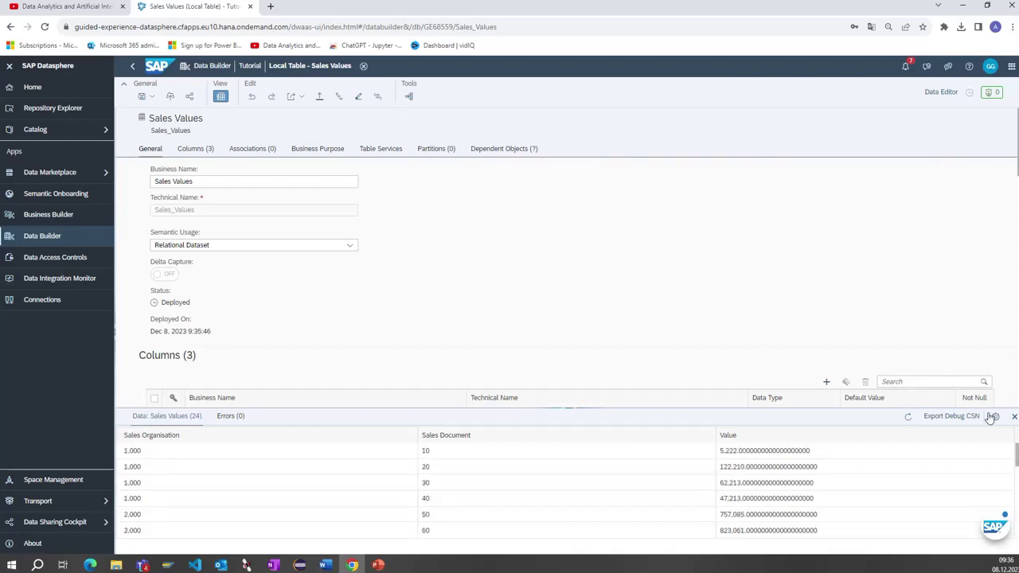
left_click(1014, 415)
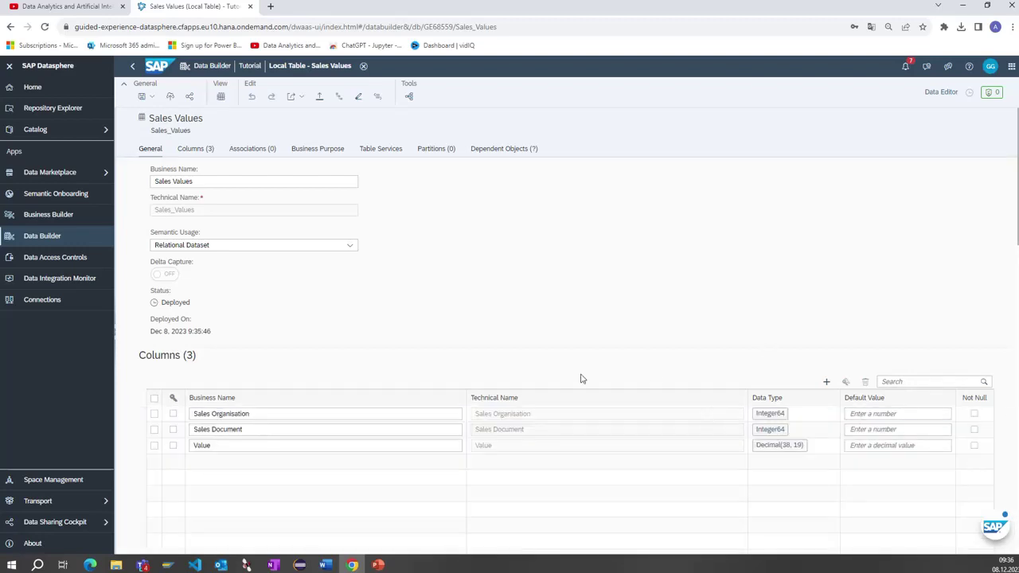
left_click(363, 66)
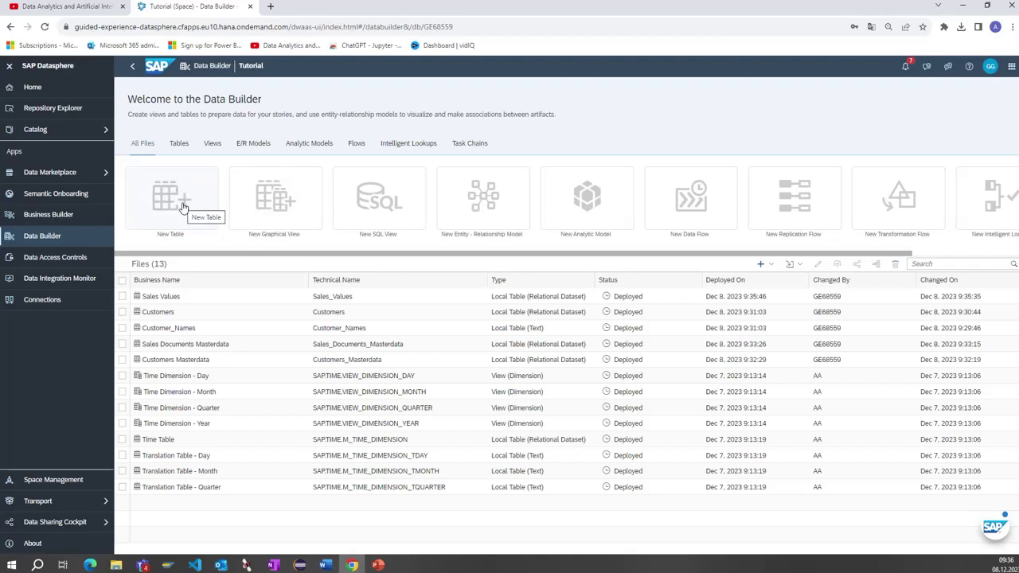
Create a new graphical view and browse the Repository's local tables, views and shared objects
left_click(276, 205)
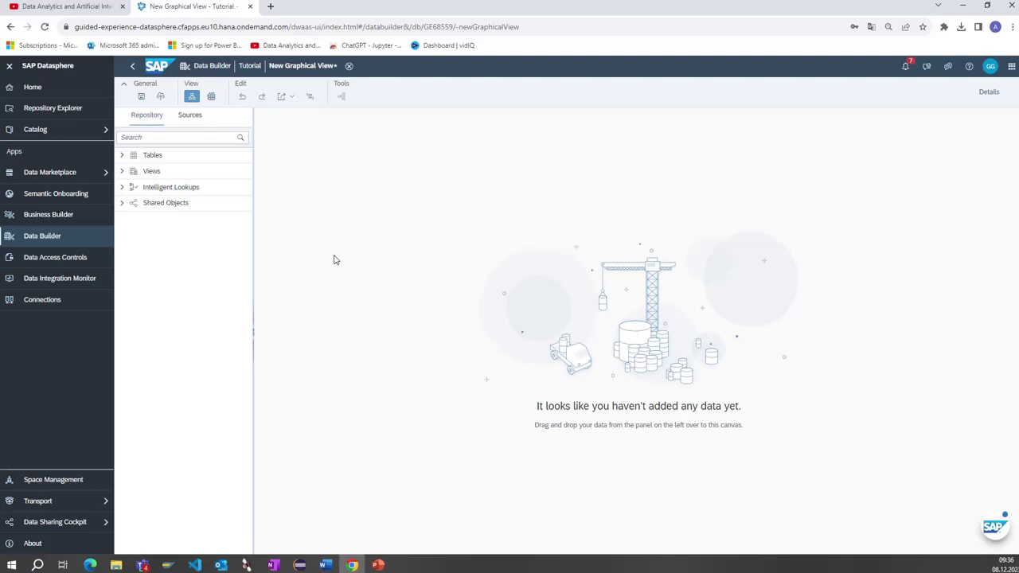
left_click(122, 158)
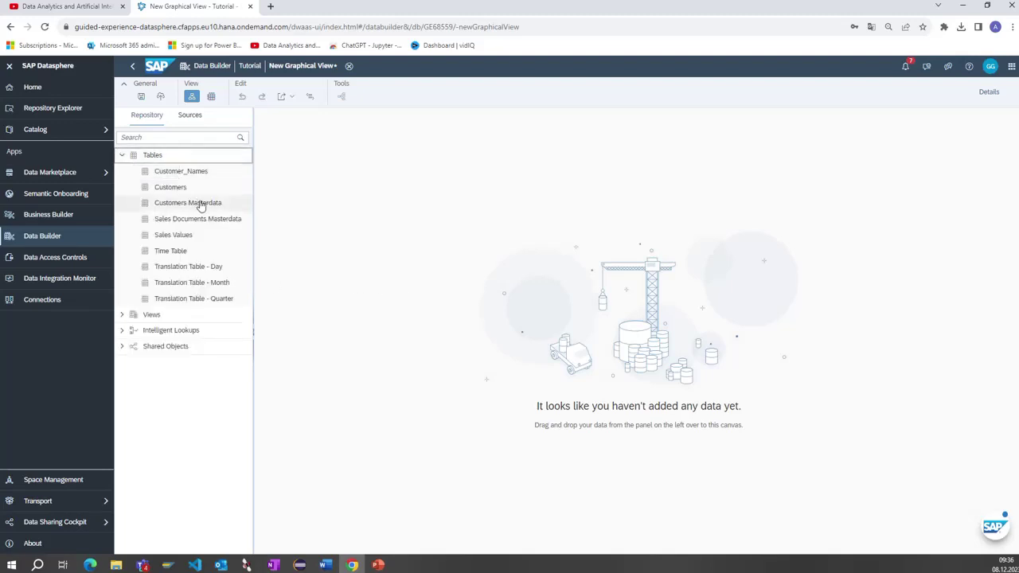
left_click(123, 316)
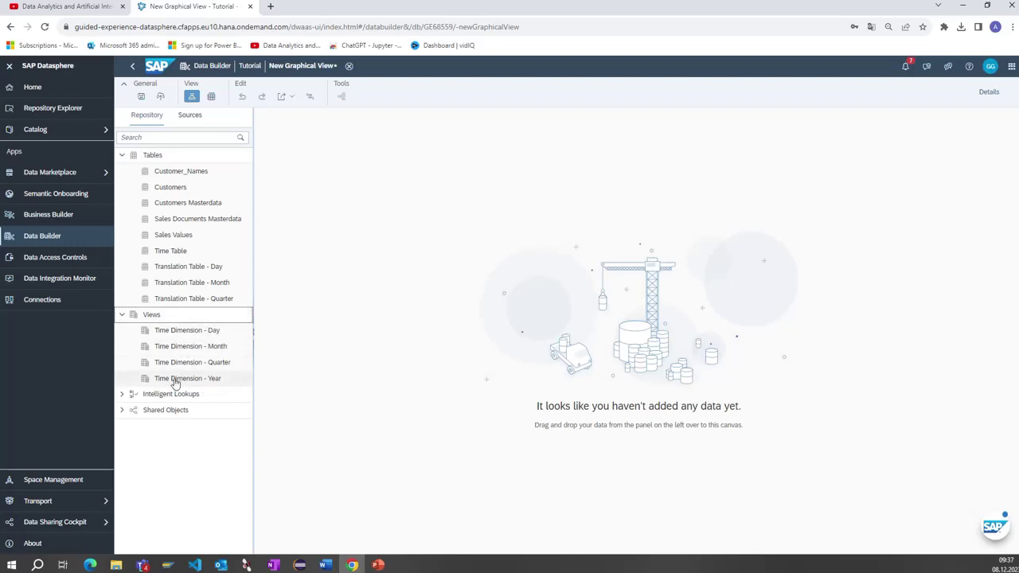
left_click(122, 411)
left_click(123, 395)
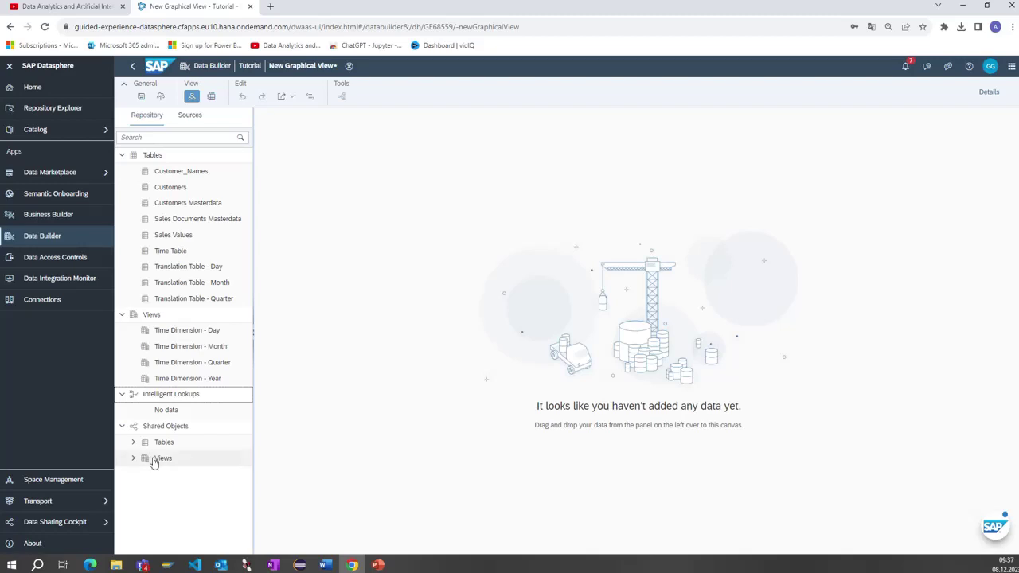
left_click(132, 442)
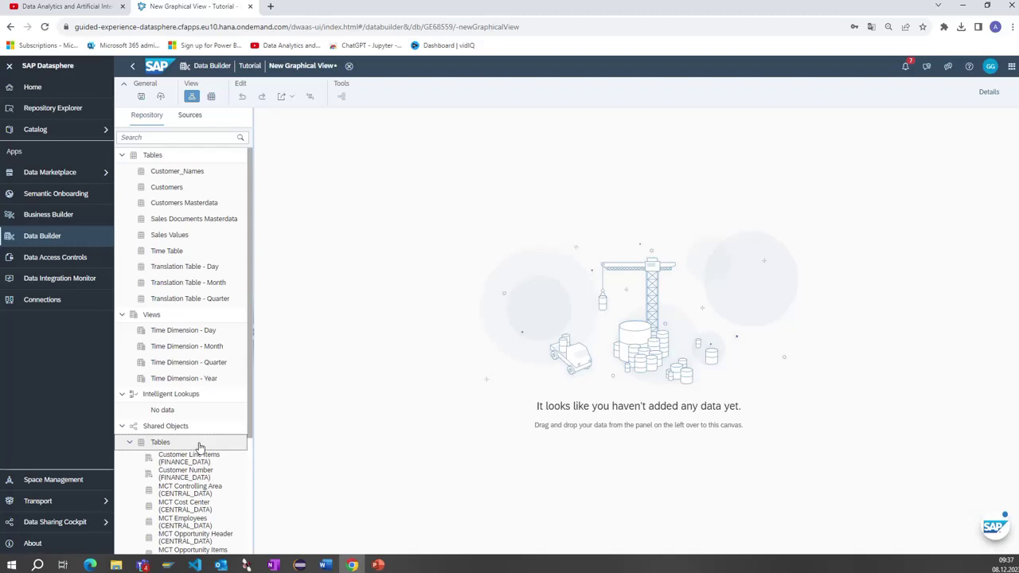
scroll(199, 446, "down", 1)
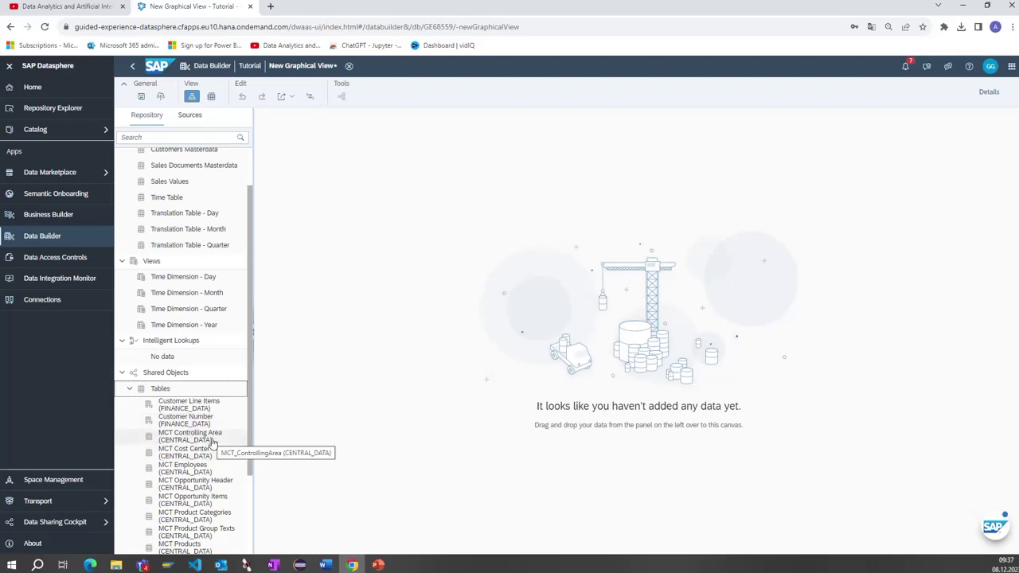
scroll(208, 438, "down", 2)
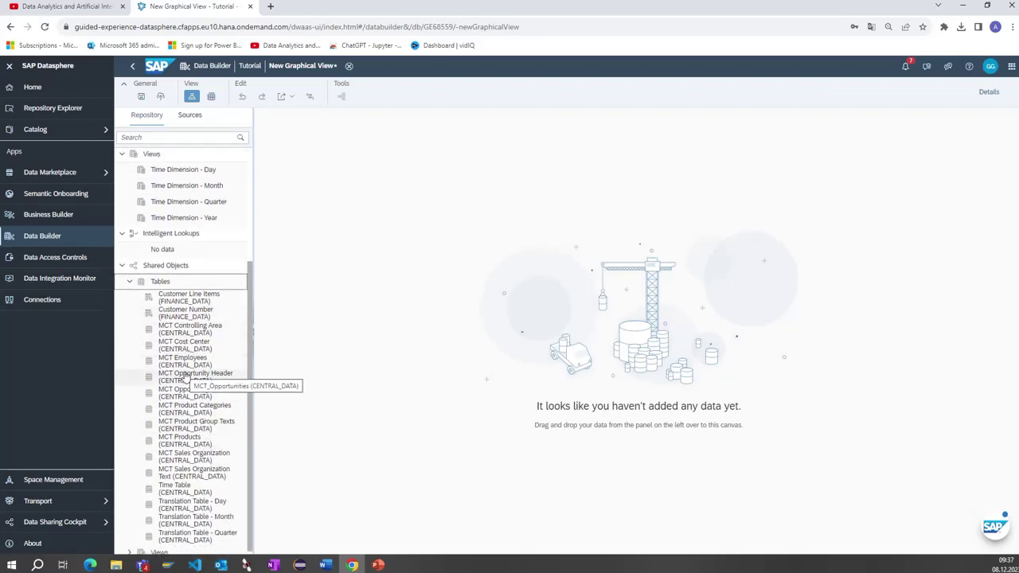
scroll(204, 420, "up", 2)
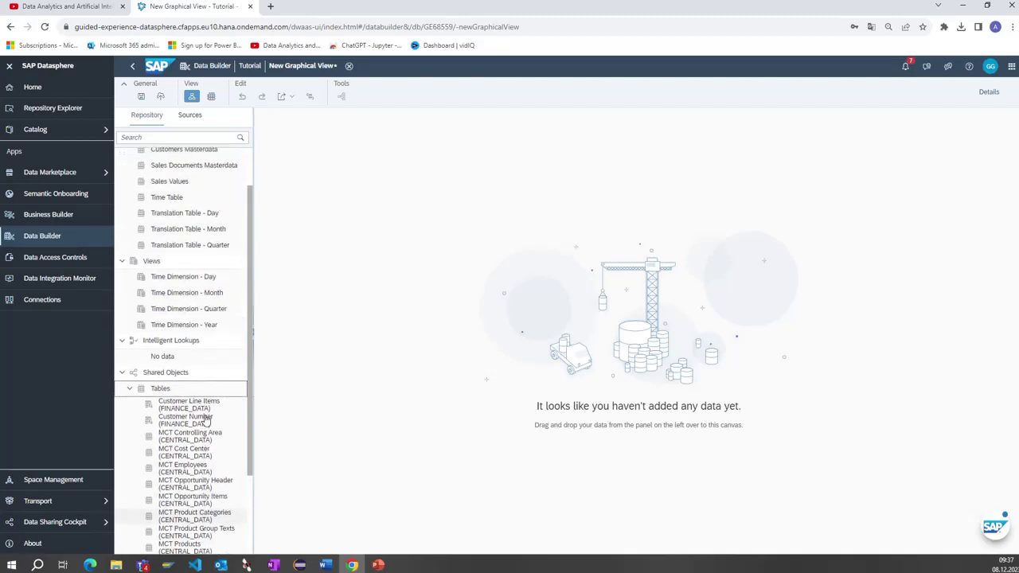
left_click(129, 388)
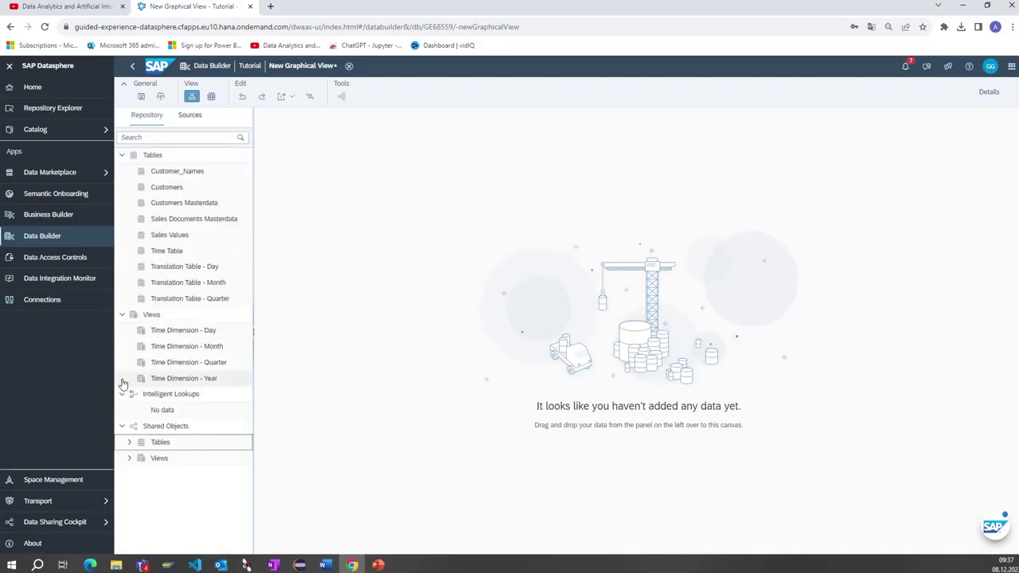
left_click(122, 426)
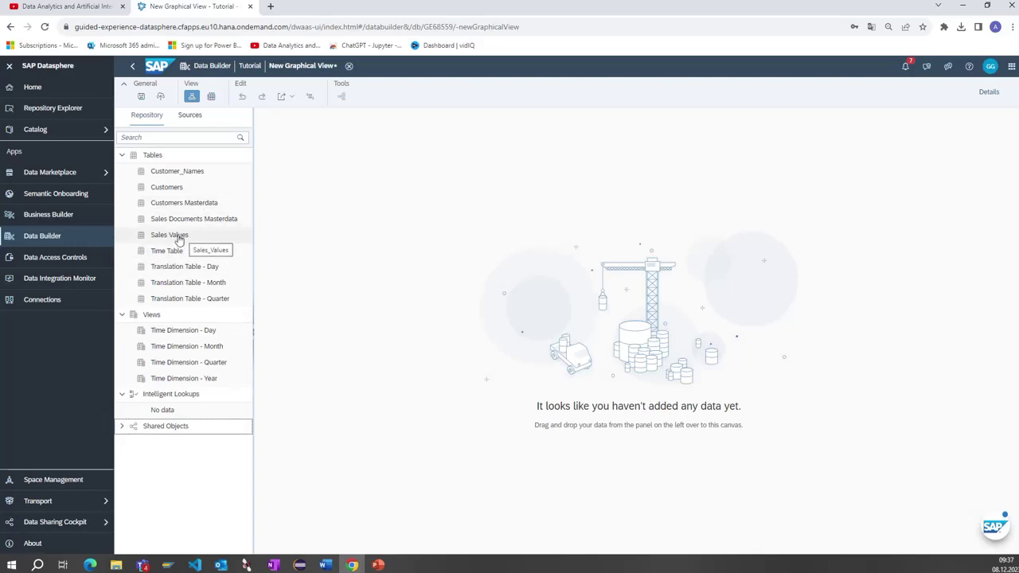
Drag the Sales Documents Masterdata table onto the canvas as the view's source
left_click(183, 237)
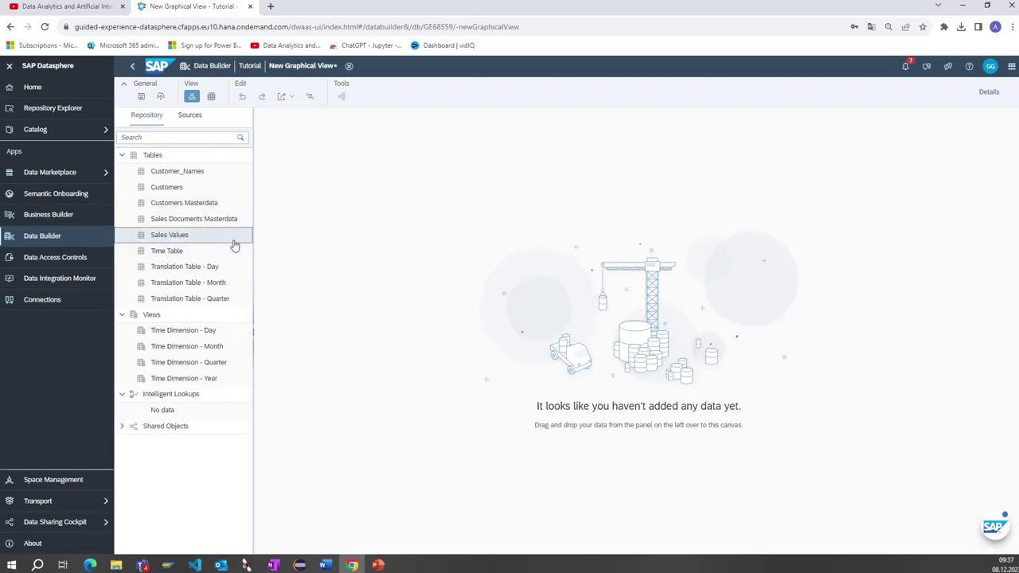
left_click(190, 221)
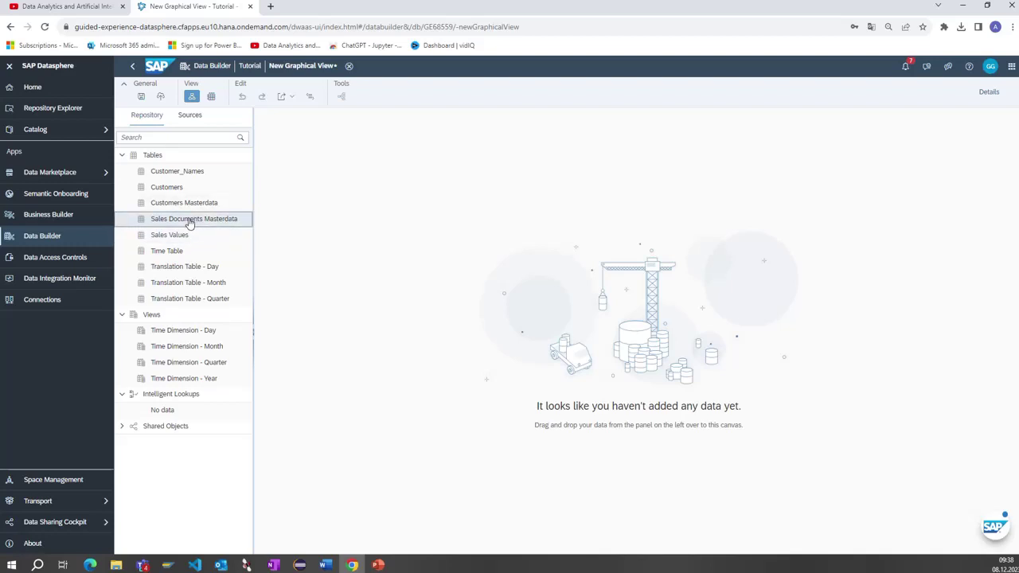
left_click_drag(189, 221, 401, 303)
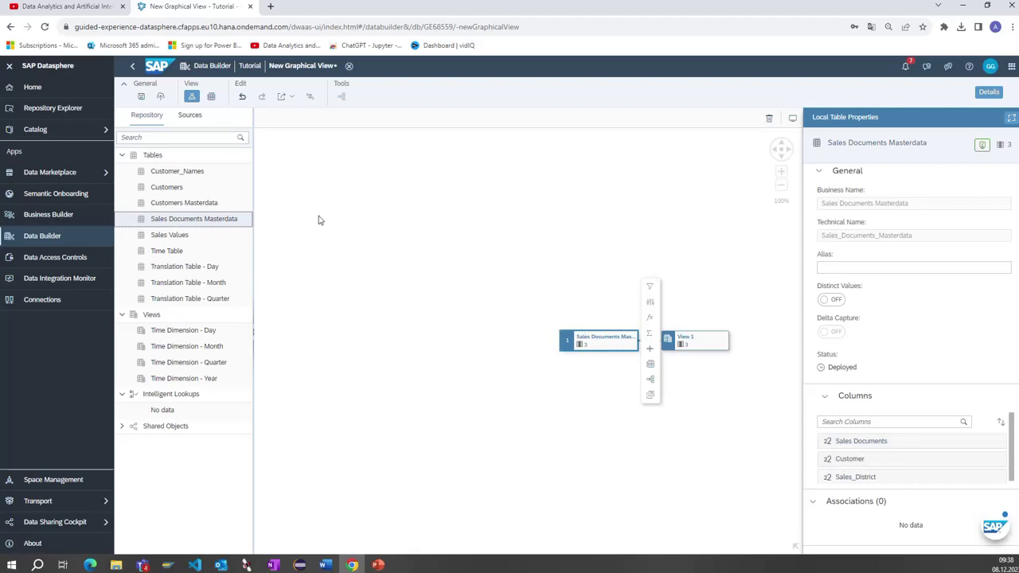
left_click(207, 208)
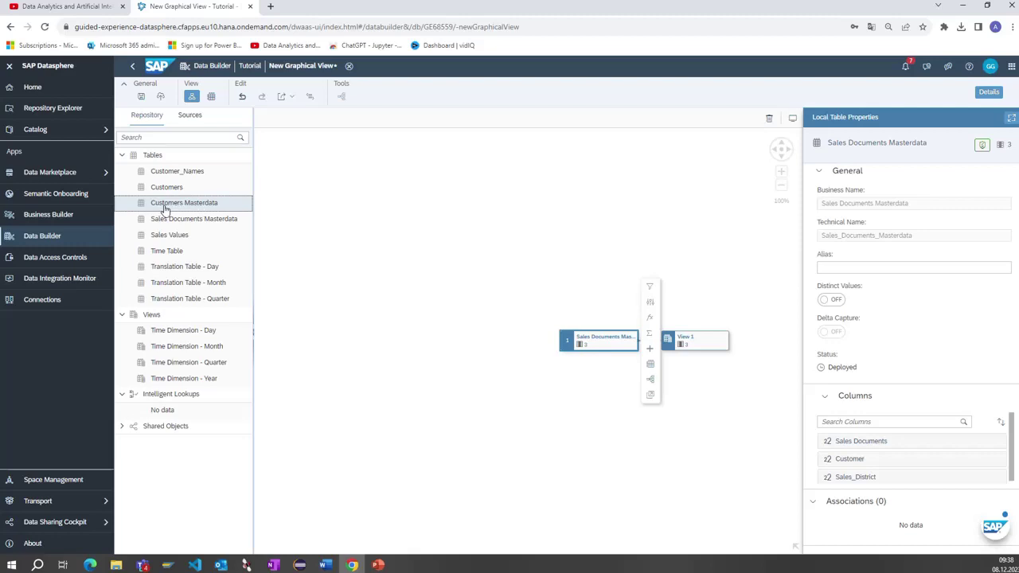
Left-join Customers Masterdata onto the Sales Documents Masterdata node, matched on Customer
left_click_drag(165, 208, 599, 337)
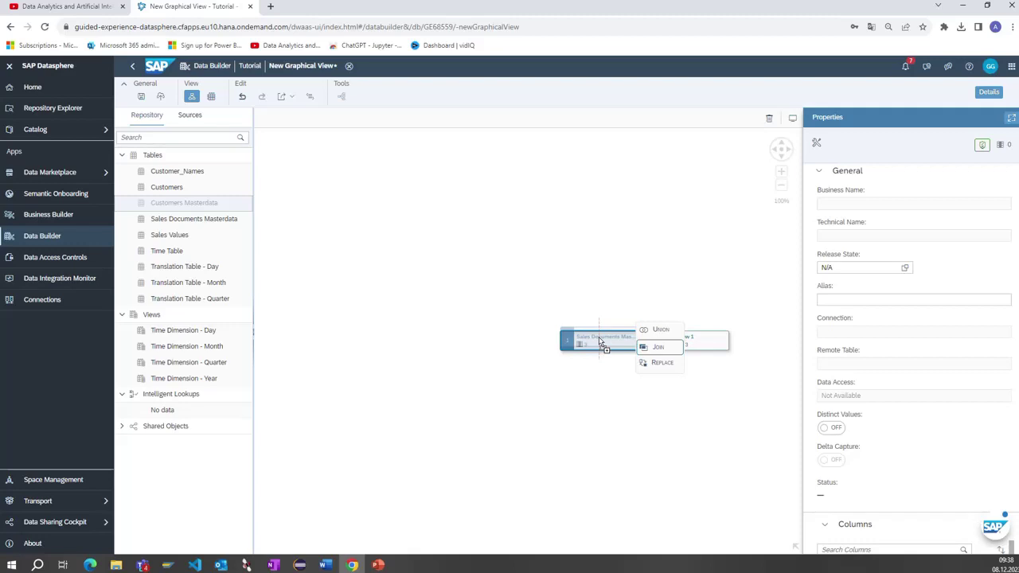
left_click_drag(599, 338, 655, 349)
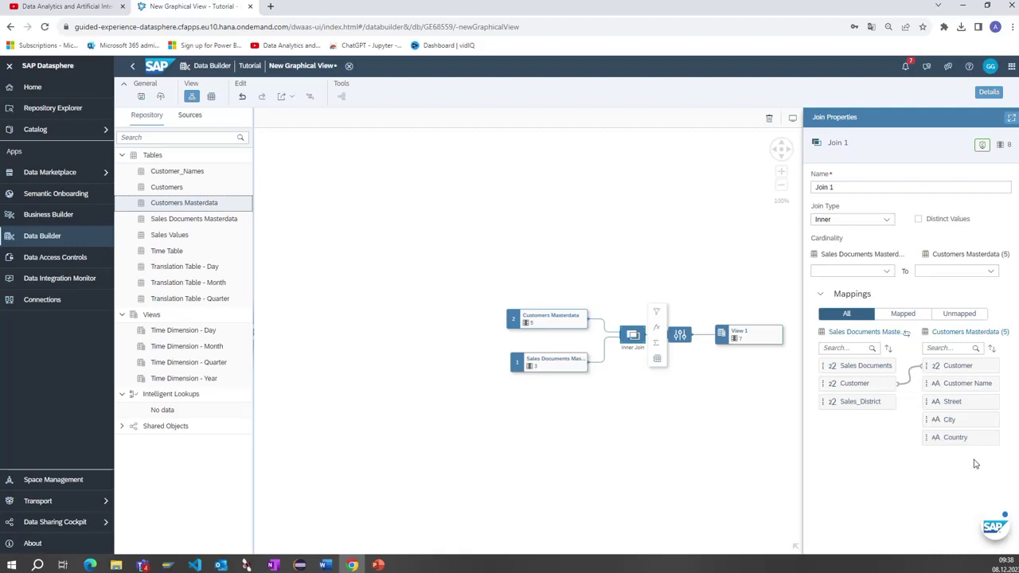
left_click(886, 220)
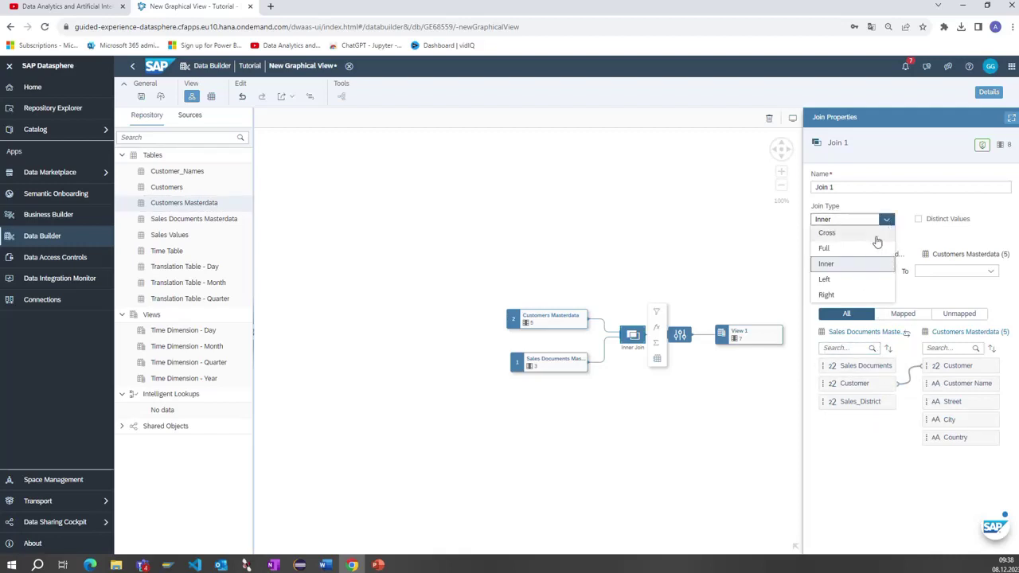
left_click(836, 284)
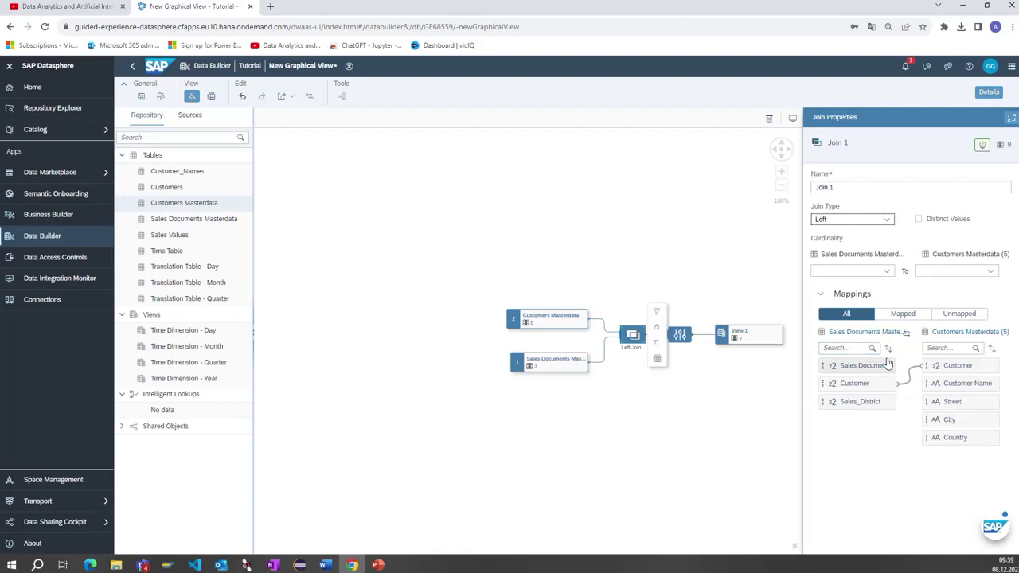
left_click(739, 339)
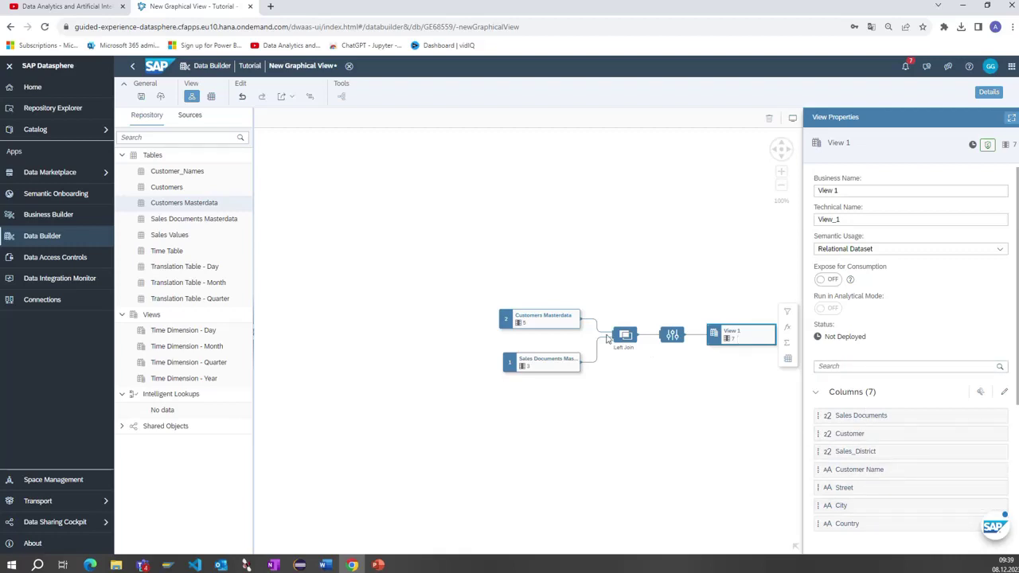
Enter Sales_Reporting_View as the output's Business Name and turn on Expose for Consumption
left_click(843, 191)
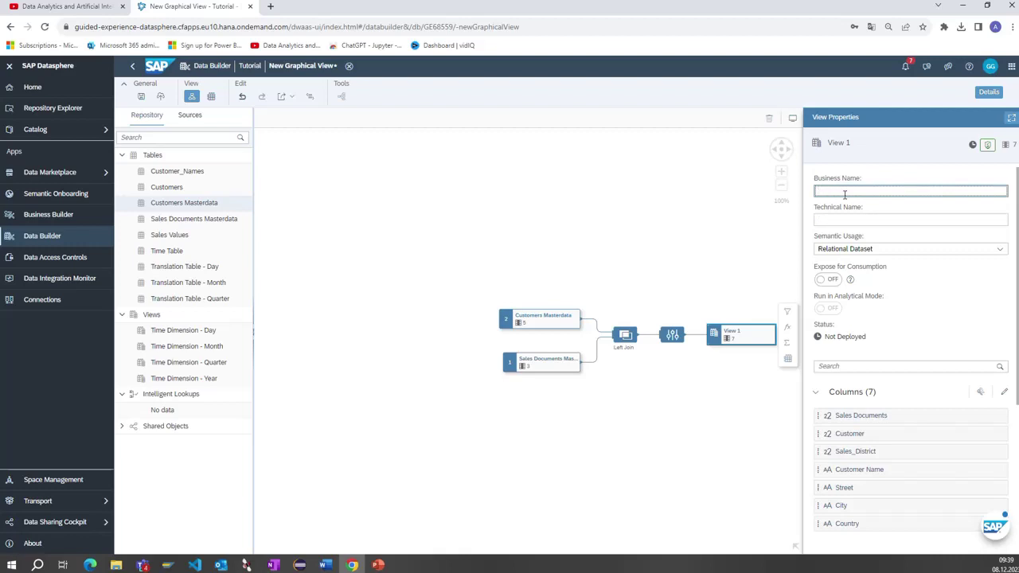
type("Sales_Reporting_View")
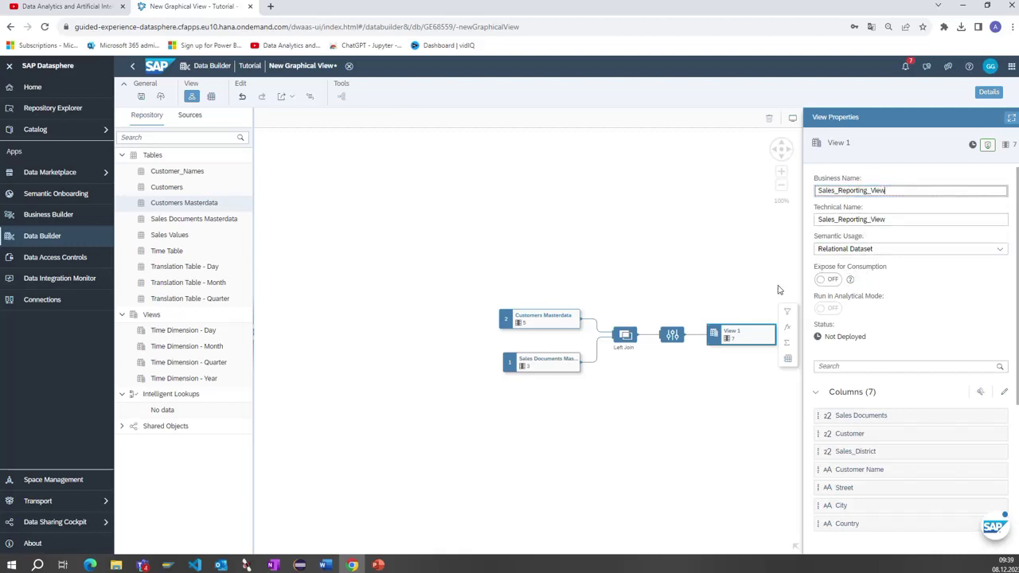
scroll(898, 394, "down", 3)
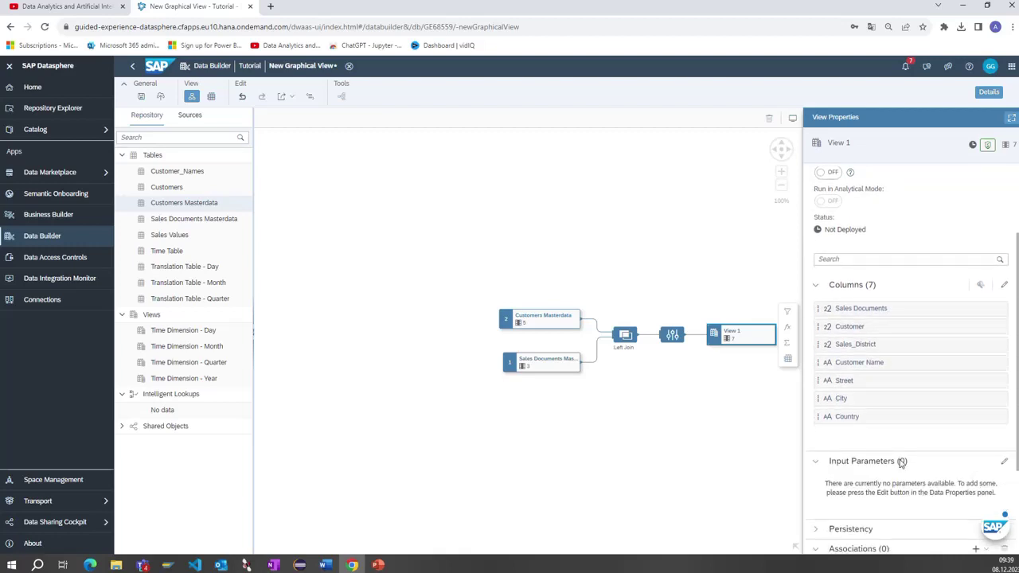
scroll(901, 462, "up", 2)
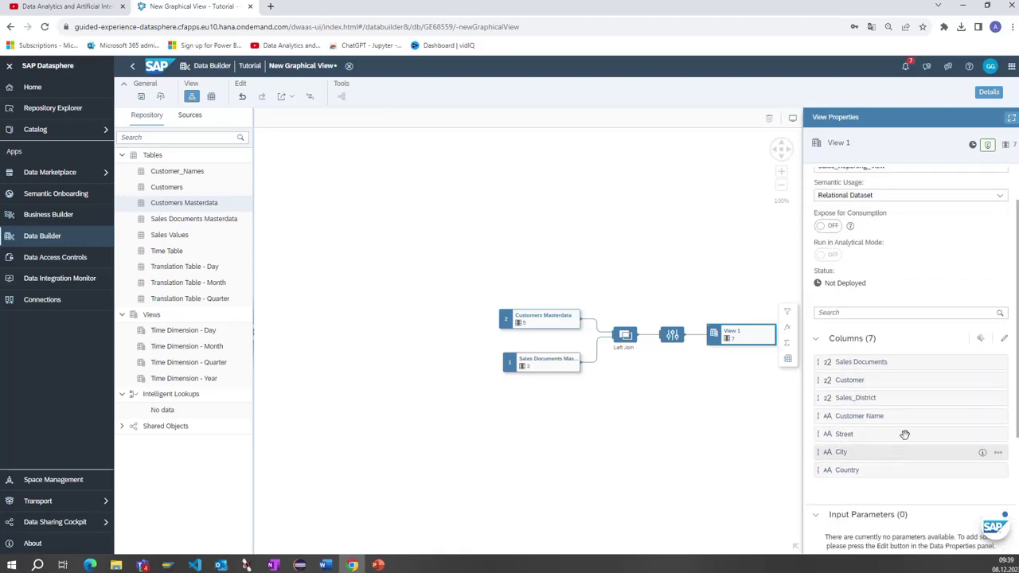
scroll(904, 434, "up", 2)
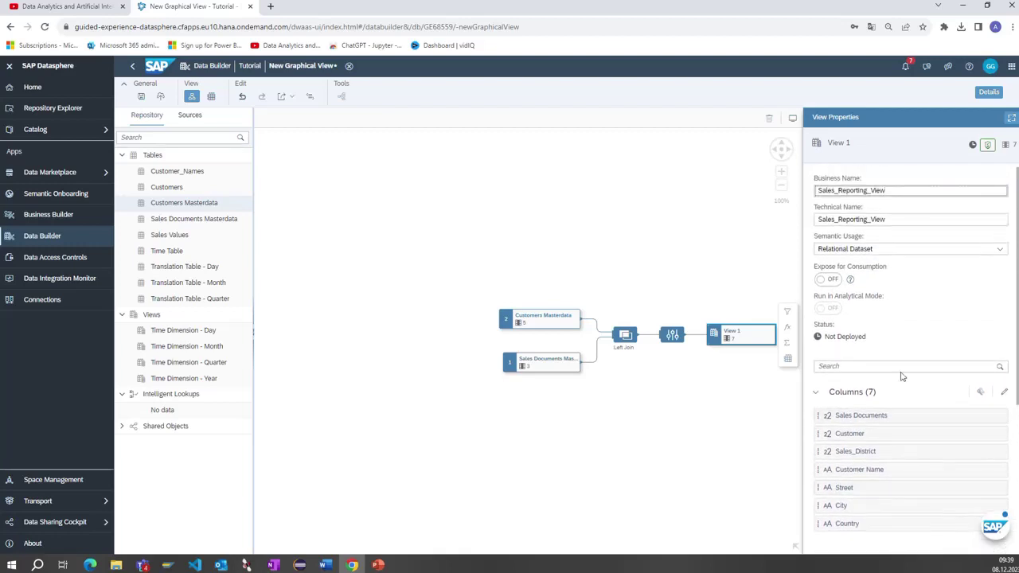
left_click(833, 281)
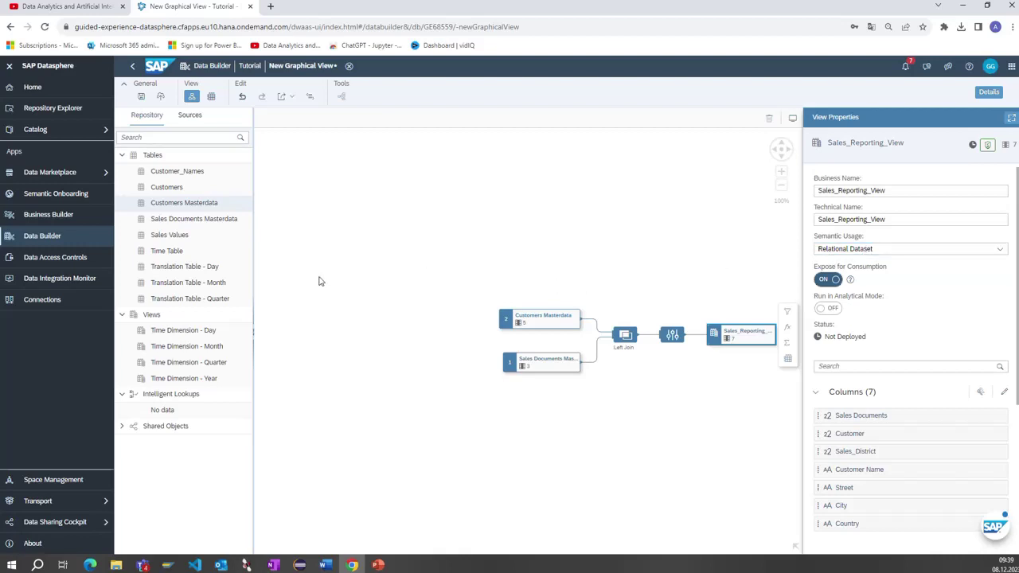
Join the Sales Values table onto the projection with a Left join type
left_click(171, 237)
left_click_drag(172, 237, 706, 348)
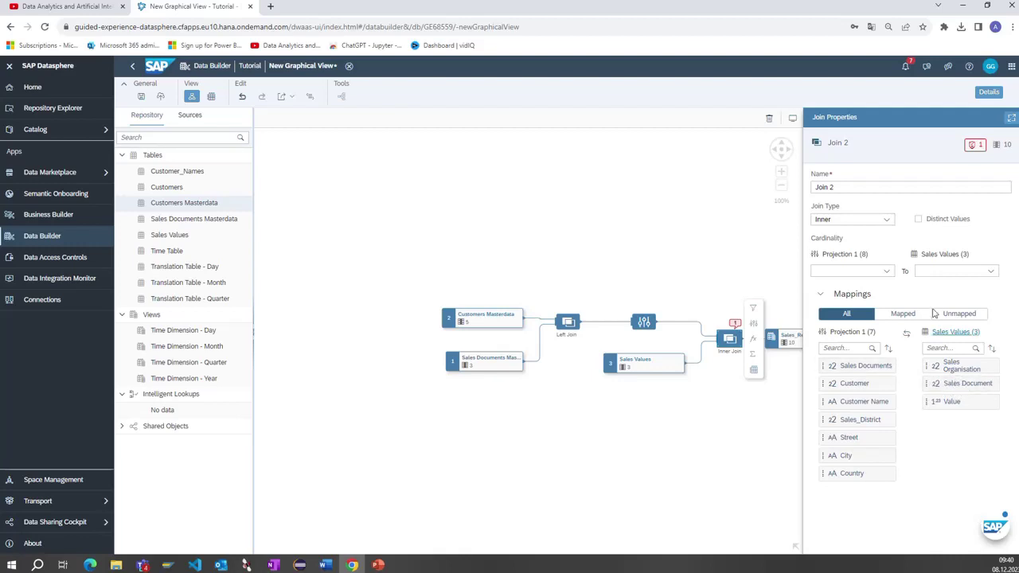
left_click(886, 220)
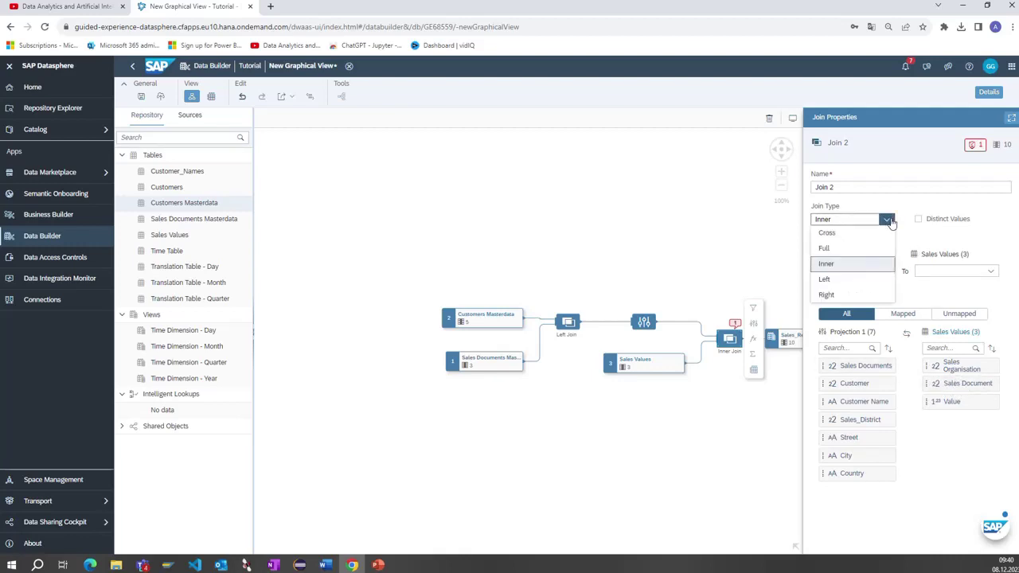
left_click(825, 279)
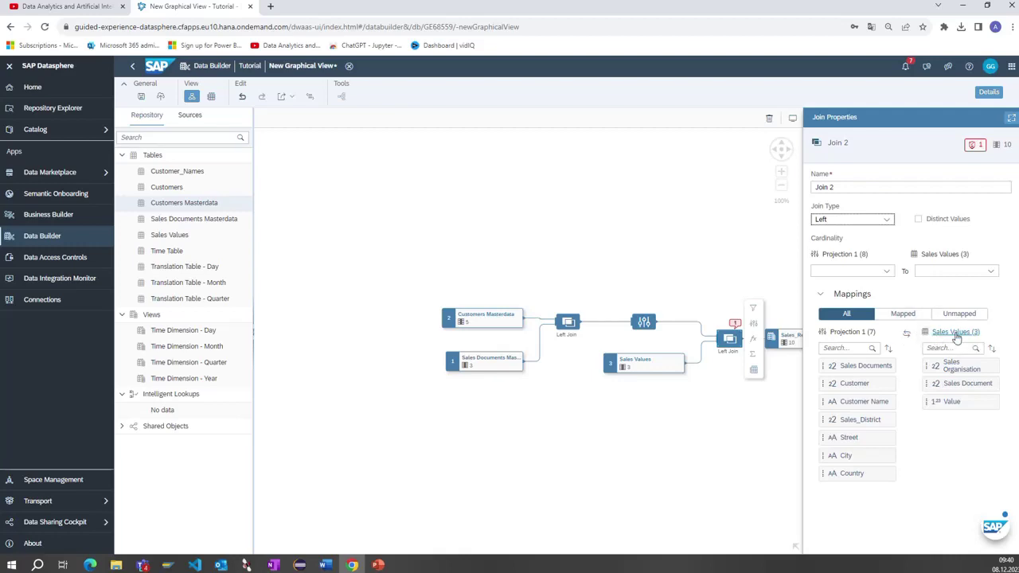
Swap the join sides and map Sales Document to Sales Documents
left_click(908, 336)
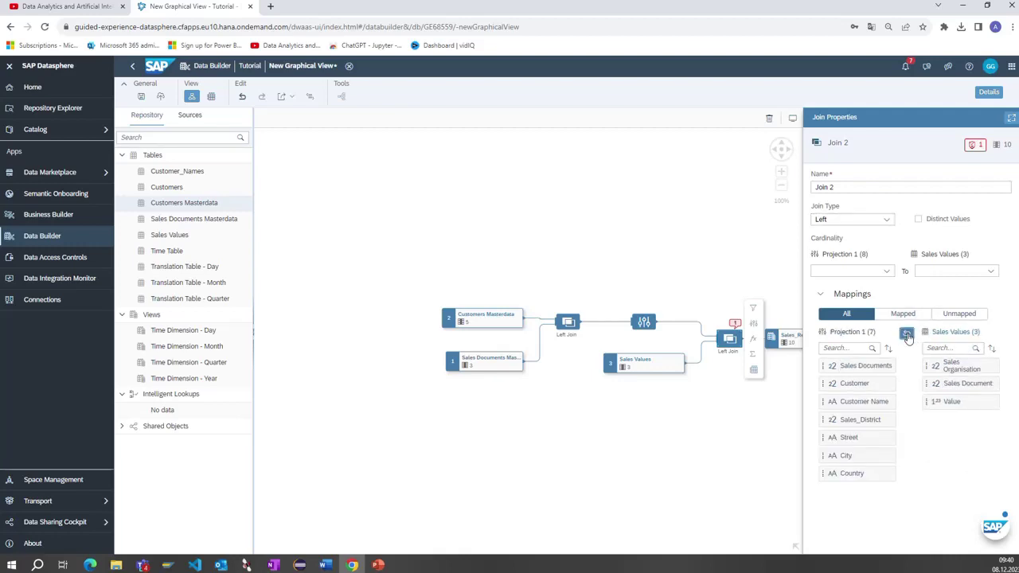
left_click(908, 335)
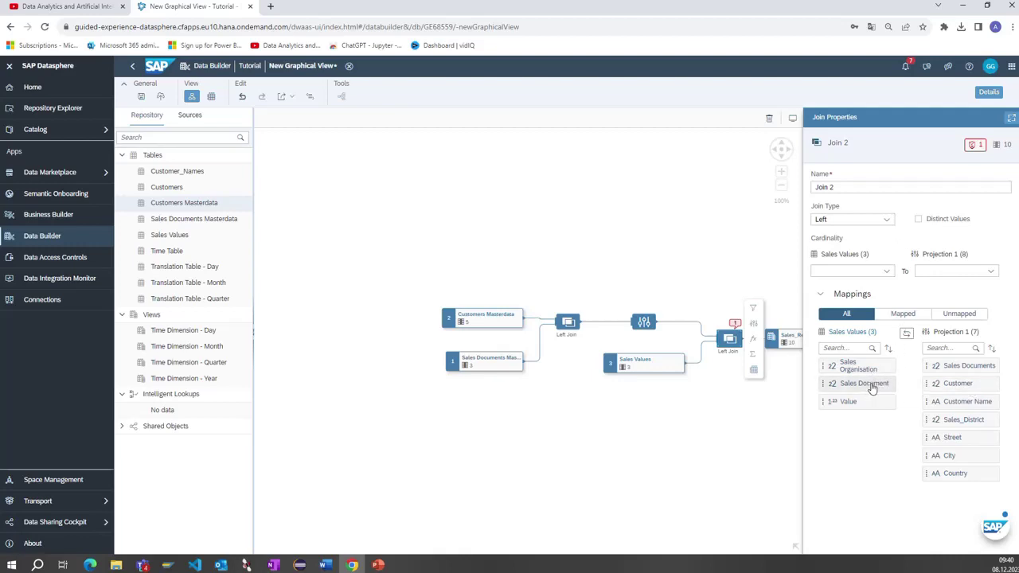
left_click_drag(872, 388, 945, 373)
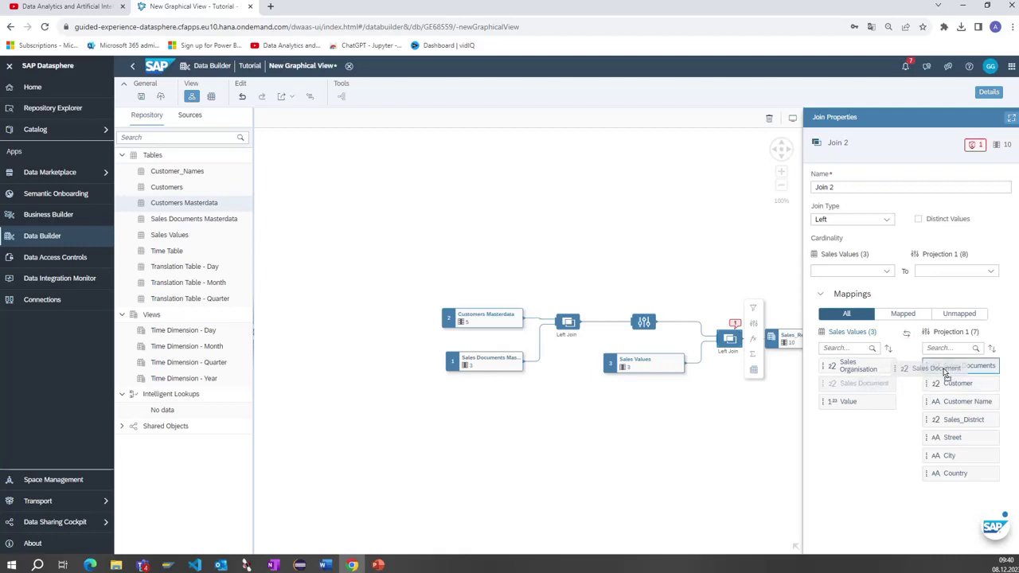
left_click_drag(945, 373, 943, 370)
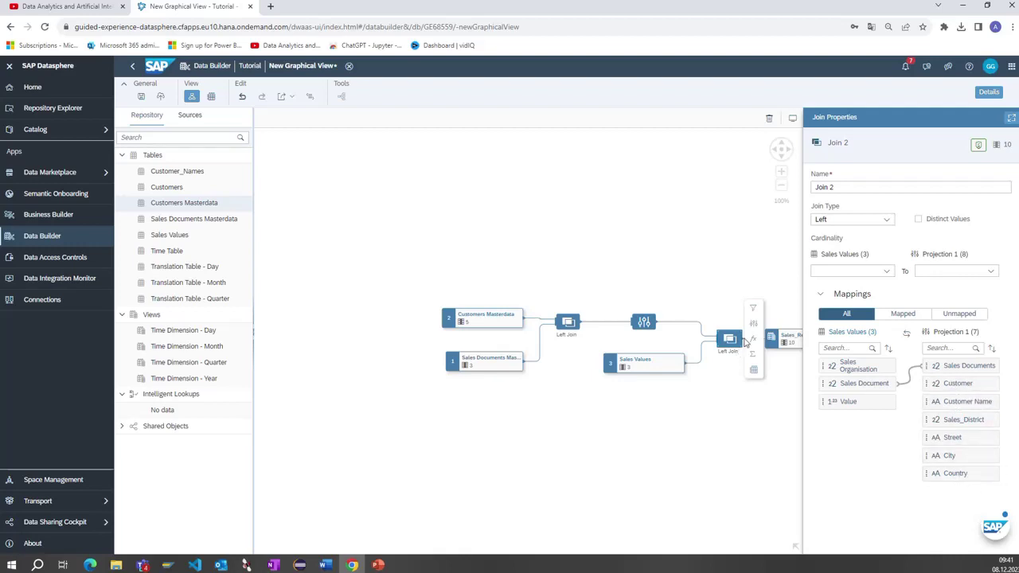
left_click_drag(754, 401, 683, 377)
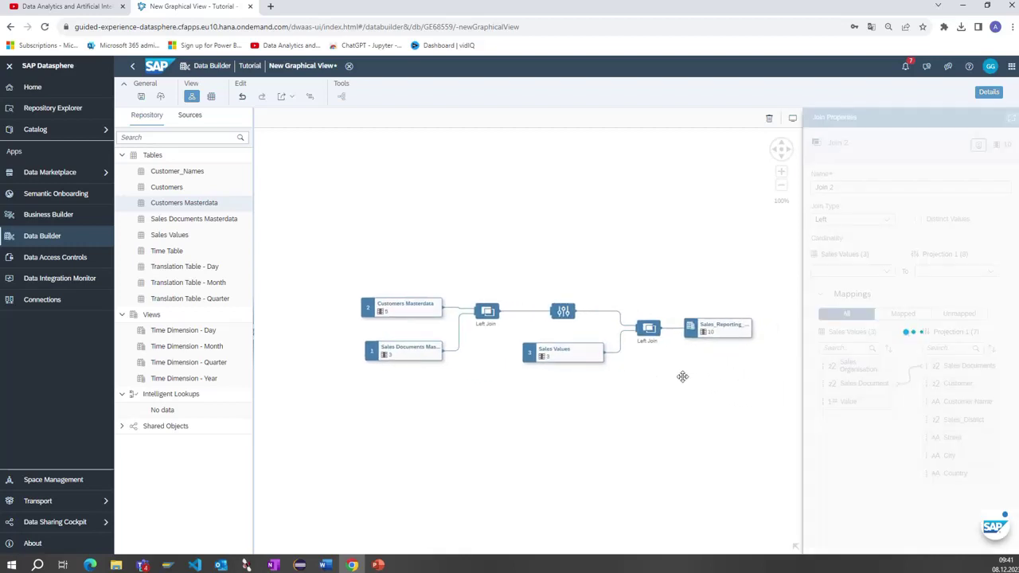
Preview the Sales_Reporting_View output and scroll through its 24 joined rows
left_click(719, 336)
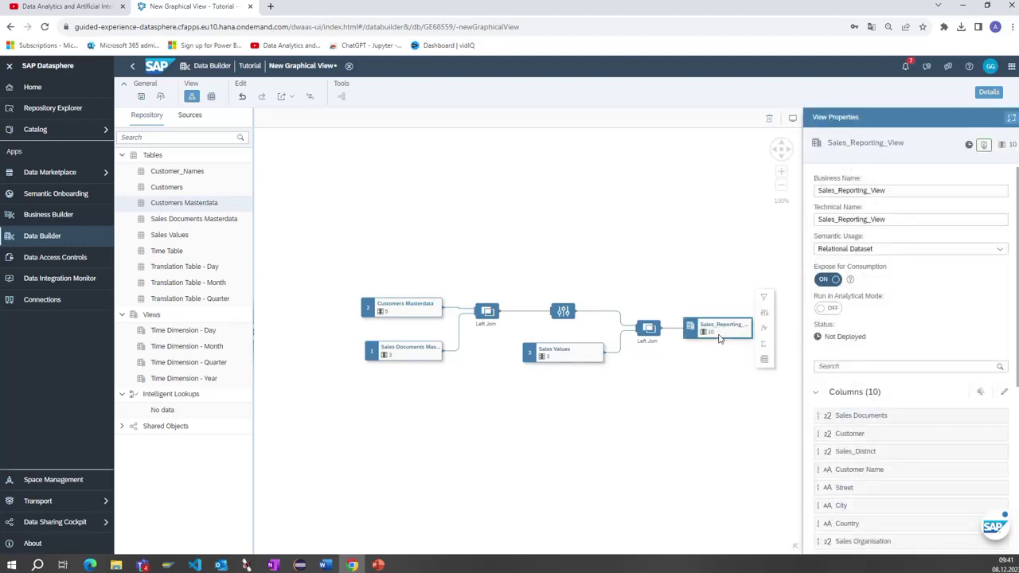
left_click(764, 359)
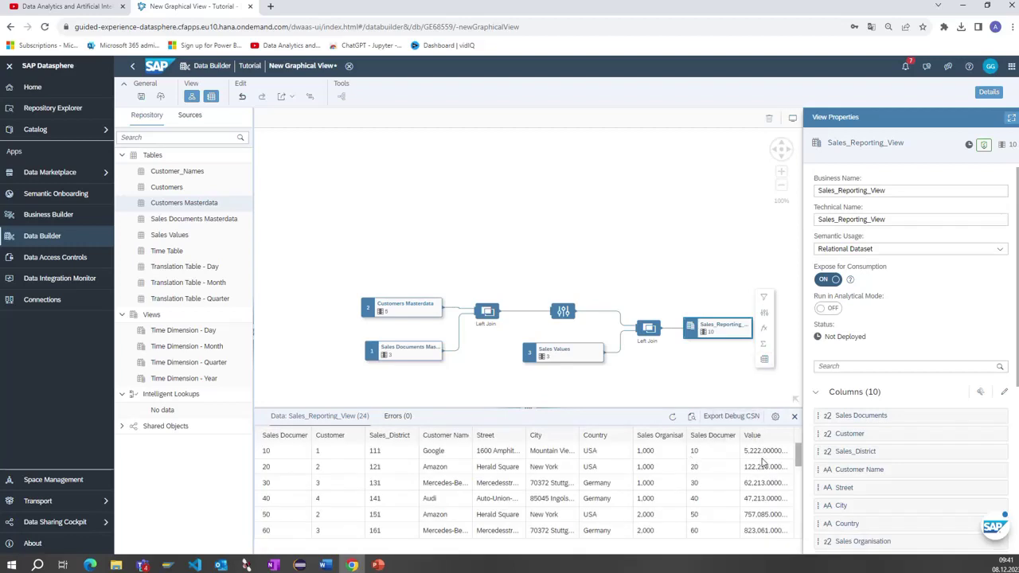
scroll(322, 495, "down", 3)
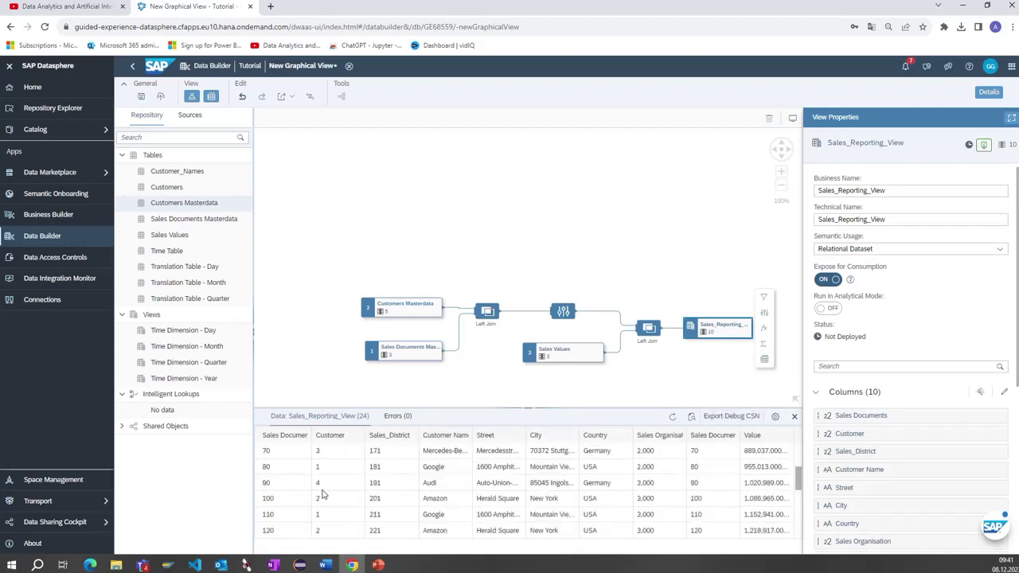
scroll(323, 494, "up", 3)
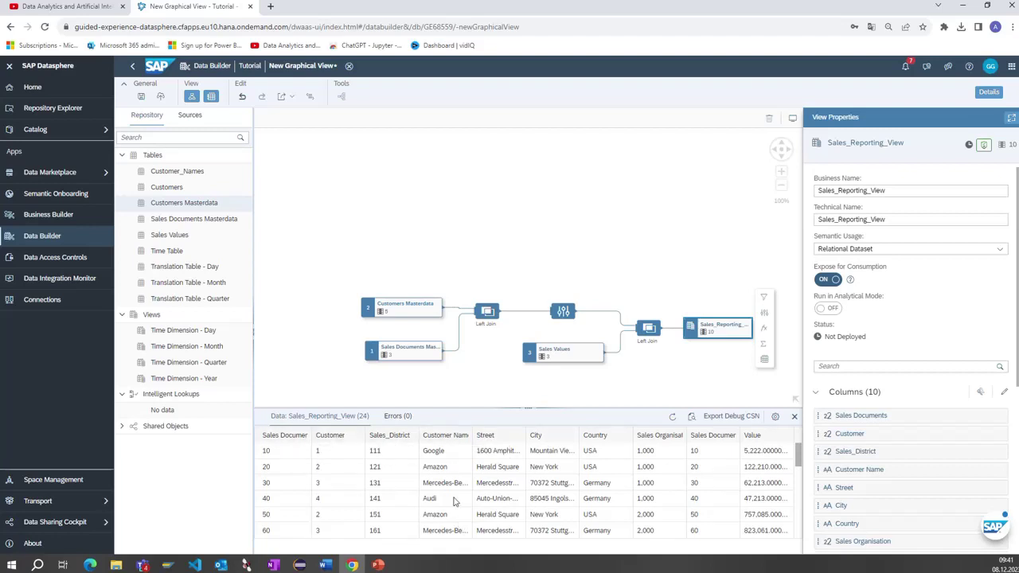
scroll(452, 494, "down", 5)
scroll(454, 495, "down", 2)
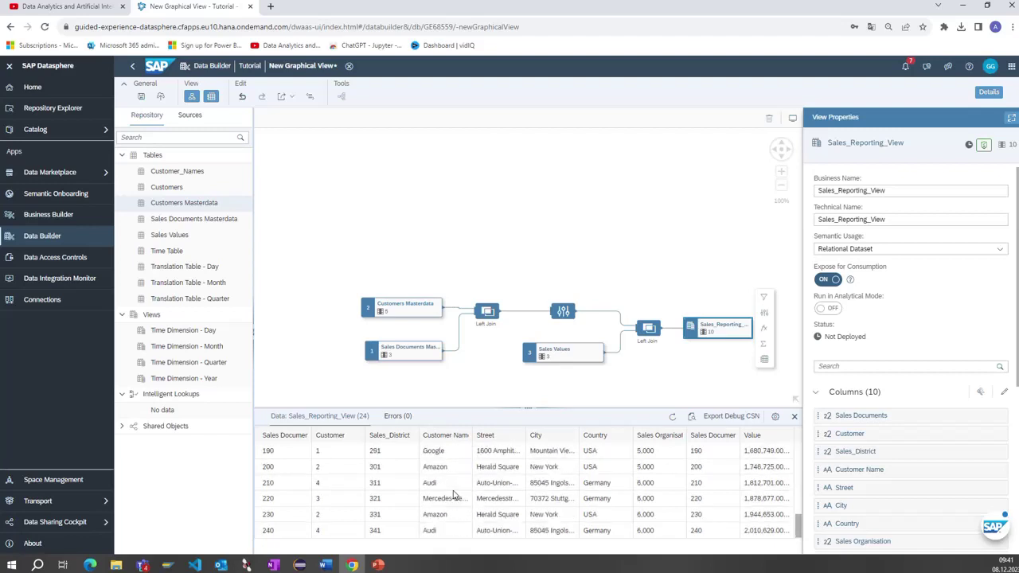
scroll(454, 495, "up", 6)
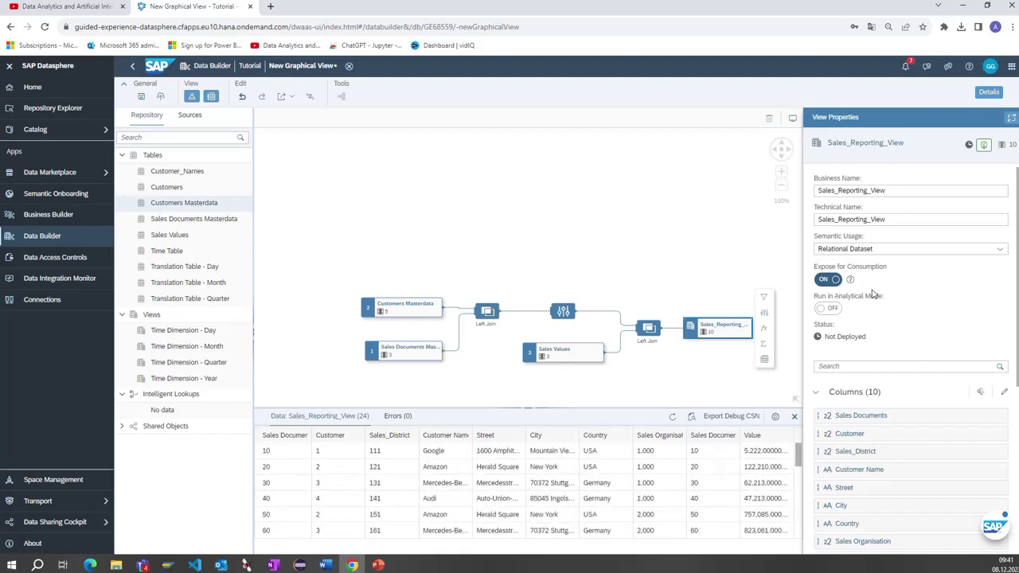
Set the view's semantic usage to Analytical Dataset and make Value a measure
left_click(874, 250)
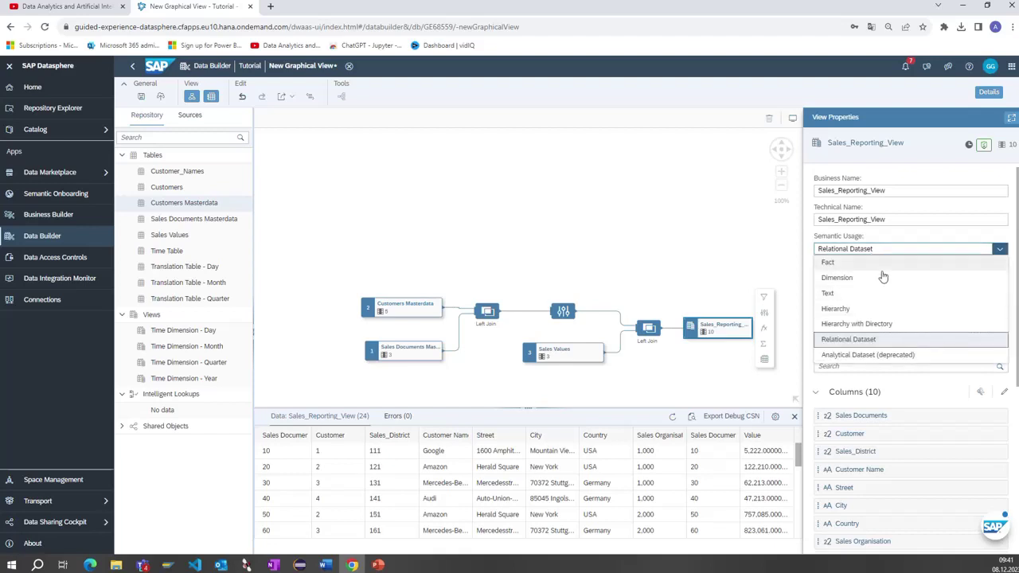
left_click(891, 356)
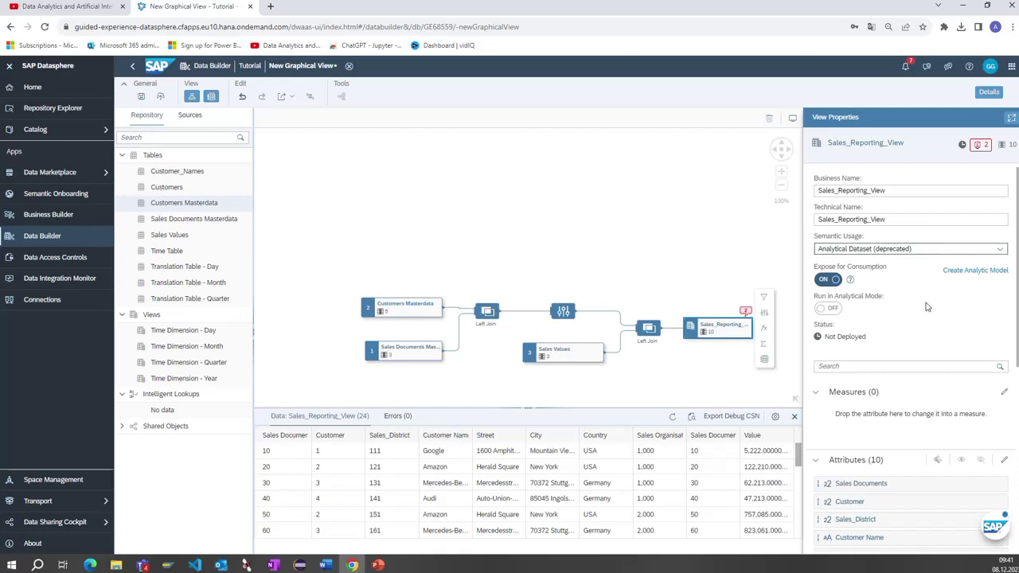
scroll(923, 319, "down", 5)
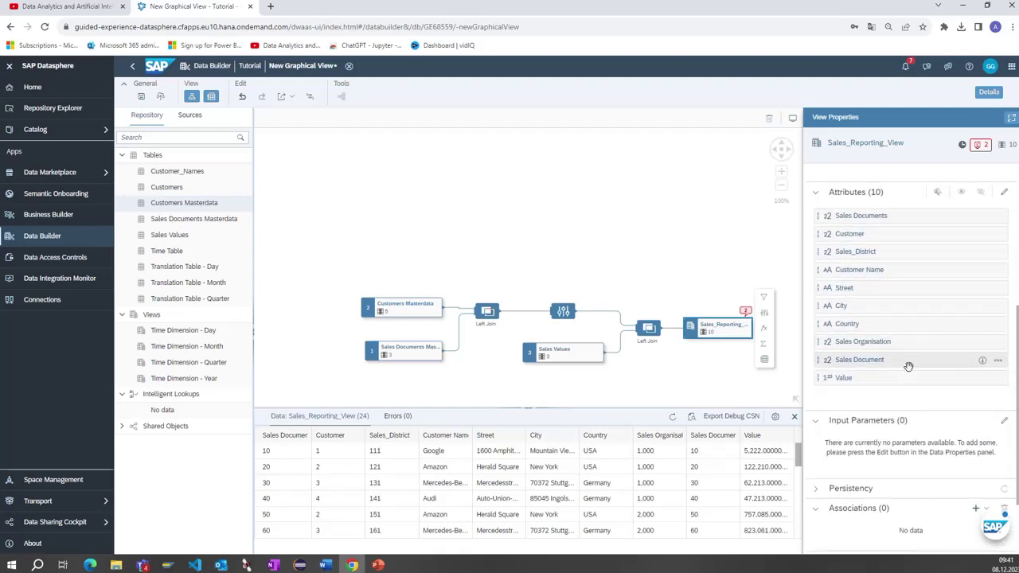
scroll(908, 370, "up", 2)
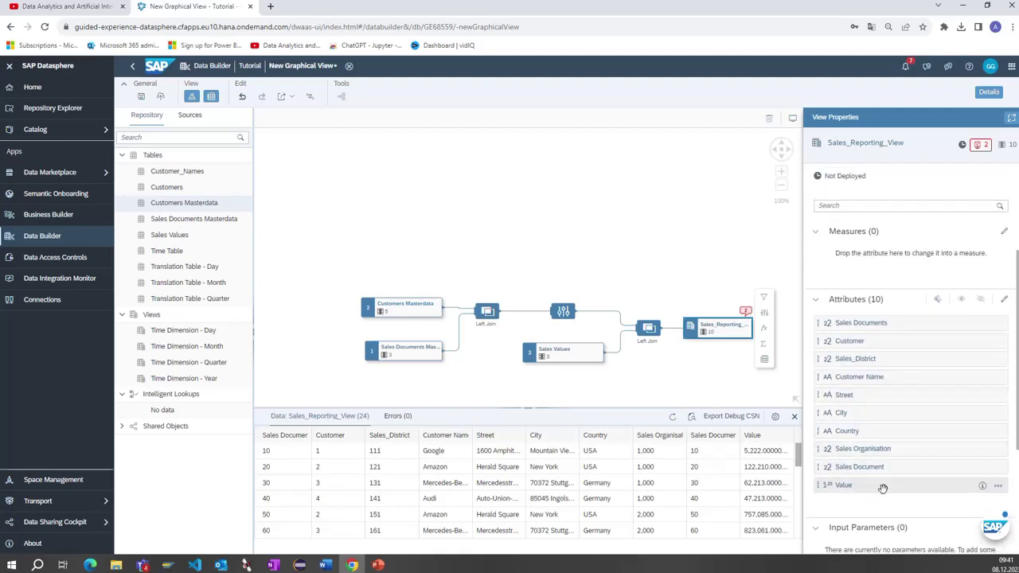
left_click_drag(883, 488, 876, 256)
Start replacing the underscores in the Business Name with spaces
scroll(897, 226, "up", 2)
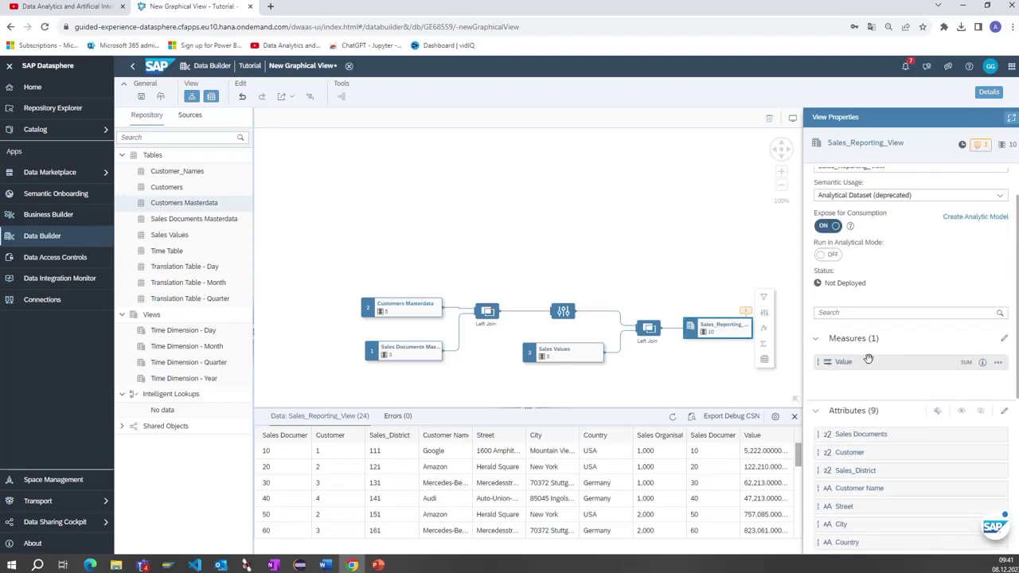
scroll(915, 327, "up", 1)
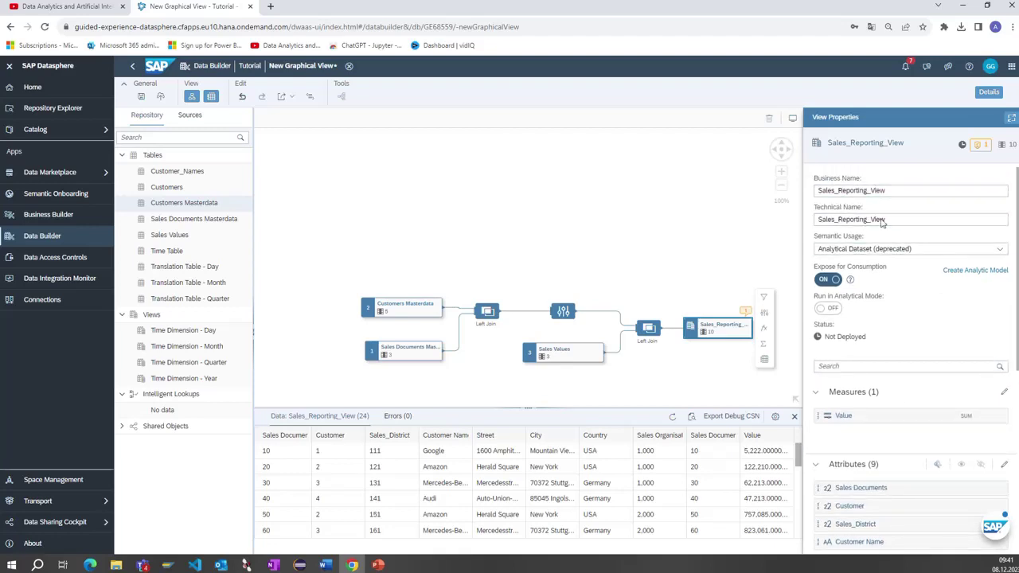
left_click(836, 192)
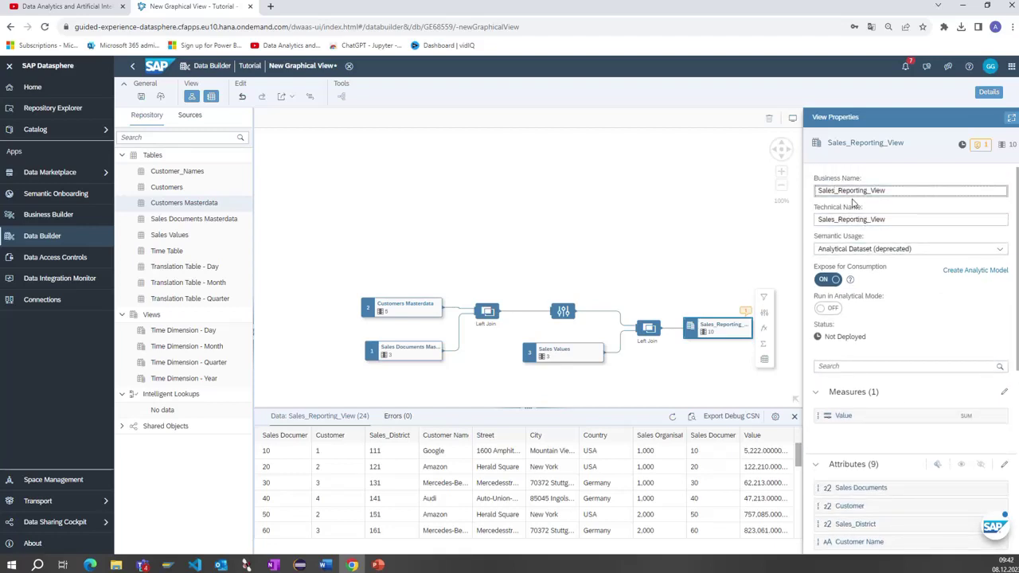
key("BackSpace")
key("BackSpace")
Deploy the Sales Reporting View anyway despite the warning, and save it
left_click(157, 98)
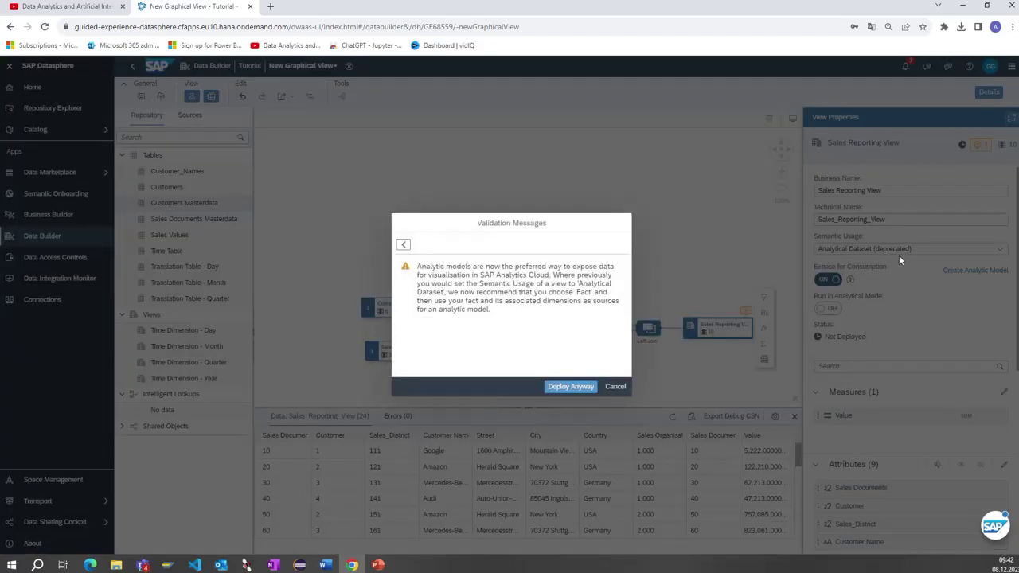
left_click(570, 387)
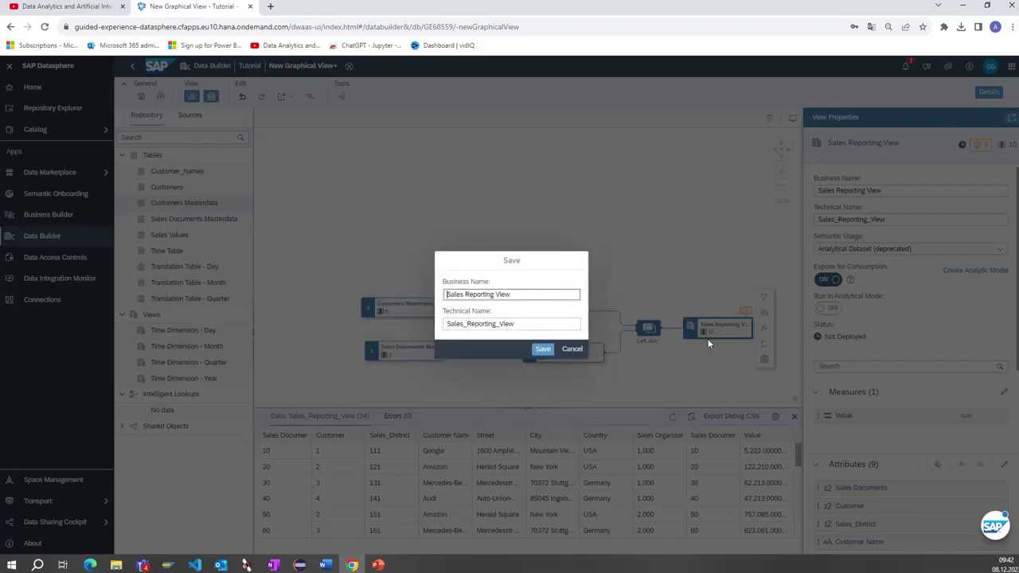
left_click(541, 349)
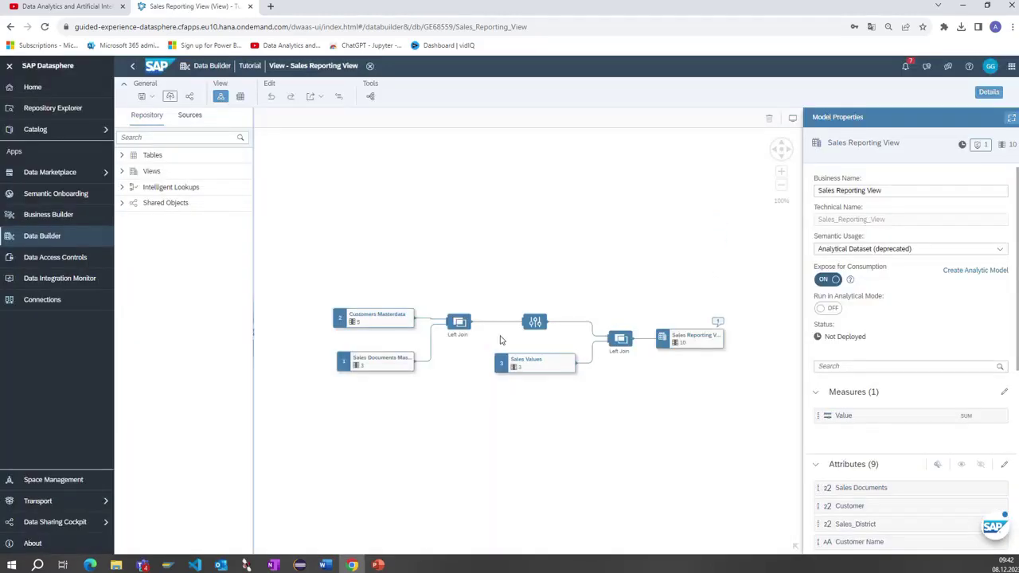
Check the deployed output's data preview, then close the preview and the view editor
left_click(706, 345)
left_click(736, 364)
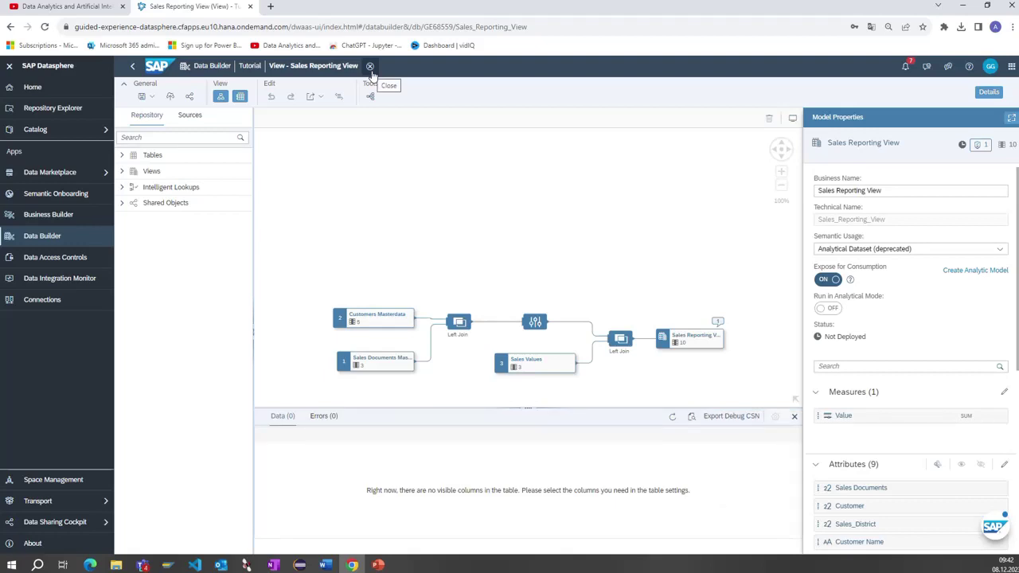
left_click(794, 416)
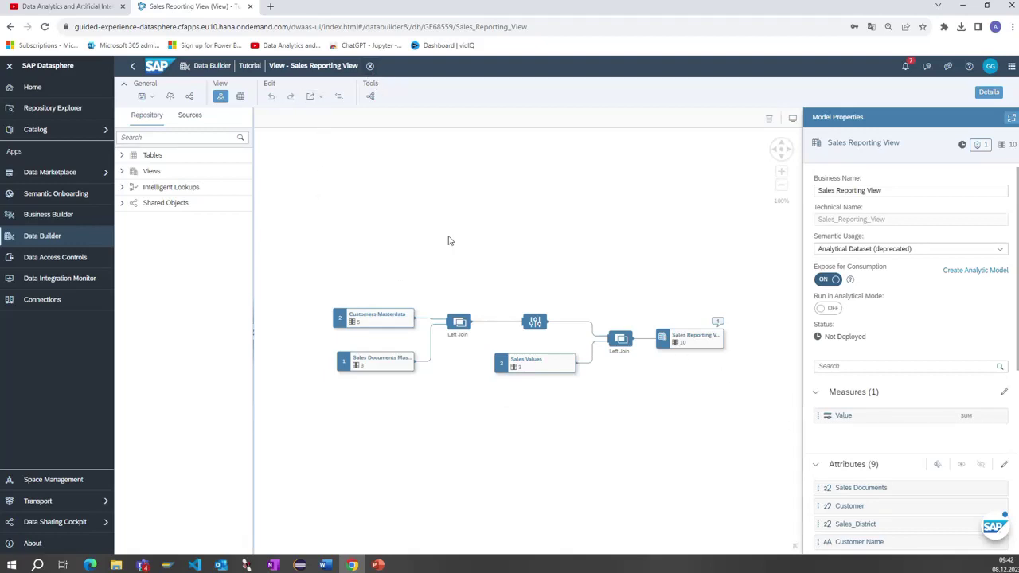
left_click(369, 66)
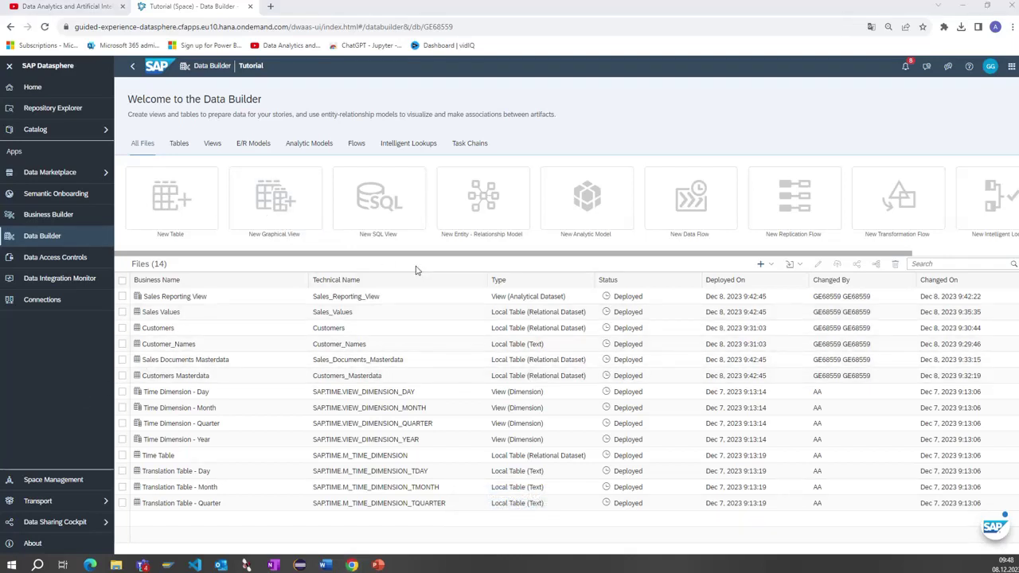
Create a new SQL view from the Data Builder's New SQL View tile
left_click(399, 207)
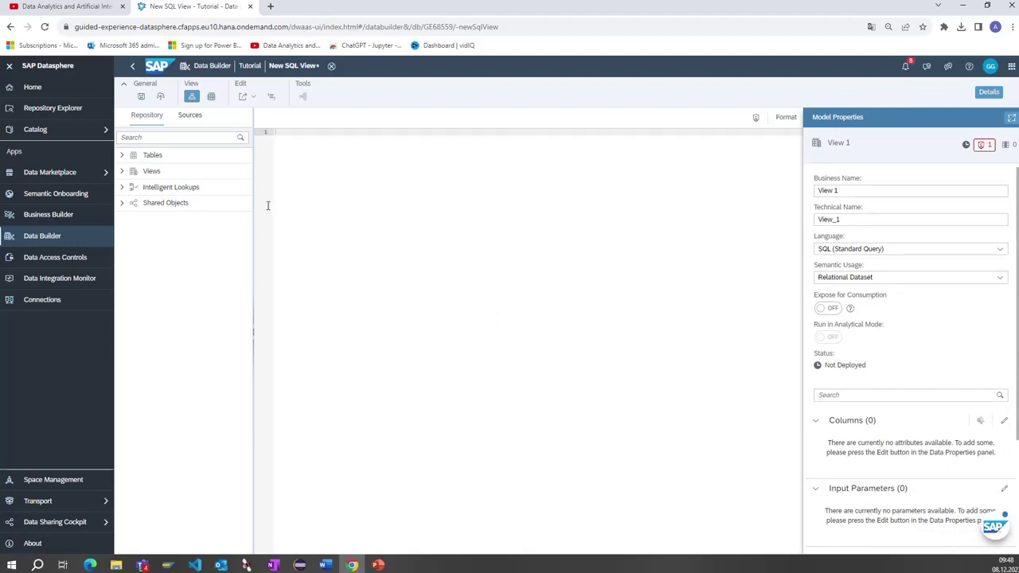
Write SELECT * FROM Sales Reporting View, validate it, and preview the 24 rows
left_click(122, 155)
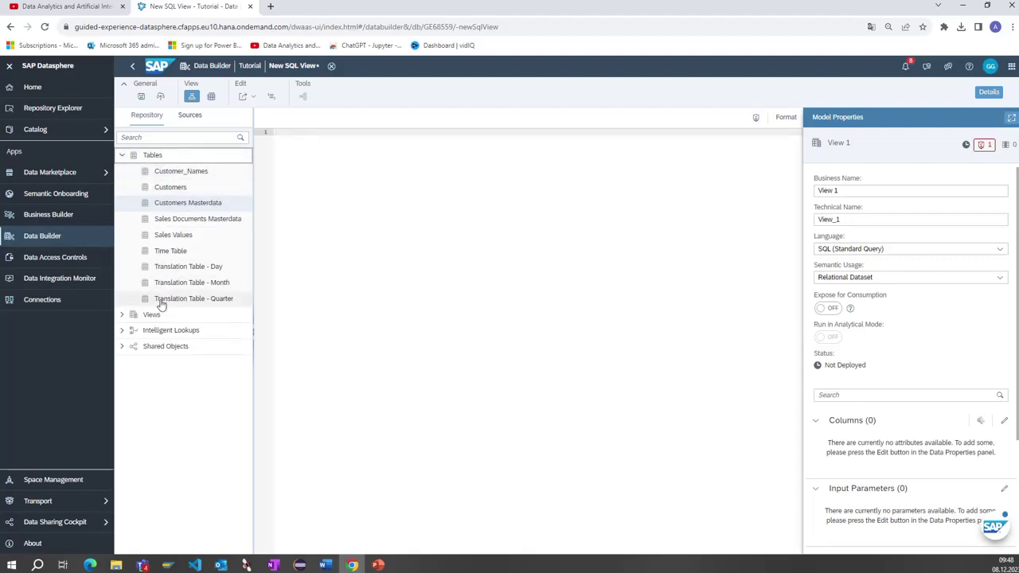
left_click(304, 136)
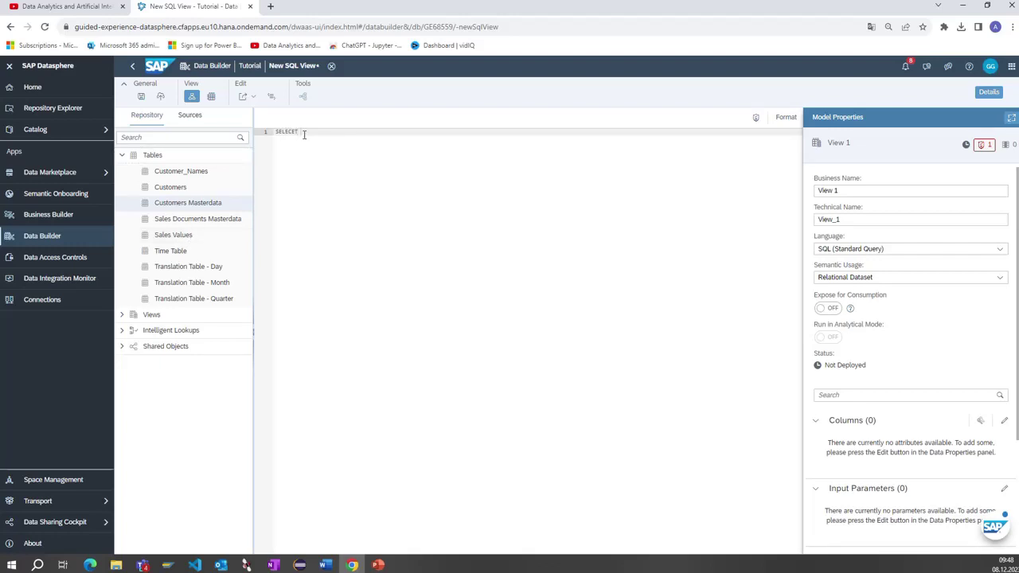
type("SELECT * FROM")
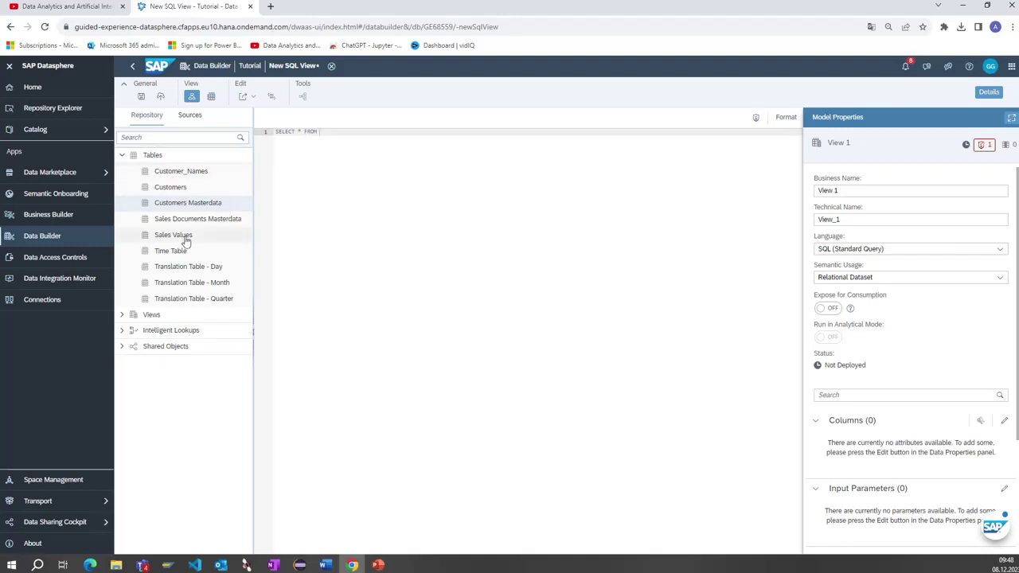
left_click(122, 317)
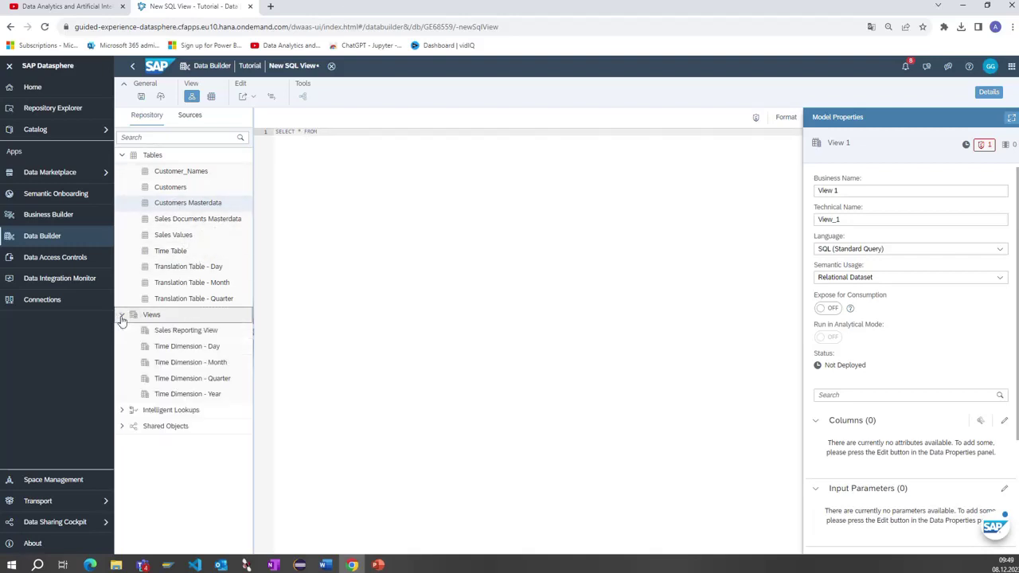
left_click(187, 332)
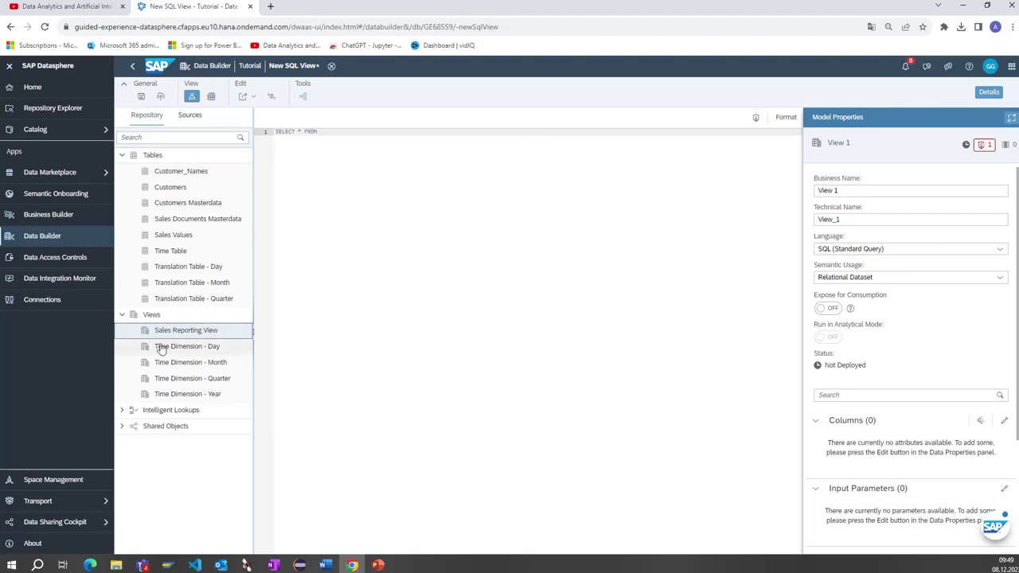
left_click_drag(166, 331, 376, 143)
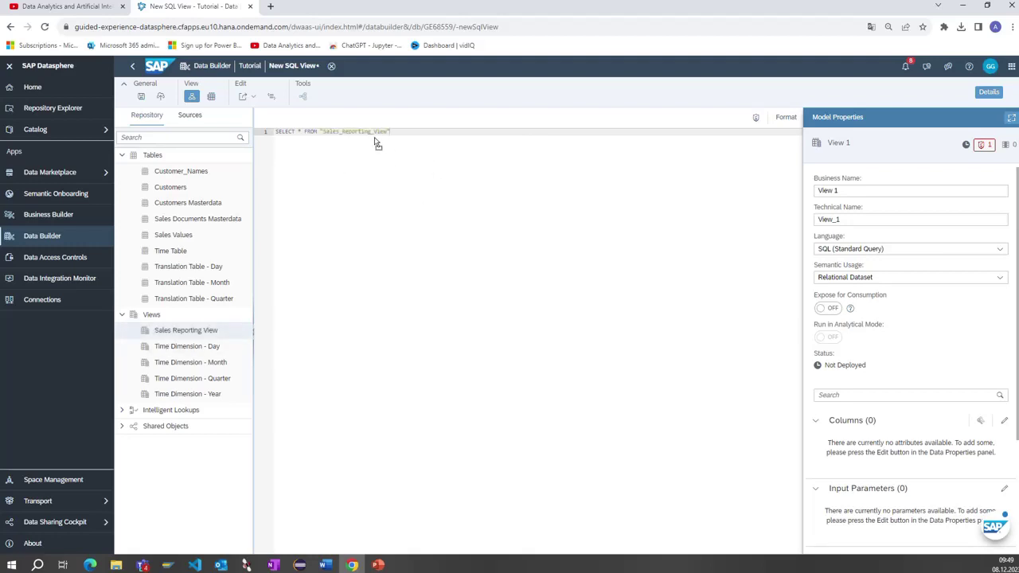
left_click(754, 118)
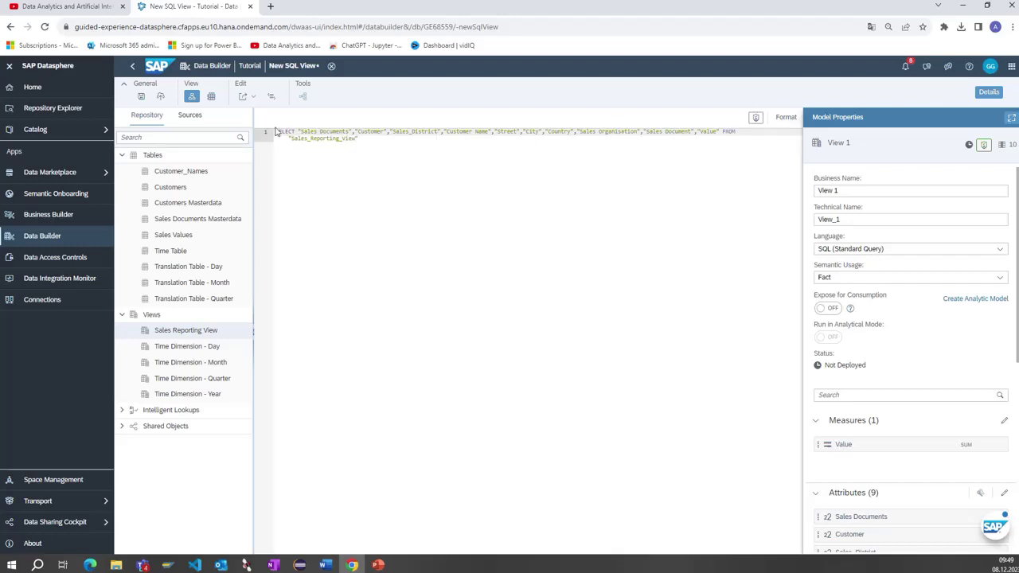
left_click(212, 98)
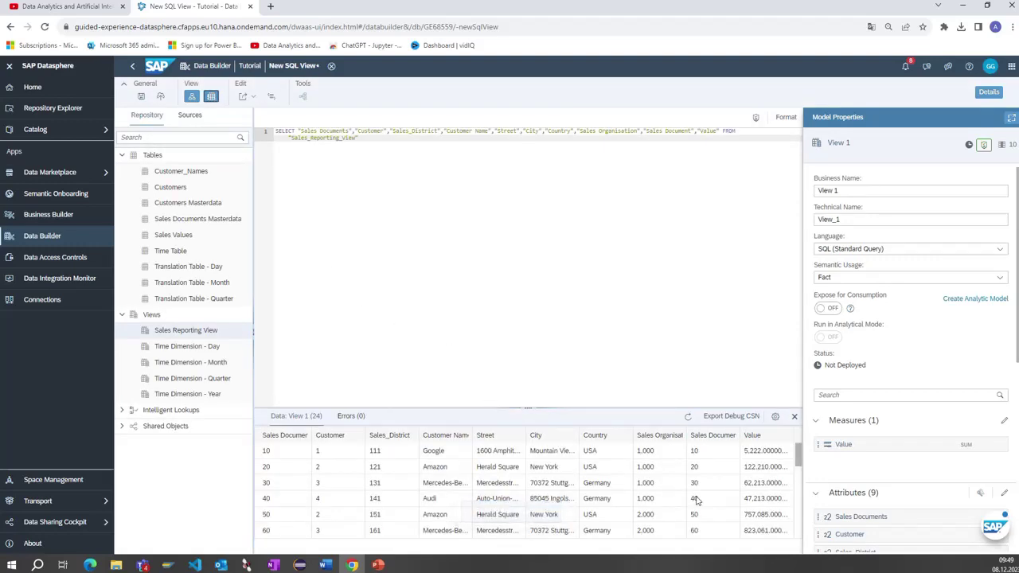
Reduce the SELECT list to Sales Documents, Customer and Value, then refresh the preview
left_click(698, 132)
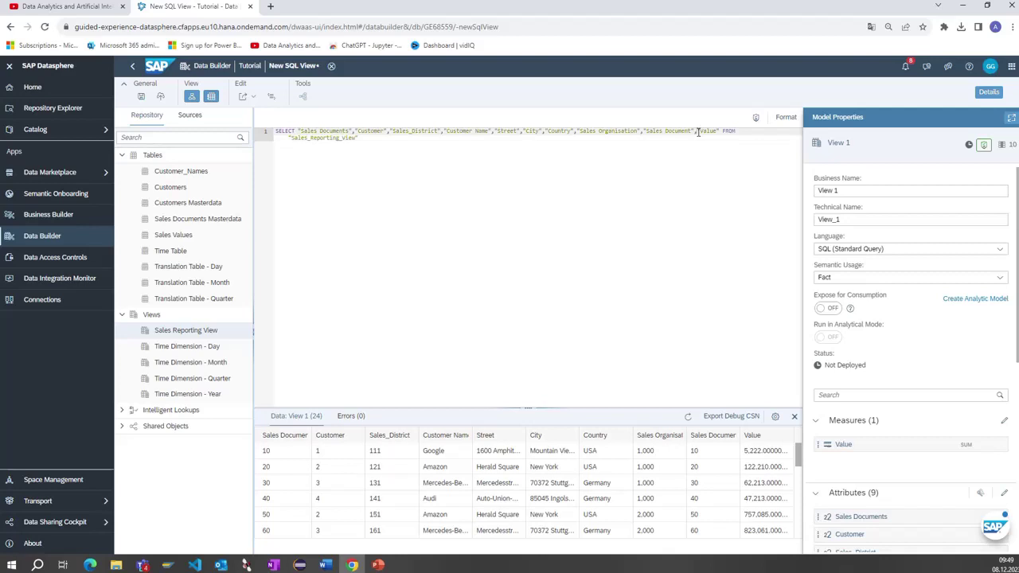
left_click(387, 132)
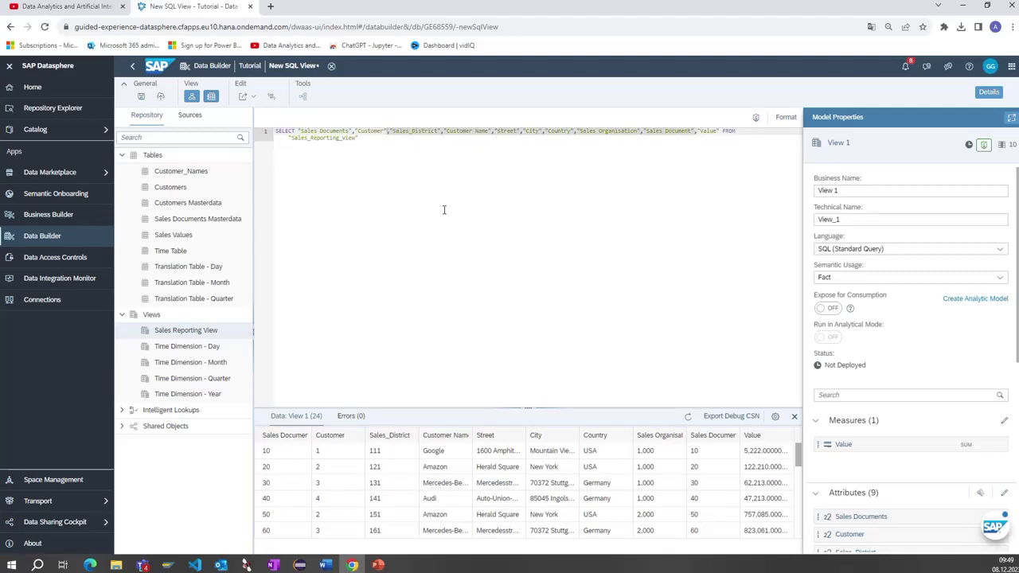
key("Delete")
type(",\"Customer")
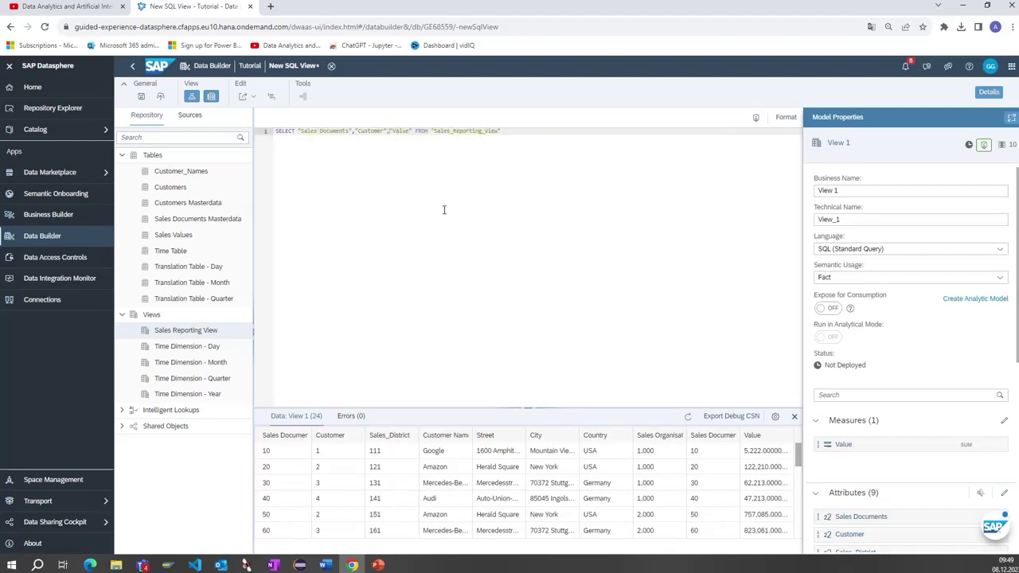
key("ctrl+space")
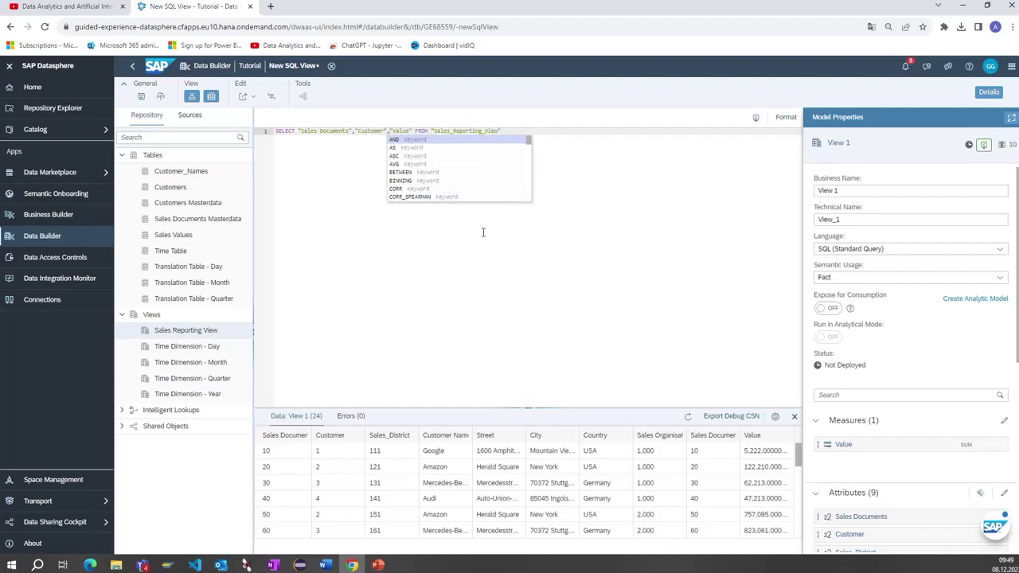
left_click(331, 220)
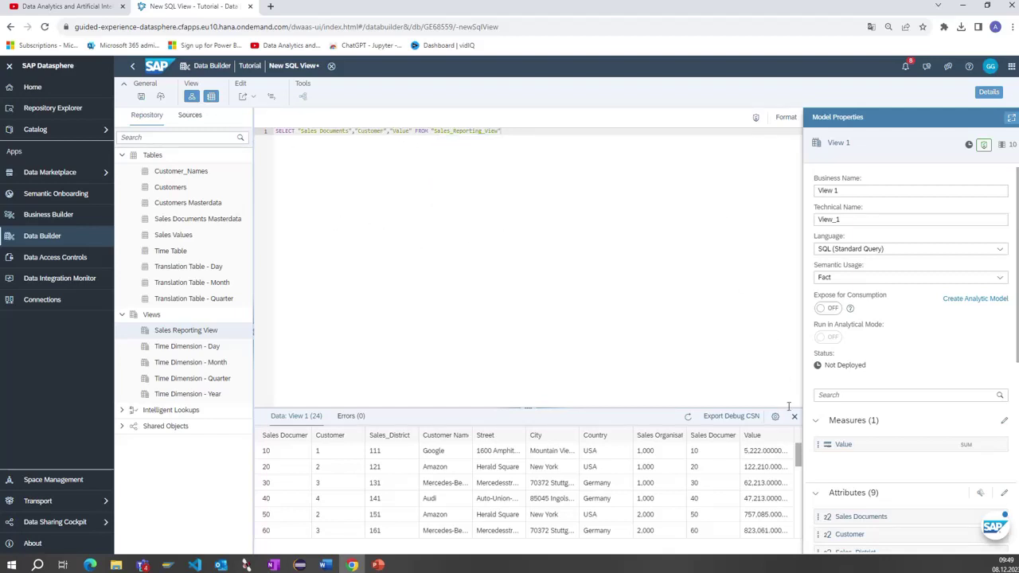
left_click(687, 416)
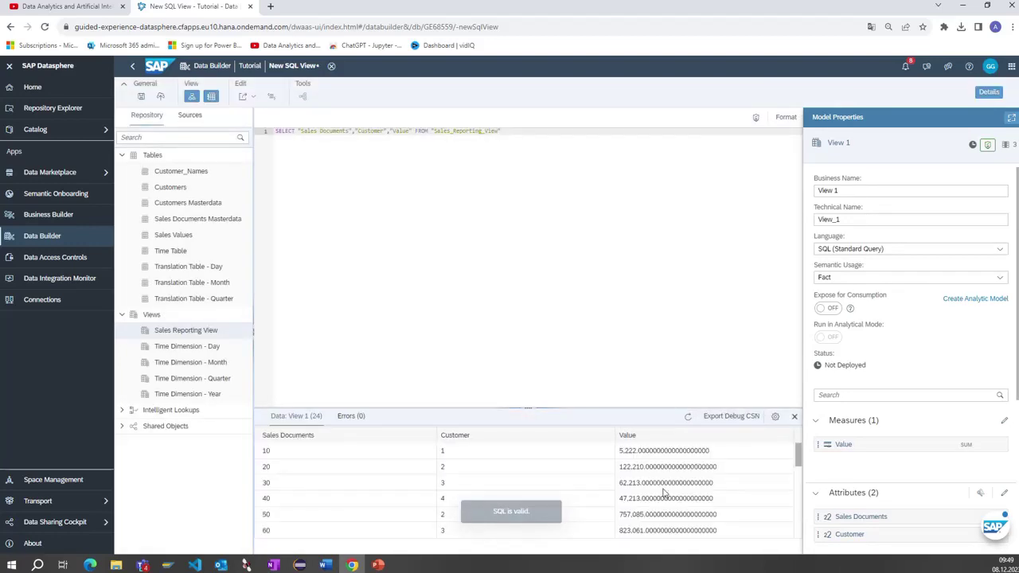
scroll(665, 494, "down", 6)
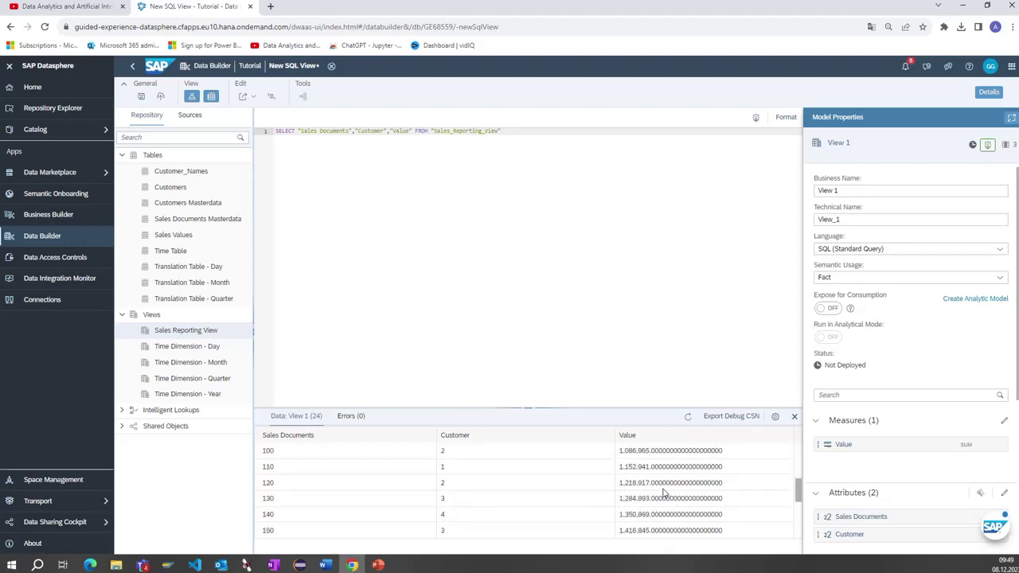
scroll(664, 493, "up", 6)
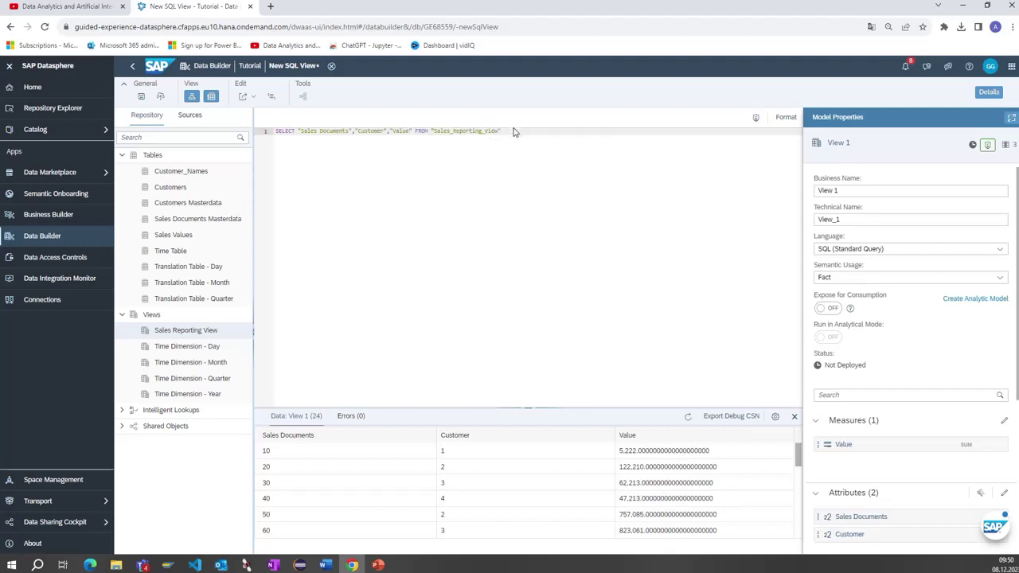
Add WHERE "Customer" = '1' to the query and refresh the preview to five rows
key("Return")
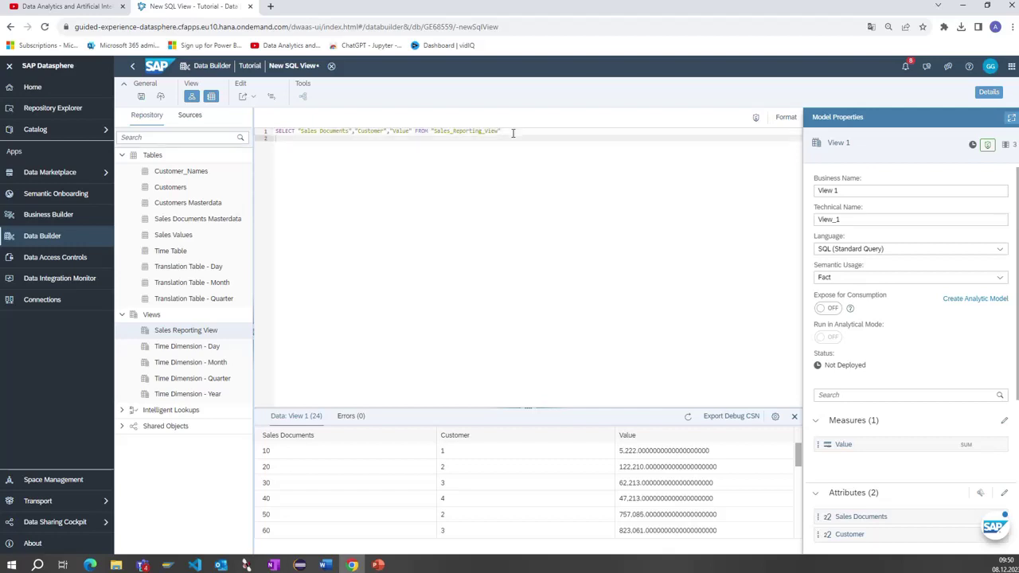
type("WHERE \"Cus")
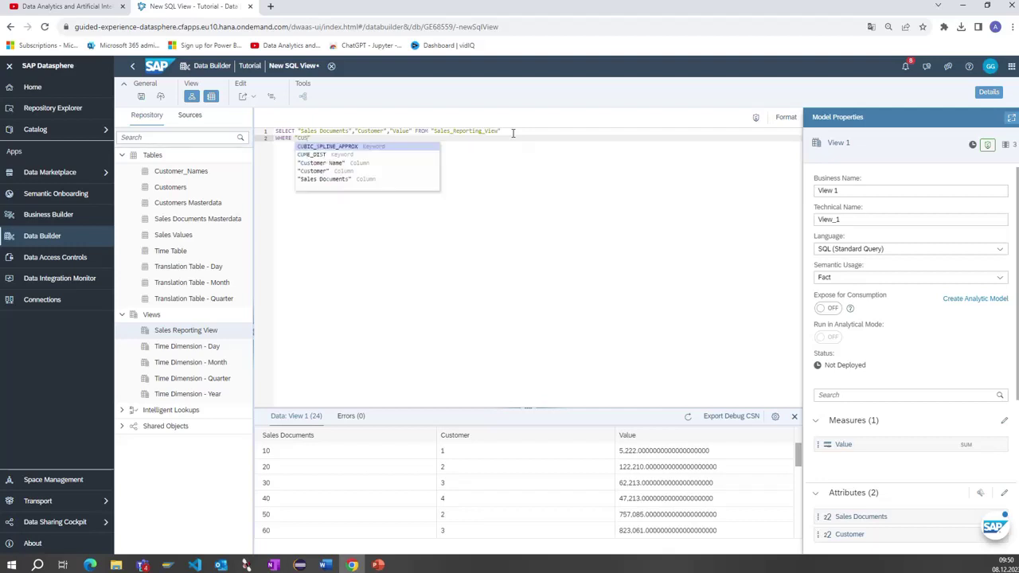
key("BackSpace")
key("BackSpace")
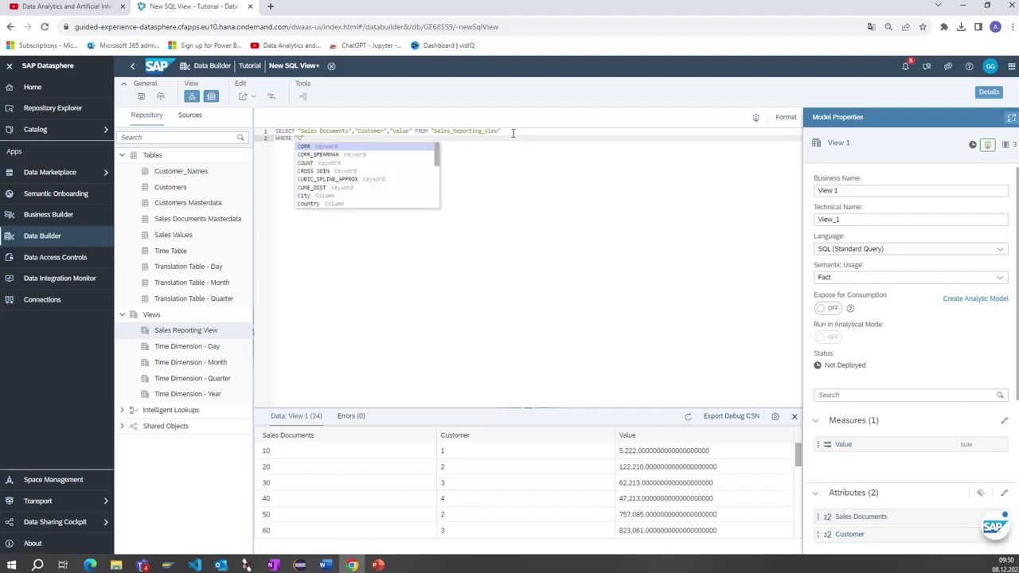
scroll(361, 188, "down", 2)
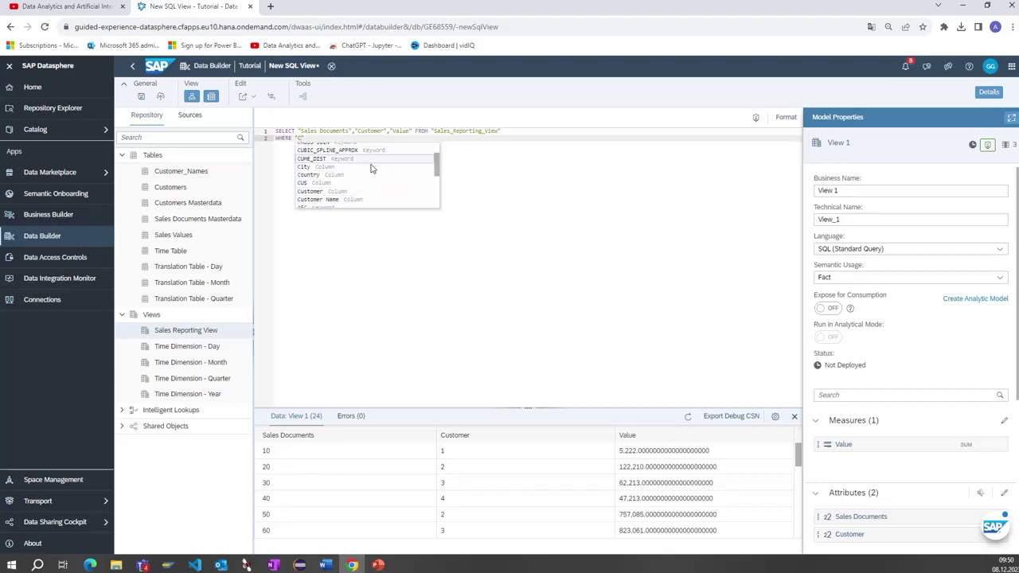
left_click(344, 192)
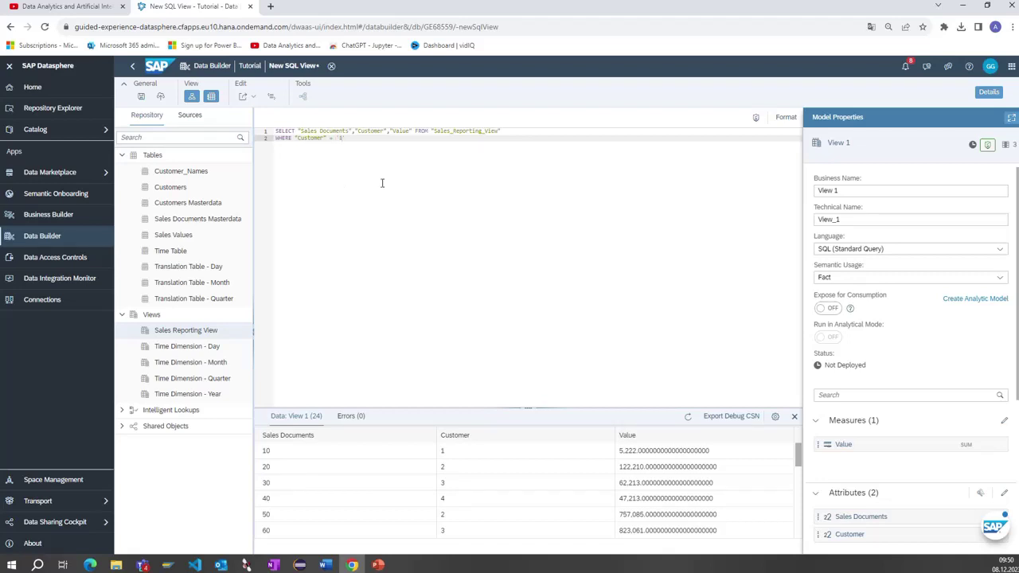
left_click(689, 417)
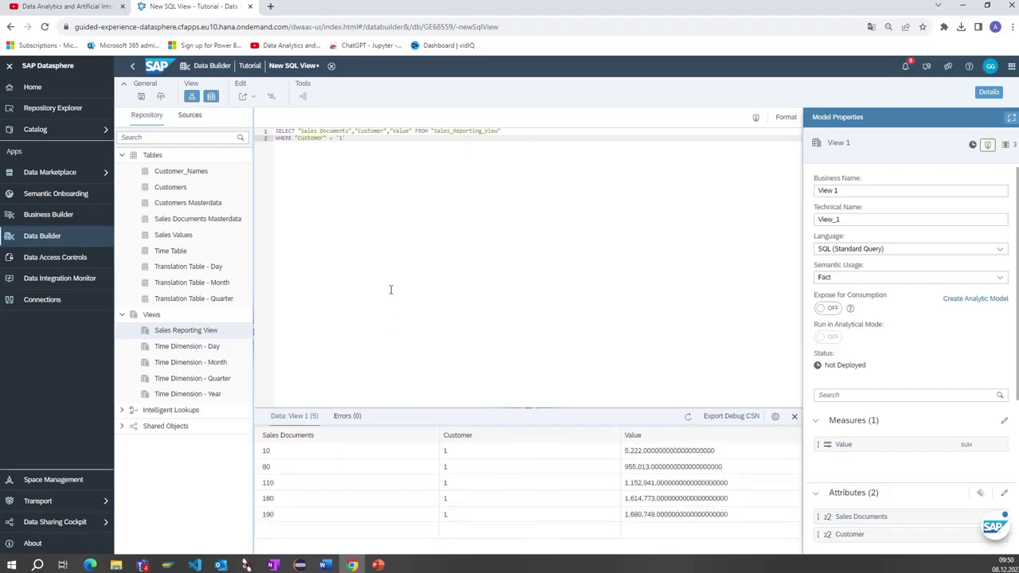
Change the column list to "Customer", SUM("Value"), dropping Sales Documents
left_click(390, 132)
type("SUM(")
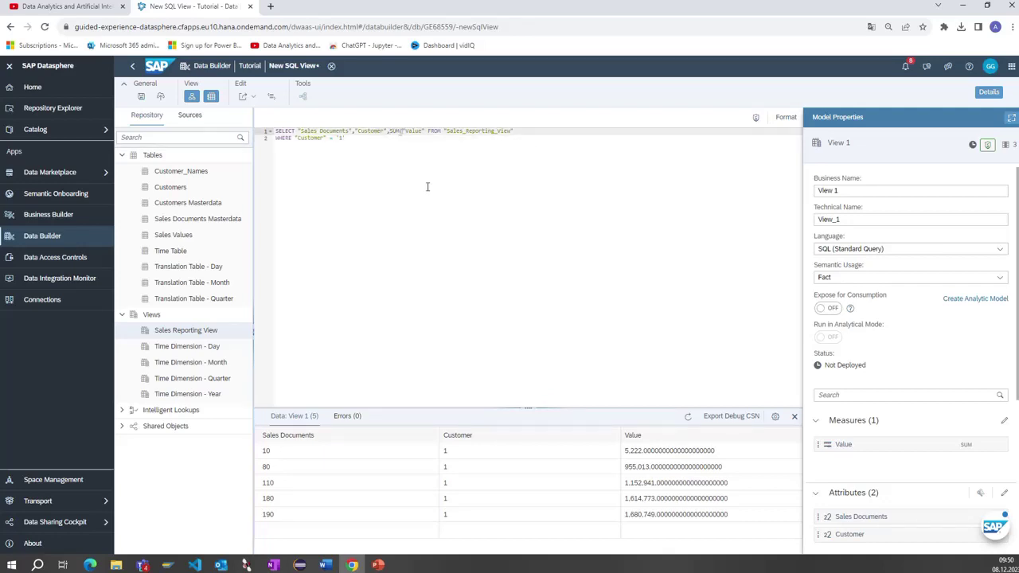
left_click(425, 131)
key("ctrl+space")
key("Escape")
type(")")
key("ctrl+space")
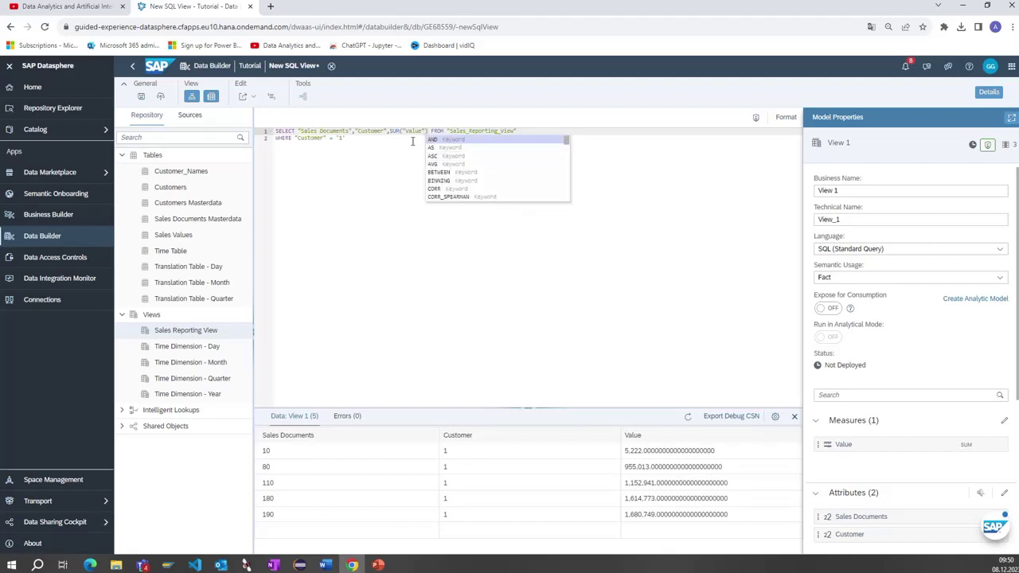
left_click(357, 133)
key("BackSpace")
key("BackSpace")
key("BackSpace")
key("BackSpace")
key("BackSpace")
key("BackSpace")
key("BackSpace")
key("BackSpace")
key("BackSpace")
key("BackSpace")
key("BackSpace")
key("BackSpace")
key("BackSpace")
key("BackSpace")
key("BackSpace")
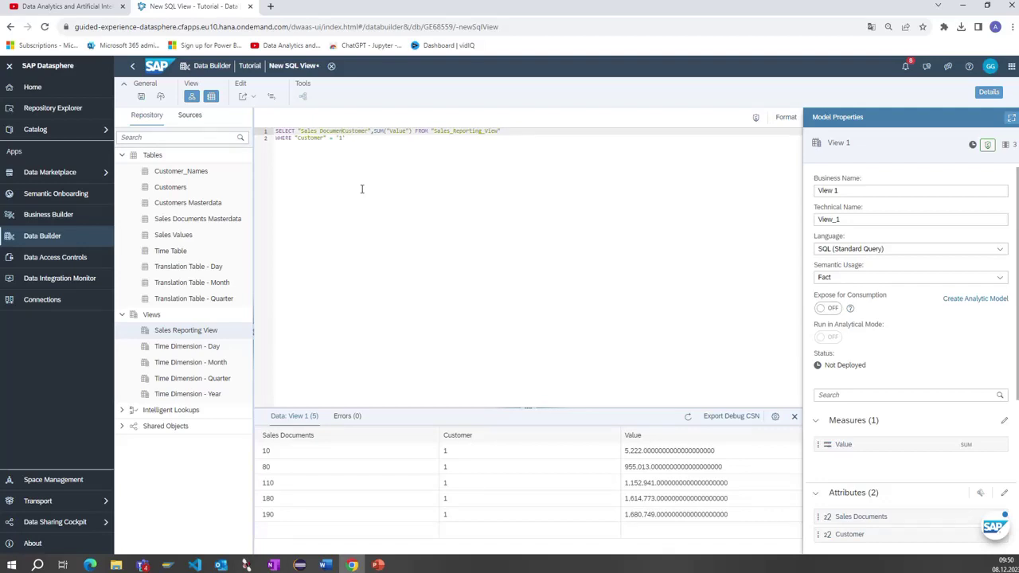
key("BackSpace")
key("BackSpace")
key("BackSpace")
key("BackSpace")
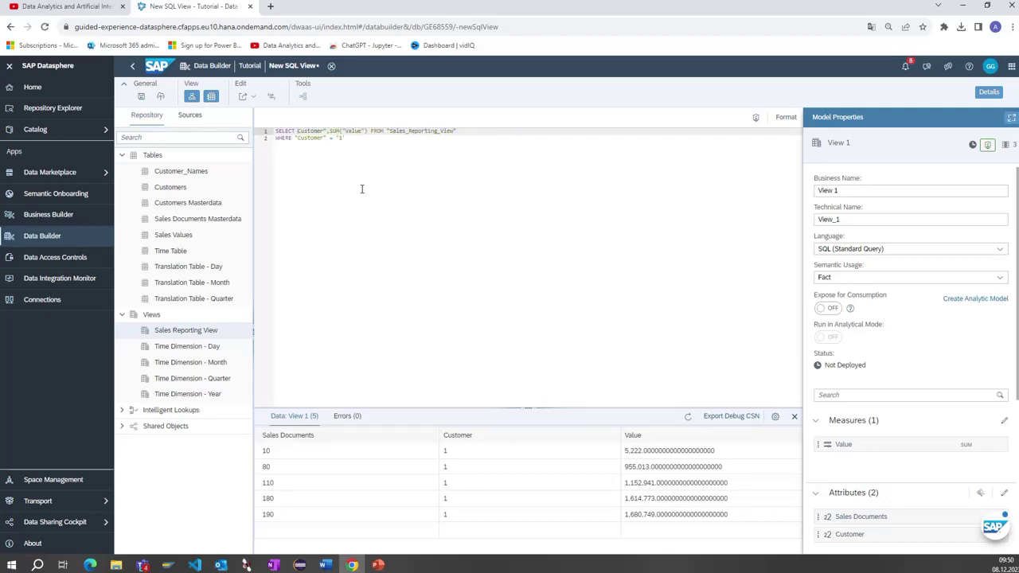
type("\"")
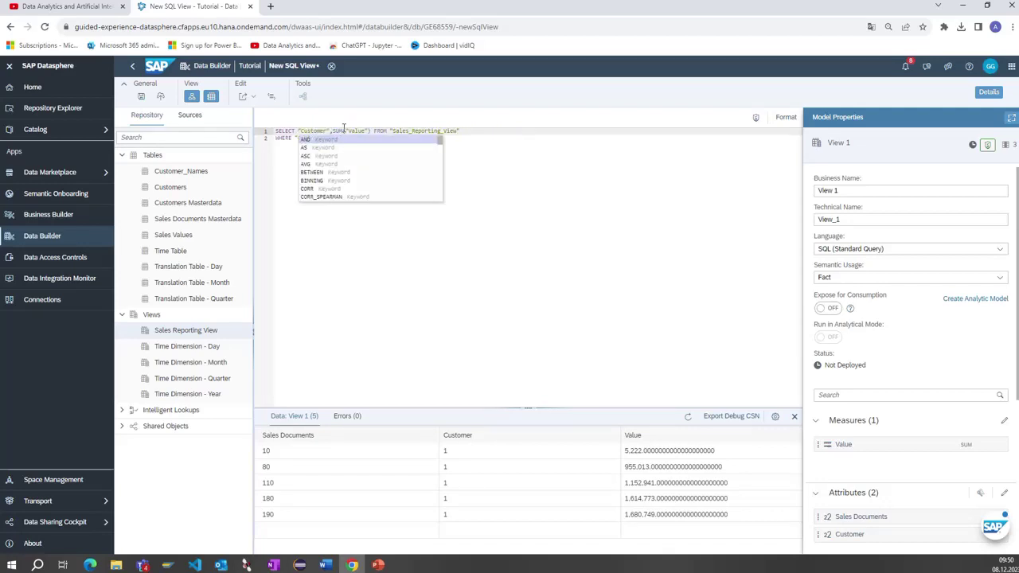
left_click(357, 130)
Add GROUP BY "Customer" after the WHERE clause and refresh the preview to one summed row
left_click(347, 138)
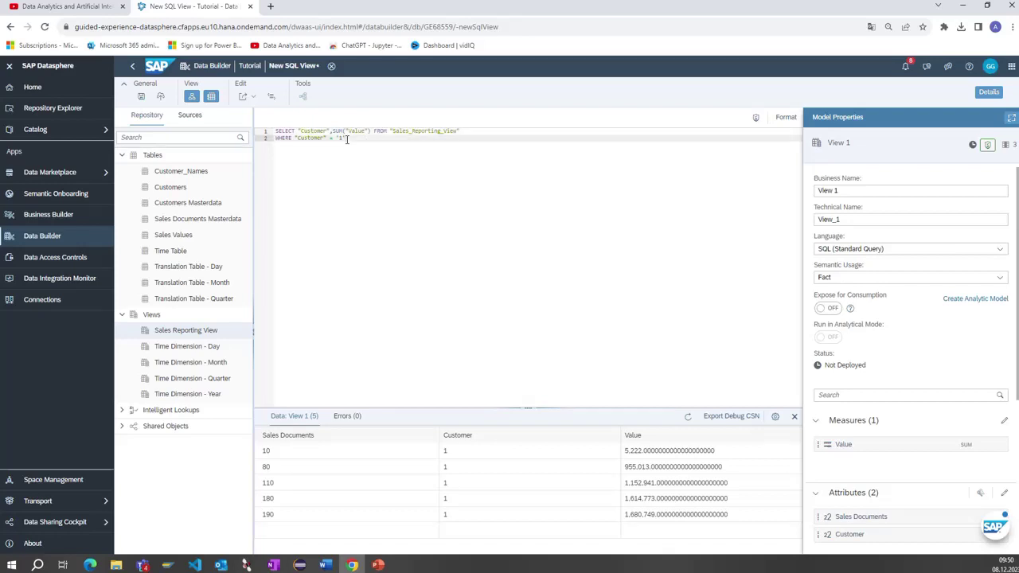
key("Return")
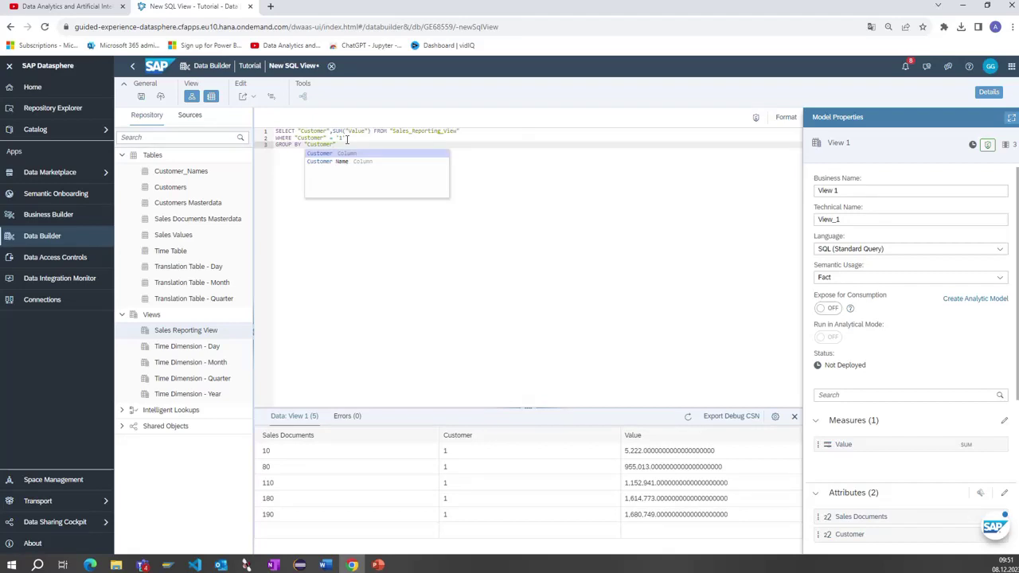
left_click(348, 131)
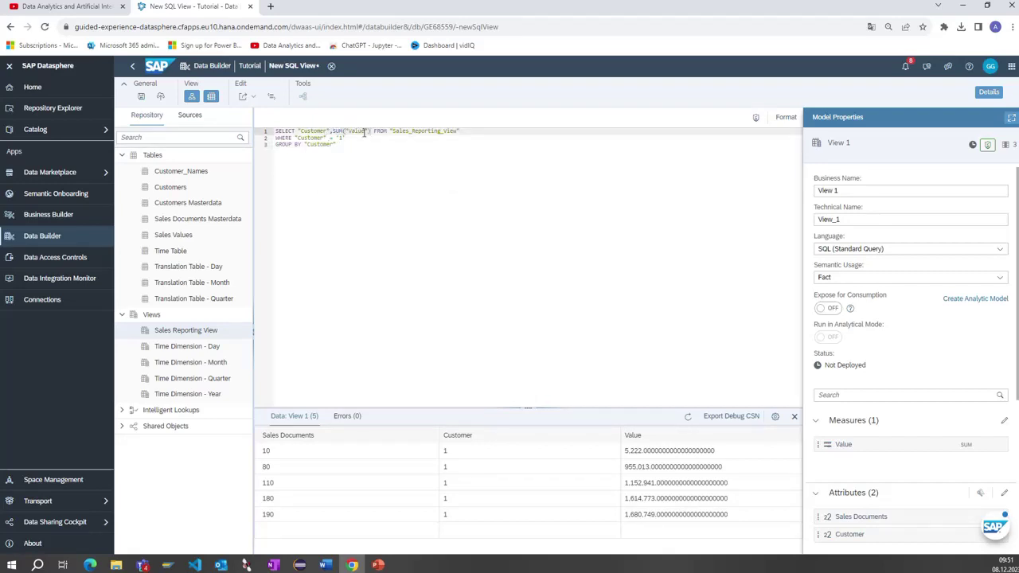
left_click(332, 146)
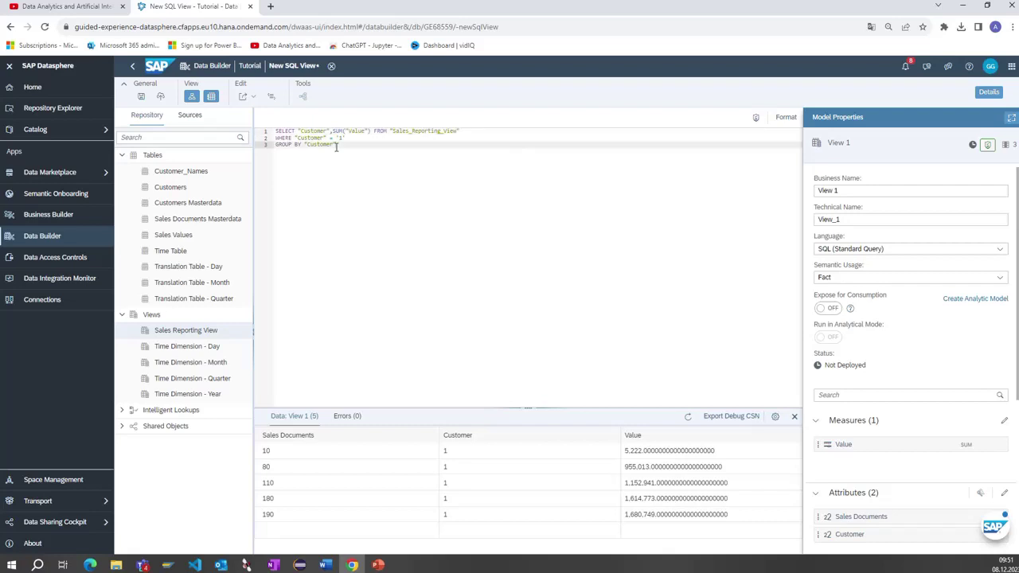
left_click(688, 419)
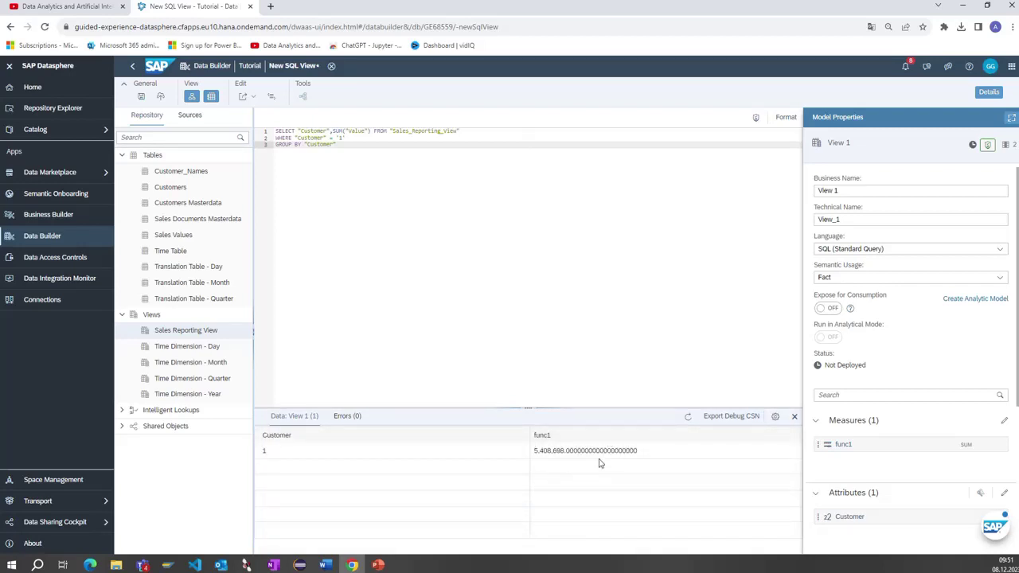
Add the alias AS 'Sales' after SUM("Value") and refresh the preview
left_click(375, 132)
type("AS  ")
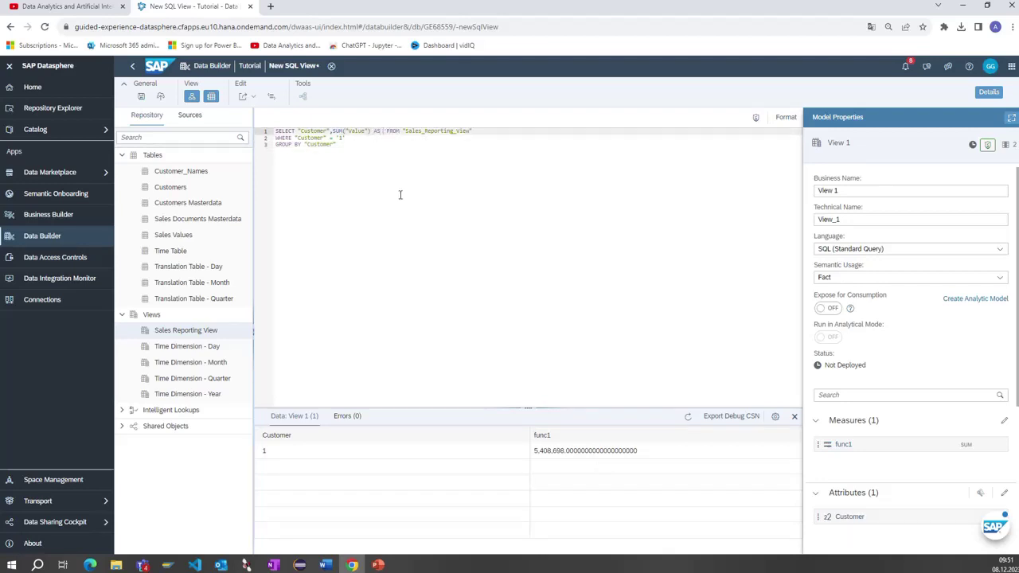
type("'Sales'")
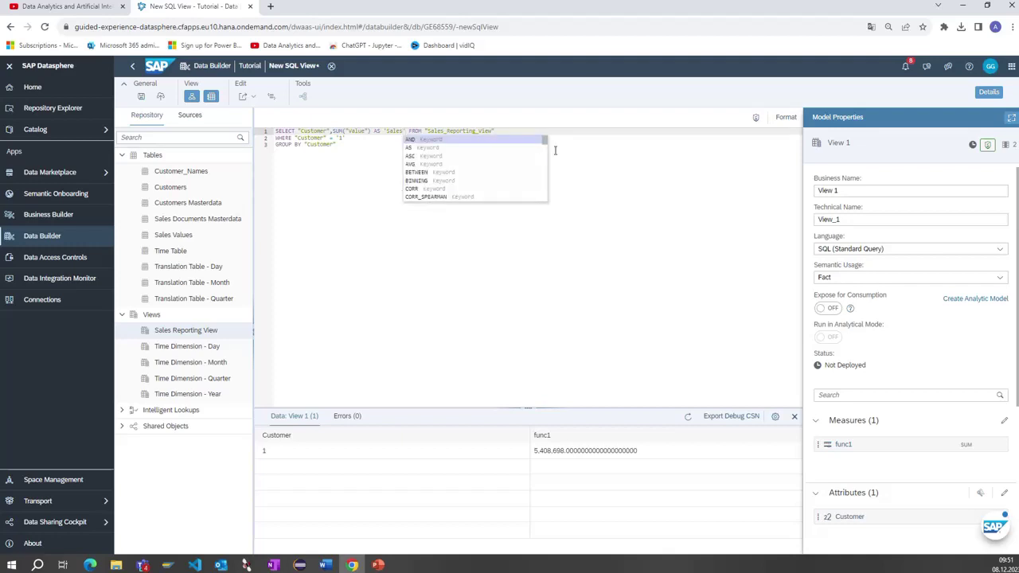
left_click(733, 135)
left_click(688, 416)
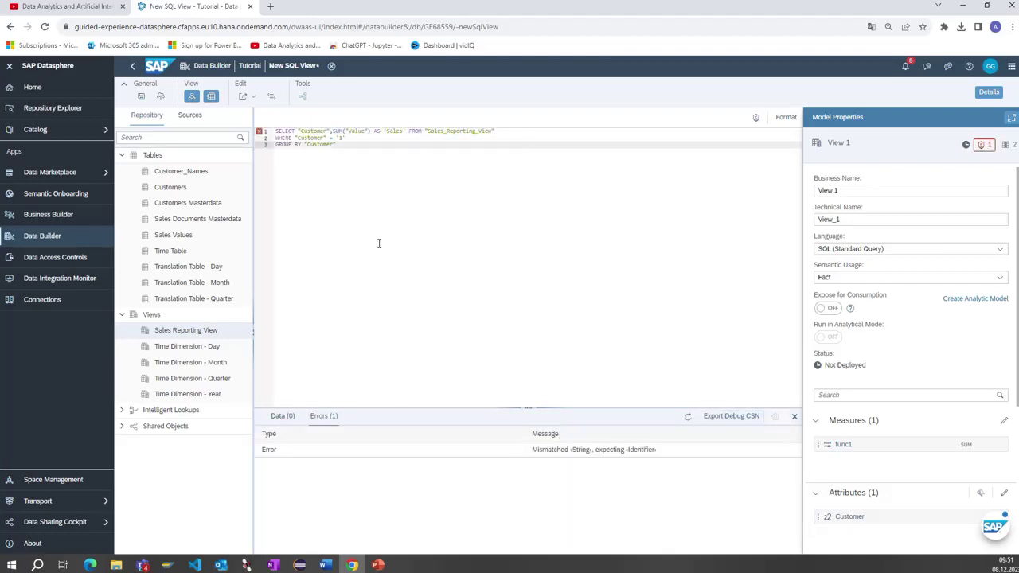
Change the Sales alias to double quotes to clear the syntax error, then start deployment
left_click(390, 131)
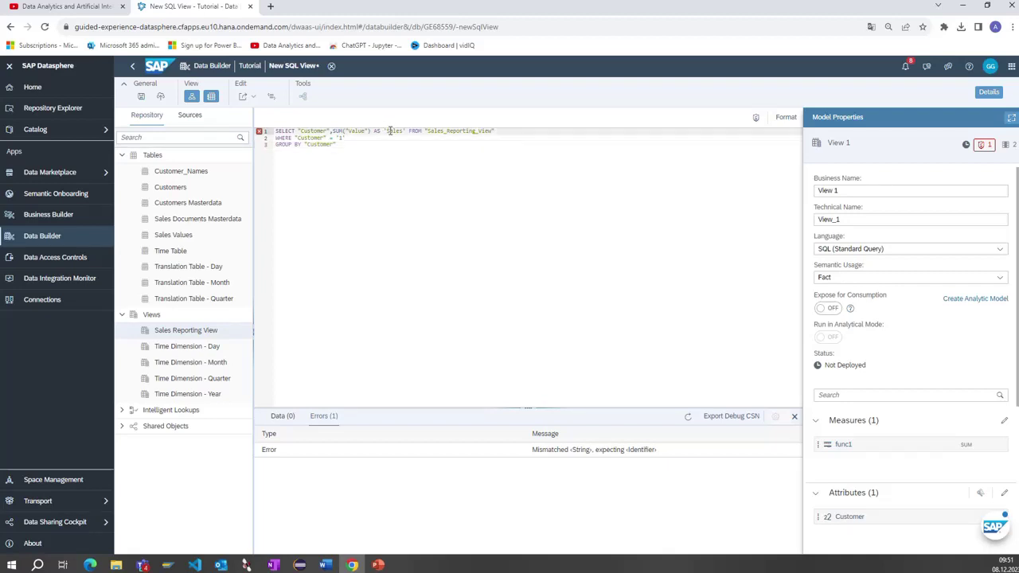
key("BackSpace")
type("\"@@")
key("BackSpace")
key("BackSpace")
key("ctrl+space")
key("BackSpace")
type("\"")
left_click(688, 416)
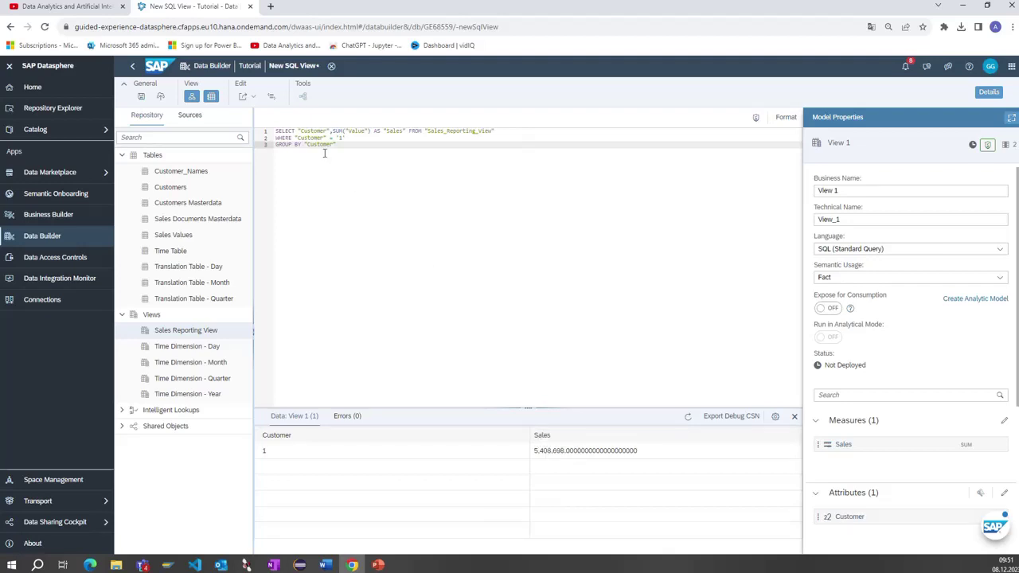
left_click(160, 96)
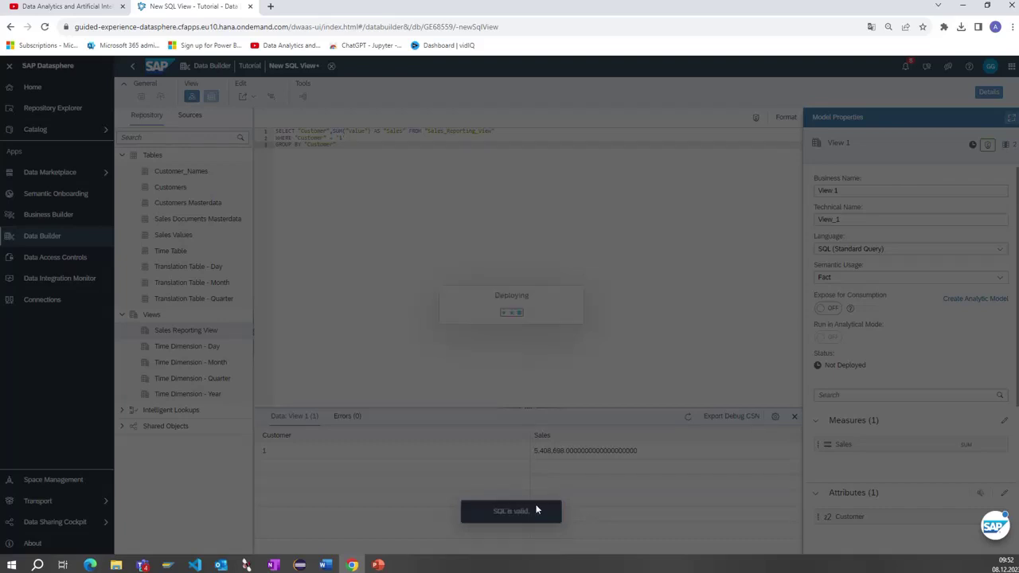
Replace the Business Name with 'Sales Reporing SQL View' and save the view
triple_click(466, 294)
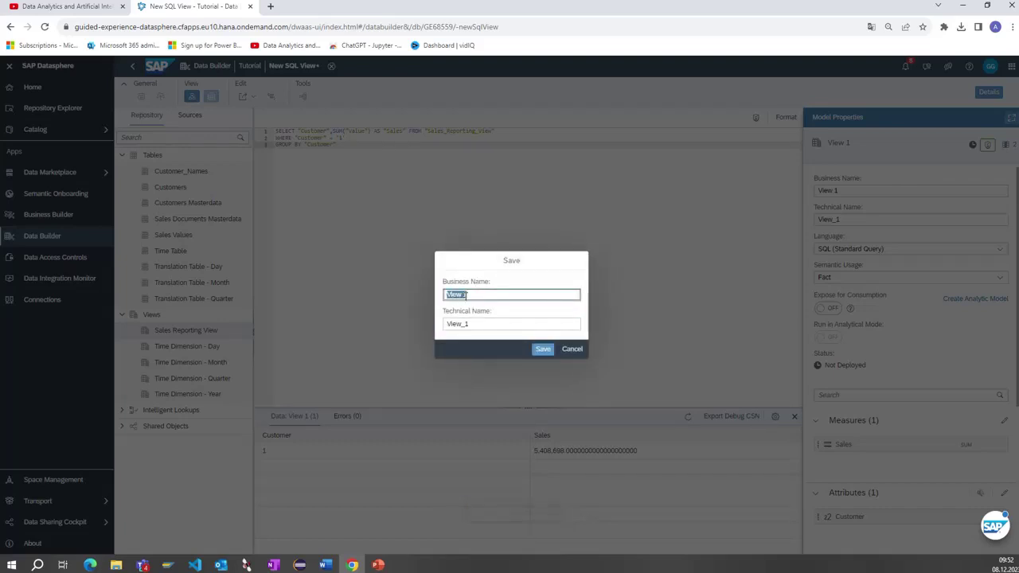
type("S")
type("ales Reporing SQL")
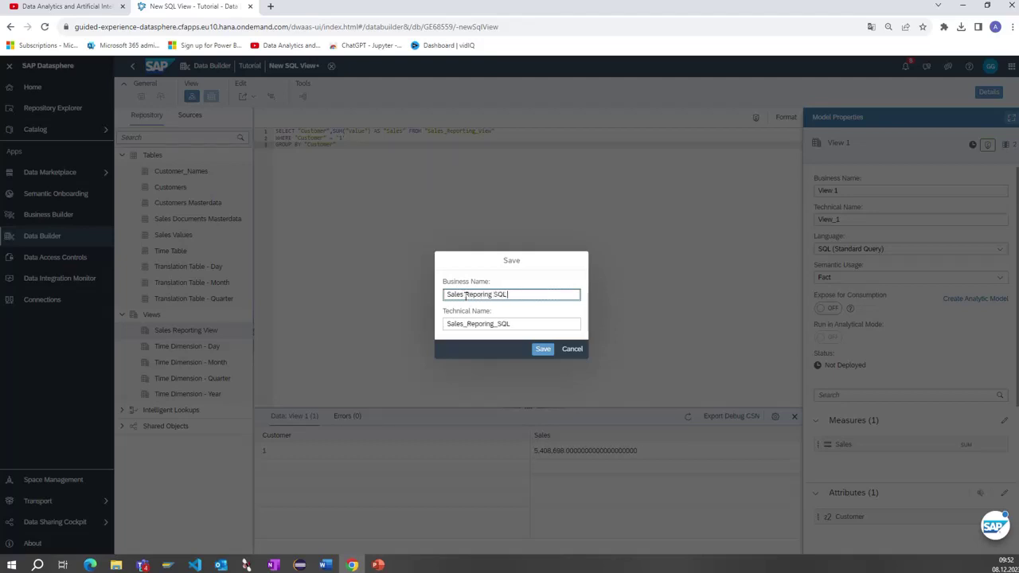
type(" View")
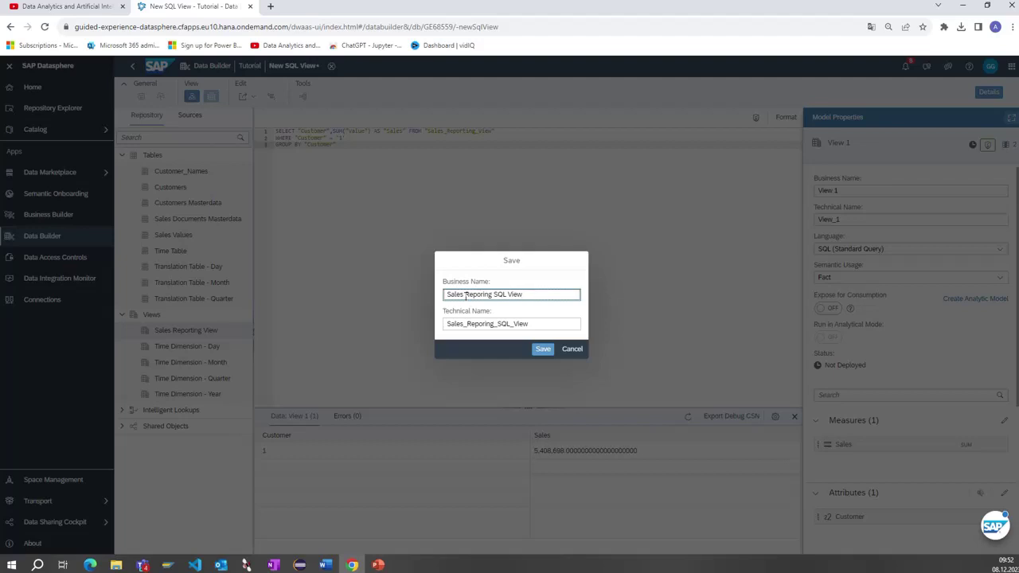
left_click(542, 349)
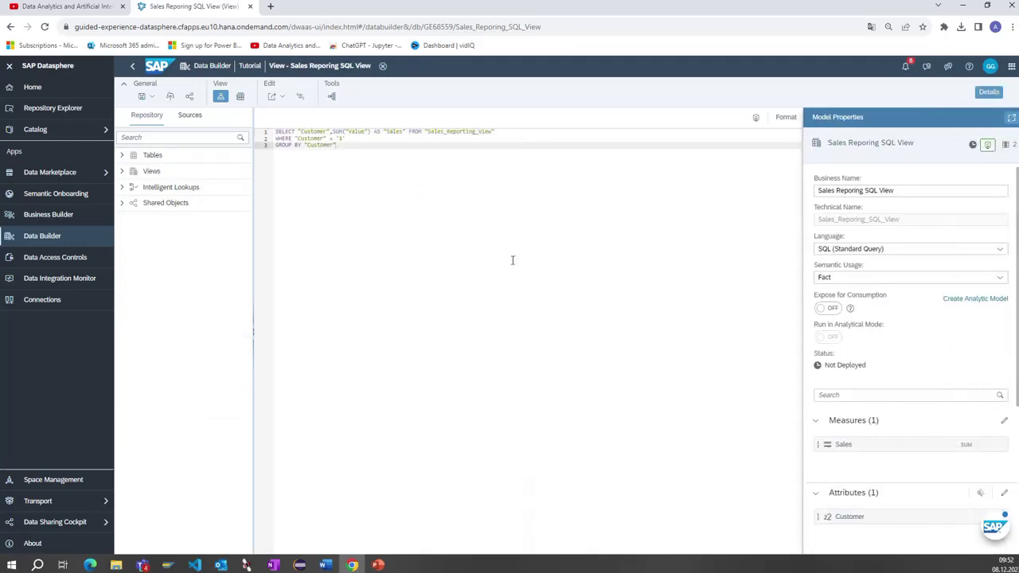
Set Semantic Usage to Analytical Dataset (deprecated), enable Expose for Consumption, and deploy
left_click(852, 278)
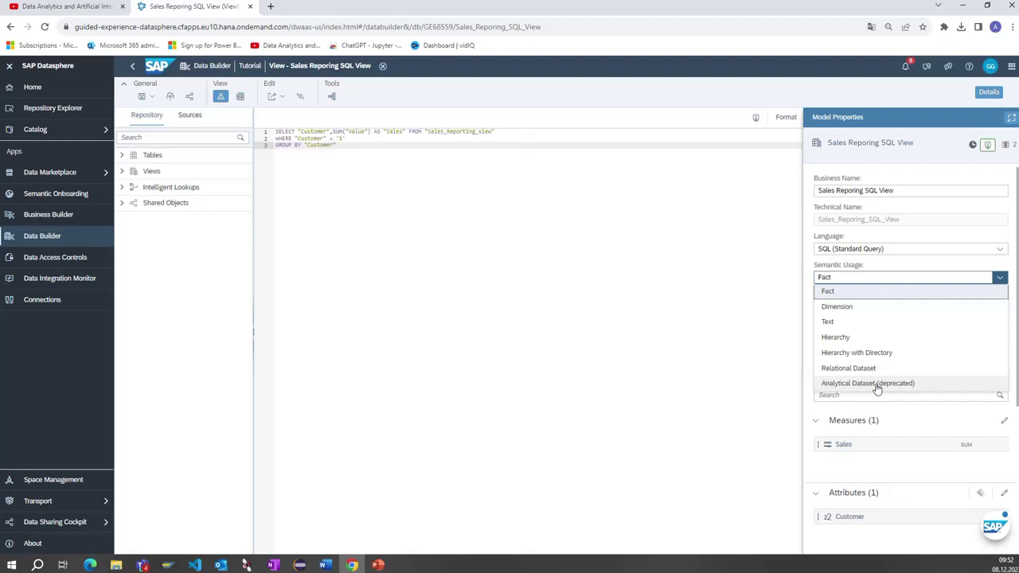
left_click(876, 384)
left_click(834, 309)
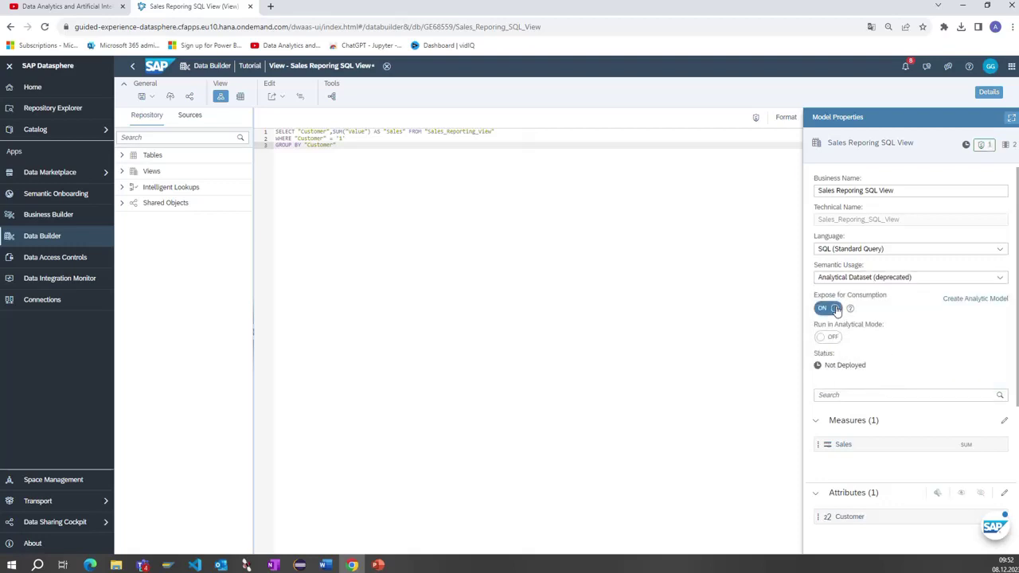
scroll(908, 385, "down", 1)
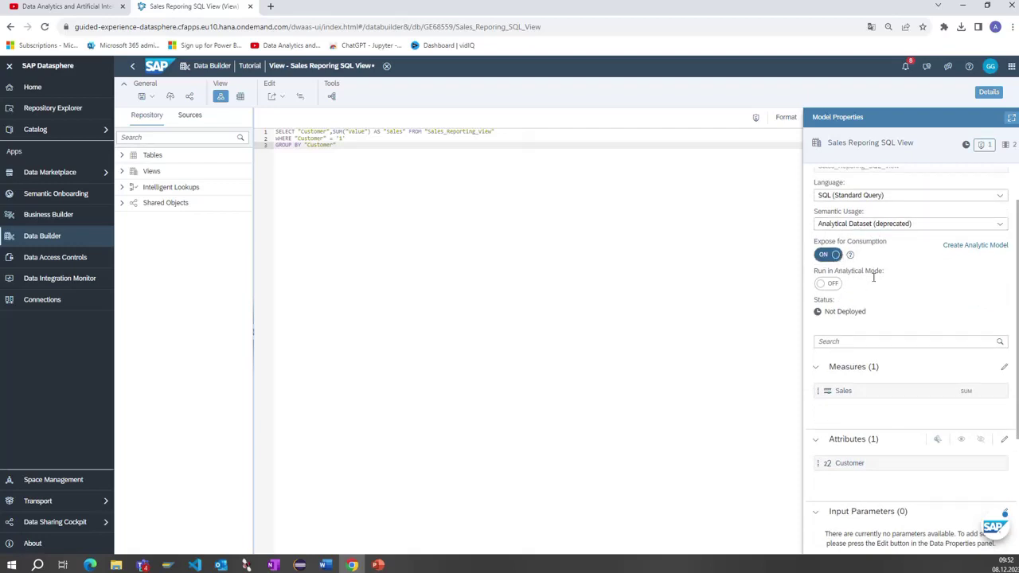
left_click(170, 96)
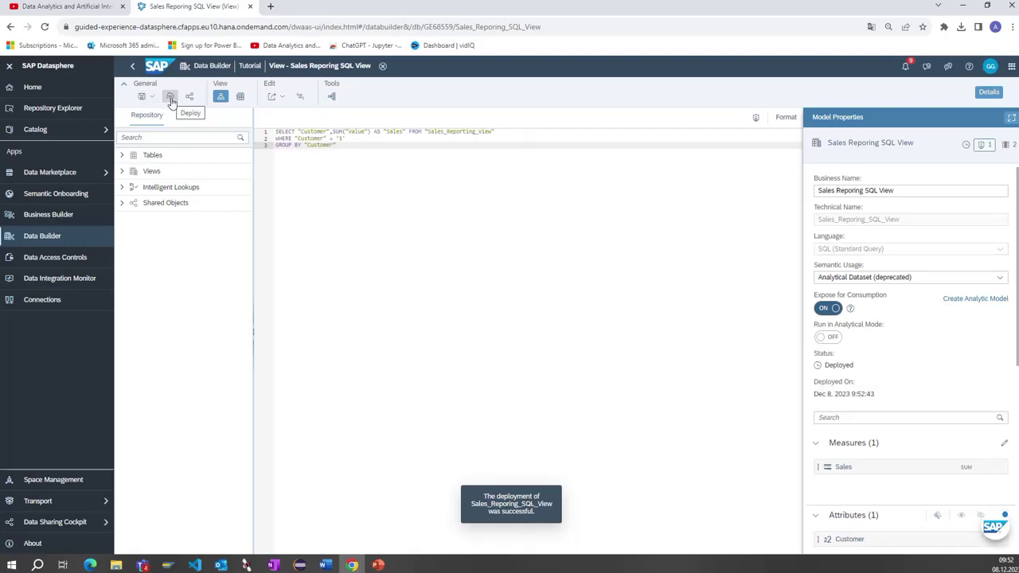
left_click(171, 97)
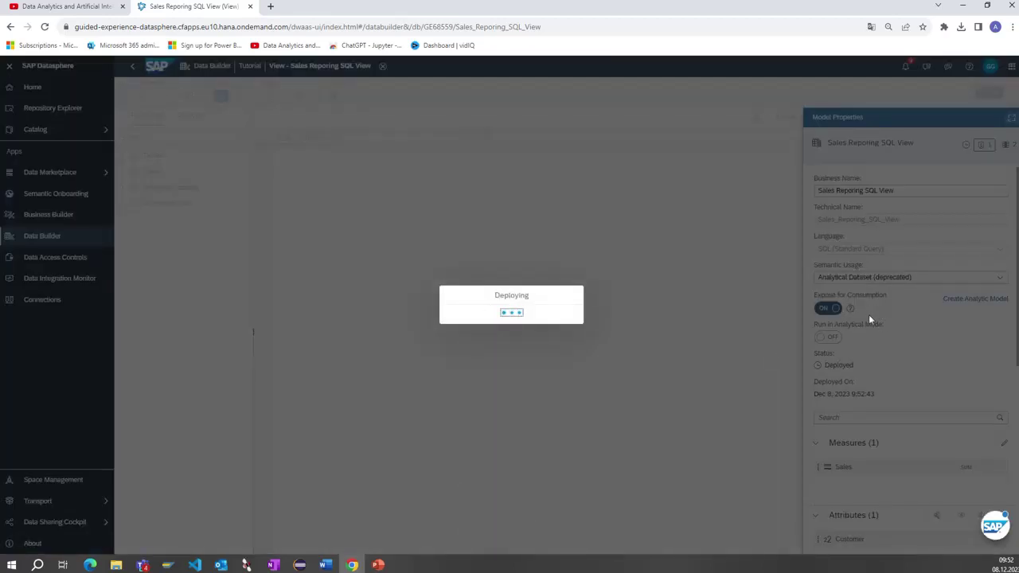
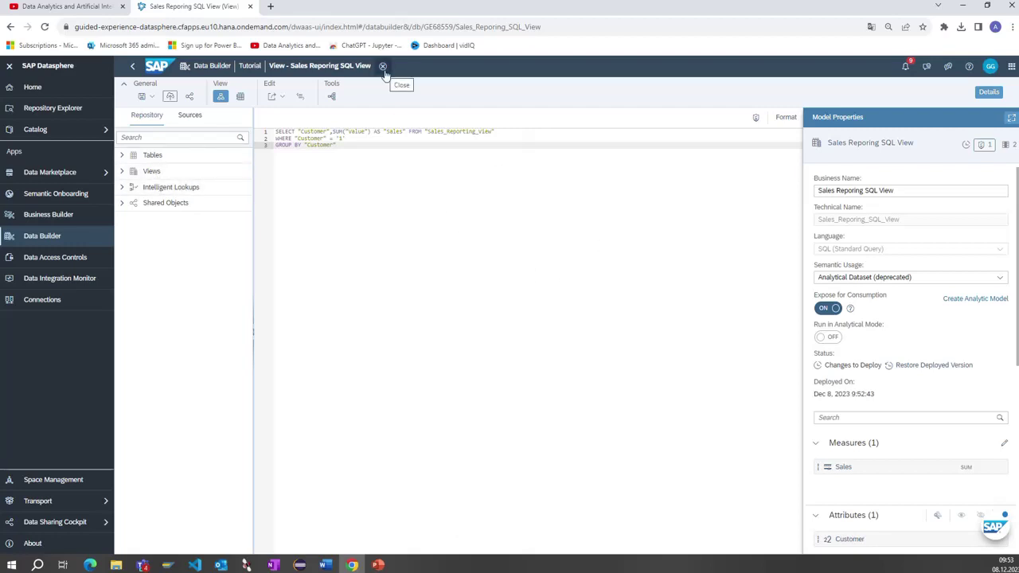
Close Sales_Reporing_SQL_View and begin an empty entity-relationship model in the Data Builder
left_click(383, 67)
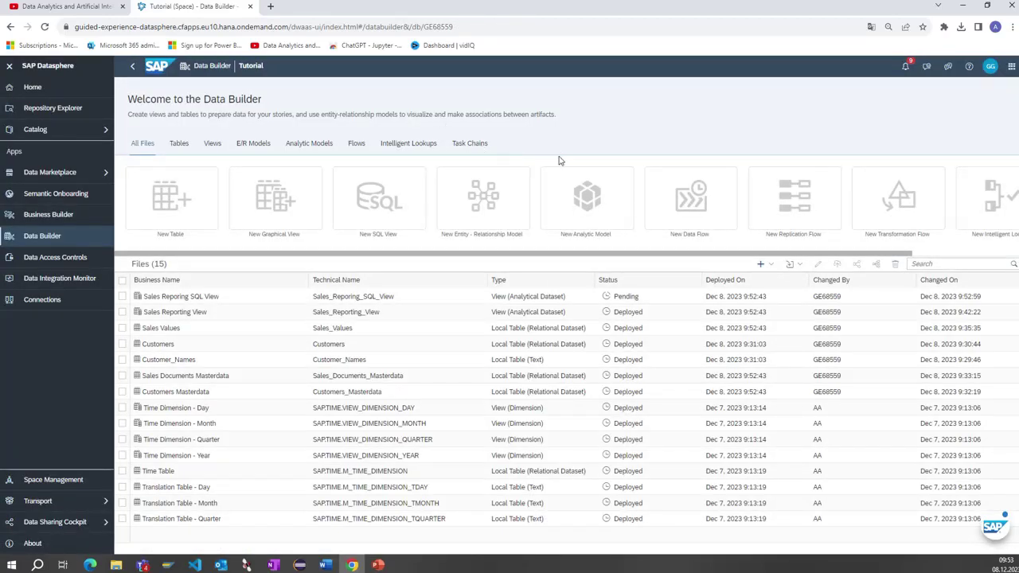
left_click(488, 195)
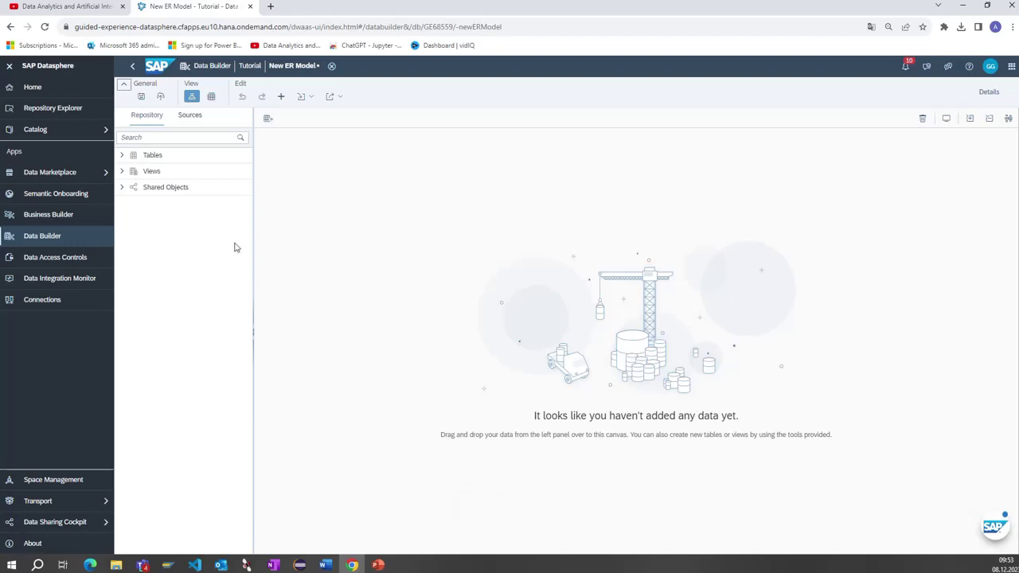
Place the Sales Values table on the ER canvas with Sales Documents Masterdata beside it
left_click(122, 156)
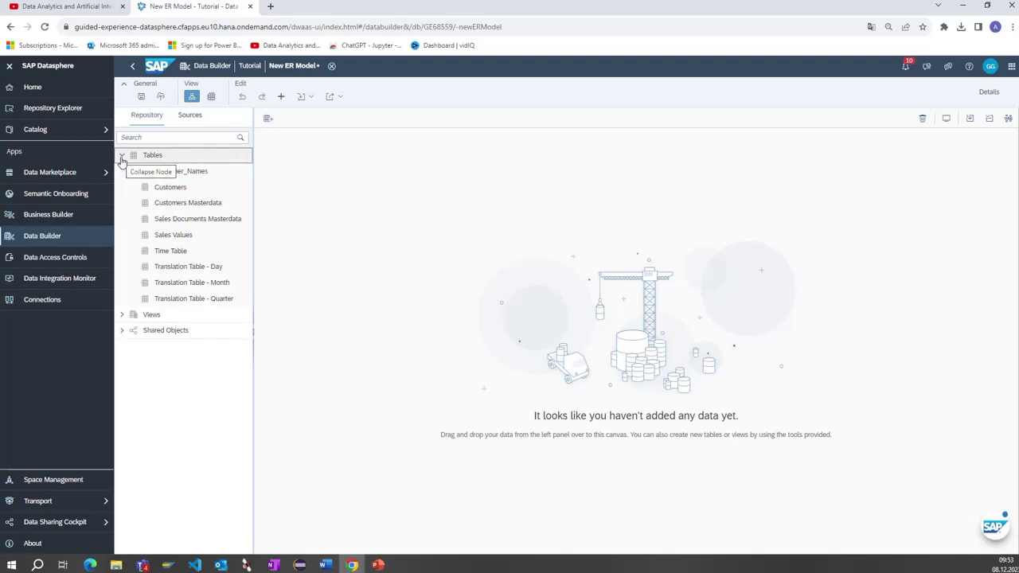
left_click(187, 236)
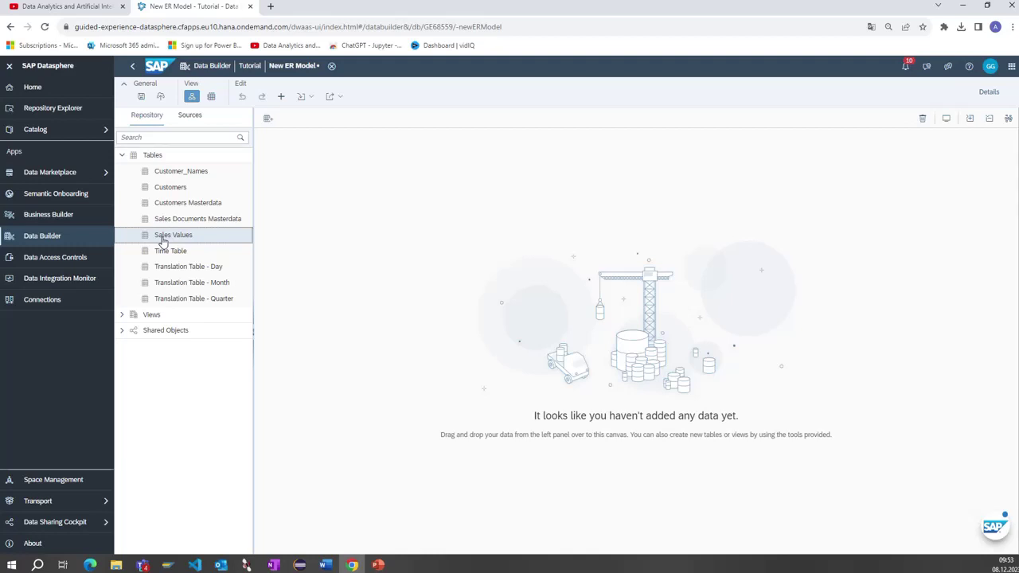
left_click_drag(162, 241, 477, 289)
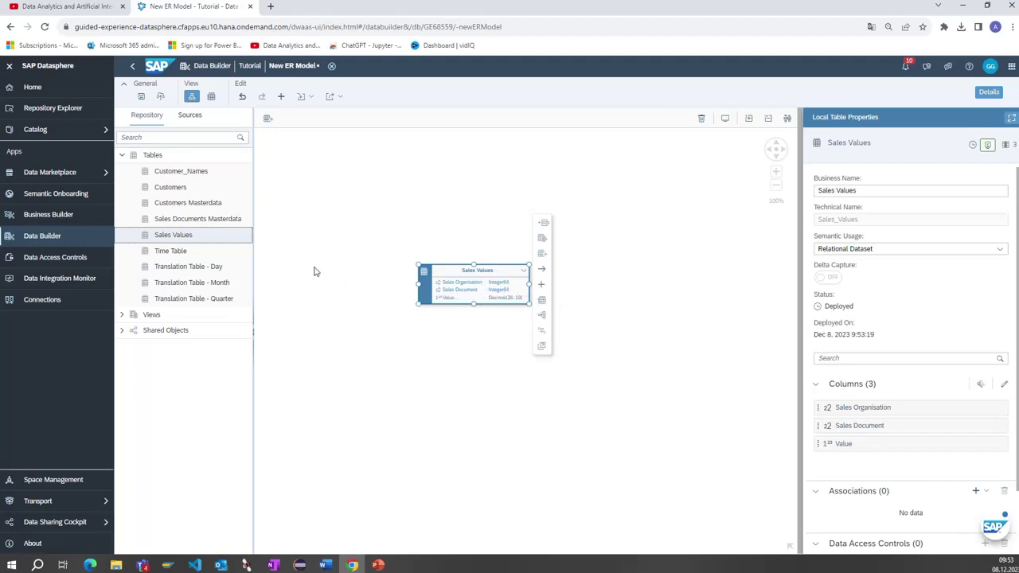
left_click(383, 281)
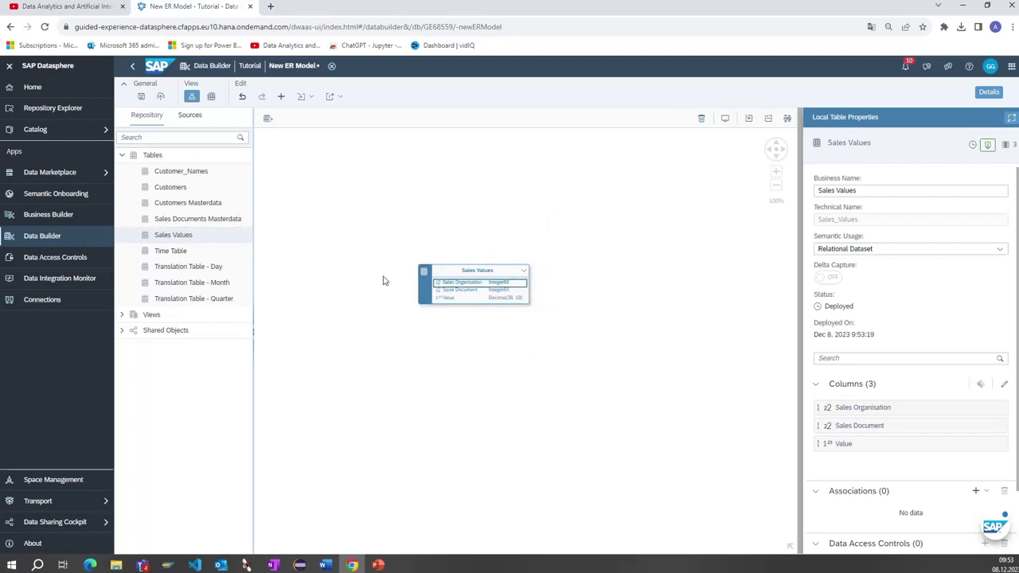
left_click_drag(496, 276, 423, 283)
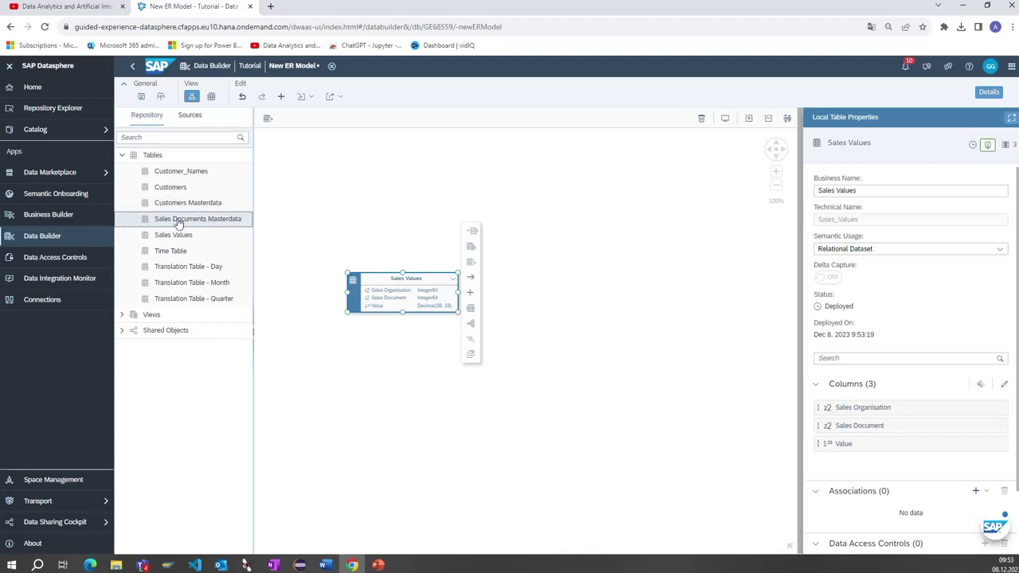
left_click_drag(184, 223, 555, 290)
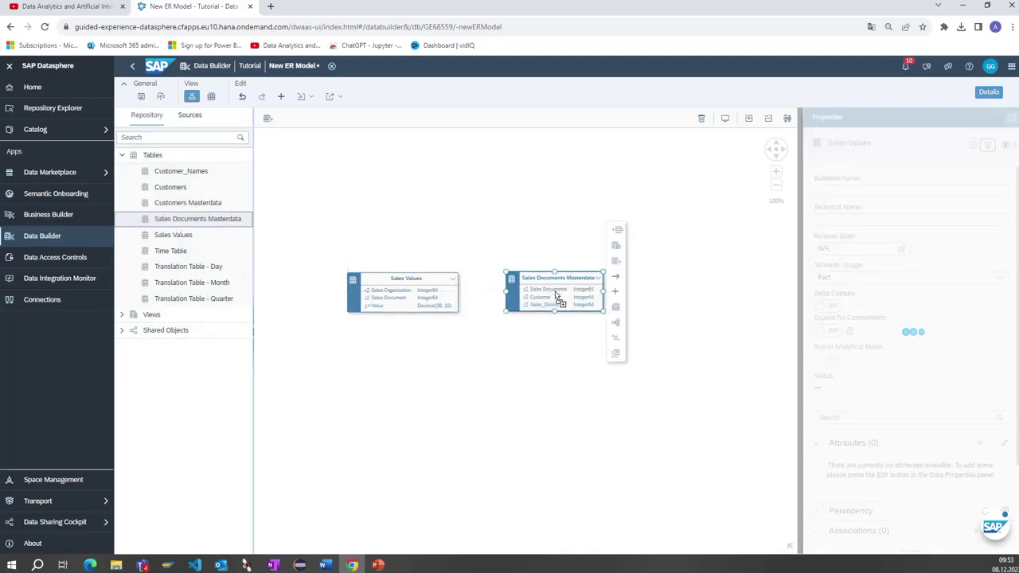
left_click(430, 287)
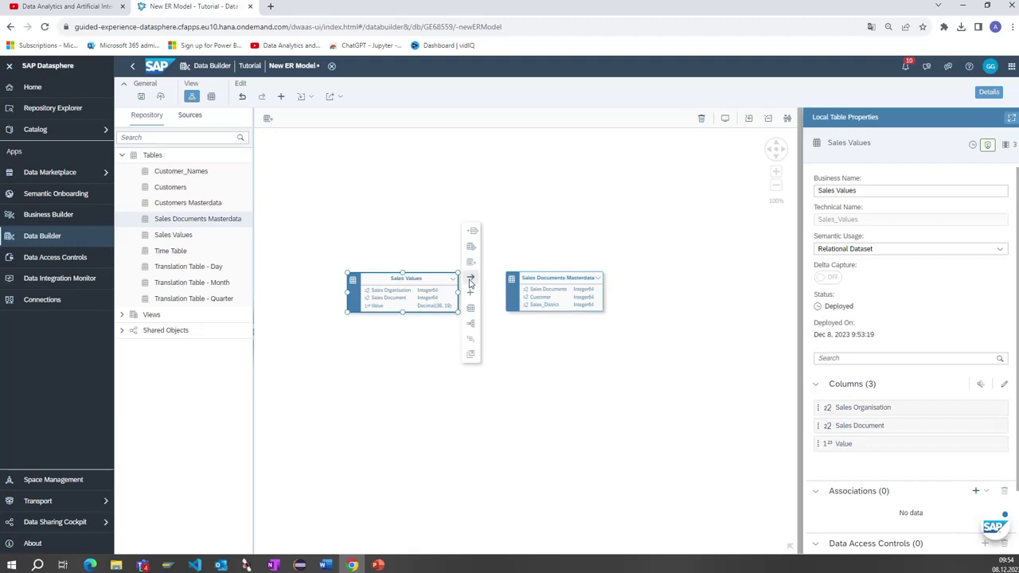
Associate Sales Values with Sales Documents Masterdata, mapping Sales Document to Sales Documents
left_click_drag(469, 281, 525, 286)
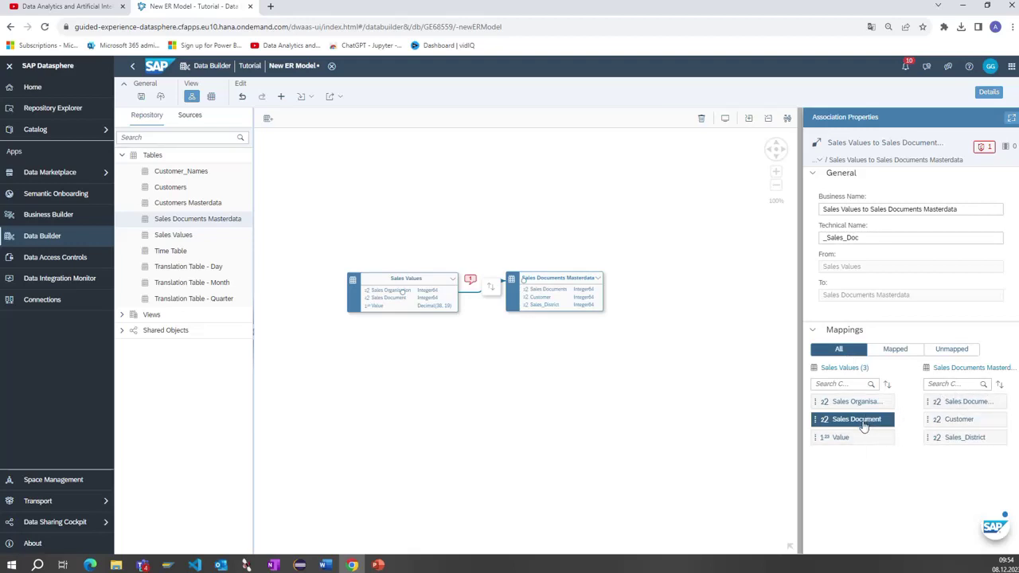
left_click_drag(864, 425, 933, 402)
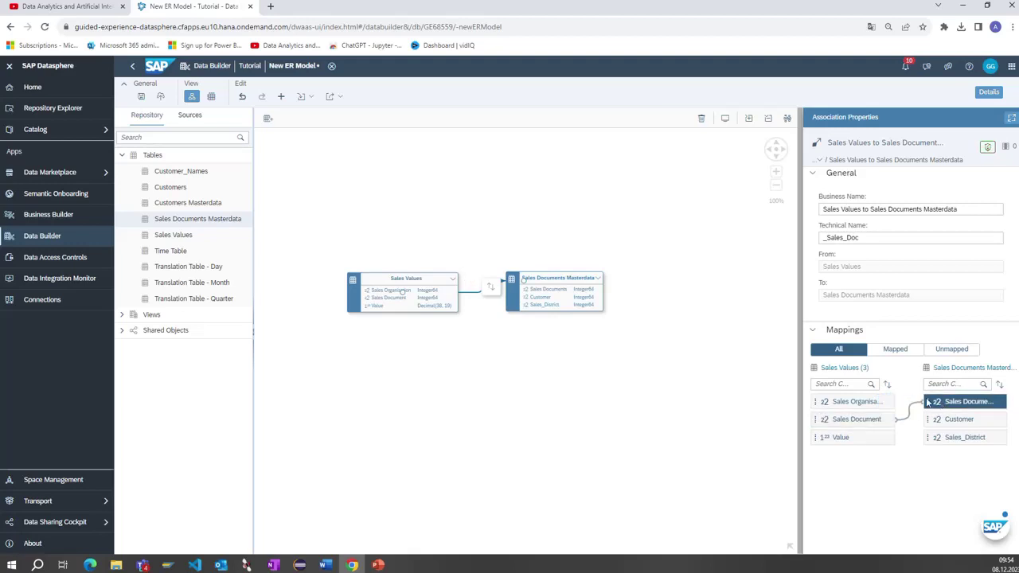
left_click(541, 297)
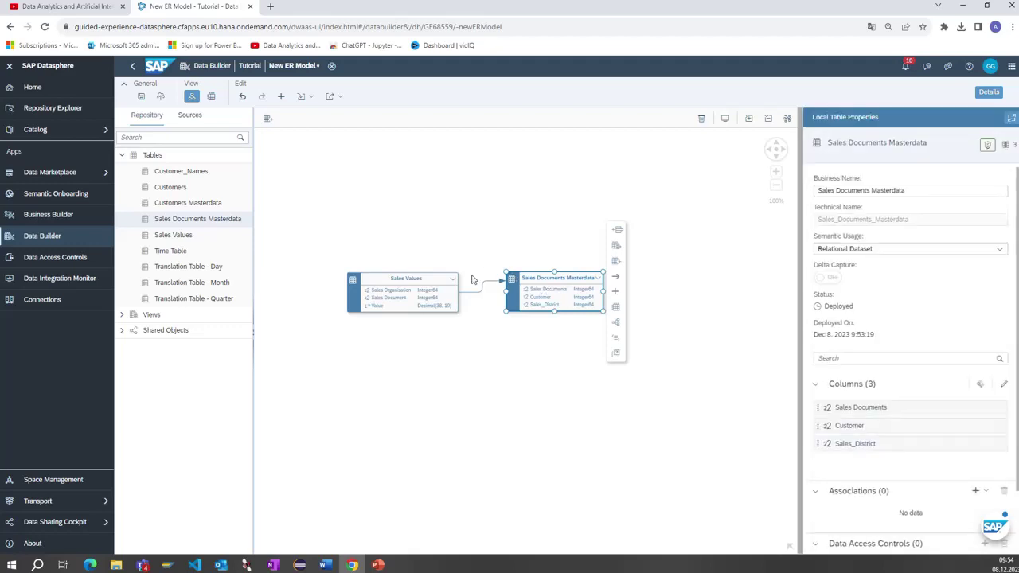
left_click(413, 296)
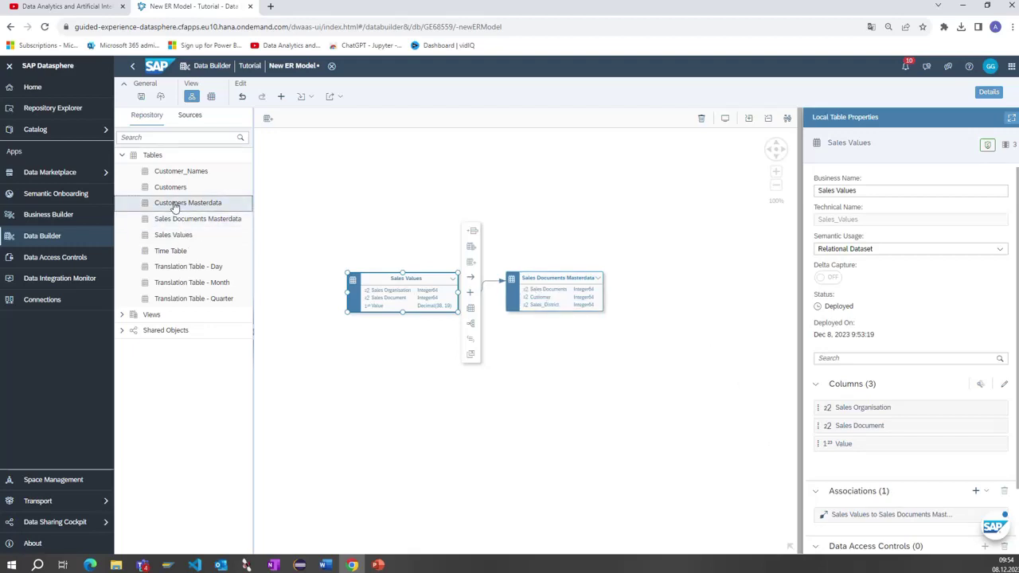
Add Customers Masterdata and associate Sales Documents Masterdata with it on Customer
left_click_drag(159, 205, 656, 288)
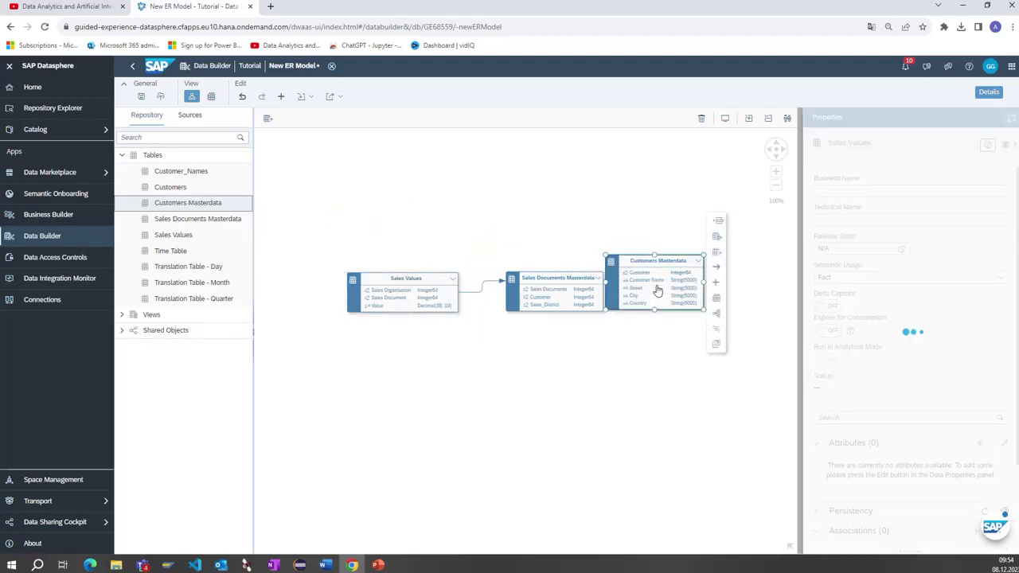
left_click(580, 280)
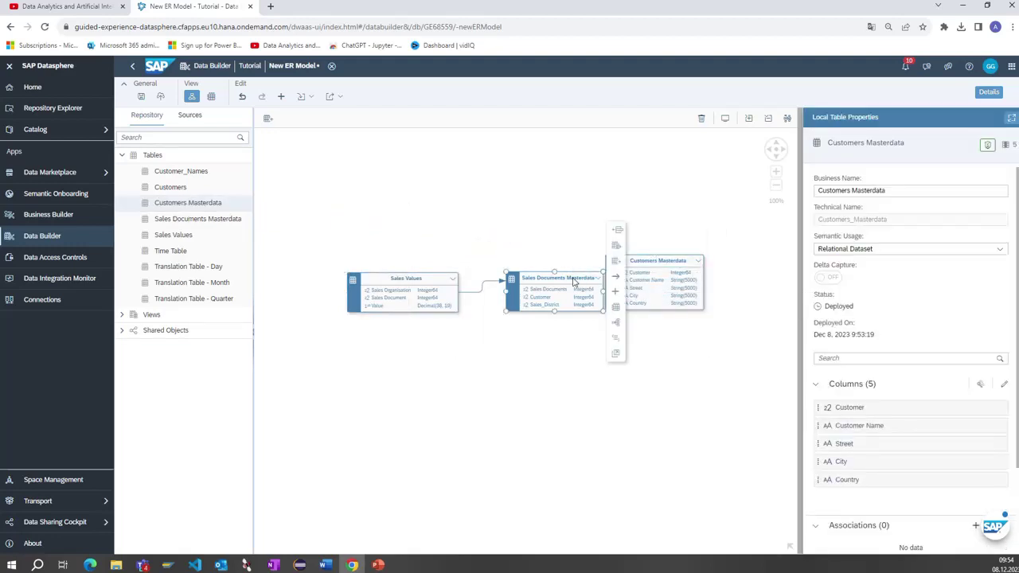
left_click_drag(552, 285, 536, 282)
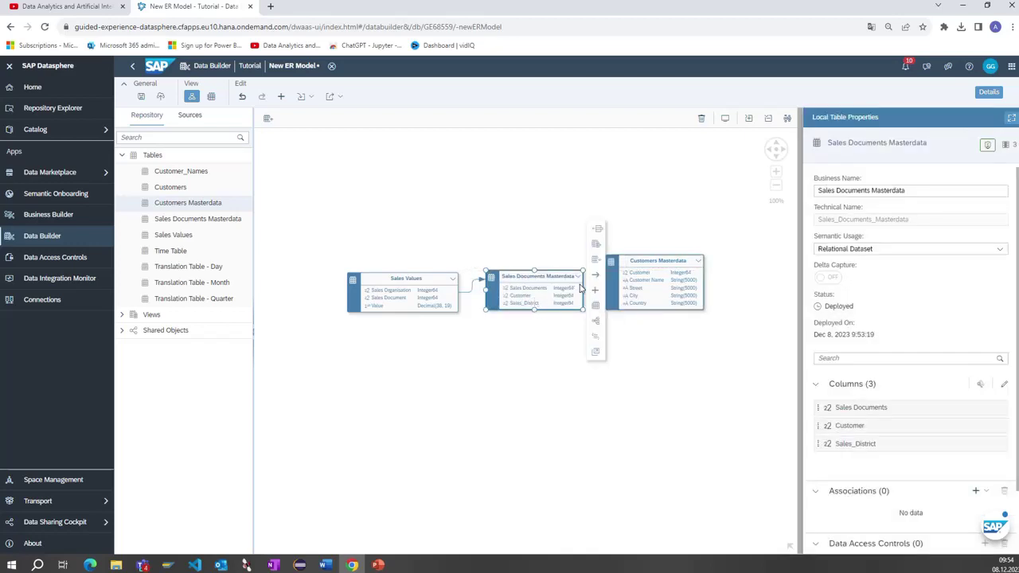
left_click_drag(595, 274, 630, 275)
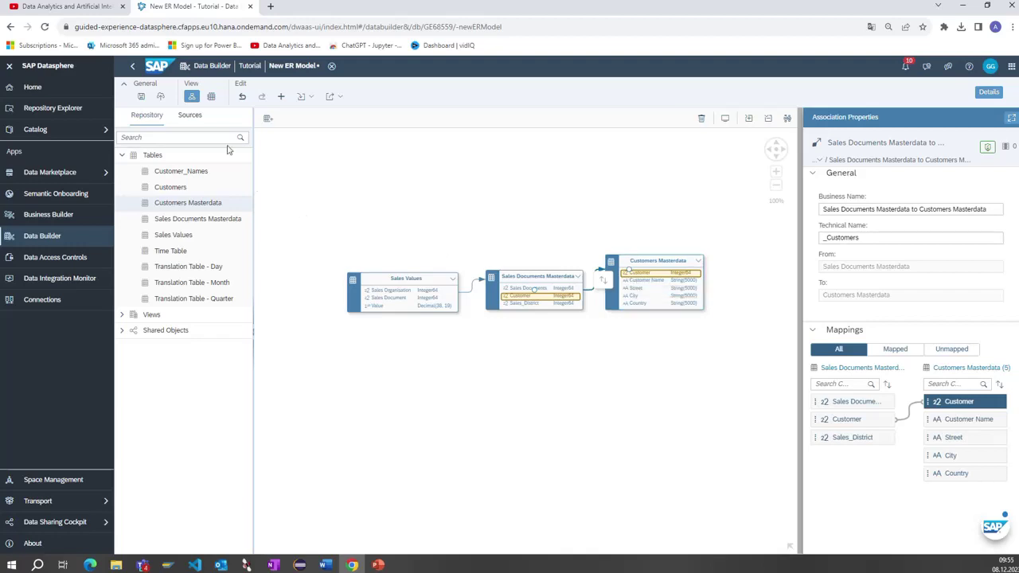
Save and deploy the ER model with business name 'Sales Reporting ER Model'
left_click(160, 97)
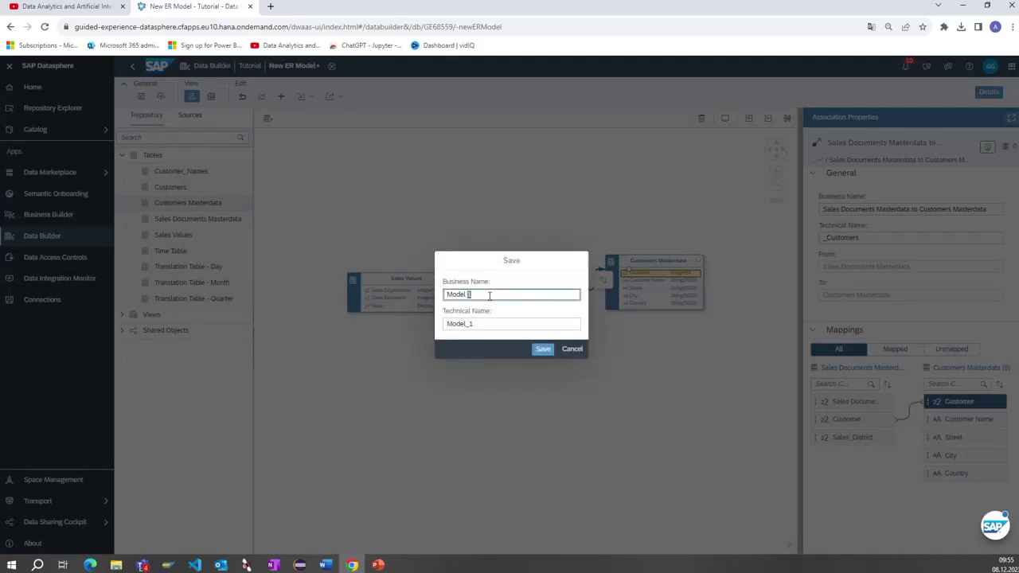
triple_click(492, 295)
type("Sales Reorting ER ")
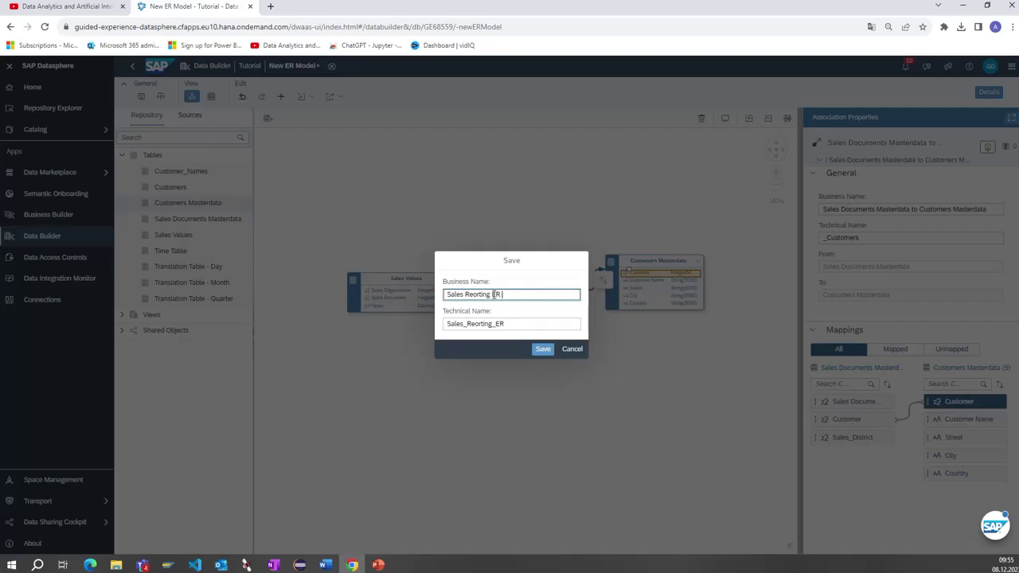
type("Model")
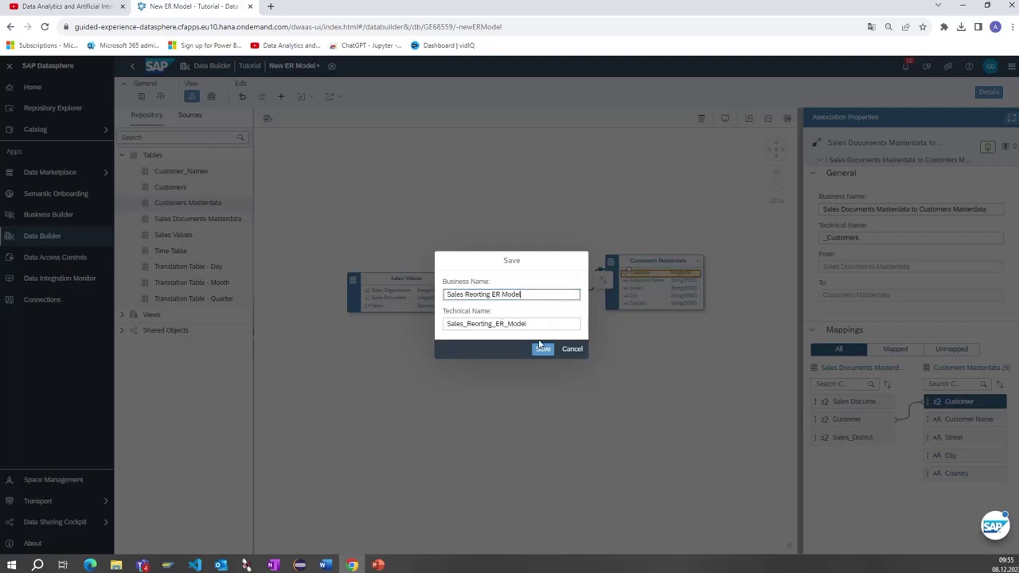
left_click(473, 295)
type("p")
left_click(546, 351)
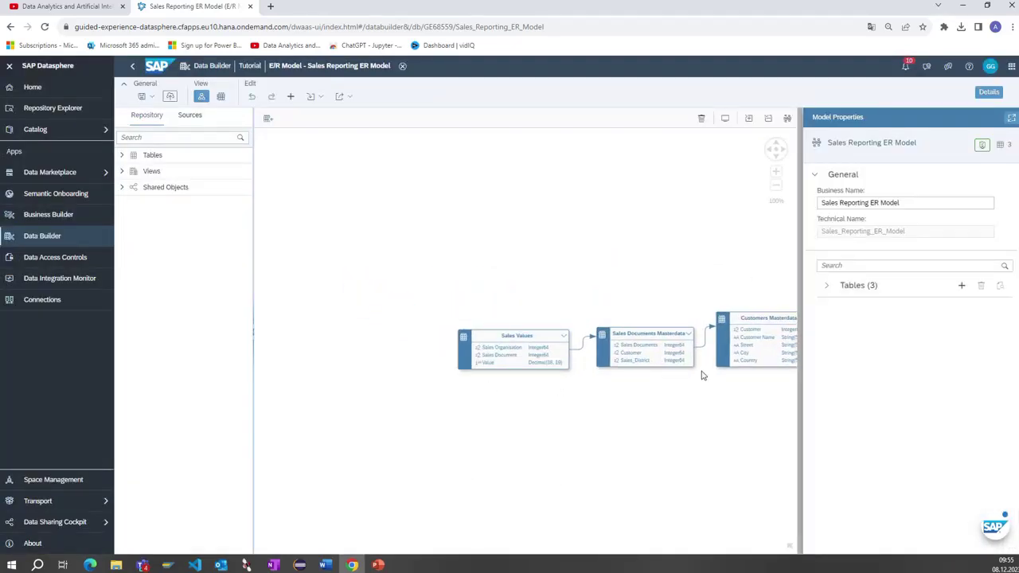
Review the model's three tables in Model Properties and close the E/R Model editor
left_click(828, 285)
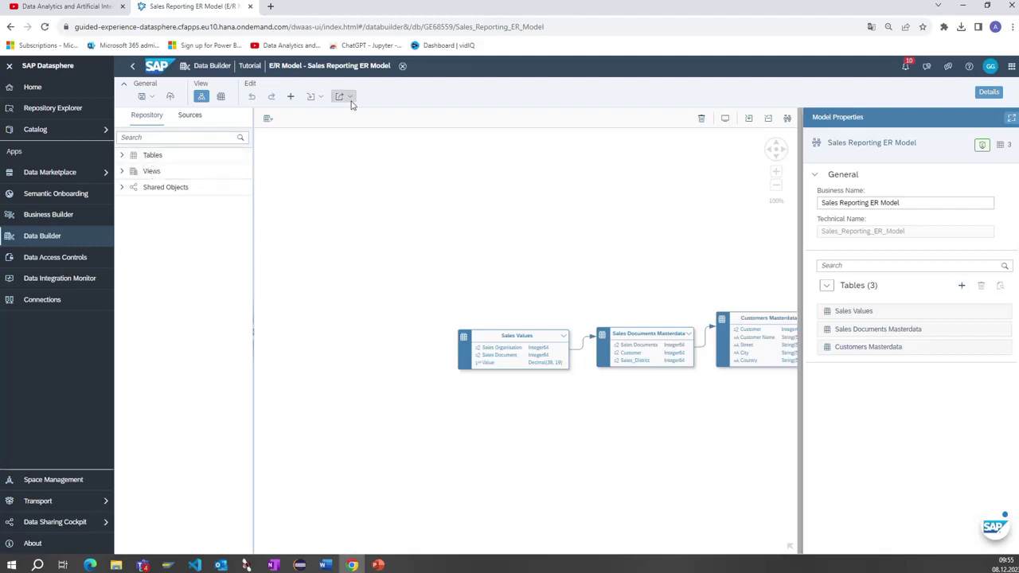
left_click(403, 67)
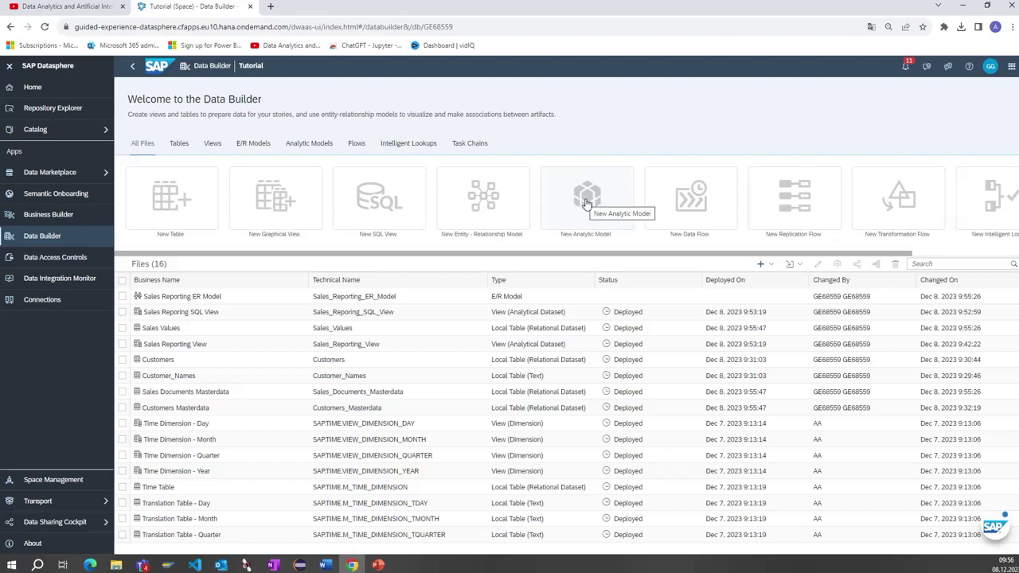
Create an analytic model from Sales Reporting View, leaving its semantic usage unchanged
left_click(175, 347)
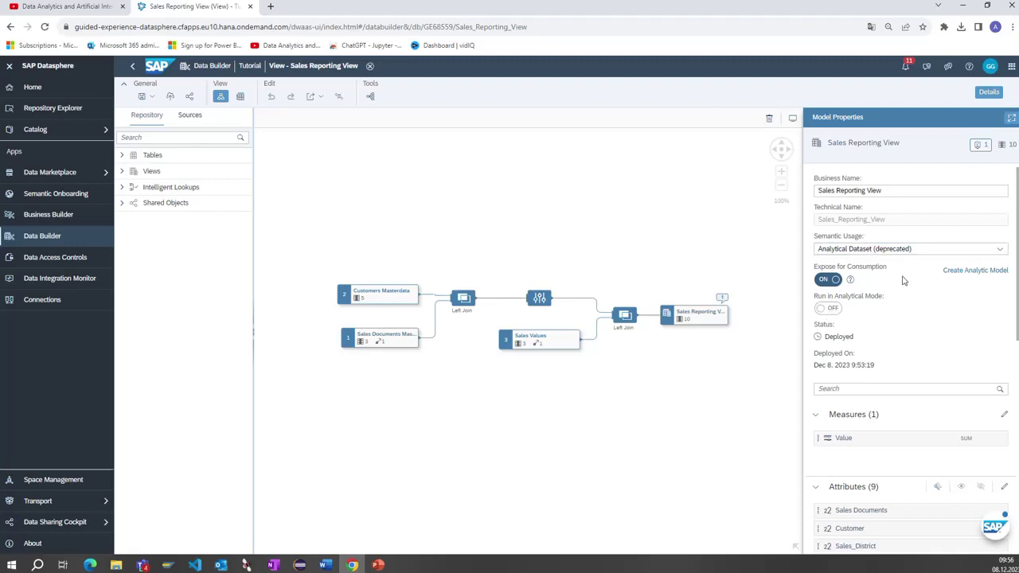
left_click(890, 250)
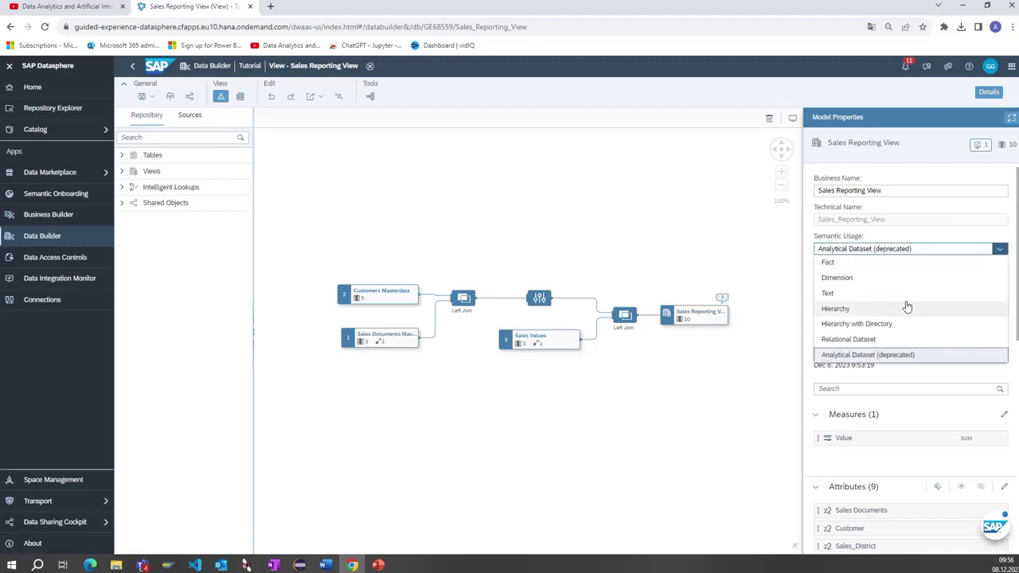
left_click(760, 249)
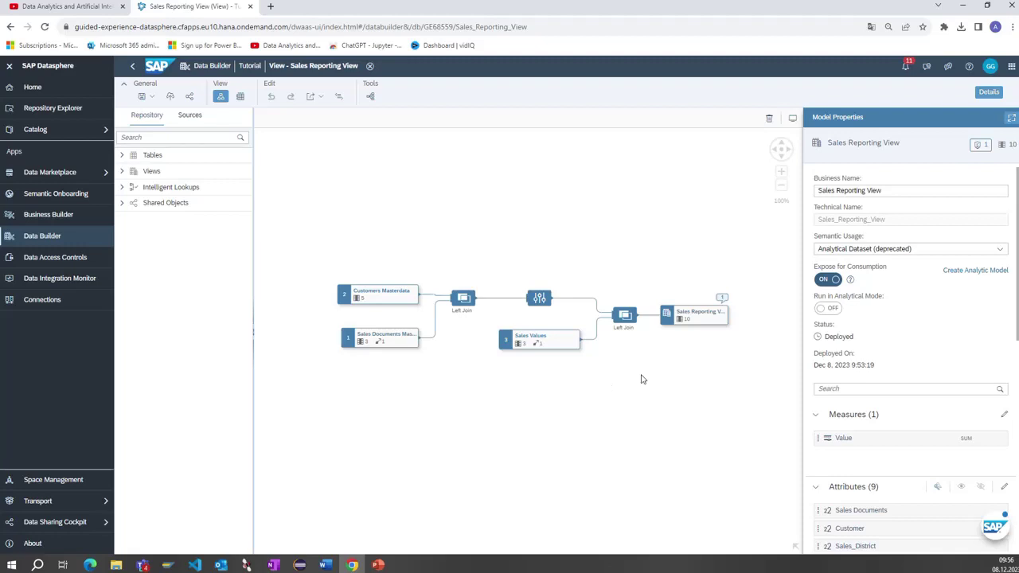
left_click(976, 271)
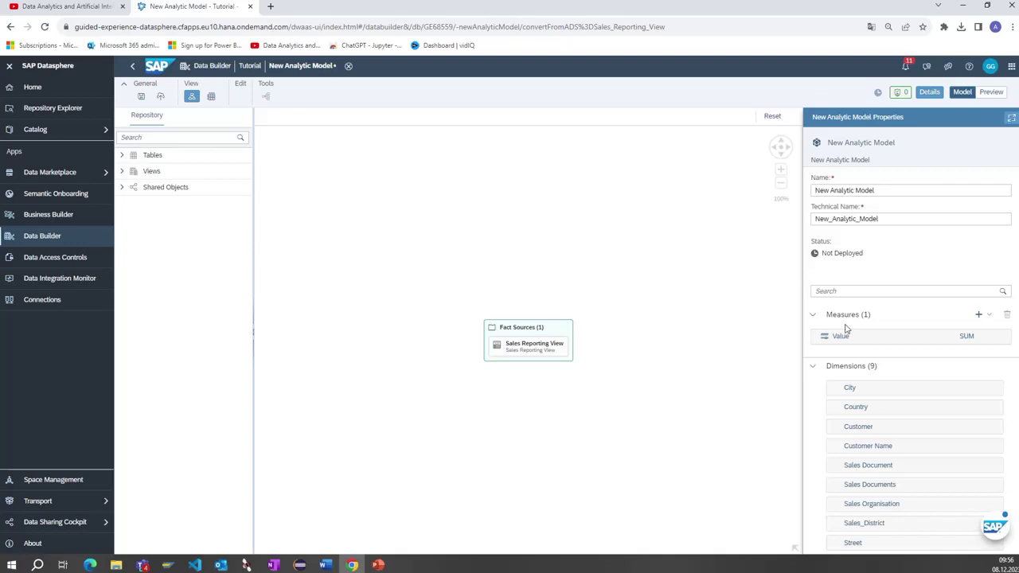
Save the analytic model under the business name 'Sales Reporting Analytical Model'
scroll(887, 410, "down", 3)
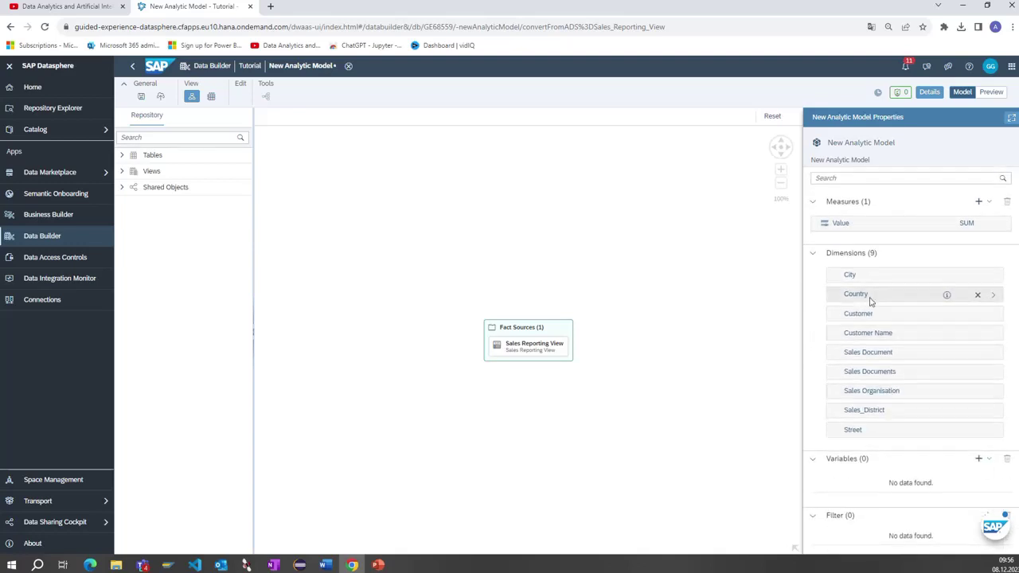
scroll(800, 310, "up", 2)
scroll(530, 359, "down", 2)
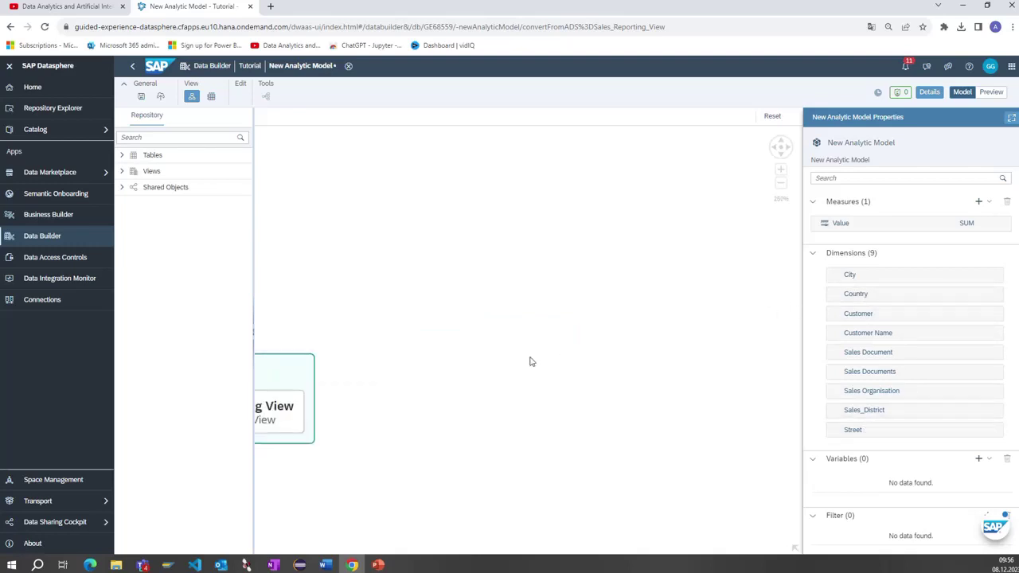
left_click_drag(491, 412, 727, 303)
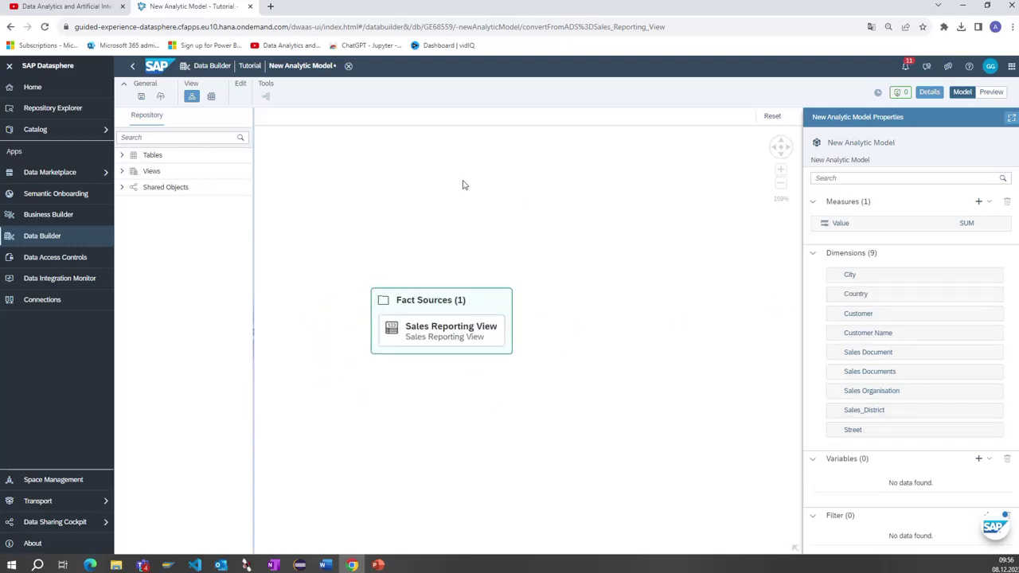
left_click(160, 96)
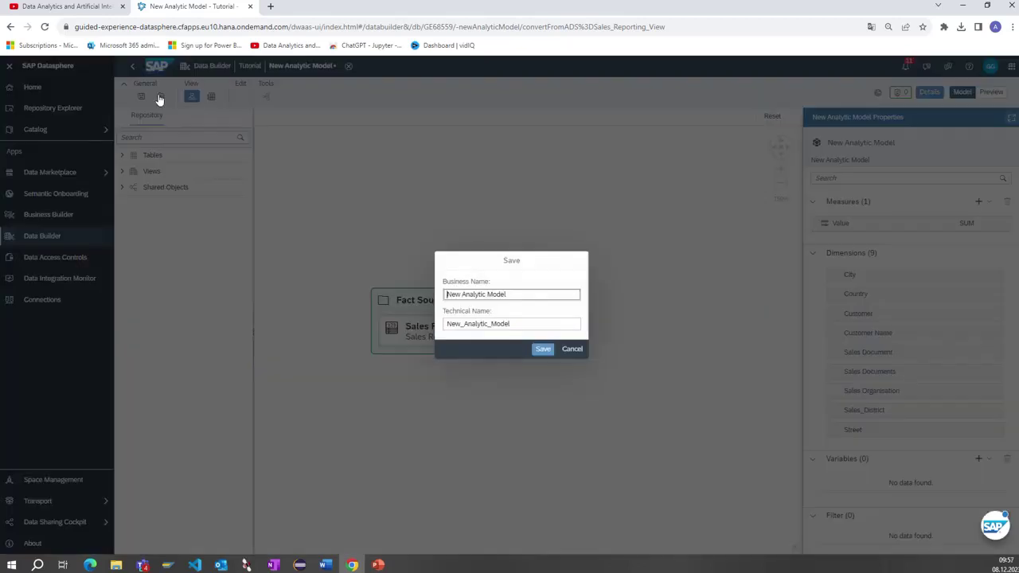
triple_click(524, 290)
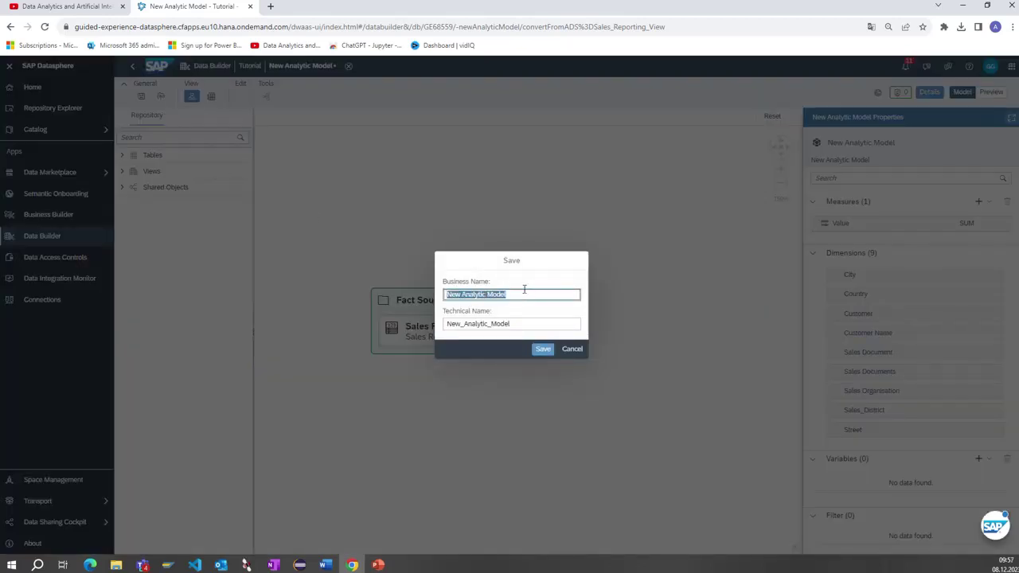
type("Sales")
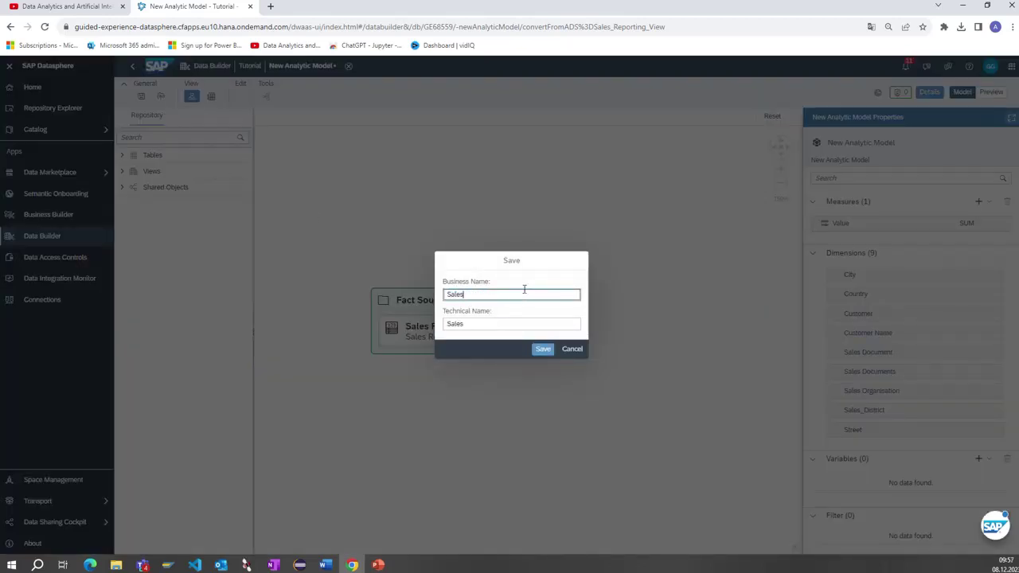
type(" Reporting Analytical Model")
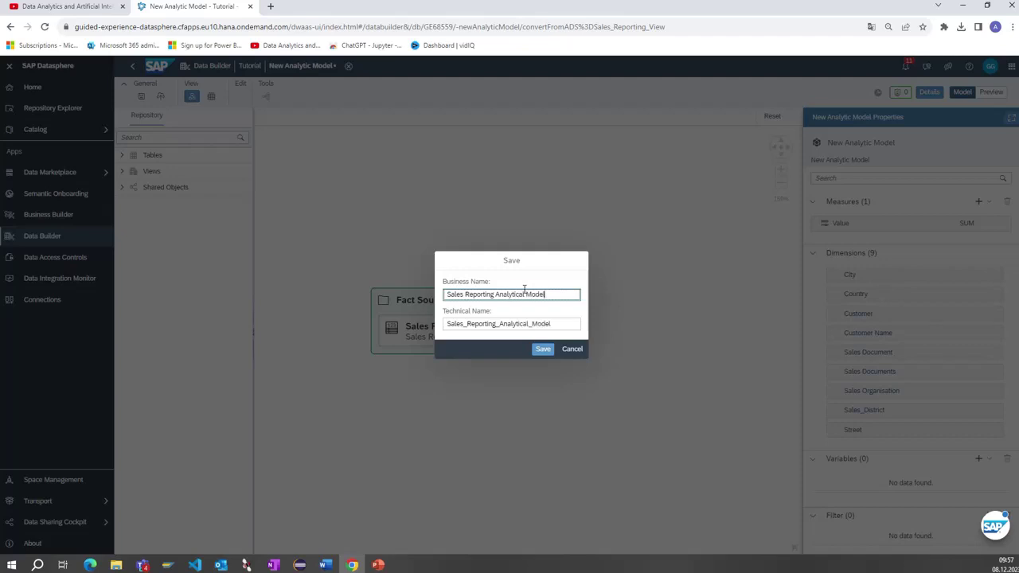
left_click(540, 350)
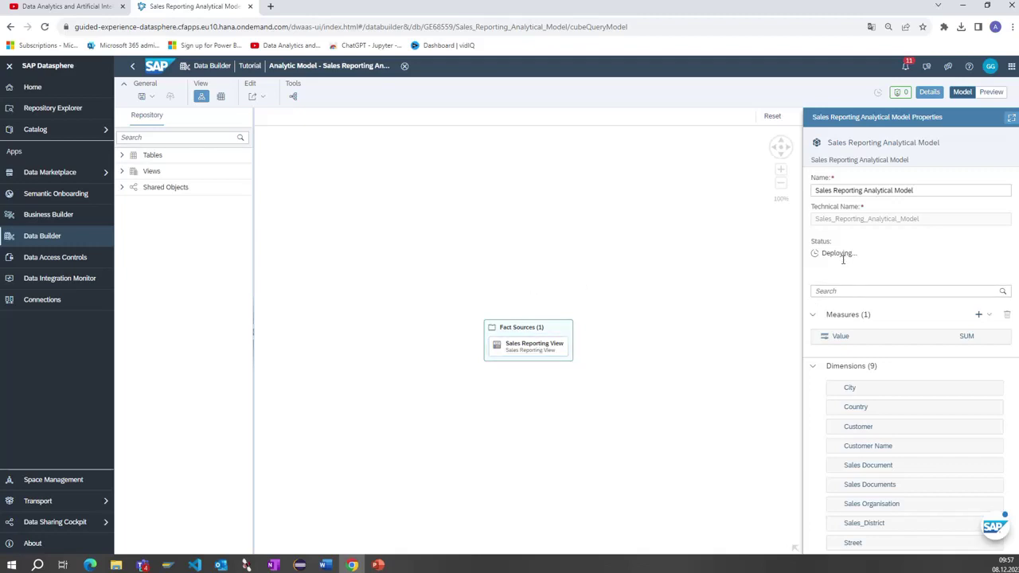
Preview the analytic model's data, inspect the City dimension and Sales Reporting View, then close it
left_click(222, 98)
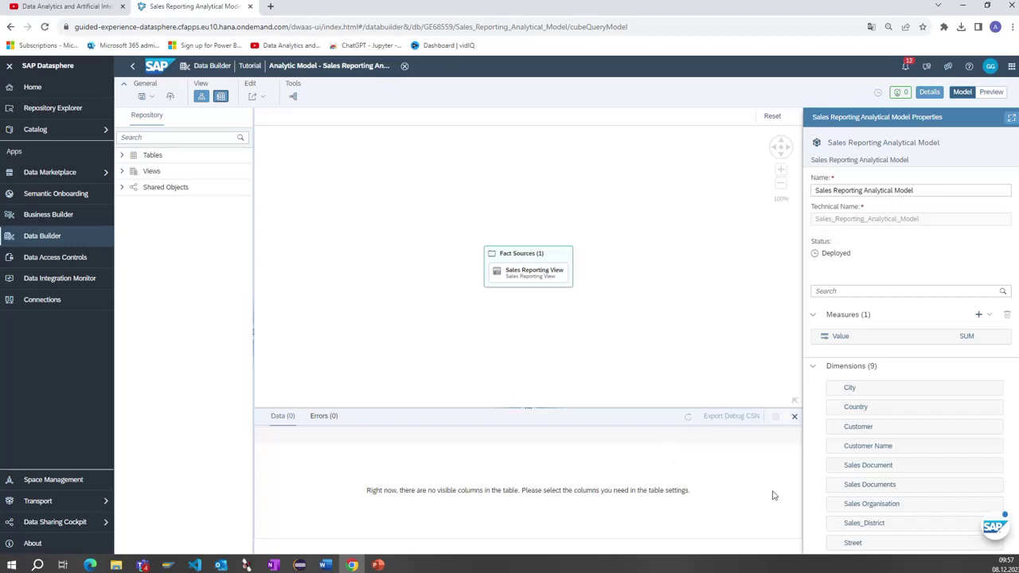
left_click(794, 416)
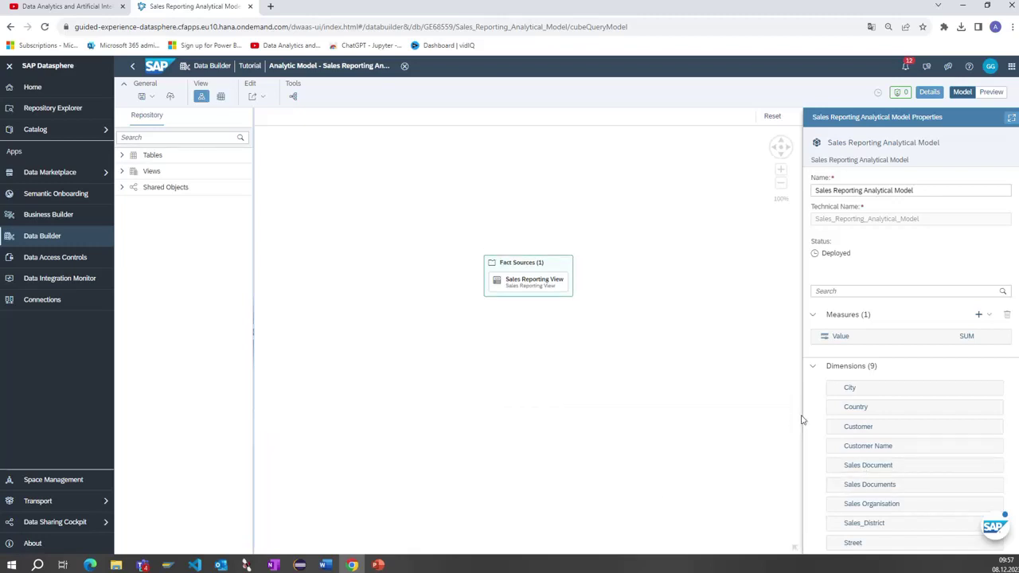
left_click(919, 387)
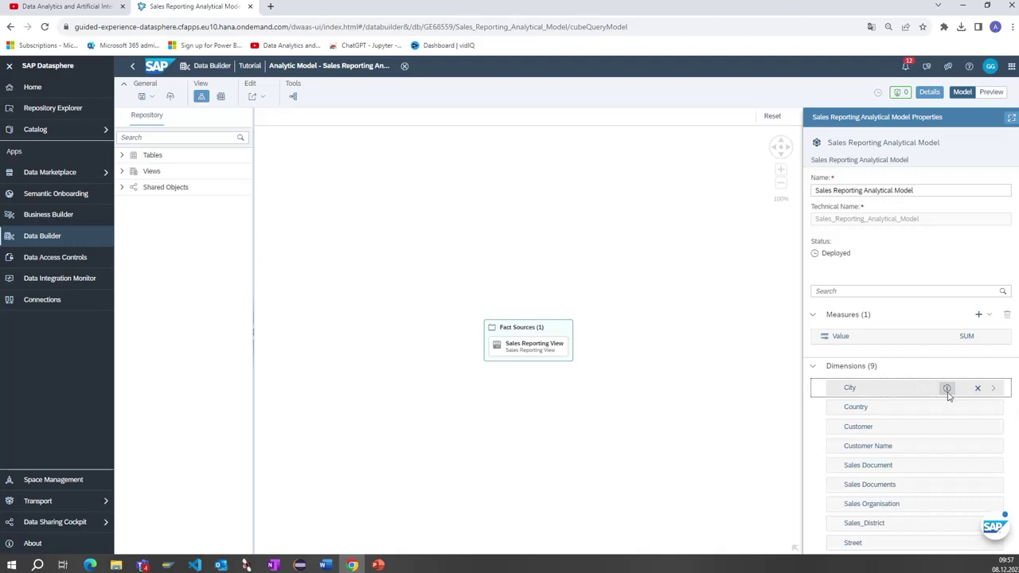
left_click(992, 388)
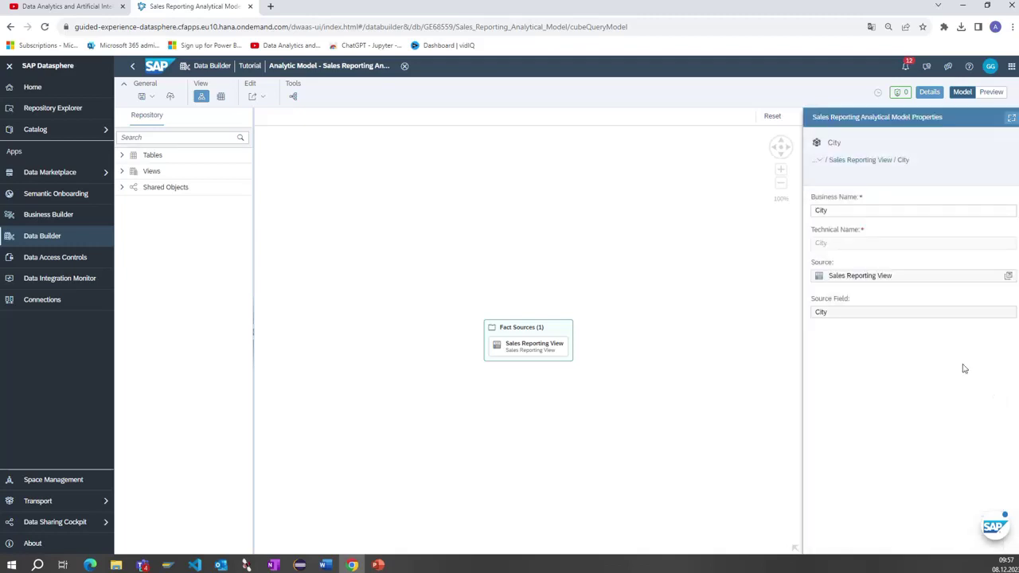
left_click(842, 160)
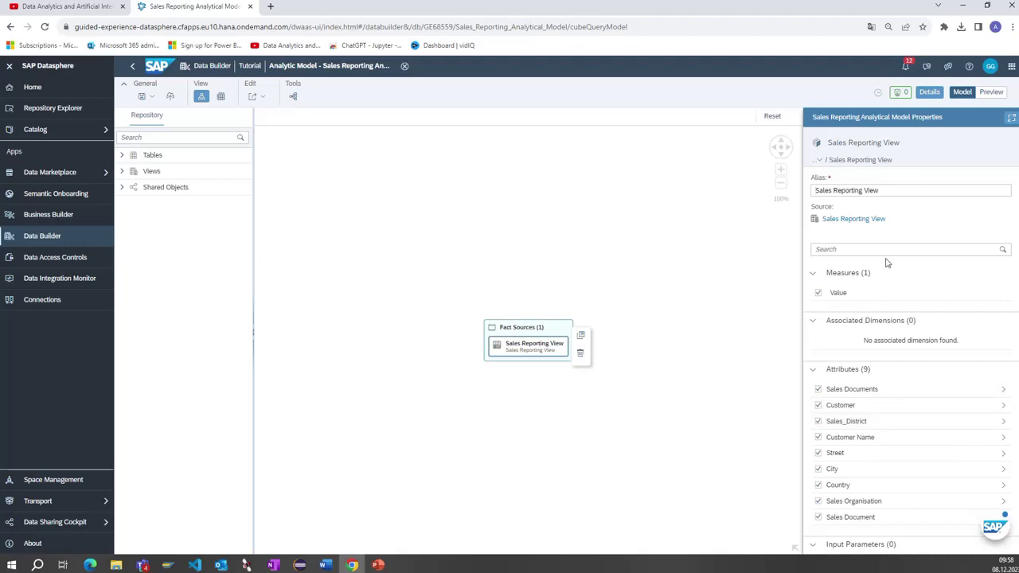
left_click(221, 96)
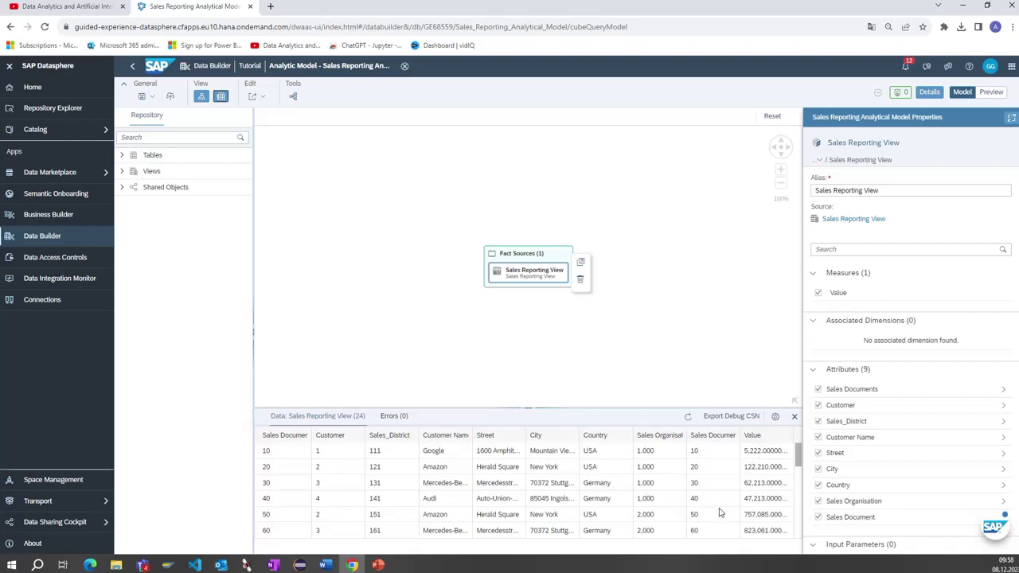
left_click(405, 67)
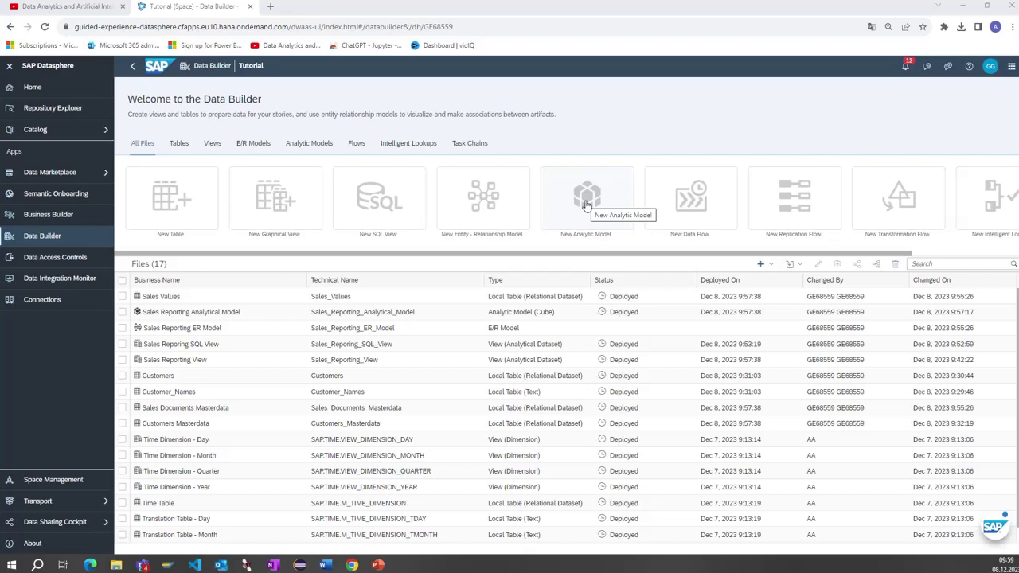
Import and upload the Transactional_File CSV from the computer as a new dataset
left_click(769, 266)
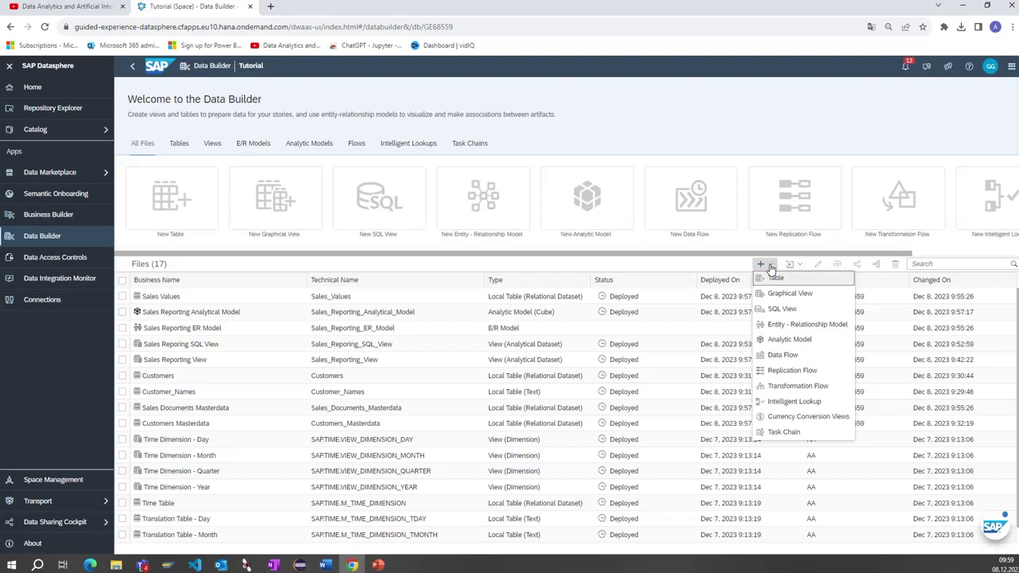
left_click(792, 264)
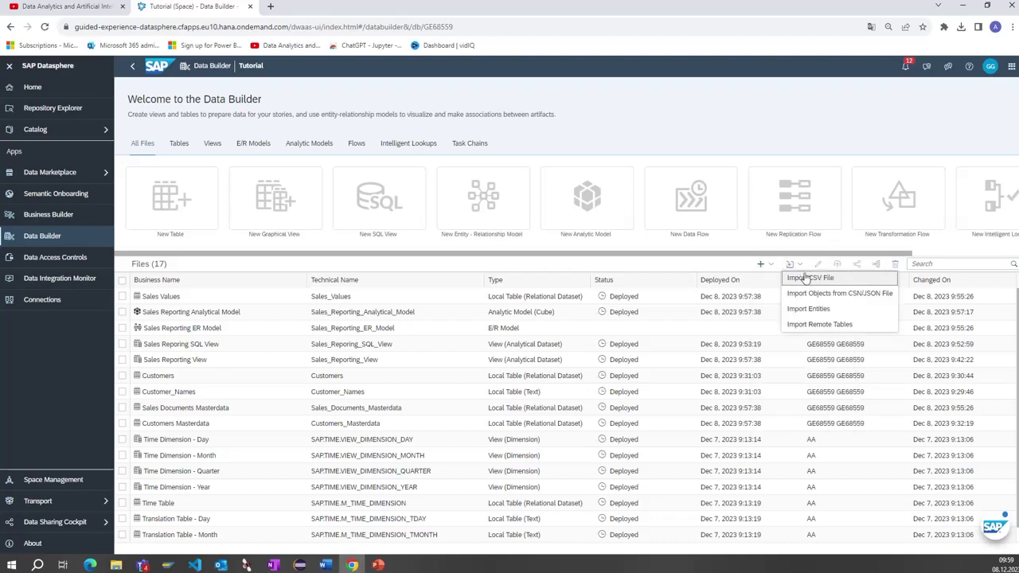
left_click(806, 279)
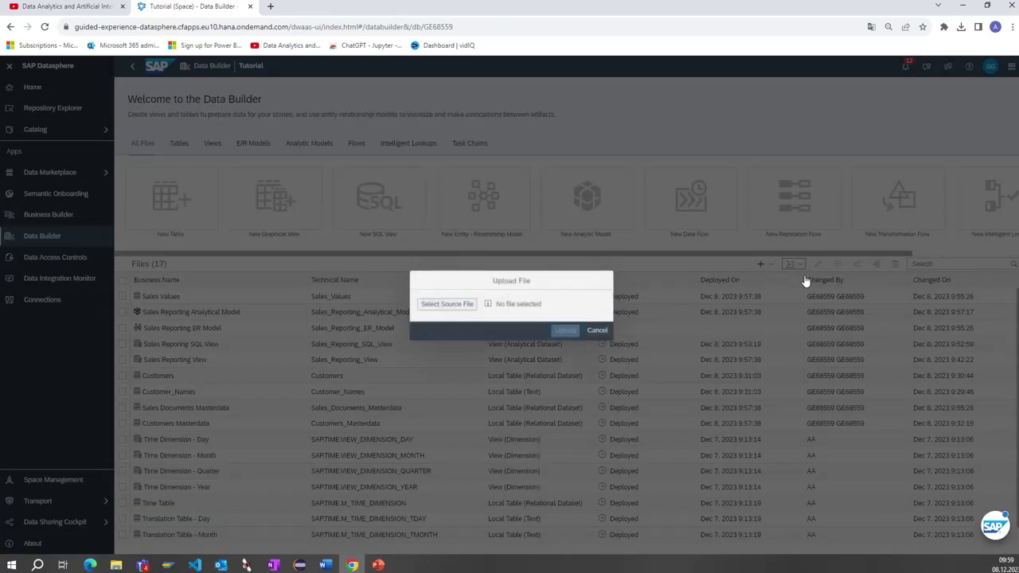
left_click(465, 304)
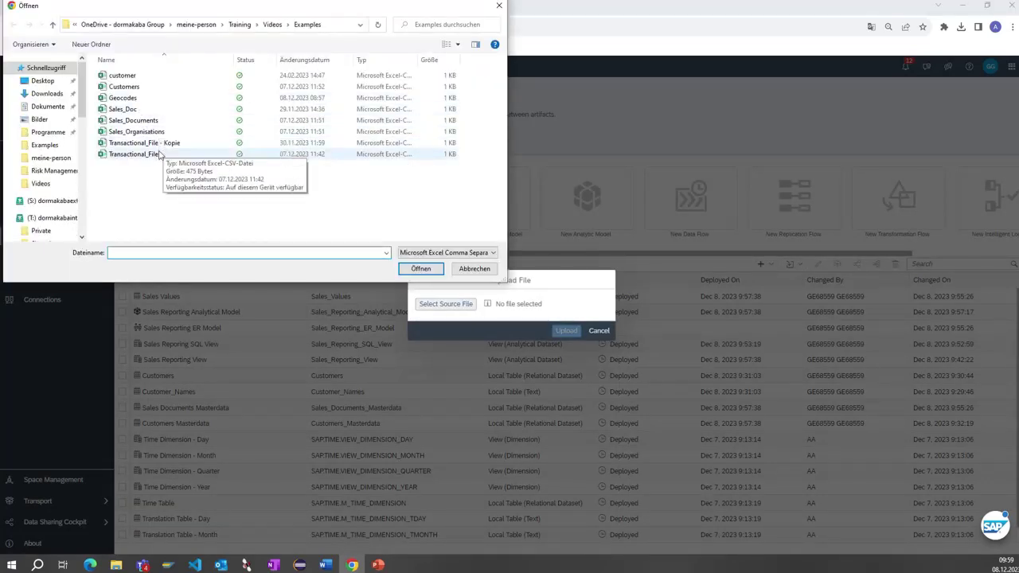
left_click(149, 153)
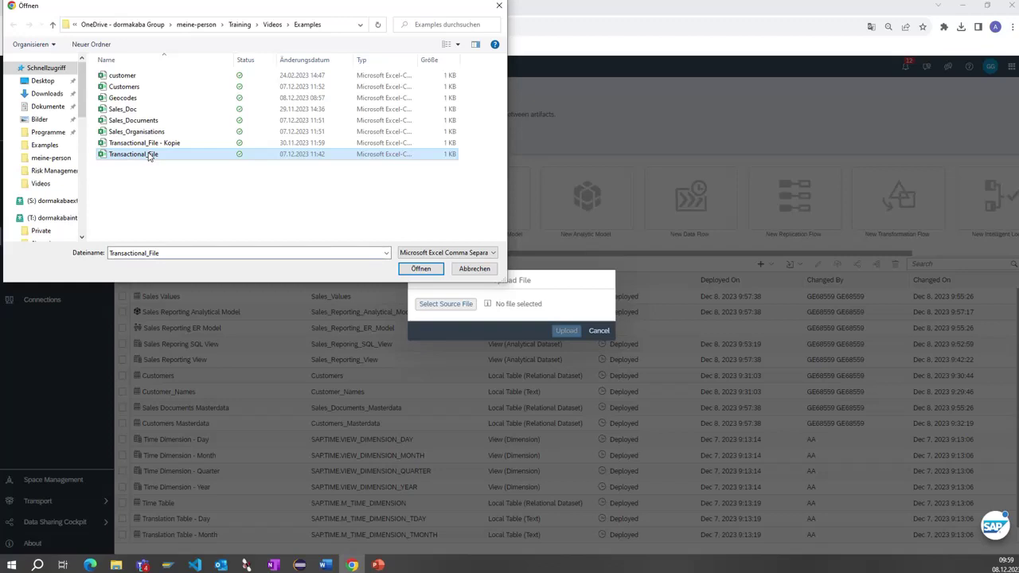
left_click(420, 268)
left_click(569, 356)
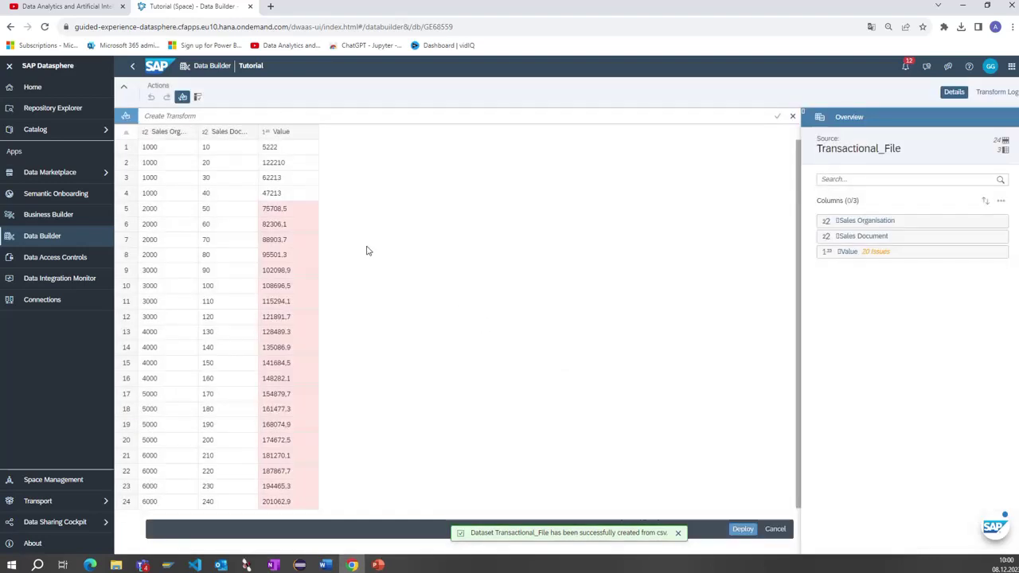
Keep the Value column's 1.587.370,50 conversion format and start deploying the dataset as a table
left_click(1000, 251)
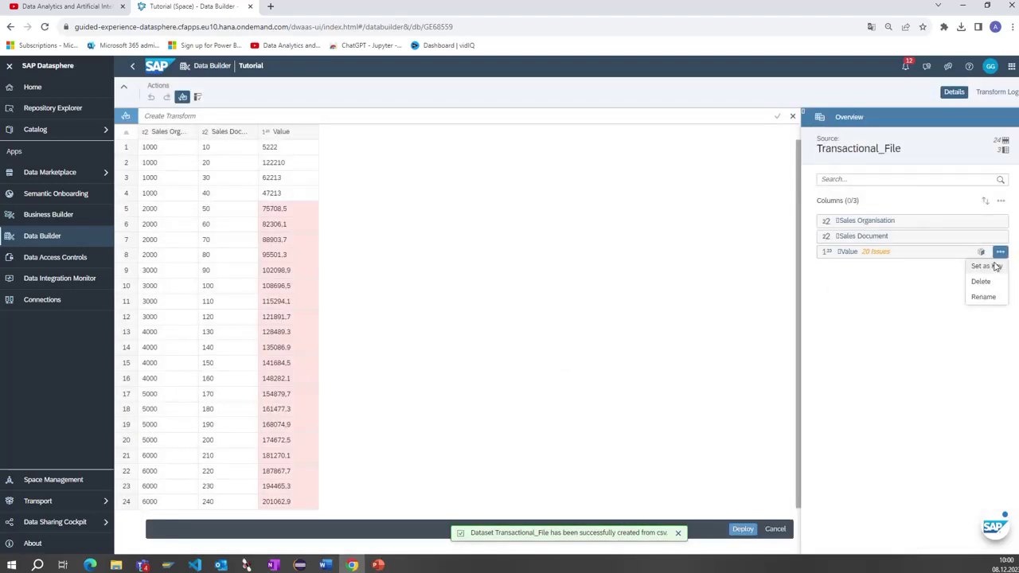
left_click(981, 252)
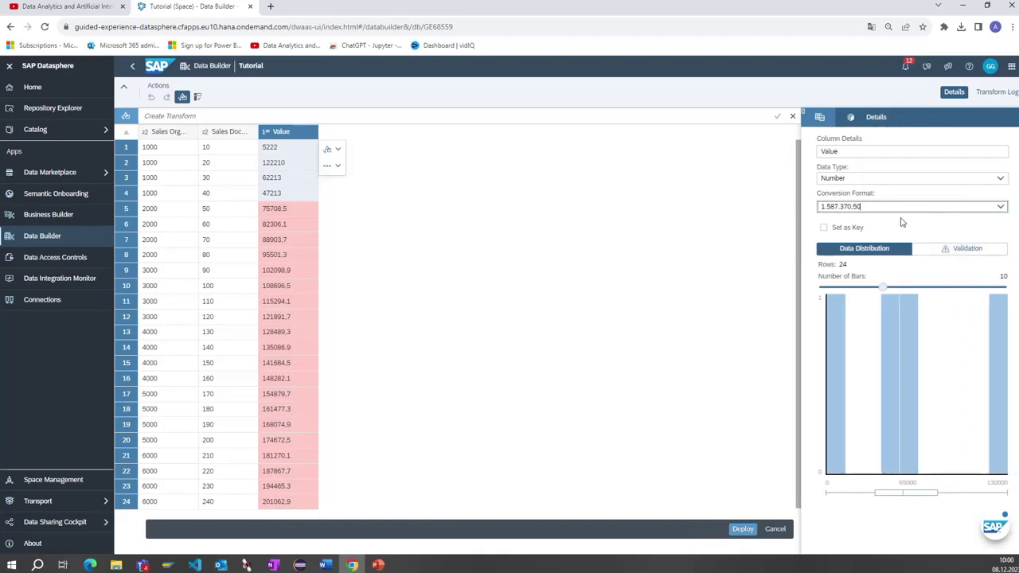
left_click(903, 207)
left_click(871, 237)
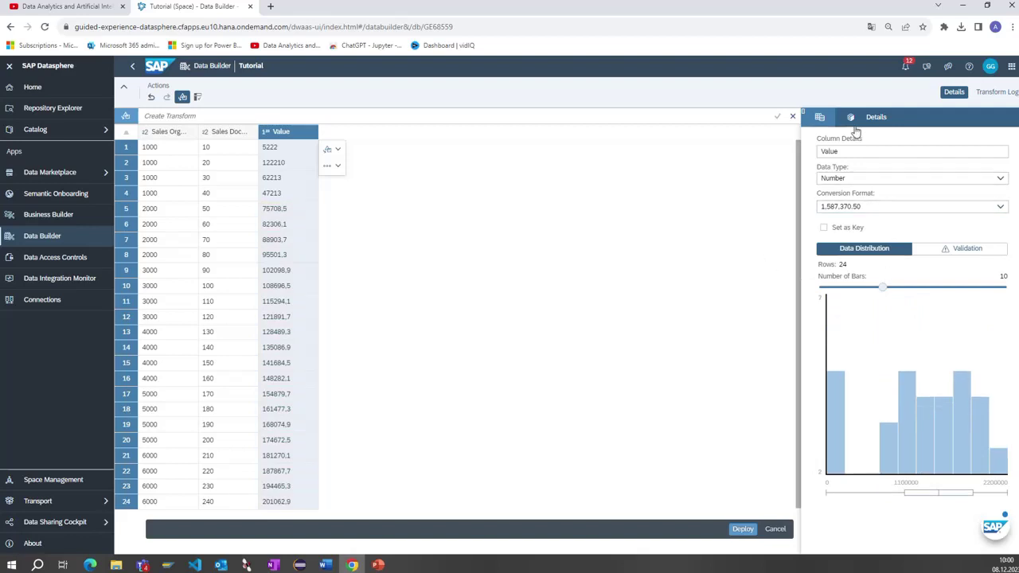
left_click(820, 118)
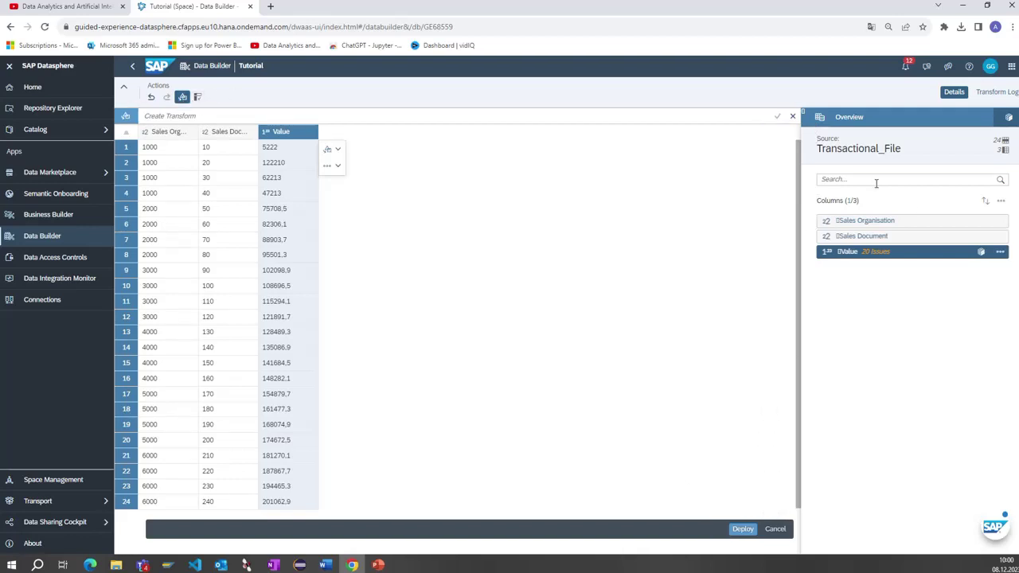
left_click(743, 530)
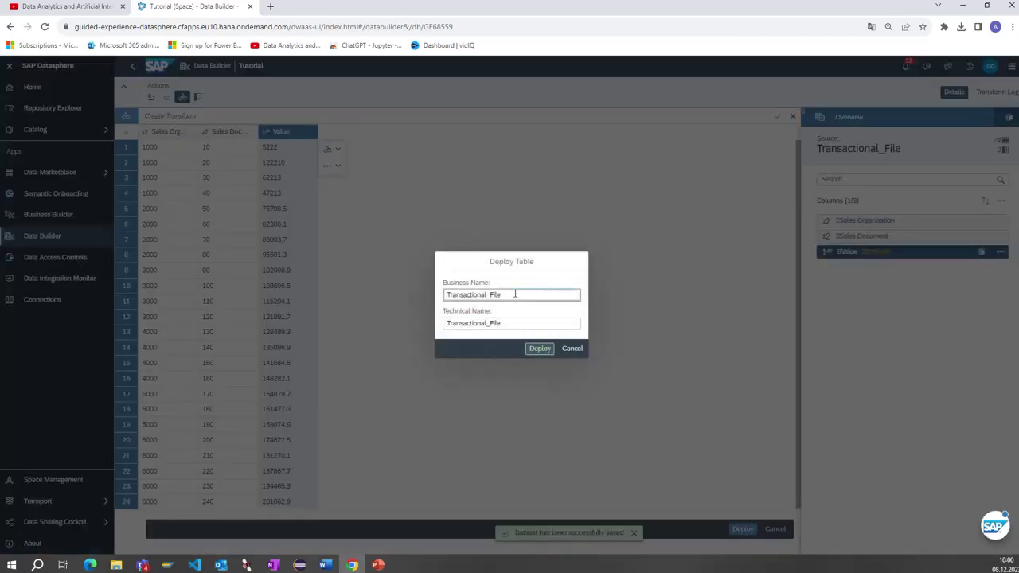
Rename the new table to Sales Values Fact and deploy it
double_click(514, 294)
type("Sales_Values_Fact")
left_click(468, 296)
key("BackSpace")
left_click(537, 348)
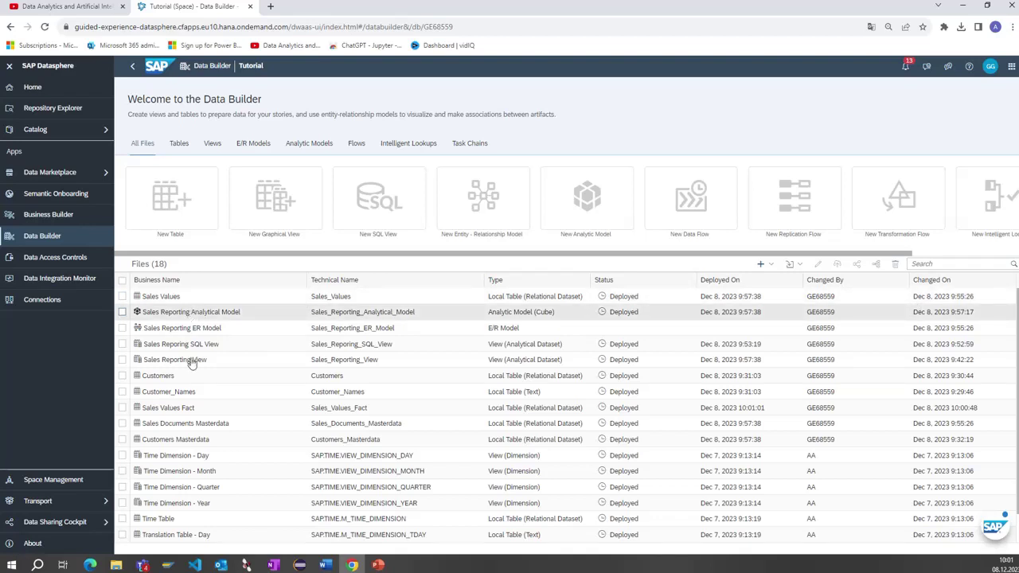
Open the Sales Values Fact table and set its semantic usage to Fact
left_click(176, 409)
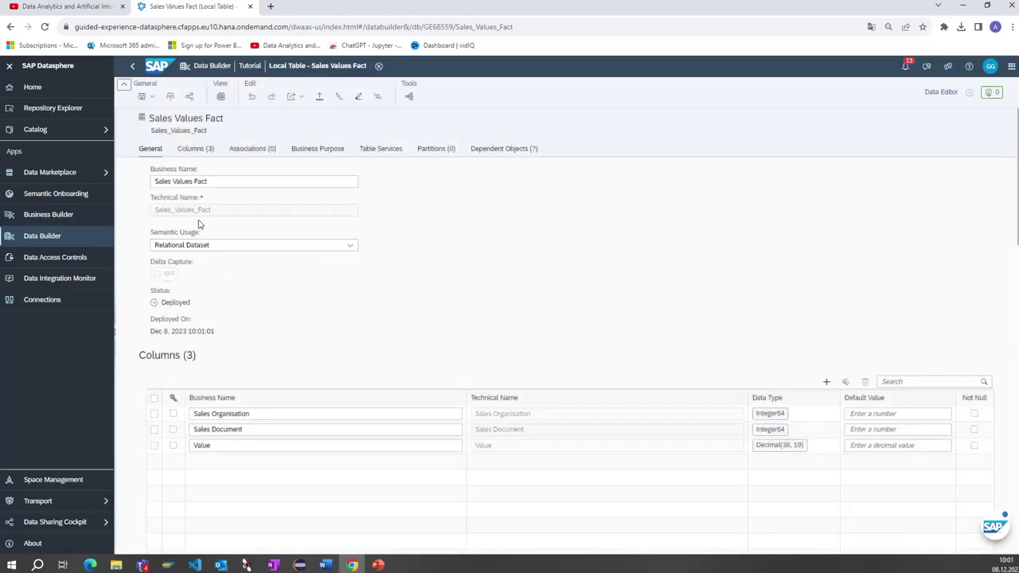
left_click(212, 248)
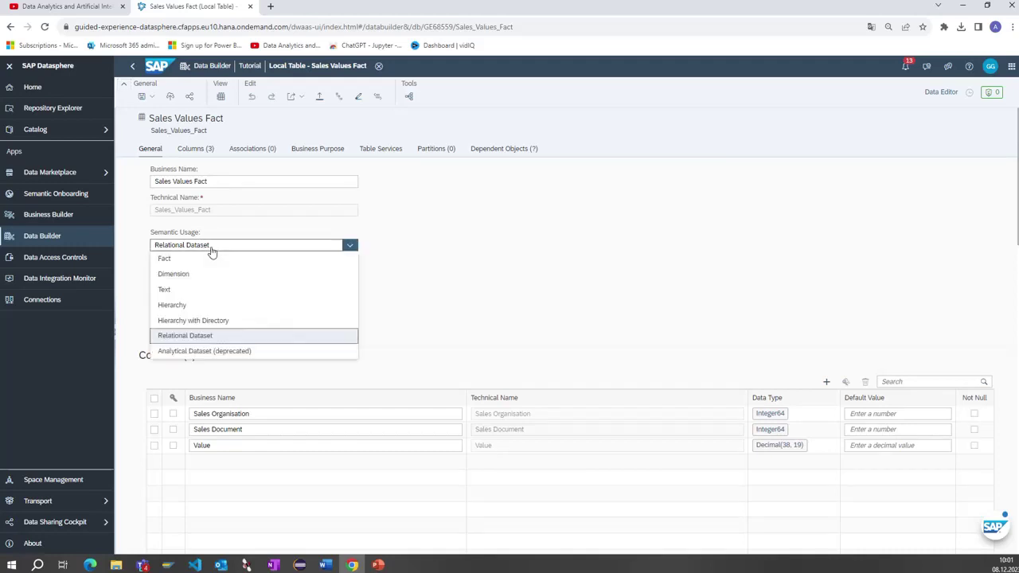
left_click(212, 260)
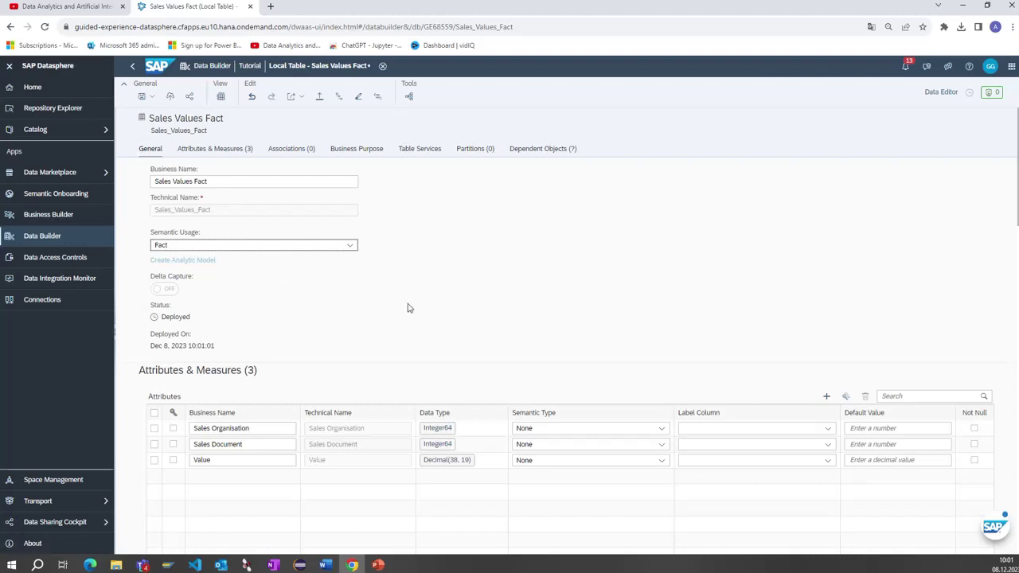
Leave Value and Sales Document semantic types at None, deploy, and close the editor
left_click(660, 461)
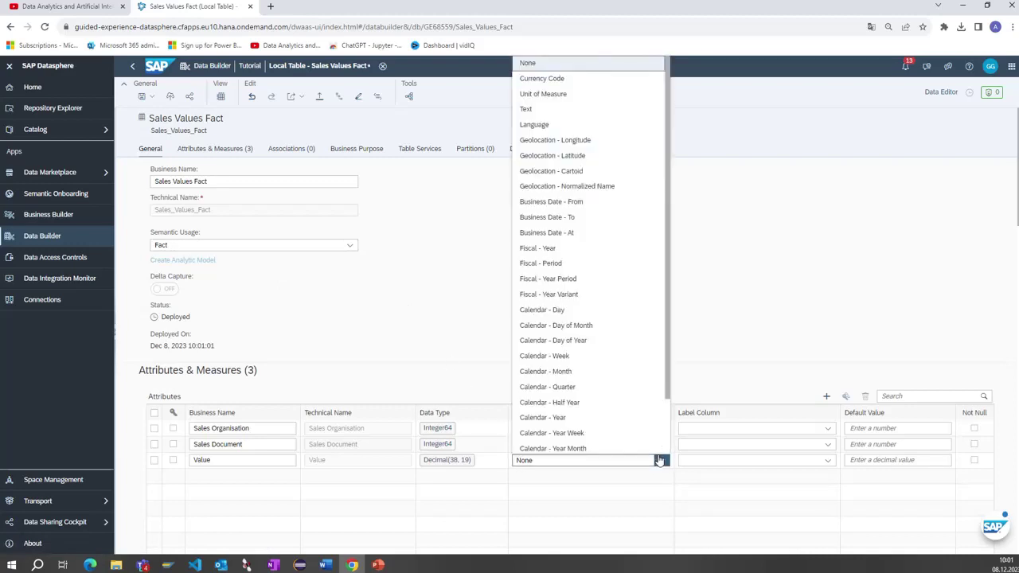
scroll(598, 321, "down", 1)
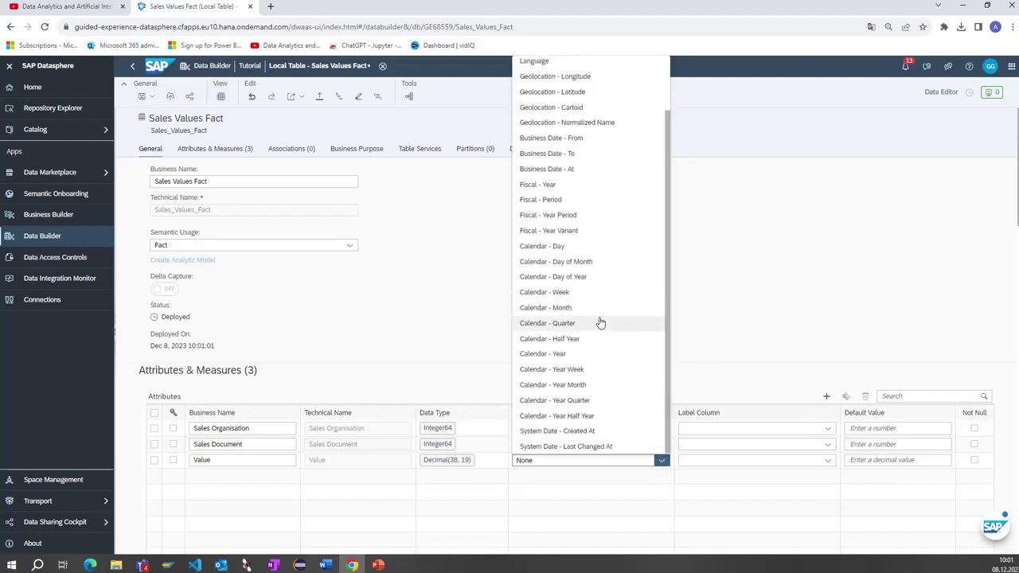
scroll(598, 320, "up", 1)
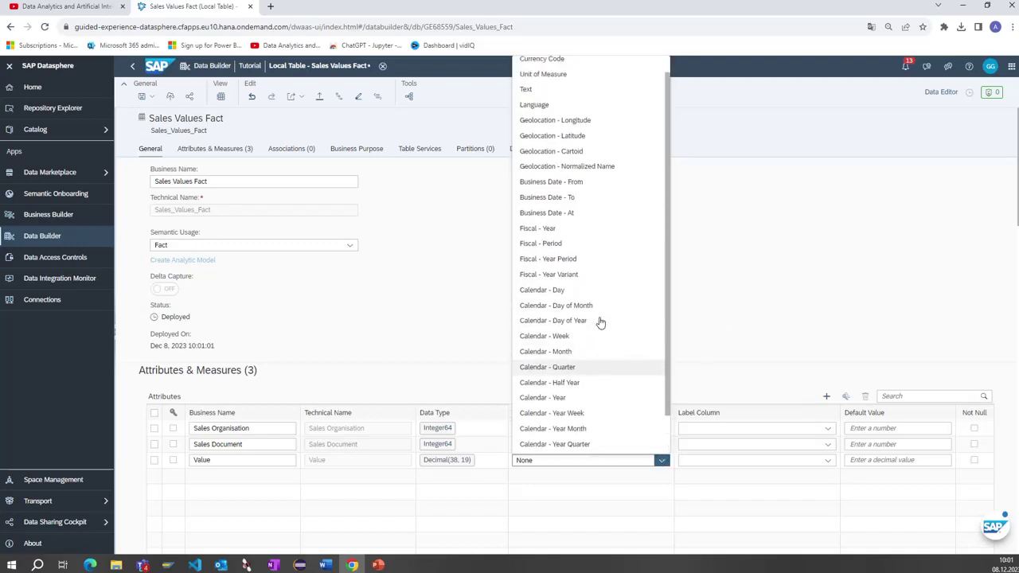
left_click(750, 276)
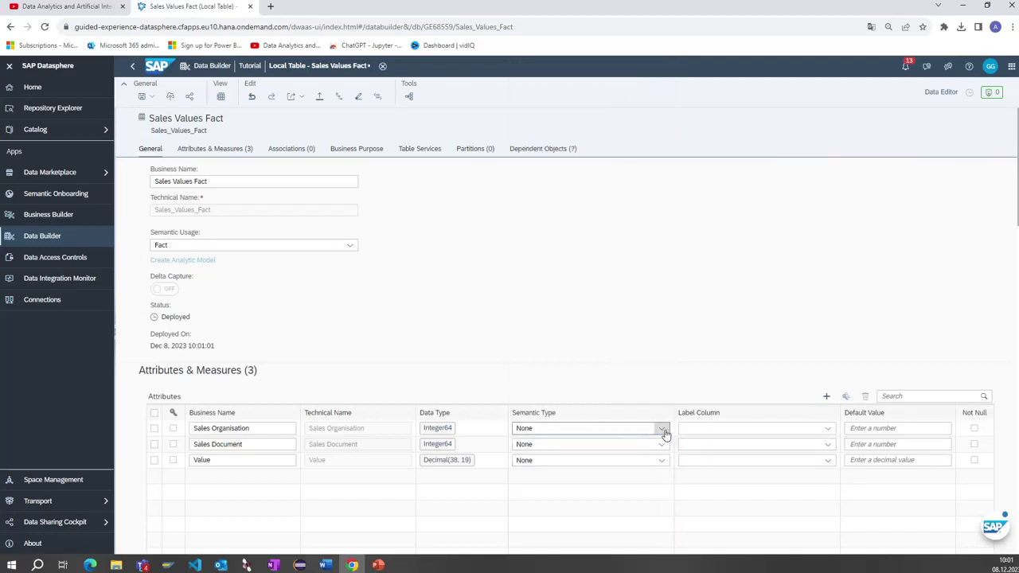
left_click(663, 445)
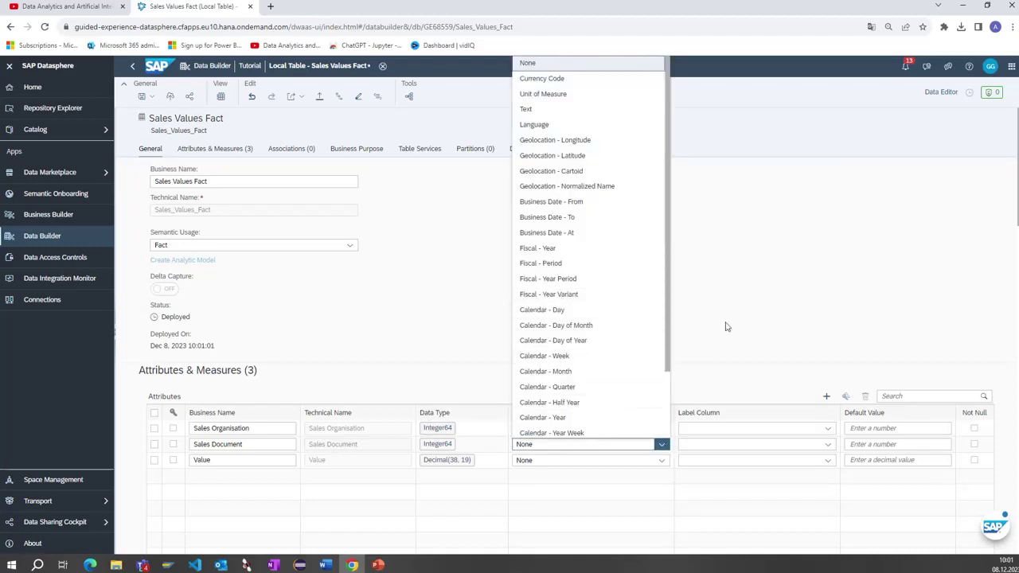
left_click(709, 301)
left_click(169, 96)
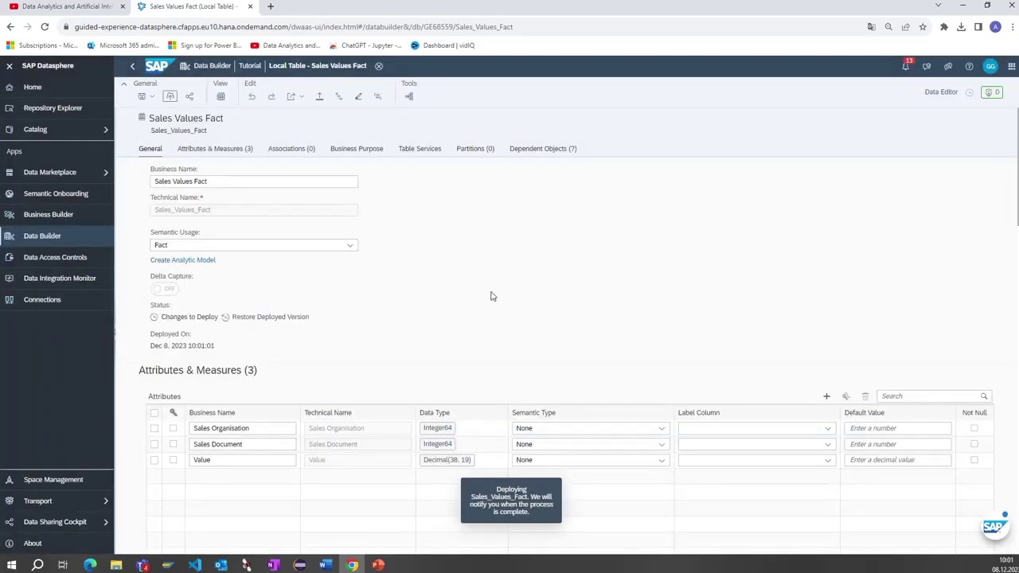
left_click(379, 66)
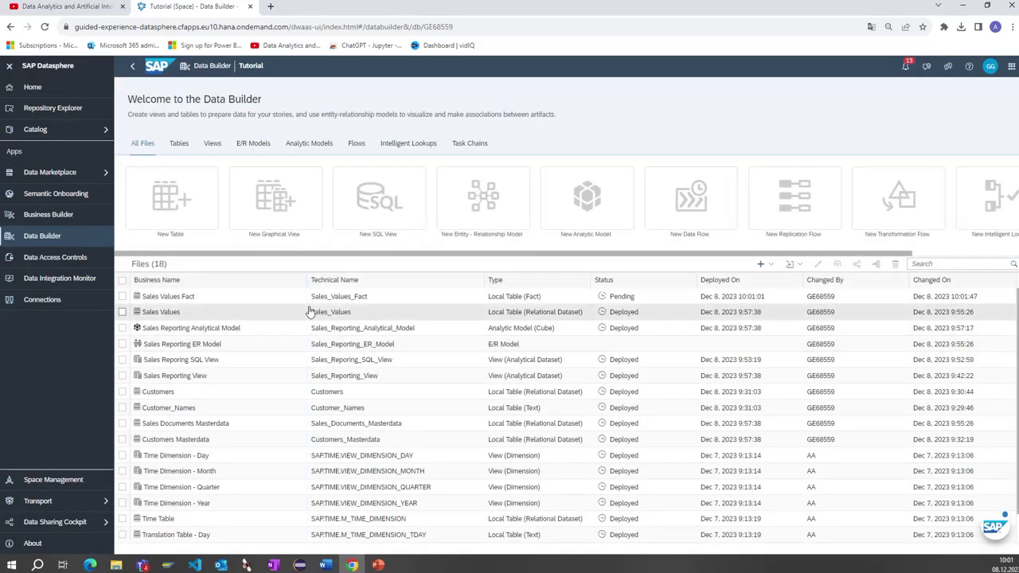
Import and upload the Sales_Documents CSV file as a new dataset
left_click(798, 265)
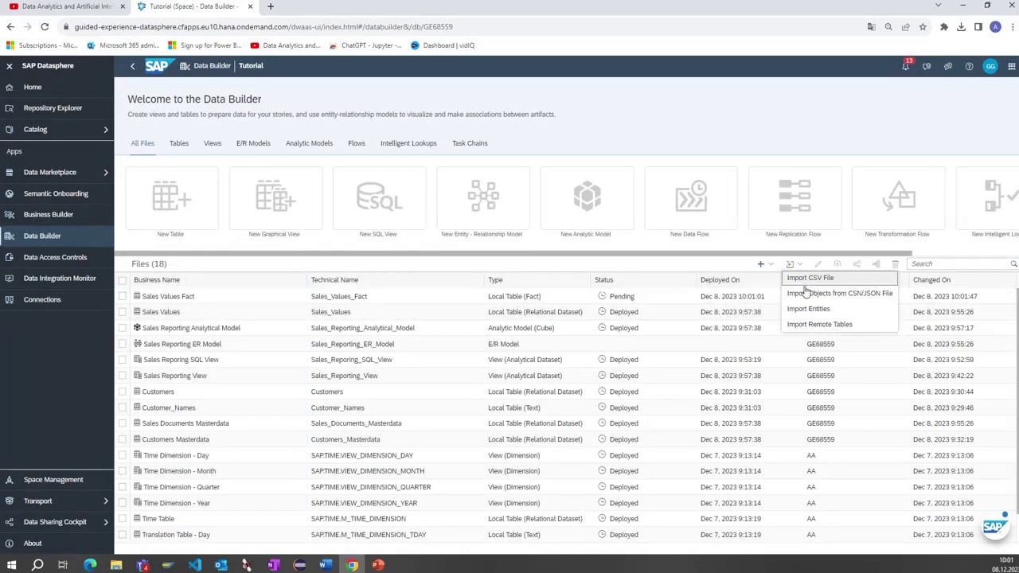
left_click(806, 290)
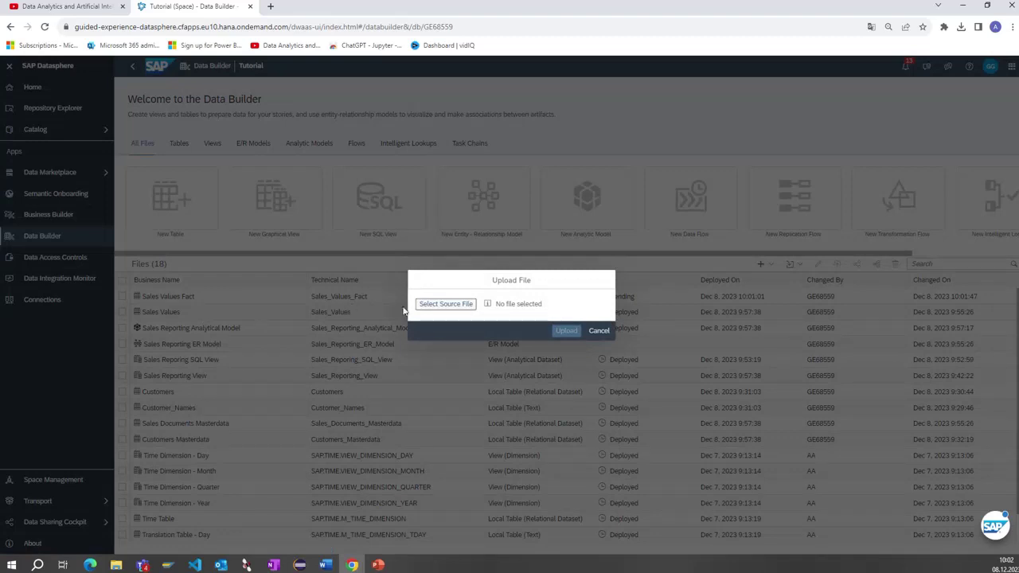
left_click(425, 308)
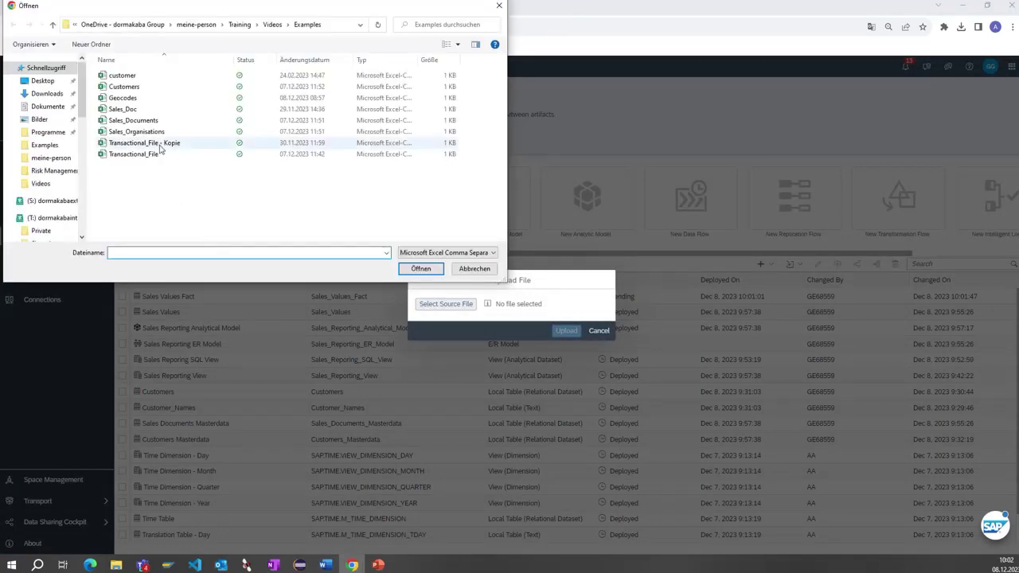
left_click(151, 124)
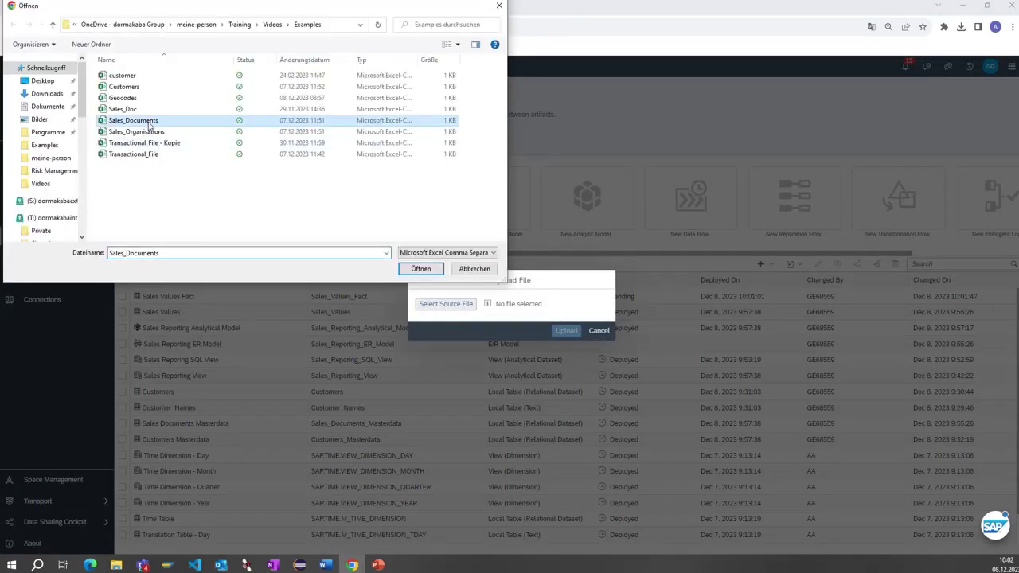
left_click(420, 269)
left_click(565, 355)
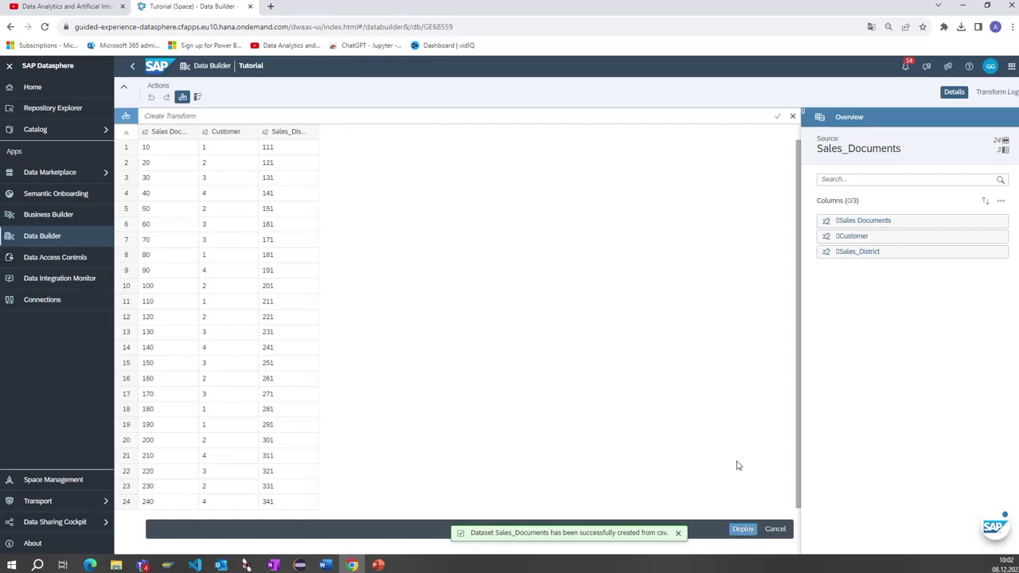
Deploy the uploaded data as table Sales Documents Dim, technical name Sales_Documents_Dim
left_click(749, 535)
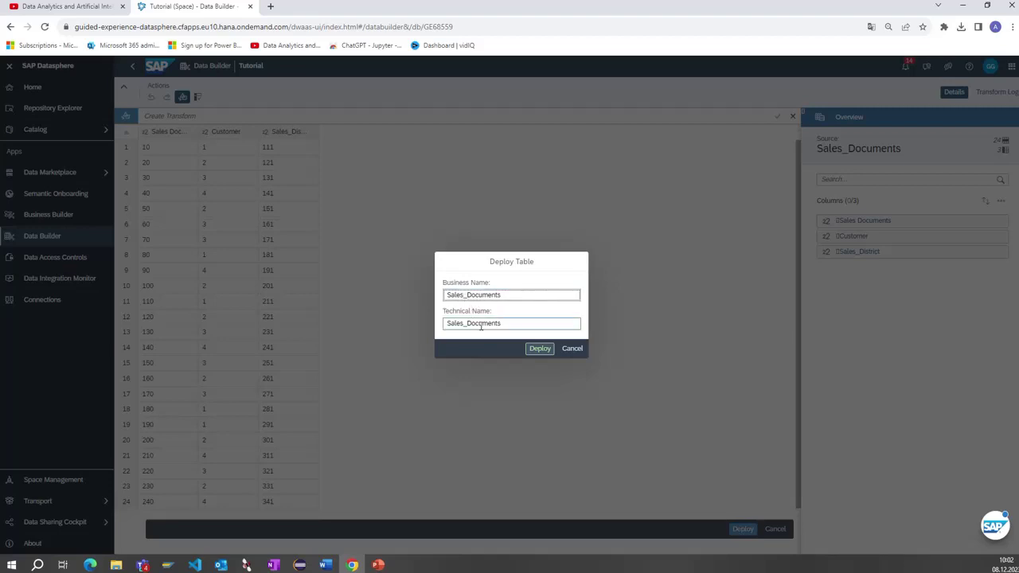
key("Delete")
left_click(517, 294)
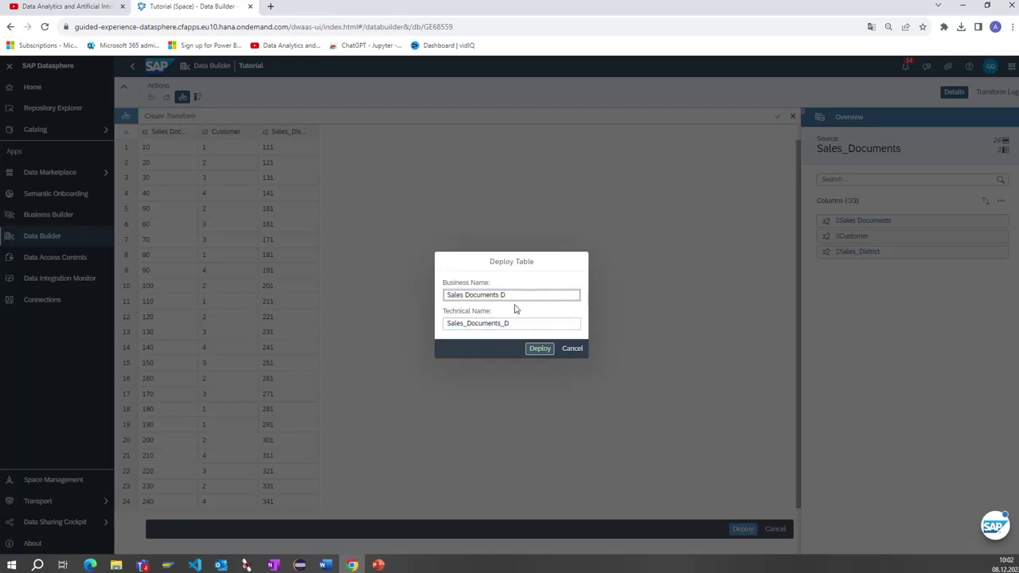
left_click(539, 349)
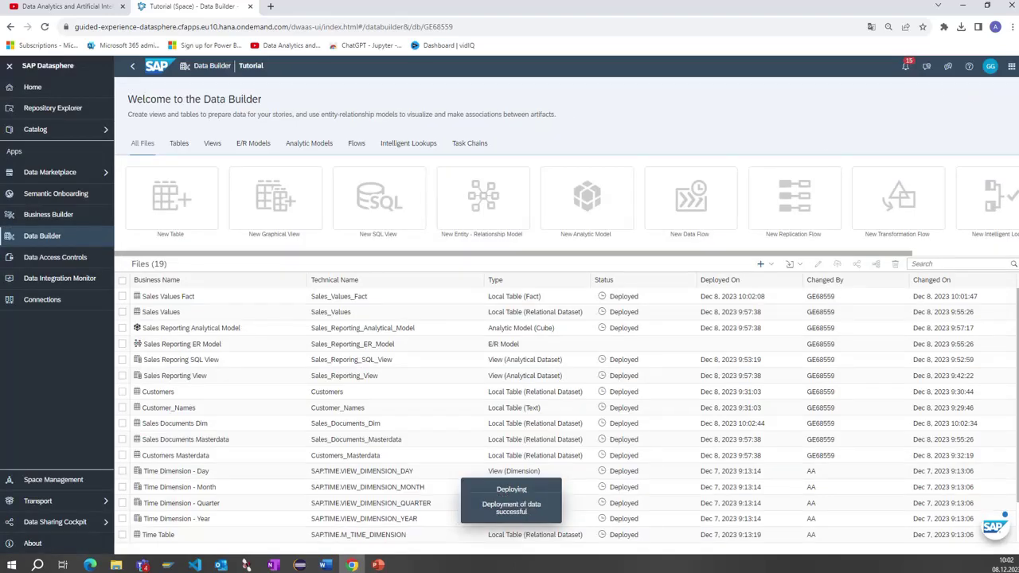
Discard an empty new analytic model and open the Sales Documents Dim table
left_click(591, 200)
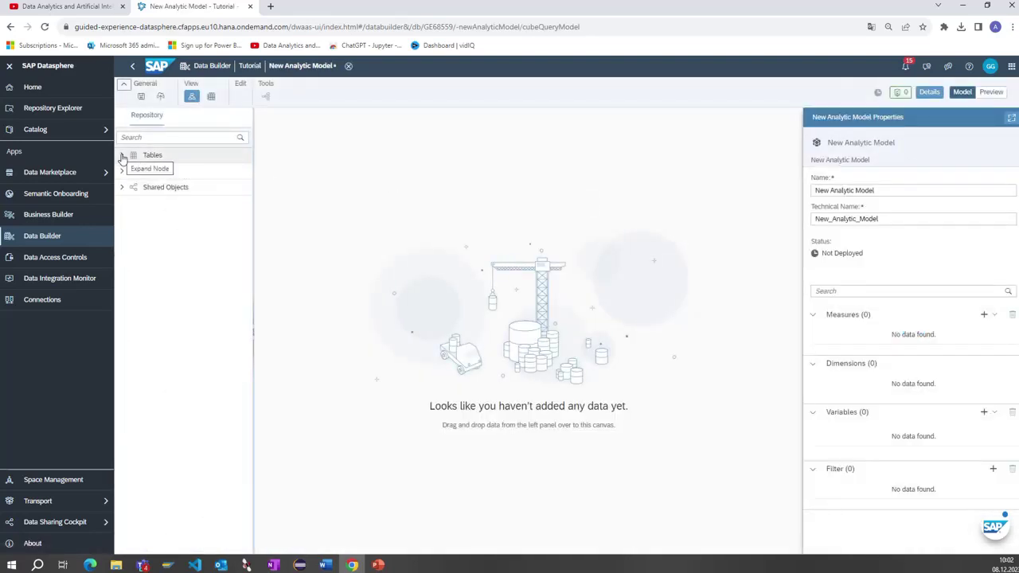
left_click(348, 65)
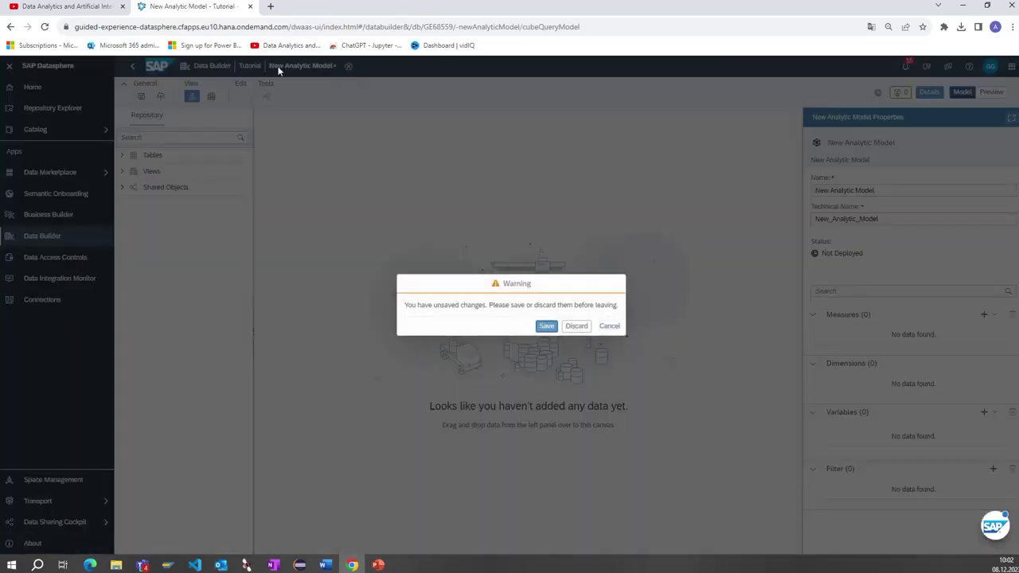
left_click(589, 329)
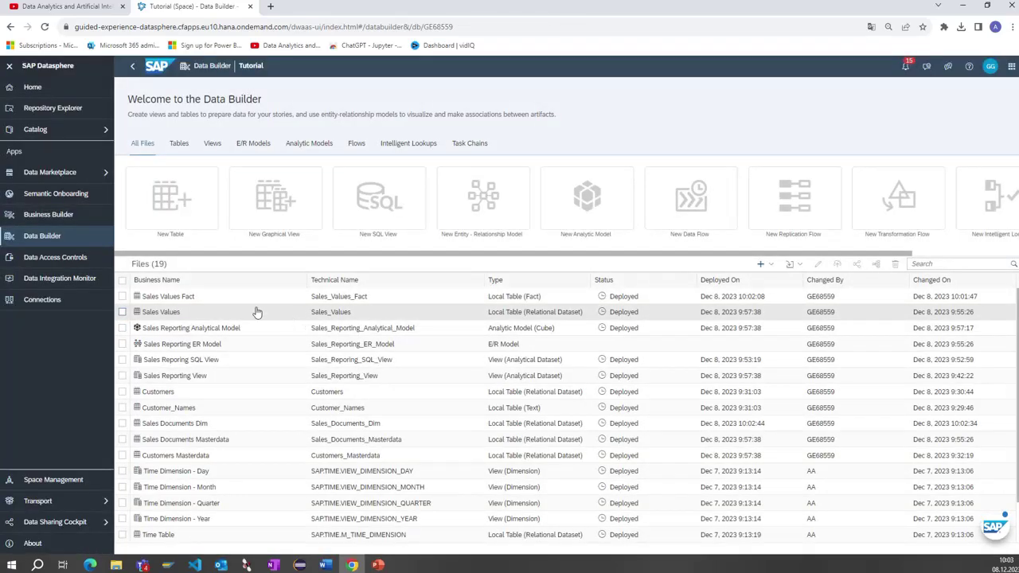
left_click(180, 427)
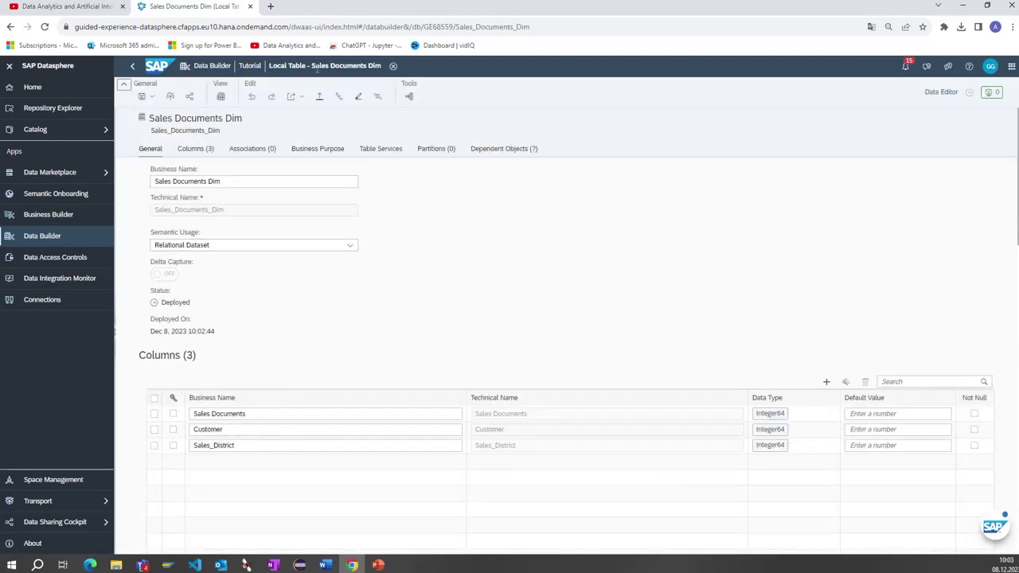
Set the table's semantic usage to Dimension, cancelling the first deployment attempt
left_click(352, 249)
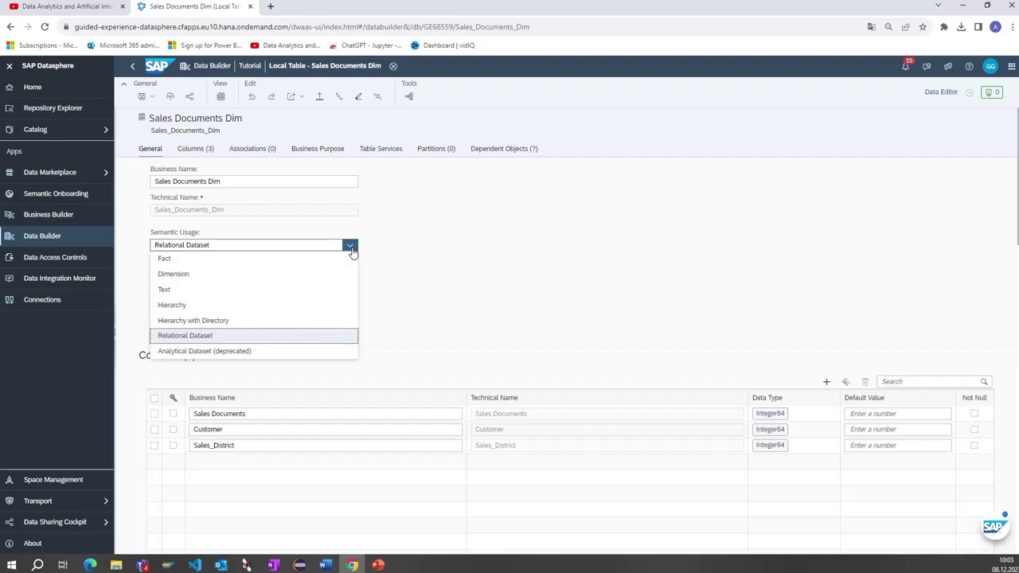
left_click(242, 277)
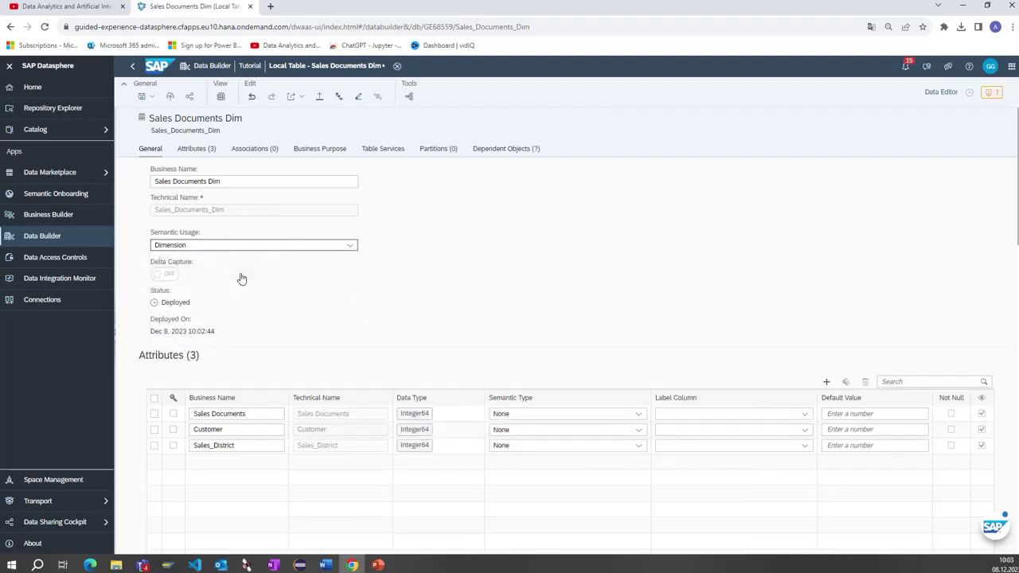
left_click(170, 97)
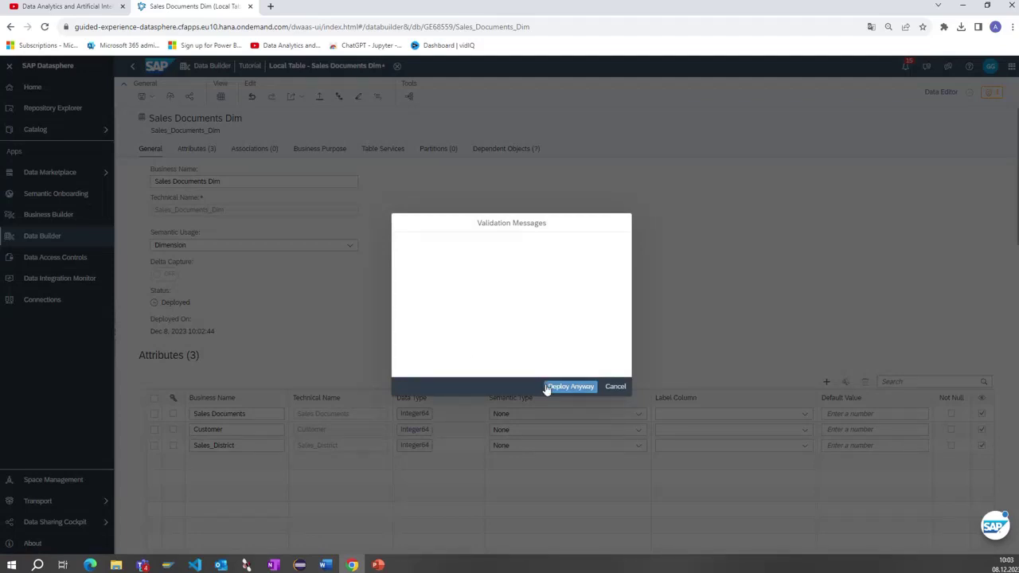
left_click(616, 386)
Leave the Sales Documents and Sales_District semantic types at None
left_click(639, 414)
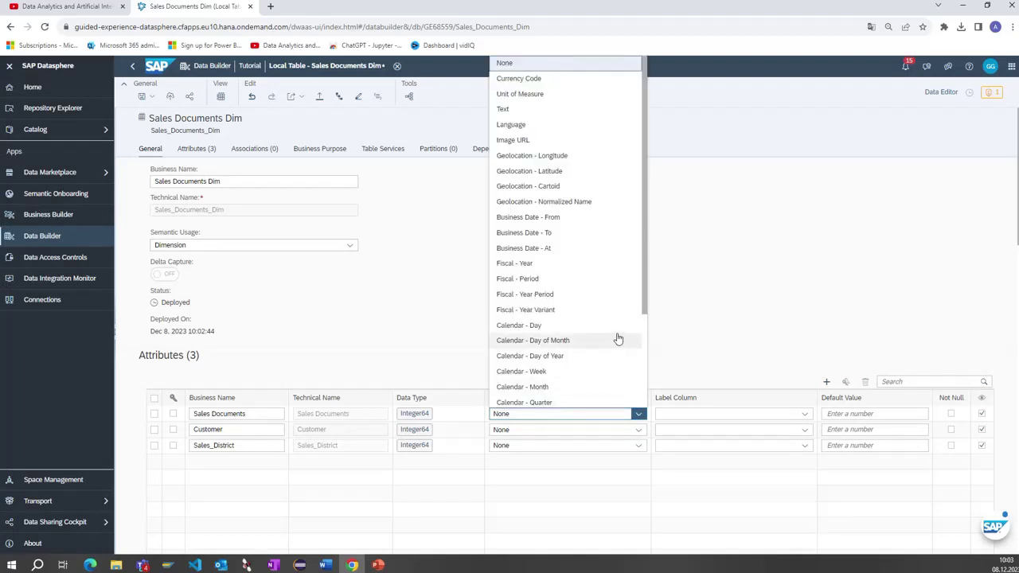
scroll(618, 339, "down", 3)
left_click(767, 291)
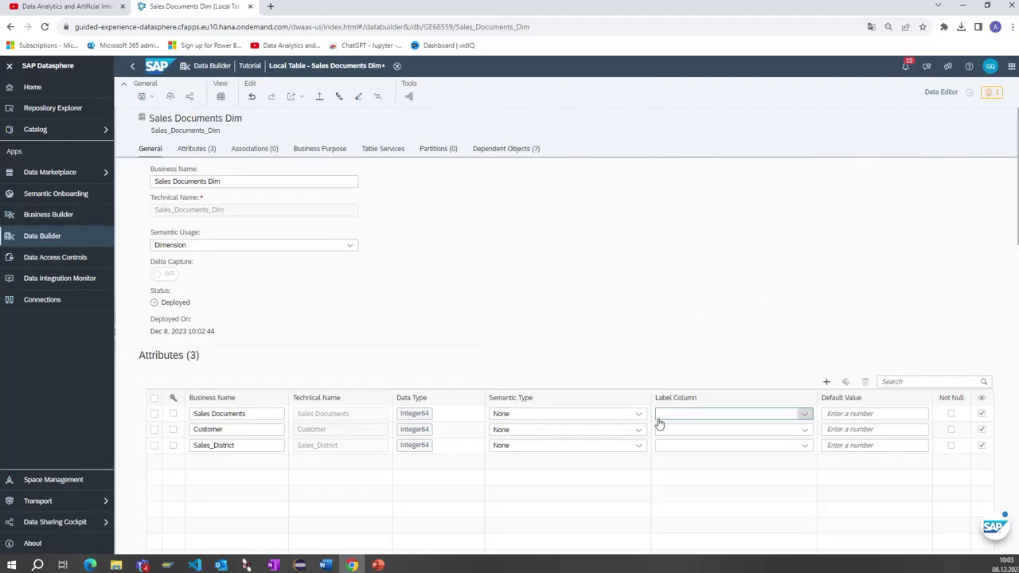
left_click(639, 445)
left_click(638, 445)
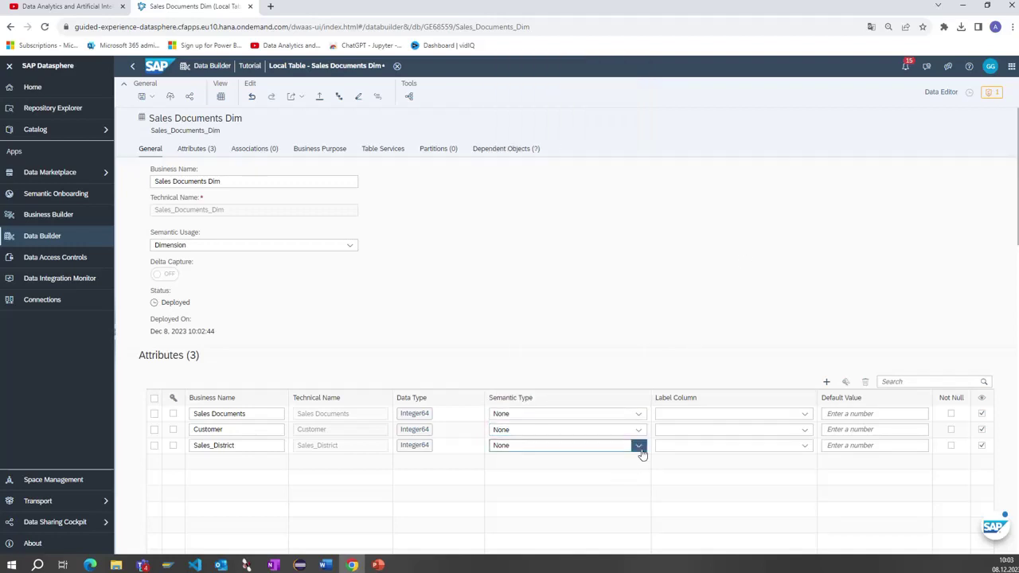
left_click(639, 445)
left_click(703, 272)
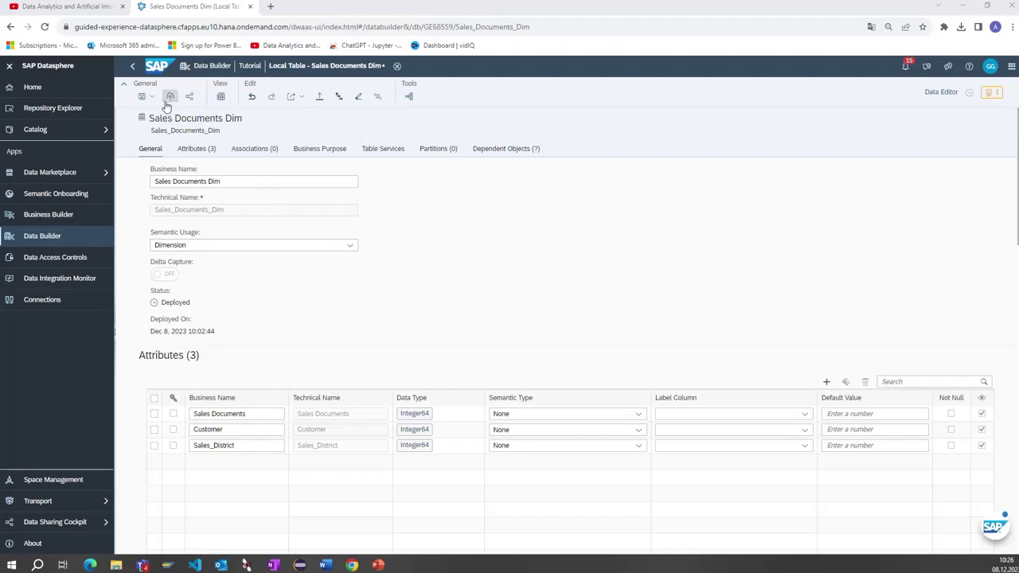
Deploy Sales Documents Dim twice, choosing Deploy Anyway past the validation messages
left_click(167, 104)
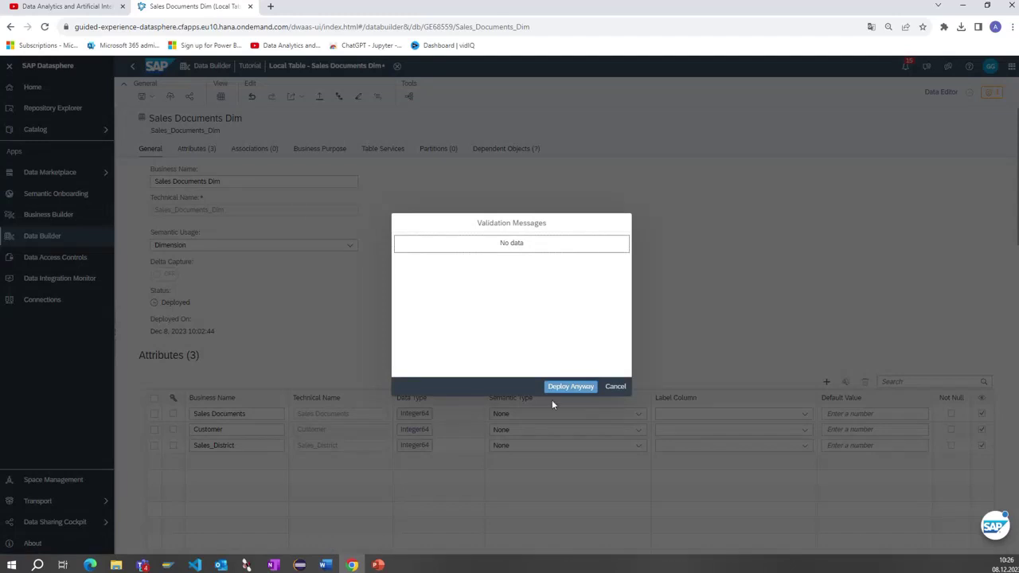
left_click(571, 388)
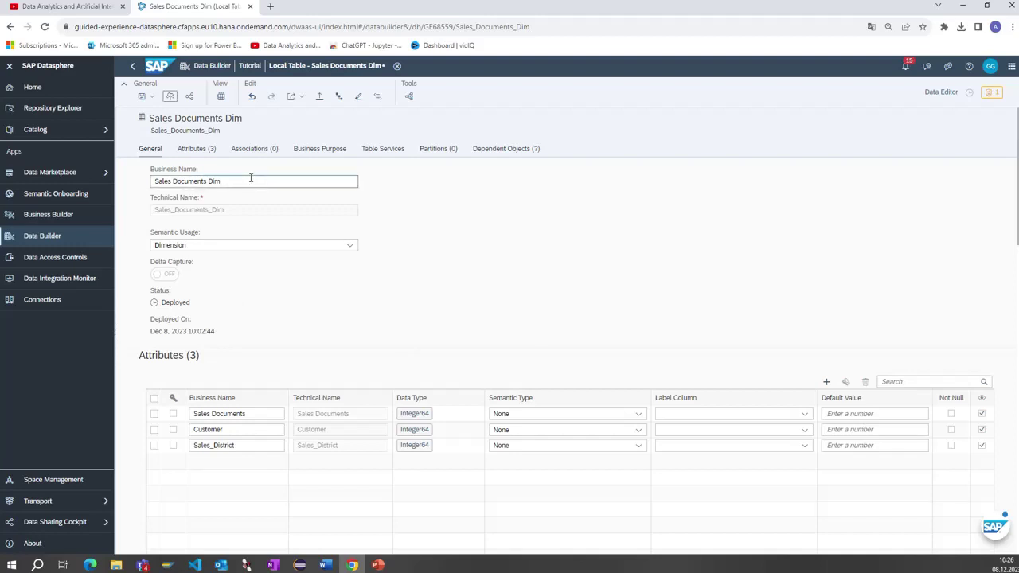
left_click(169, 99)
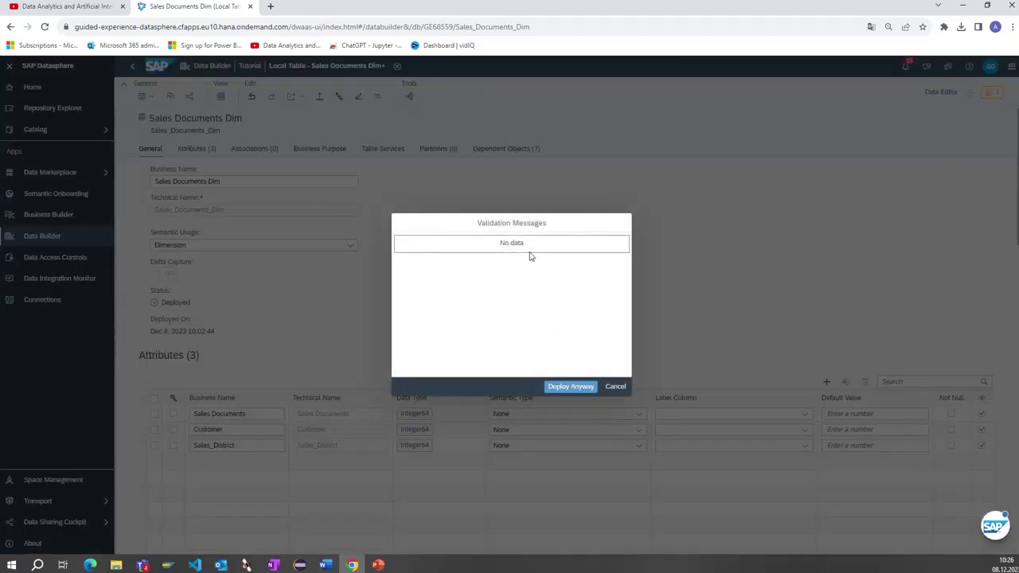
left_click(565, 387)
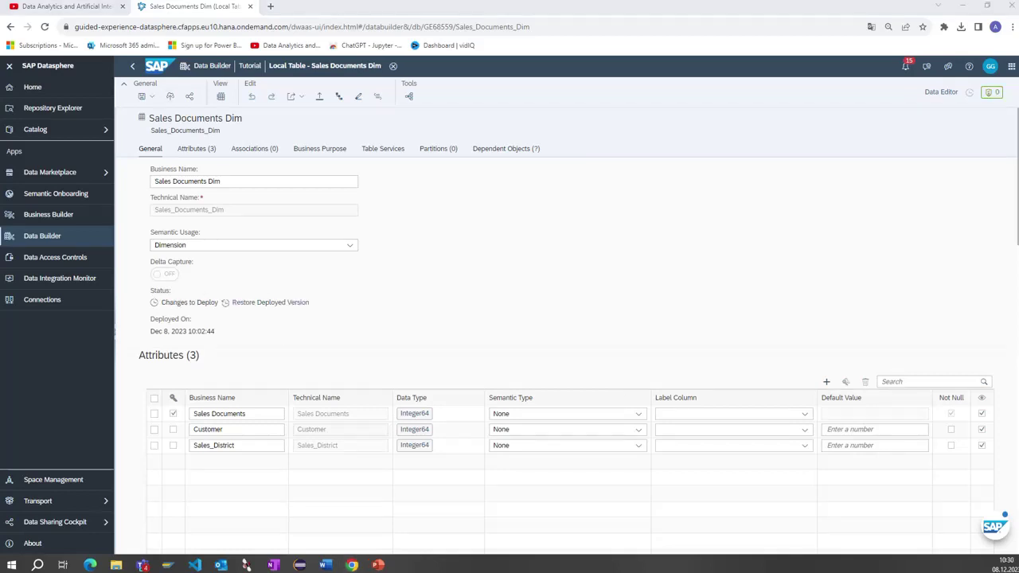
Make Sales Documents the key column, deploy the table and close its editor
left_click(173, 414)
left_click(173, 414)
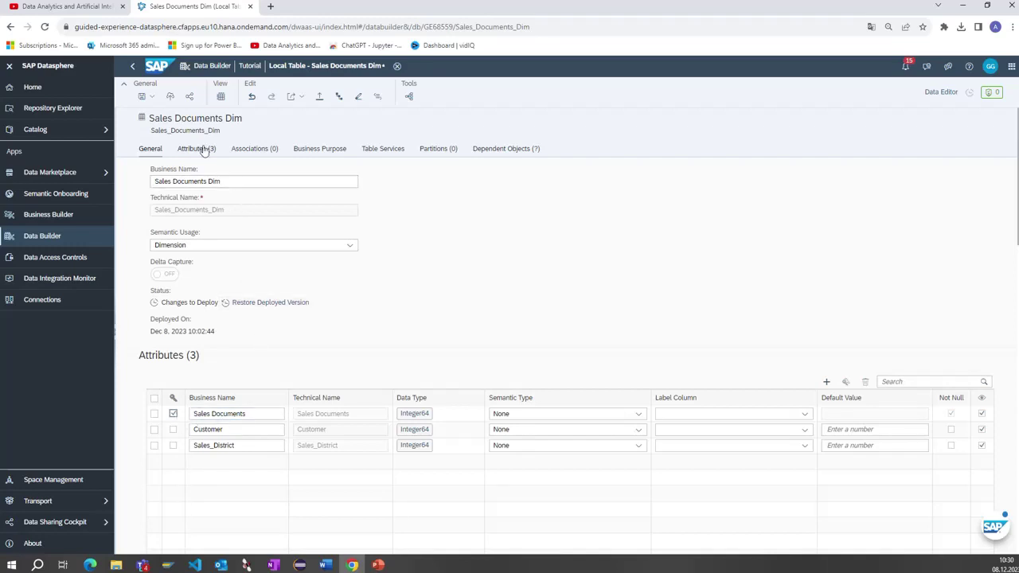
left_click(170, 97)
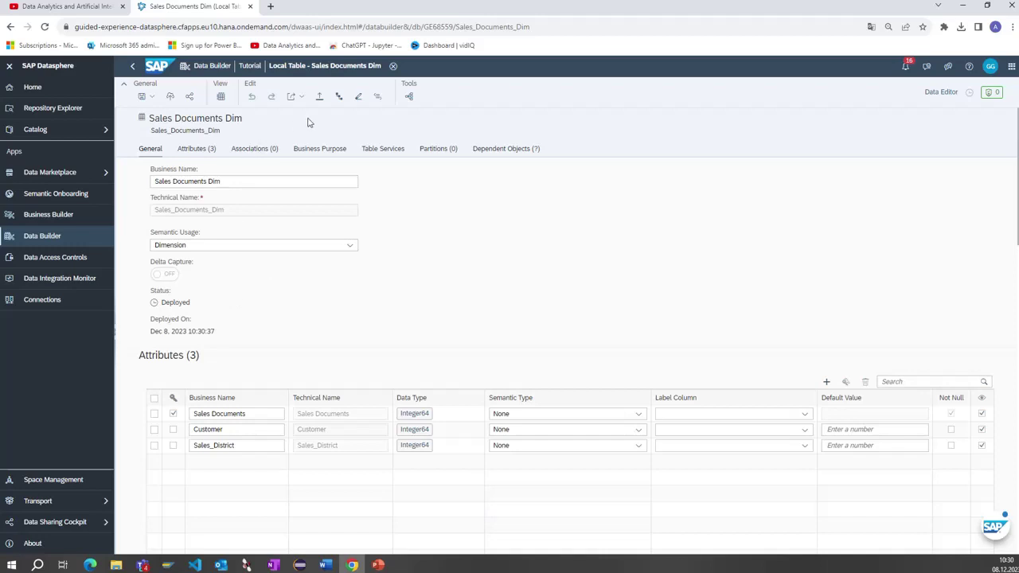
left_click(393, 68)
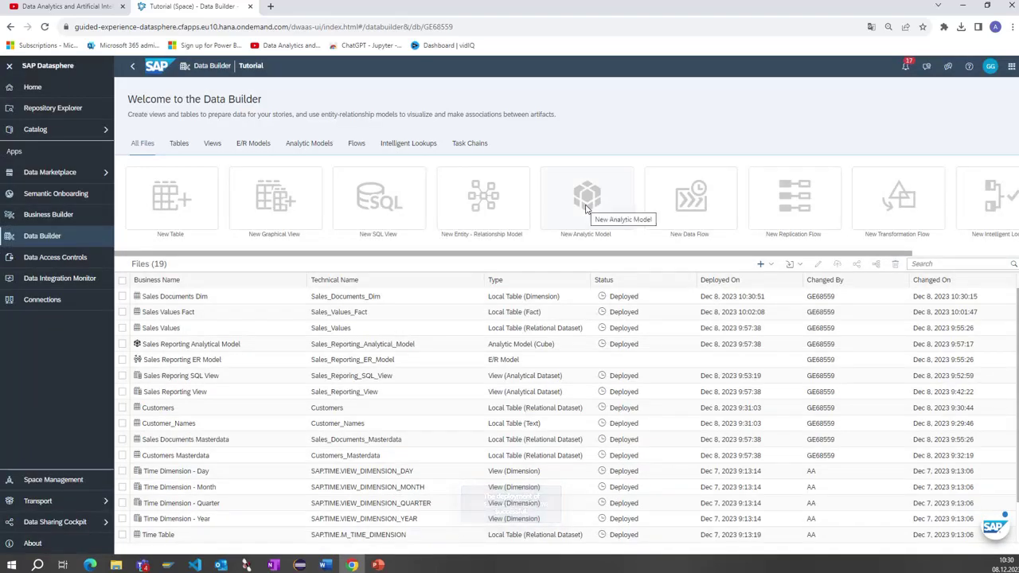
Create a new analytic model and import Sales Values Fact as its fact source
left_click(586, 205)
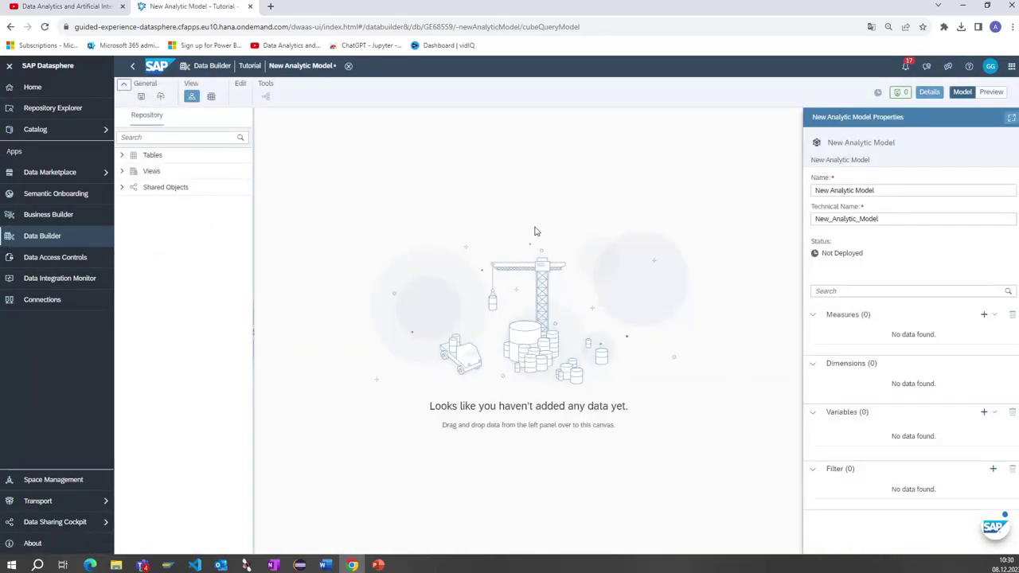
left_click(122, 156)
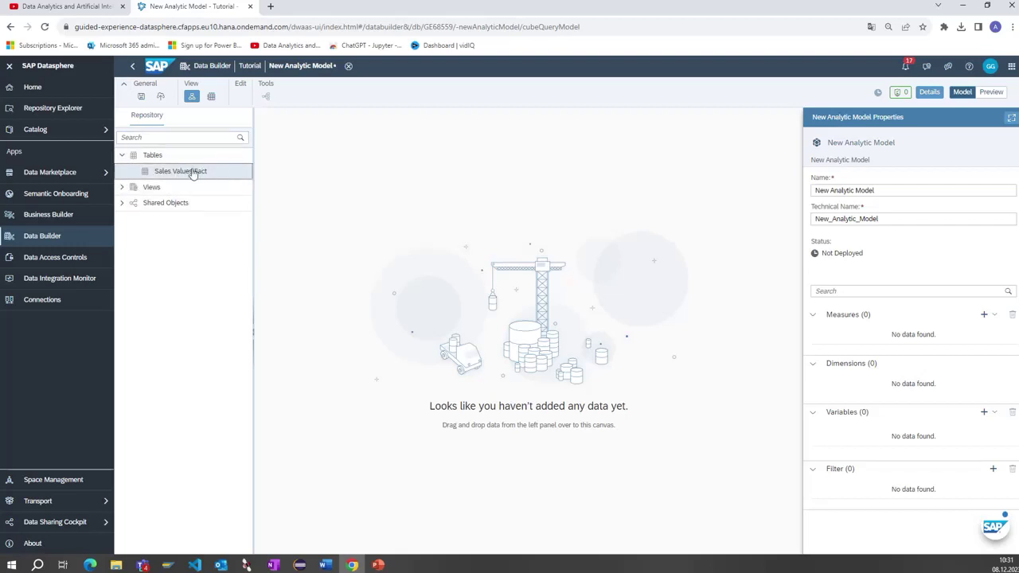
left_click_drag(172, 175, 377, 266)
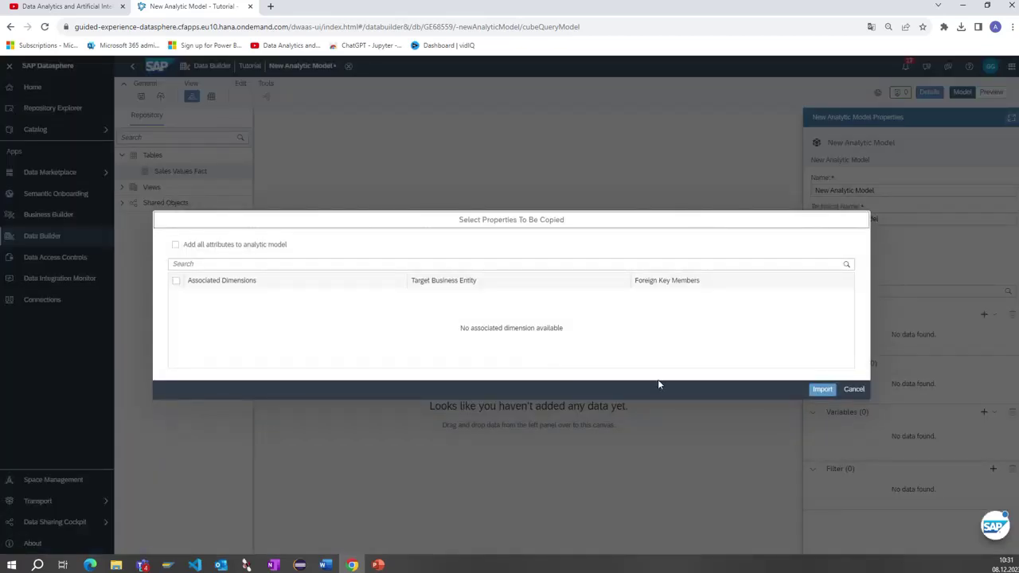
left_click(822, 390)
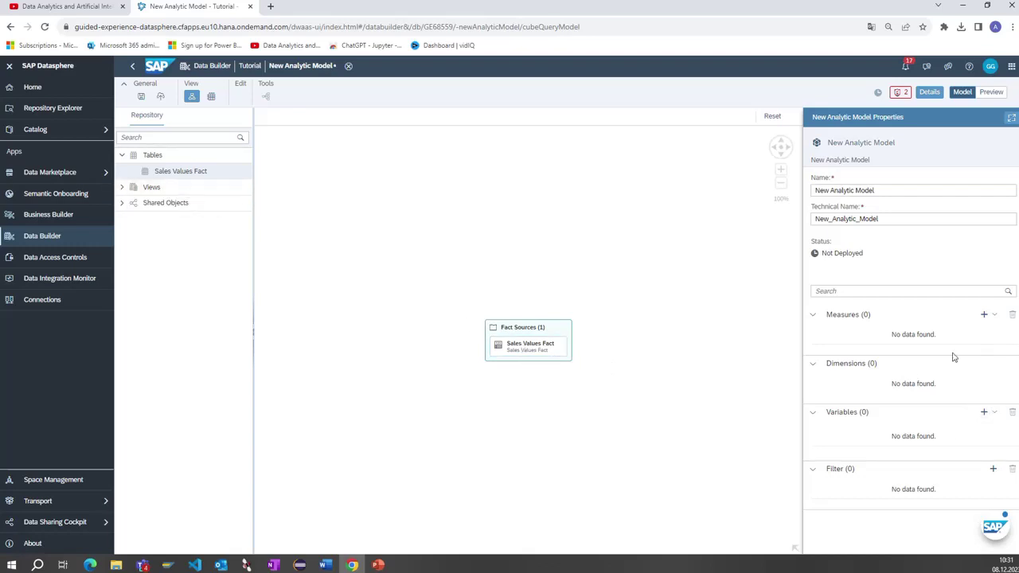
Add the Sales Document attribute from Sales Values Fact and open that source table
left_click(984, 315)
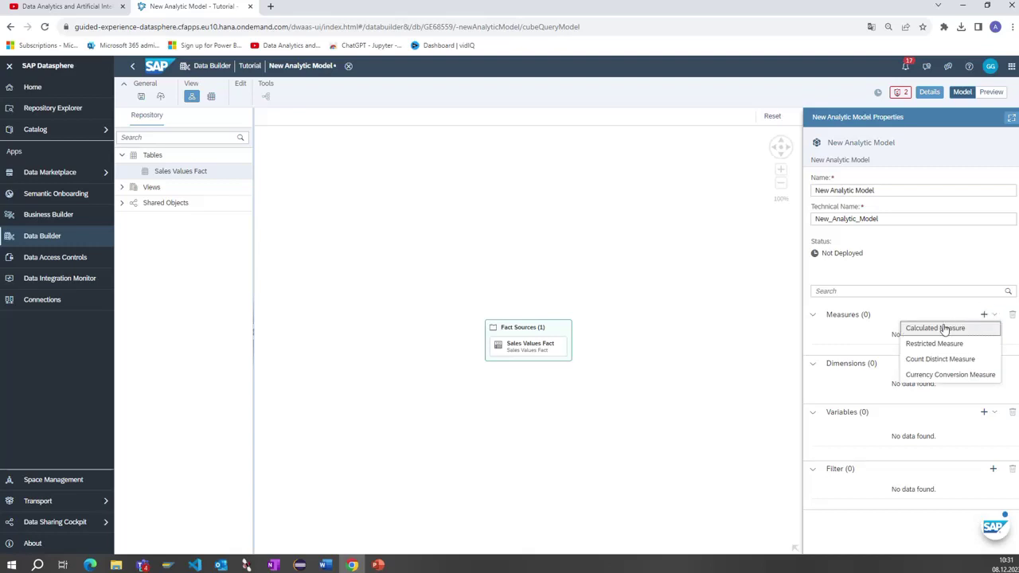
left_click(925, 264)
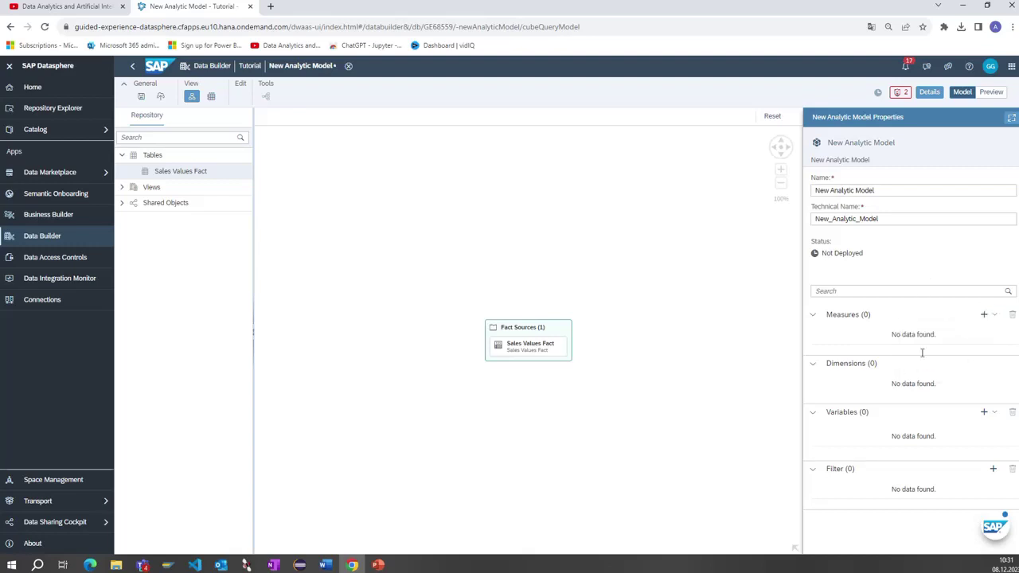
left_click(555, 346)
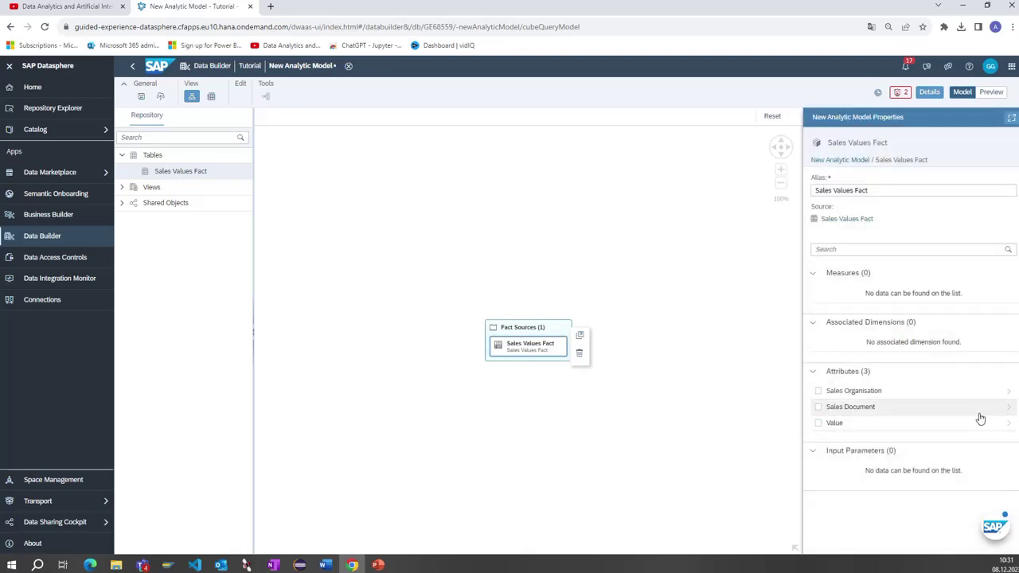
left_click(890, 407)
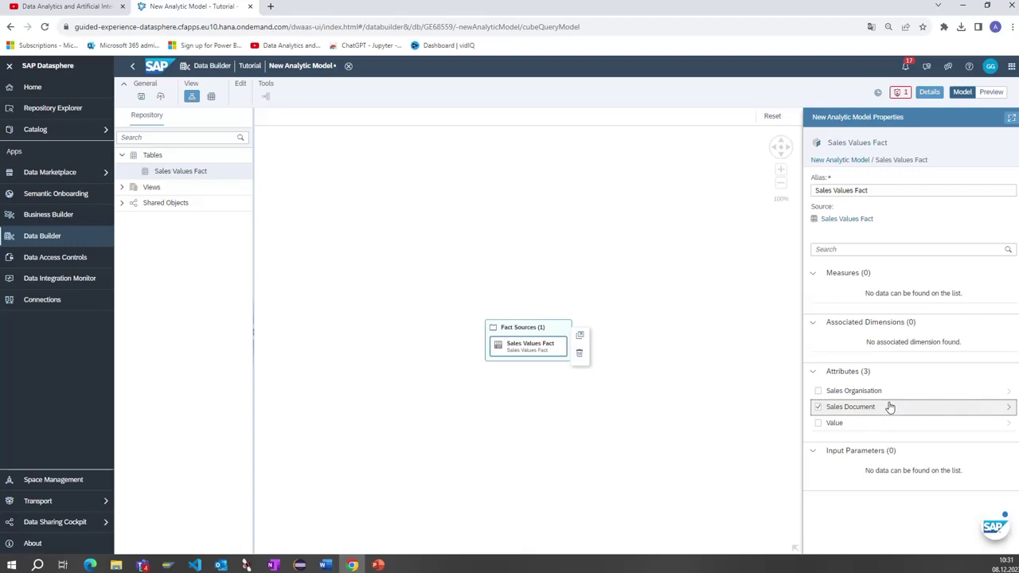
left_click(1008, 409)
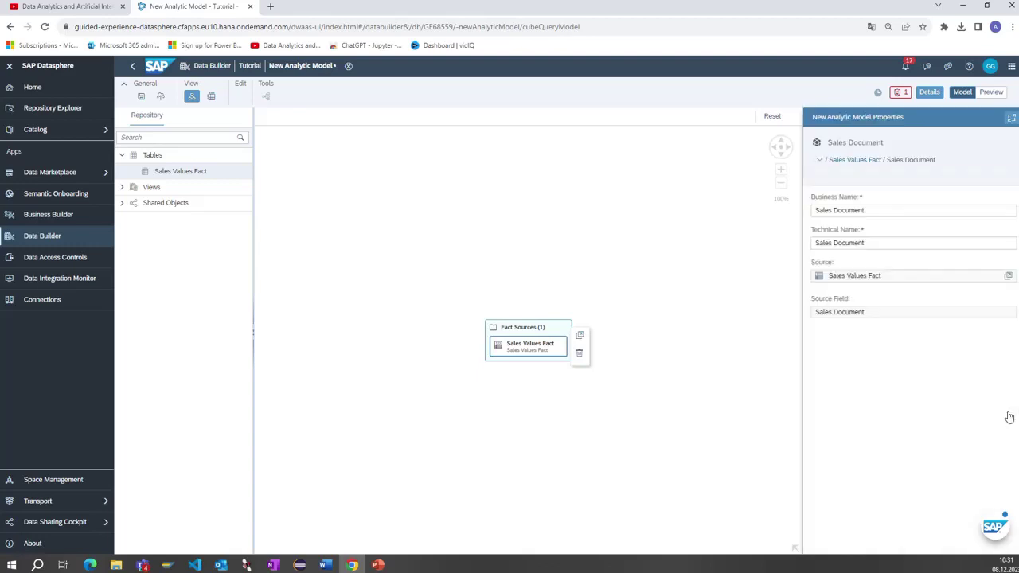
left_click(1008, 275)
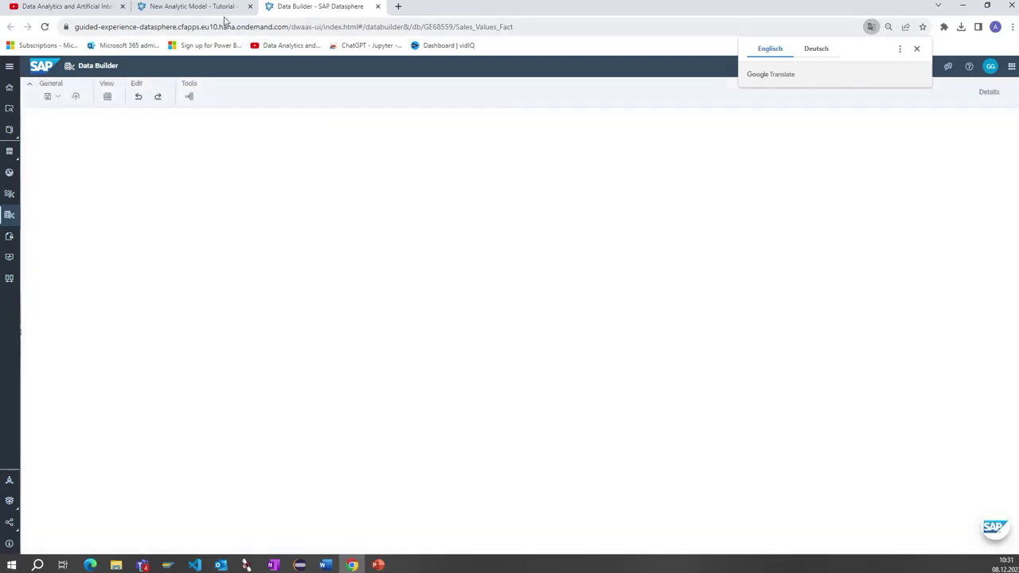
In the Sales Values Fact table, add a plain association targeting Sales Documents Dim
left_click(219, 13)
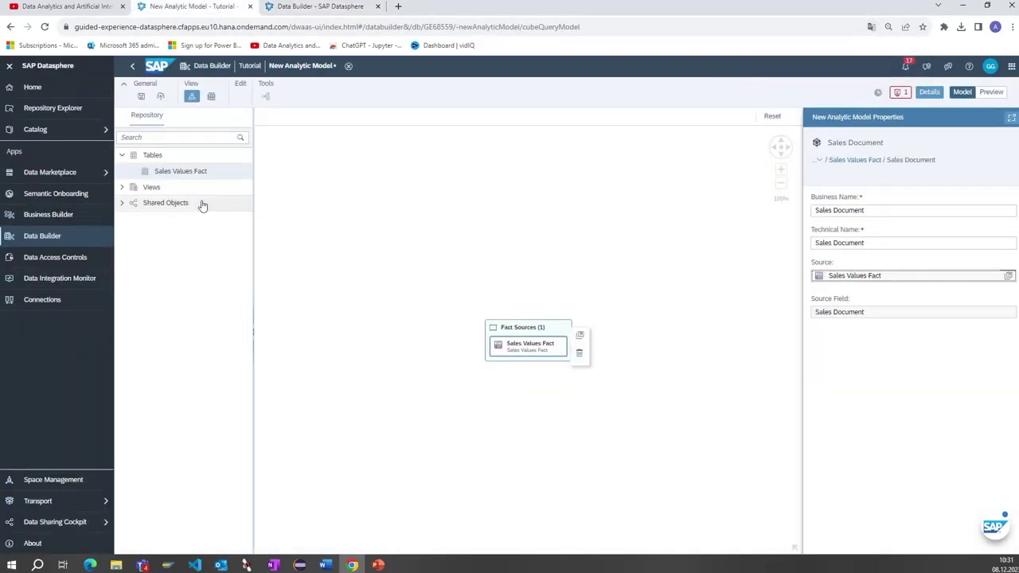
left_click(838, 162)
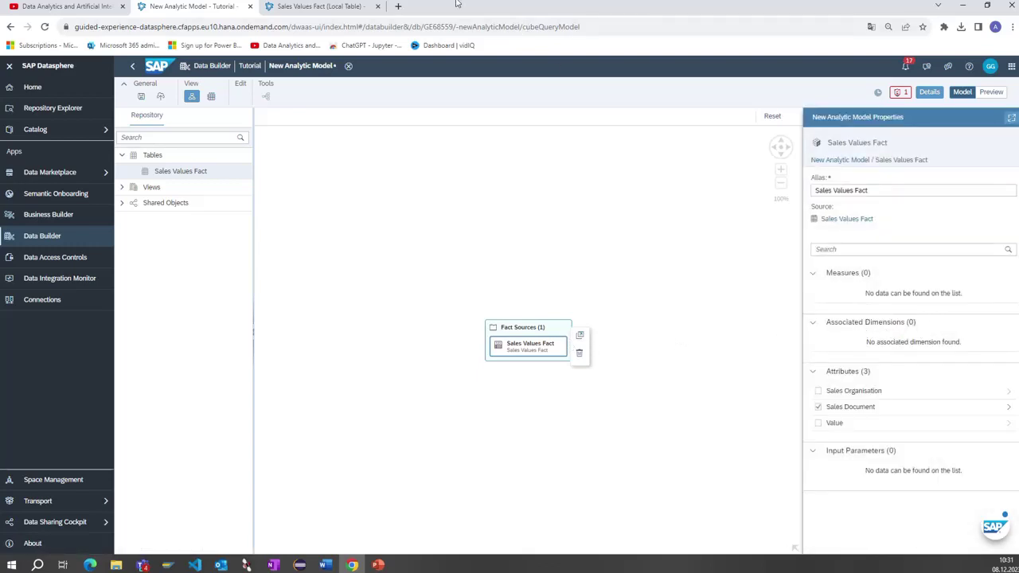
left_click(355, 10)
scroll(481, 234, "down", 10)
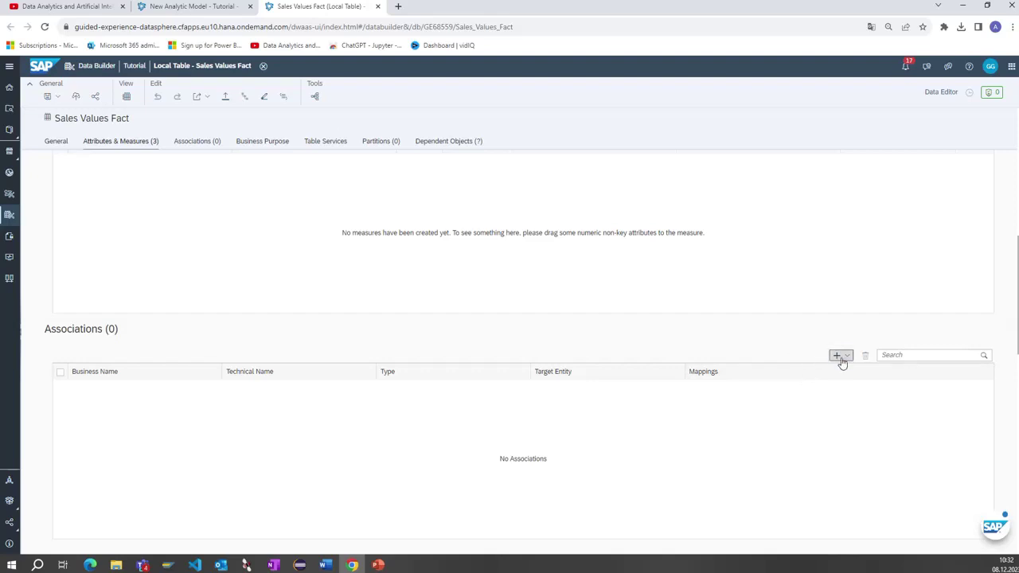
left_click(841, 356)
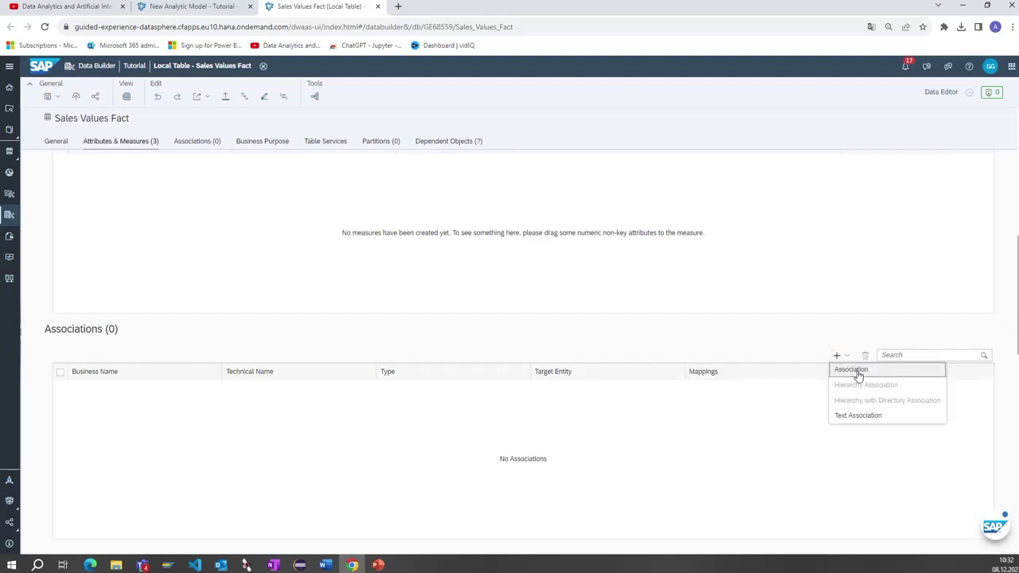
left_click(852, 370)
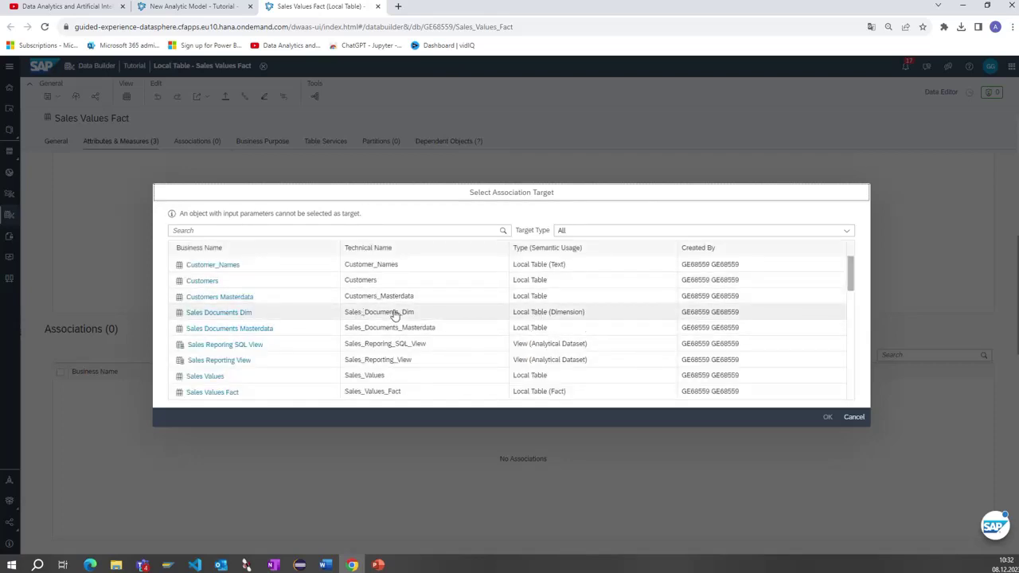
left_click(612, 317)
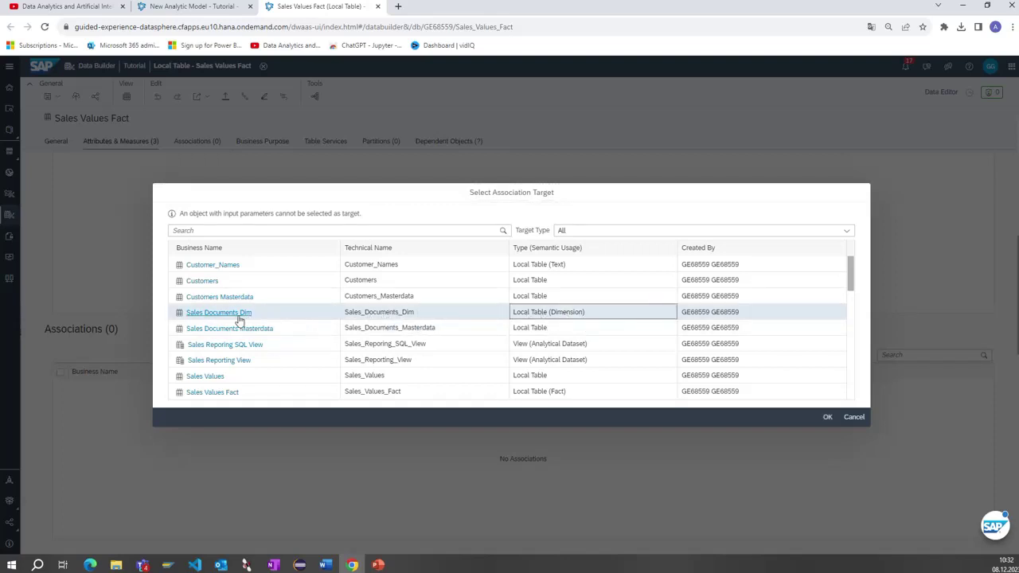
left_click(828, 419)
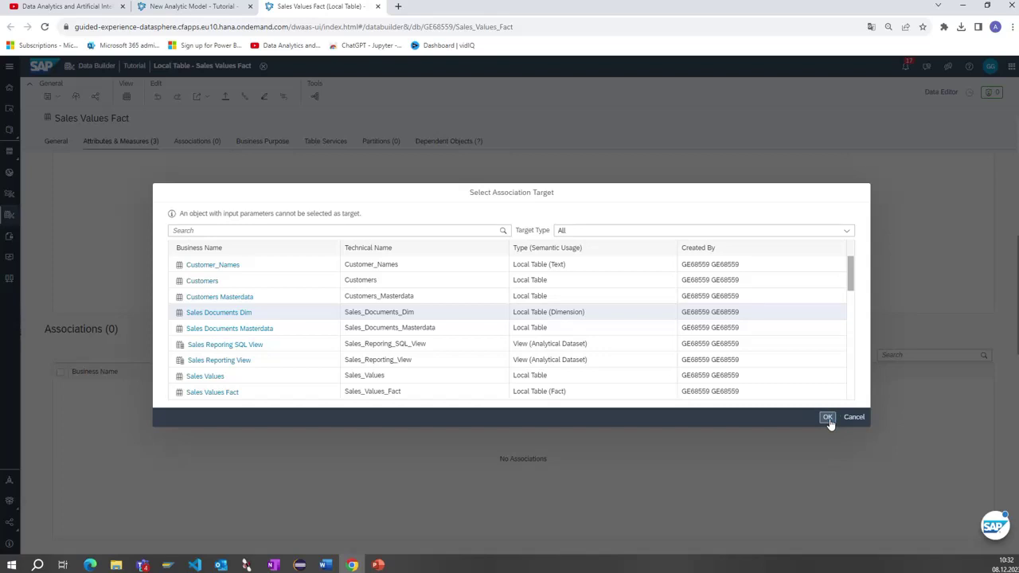
scroll(806, 394, "down", 3)
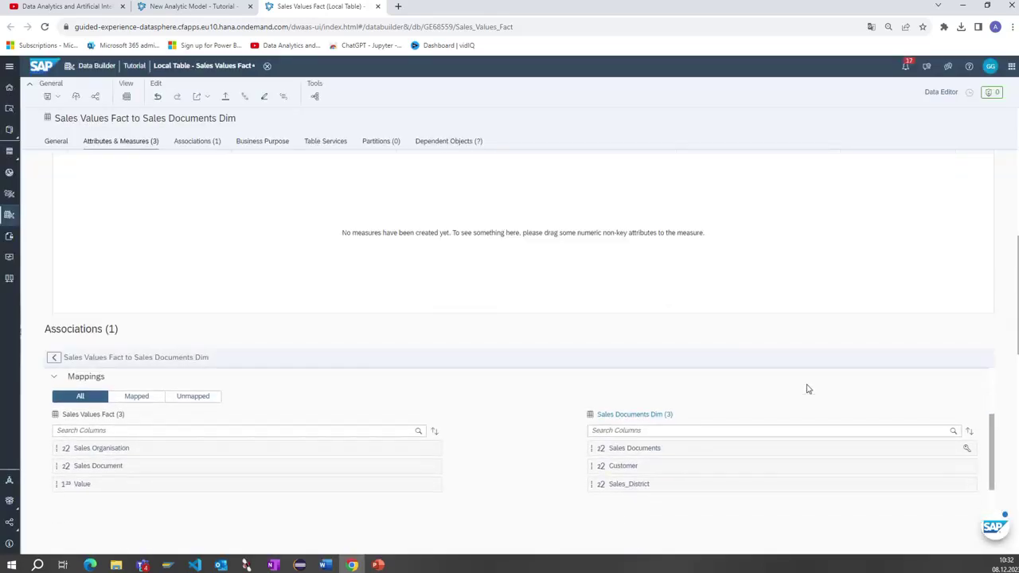
Map the Sales Document column to Sales Documents, then deploy the Sales Values Fact table
scroll(804, 389, "up", 1)
scroll(800, 387, "down", 1)
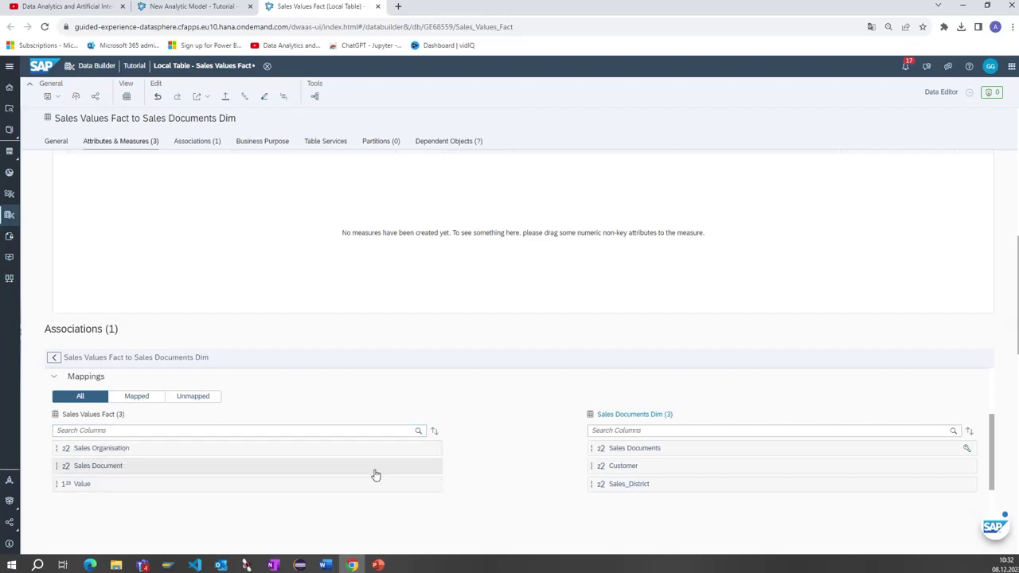
left_click(414, 468)
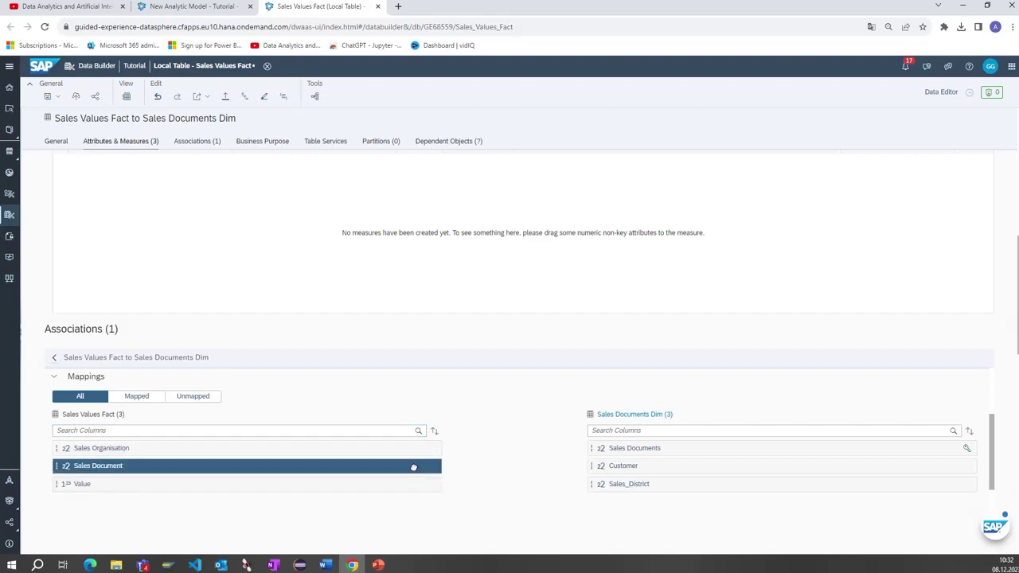
left_click(613, 452)
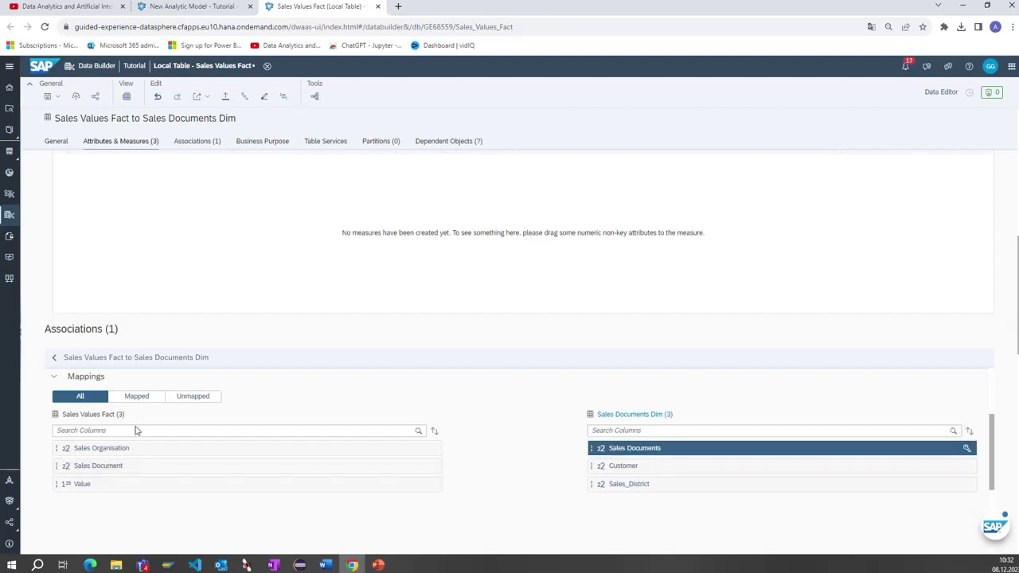
left_click(182, 469)
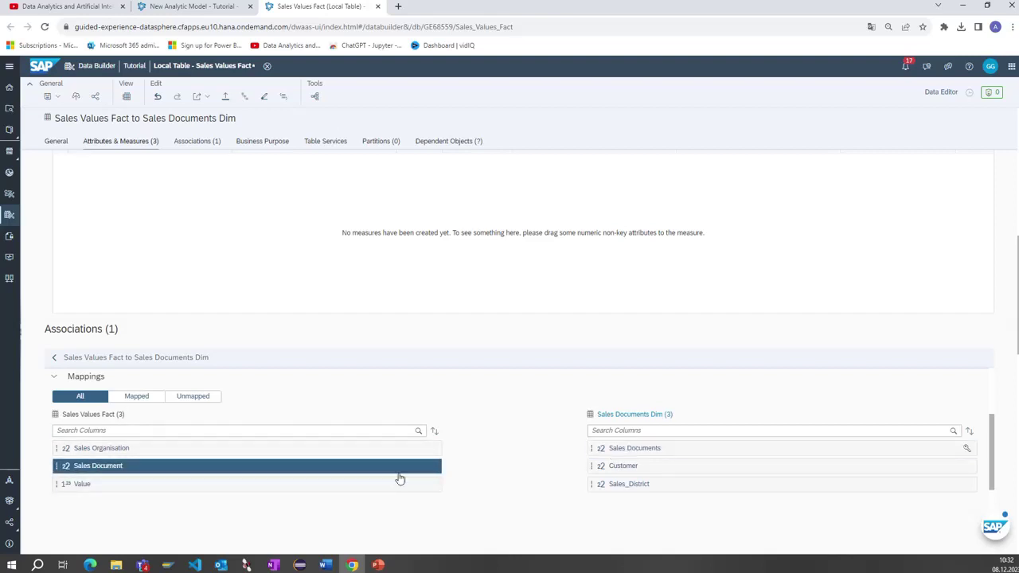
left_click_drag(398, 473, 637, 453)
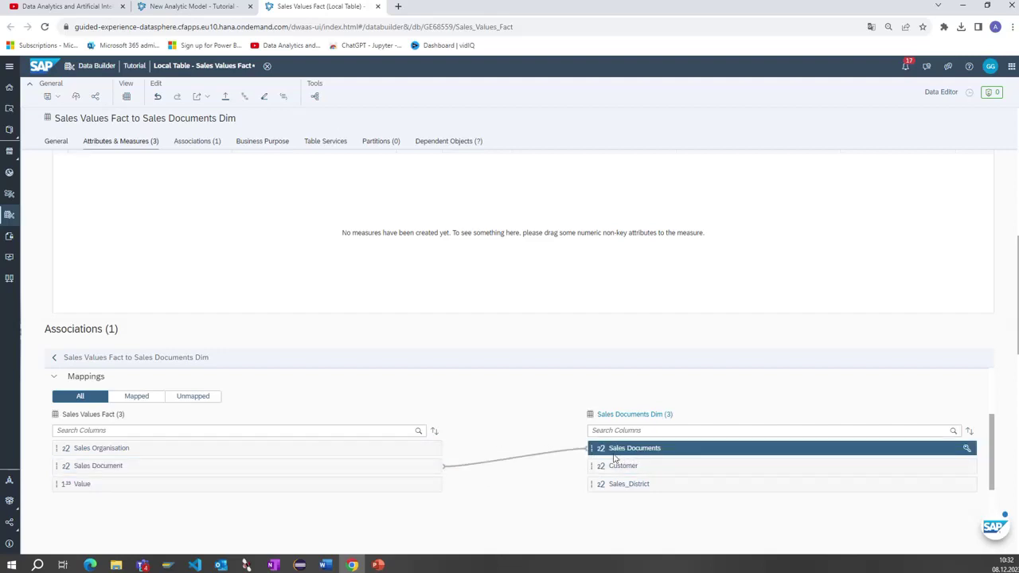
left_click(76, 97)
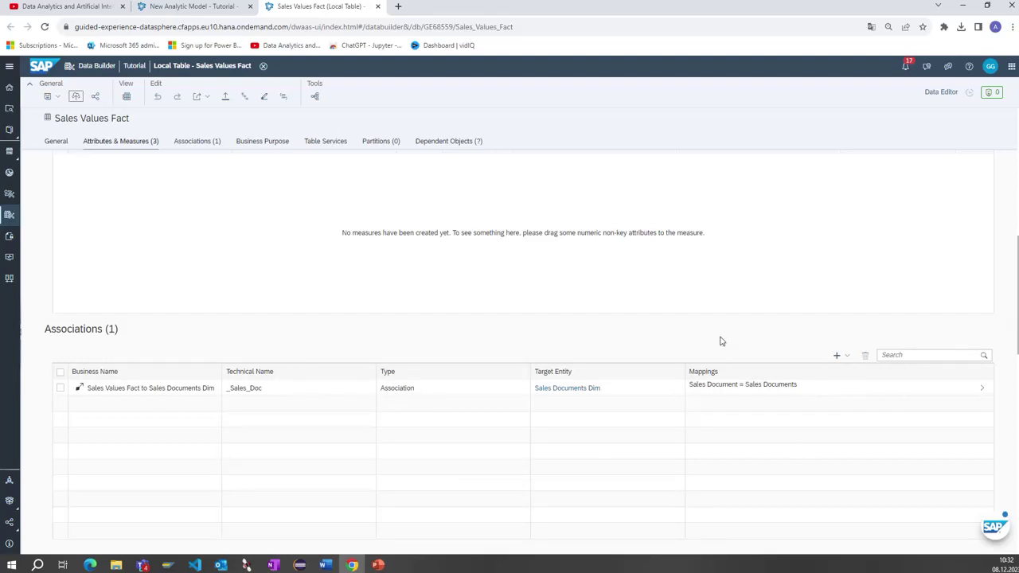
Delete the Sales Values Fact node from the New Analytic Model canvas and drag it back in
scroll(720, 341, "up", 10)
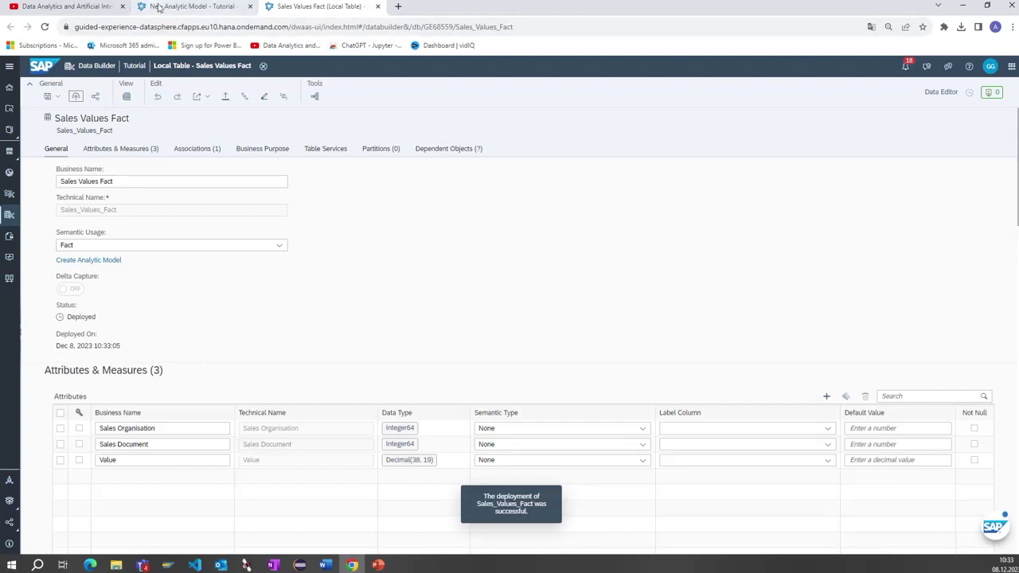
left_click(158, 8)
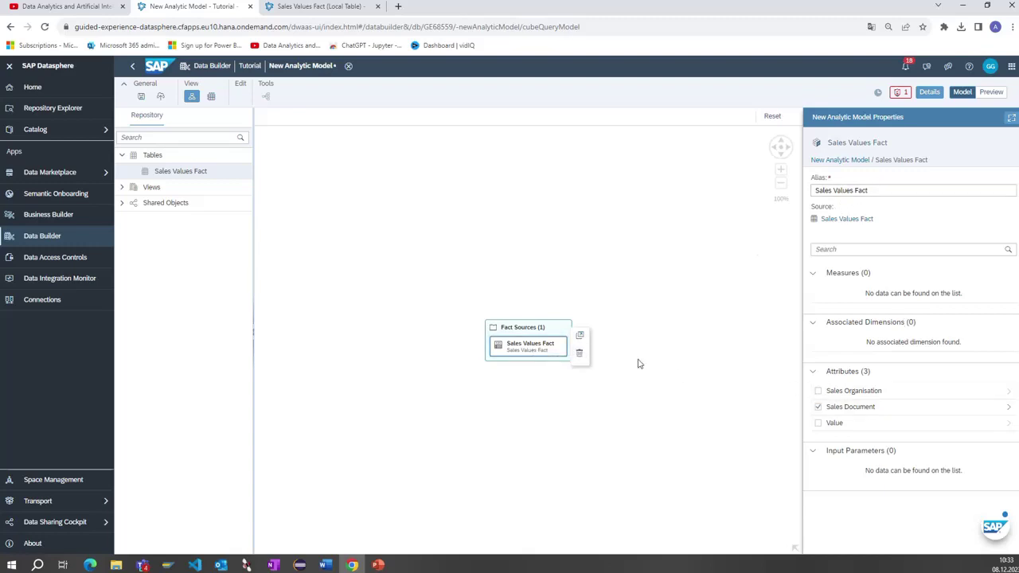
left_click(579, 354)
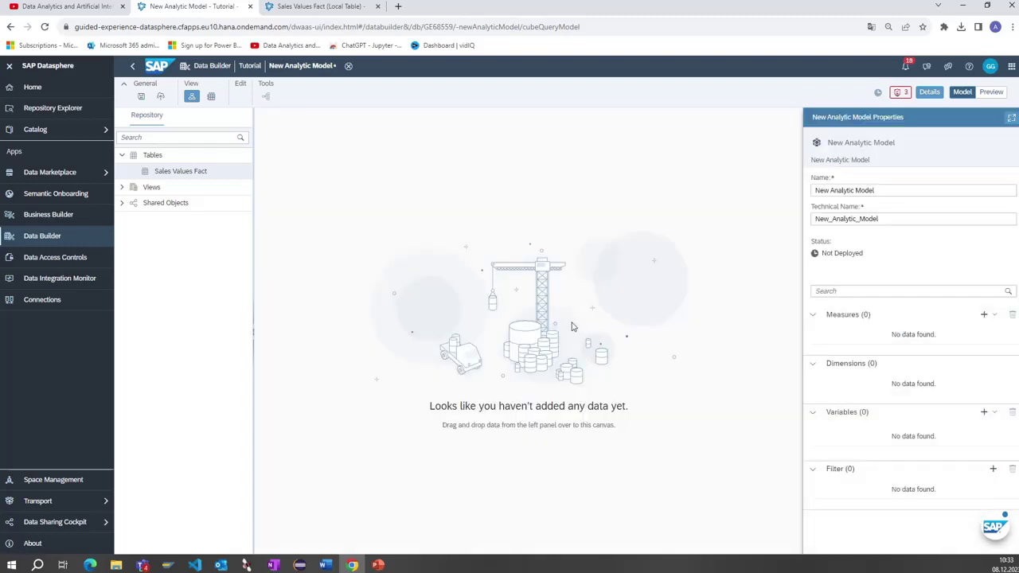
left_click(161, 171)
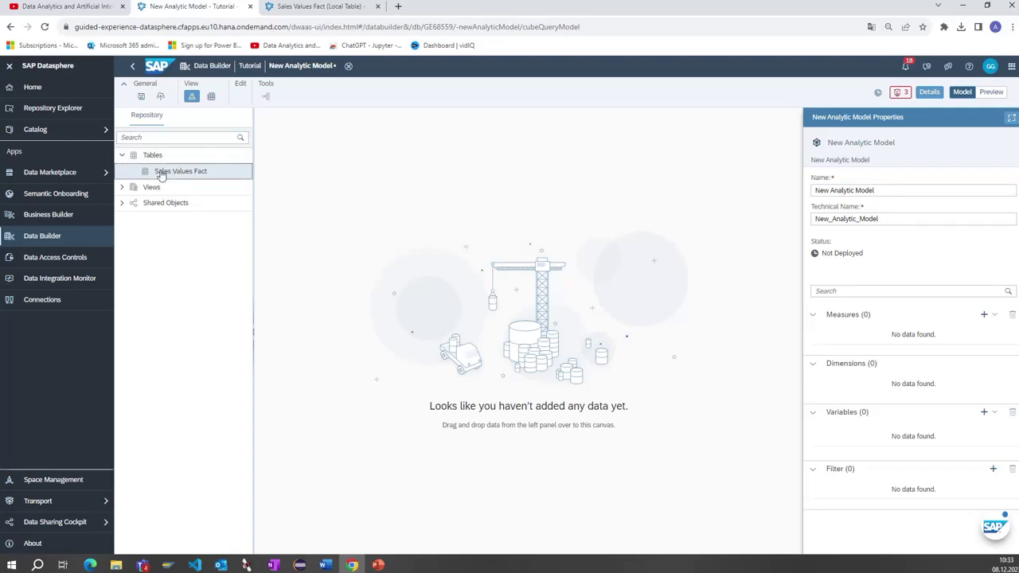
left_click_drag(198, 170, 463, 320)
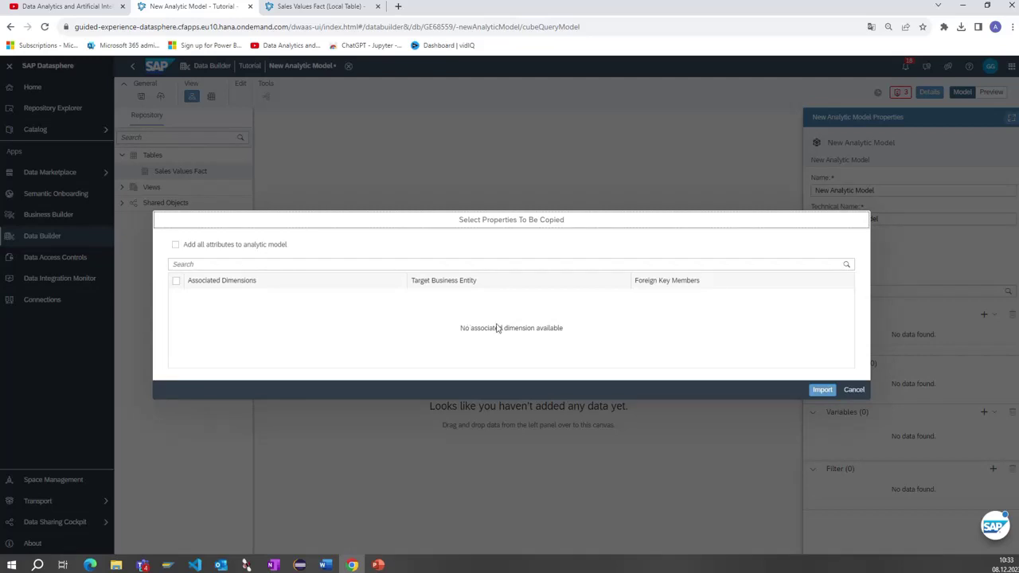
Import Sales Values Fact as the fact source, including its Value, Sales Document and Sales Organisation attributes
left_click(822, 390)
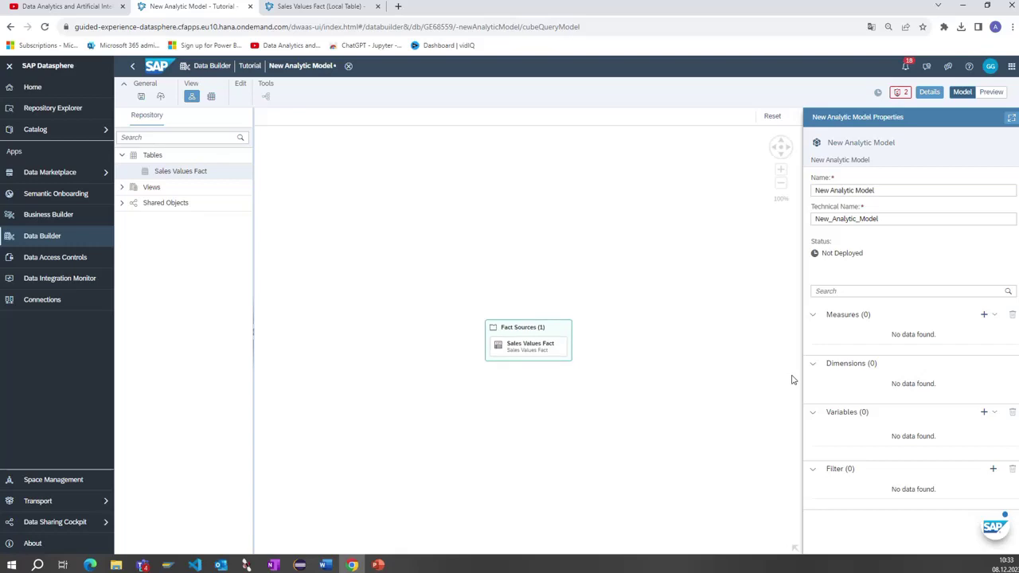
left_click(553, 347)
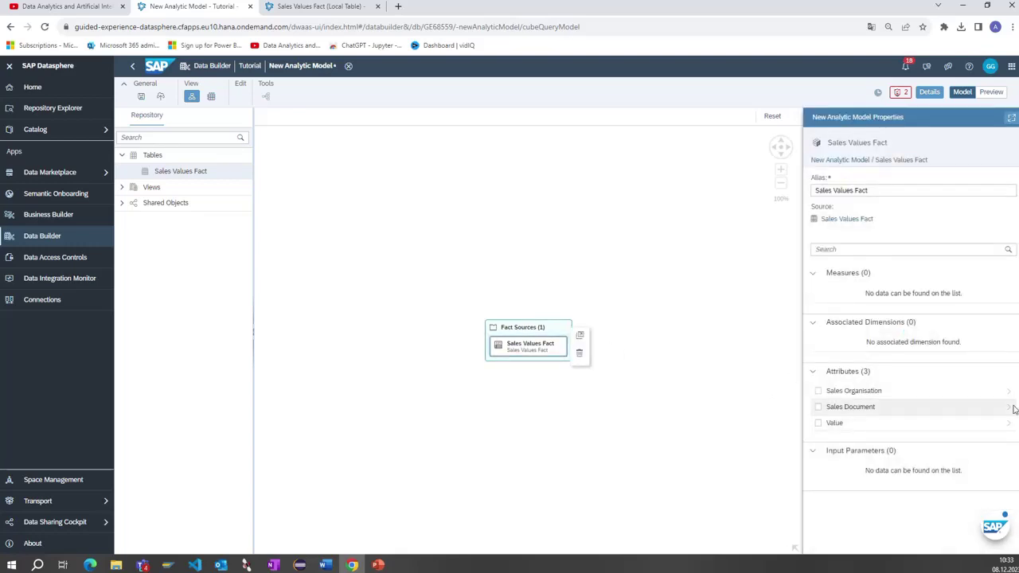
left_click(1010, 409)
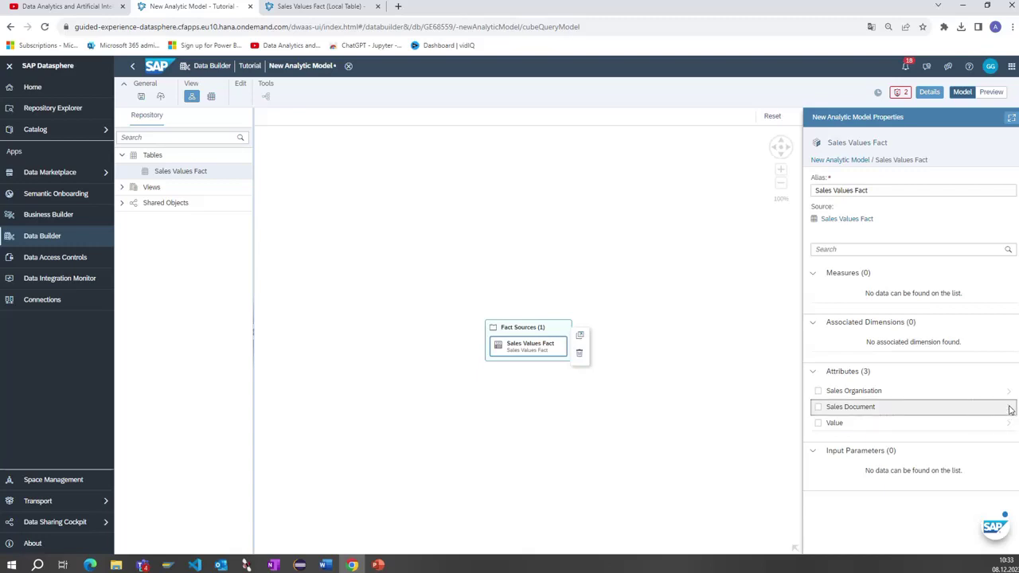
left_click(819, 406)
left_click(818, 423)
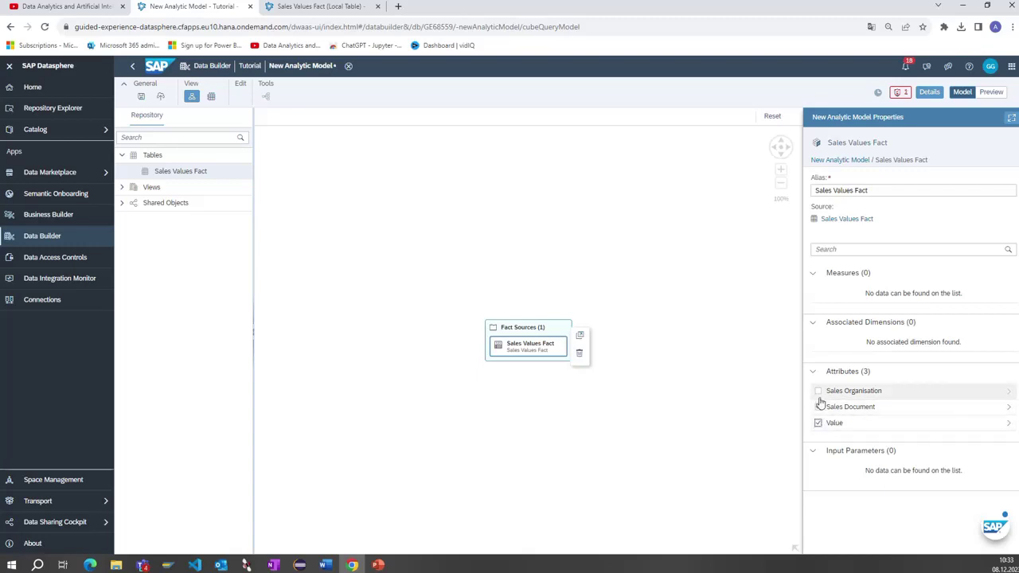
left_click(819, 391)
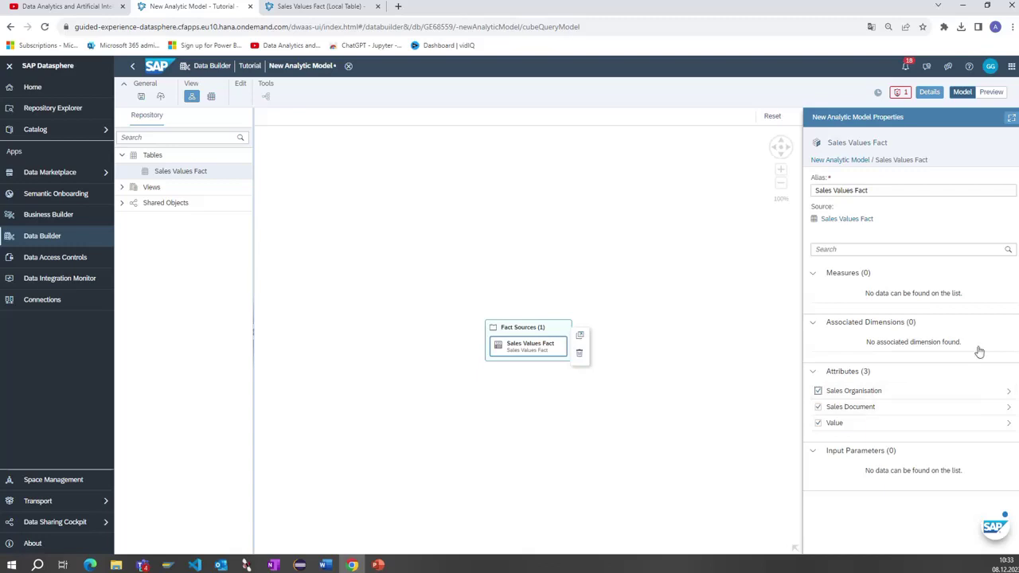
Remove Value from the model's dimensions, leaving Sales Document and Sales Organisation
left_click(850, 160)
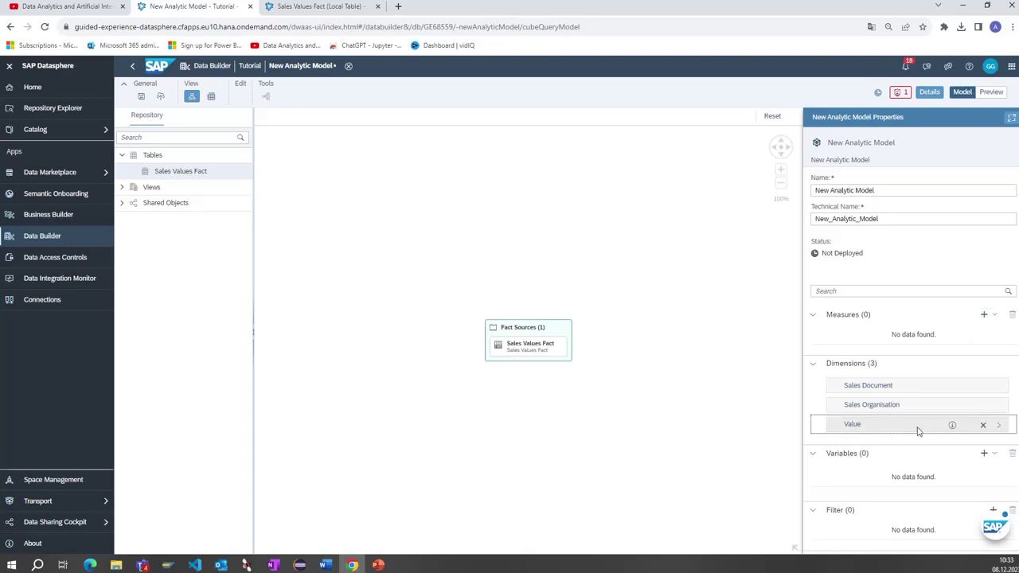
left_click(982, 425)
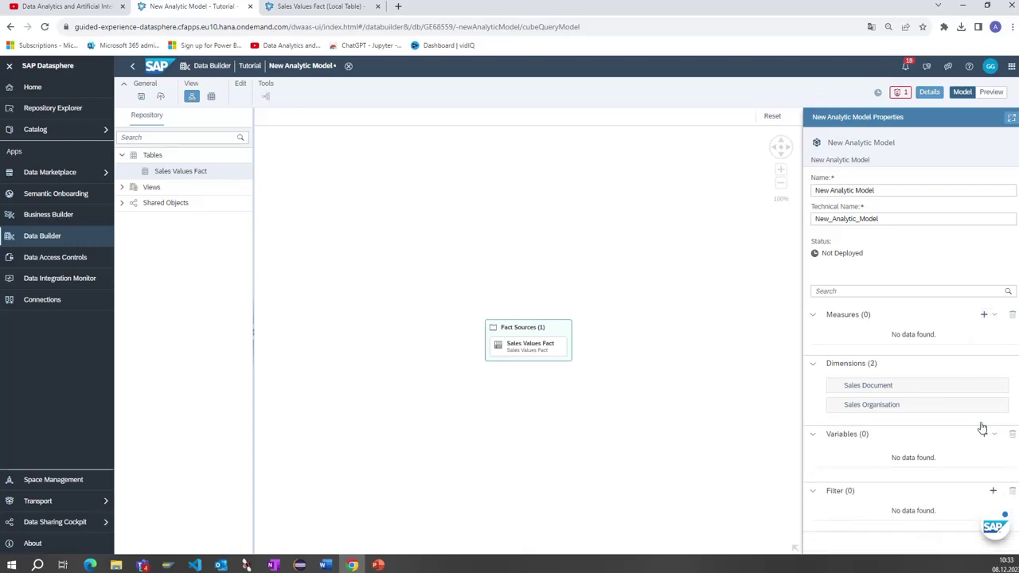
left_click(984, 314)
left_click(866, 340)
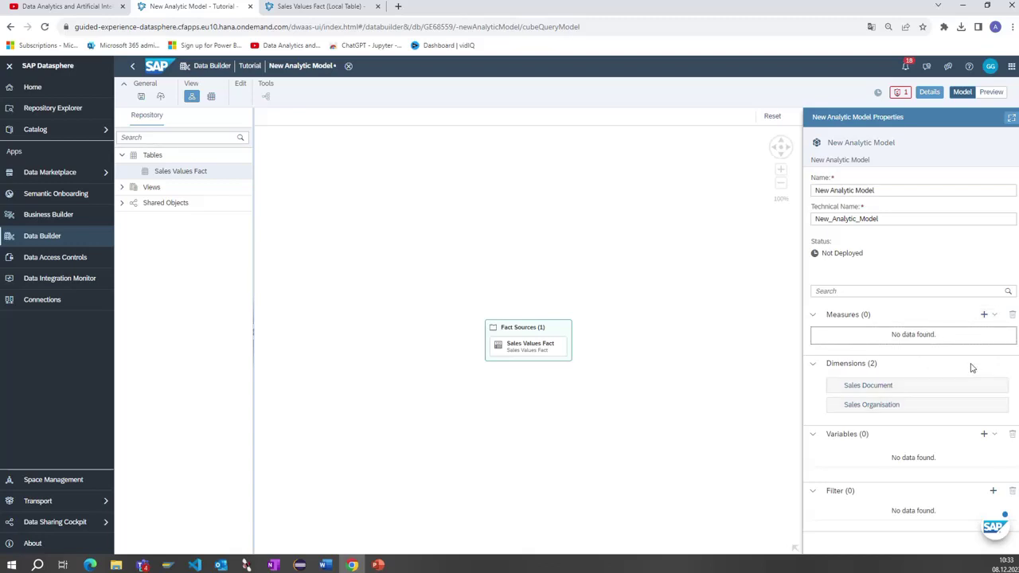
Restore the Value attribute among the analytic model's dimensions
left_click(532, 345)
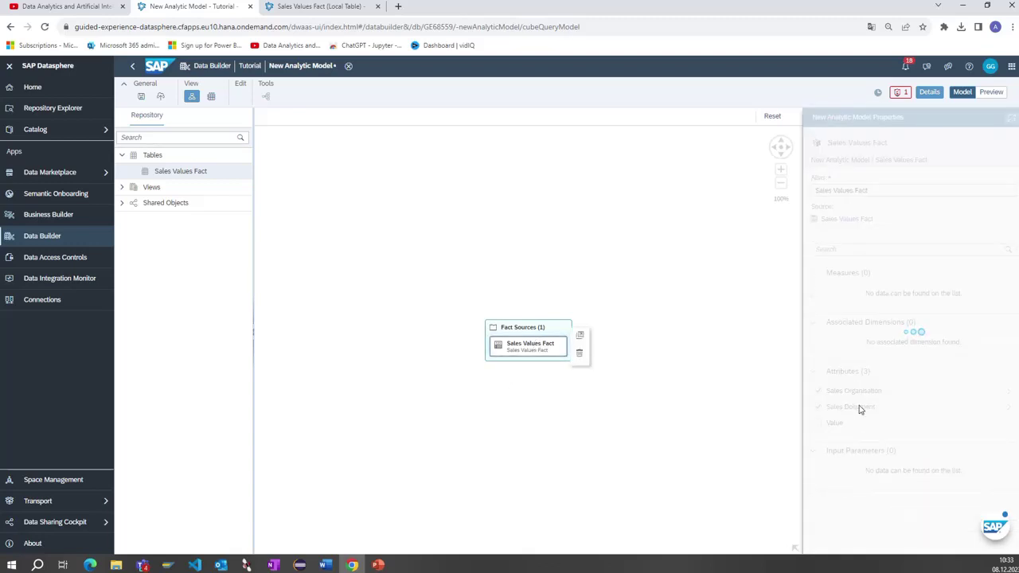
left_click(1002, 427)
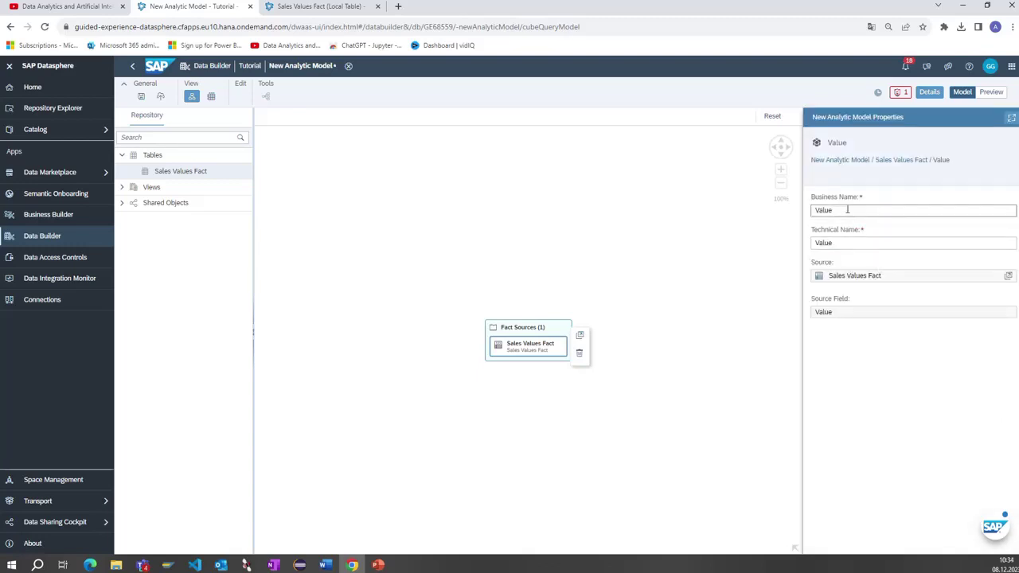
left_click(882, 161)
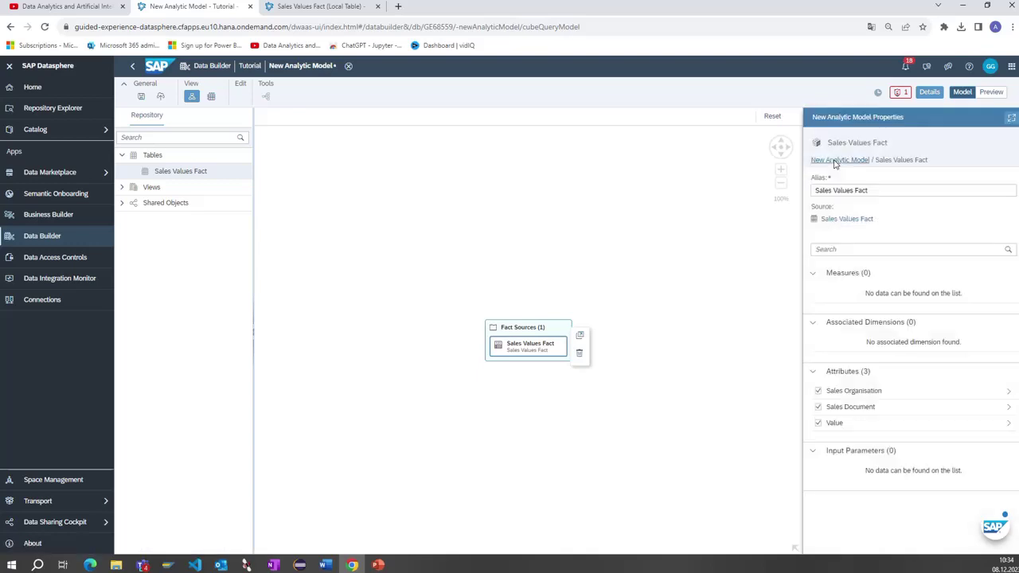
left_click(835, 161)
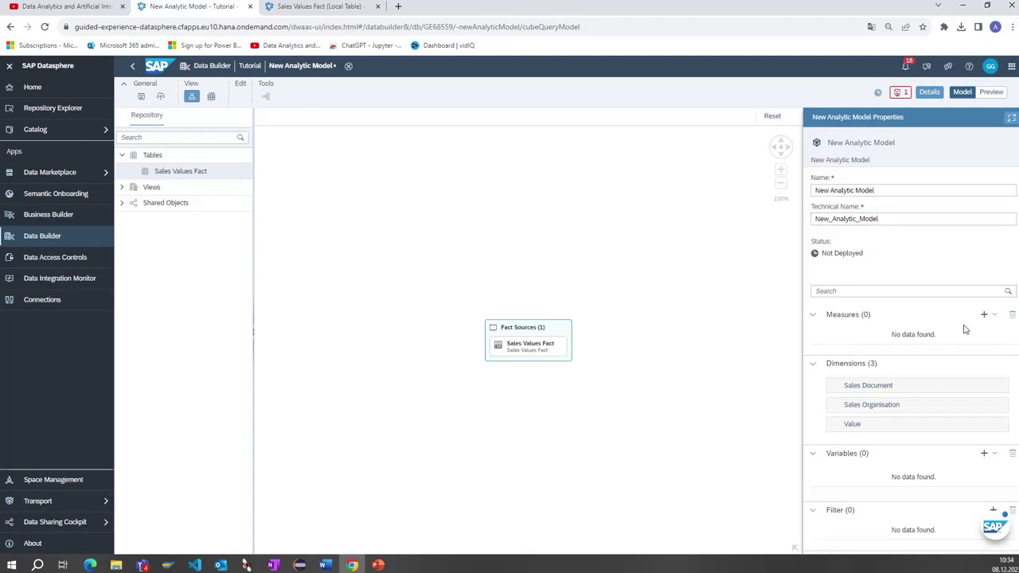
Add a Count Distinct measure over Sales Document (Fact Sources)
left_click(992, 316)
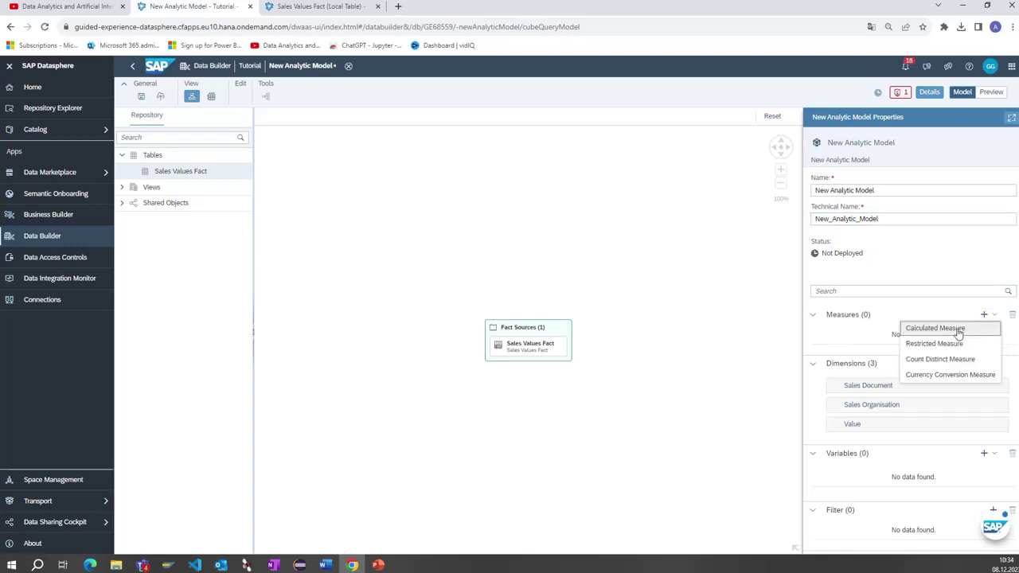
left_click(953, 359)
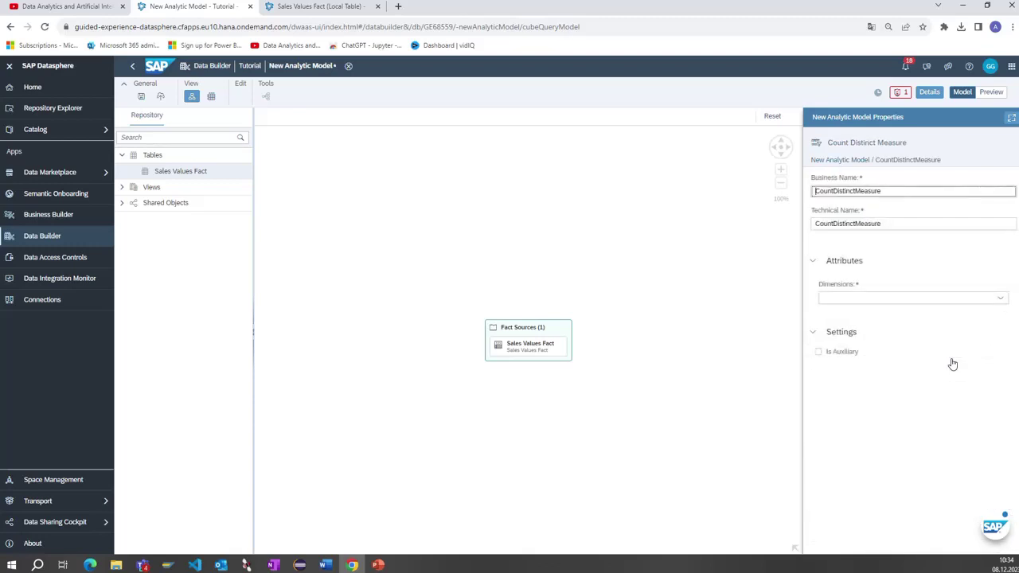
left_click(1000, 298)
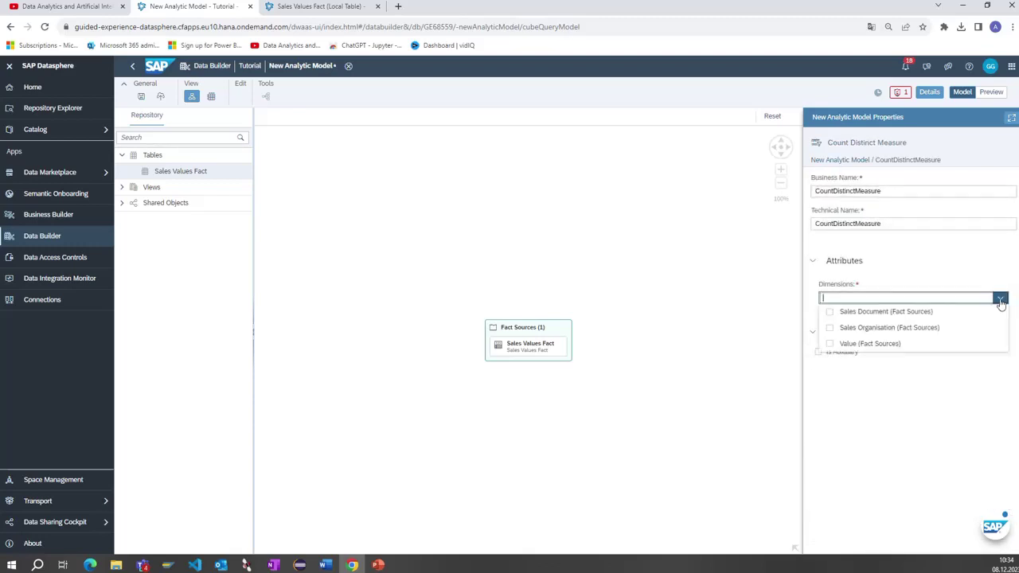
left_click(830, 312)
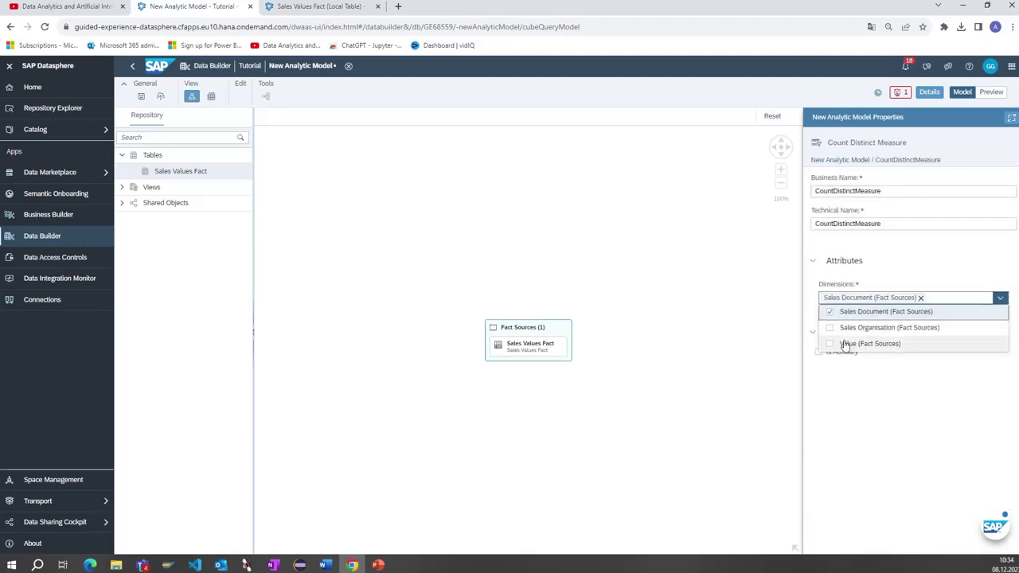
left_click(941, 409)
left_click(838, 163)
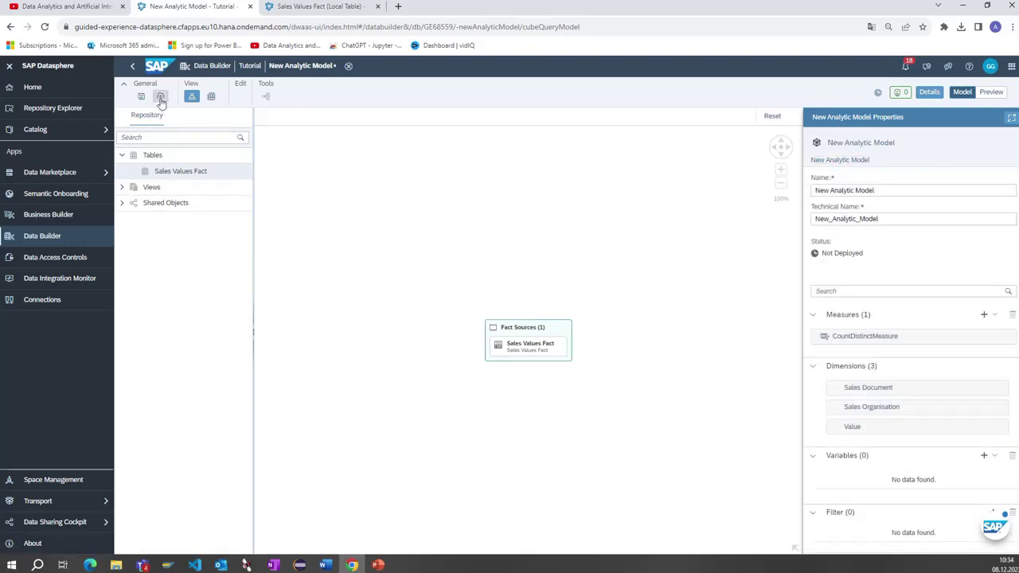
left_click(526, 347)
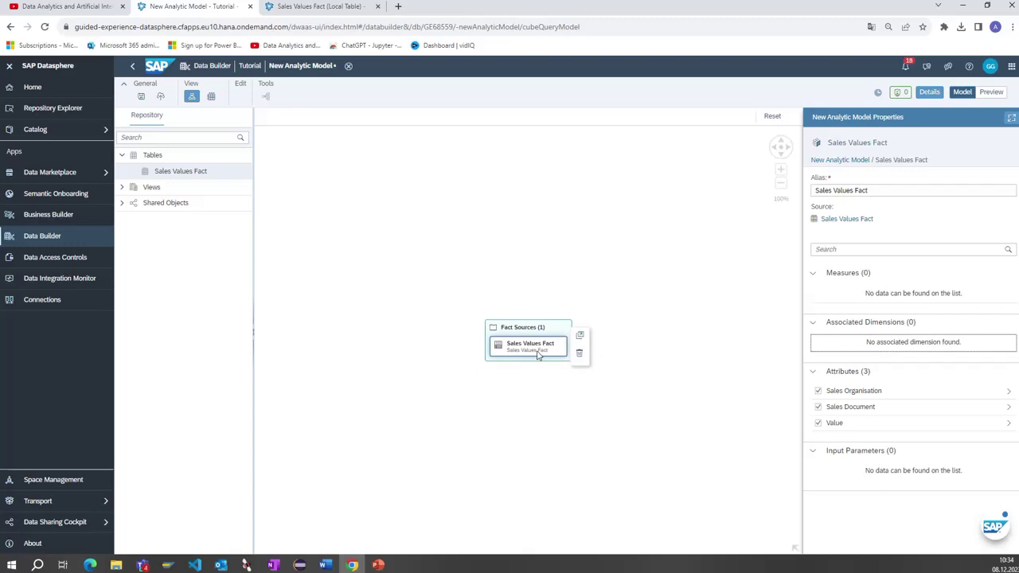
Review the Sales Values Fact association mappings, then bring up the analytic model's Save dialog
left_click(317, 7)
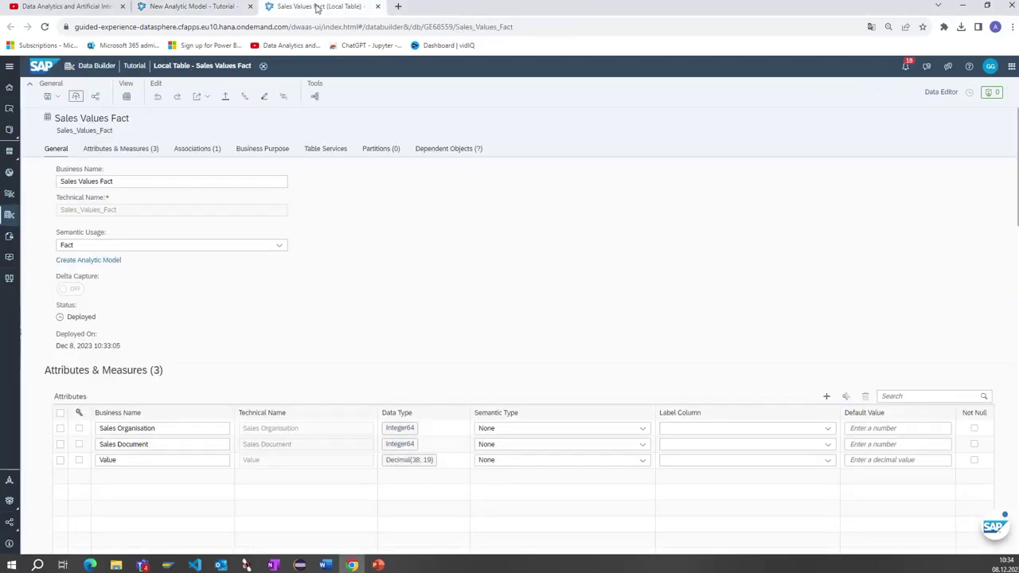
scroll(493, 339, "down", 5)
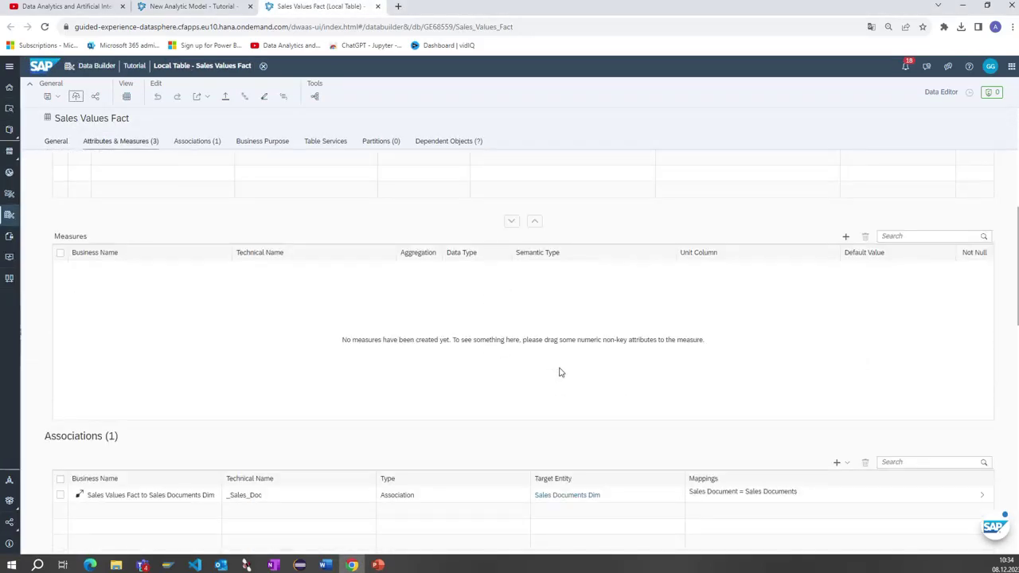
scroll(560, 372, "down", 3)
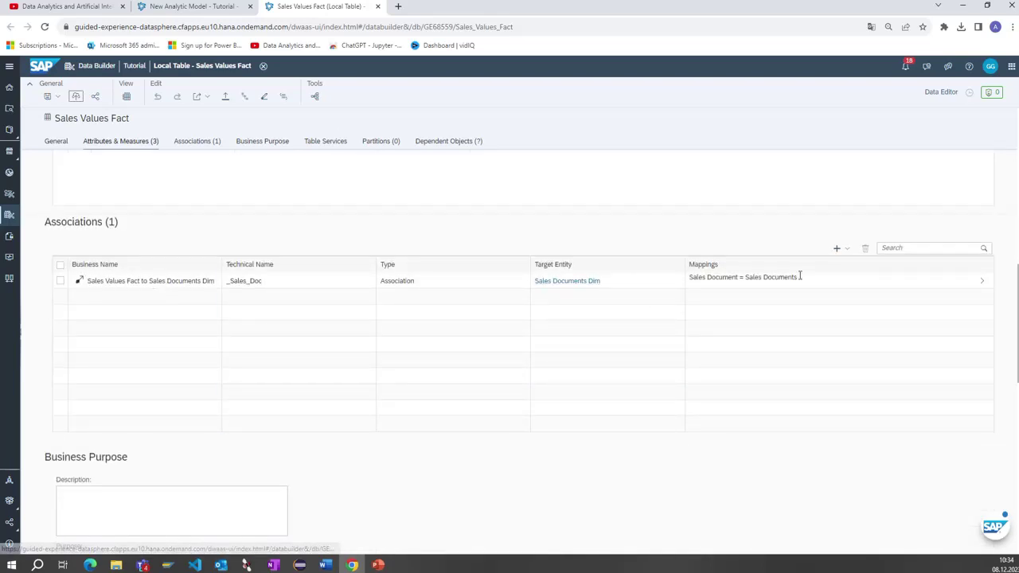
left_click(982, 281)
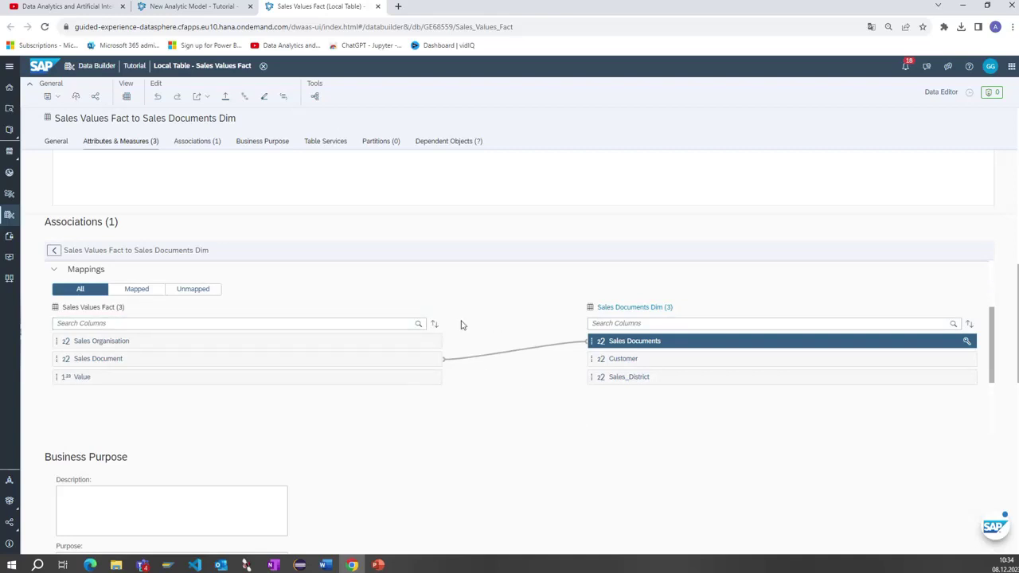
left_click(188, 145)
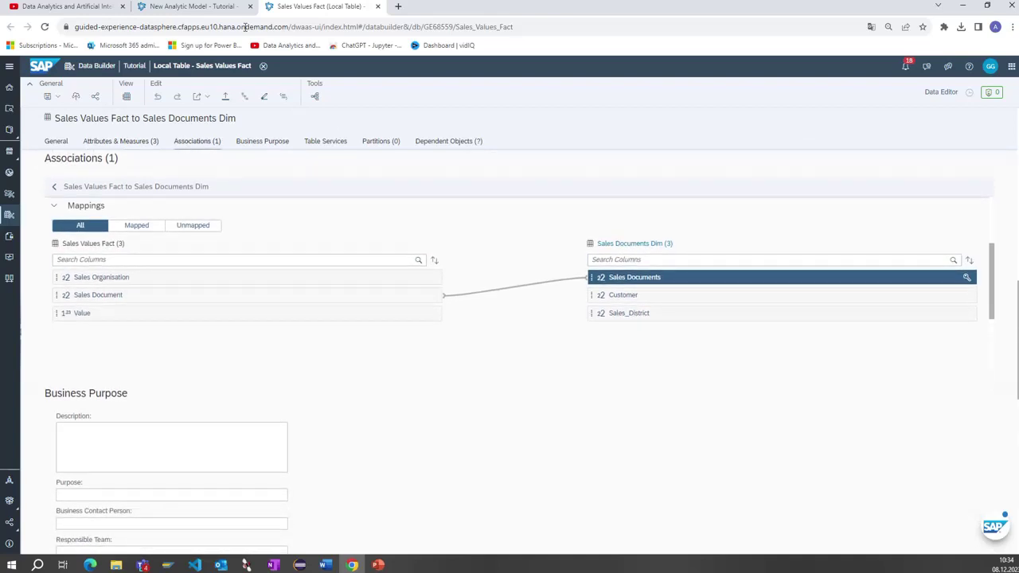
left_click(229, 6)
left_click(161, 96)
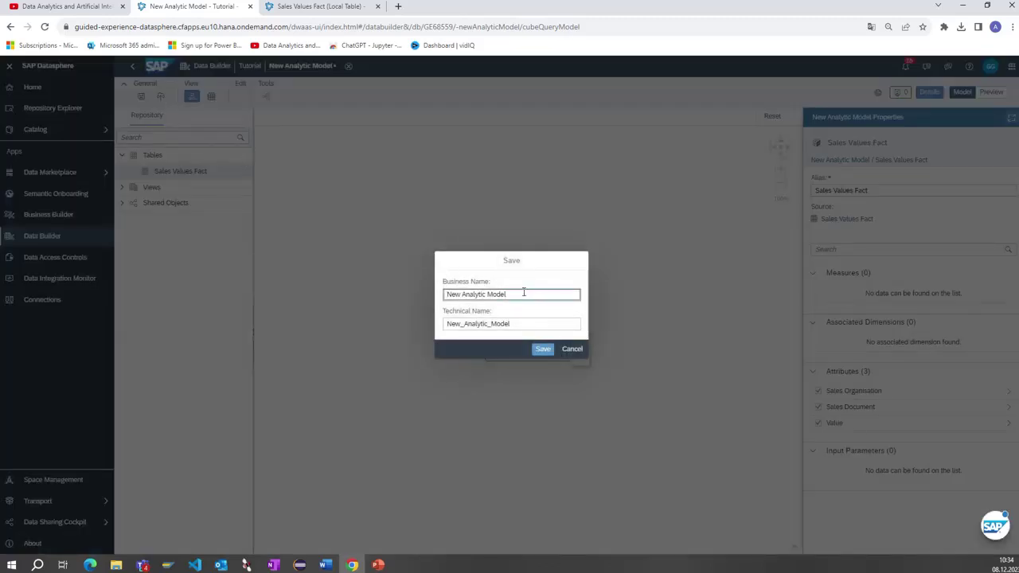
Rename the model 'Sales Reporting Analytical Model w. Ass.', save and deploy it, then close the editor
left_click_drag(523, 292, 446, 294)
key("Delete")
key("Delete")
key("Delete")
key("Delete")
key("Delete")
key("Delete")
key("Delete")
key("Delete")
key("Delete")
key("Delete")
key("Delete")
key("Delete")
key("Delete")
key("Delete")
key("Delete")
key("Delete")
key("Delete")
key("Delete")
type("S")
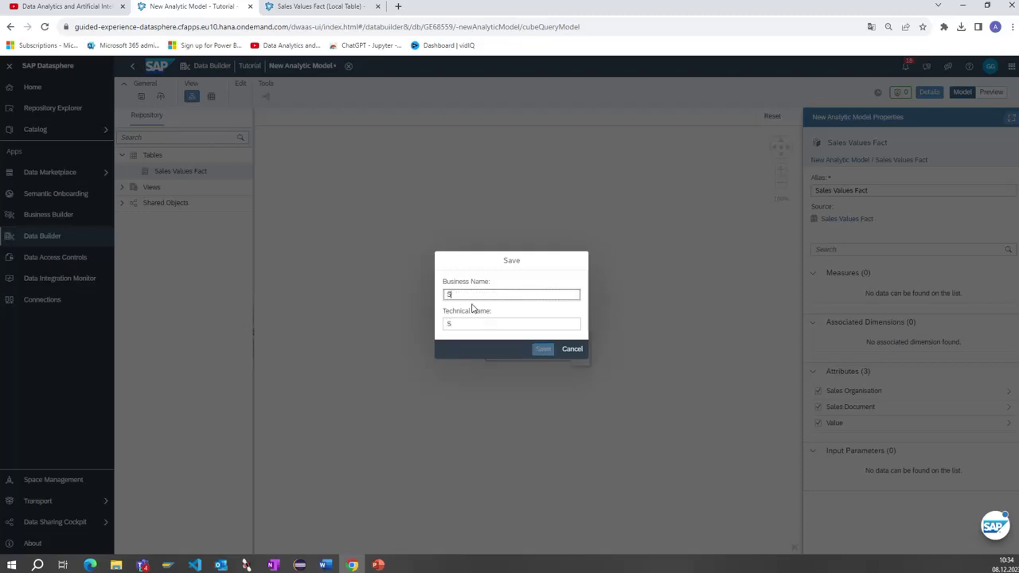
type("ales Reporting Analytical")
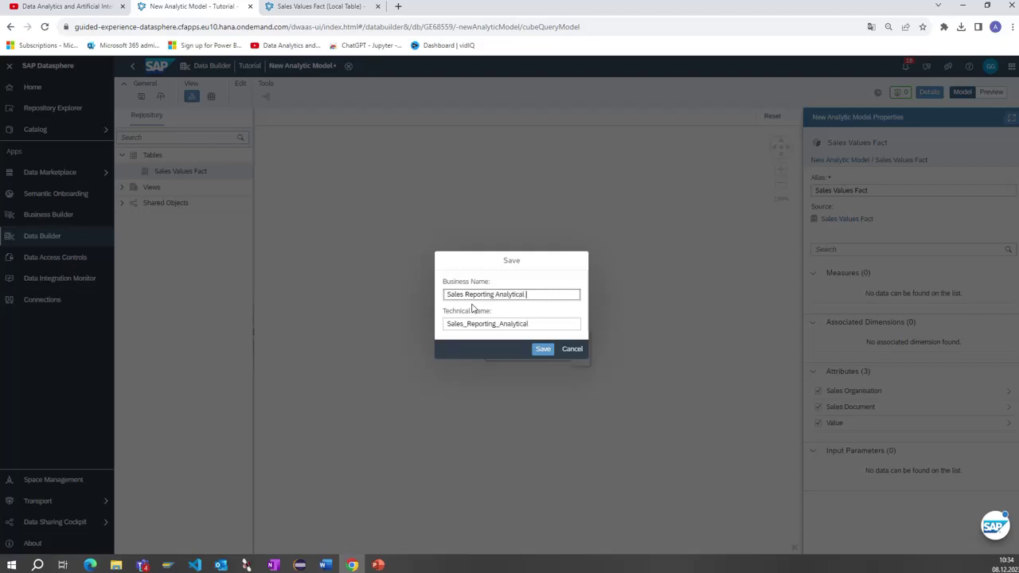
type("Model w. Ass.")
left_click(543, 349)
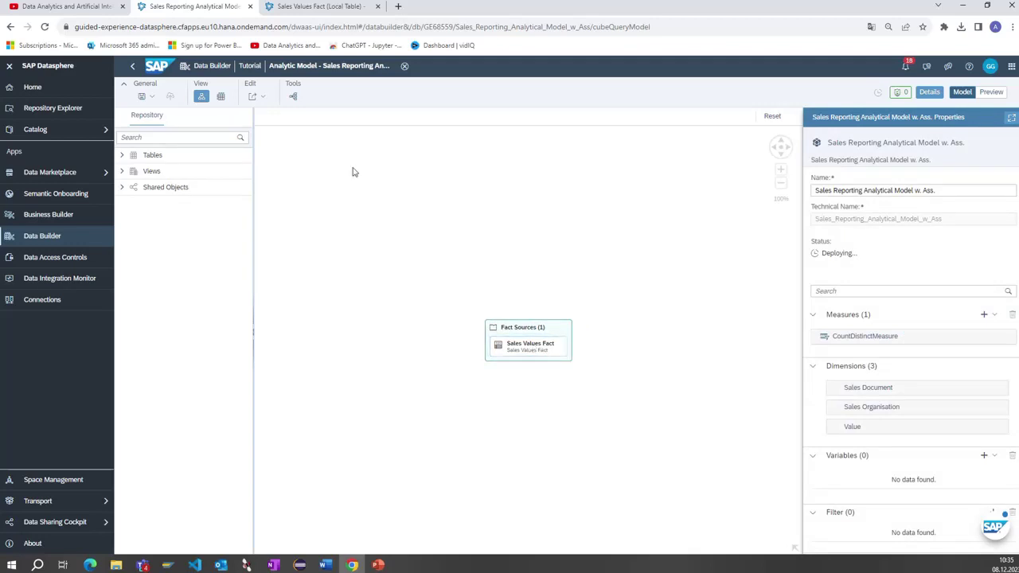
left_click(404, 67)
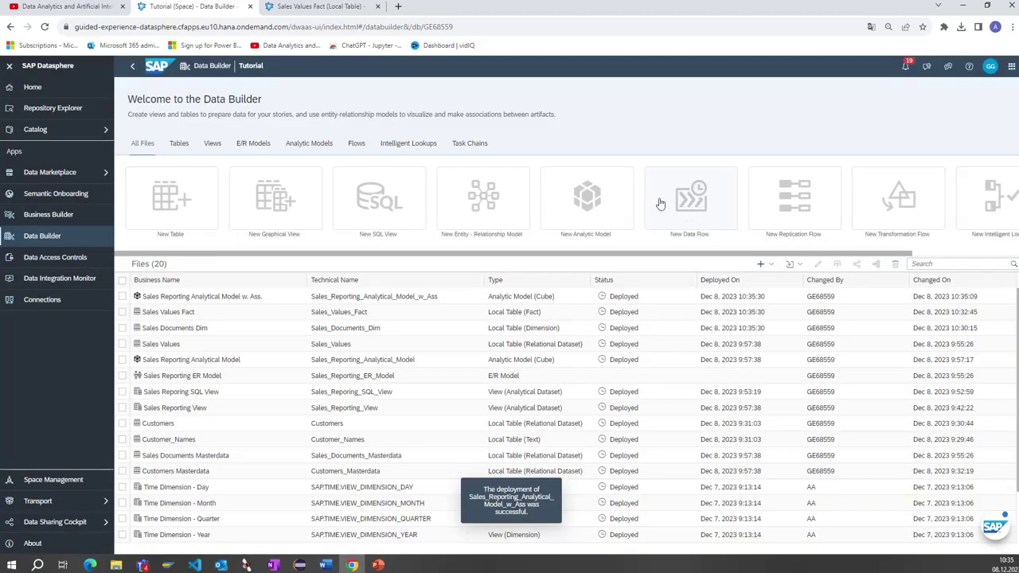
Start a new data flow with the Sales Values table as its source
left_click(689, 206)
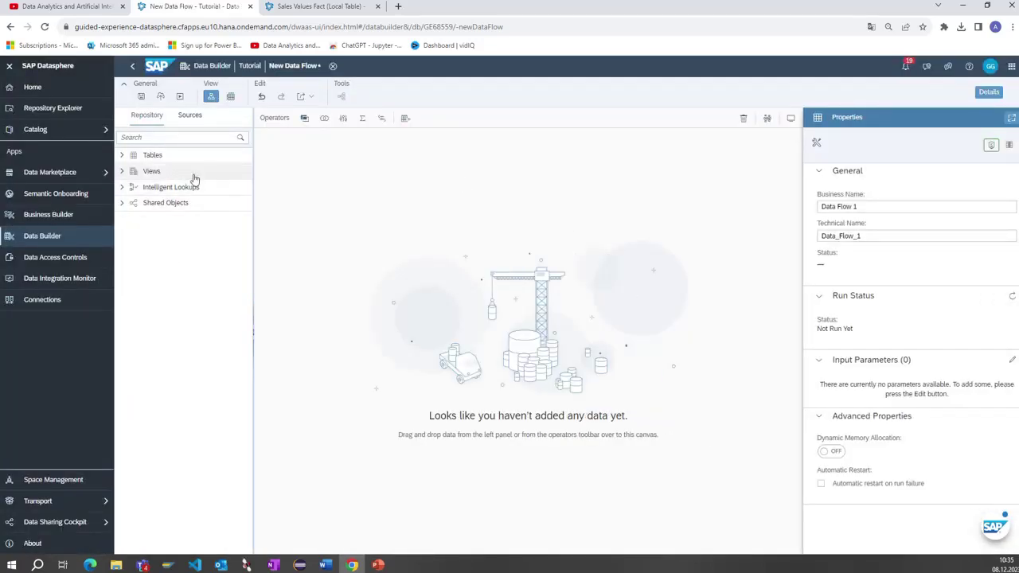
left_click(122, 155)
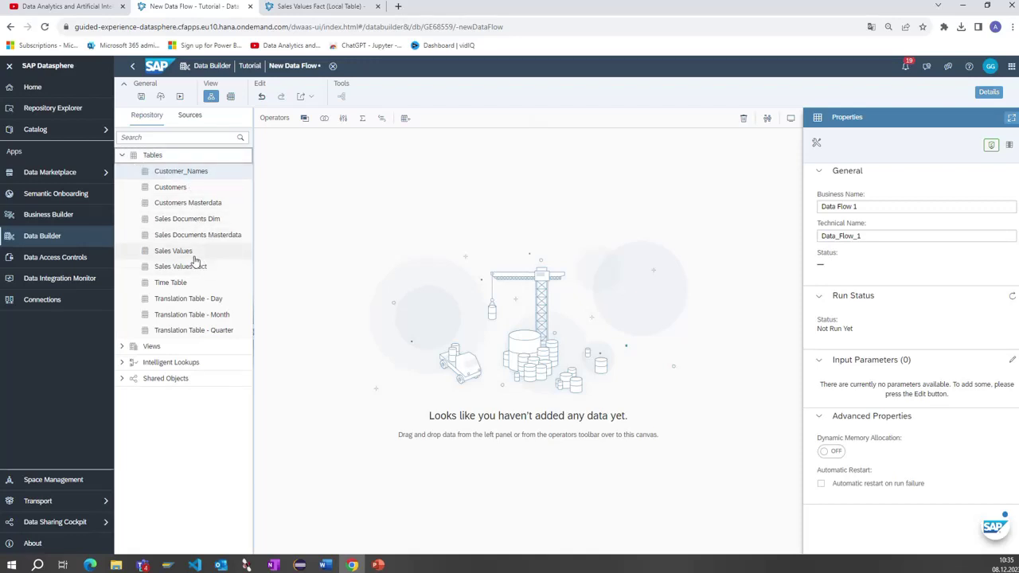
left_click(170, 253)
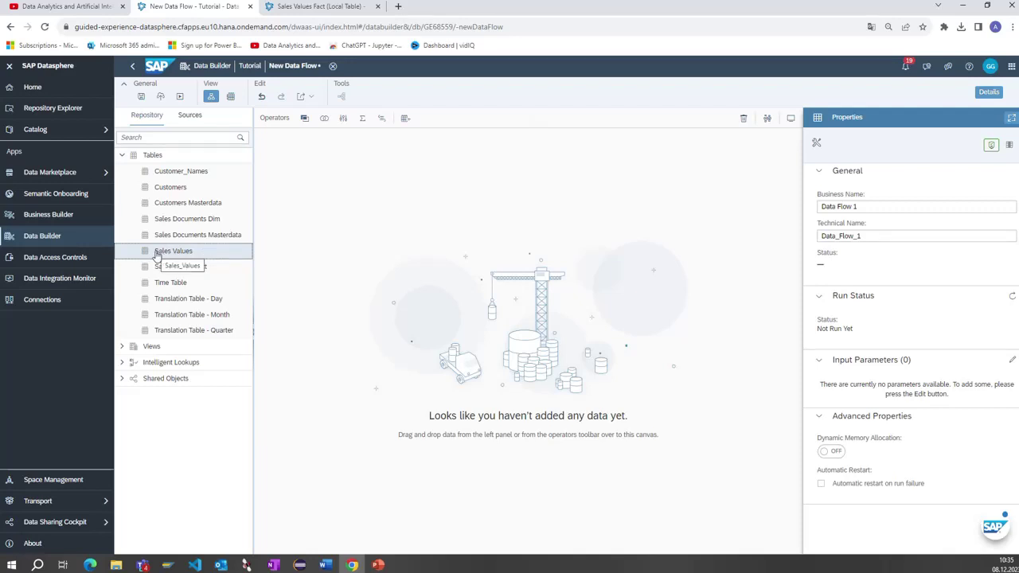
left_click_drag(157, 255, 378, 302)
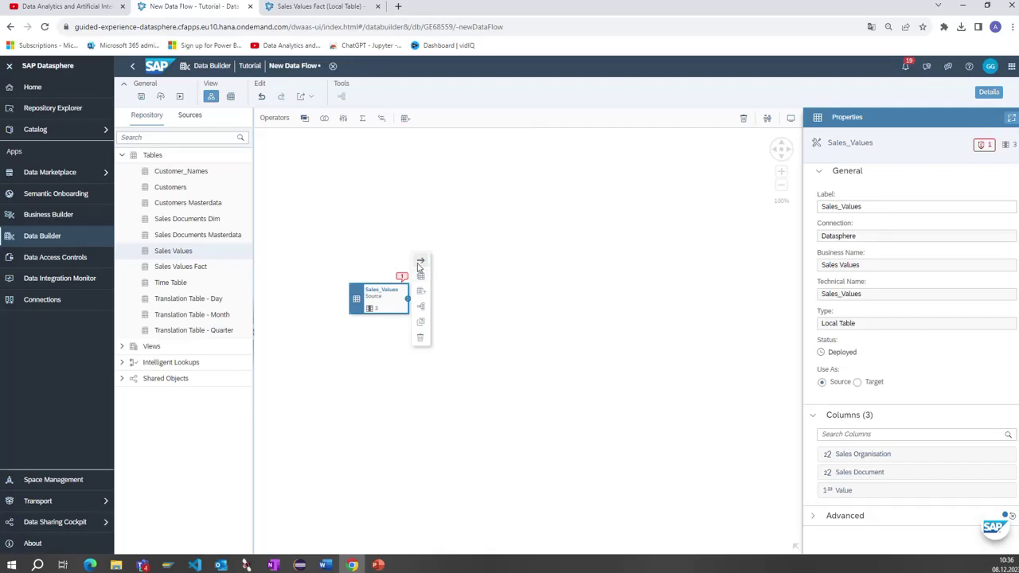
Add Join 1 and Sales Documents Masterdata, connecting both sources into the join
left_click(305, 121)
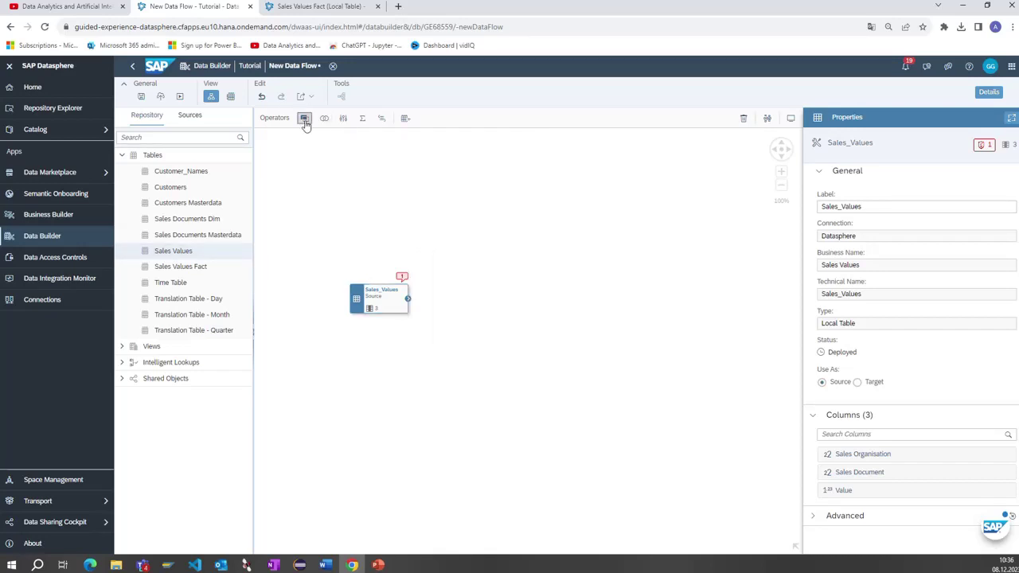
left_click_drag(305, 125, 477, 285)
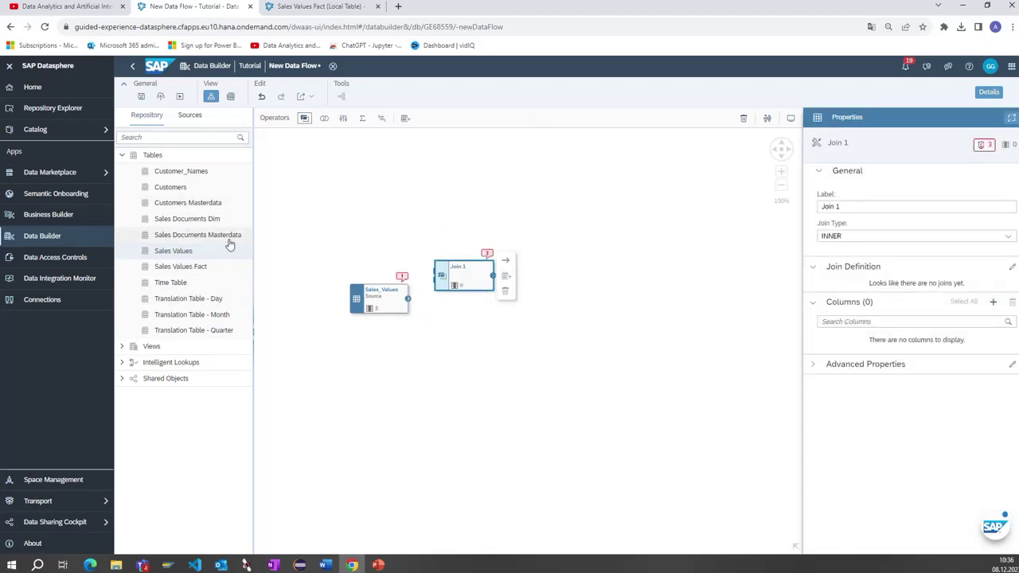
left_click(195, 238)
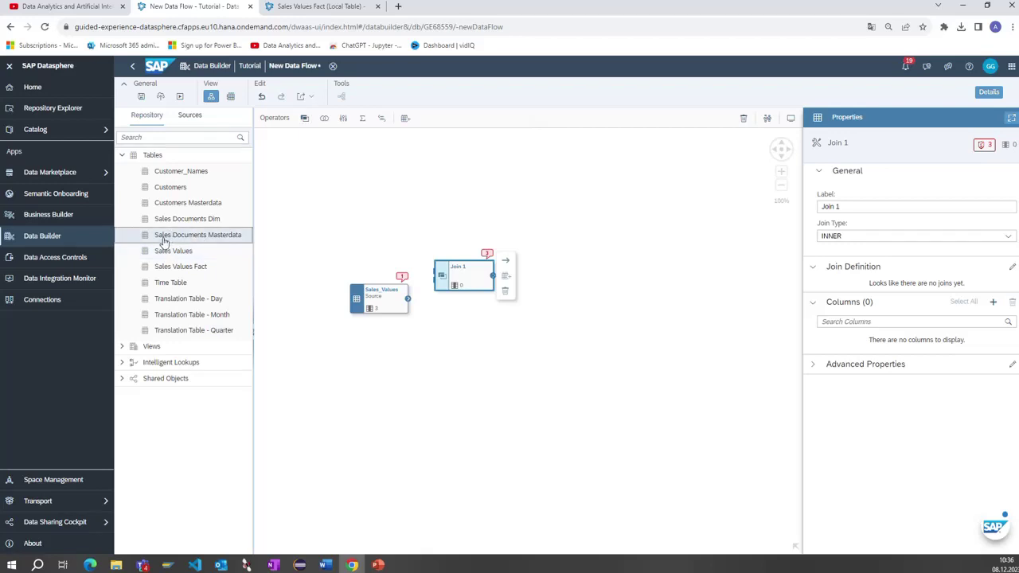
left_click_drag(161, 236, 372, 247)
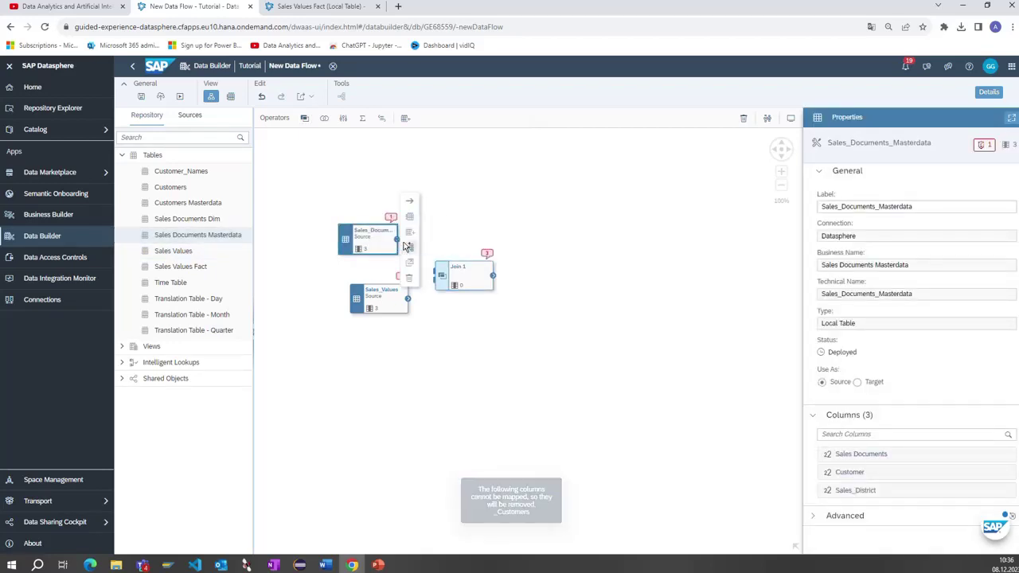
left_click_drag(408, 300, 435, 276)
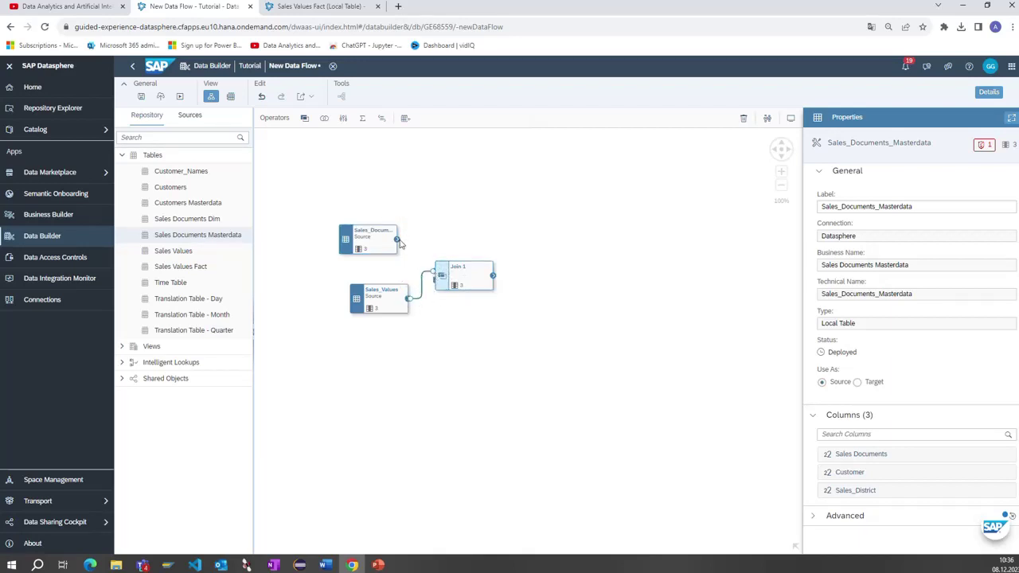
left_click_drag(398, 240, 450, 290)
Set Join 1 to INNER and match Sales Organisation to Sales Documents
left_click(450, 290)
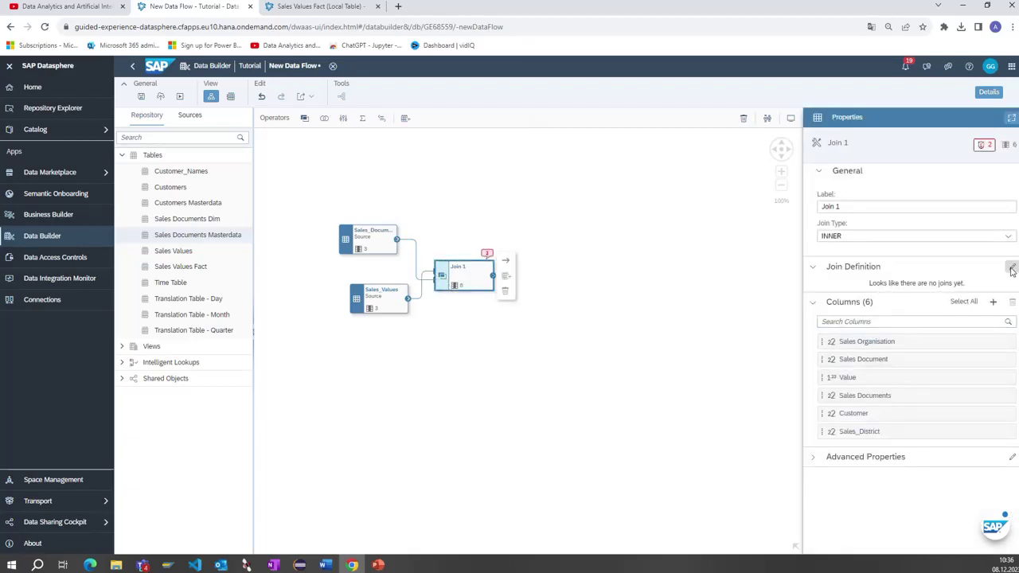
left_click(844, 236)
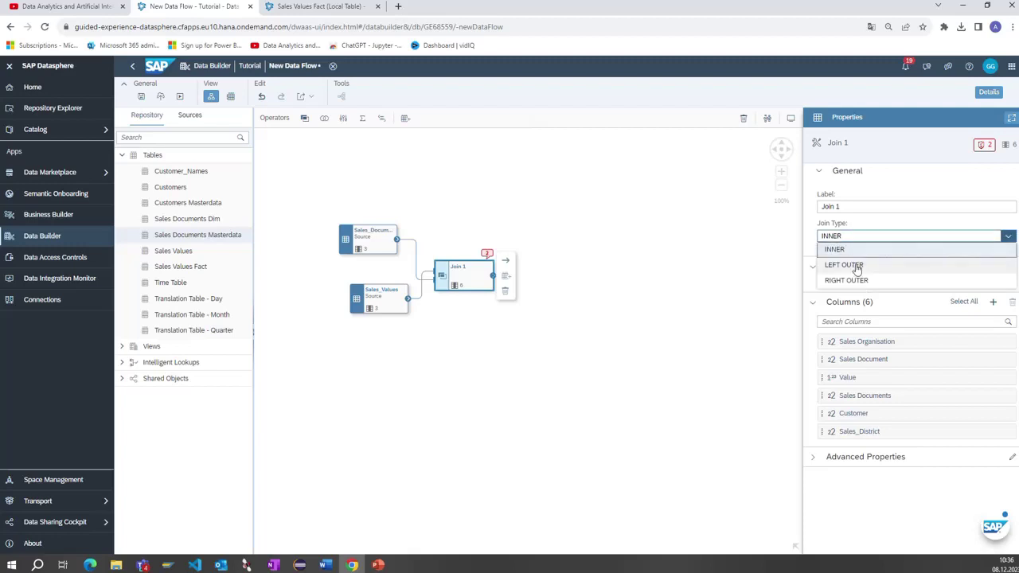
left_click(843, 263)
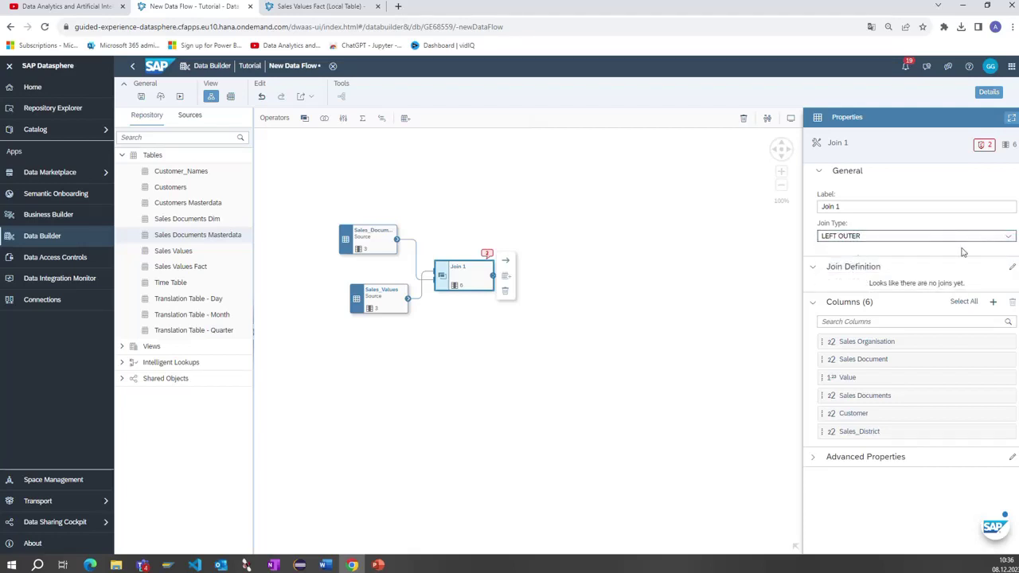
left_click(923, 236)
left_click(856, 250)
left_click(1011, 269)
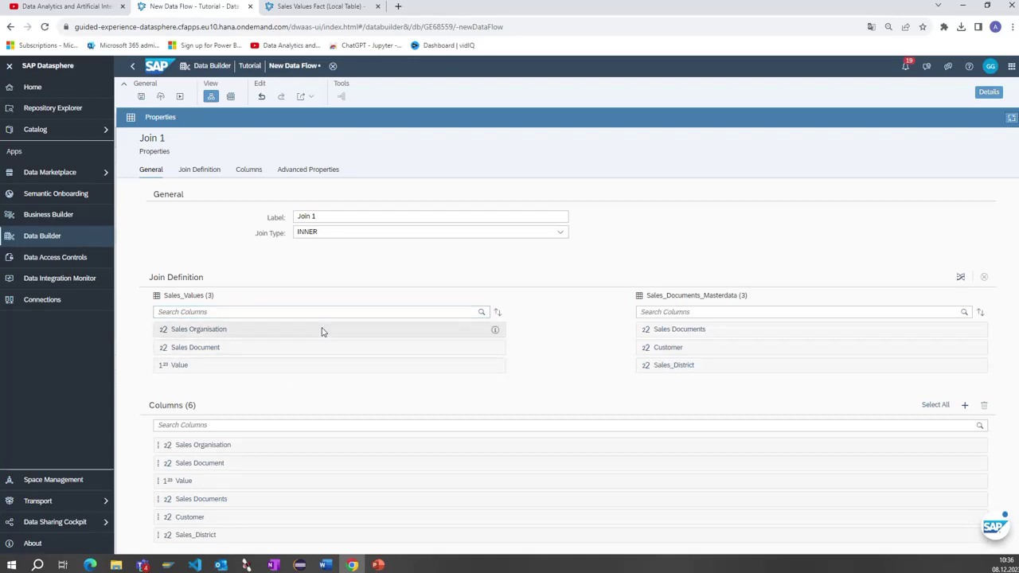
left_click(430, 336)
left_click_drag(418, 336, 665, 329)
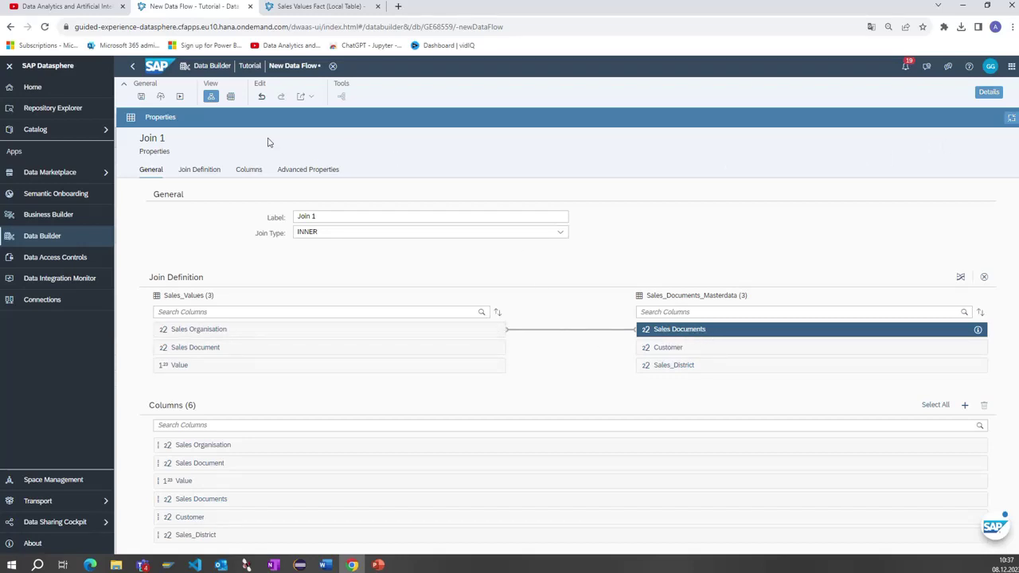
left_click(1011, 118)
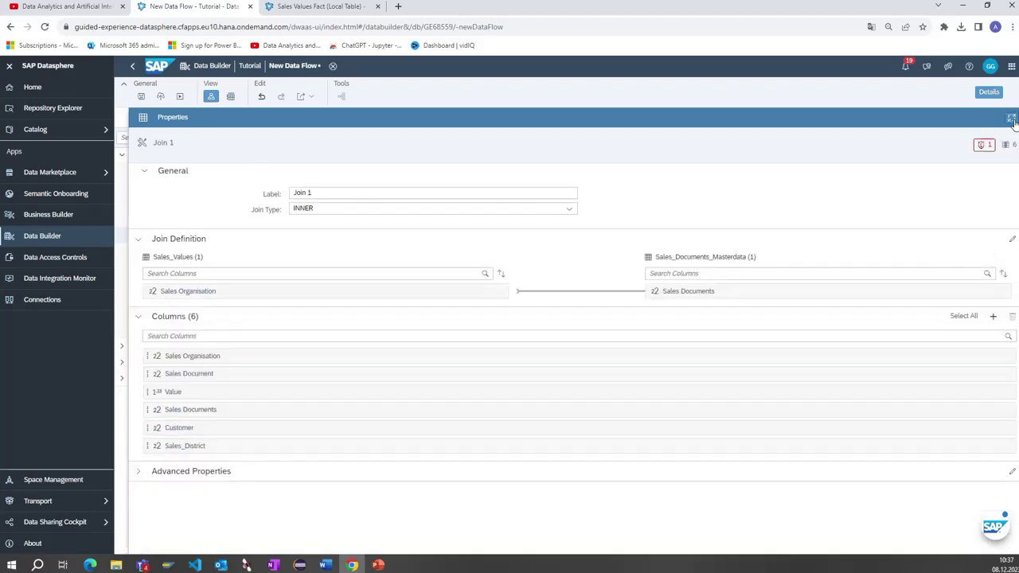
left_click_drag(936, 318, 883, 322)
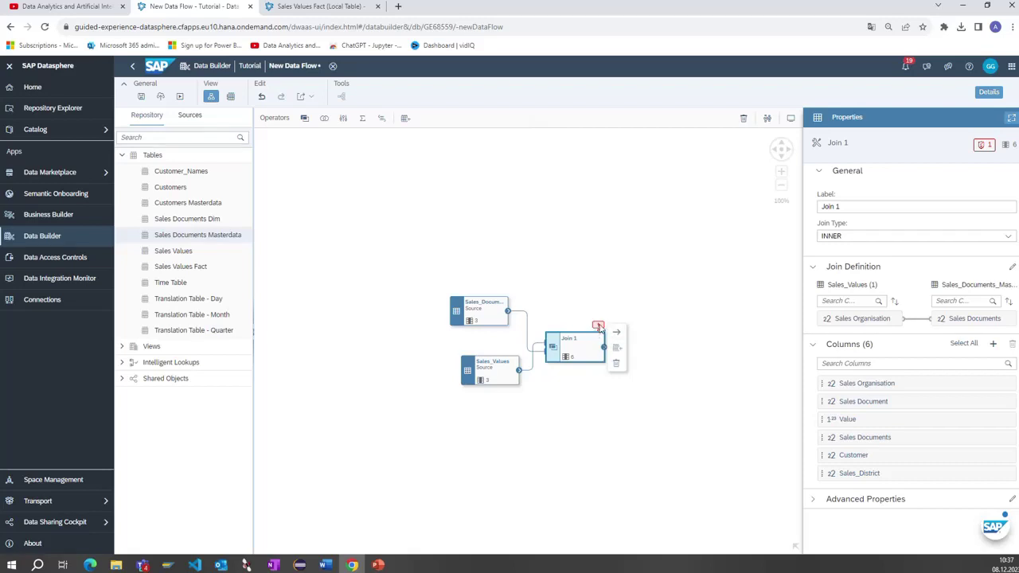
Dismiss Join 1's validation message and add target Table 1 with its 6 columns
left_click(984, 146)
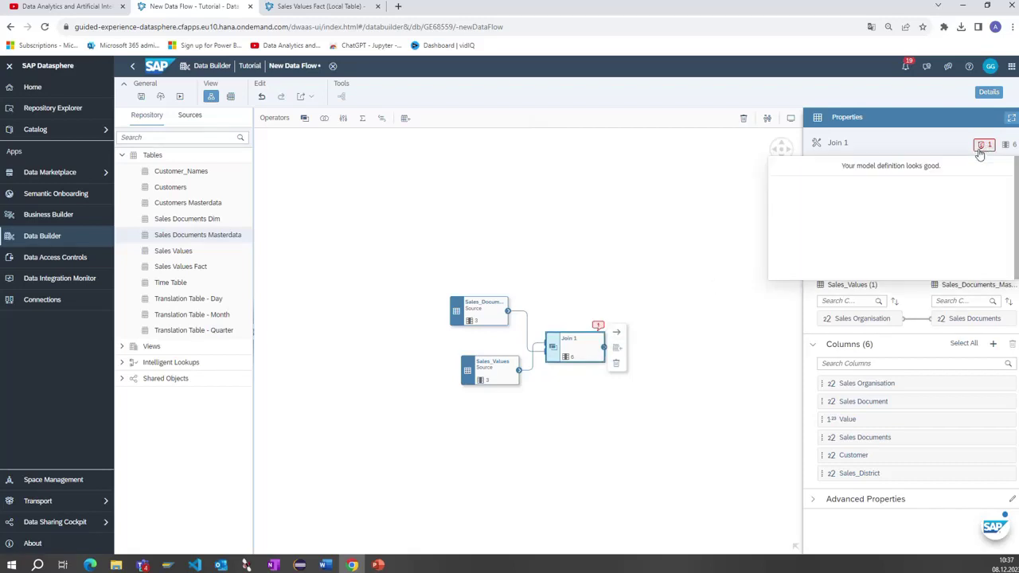
left_click(926, 145)
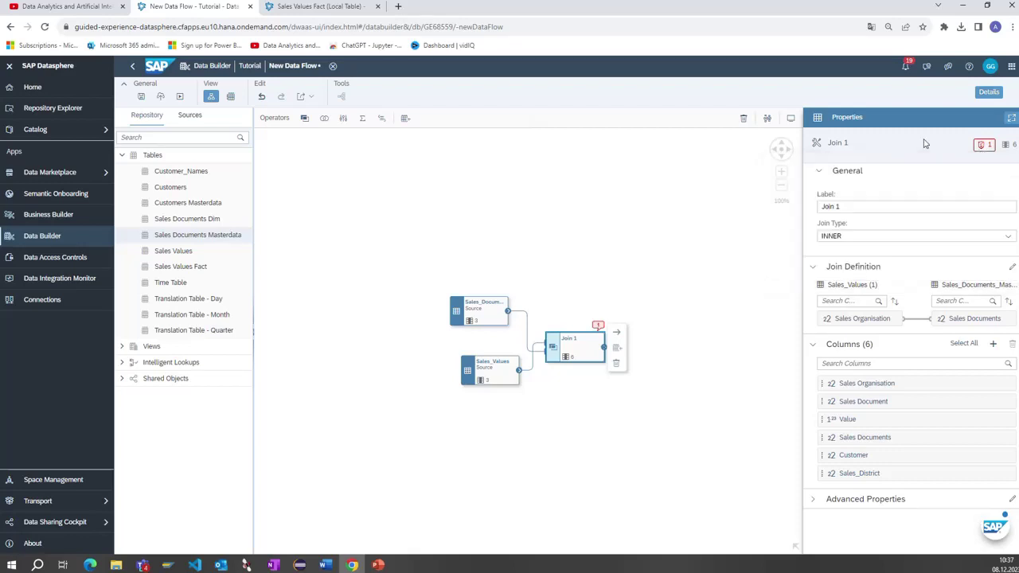
left_click(616, 348)
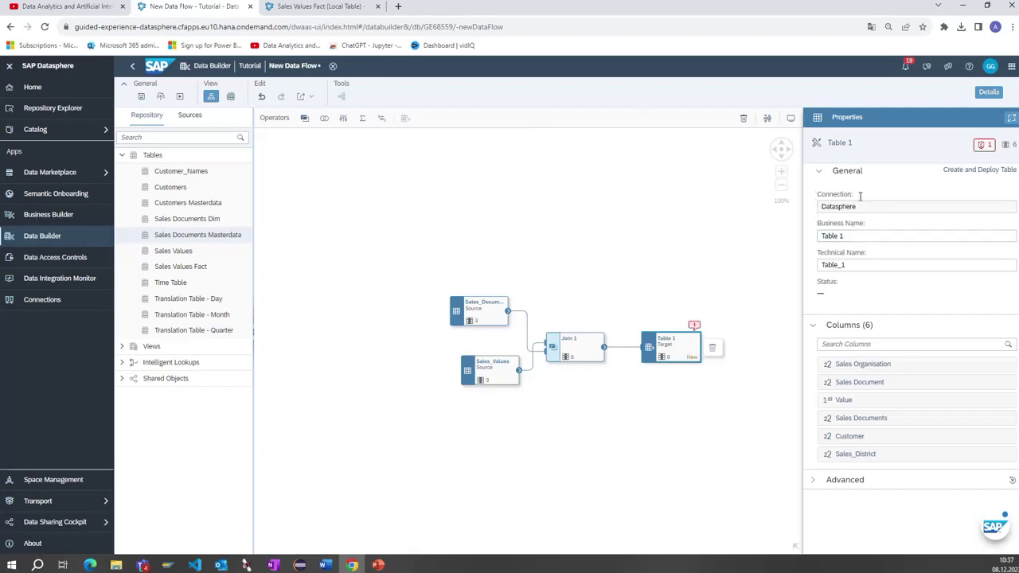
Name the target table 'Sales Value Storage Table' and create and deploy it as a local table
left_click(851, 238)
key("BackSpace")
key("BackSpace")
key("BackSpace")
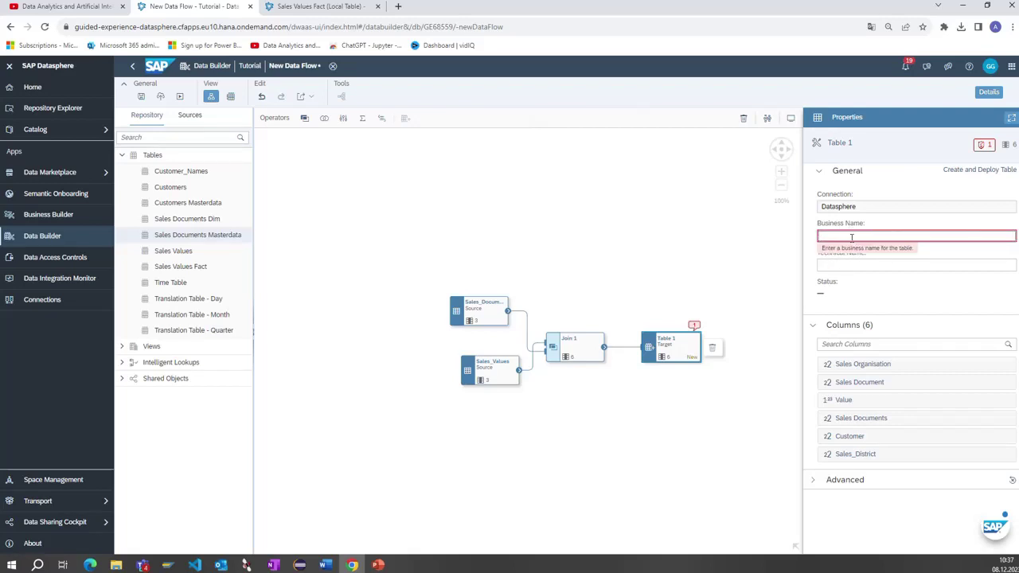
type("Sales")
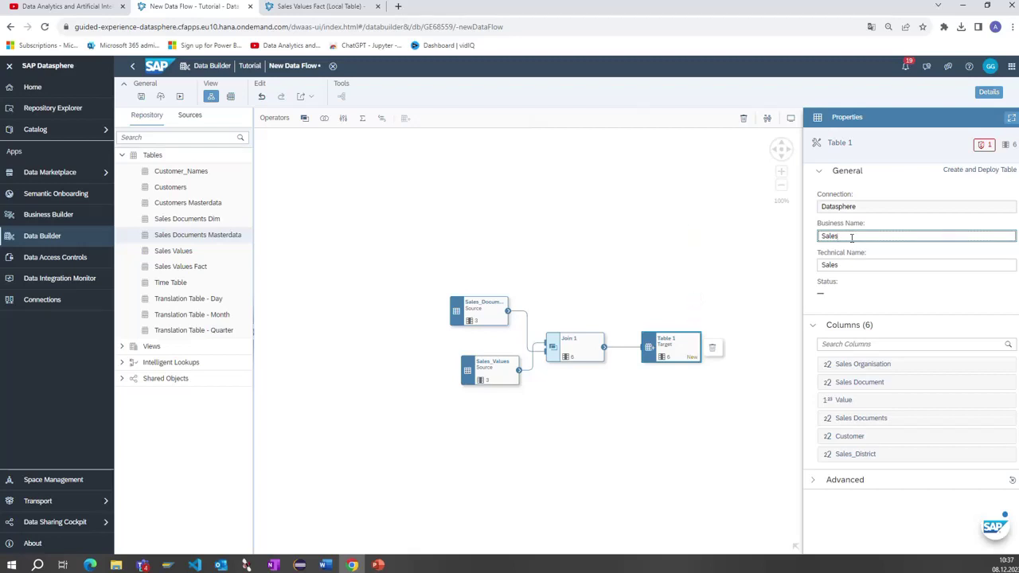
type(" Value Storage Table")
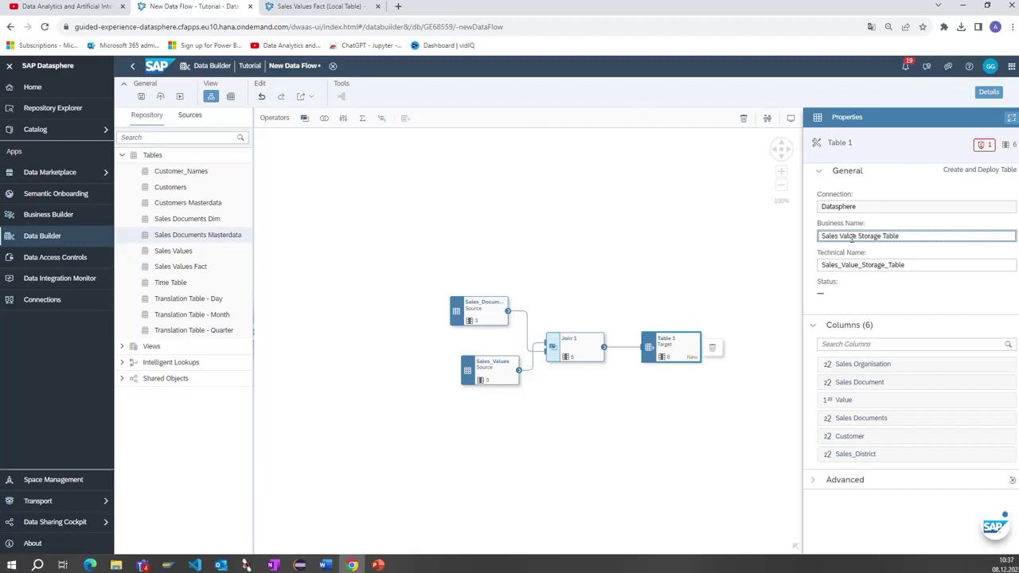
left_click(691, 352)
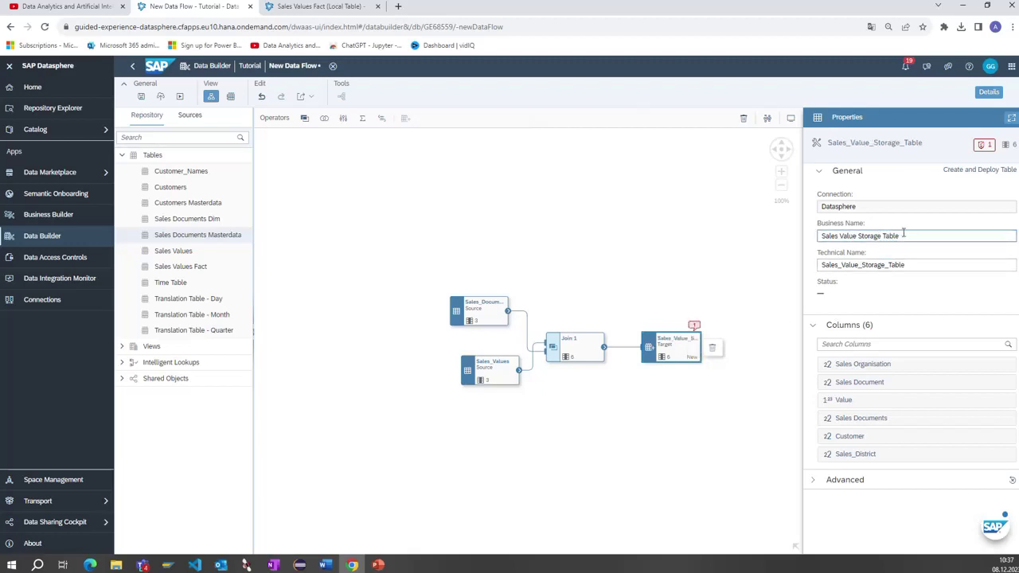
left_click(963, 172)
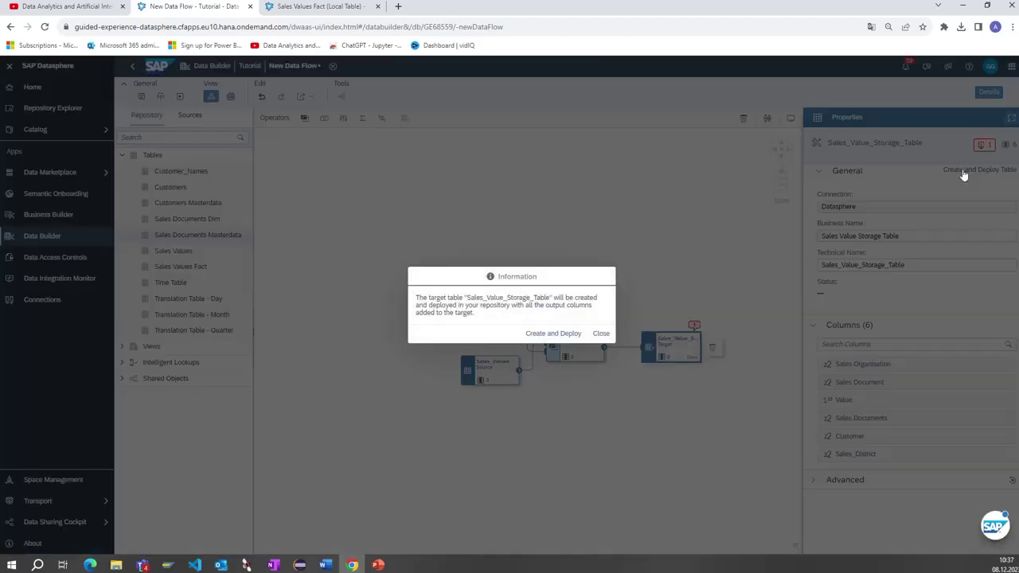
left_click(560, 333)
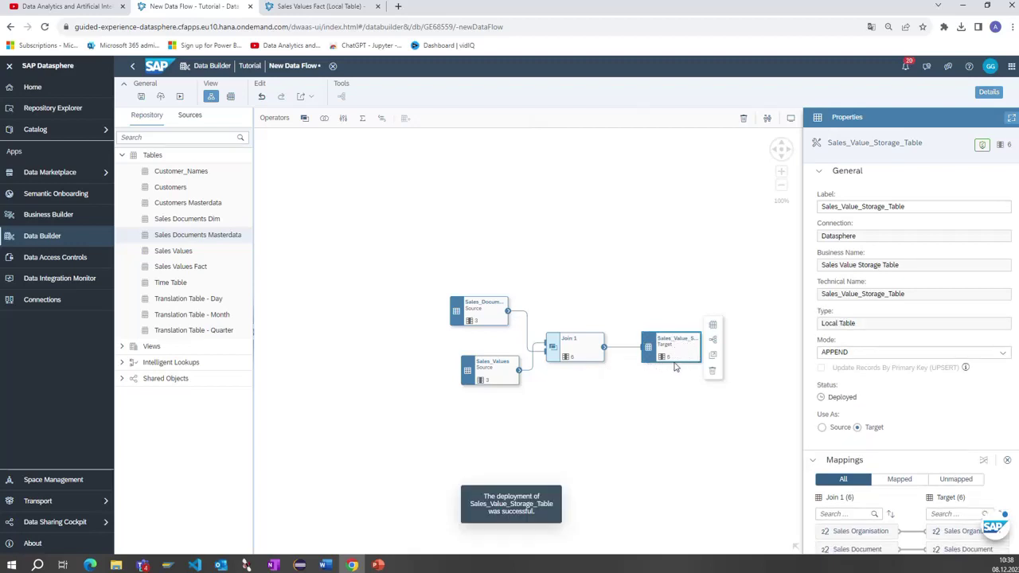
left_click(850, 353)
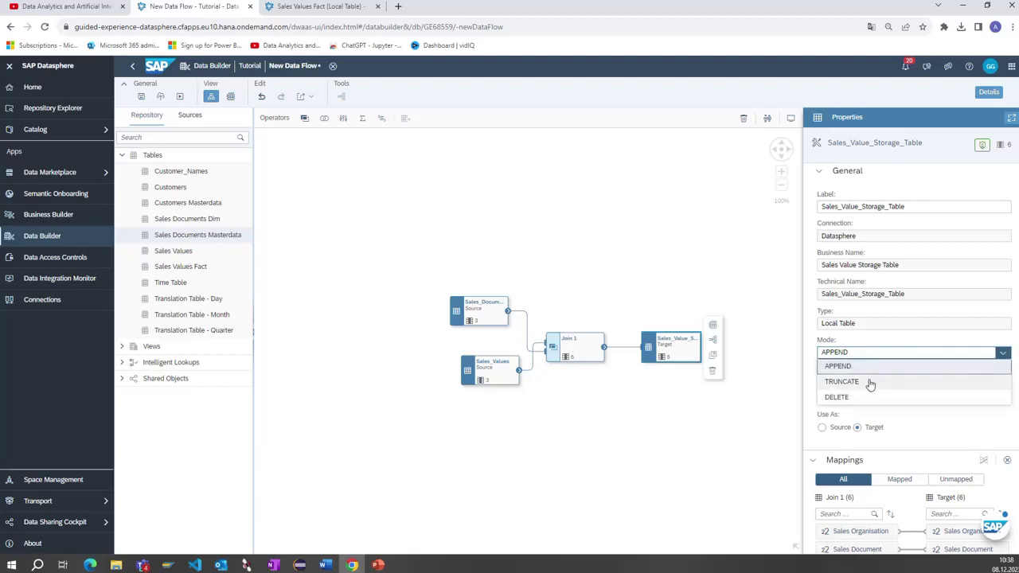
left_click(900, 340)
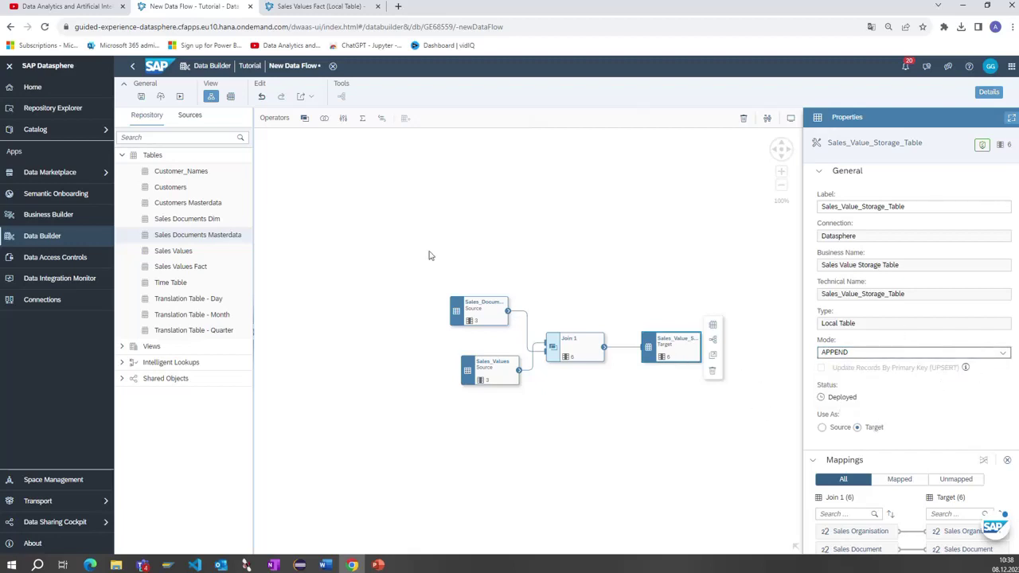
Save the data flow with business name 'Sales Value Data Flow' (technical name Sales_Value_Data_Flow)
left_click(162, 98)
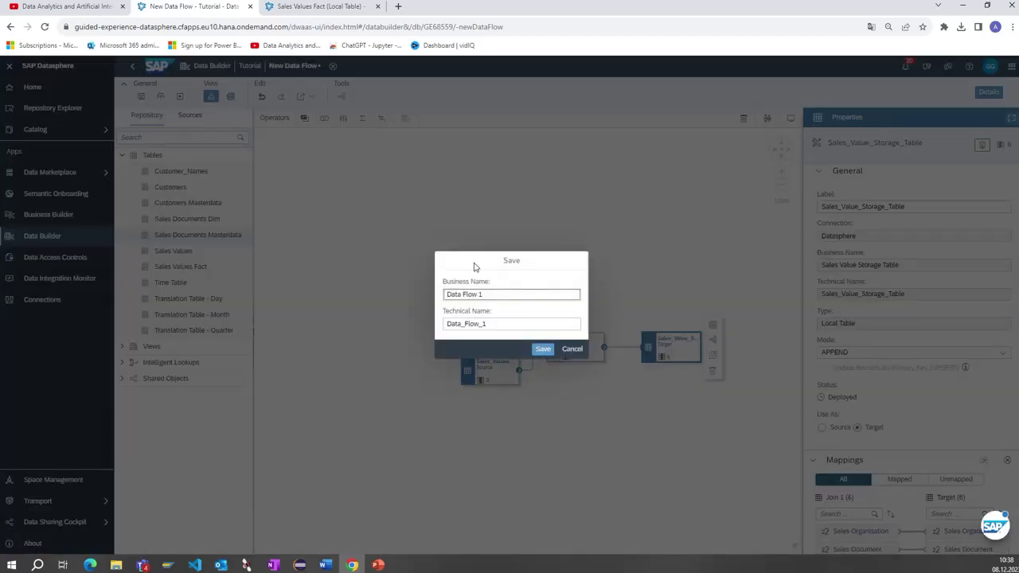
left_click_drag(525, 263, 430, 301)
left_click(500, 291)
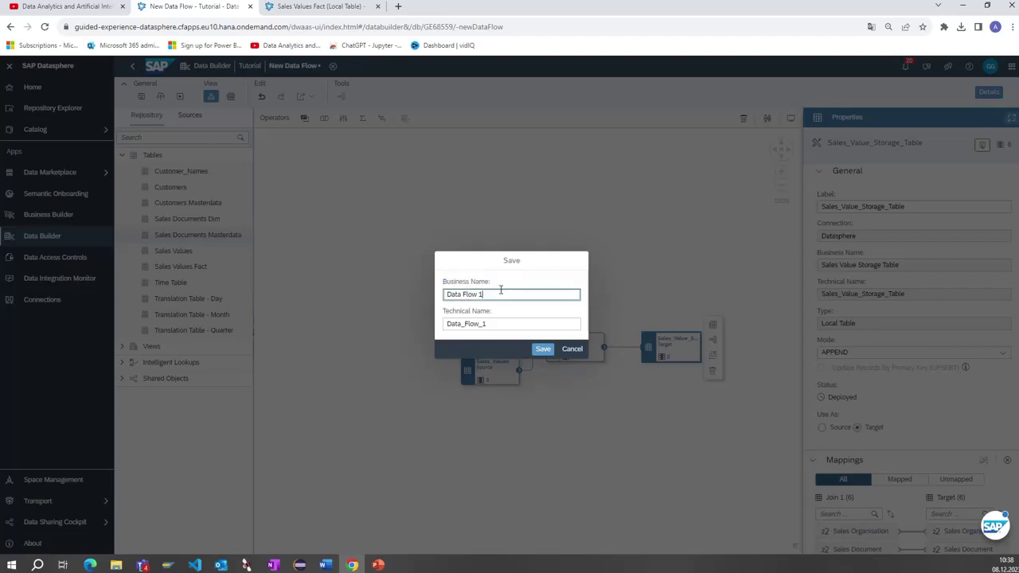
key("BackSpace")
key("BackSpace")
key("BackSpace")
key("BackSpace")
key("BackSpace")
key("BackSpace")
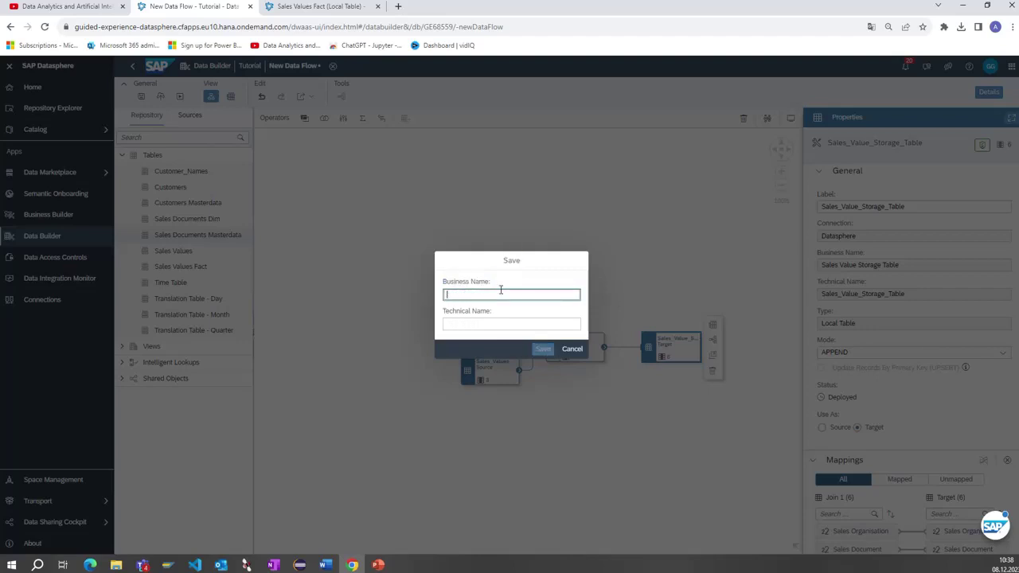
type("Sales Value")
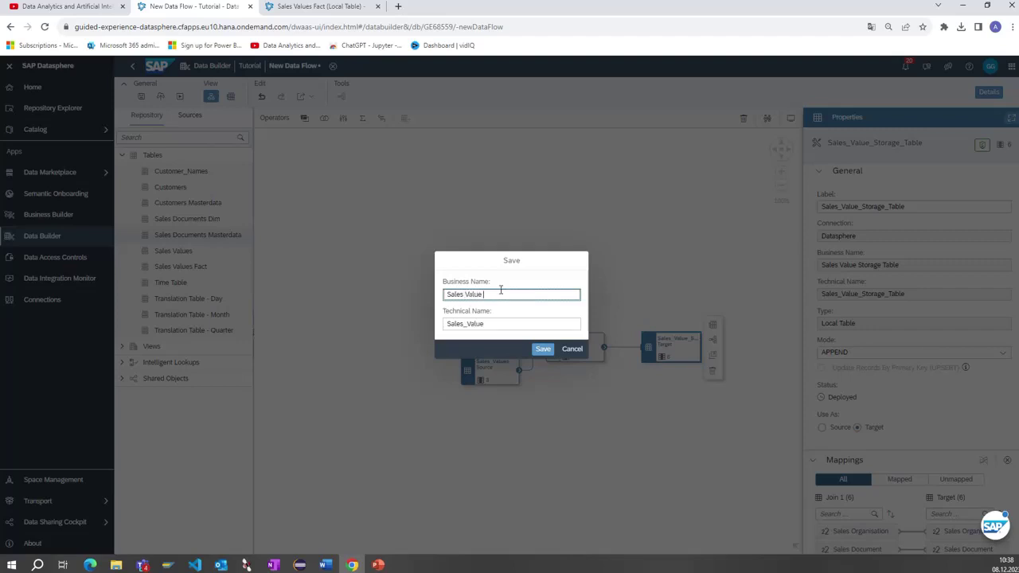
type(" Data Flow")
left_click(534, 347)
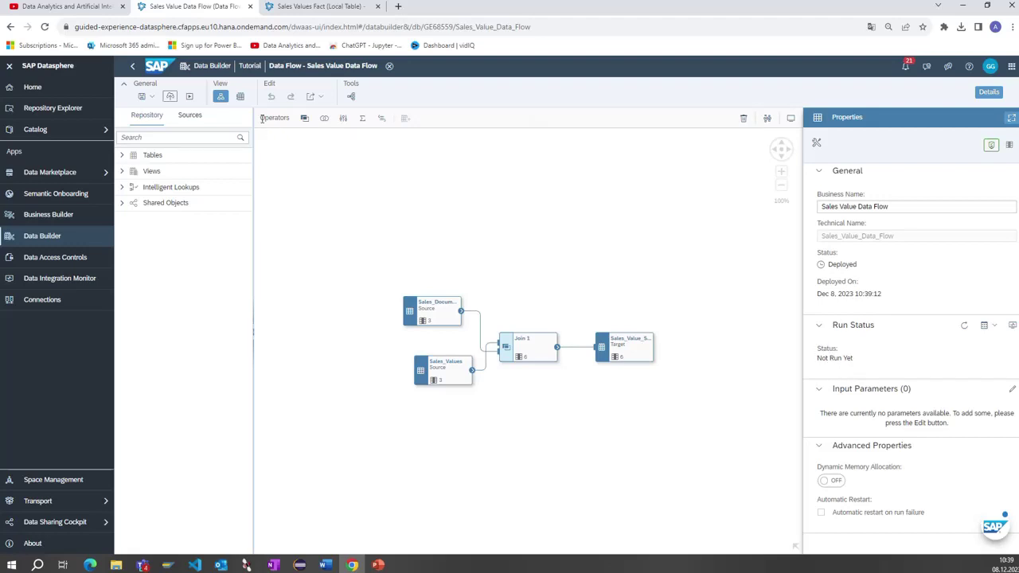
Run the data flow and refresh Run Status repeatedly while it processes
left_click(190, 98)
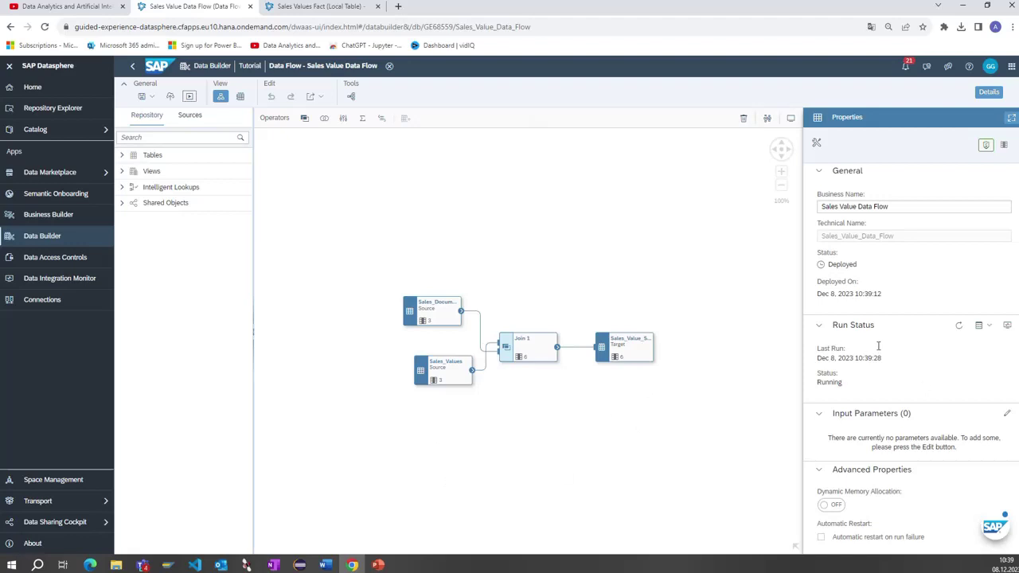
left_click(957, 327)
left_click(956, 327)
left_click(956, 329)
left_click(957, 329)
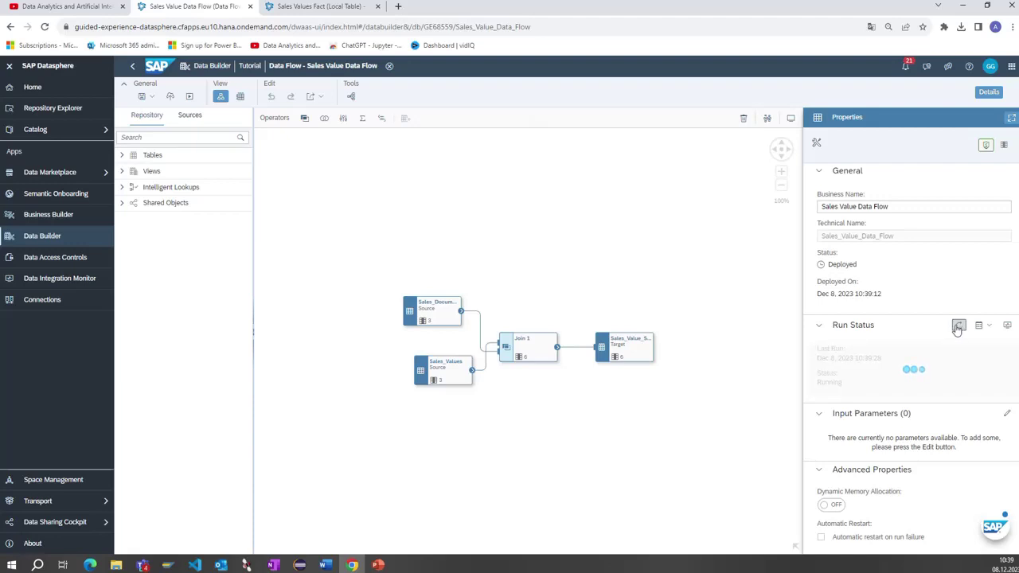
left_click(957, 329)
left_click(957, 329)
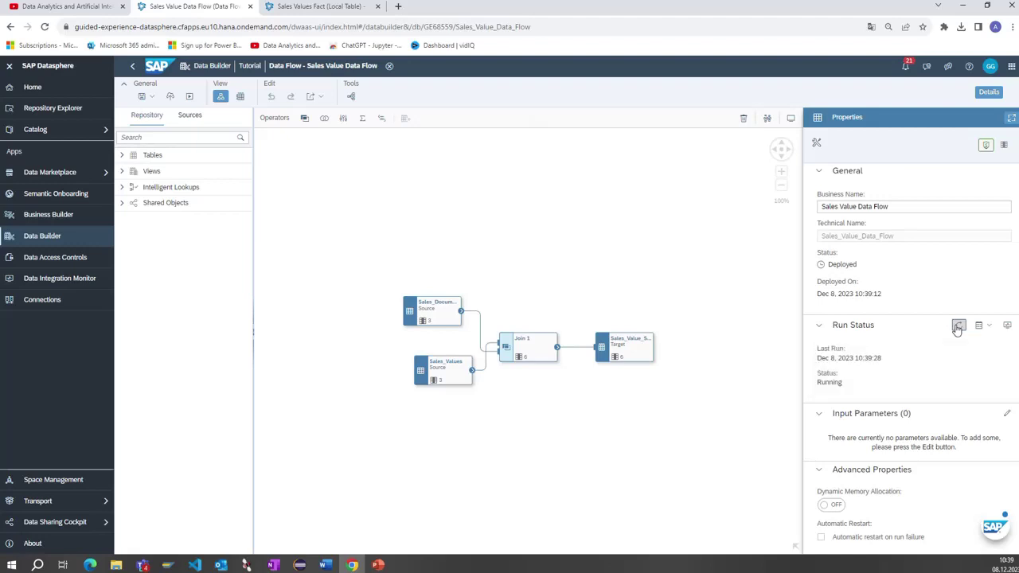
left_click(957, 329)
left_click(957, 328)
left_click(957, 329)
left_click(957, 328)
Open the Data Flow Monitor to view the completed run's details
left_click(987, 329)
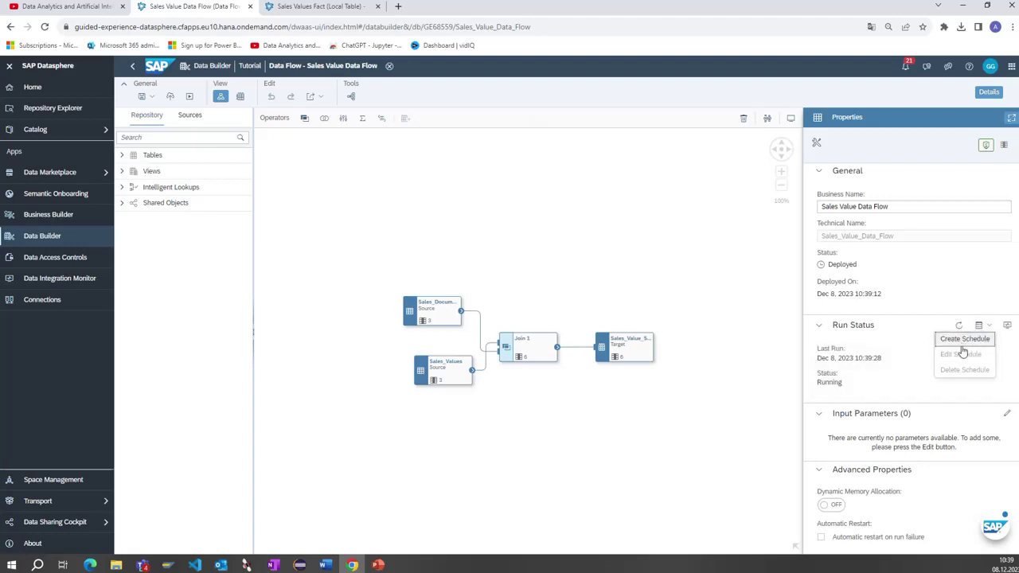
left_click(874, 375)
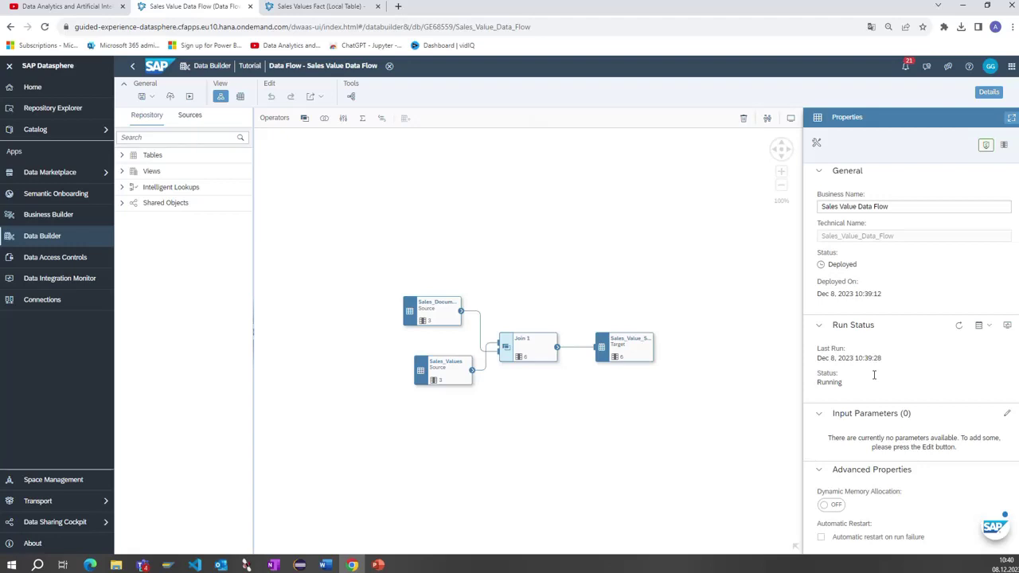
left_click(984, 326)
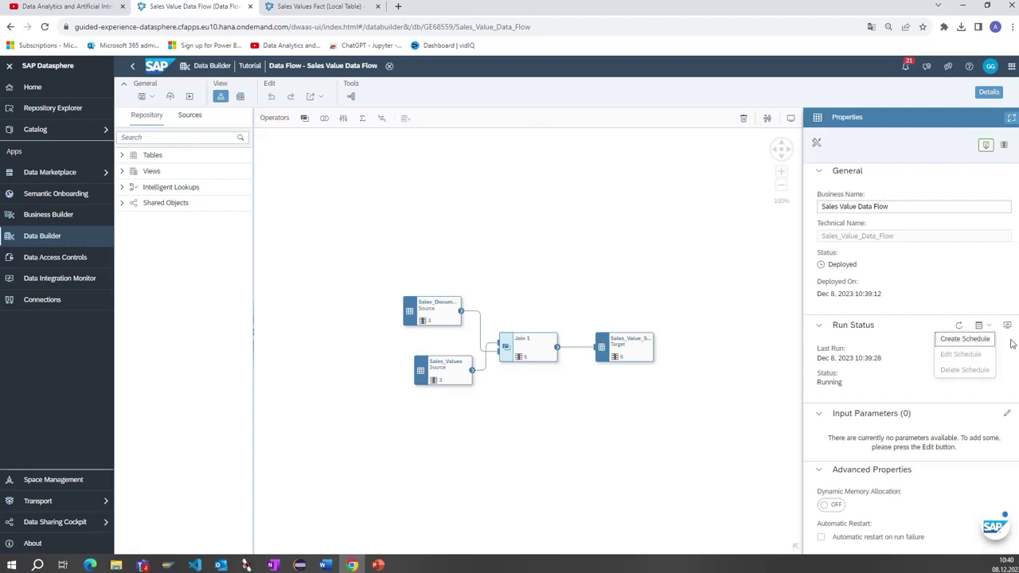
left_click(1006, 327)
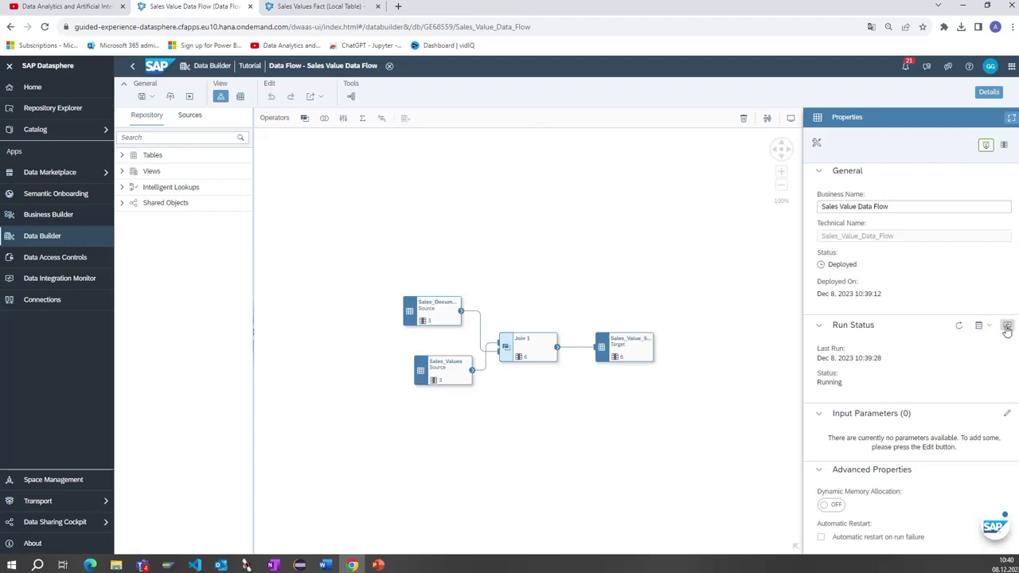
left_click(1007, 328)
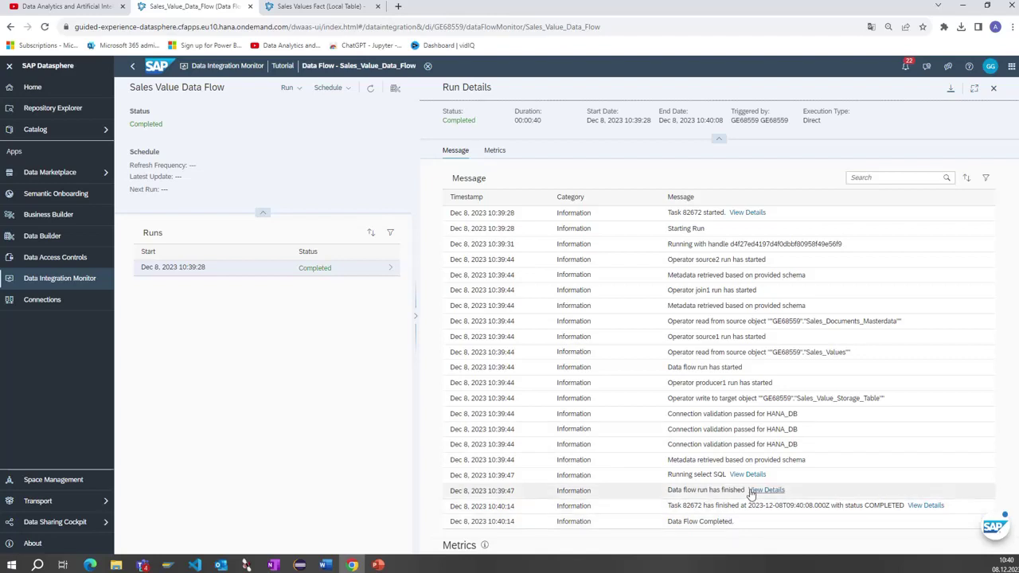
Scroll through the run log messages, then go back to the data flow editor
scroll(751, 478, "down", 3)
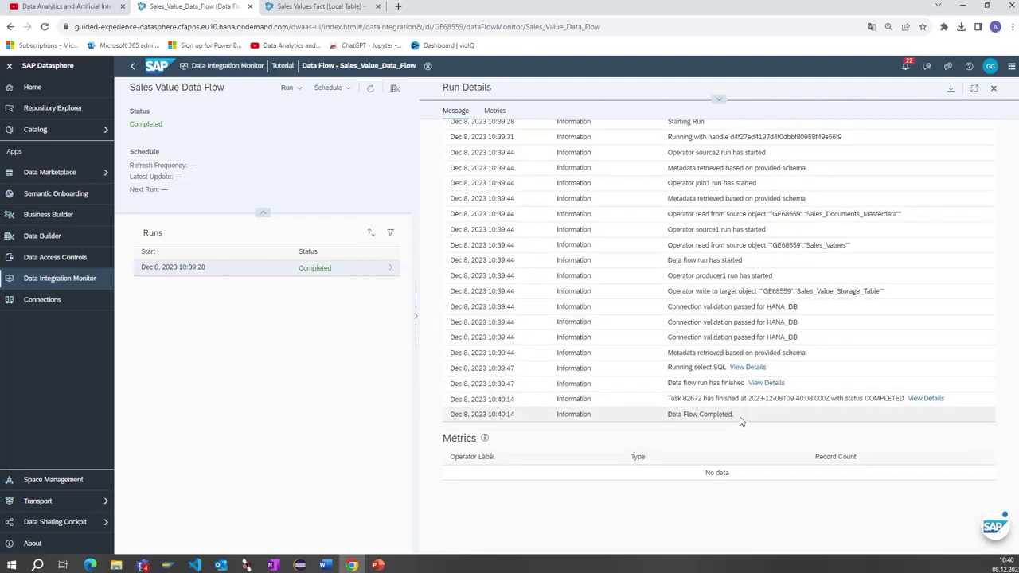
scroll(717, 398, "up", 3)
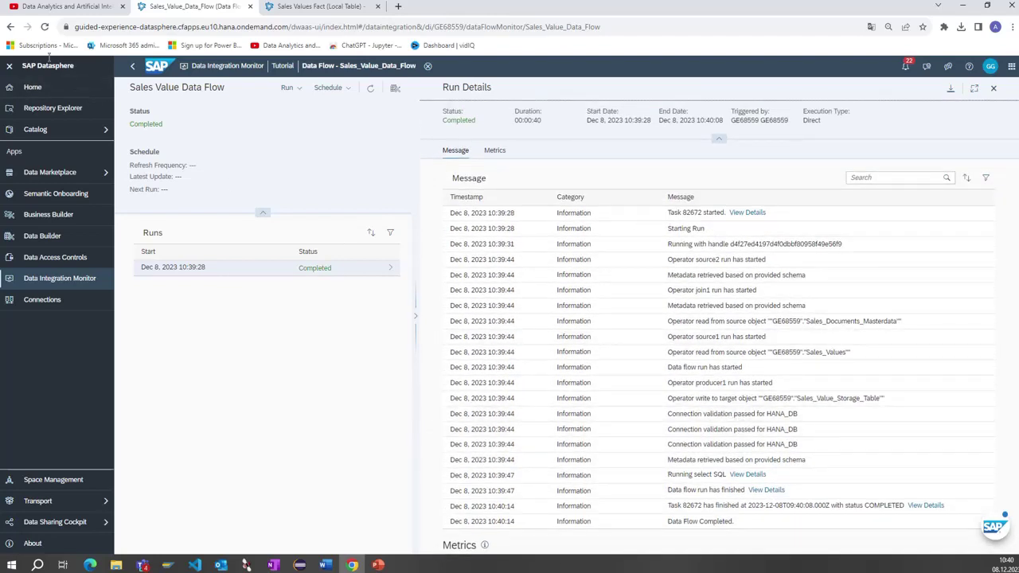
left_click(10, 26)
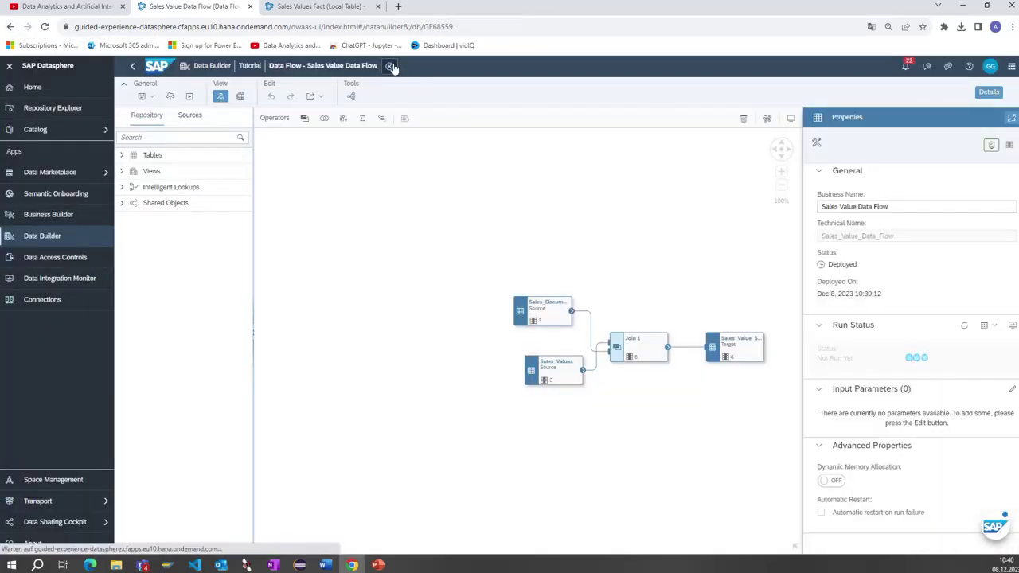
Close the data flow, sort files by Changed On descending, and open Sales Value Storage Table
left_click(390, 66)
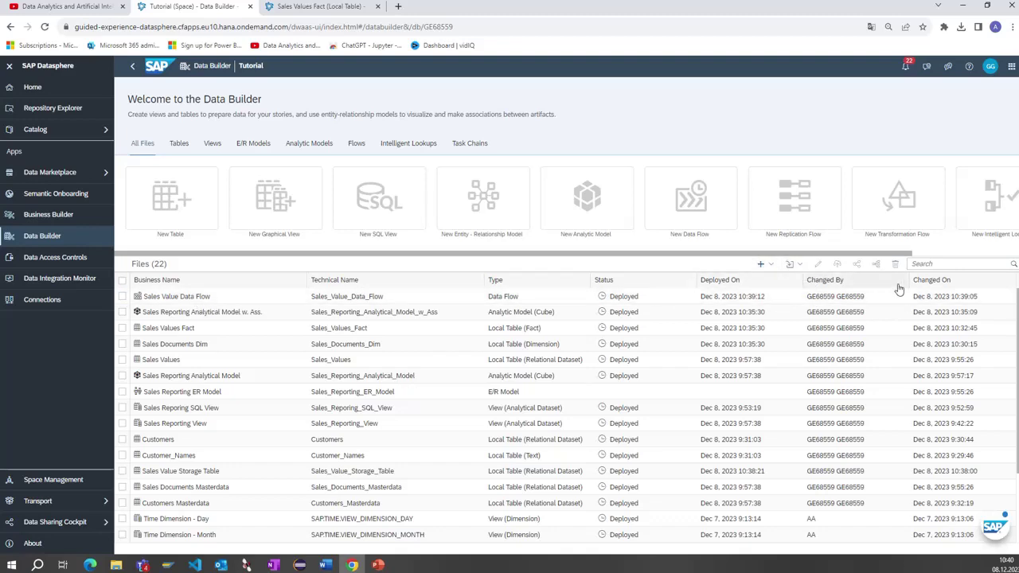
left_click(955, 283)
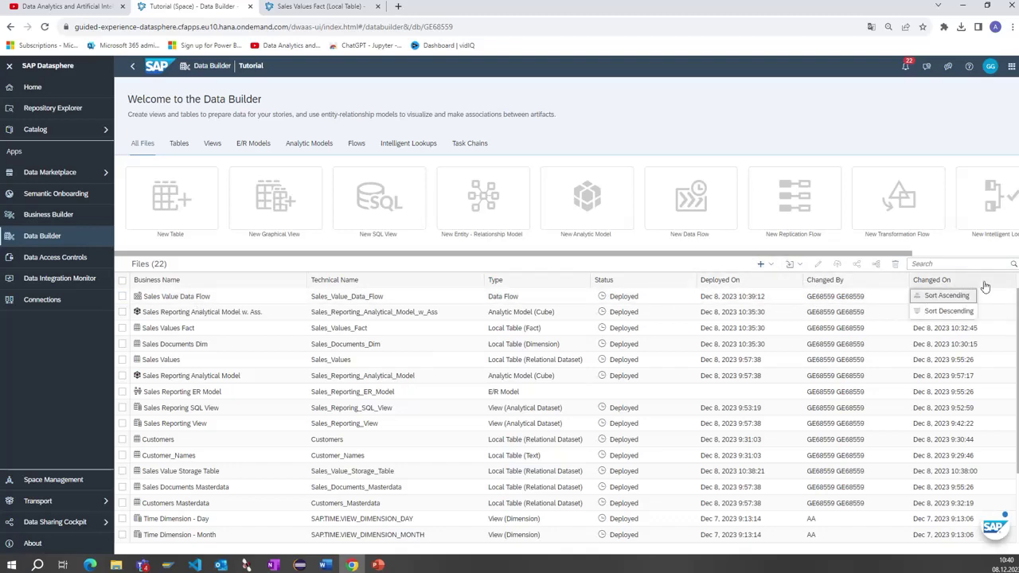
left_click(950, 312)
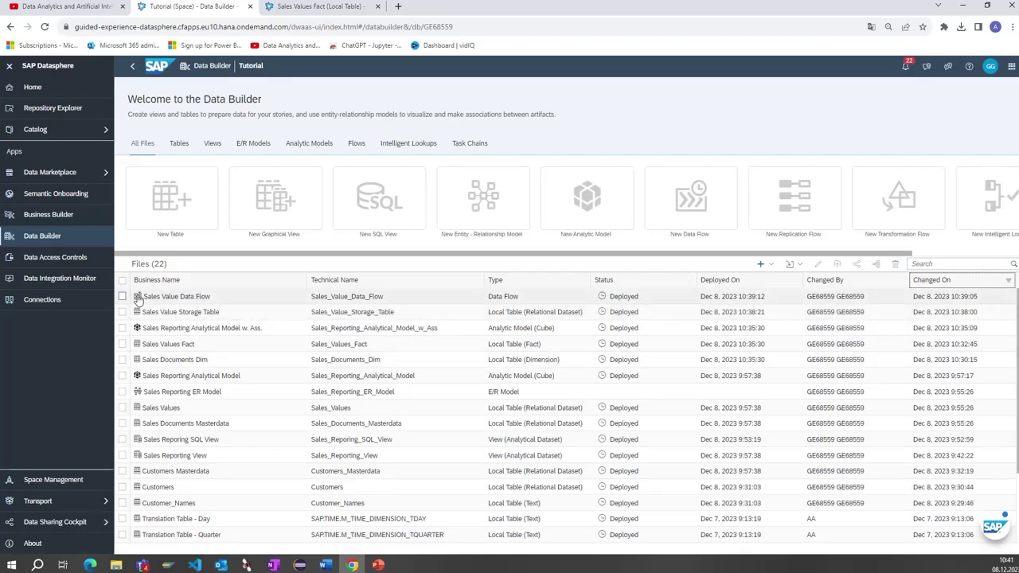
left_click(203, 318)
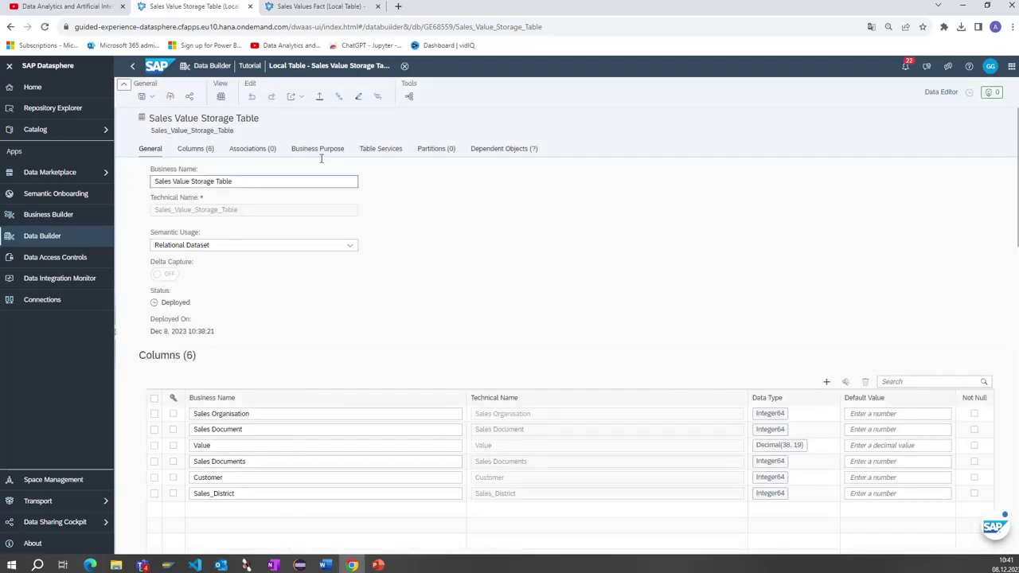
Preview the Sales Value Storage Table data, find it empty, and close the table editor
left_click(220, 97)
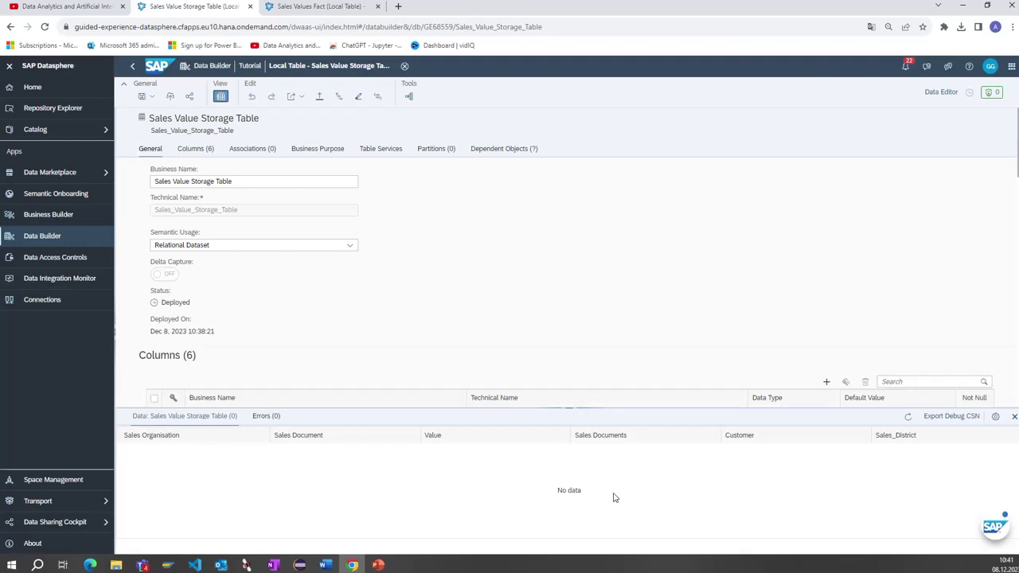
scroll(439, 345, "down", 5)
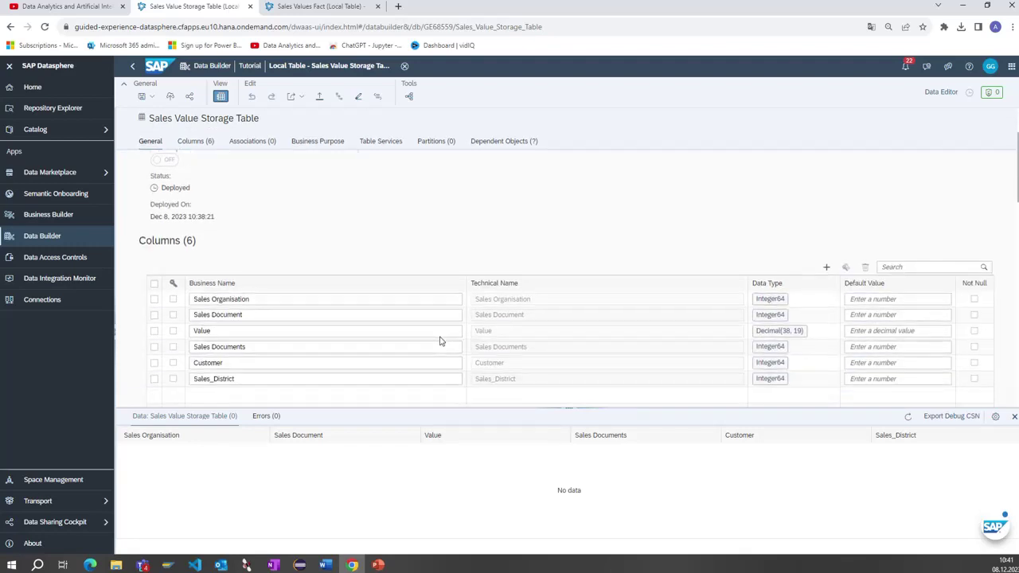
scroll(439, 277, "up", 3)
scroll(439, 340, "up", 4)
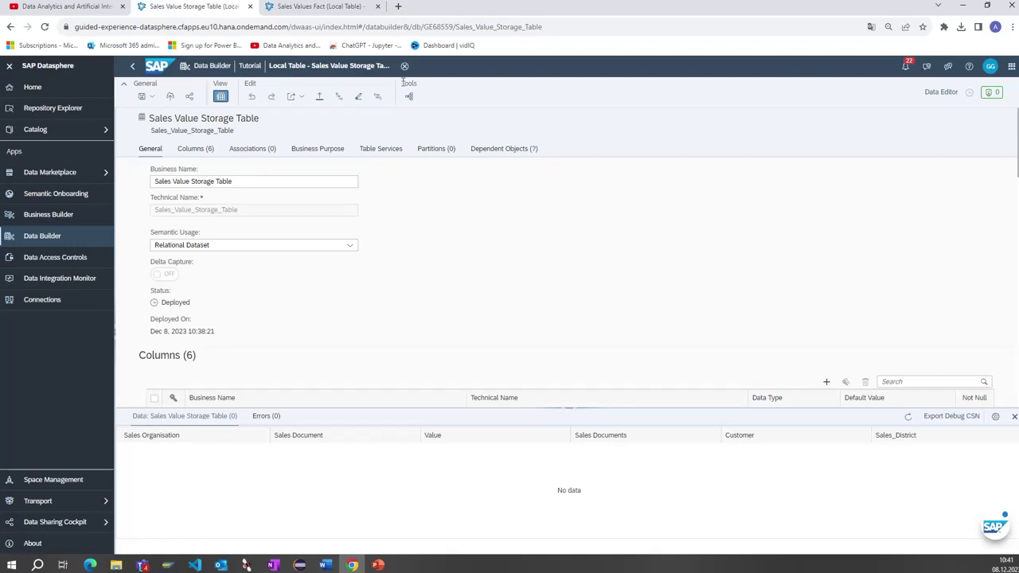
left_click(404, 69)
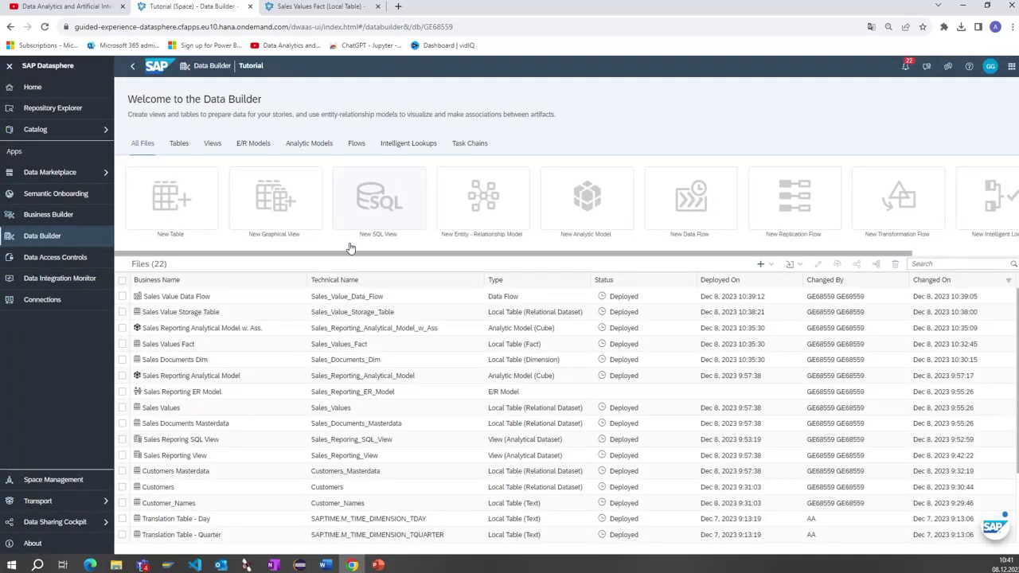
Reopen the data flow and remap Join 1 from Sales Organisation to Sales Document on Sales Documents
left_click(191, 299)
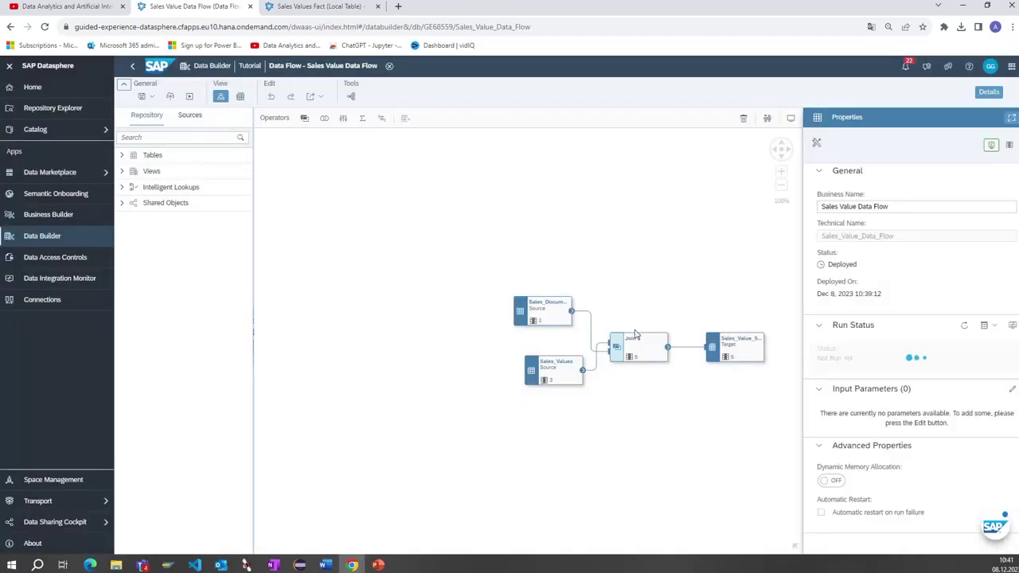
left_click(634, 349)
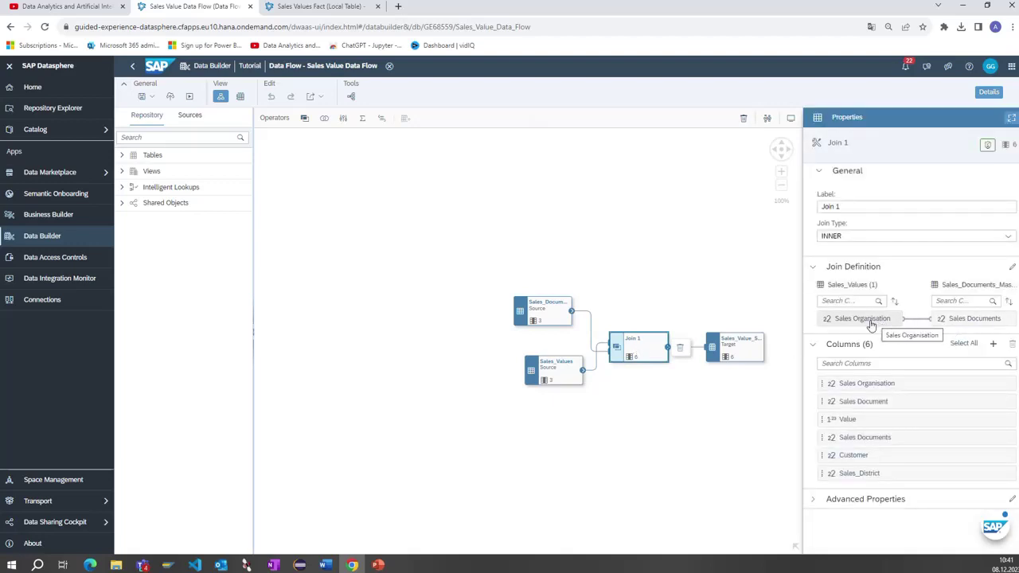
left_click(1012, 269)
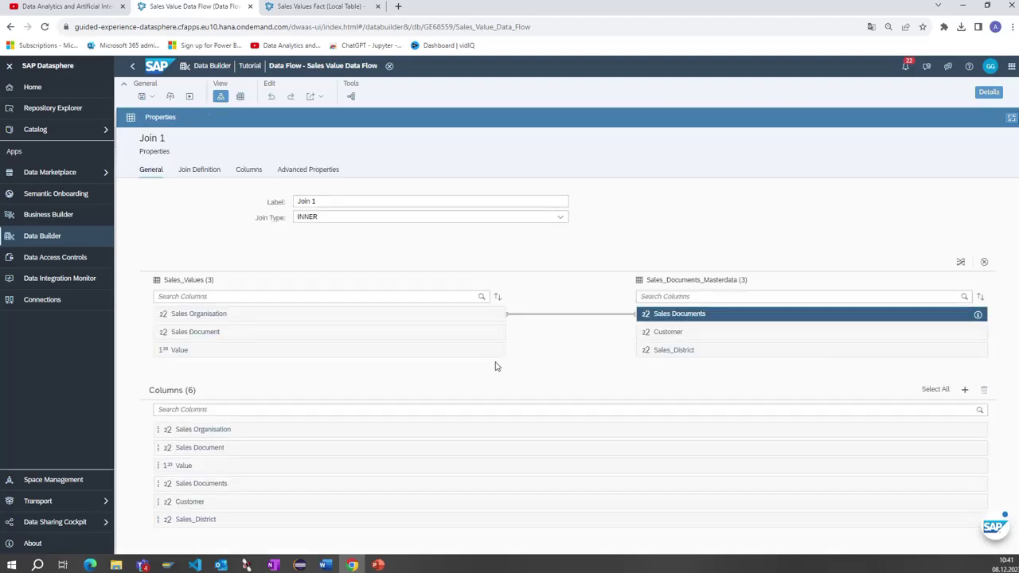
left_click_drag(466, 336, 706, 314)
left_click(469, 317)
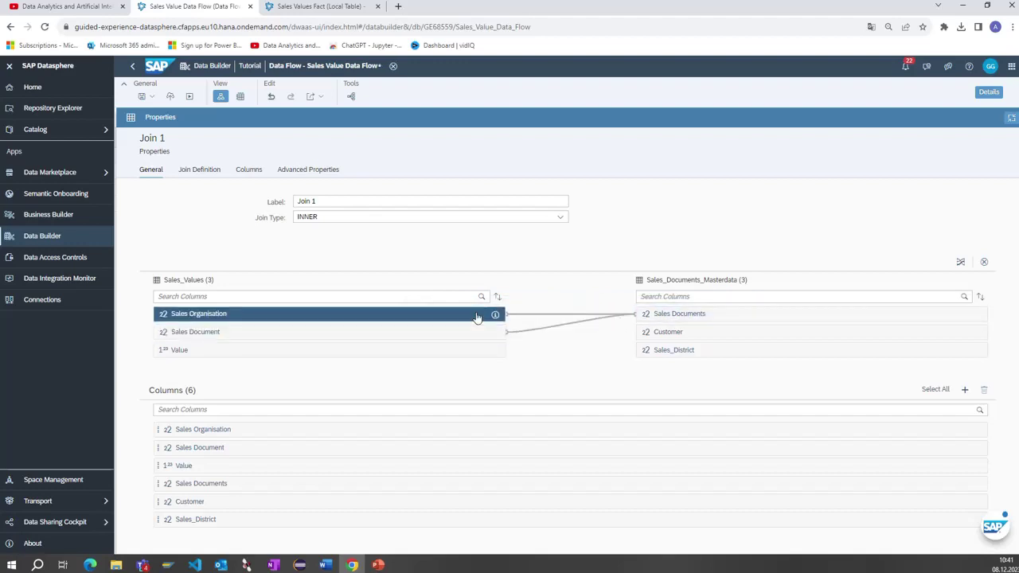
left_click(528, 316)
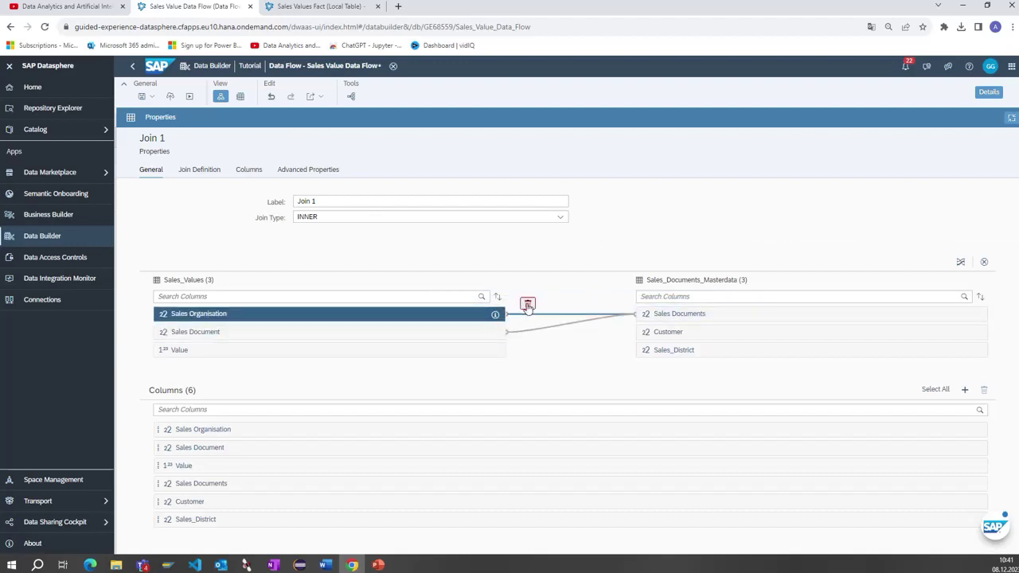
left_click(527, 305)
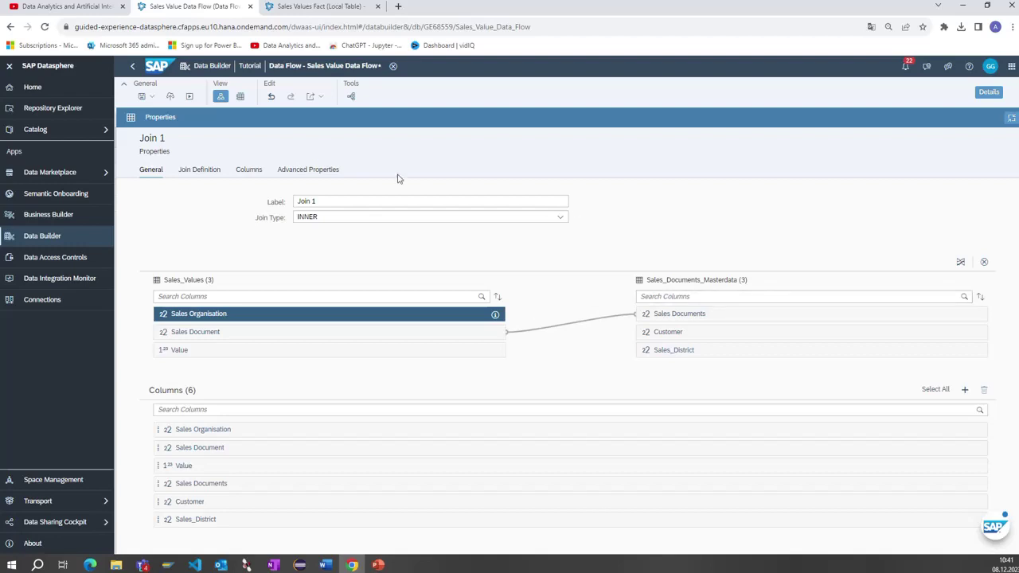
left_click(1011, 117)
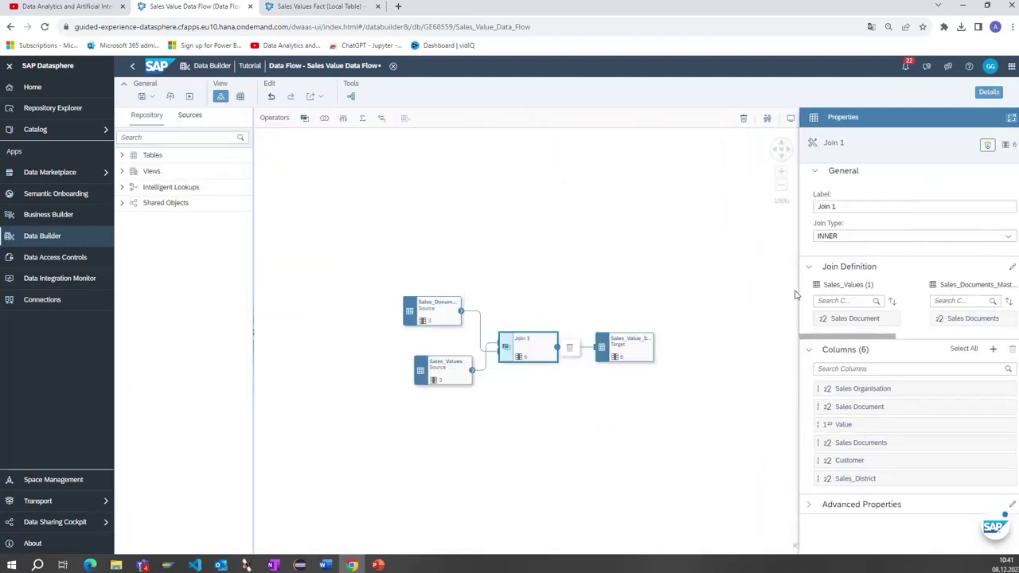
Redeploy the data flow, start a new run, and refresh Run Status until it shows Running
left_click(169, 97)
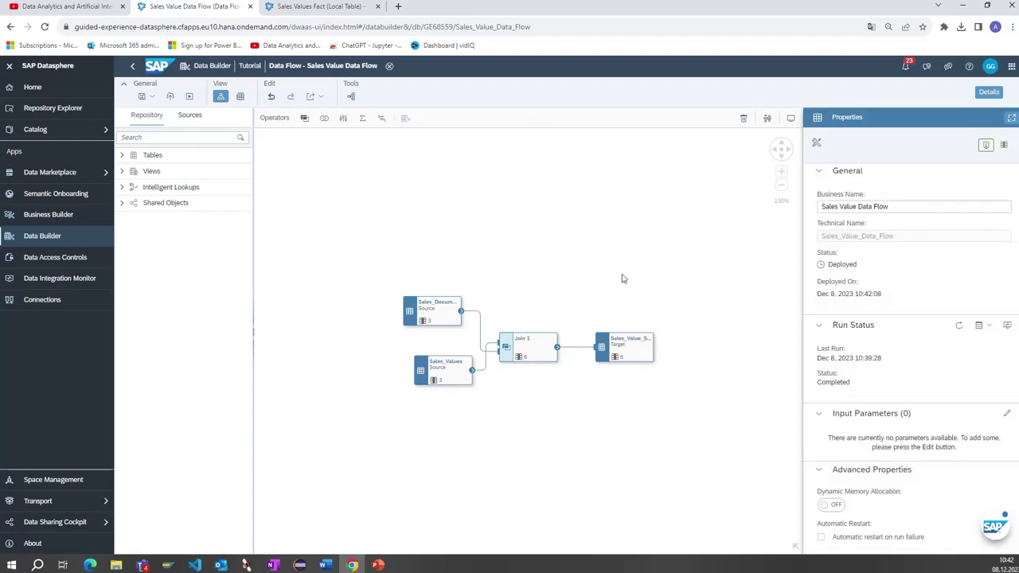
left_click(990, 328)
left_click(958, 325)
left_click(189, 97)
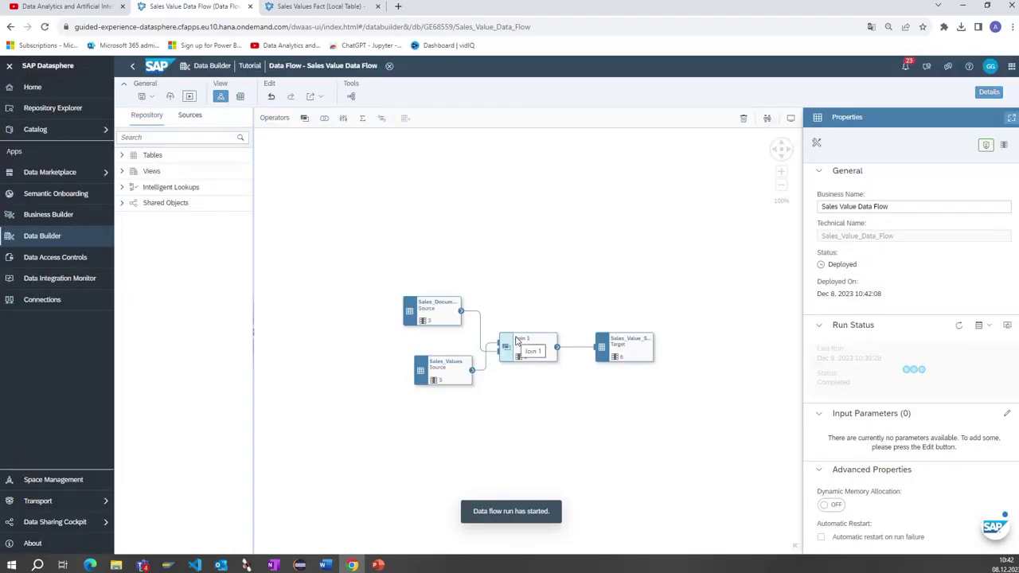
right_click(1003, 328)
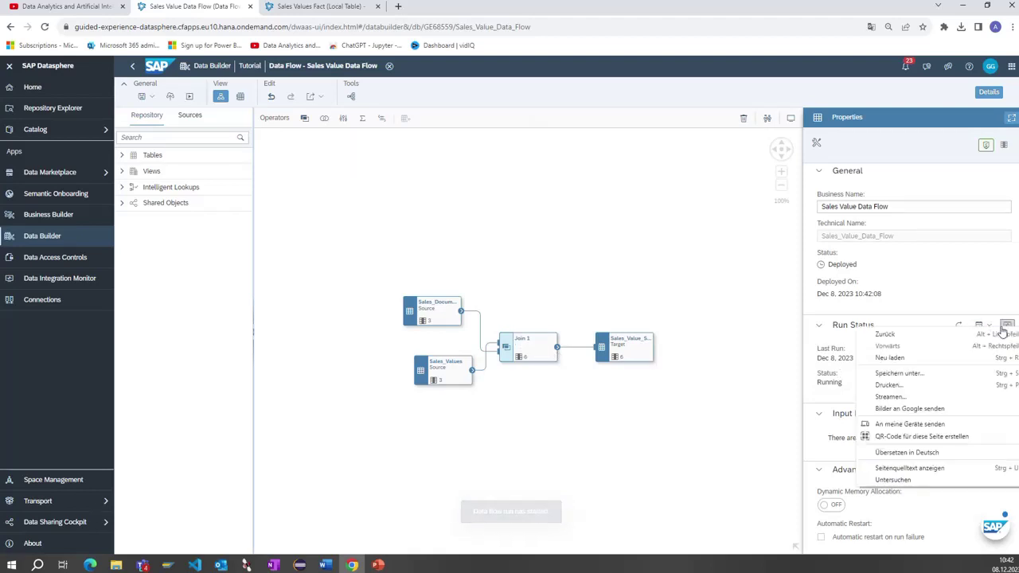
left_click(960, 316)
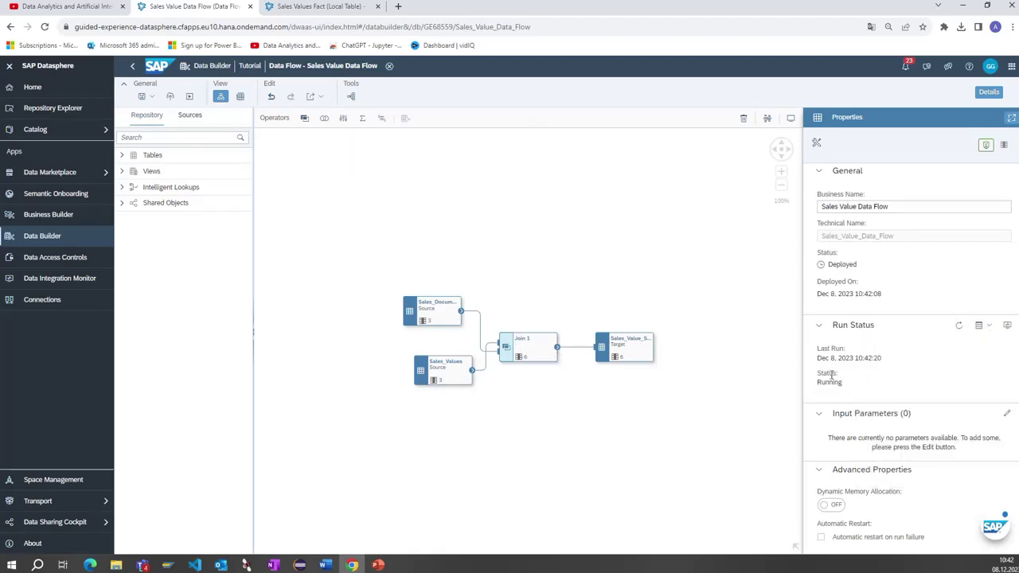
left_click(958, 326)
Open the Data Integration Monitor's Flows view and the Sales Value Data Flow run details
left_click(82, 293)
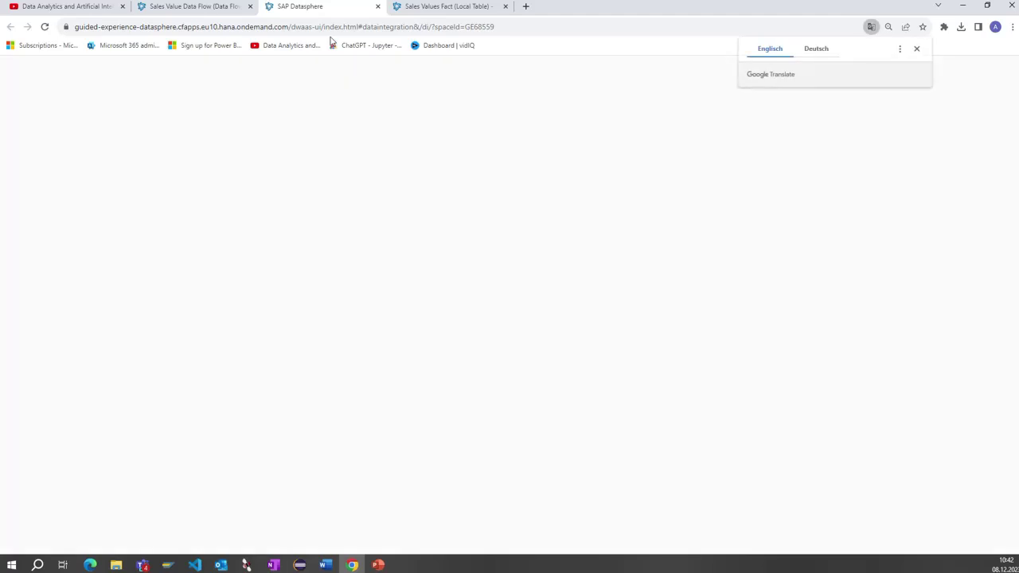
left_click(917, 49)
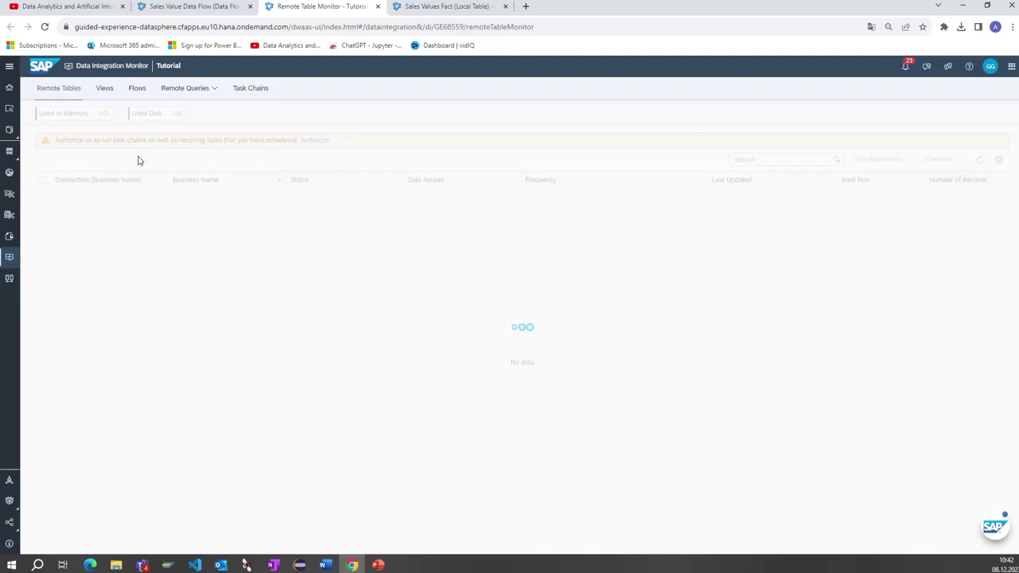
left_click(137, 89)
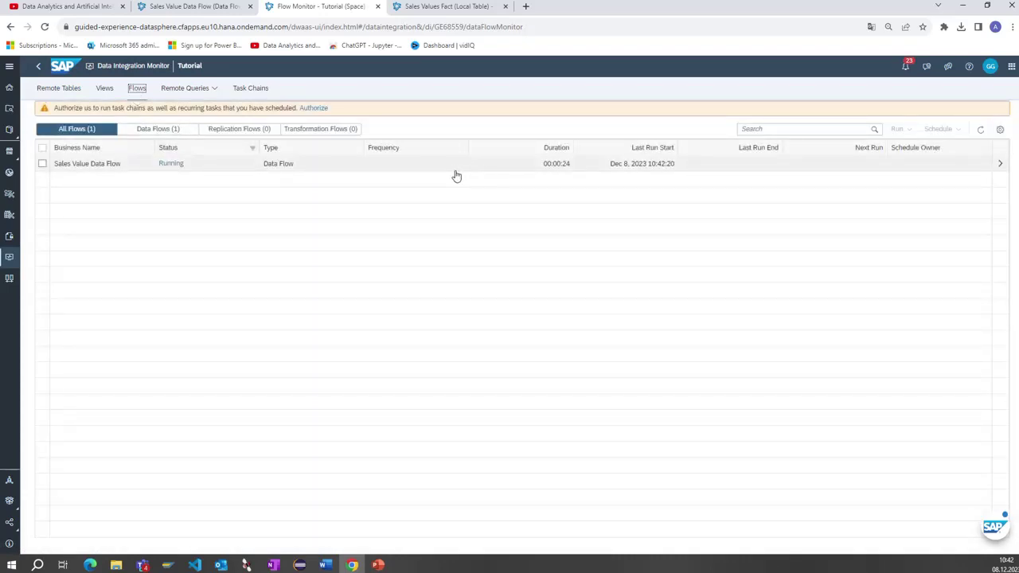
left_click(999, 165)
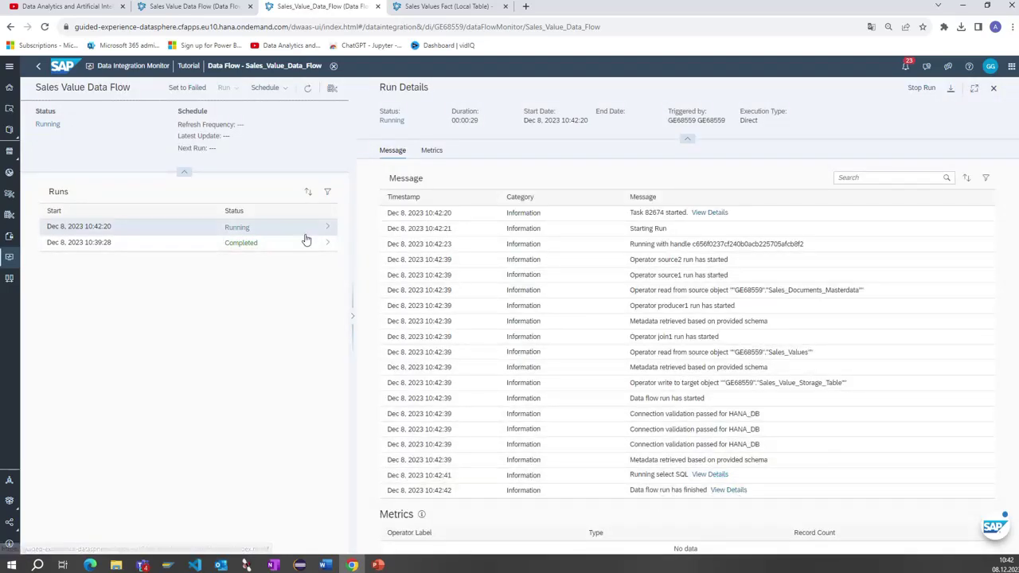
Refresh the run until it shows Completed, then return to the data flow editor
left_click(306, 91)
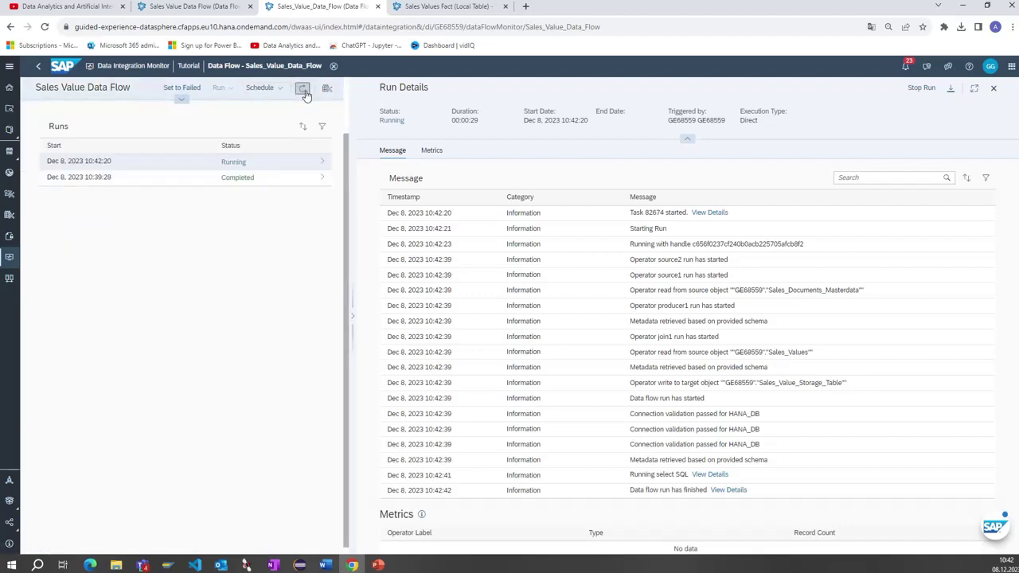
left_click(305, 93)
left_click(306, 92)
left_click(306, 92)
left_click(306, 93)
left_click(303, 90)
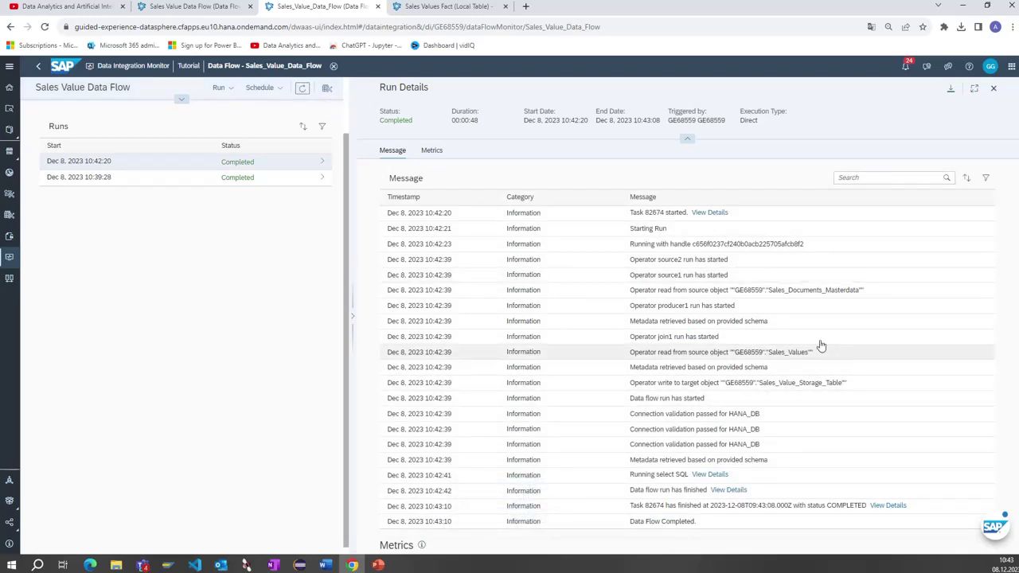
left_click(229, 9)
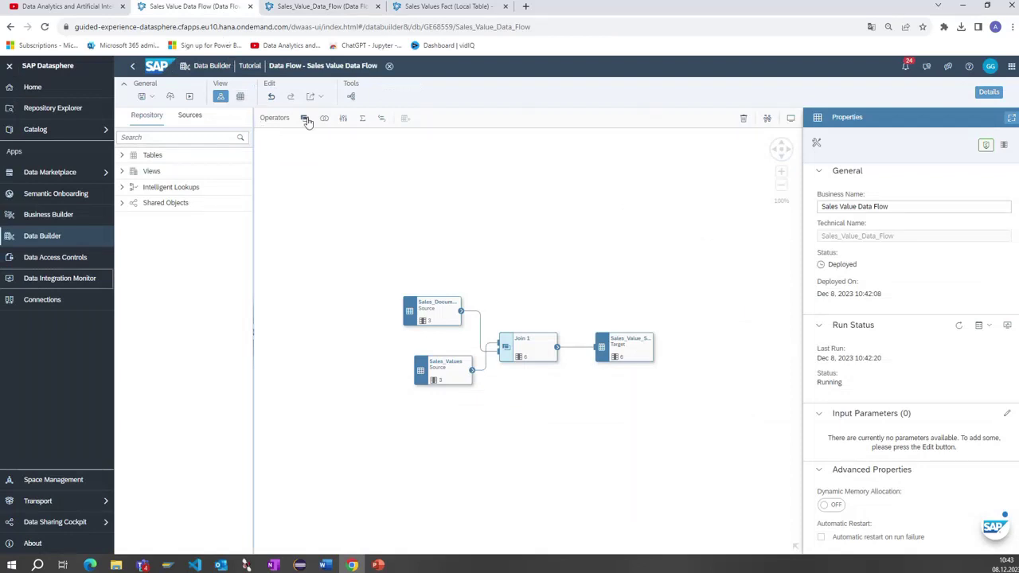
Open Sales Value Storage Table, preview its 24 loaded rows, and close it
left_click(389, 66)
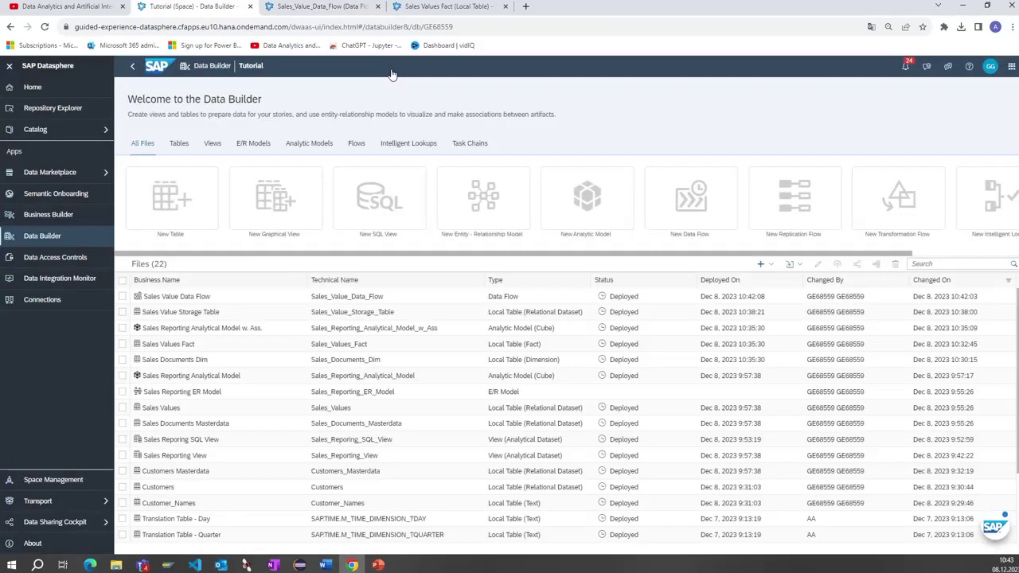
left_click(196, 315)
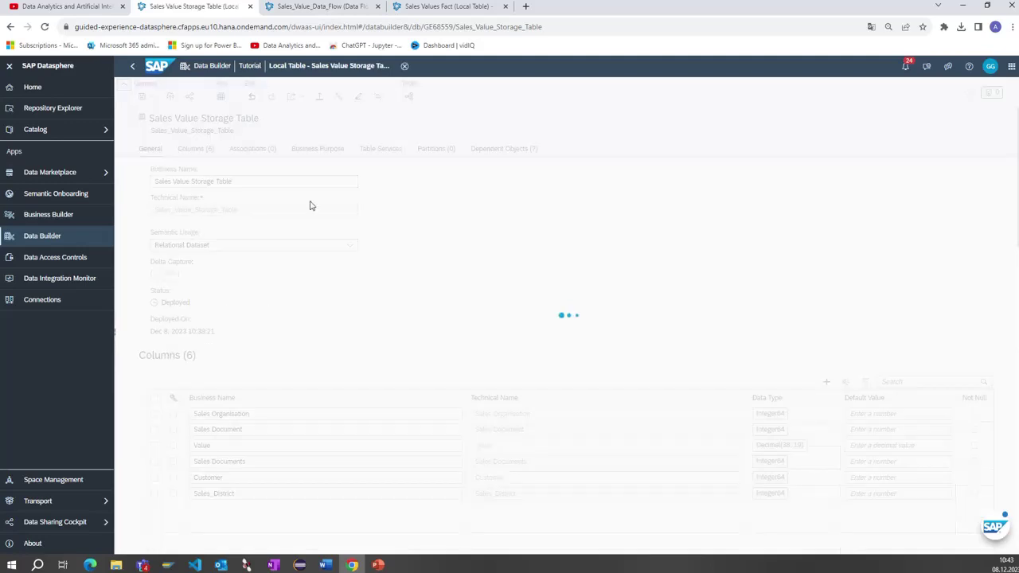
left_click(221, 98)
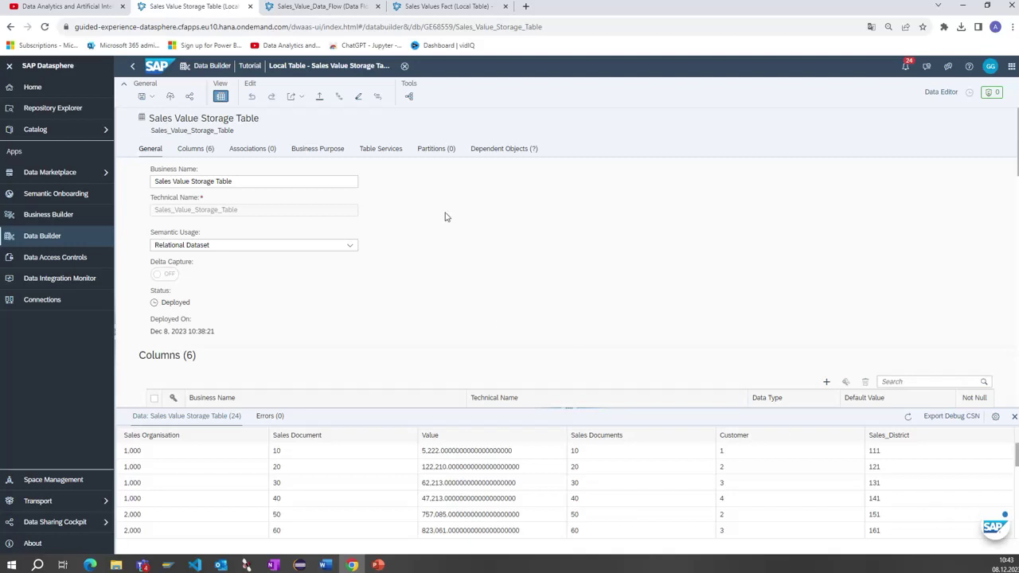
left_click(404, 66)
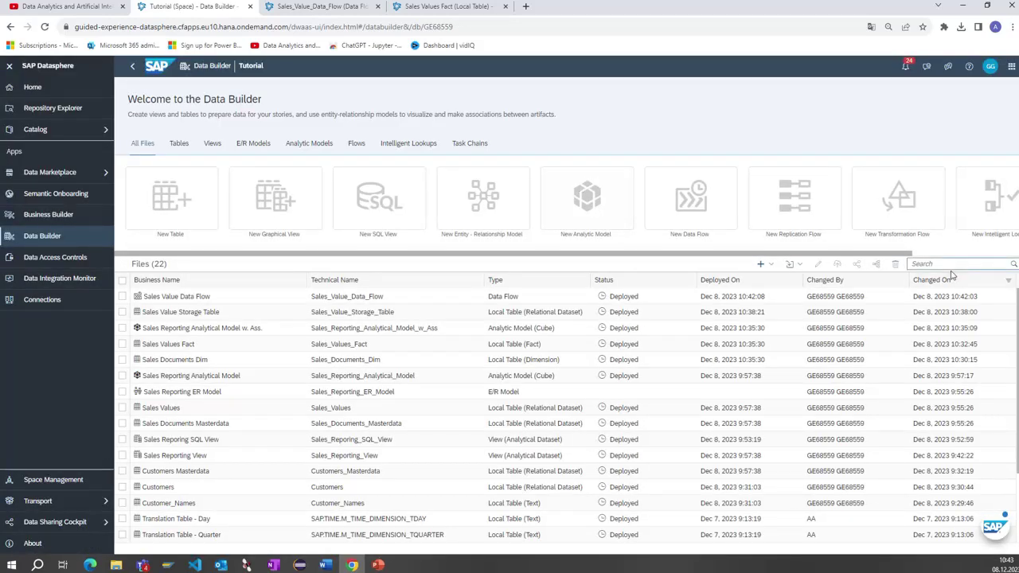
left_click(992, 256)
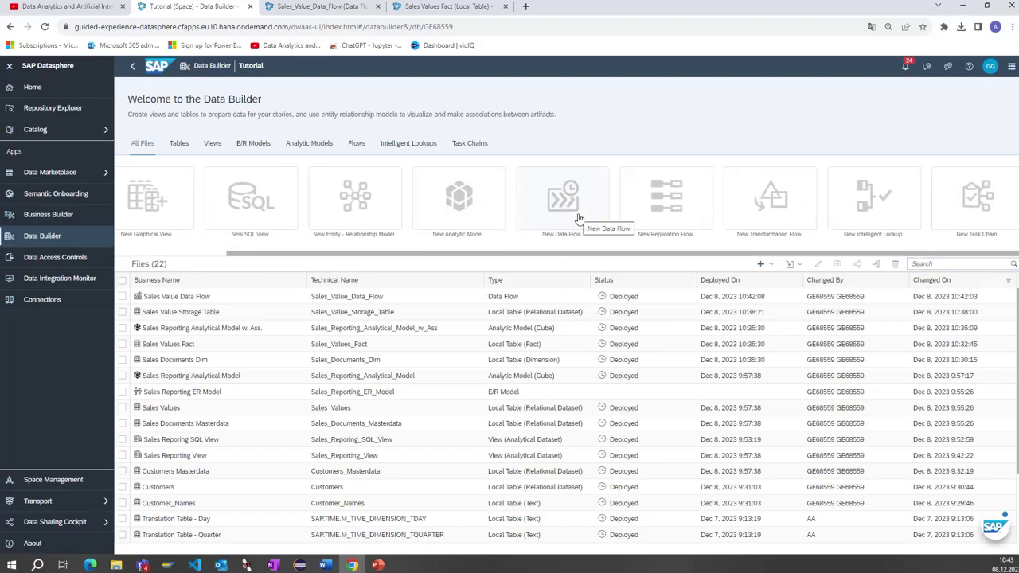
Create a new replication flow with SAP Datasphere as the source connection
left_click(655, 210)
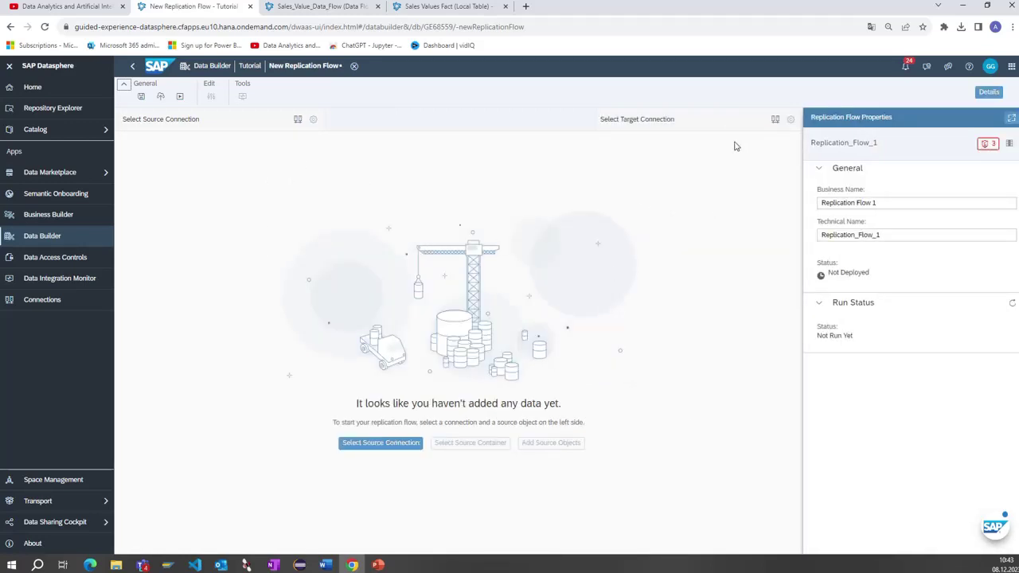
left_click(390, 446)
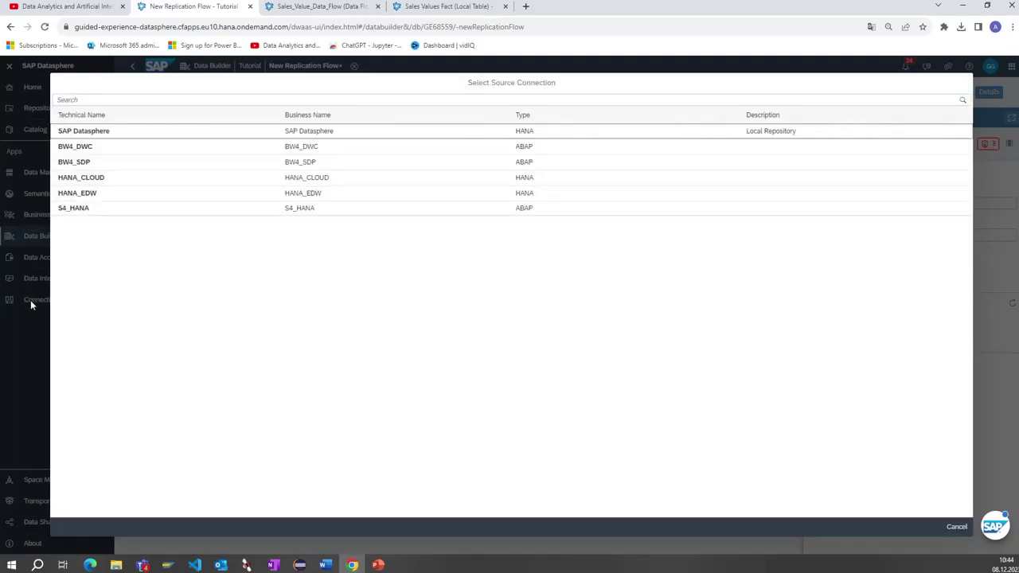
left_click(90, 132)
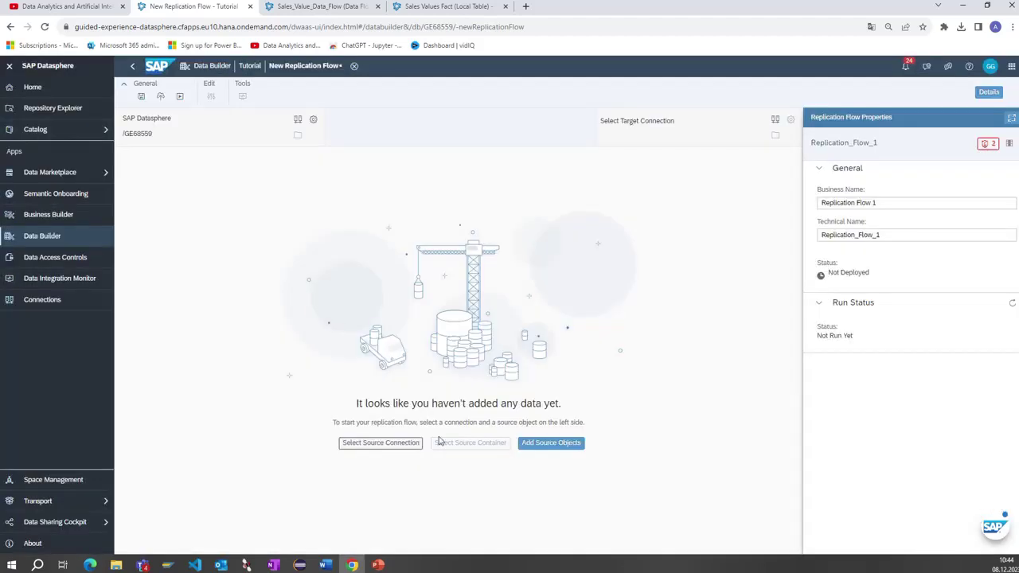
Try adding Sales Values as a source object, then dismiss the missing primary key error
left_click(562, 451)
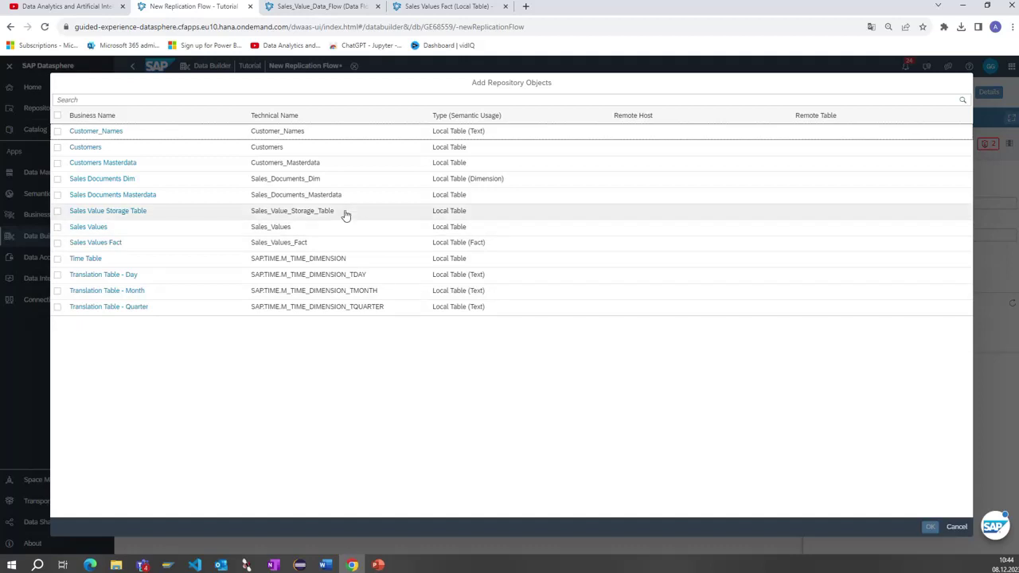
left_click(956, 526)
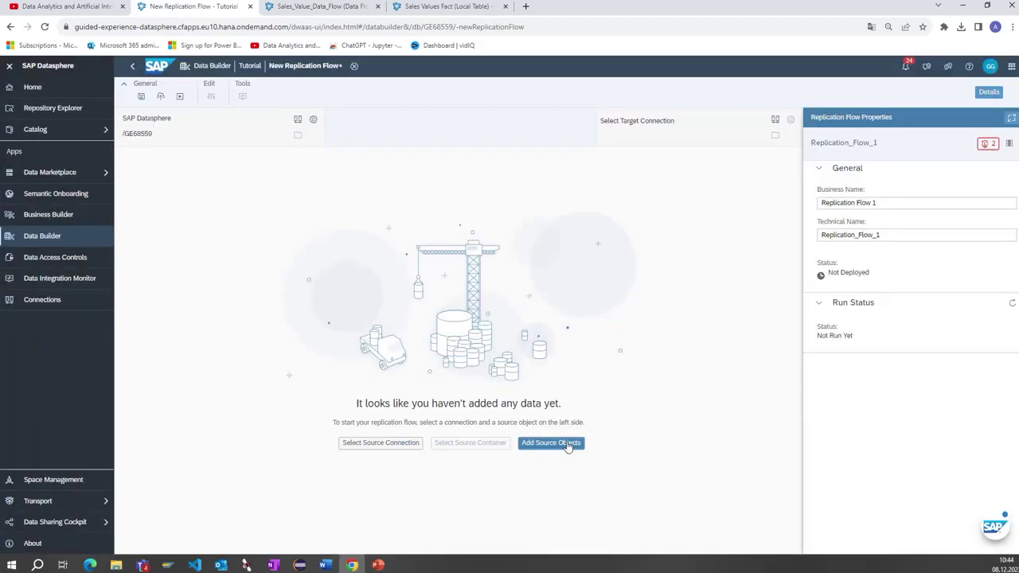
left_click(560, 443)
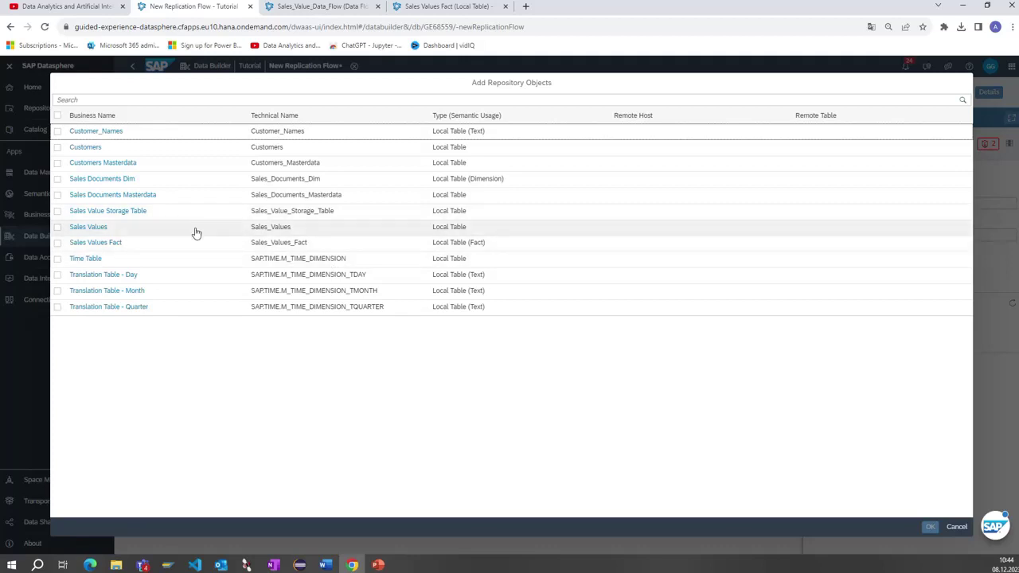
left_click(265, 230)
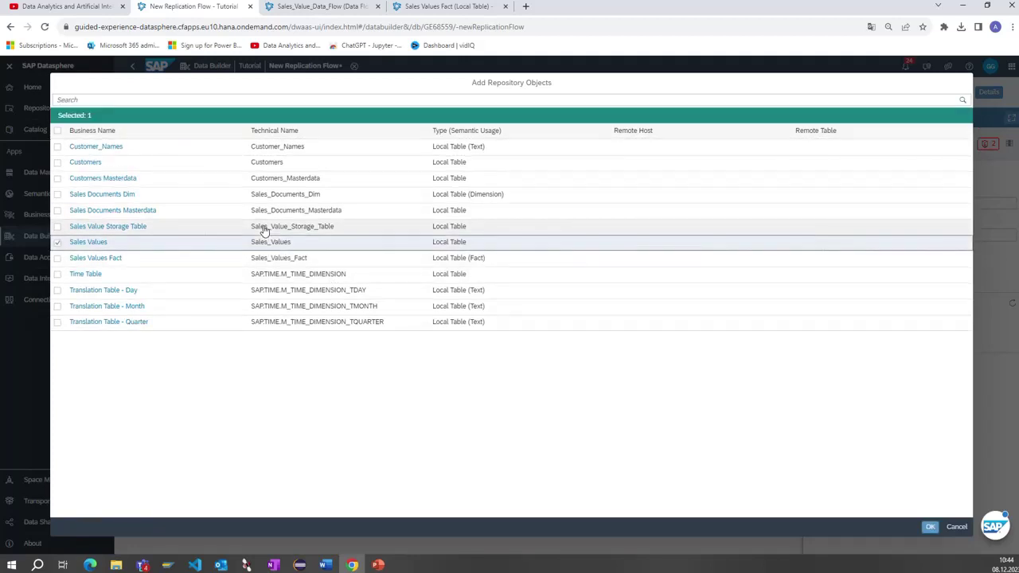
left_click(930, 527)
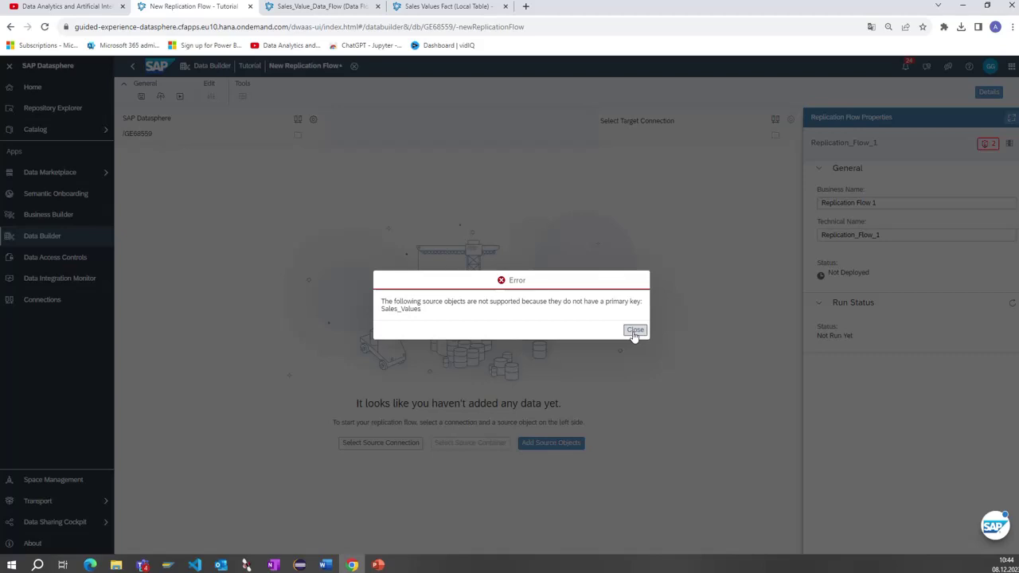
left_click(635, 331)
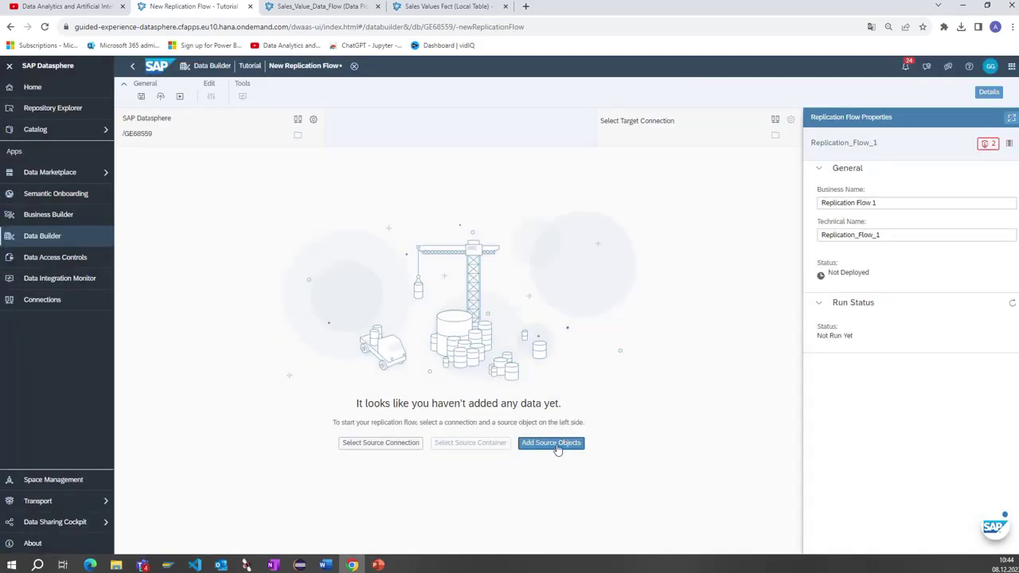
Try adding Sales Values Fact as a source object, then dismiss the missing primary key error
left_click(557, 449)
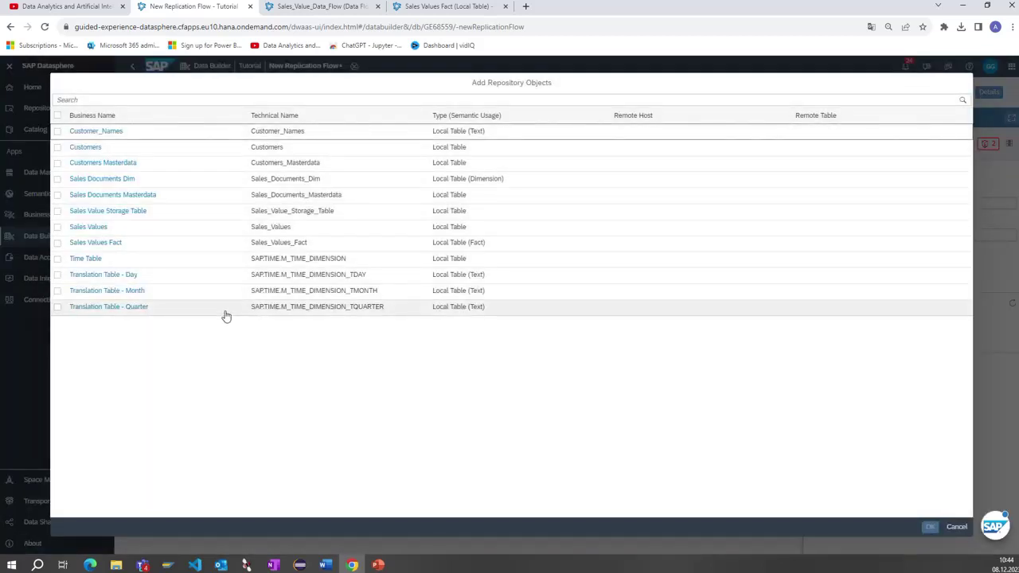
left_click(296, 244)
left_click(930, 526)
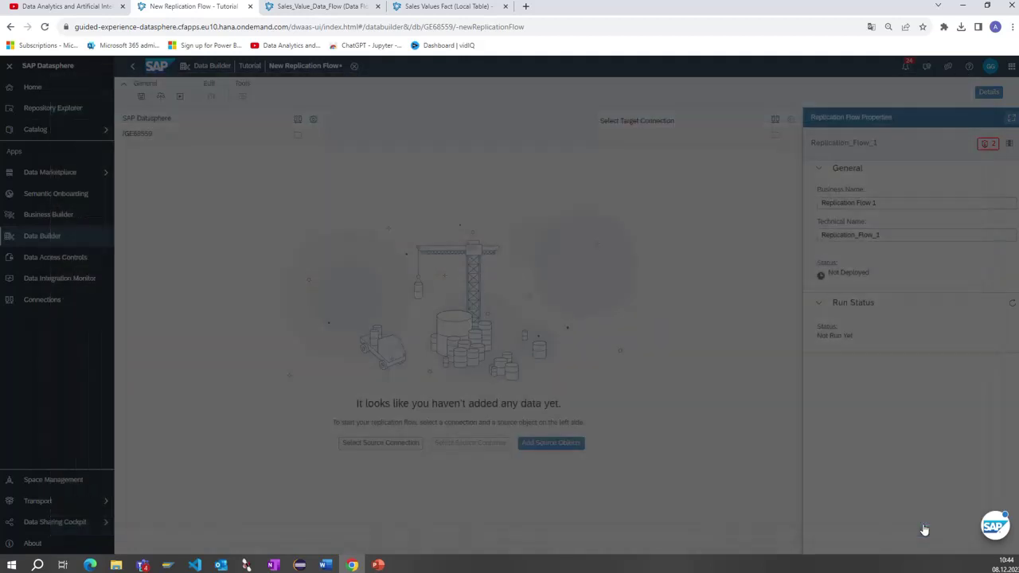
left_click(635, 329)
Switch to the Sales Values Fact table and close it to return to the file list
left_click(318, 8)
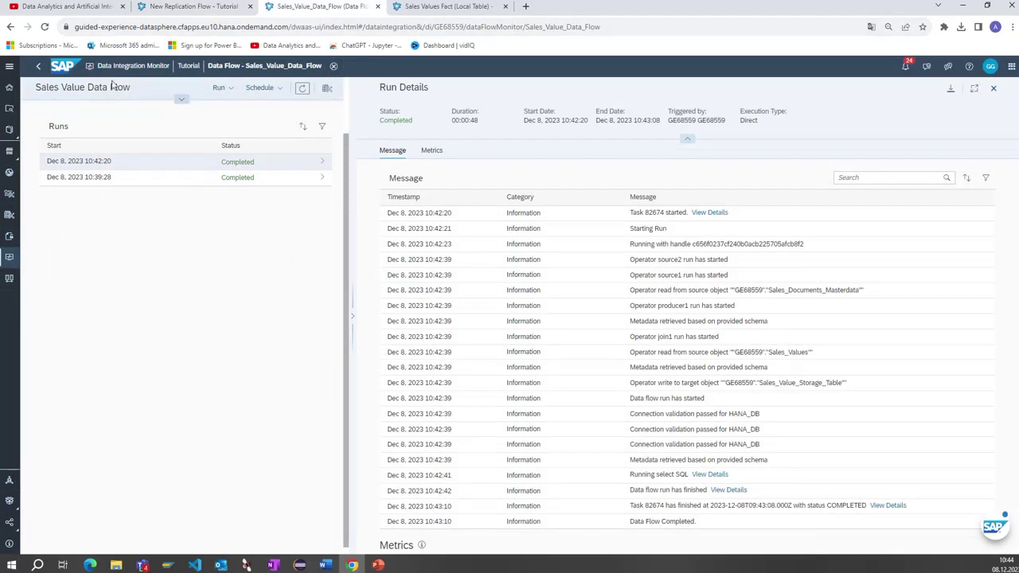
left_click(460, 9)
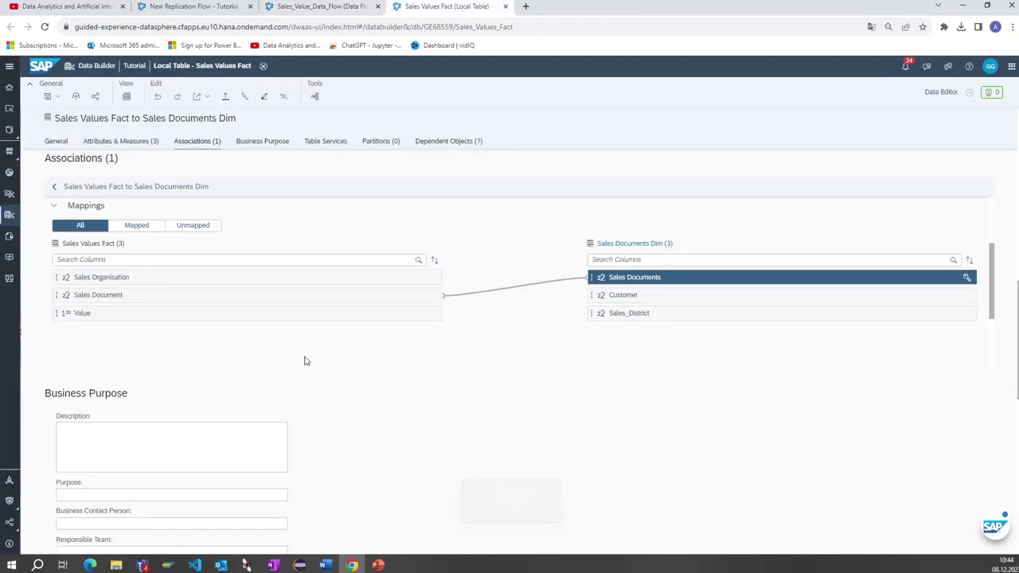
scroll(310, 359, "down", 1)
scroll(316, 358, "up", 3)
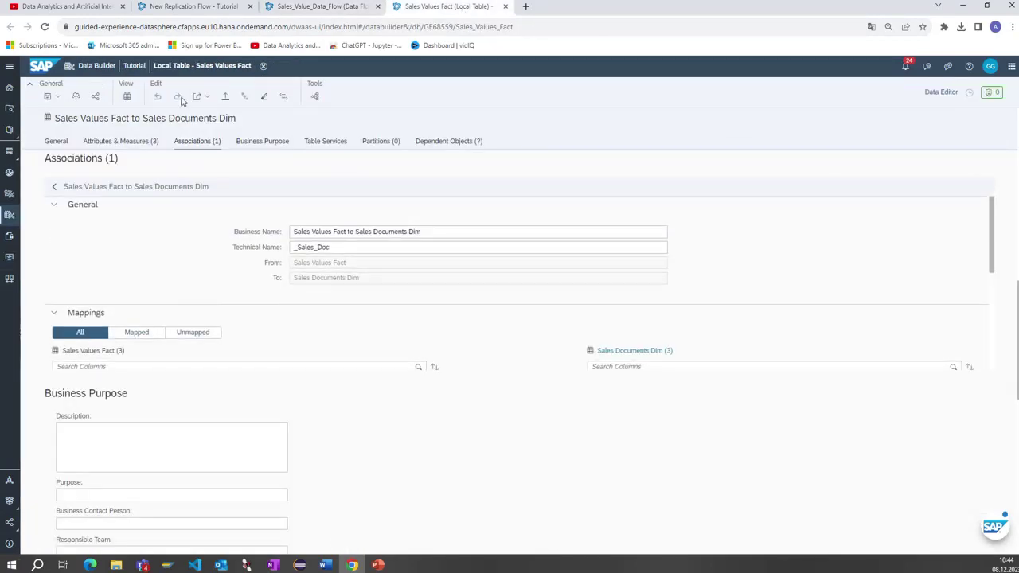
left_click(263, 66)
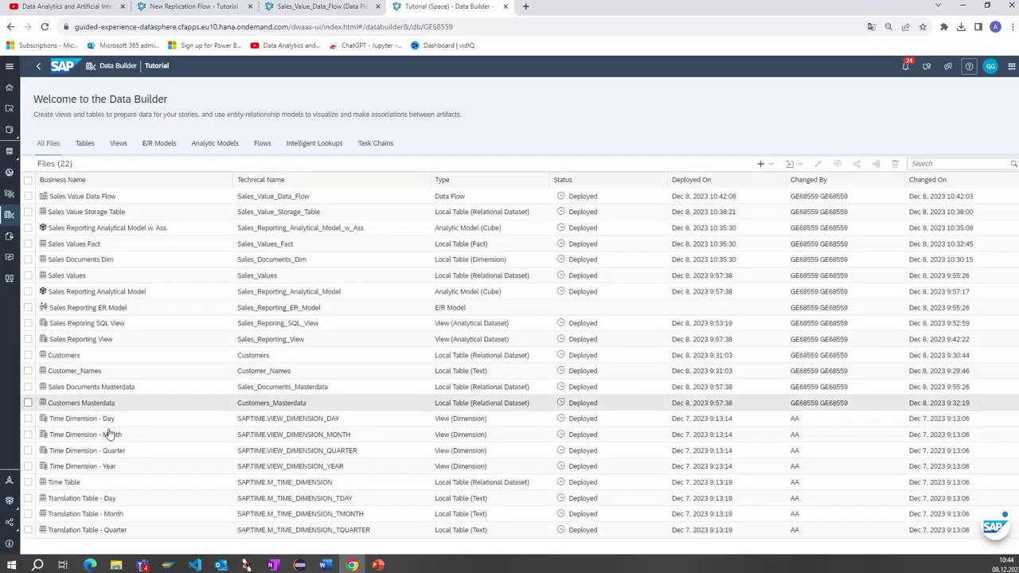
Mark Sales Document as the key column in the Sales Values table and deploy it
left_click(86, 276)
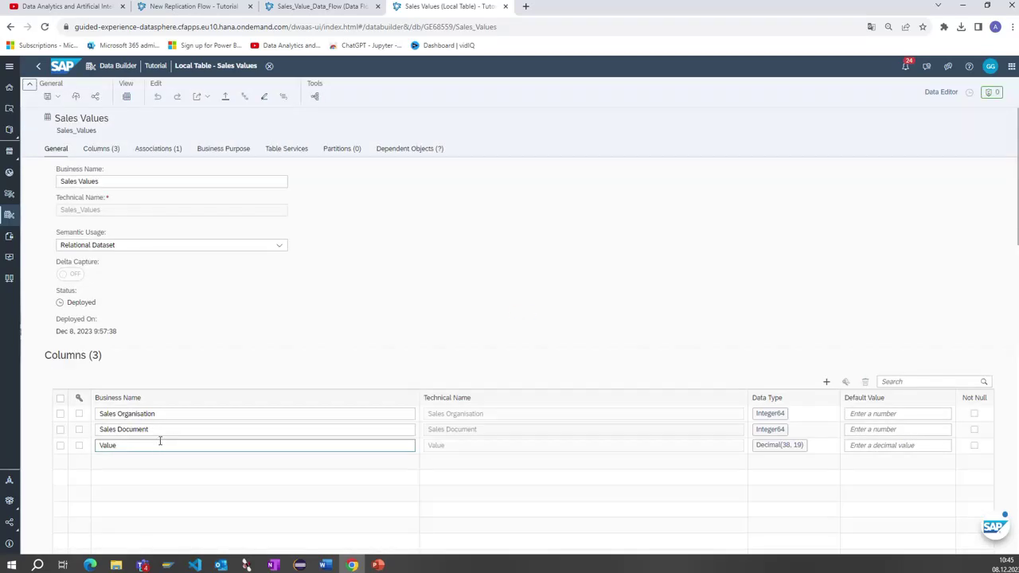
left_click(78, 430)
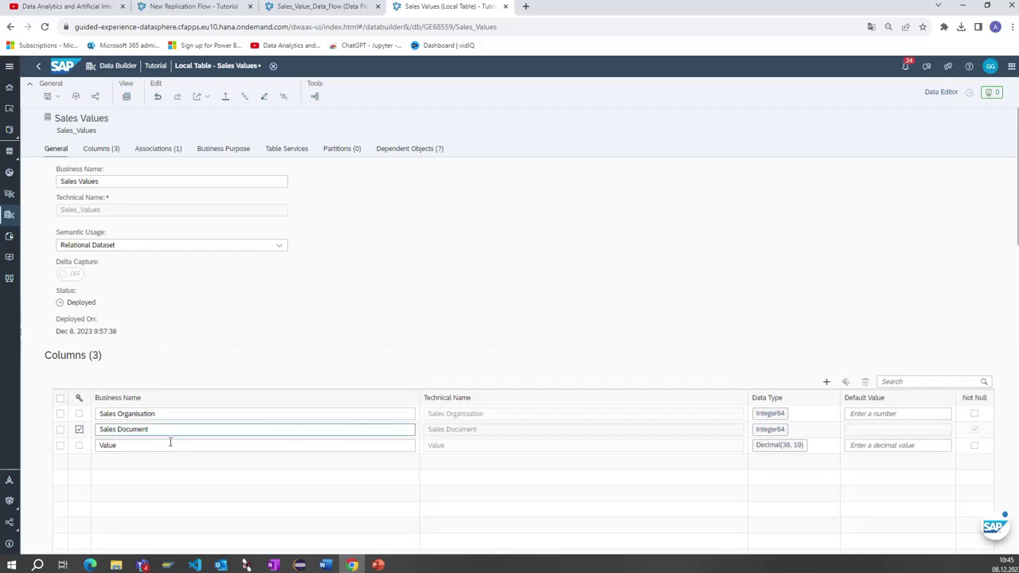
left_click(75, 97)
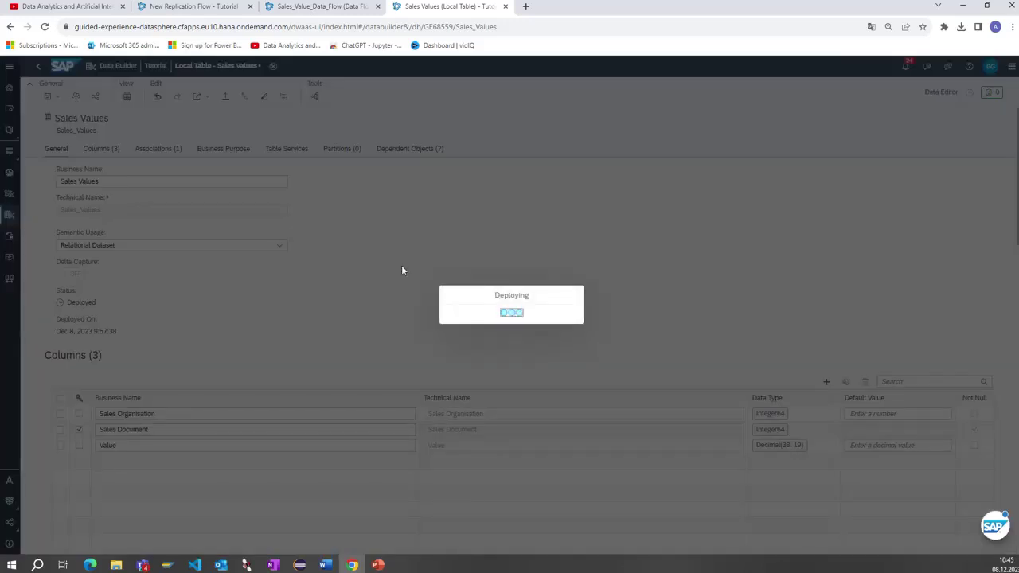
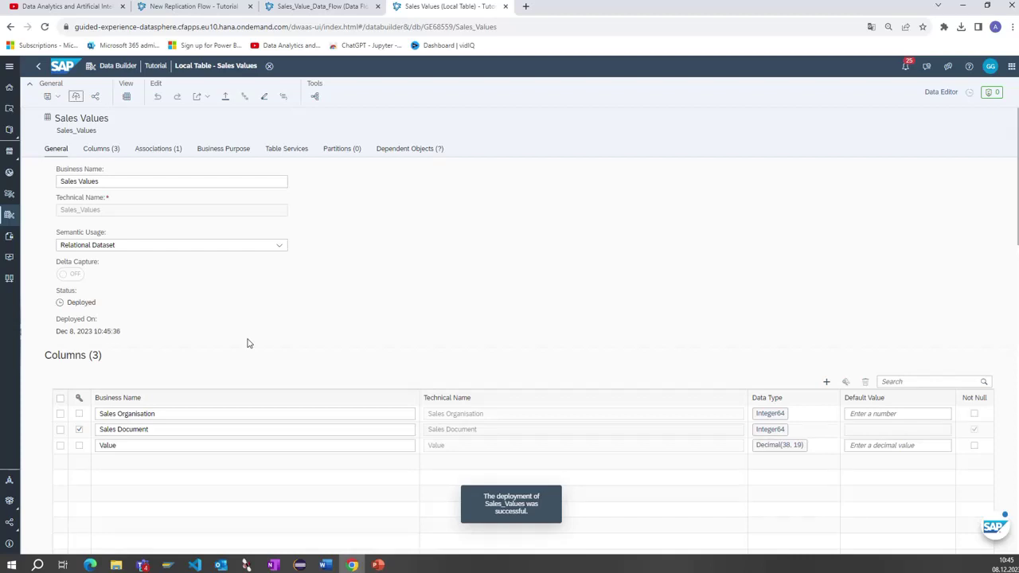
Try adding Sales Values as the flow's source and dismiss the missing primary key error
left_click(199, 6)
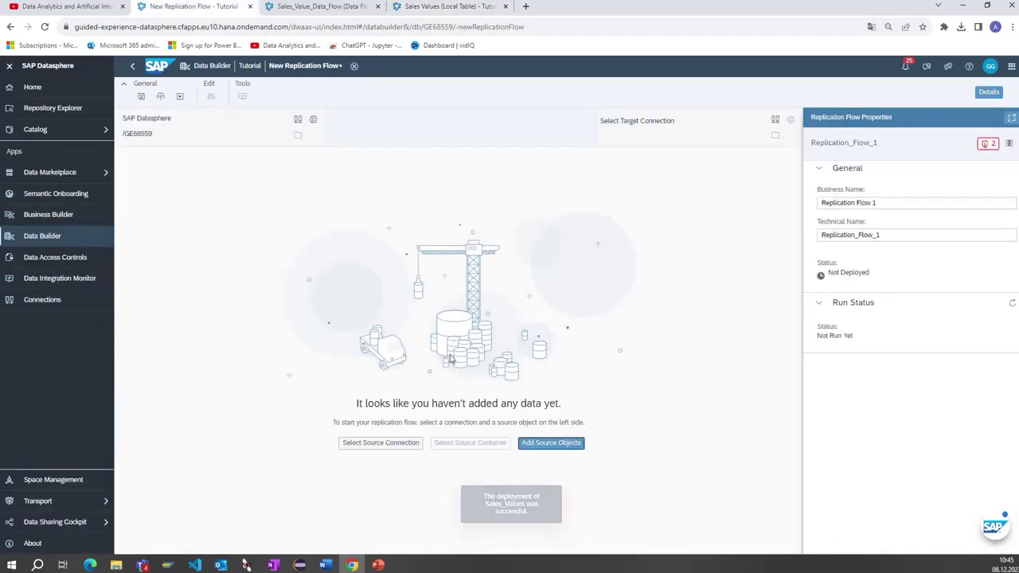
left_click(583, 444)
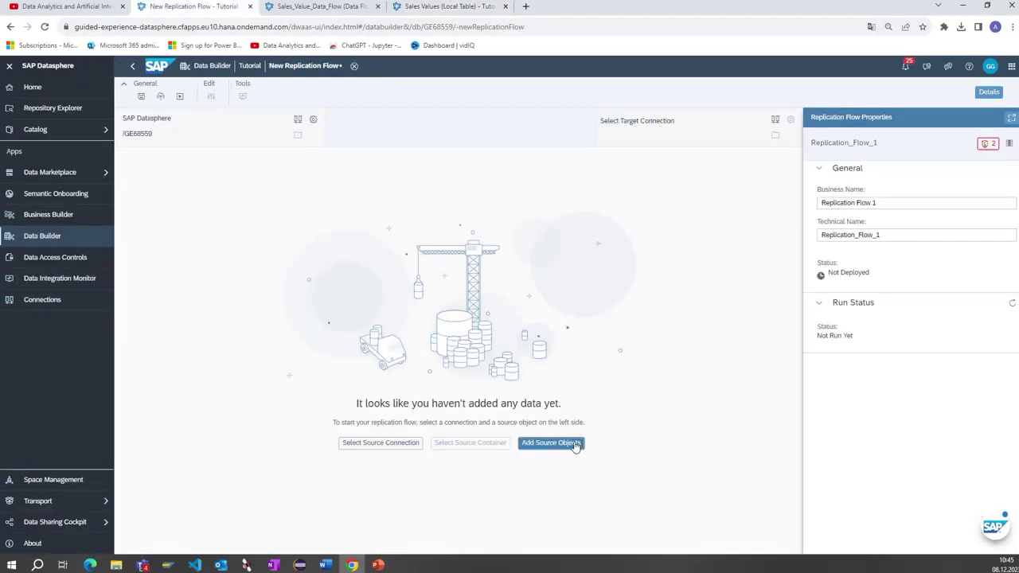
left_click(261, 229)
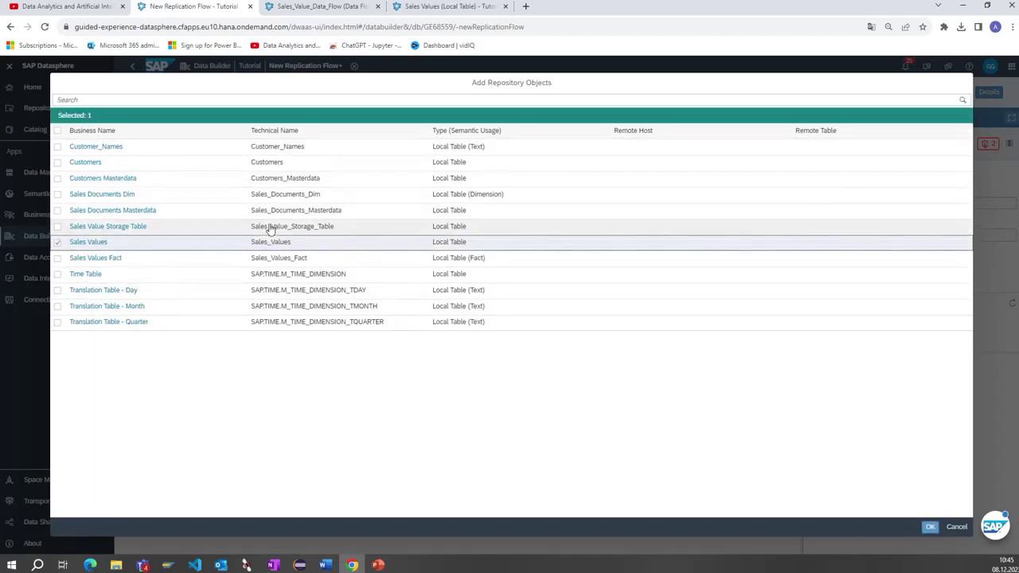
left_click(930, 527)
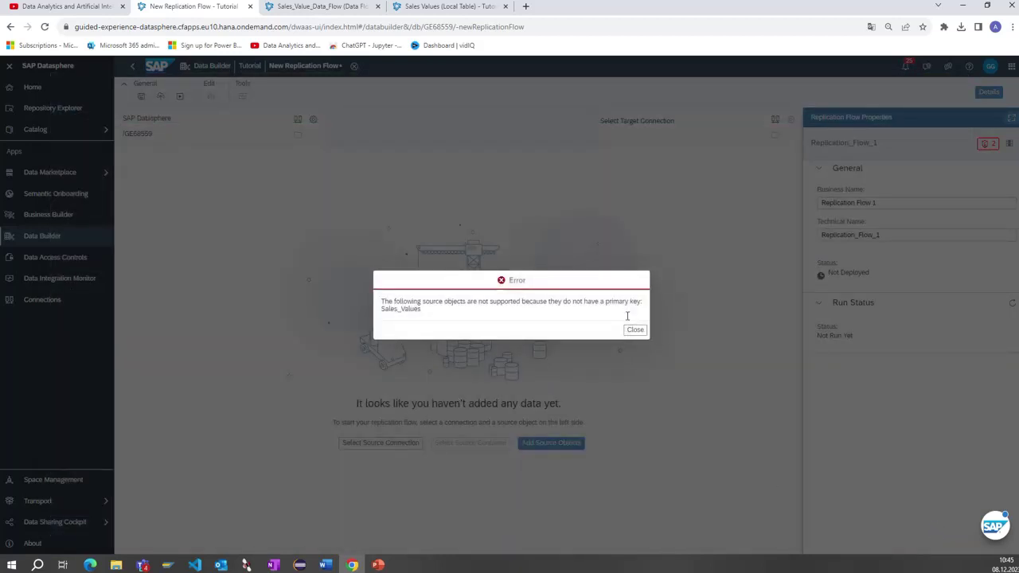
left_click(635, 331)
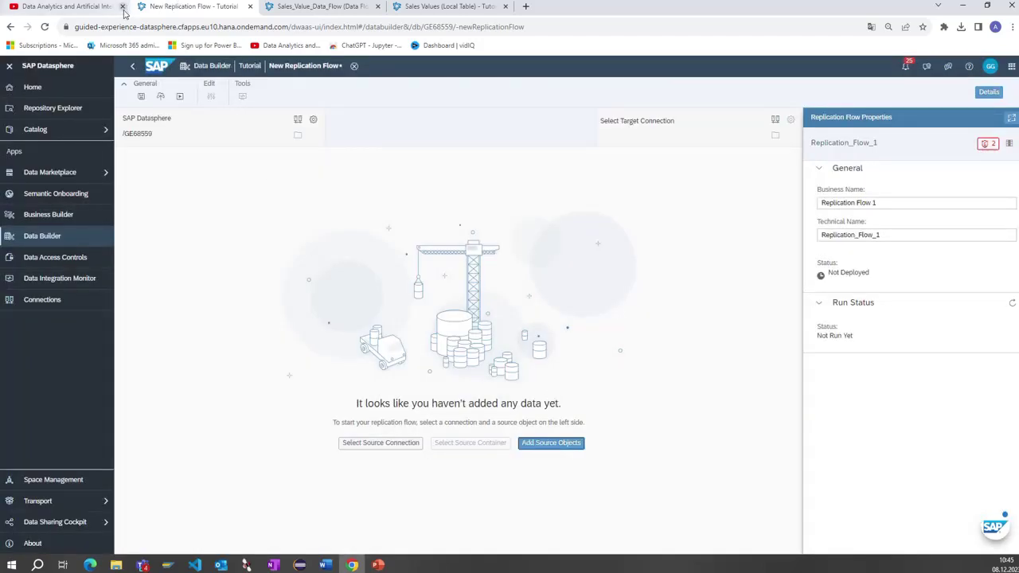
Inspect the Sales Values table definition, then return to the replication flow
left_click(453, 8)
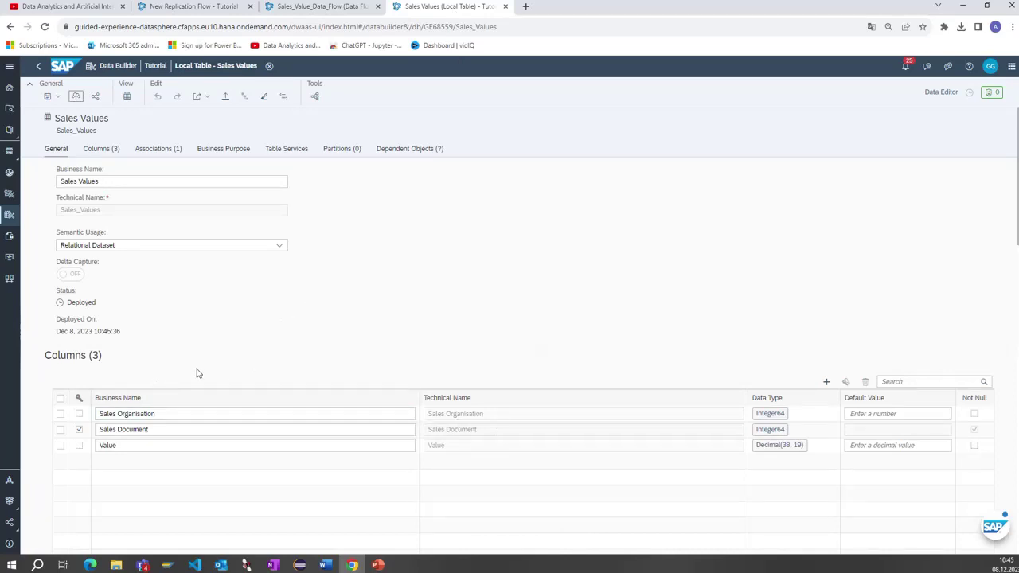
scroll(213, 368, "down", 3)
scroll(220, 364, "down", 5)
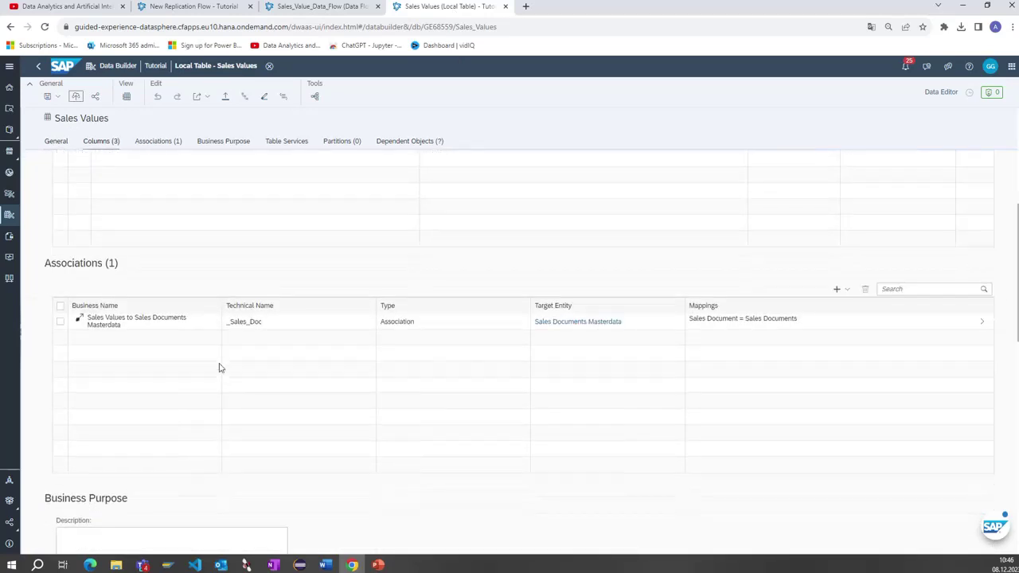
scroll(221, 368, "down", 2)
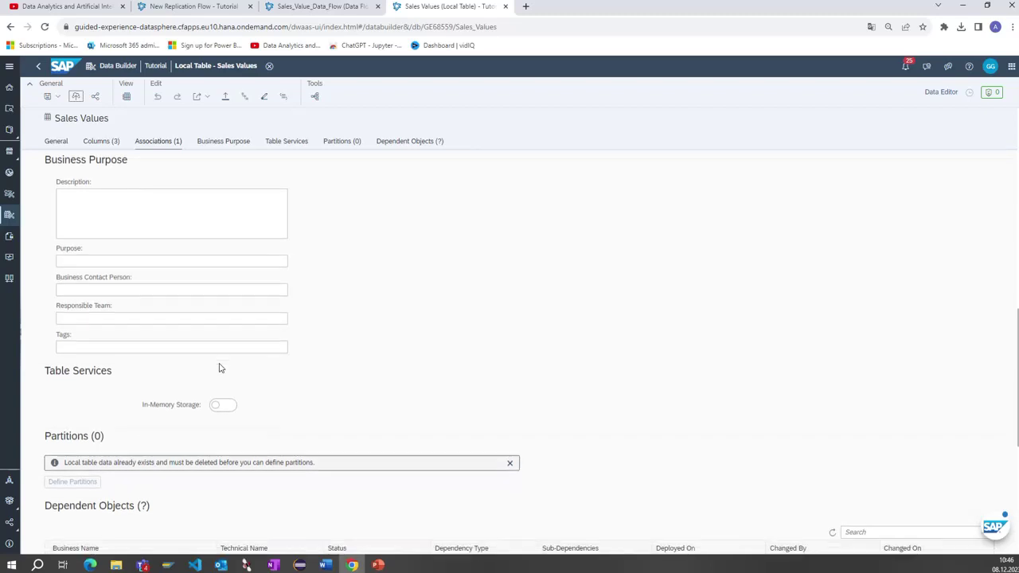
scroll(221, 367, "up", 6)
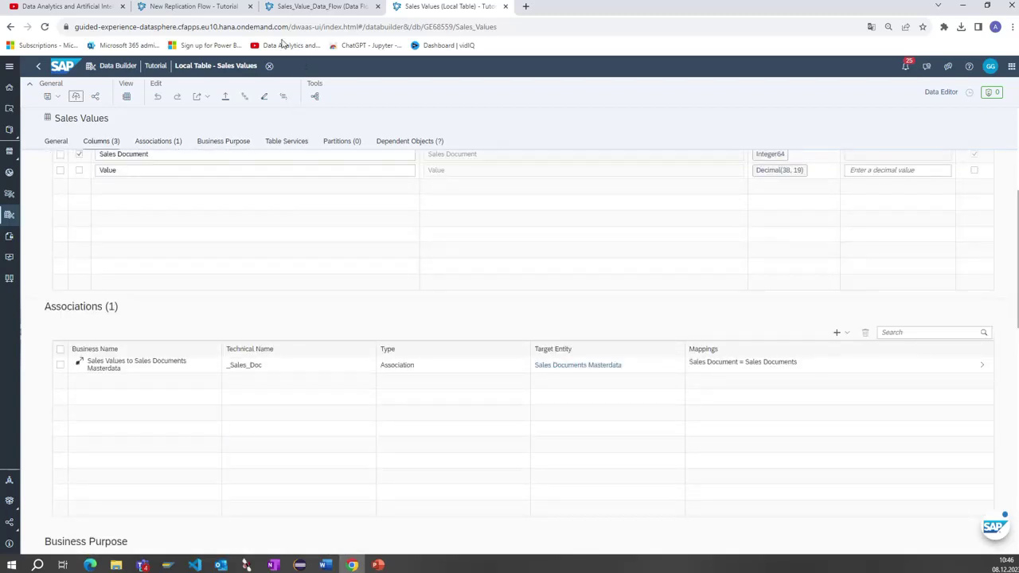
left_click(223, 10)
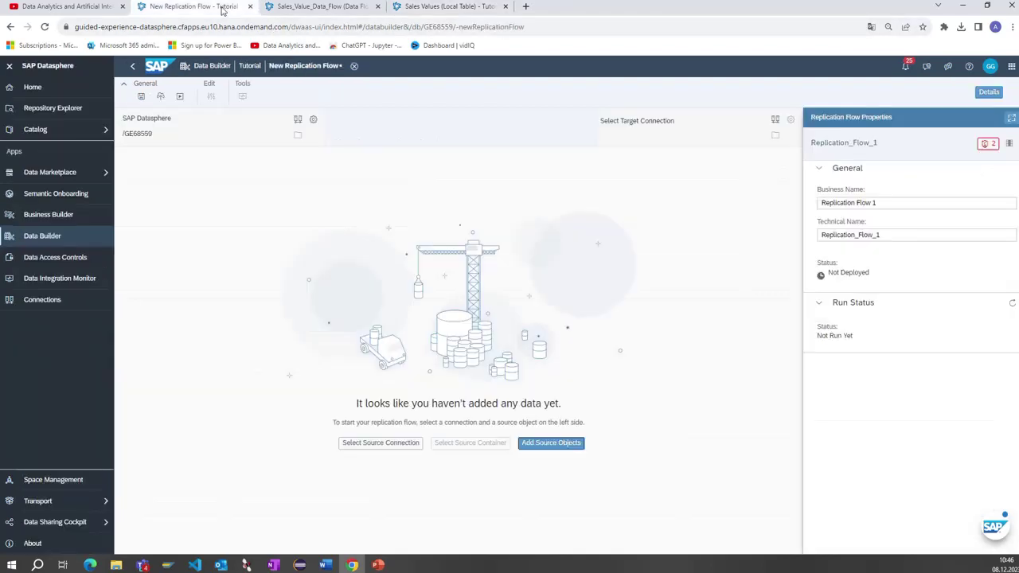
Add Customers as the source object with SAP Datasphere as the target connection
left_click(554, 446)
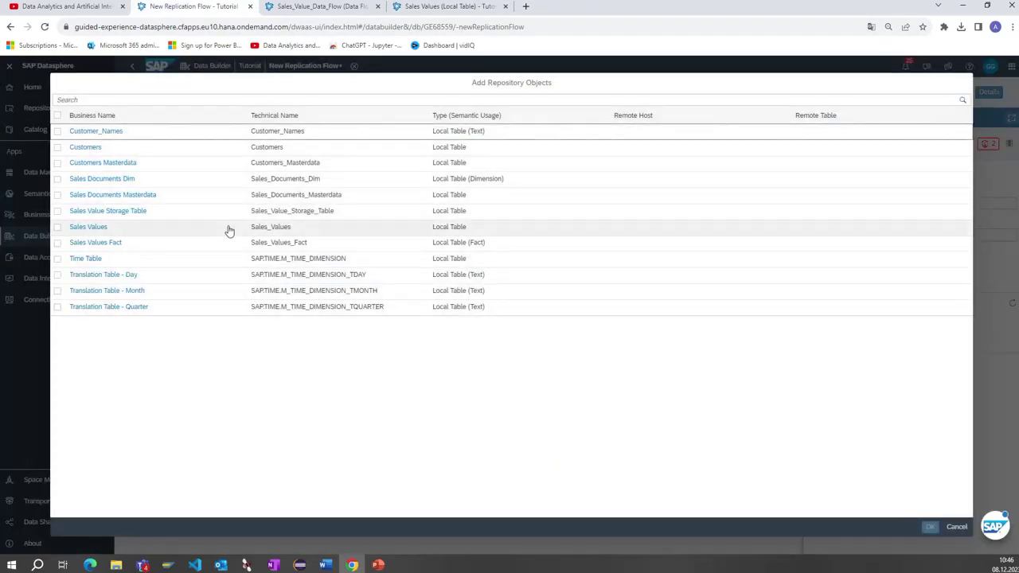
left_click(267, 148)
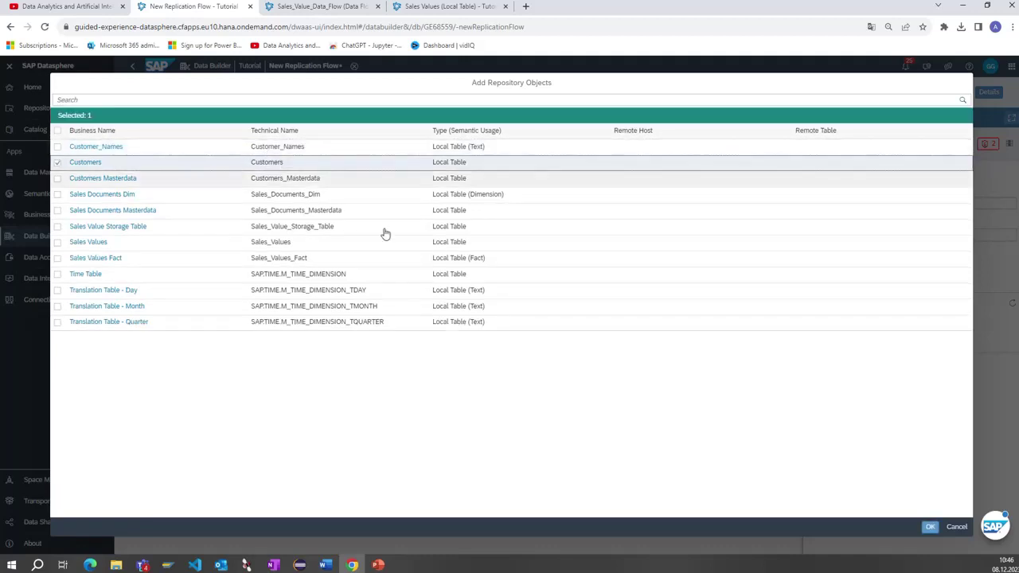
left_click(930, 529)
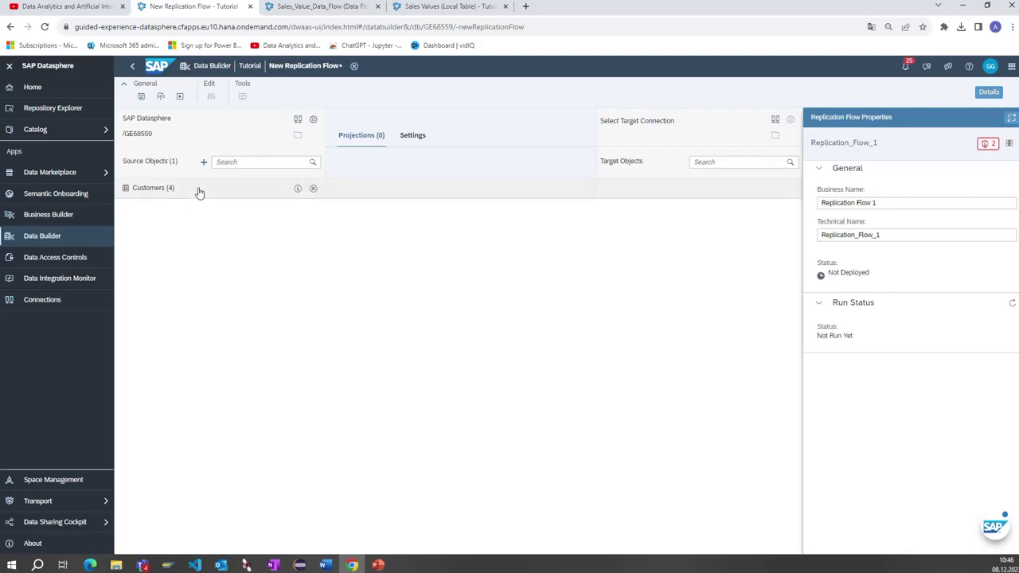
left_click(774, 121)
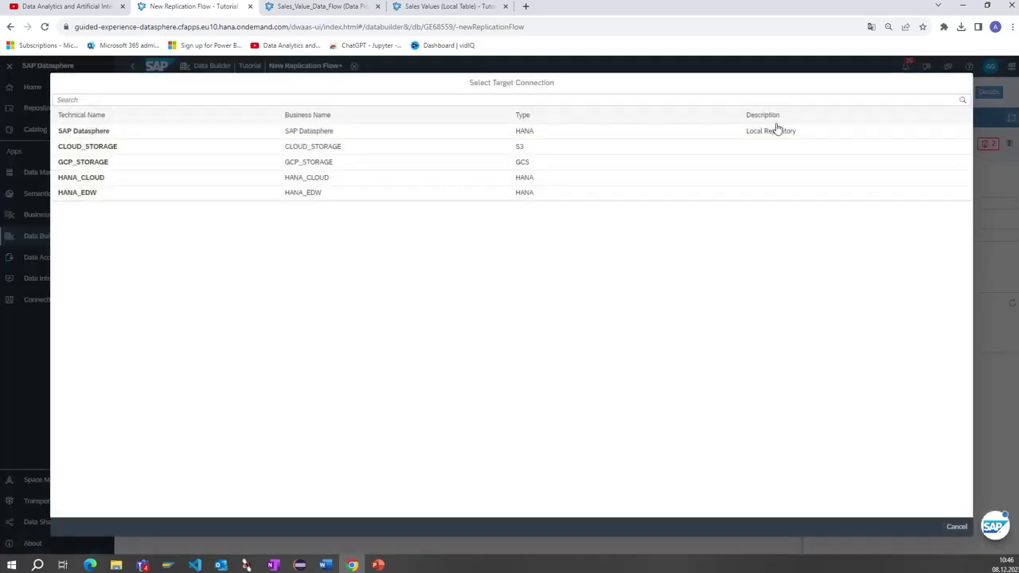
left_click(223, 136)
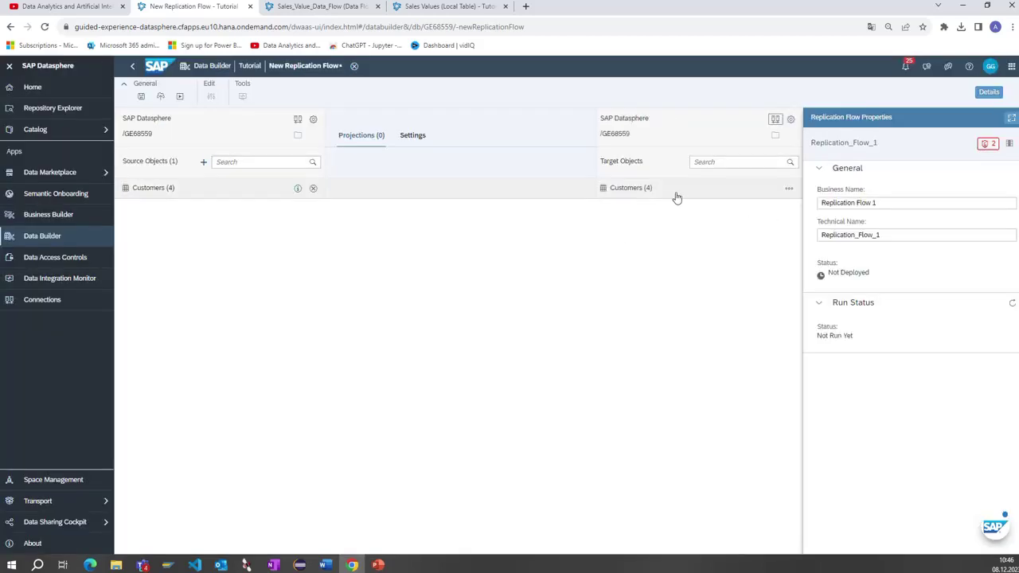
Rename the Customers target object to Customers_Replication_Flow
left_click(788, 188)
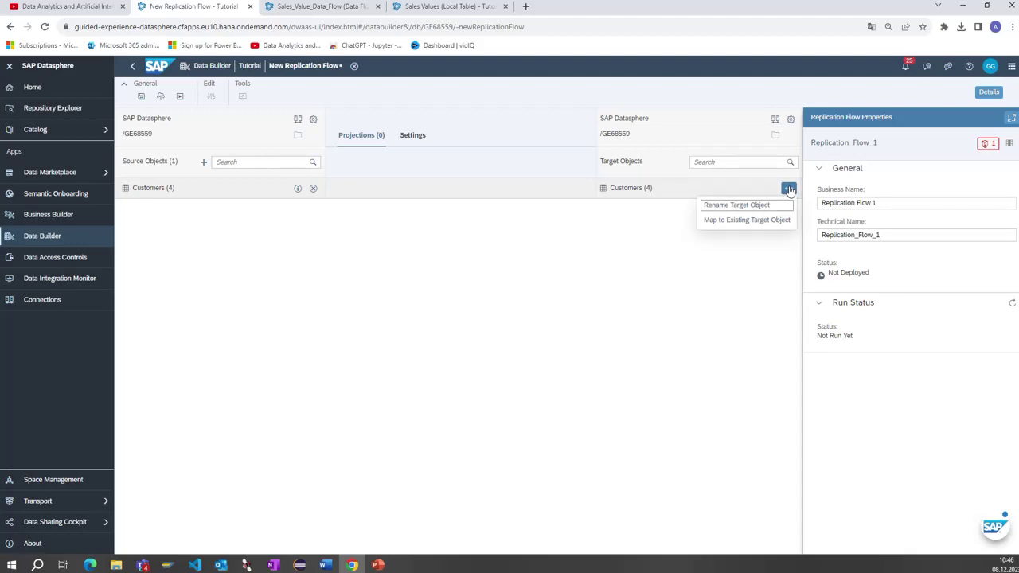
left_click(720, 209)
left_click(401, 305)
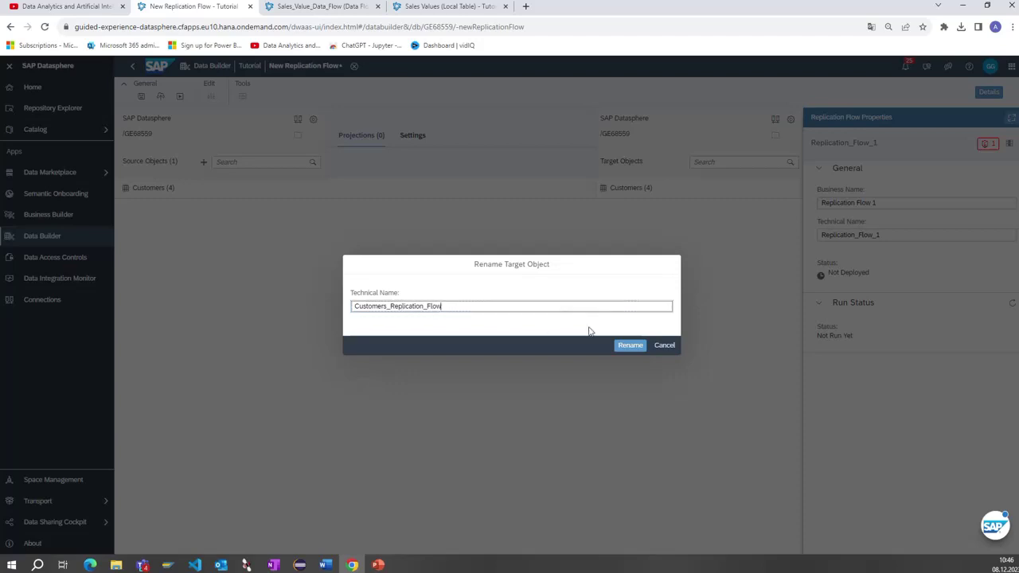
left_click(630, 345)
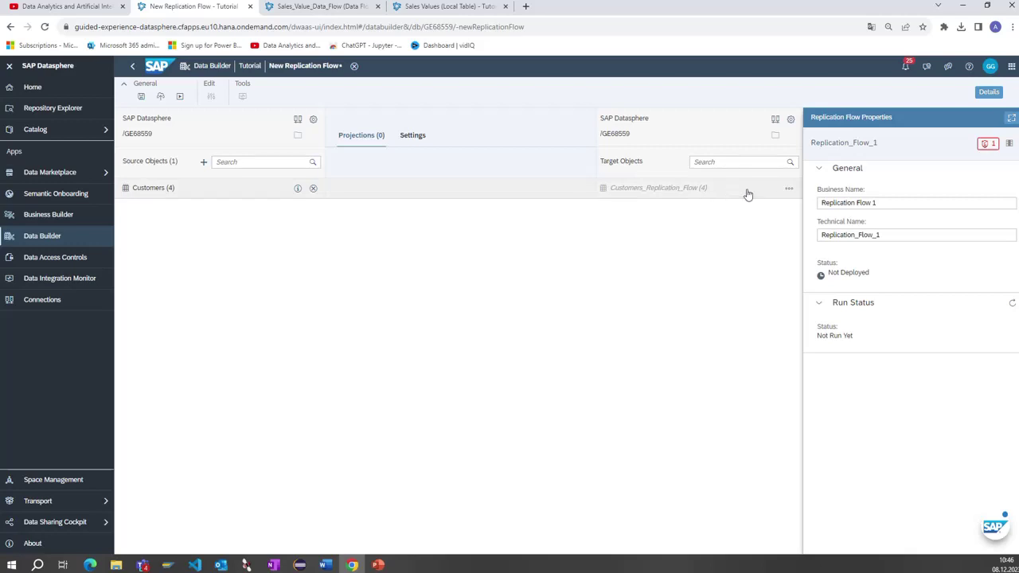
left_click(788, 189)
left_click(609, 230)
Run validation on the flow twice, then display the Customers_Replication_Flow target's properties
left_click(988, 144)
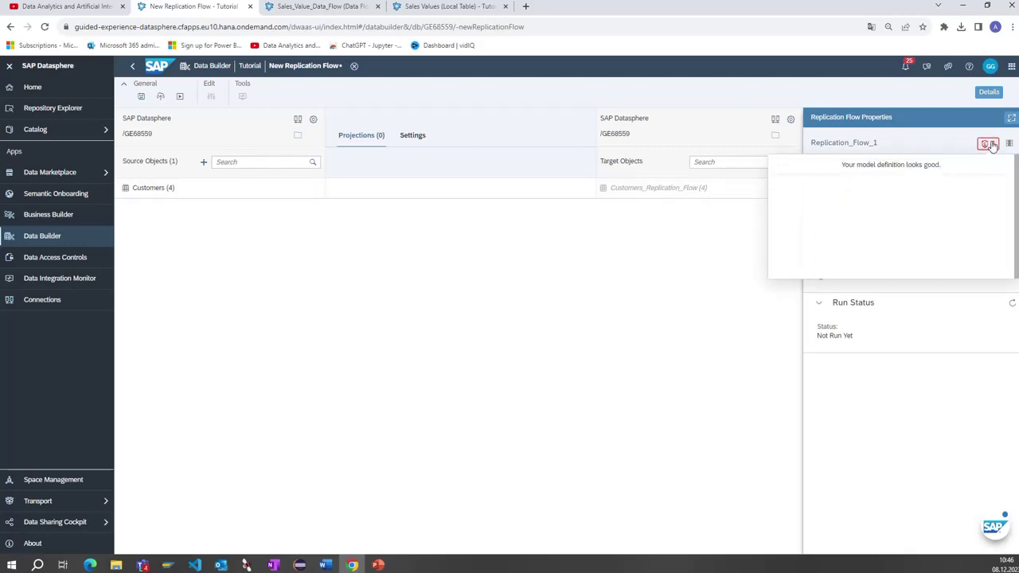
left_click(939, 148)
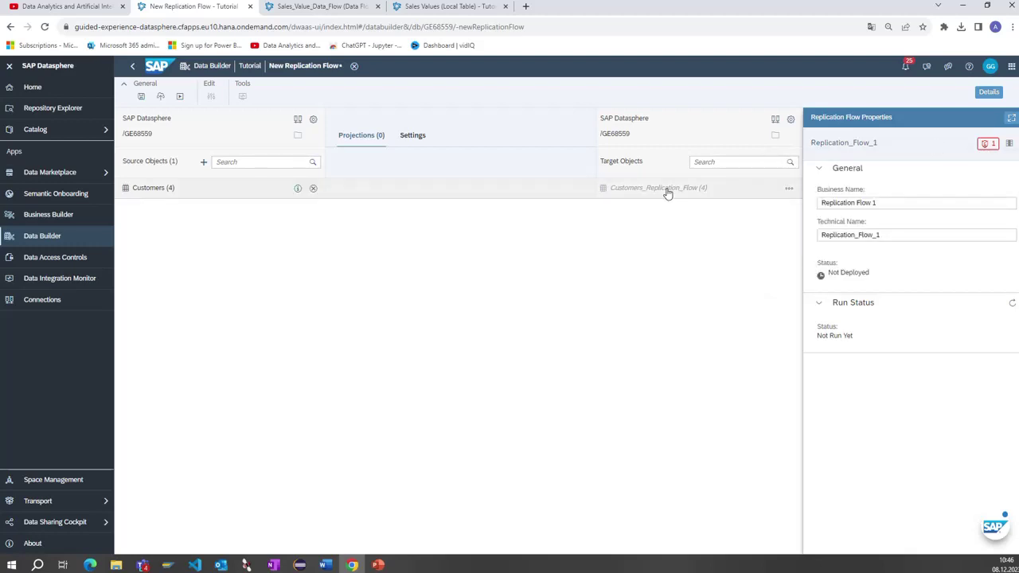
left_click(160, 96)
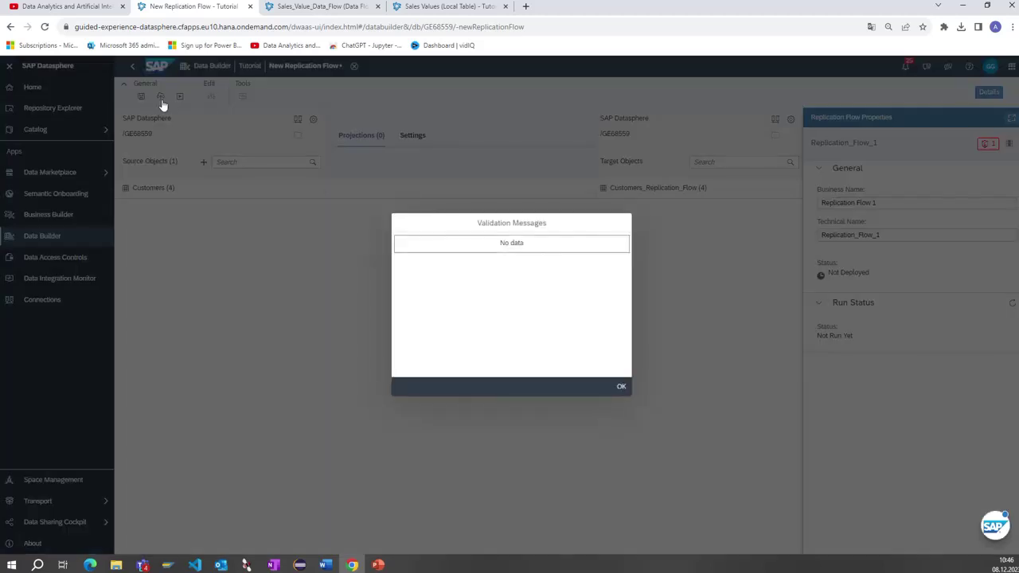
left_click(620, 387)
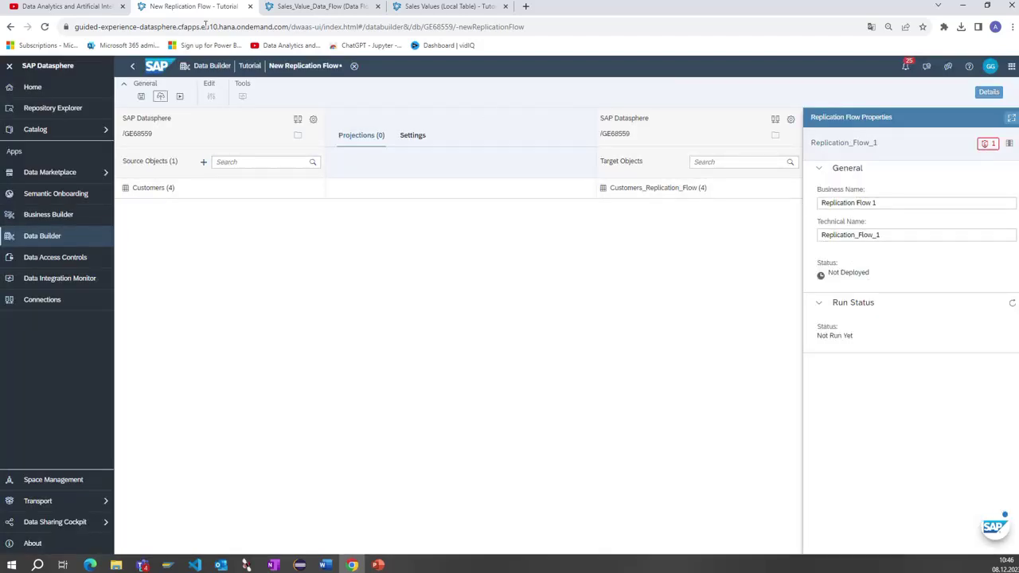
left_click(160, 97)
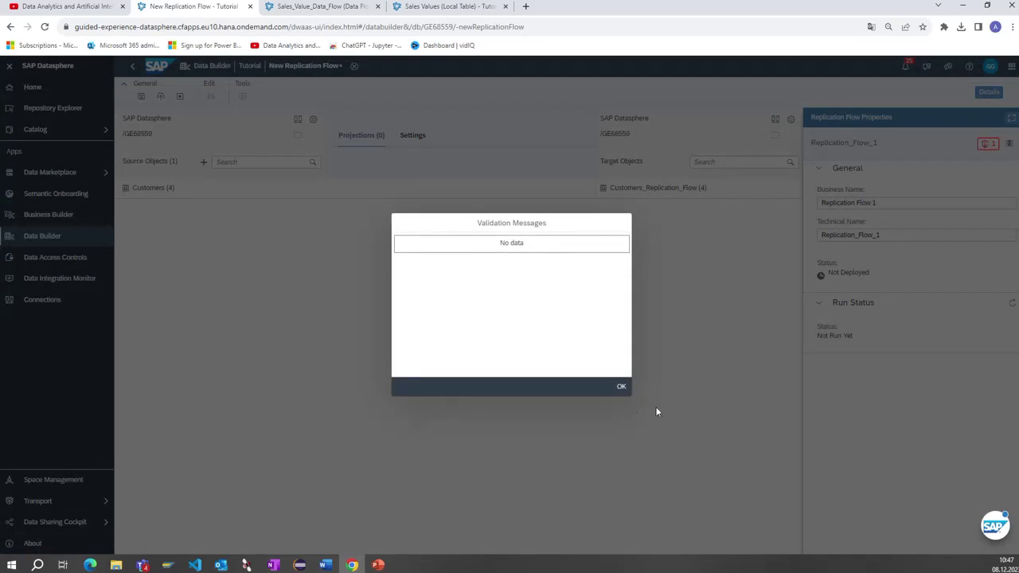
left_click(620, 387)
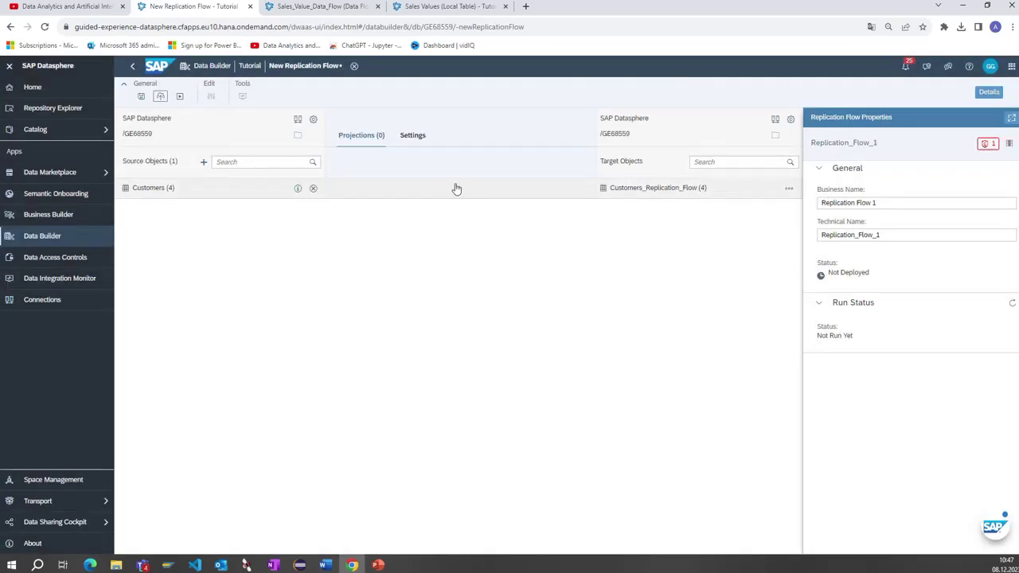
left_click(985, 147)
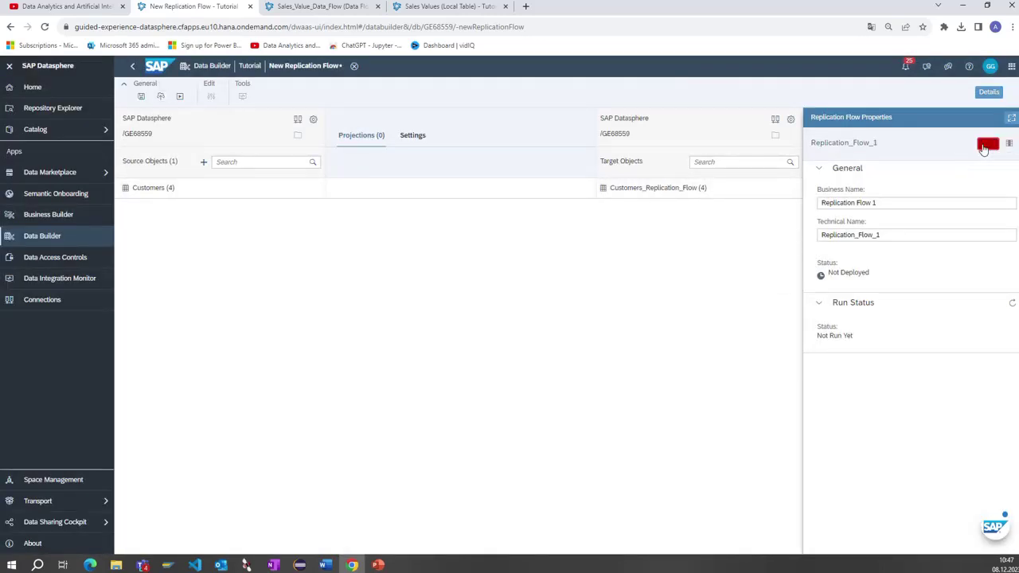
left_click(708, 188)
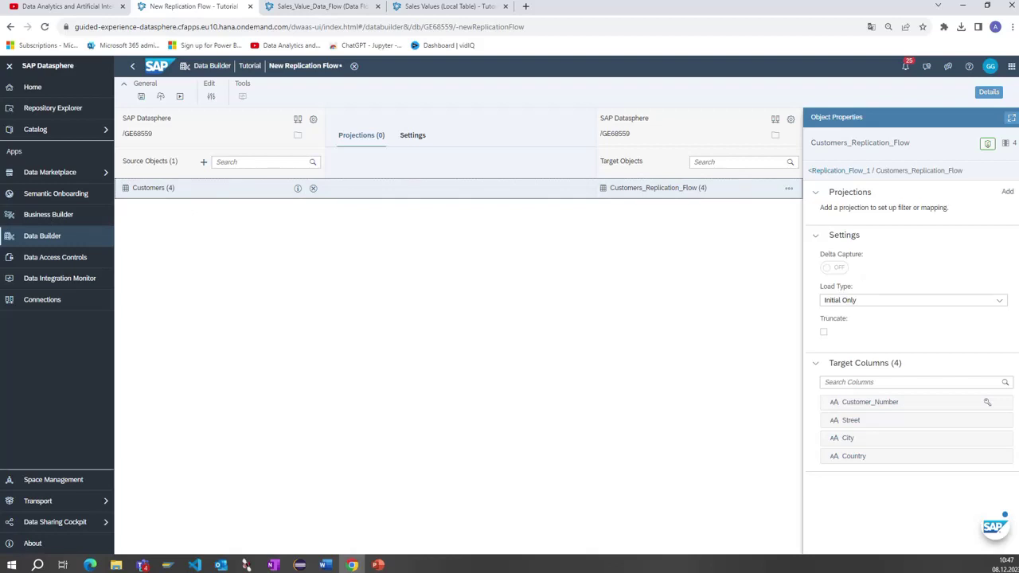
Create a projection for the Customers replication and save it as Mapping
left_click(211, 97)
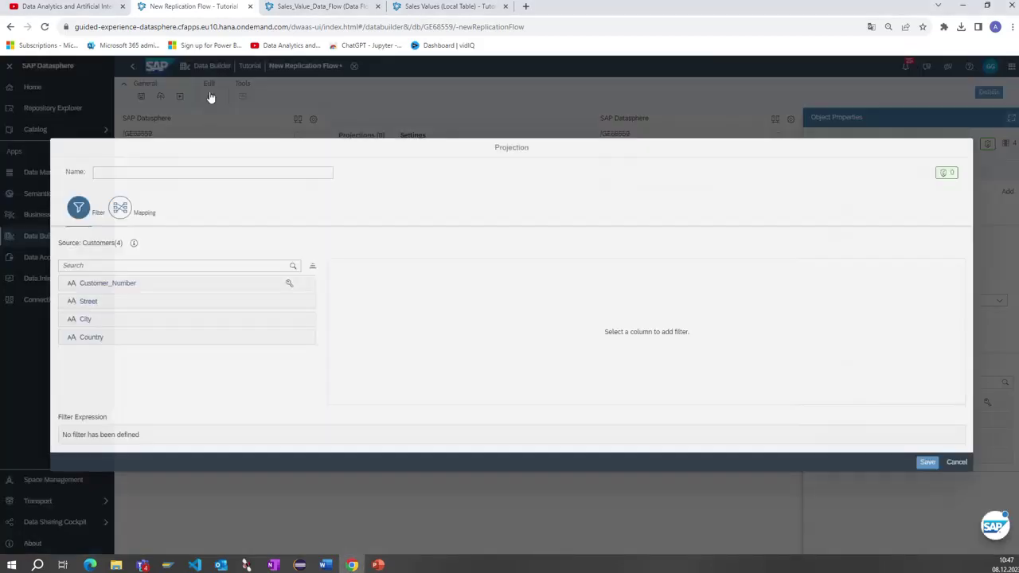
left_click(147, 285)
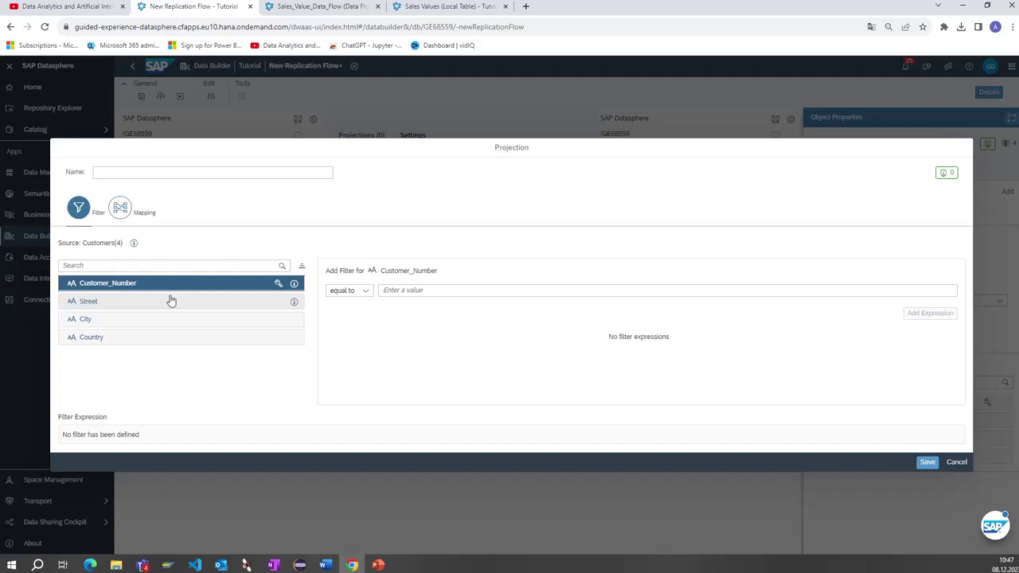
left_click(120, 209)
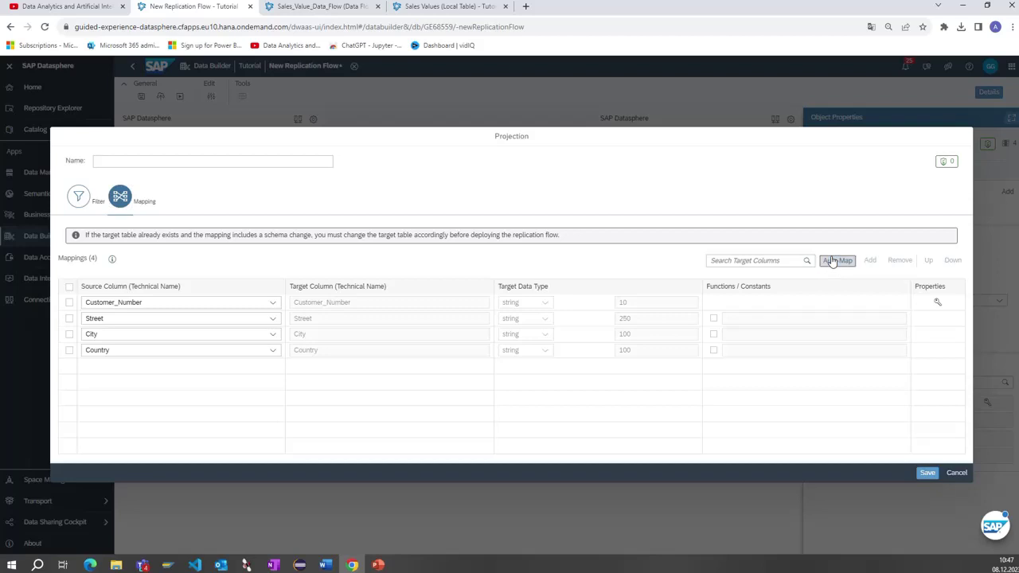
left_click(928, 473)
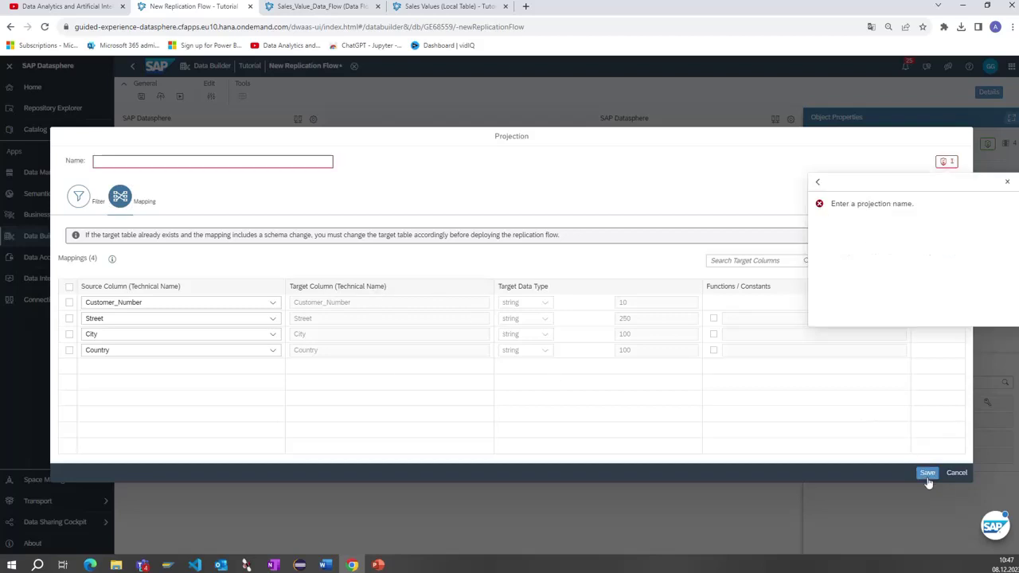
left_click(1007, 182)
left_click(136, 161)
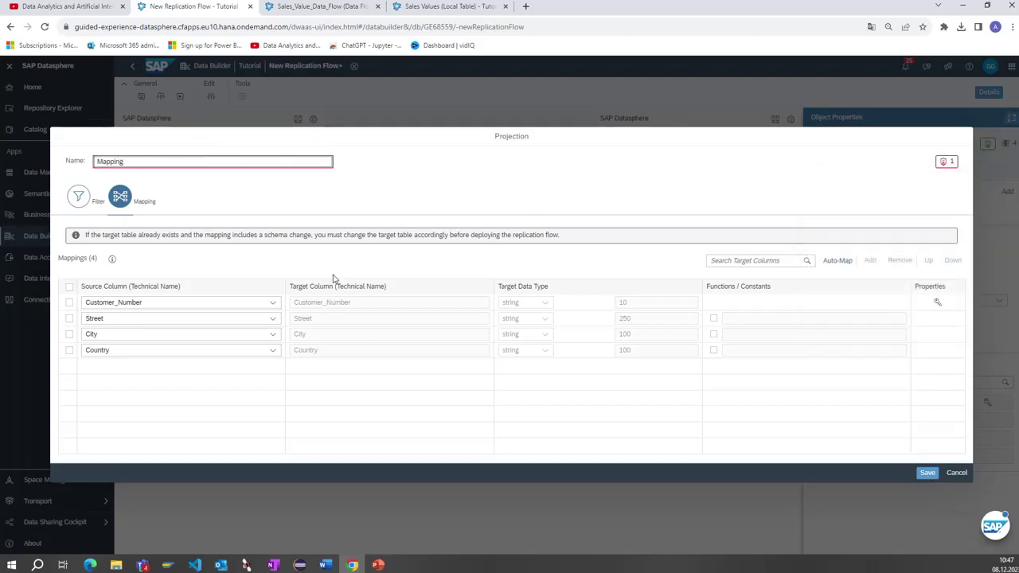
left_click(925, 473)
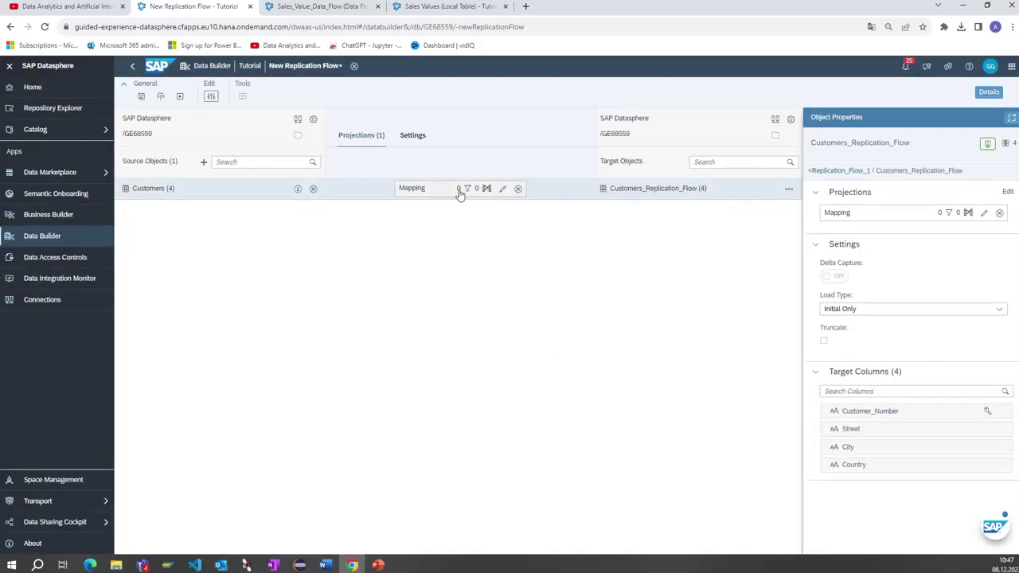
Try validating twice, then save the replication flow anyway despite the validation messages
left_click(161, 97)
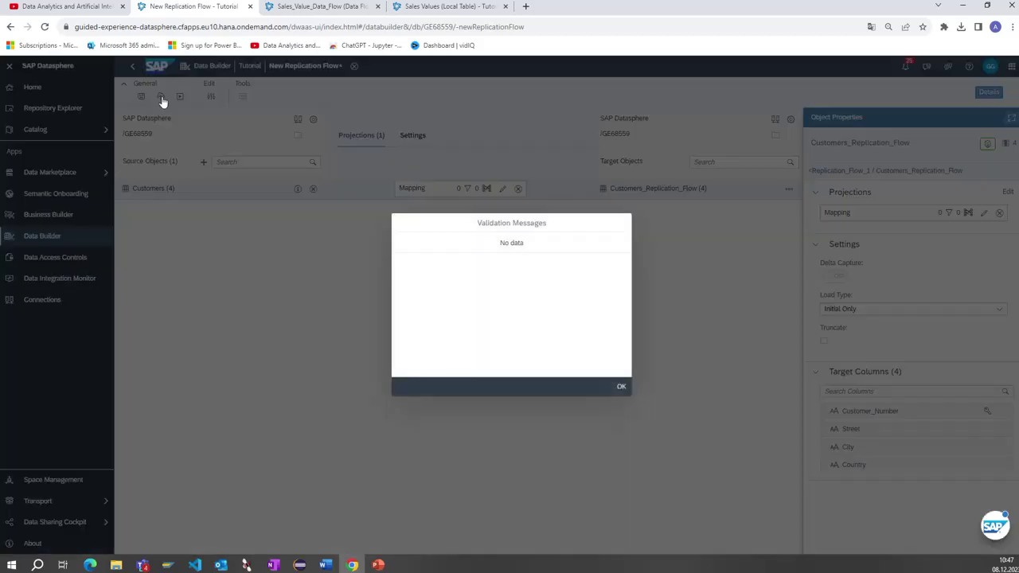
left_click(619, 387)
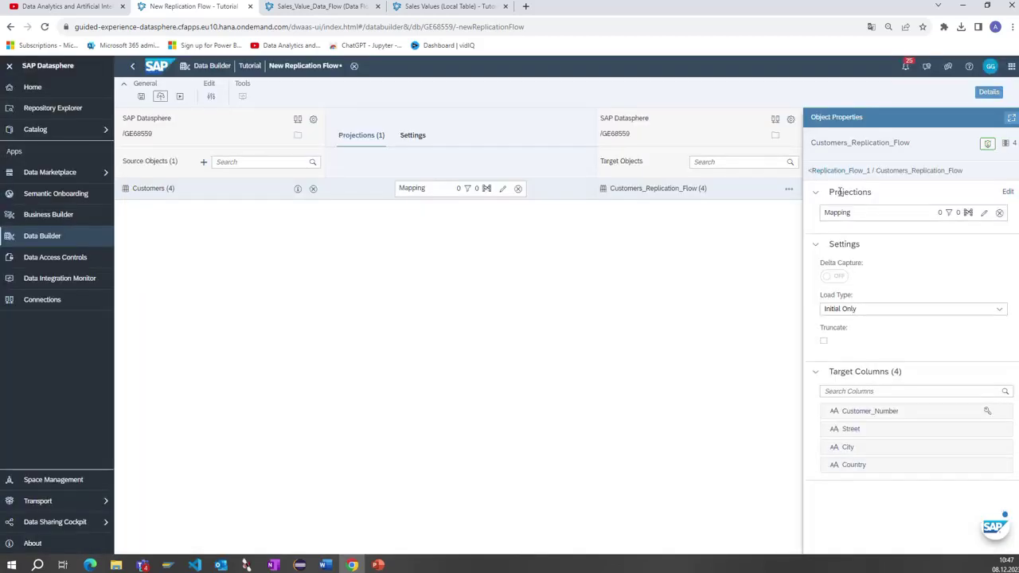
left_click(160, 97)
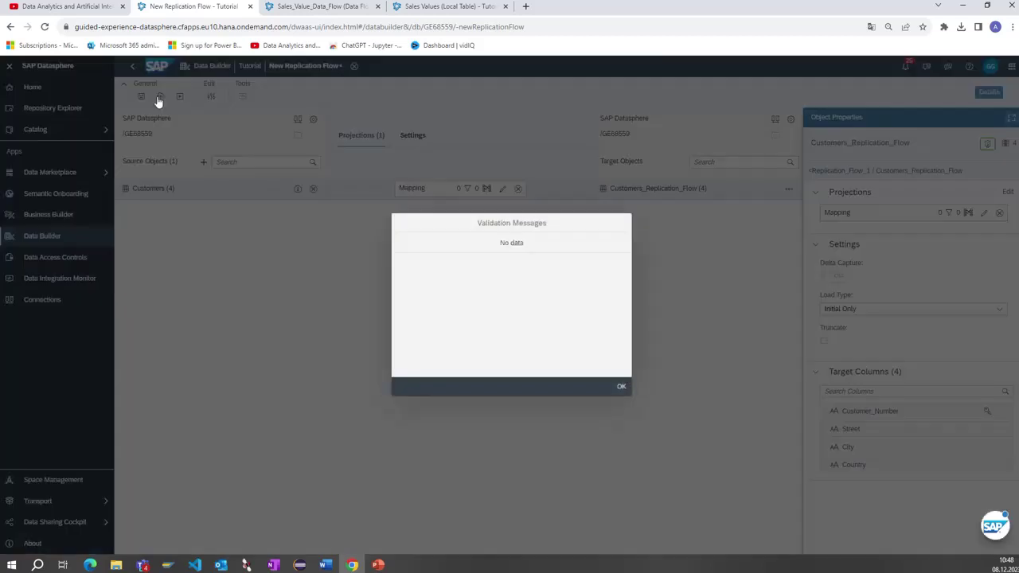
left_click(621, 387)
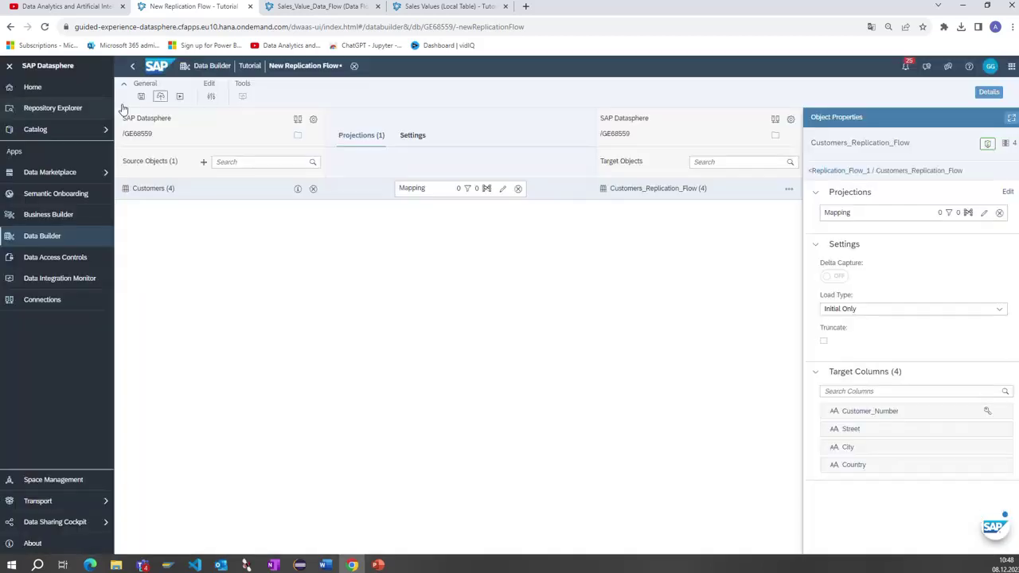
left_click(141, 97)
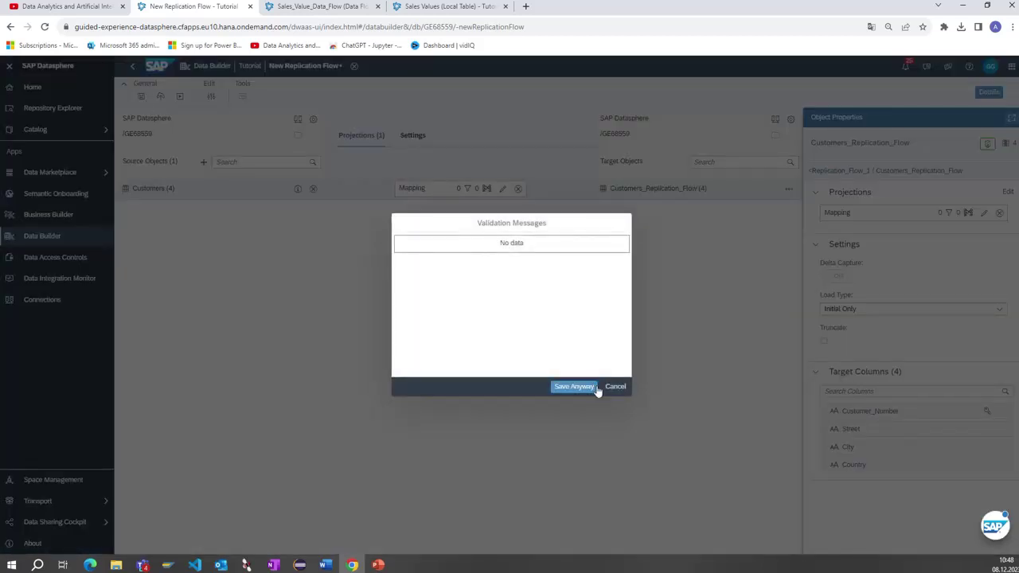
left_click(587, 390)
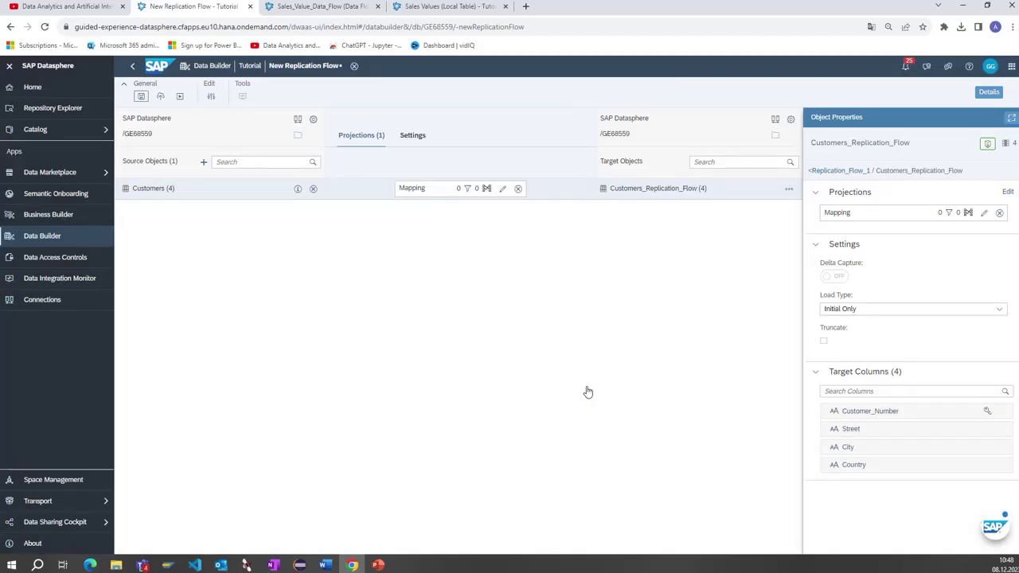
Auto-map the Mapping projection's source columns to target columns and save it
left_click(503, 188)
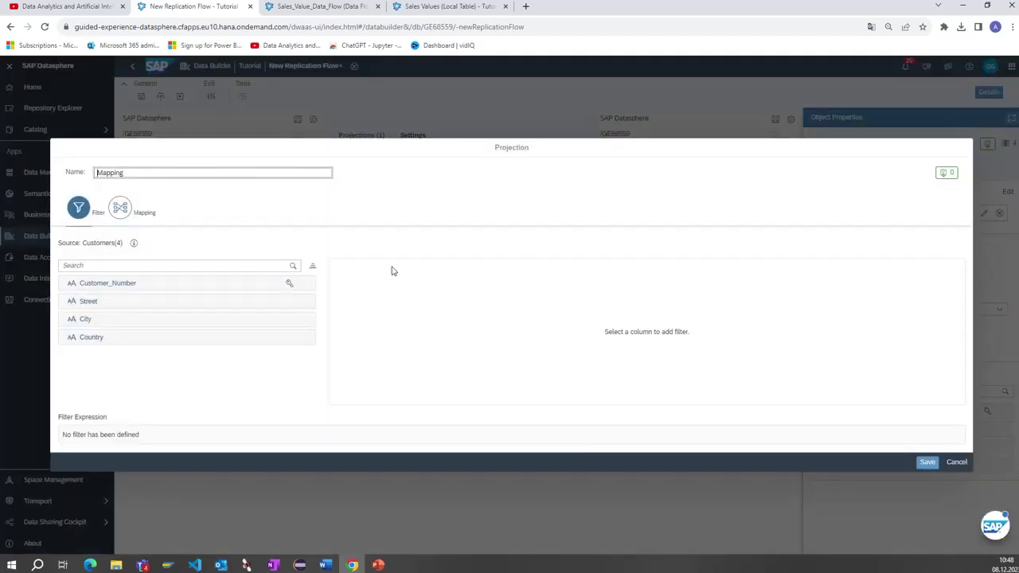
left_click(213, 287)
left_click(215, 305)
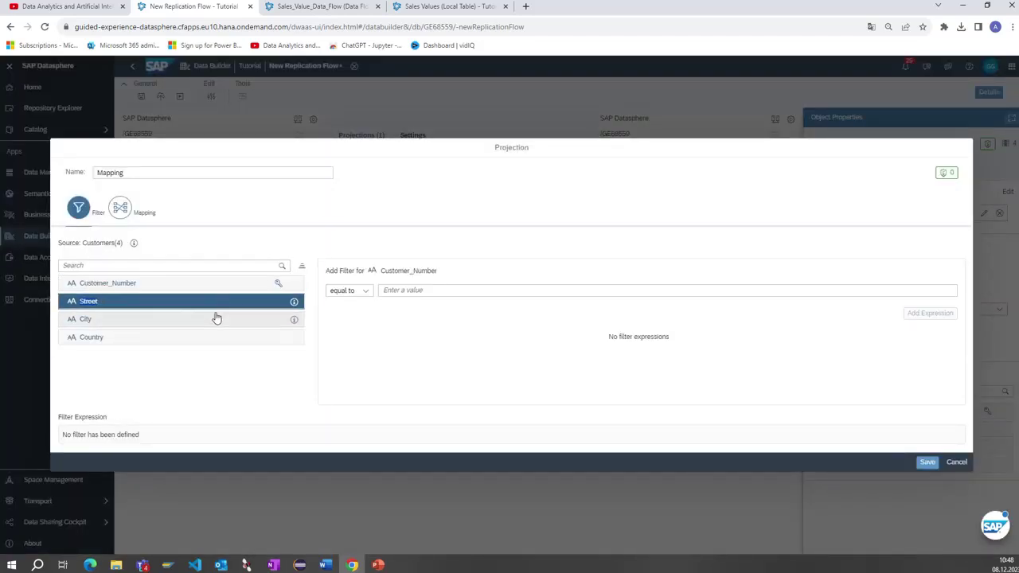
left_click(200, 287)
left_click(119, 210)
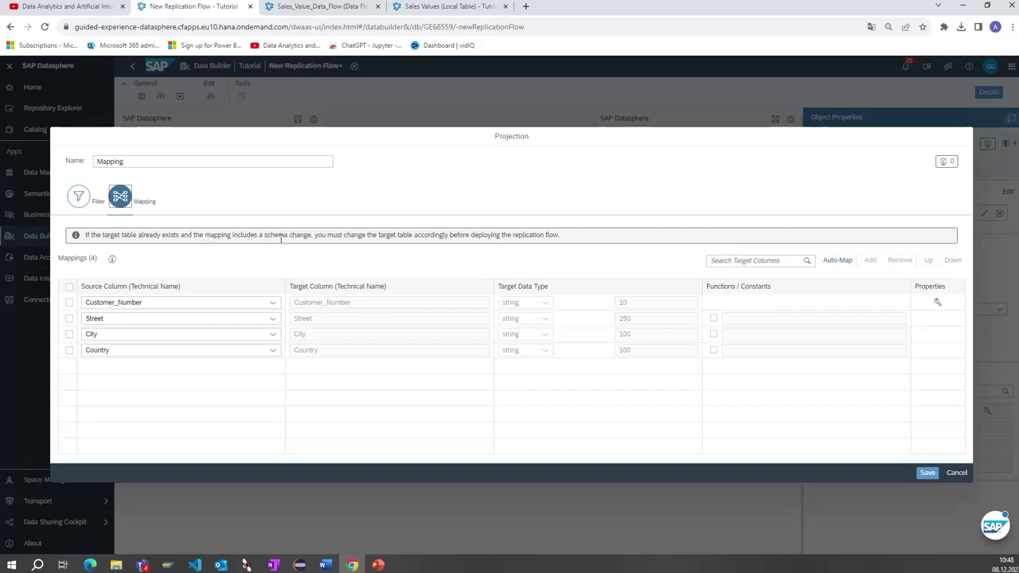
left_click(837, 260)
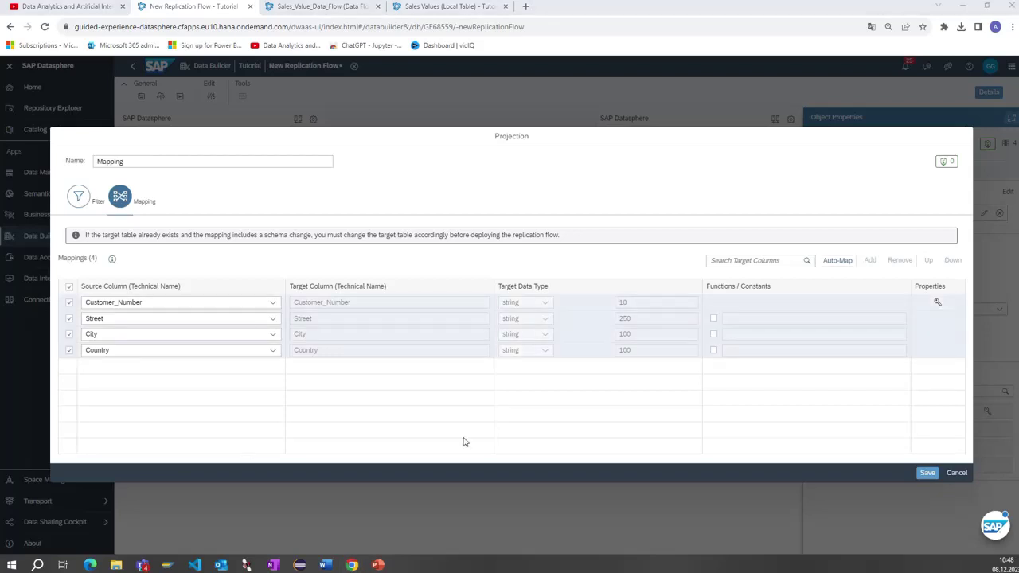
left_click(928, 473)
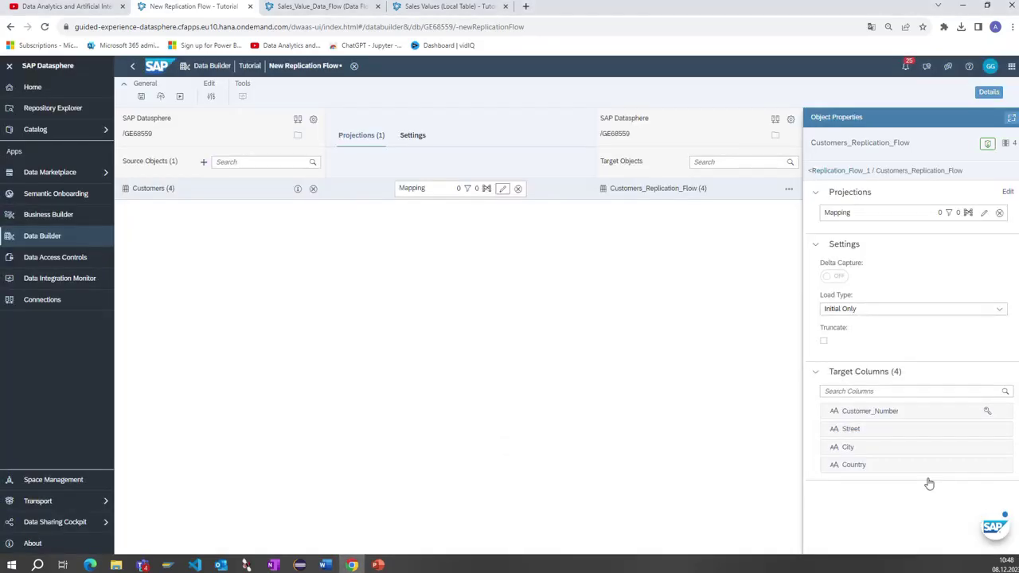
Validate the flow, review its load type settings, and switch to the Sales Values table
left_click(734, 194)
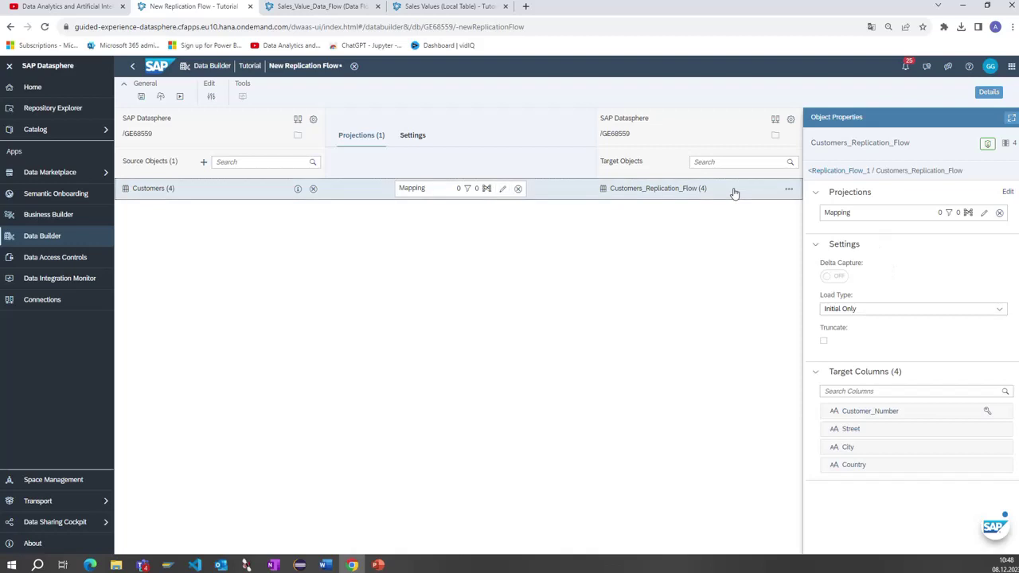
left_click(160, 96)
left_click(621, 386)
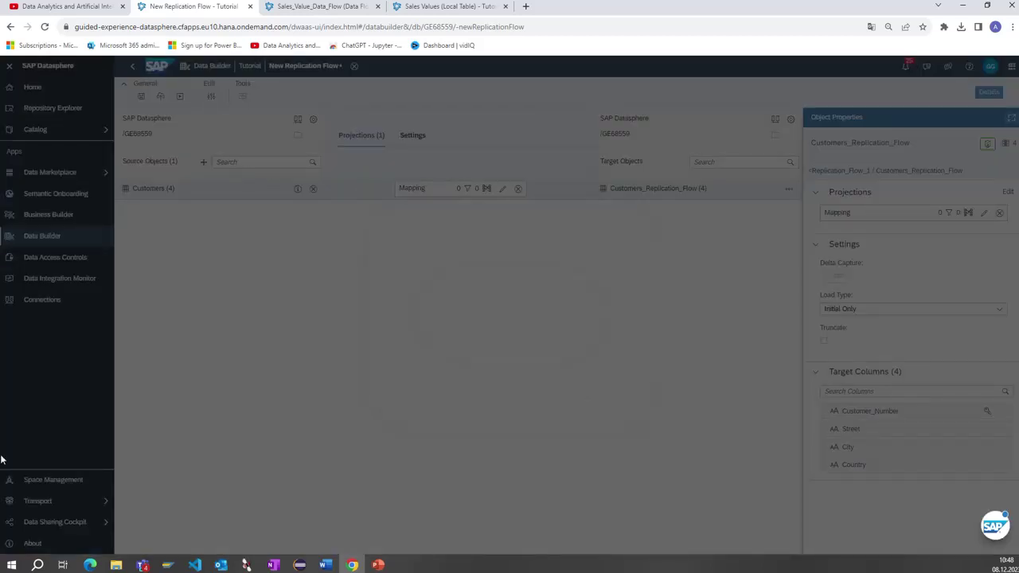
left_click(413, 134)
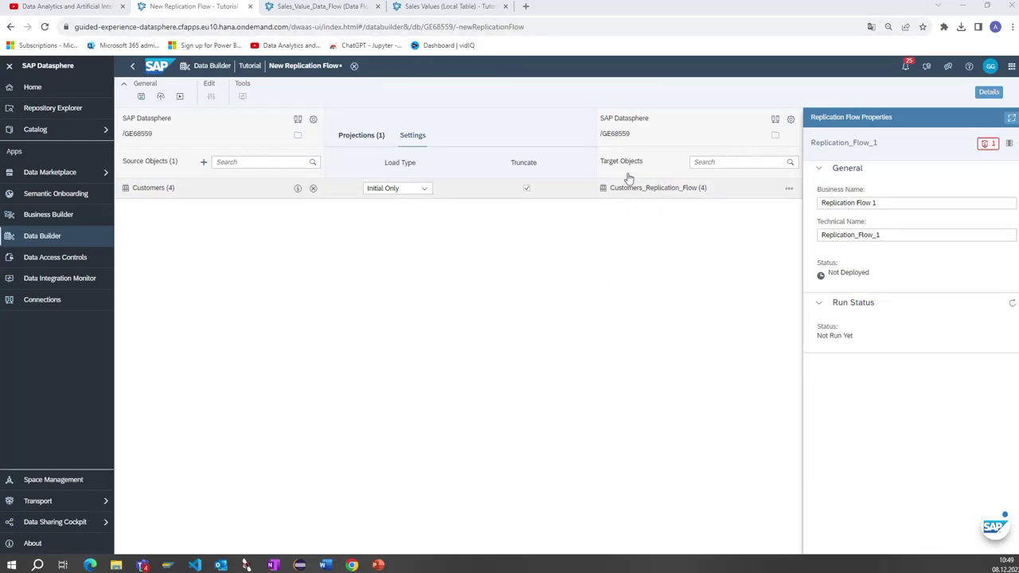
left_click(420, 8)
scroll(330, 262, "up", 5)
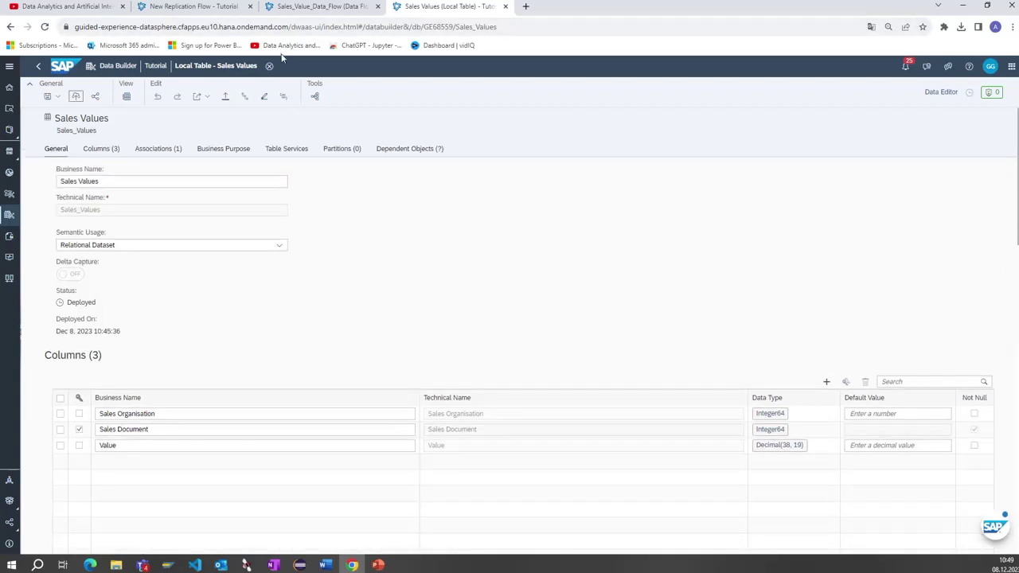
Close the Sales Values editor and open the Customers local table
left_click(269, 65)
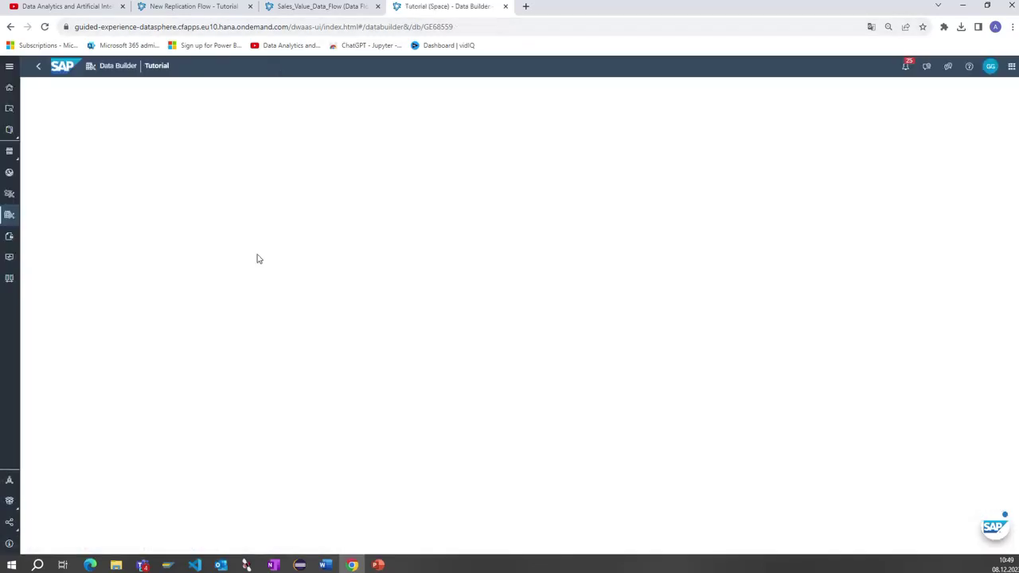
left_click(227, 6)
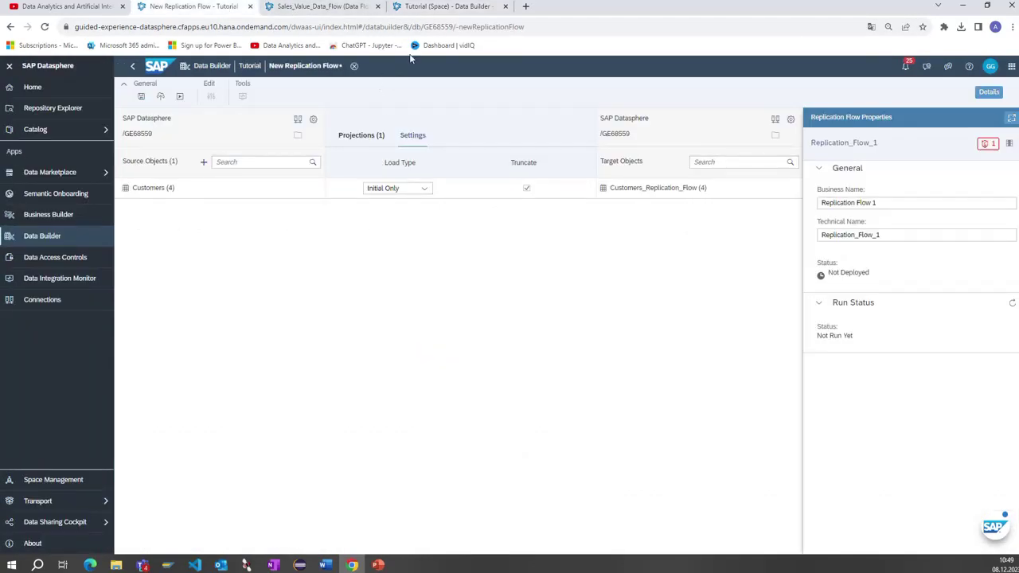
left_click(421, 8)
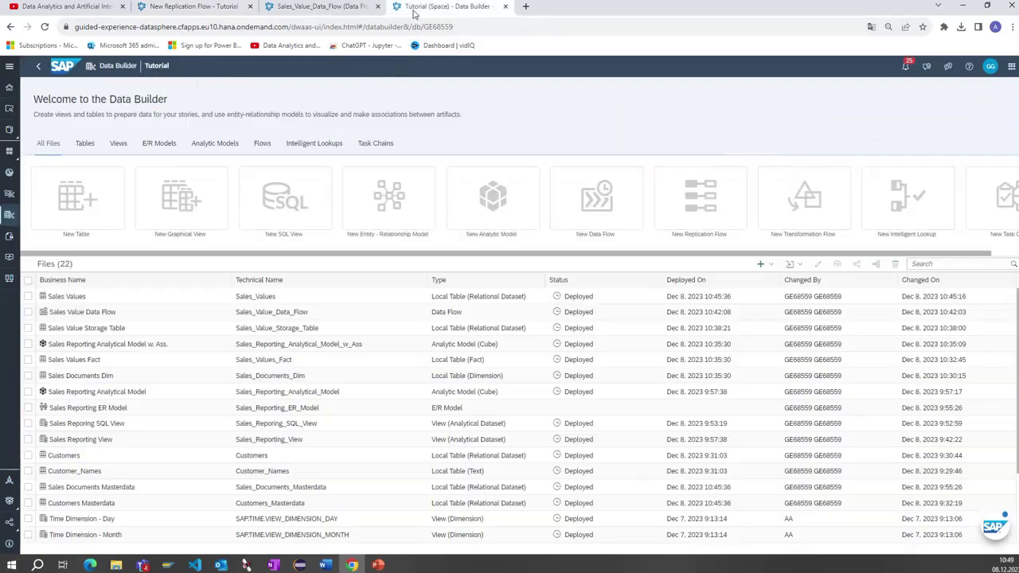
left_click(65, 456)
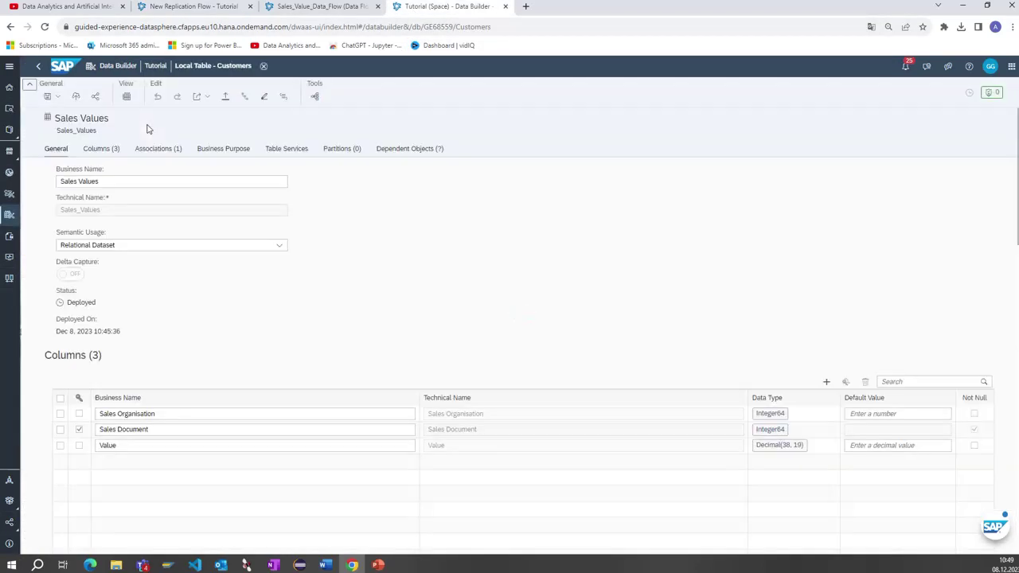
Save a copy of the Customers table named Customers Replication Flow
left_click(53, 96)
left_click(62, 125)
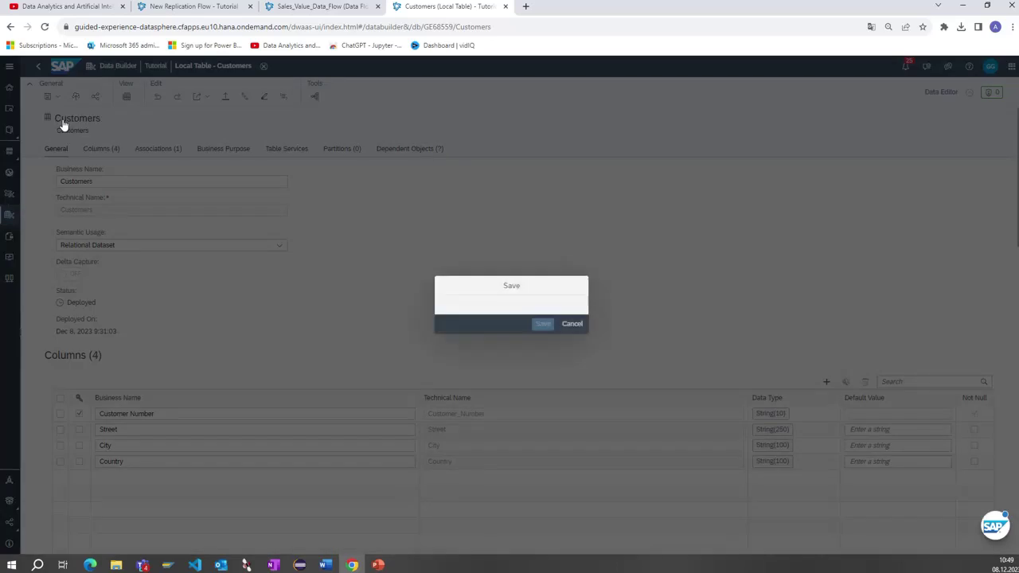
left_click(179, 6)
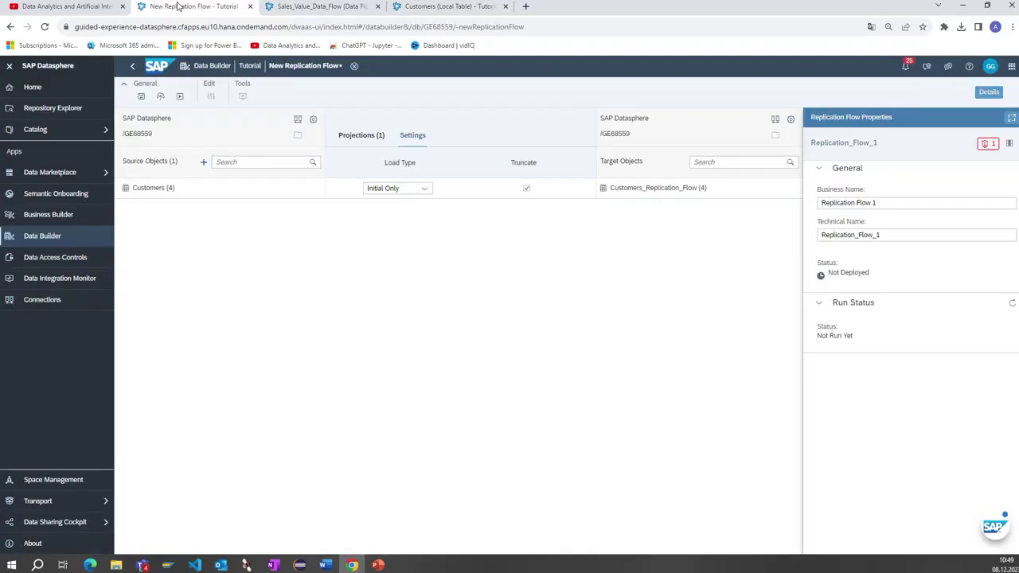
left_click(418, 6)
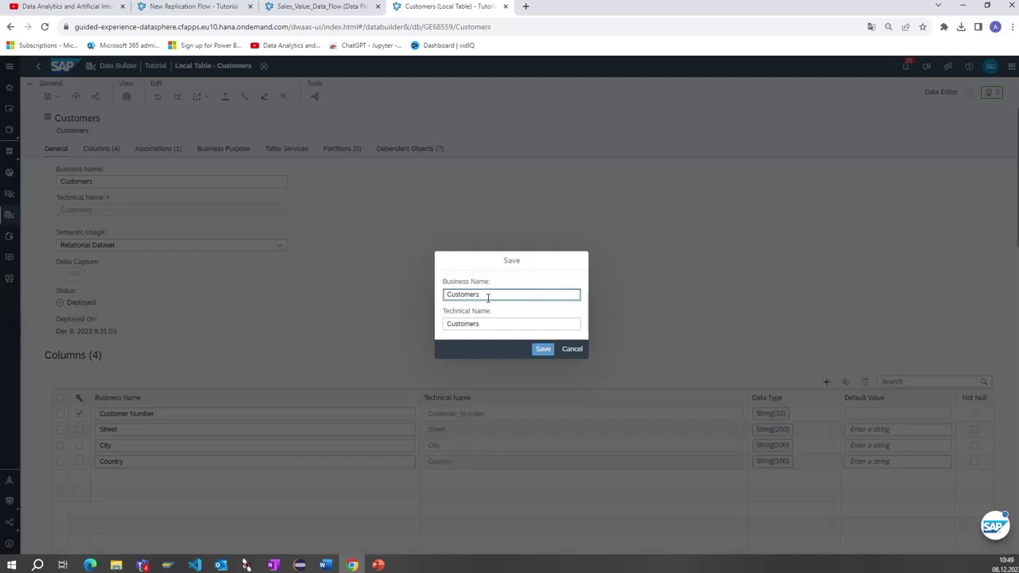
type("Replication Flow")
left_click(539, 351)
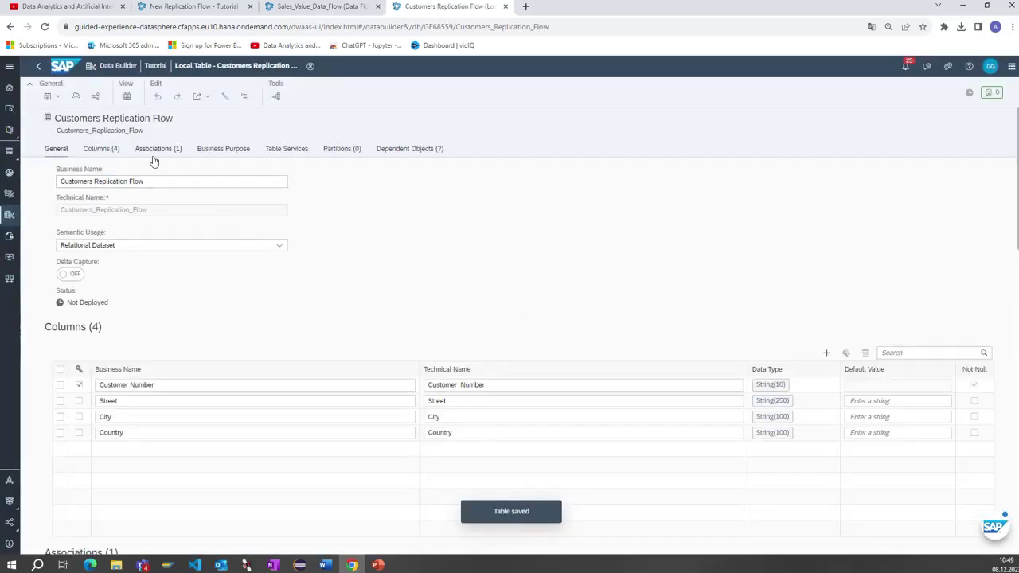
Deploy the Customers_Replication_Flow table and go back to the New Replication Flow tab
left_click(75, 96)
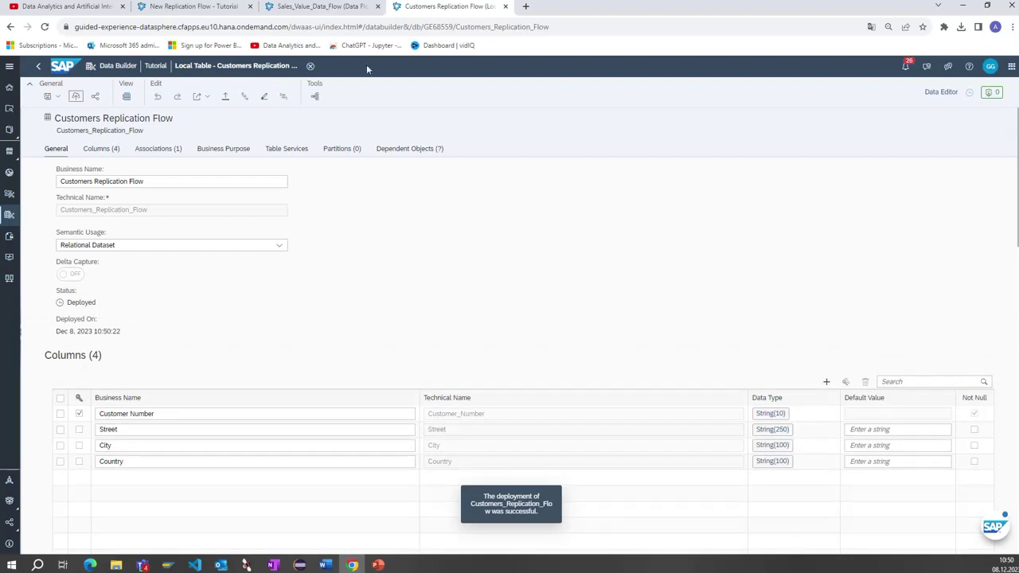
left_click(193, 7)
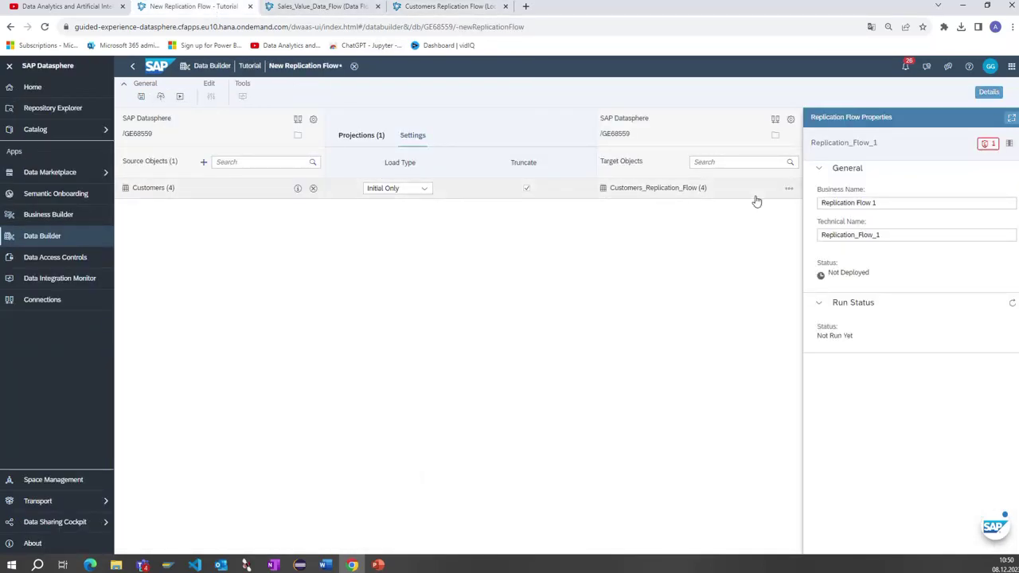
Try mapping the target to an existing table, then cancel the table list
left_click(787, 189)
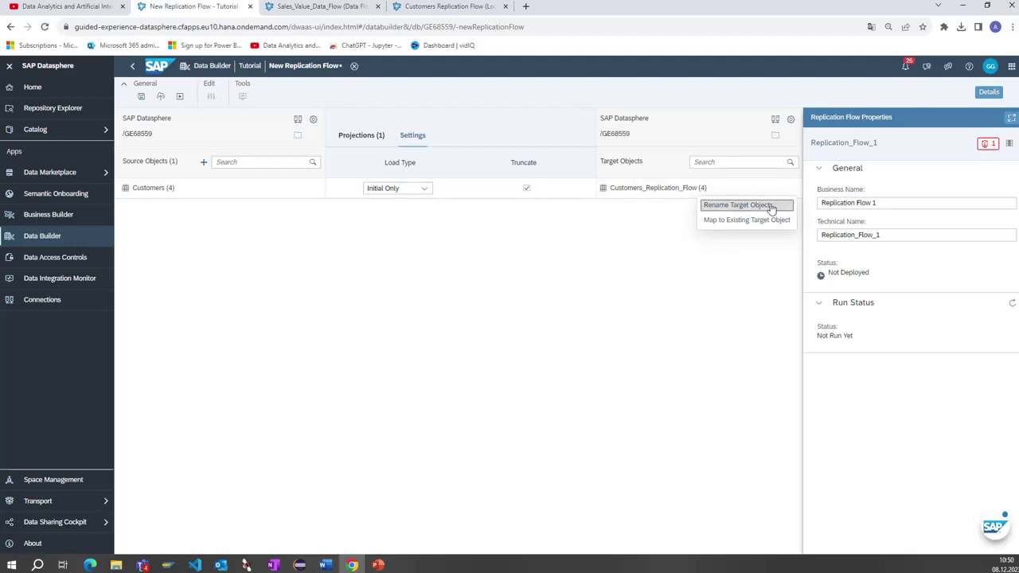
left_click(762, 219)
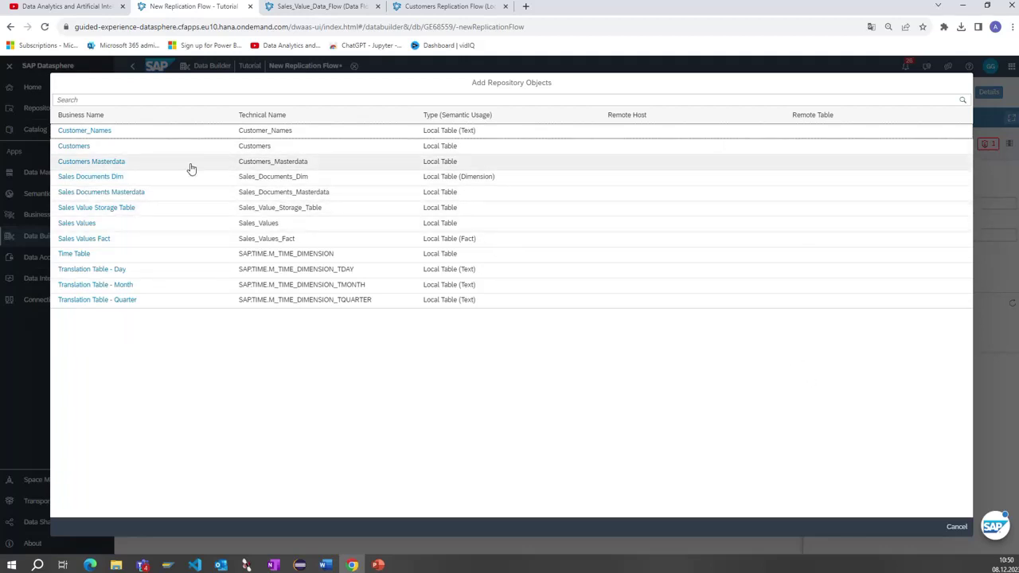
left_click(956, 526)
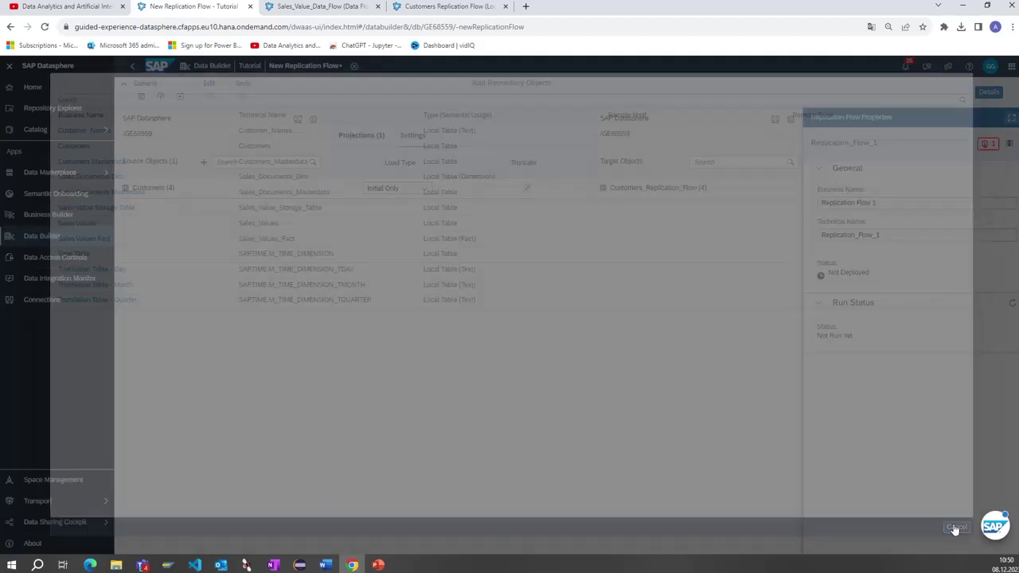
Reset the target connection to SAP Datasphere and validate the replication flow
left_click(773, 120)
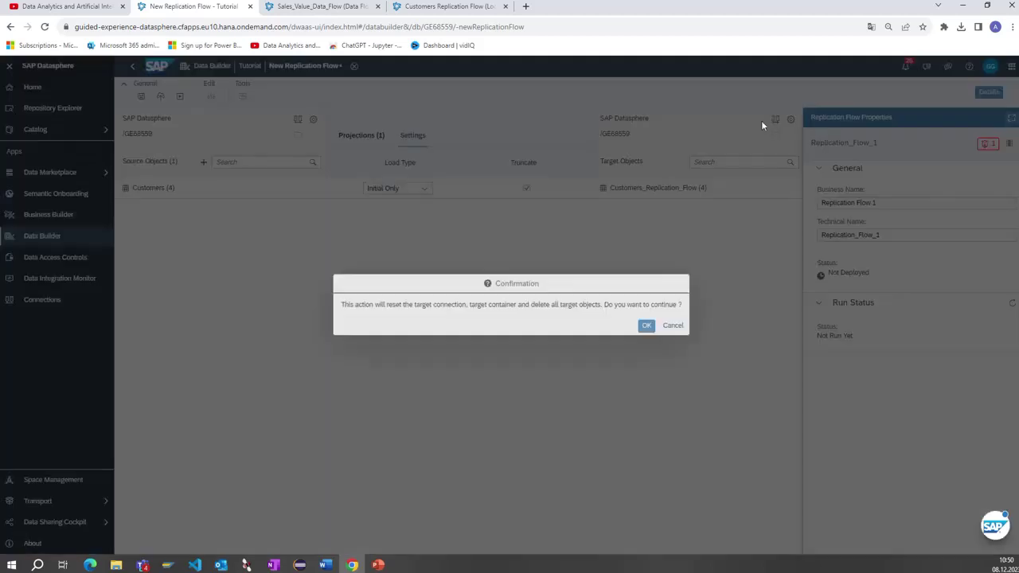
left_click(646, 326)
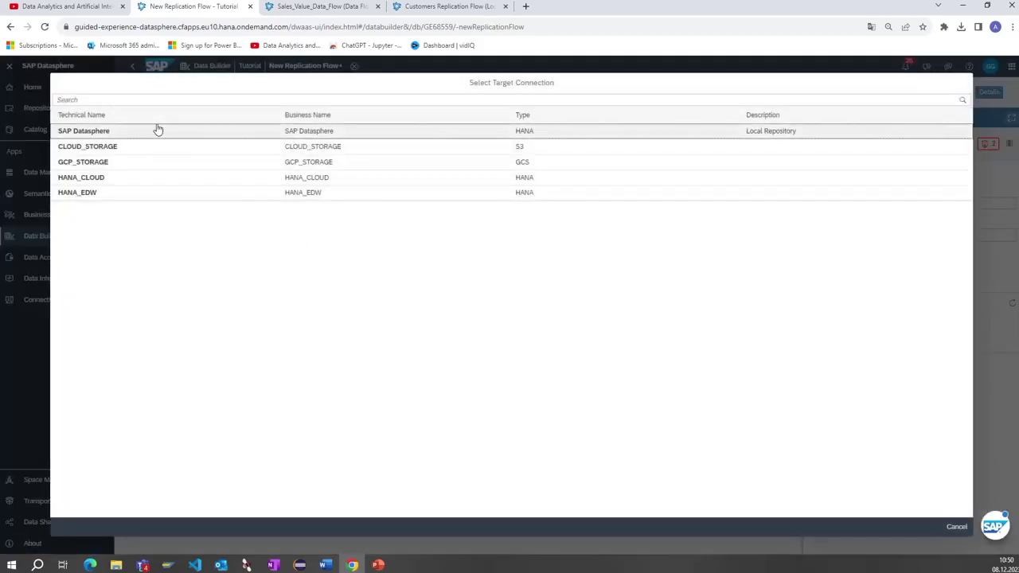
left_click(157, 130)
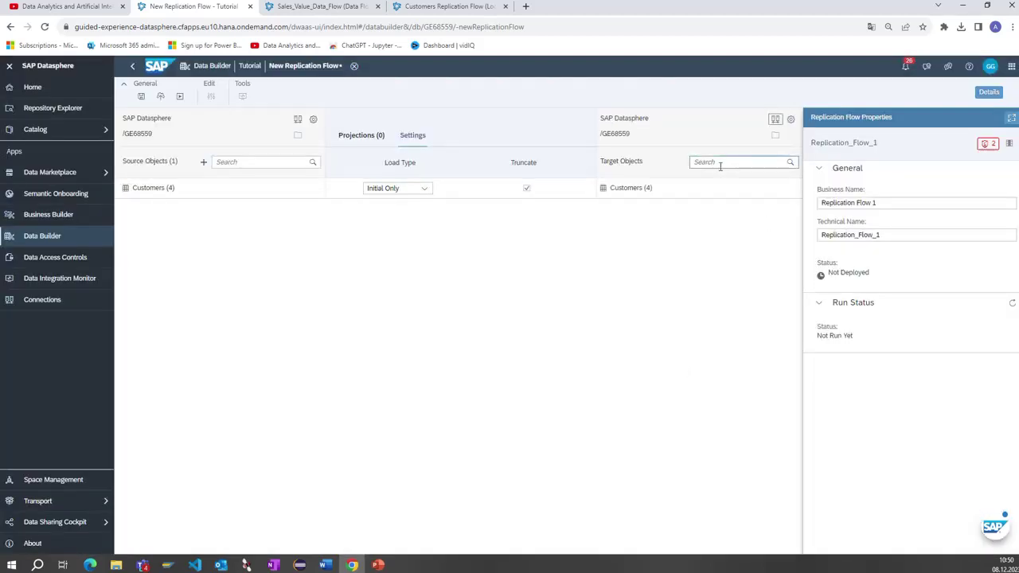
left_click(788, 189)
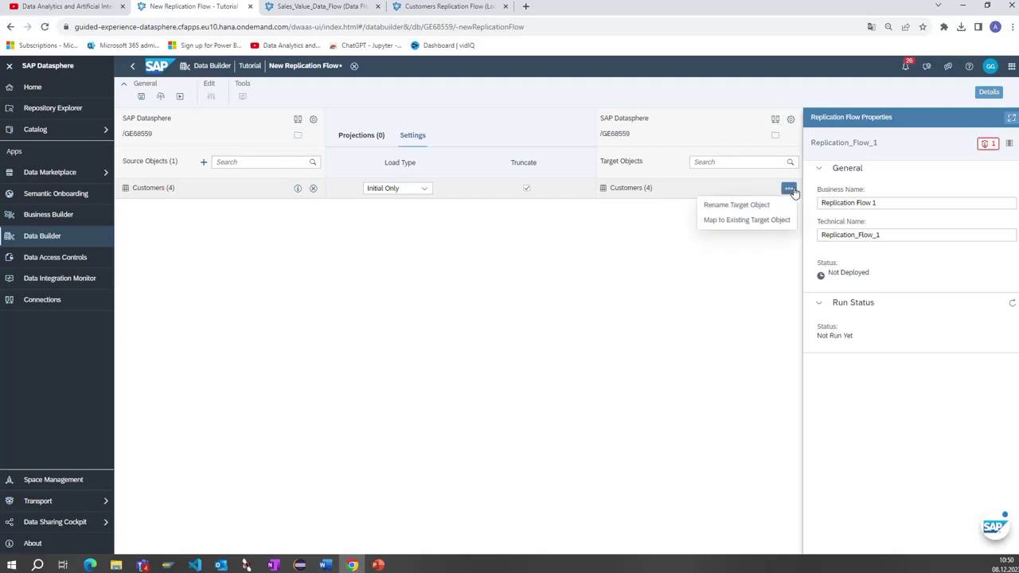
left_click(760, 221)
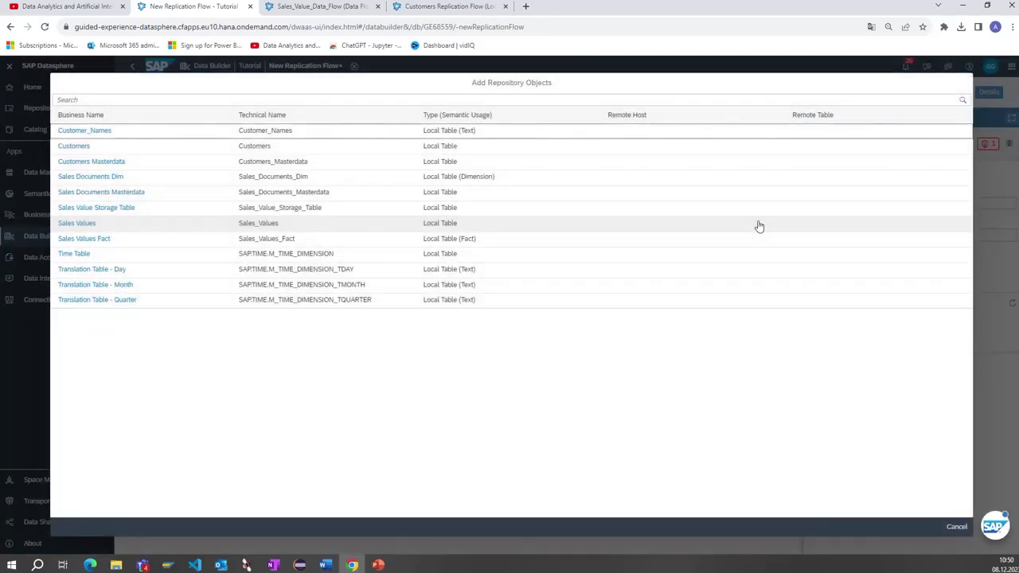
left_click(366, 157)
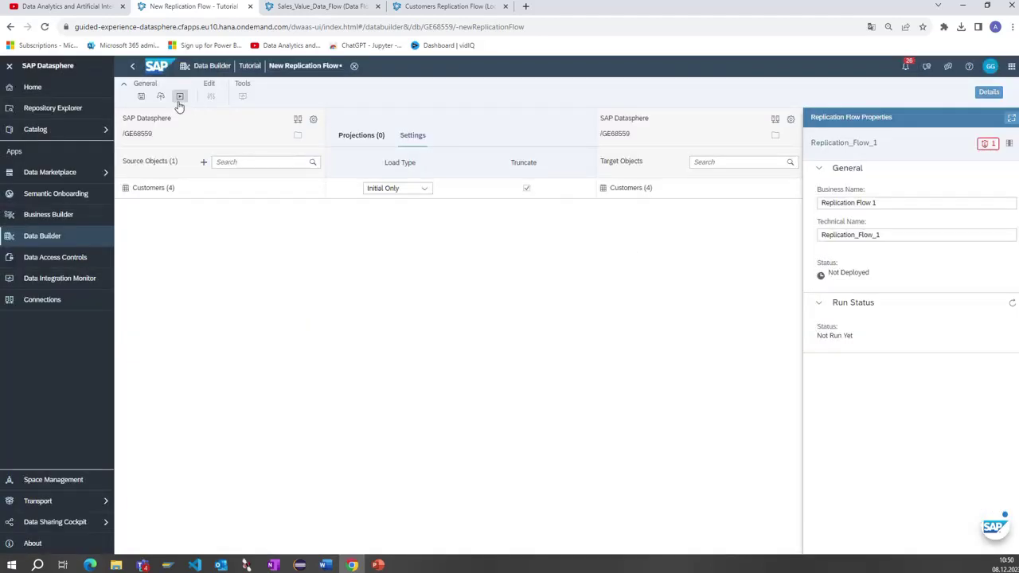
left_click(161, 96)
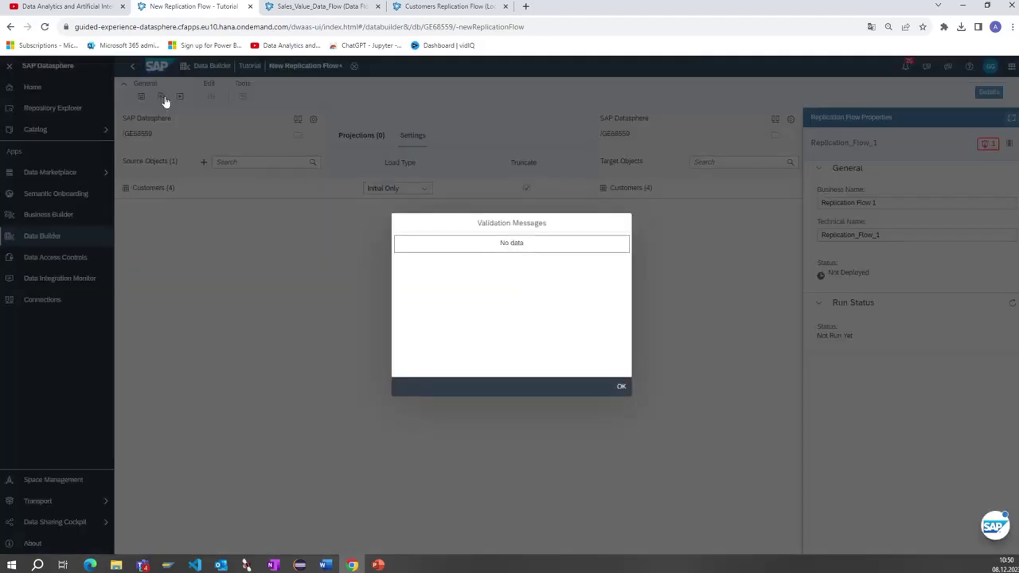
Map the Customers target to the existing Customers Replication Flow table
left_click(620, 387)
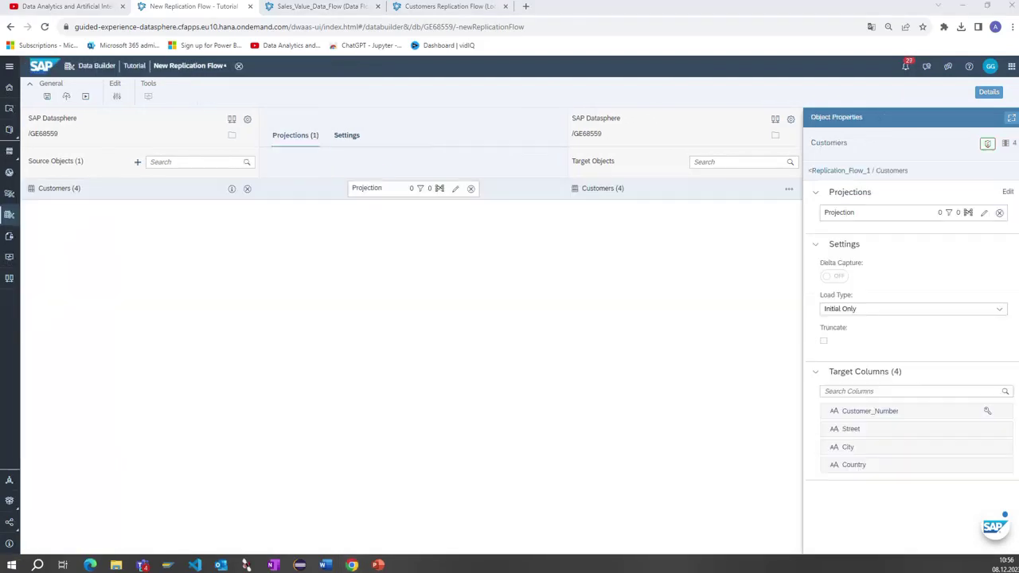
left_click(789, 188)
left_click(758, 222)
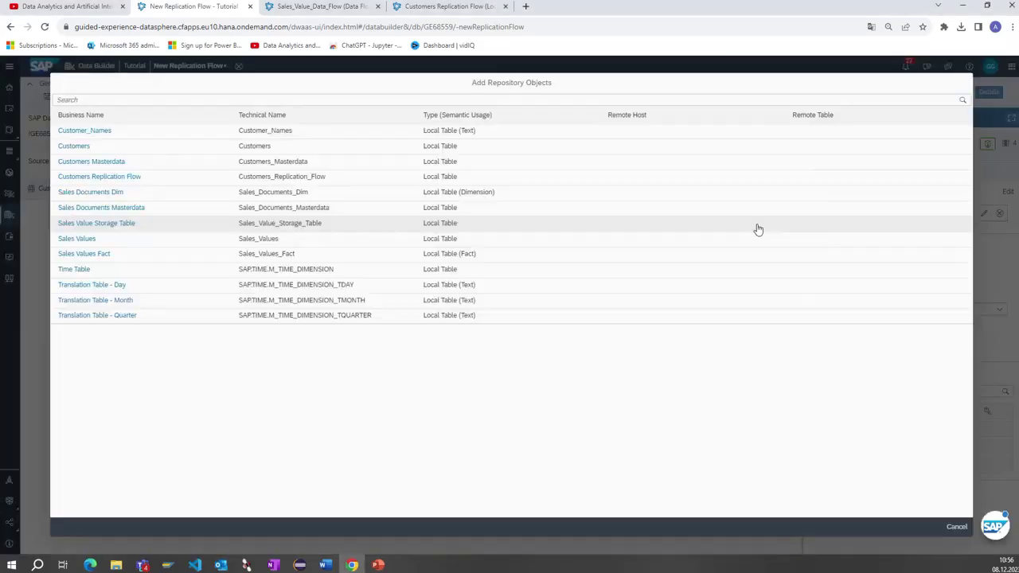
left_click(189, 177)
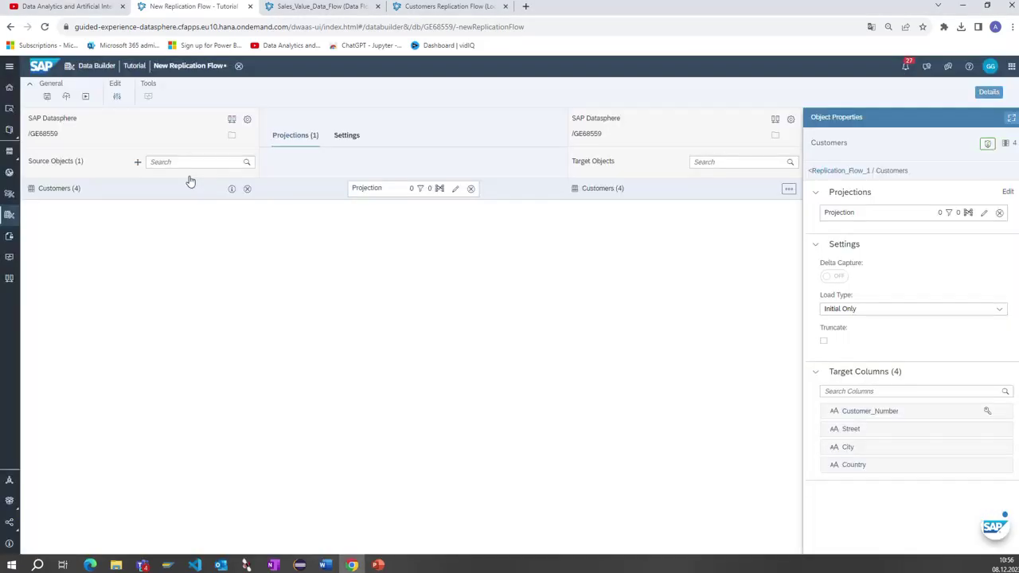
Auto-map all four columns and save the projection named Projection
left_click(120, 208)
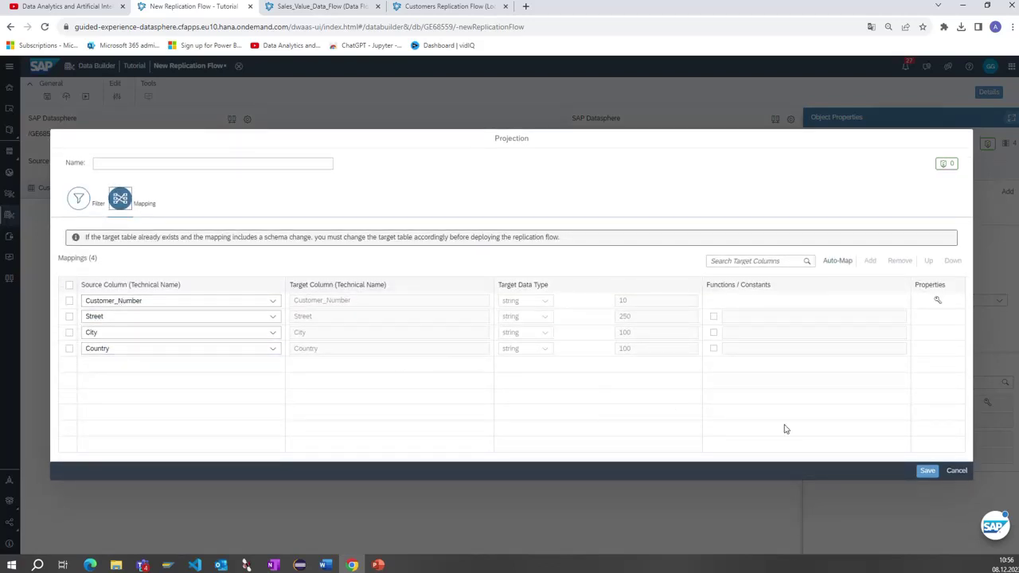
left_click(836, 261)
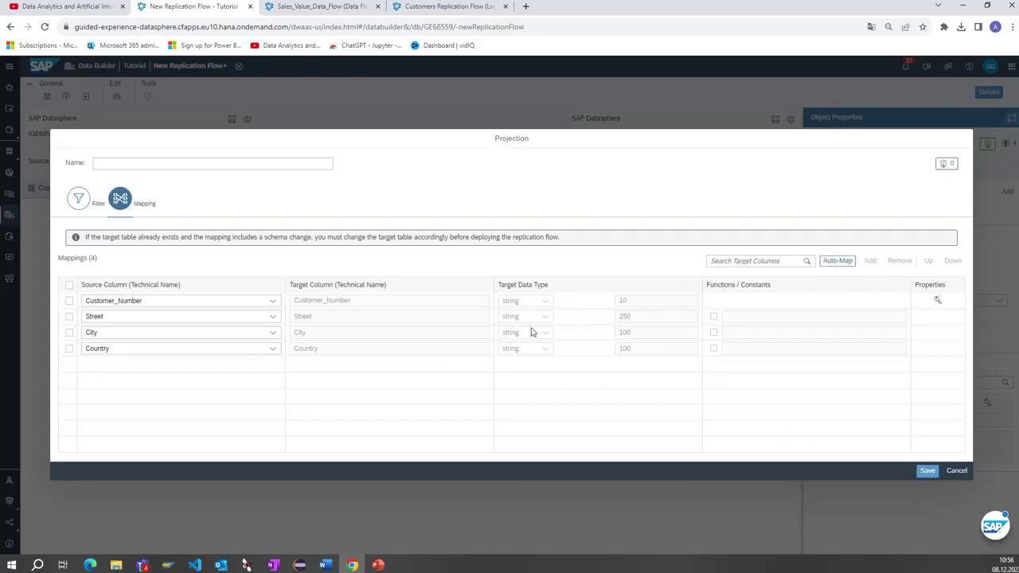
left_click(927, 470)
left_click(1006, 183)
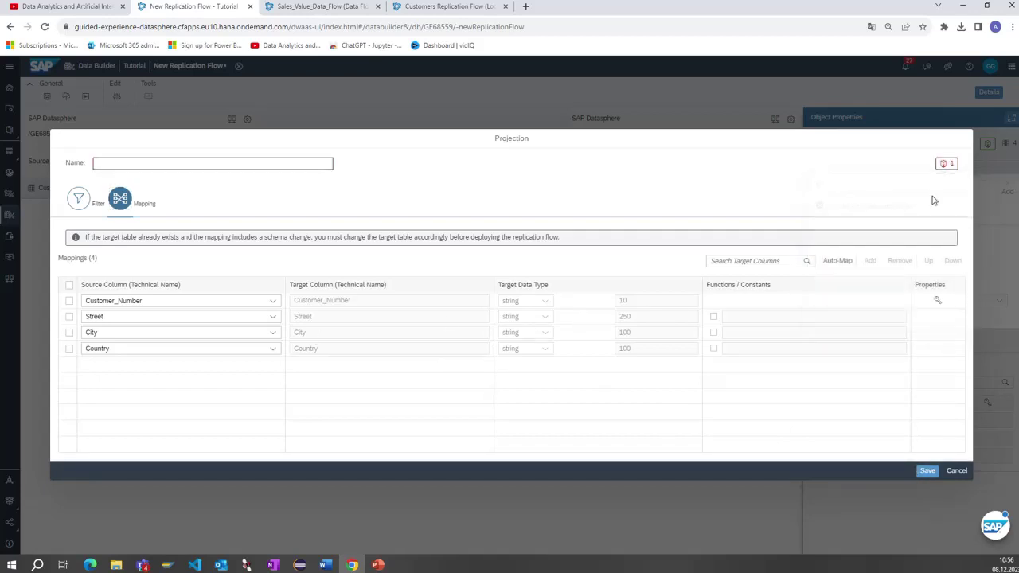
left_click(157, 163)
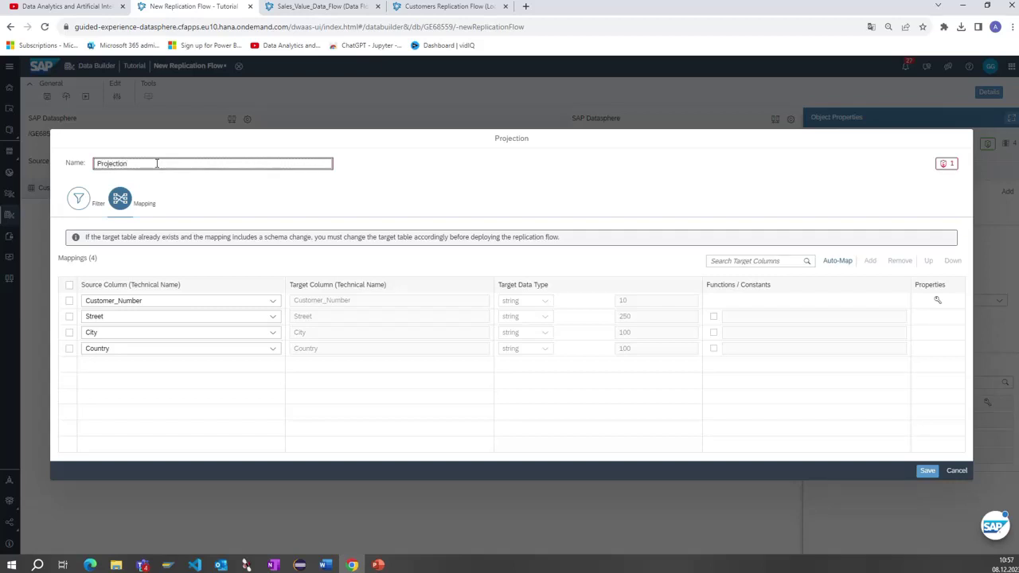
left_click(927, 471)
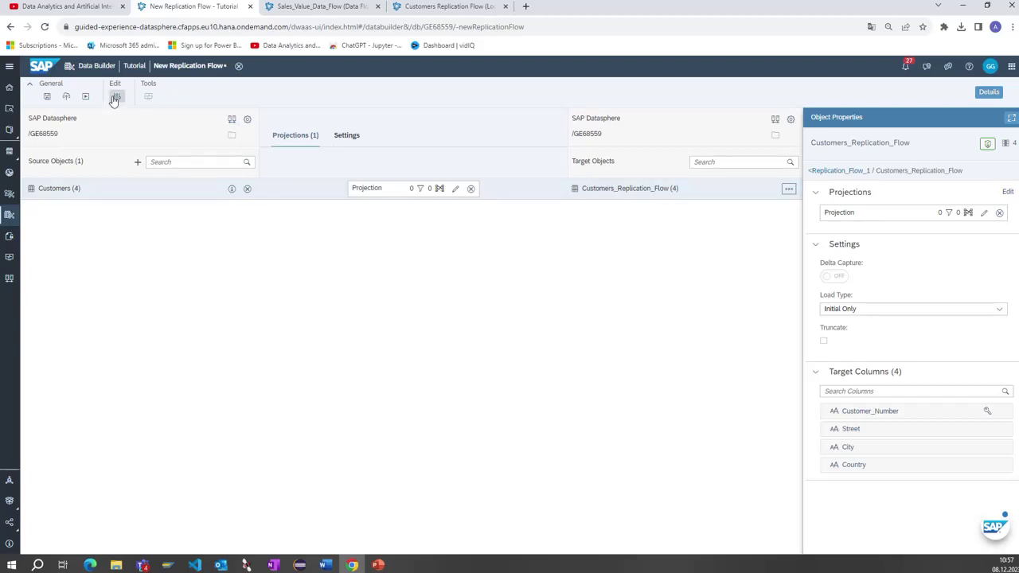
Validate, dismiss the 'source and target must differ' error, and clear the target connection
left_click(68, 99)
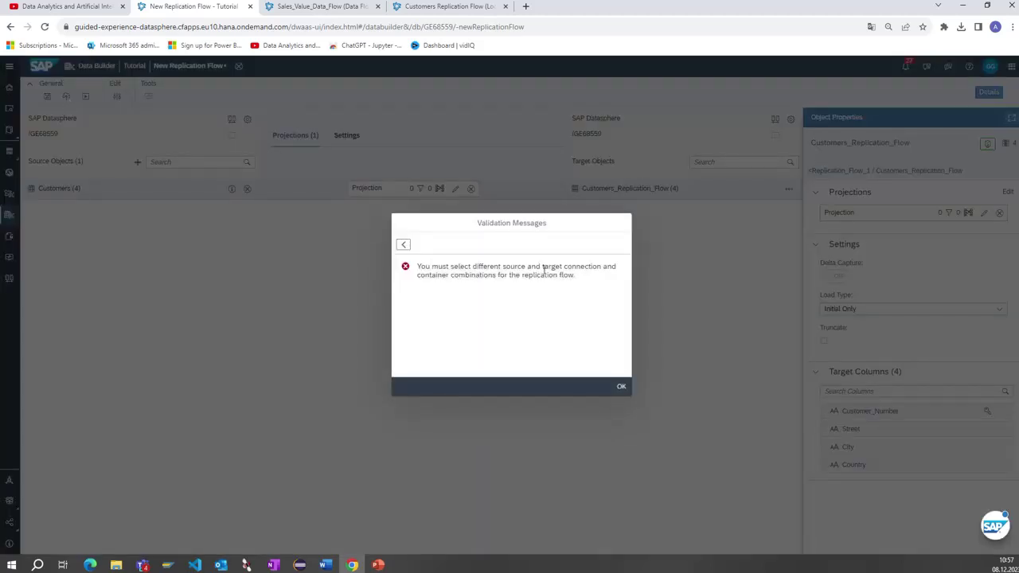
left_click(621, 390)
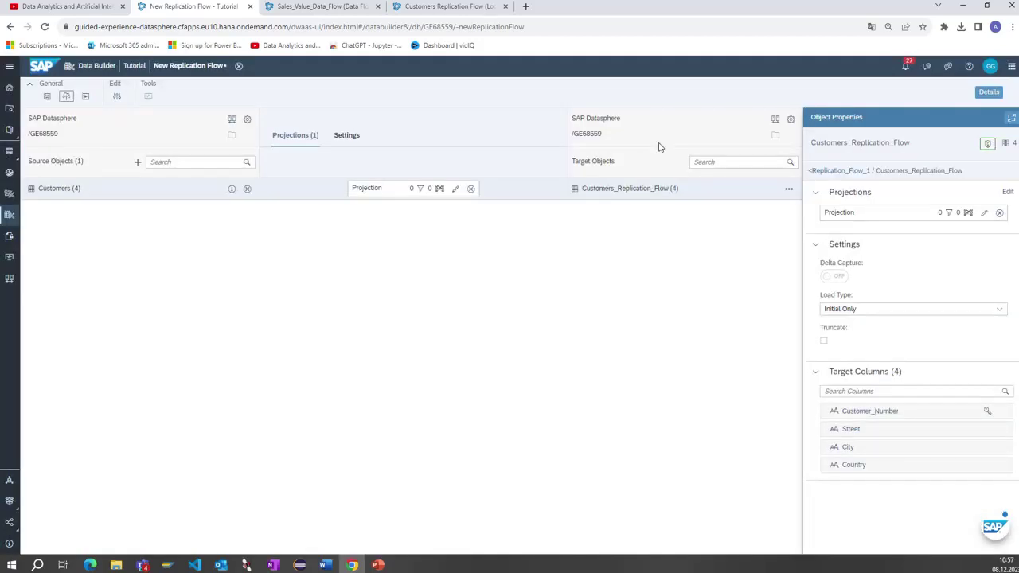
left_click(777, 121)
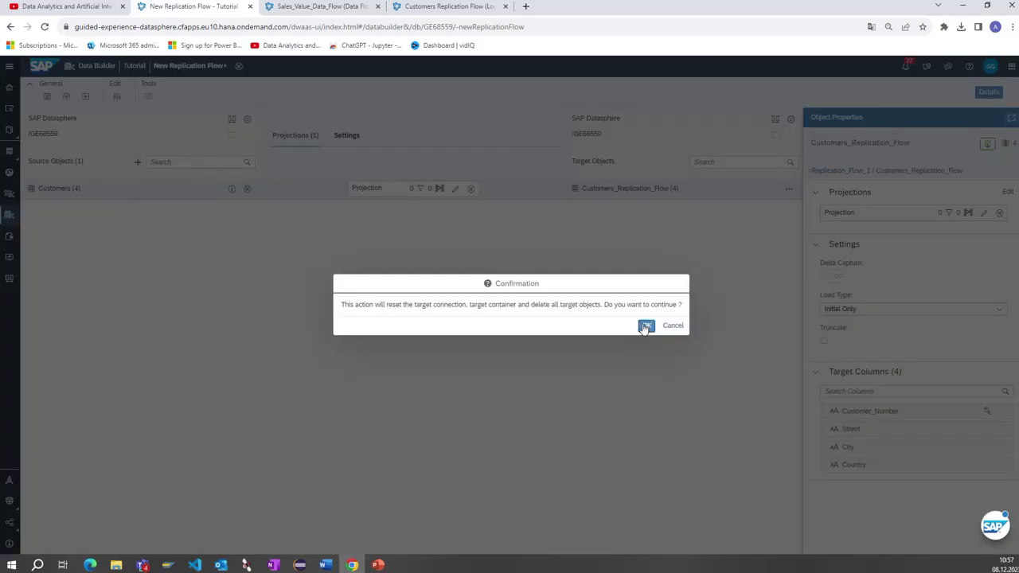
left_click(645, 326)
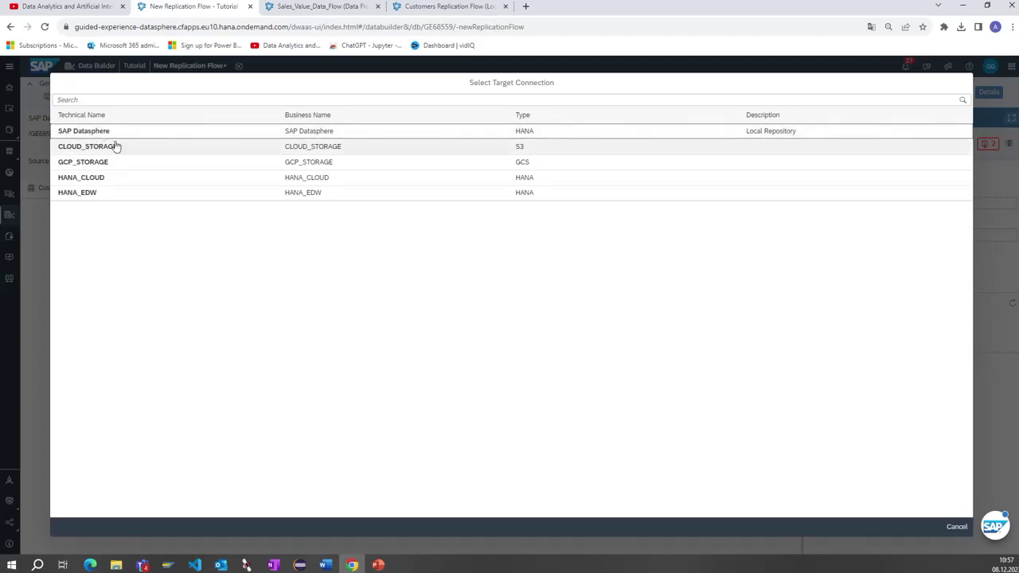
left_click(962, 526)
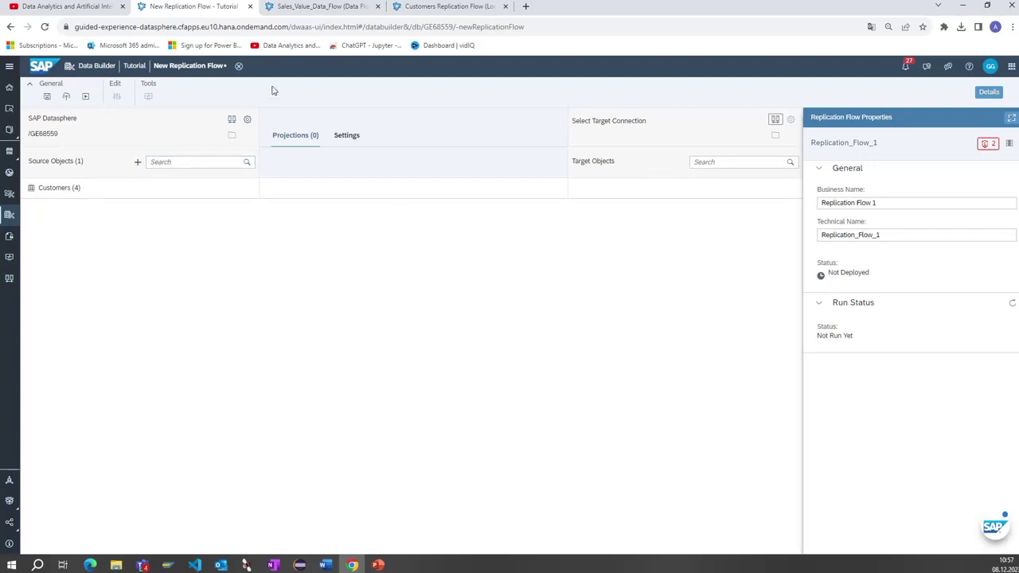
Close the New Replication Flow and discard its unsaved changes
left_click(238, 66)
left_click(577, 325)
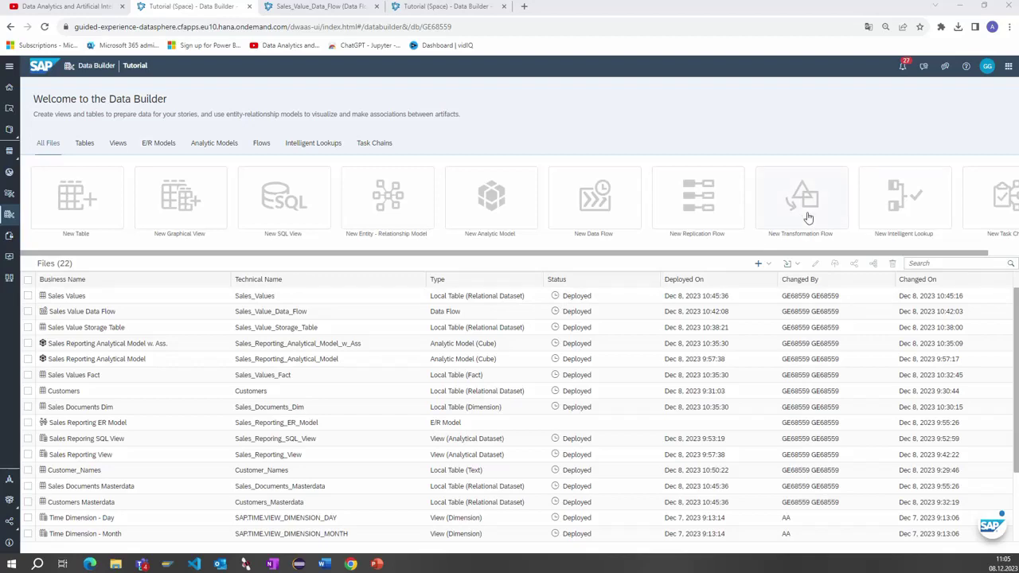
Create a new transformation flow with a view transform, then go back to the Data Builder file list
left_click(804, 203)
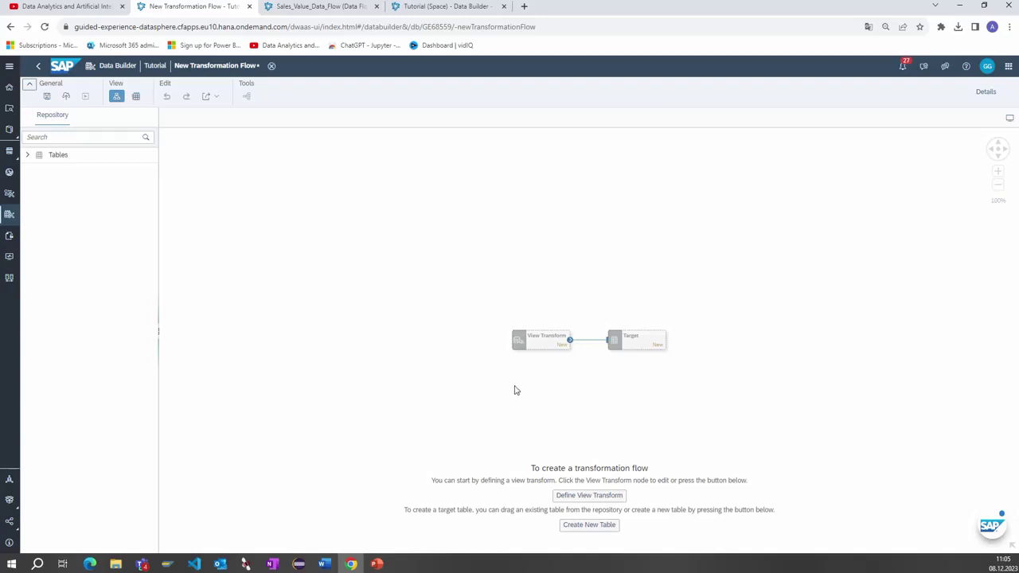
left_click(596, 503)
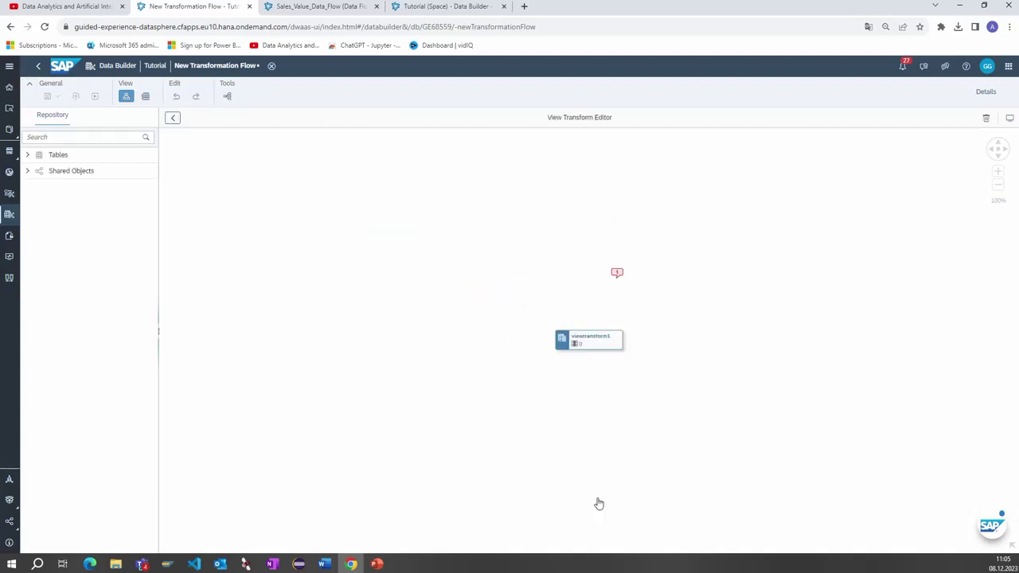
left_click(432, 7)
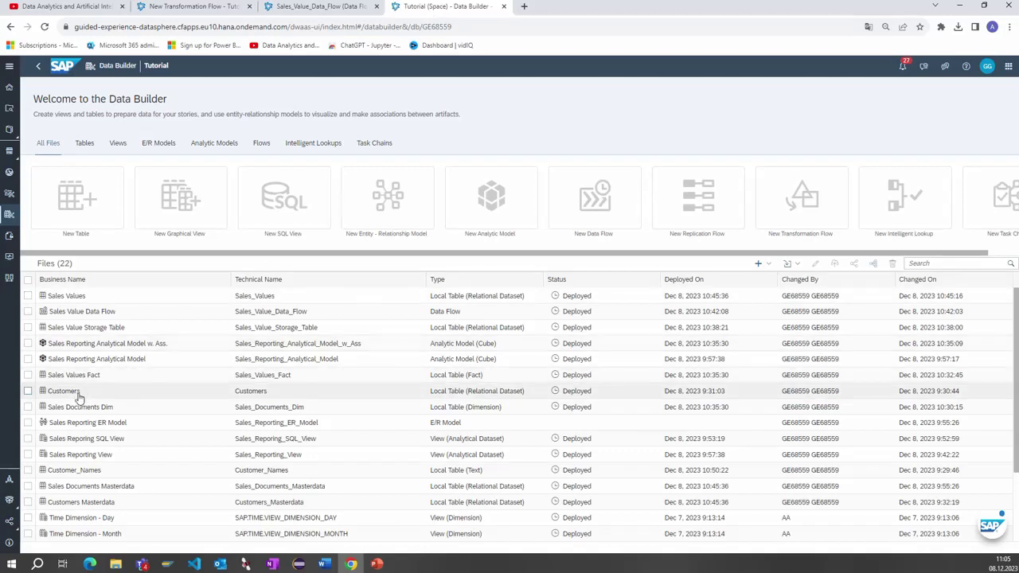
Open the Customers Masterdata local table and show its 4-row data preview
left_click(106, 507)
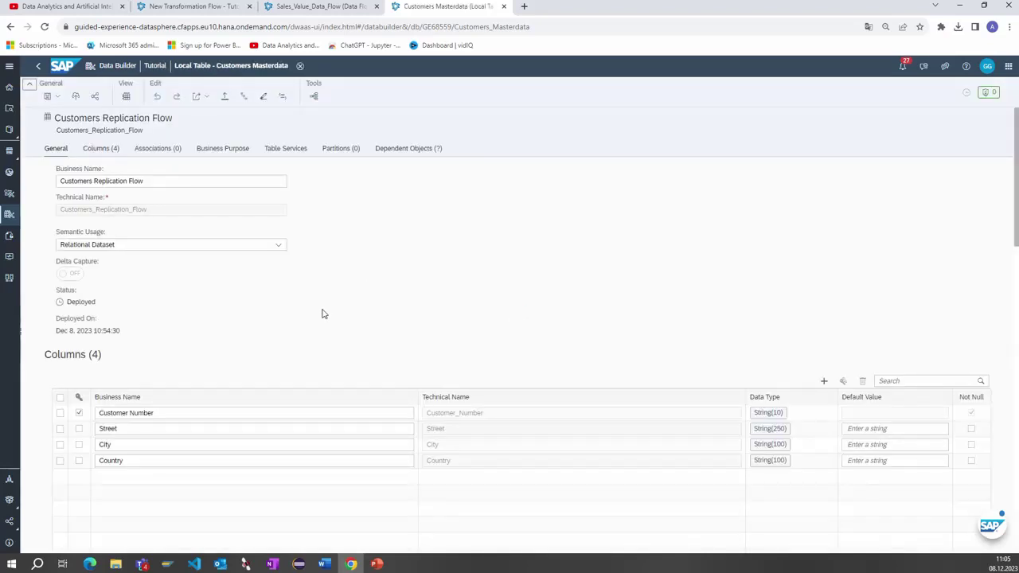
left_click(126, 96)
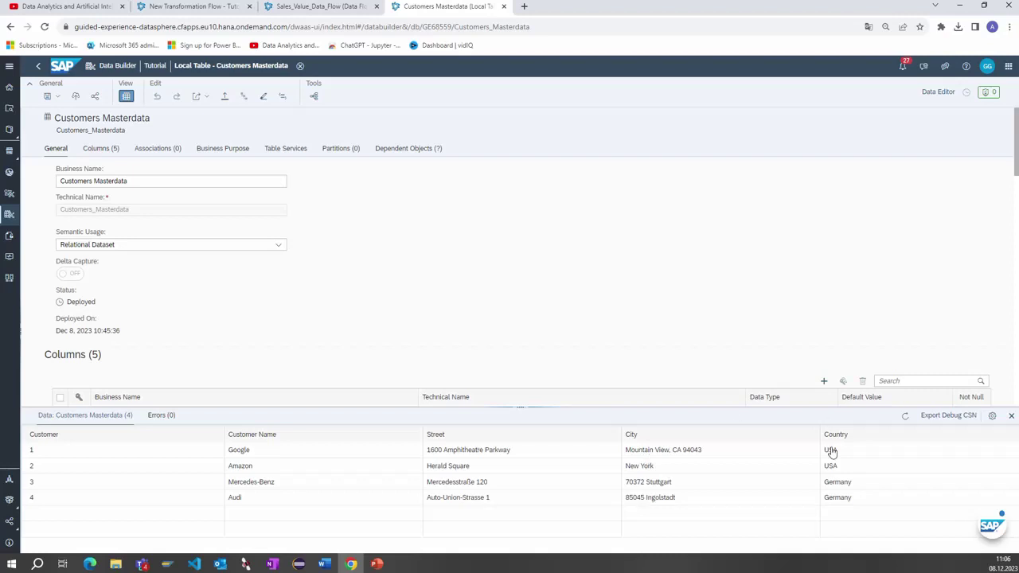
Add Customers Masterdata as the view transform's source and insert a Calculated Columns 1 node after it
left_click(206, 8)
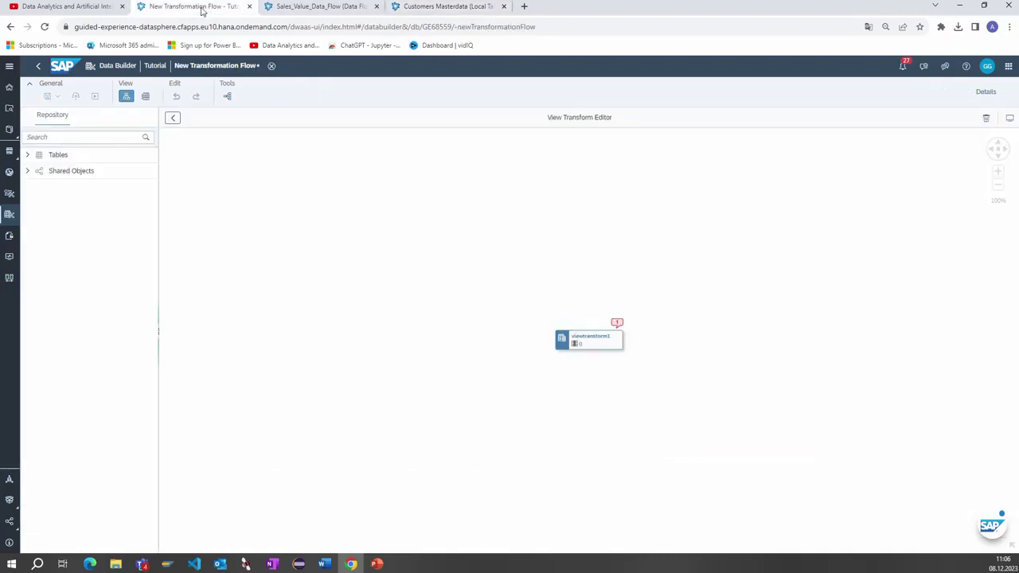
left_click(592, 347)
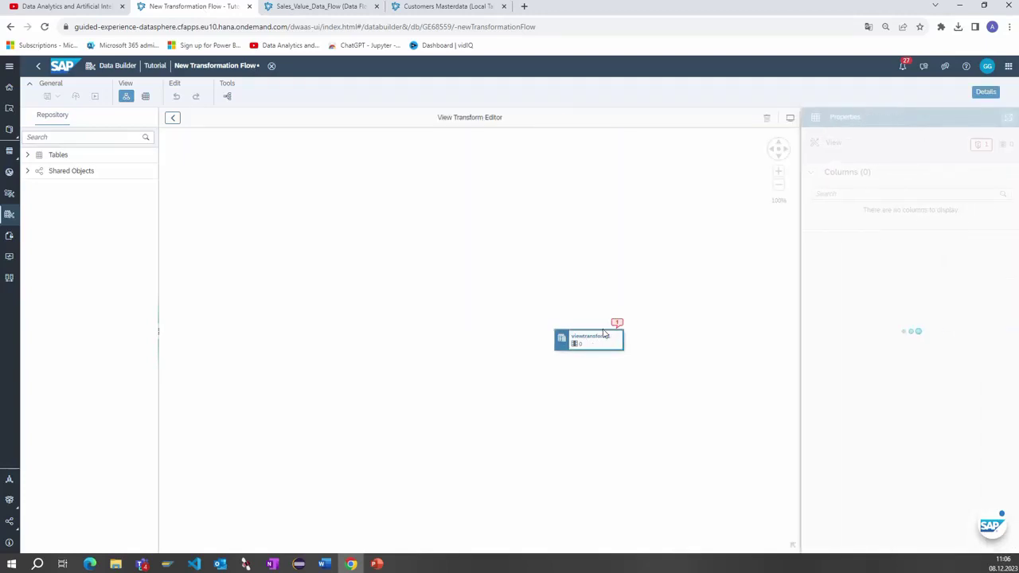
left_click(27, 154)
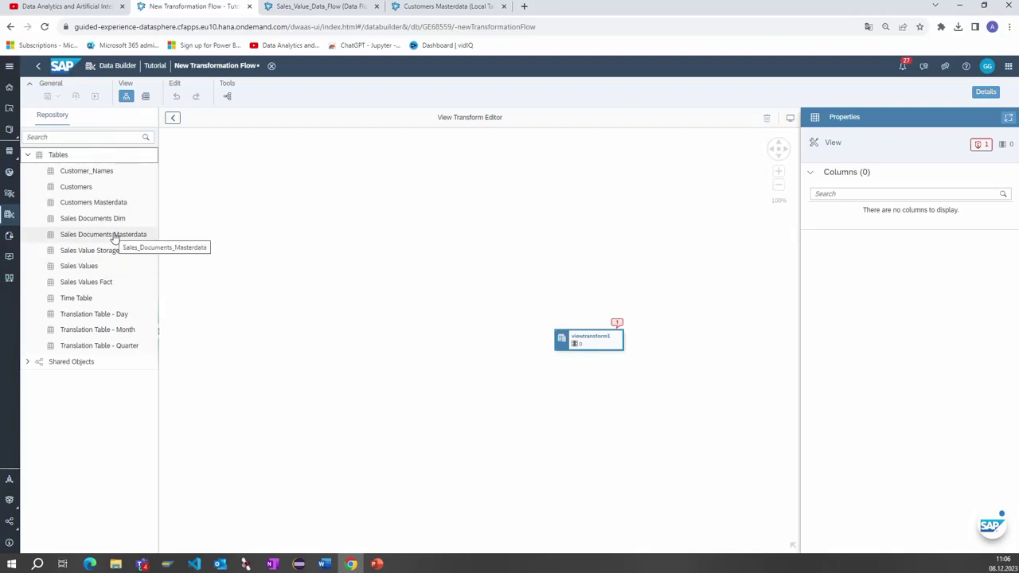
left_click(103, 209)
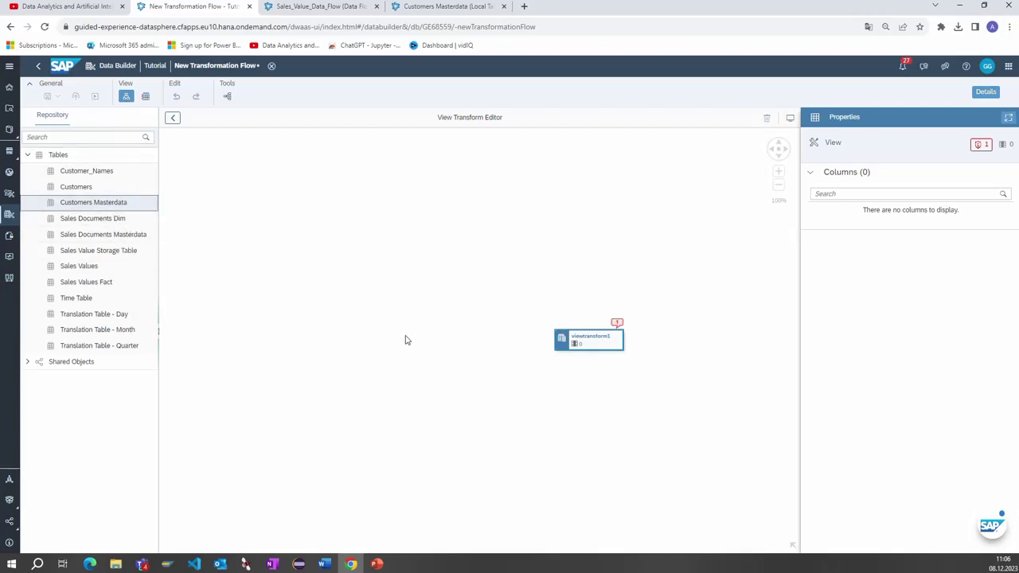
left_click_drag(100, 205, 374, 338)
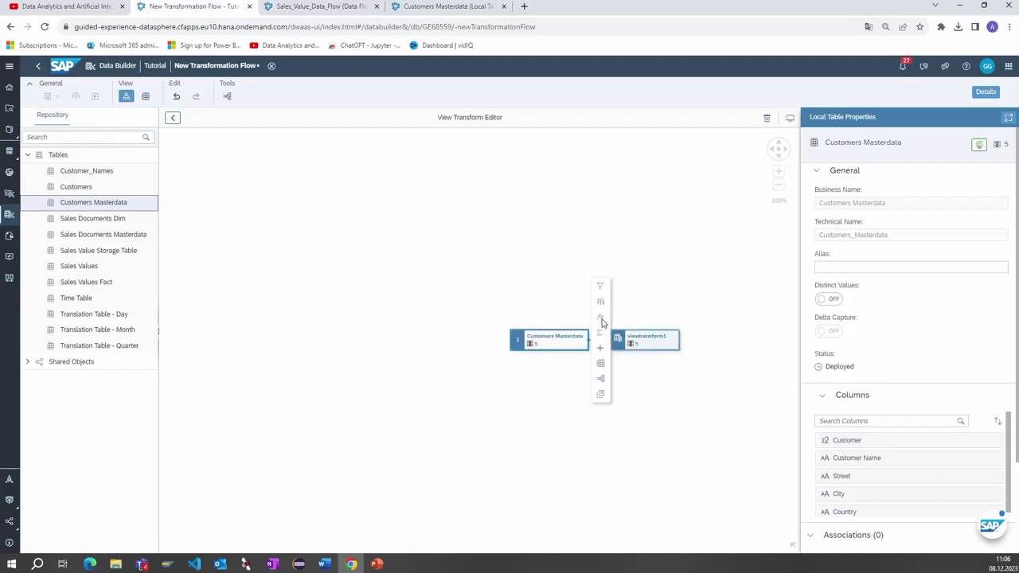
scroll(884, 470, "down", 1)
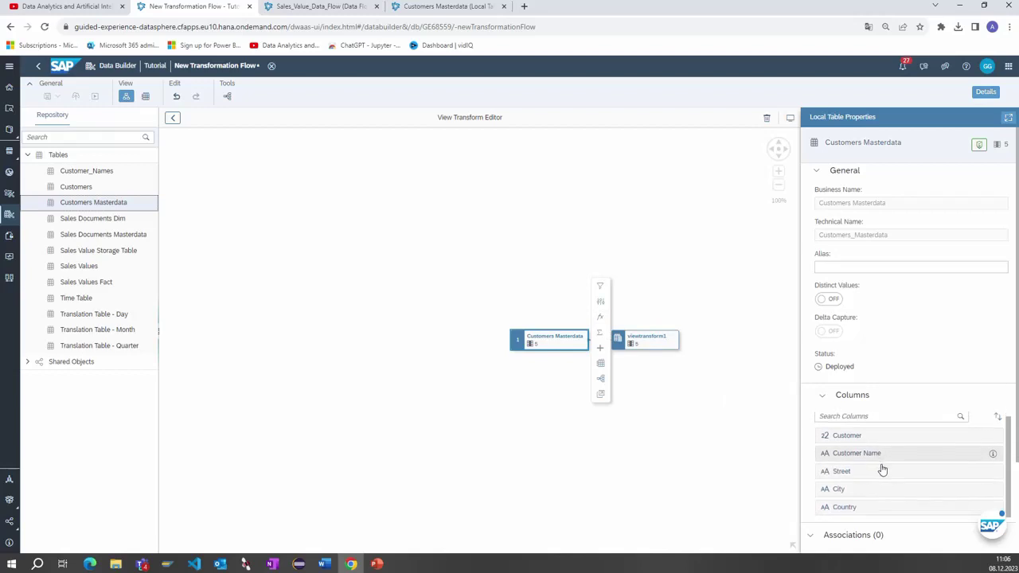
left_click(601, 319)
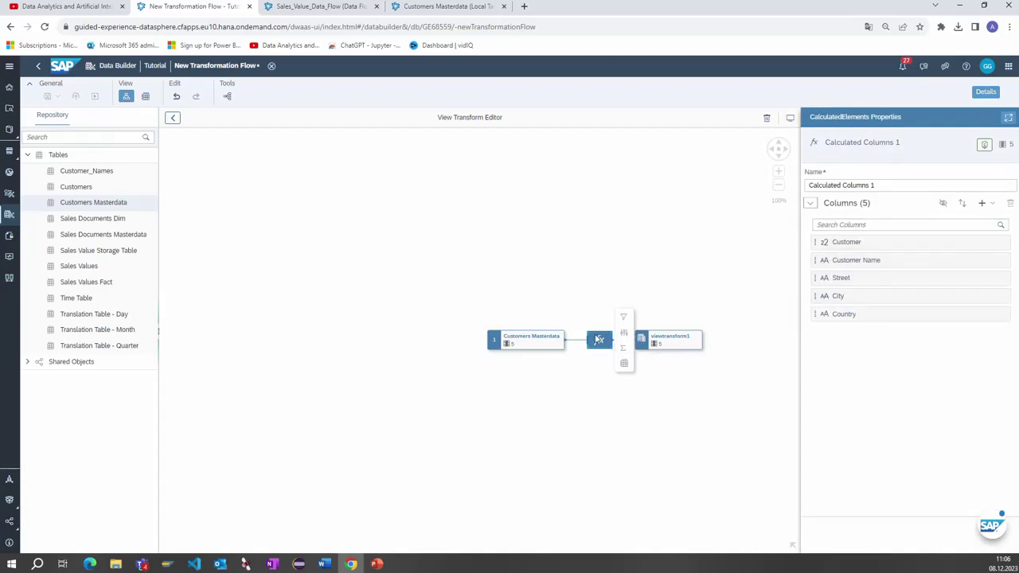
Add calculated column Calculated_1 (String, length 10) to Calculated Columns 1 and browse the Functions list
left_click(983, 203)
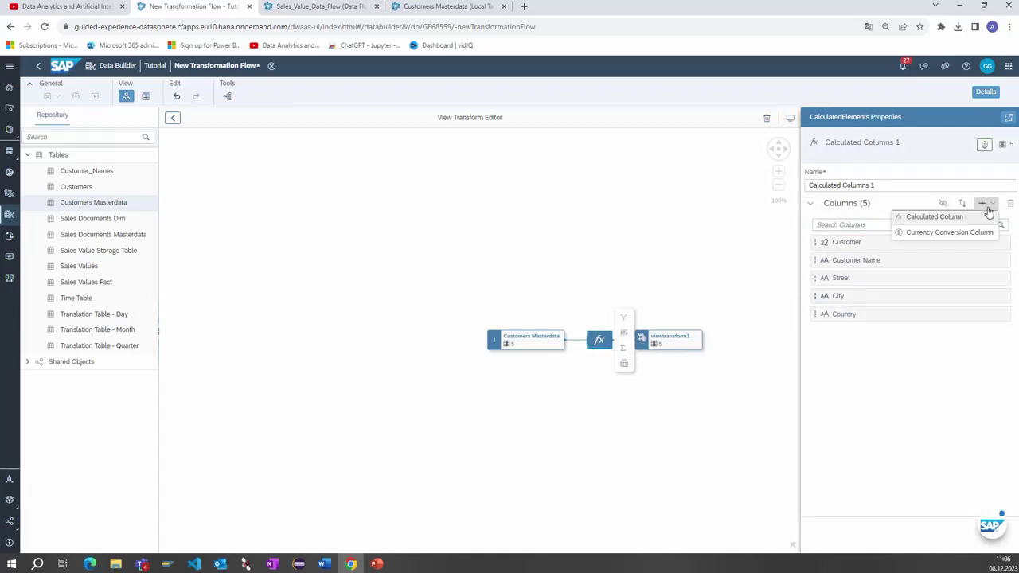
left_click(950, 219)
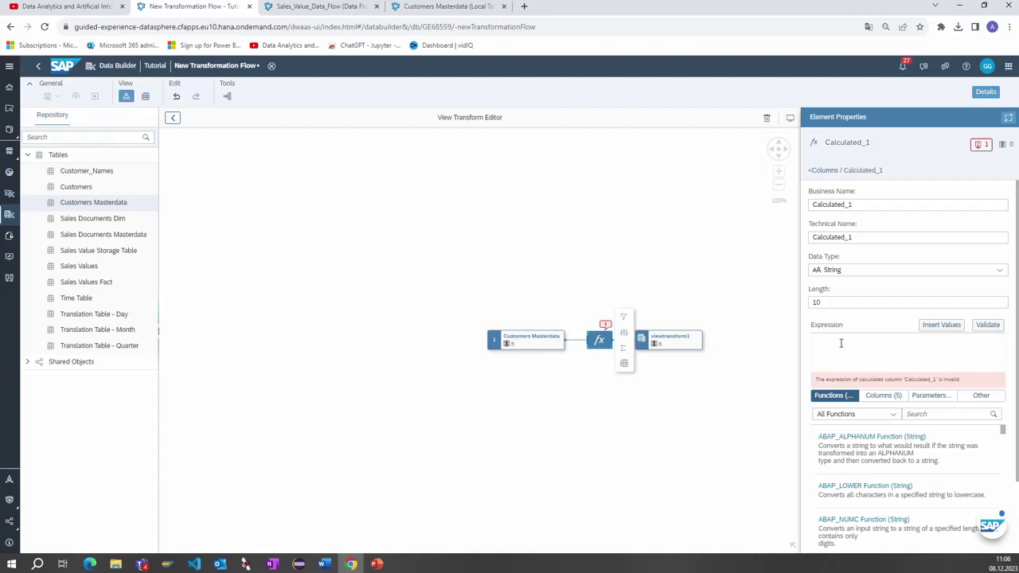
scroll(908, 478, "down", 2)
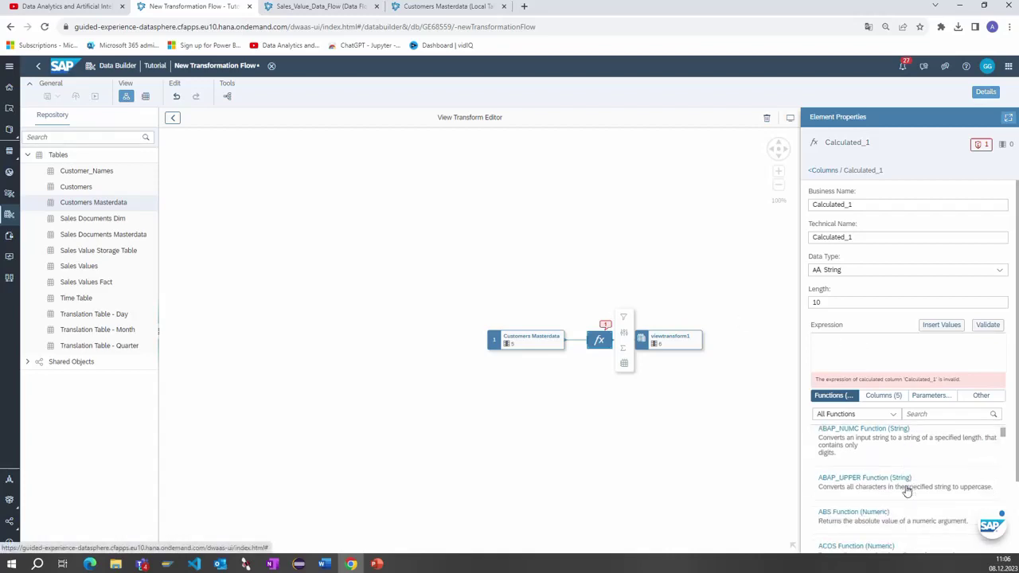
scroll(906, 491, "down", 8)
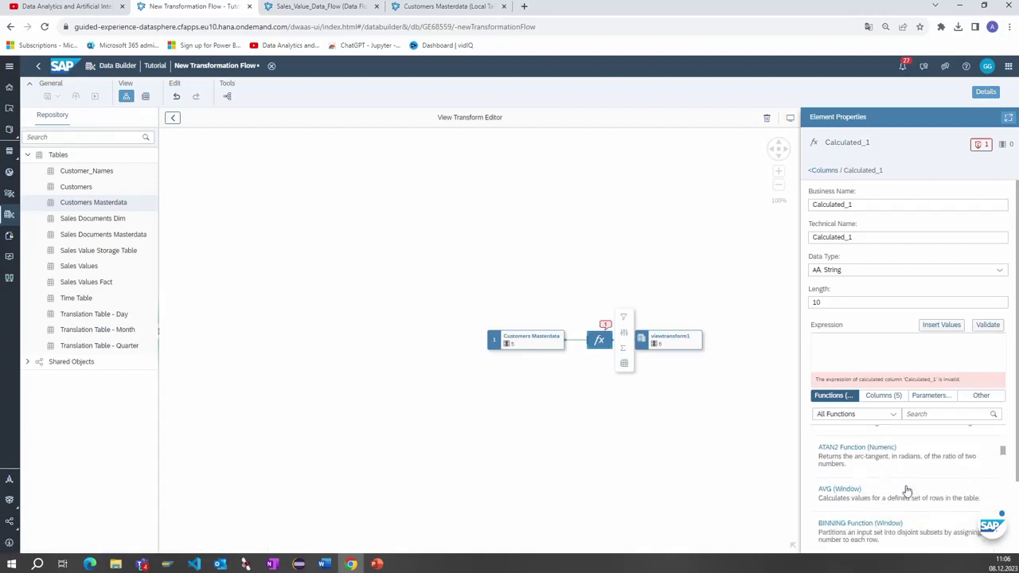
scroll(906, 491, "down", 6)
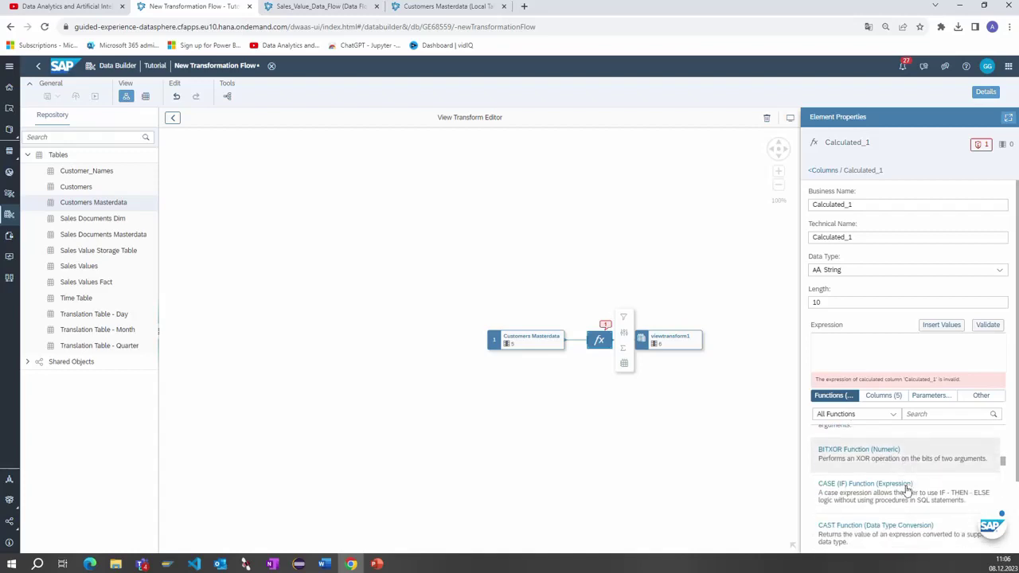
scroll(906, 491, "down", 6)
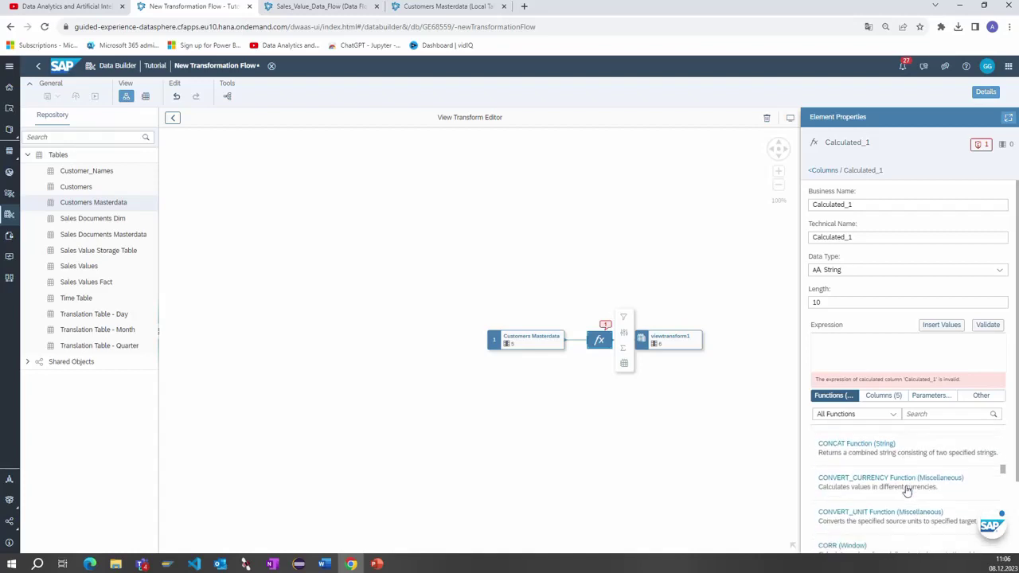
scroll(906, 491, "down", 10)
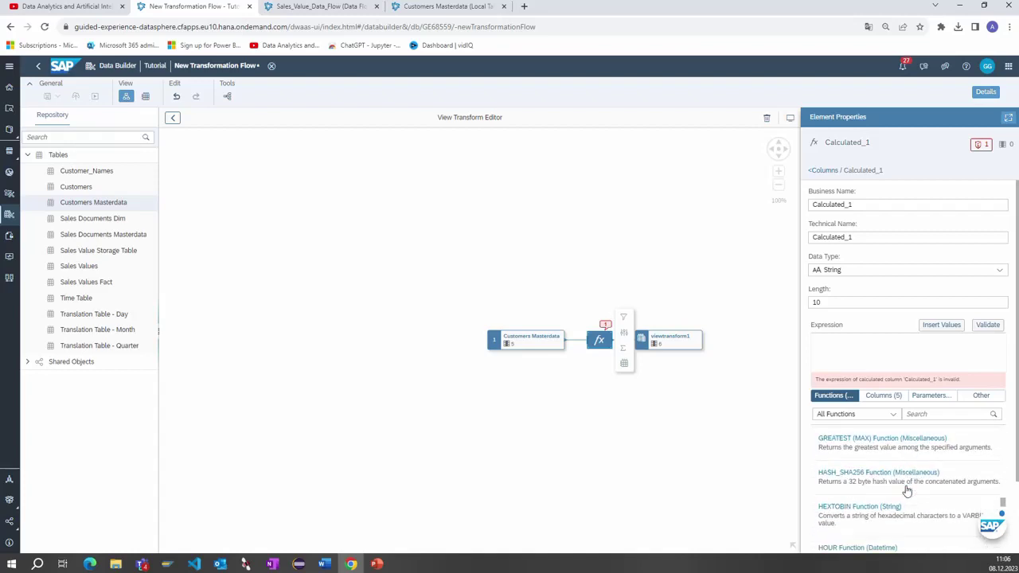
scroll(906, 491, "up", 10)
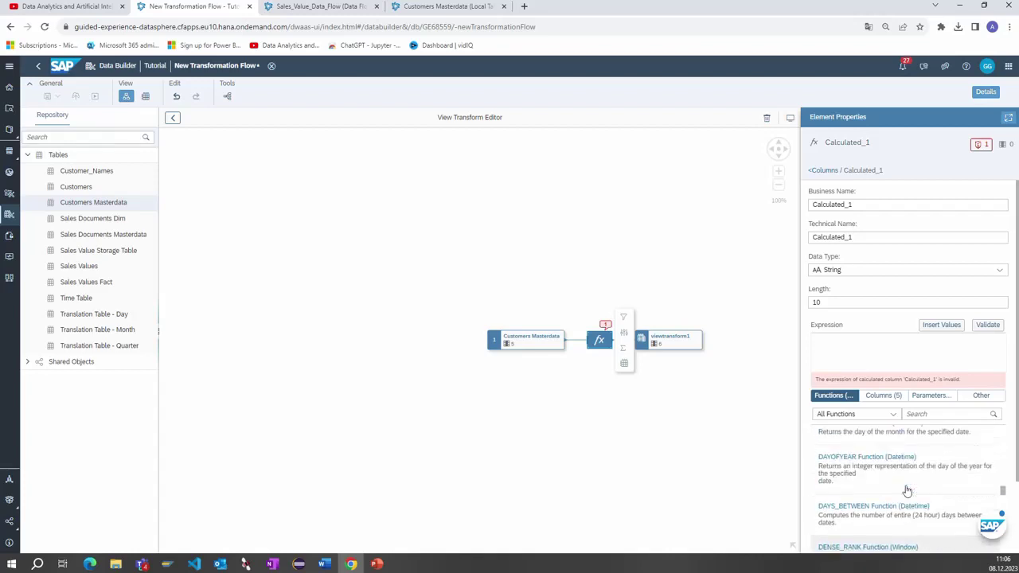
scroll(906, 491, "down", 8)
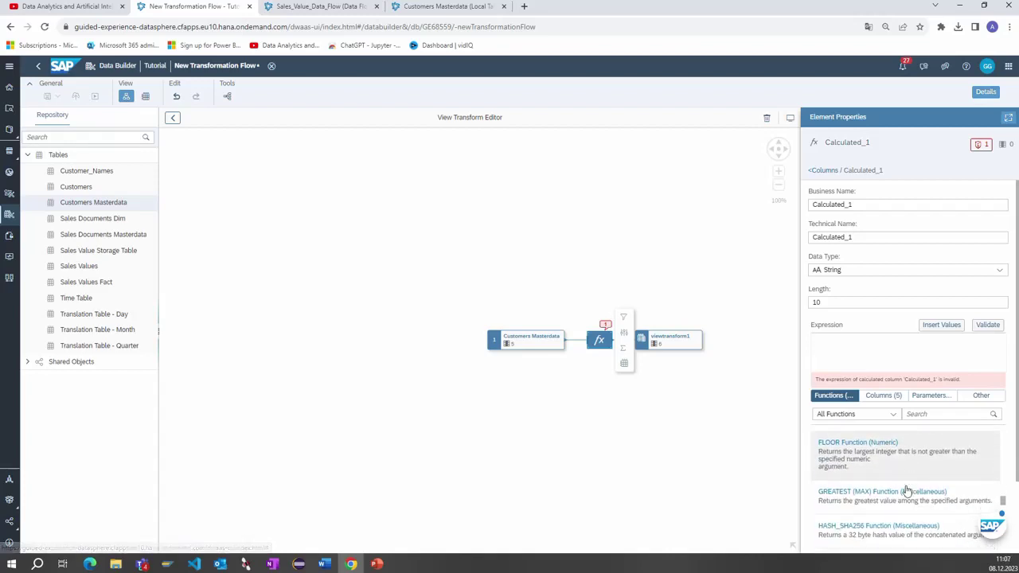
scroll(906, 491, "up", 3)
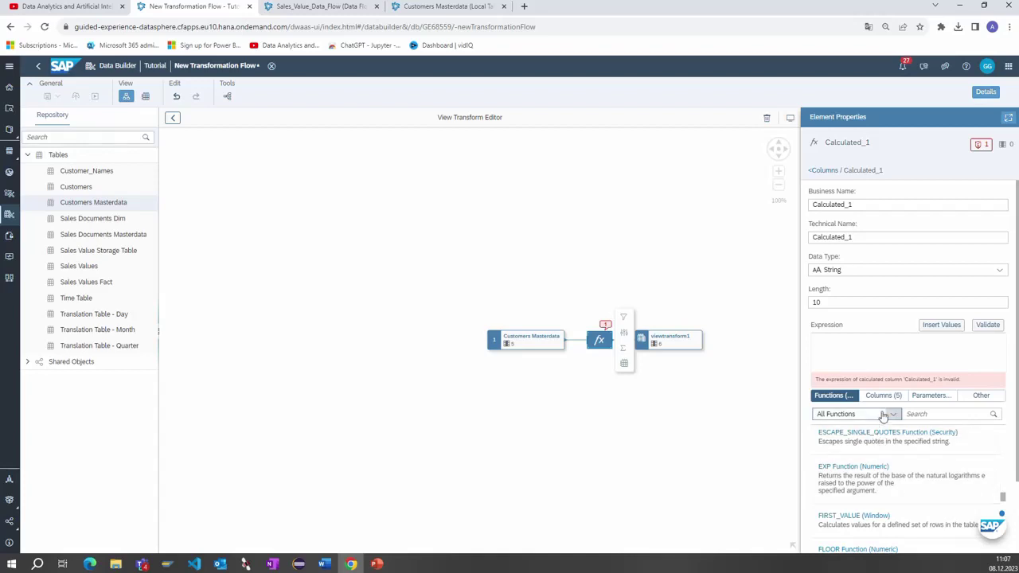
left_click(948, 414)
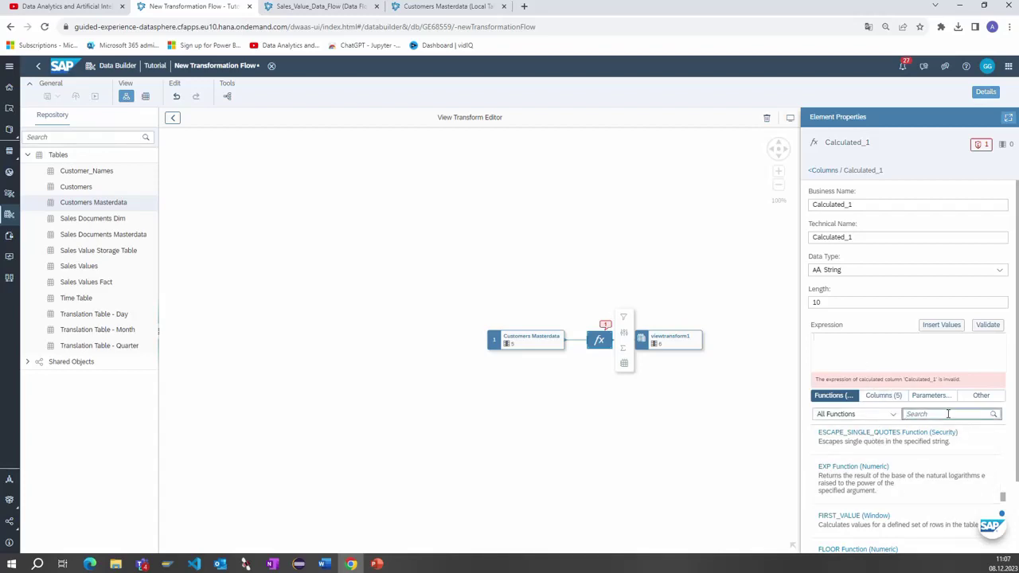
Set Calculated_1's expression to LEFT(City,5) with length 5, clearing the invalid-expression warning
type("Left")
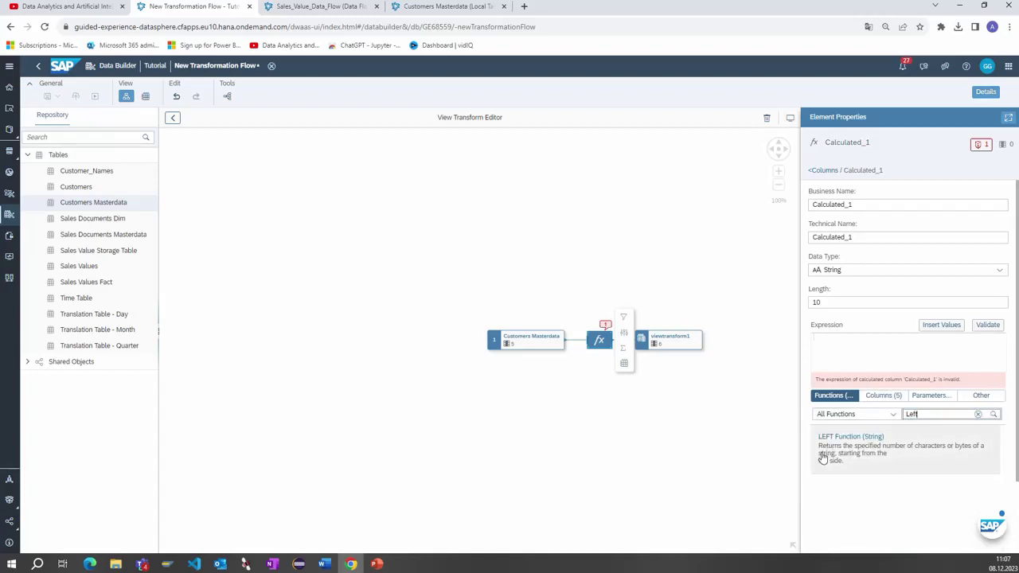
left_click(823, 450)
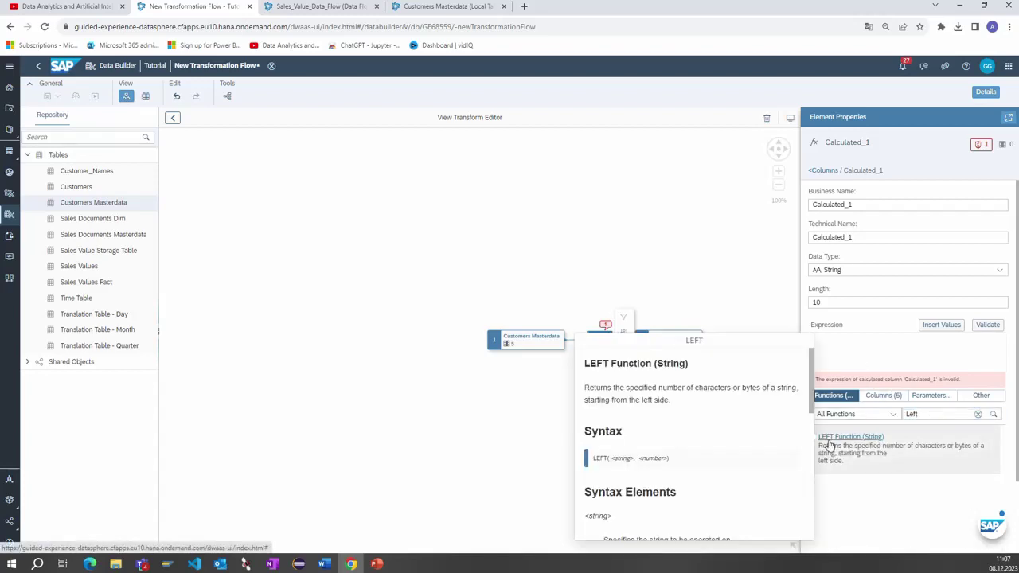
double_click(869, 453)
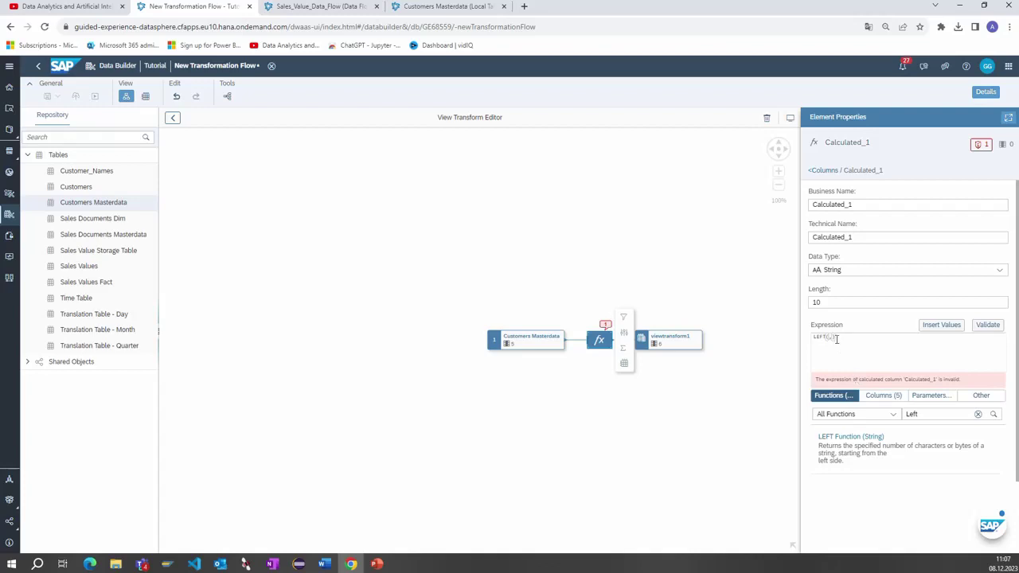
left_click(883, 395)
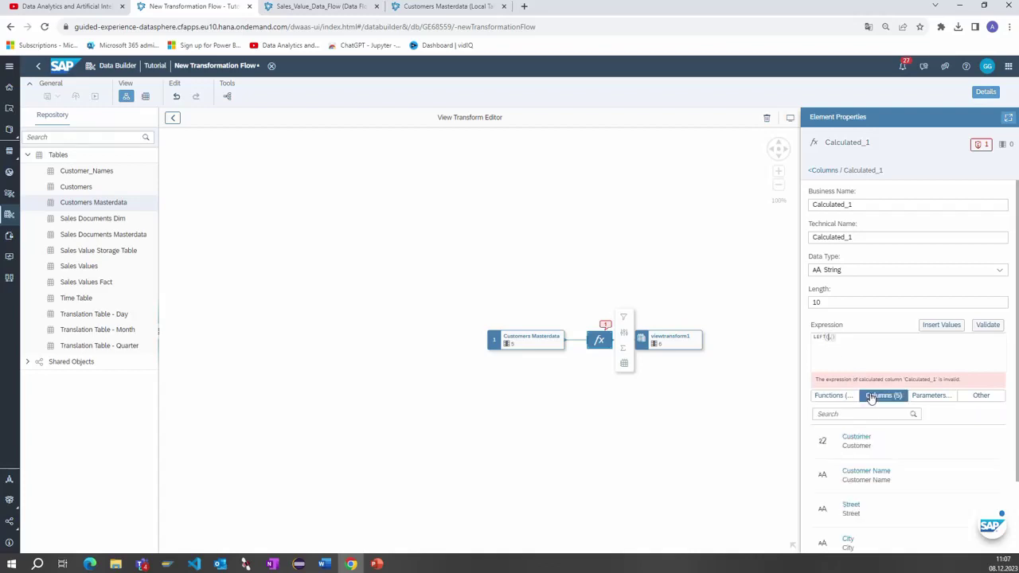
double_click(870, 544)
type("5")
left_click(877, 327)
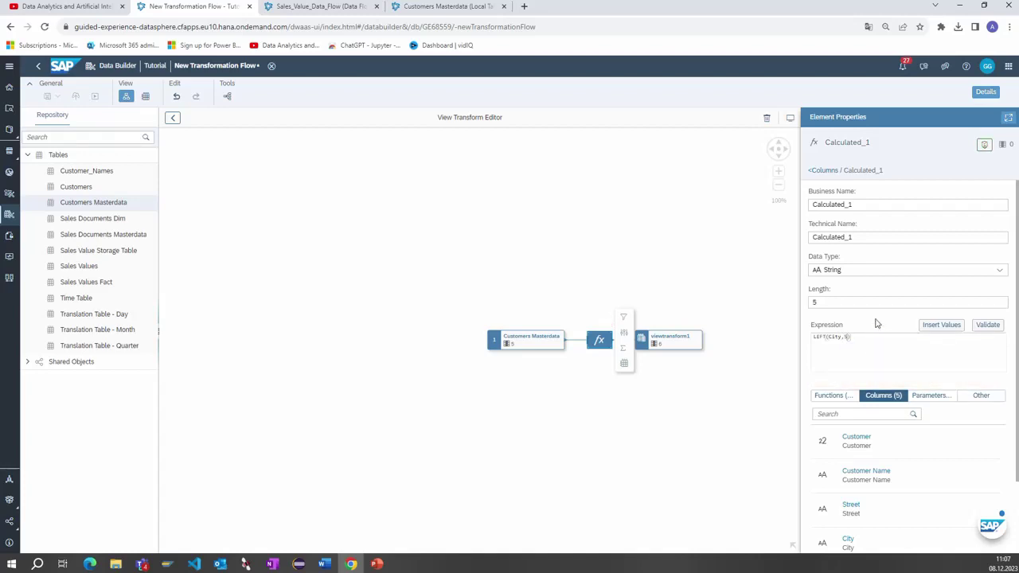
left_click(824, 170)
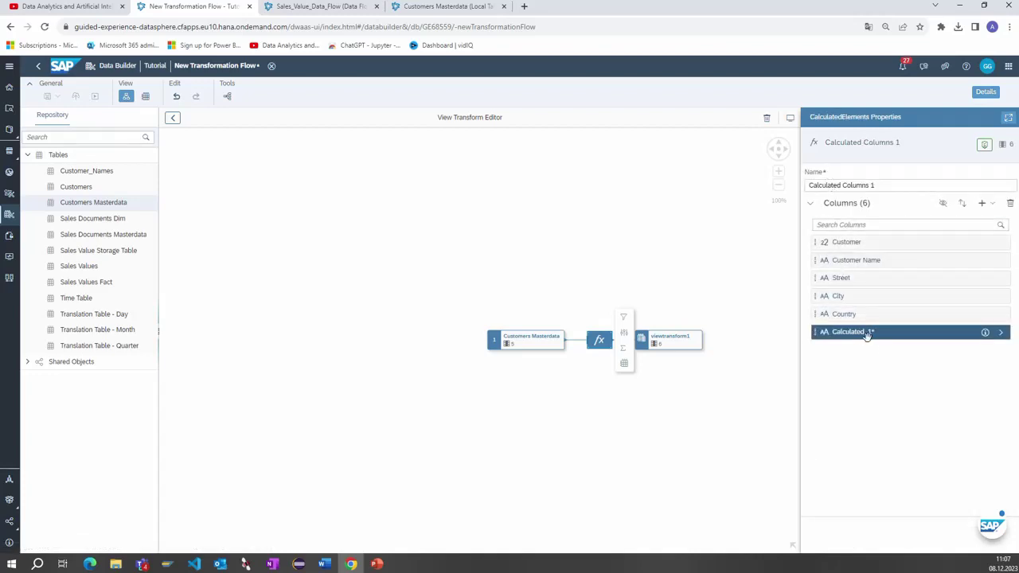
Rename Calculated_1's business name to 'Postal Code'
left_click(1001, 332)
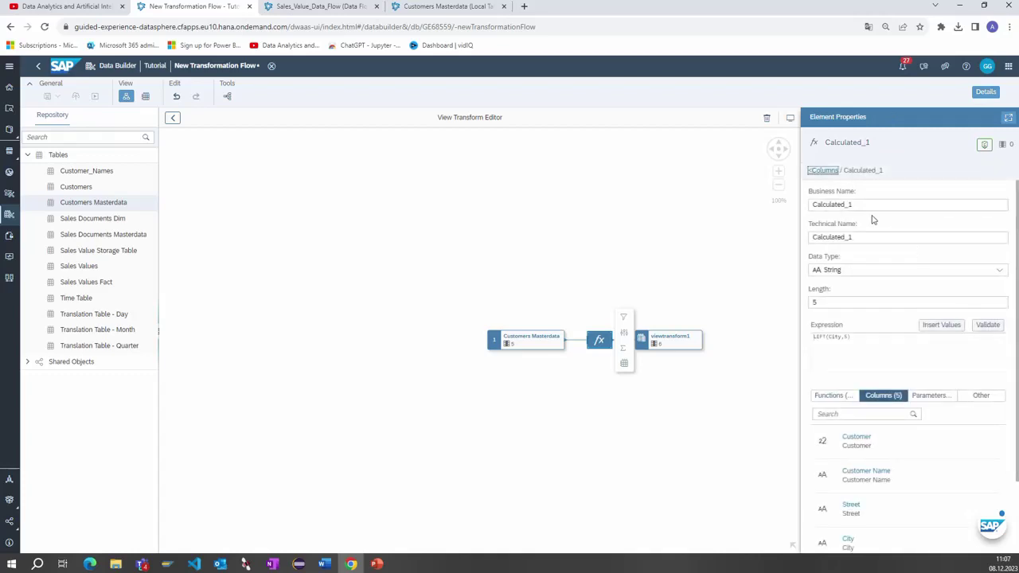
left_click(853, 205)
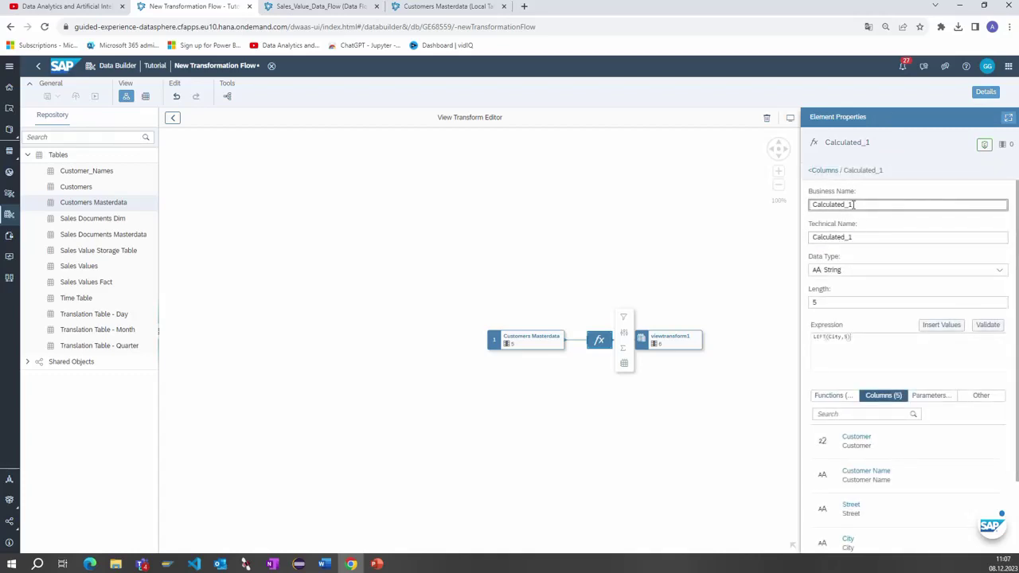
key("BackSpace")
key("BackSpace")
key("BackSpace")
key("BackSpace")
key("BackSpace")
key("BackSpace")
key("BackSpace")
key("BackSpace")
key("BackSpace")
key("BackSpace")
key("BackSpace")
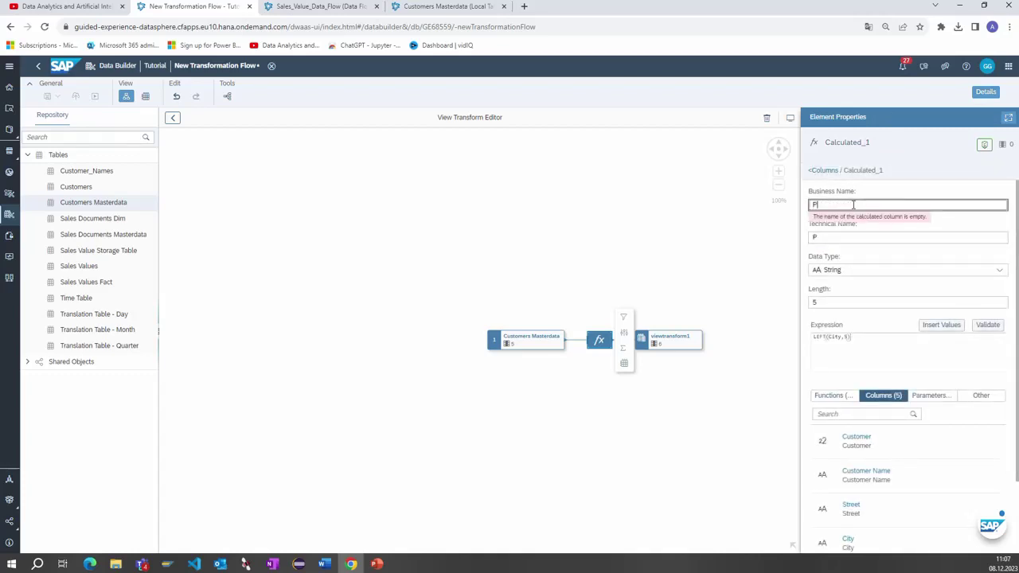
type("Postal")
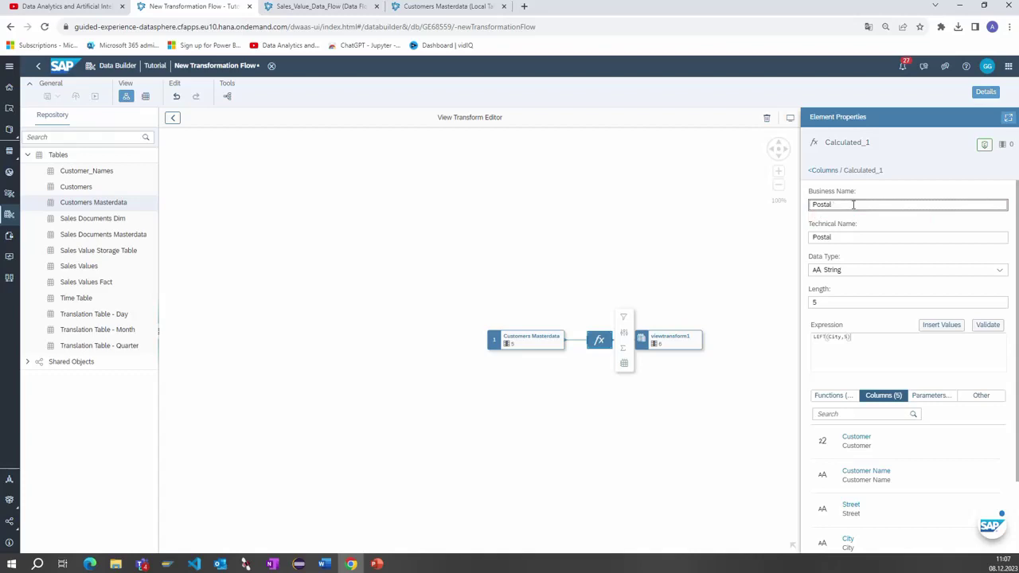
type(" Cp")
key("BackSpace")
type("ode")
Preview viewtransform1's 4 rows with the extracted Postal Code values
left_click(819, 169)
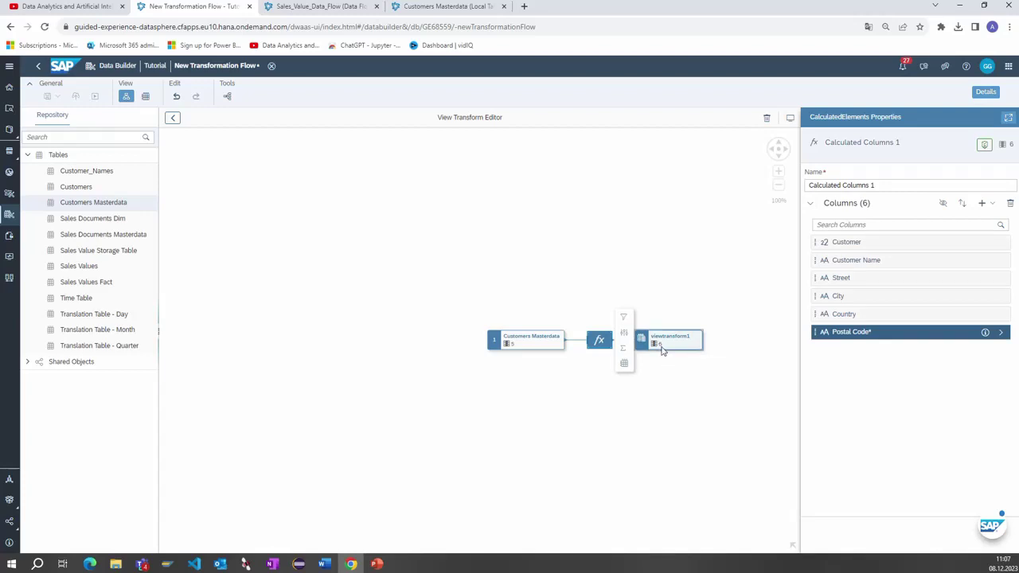
left_click(661, 350)
left_click(716, 365)
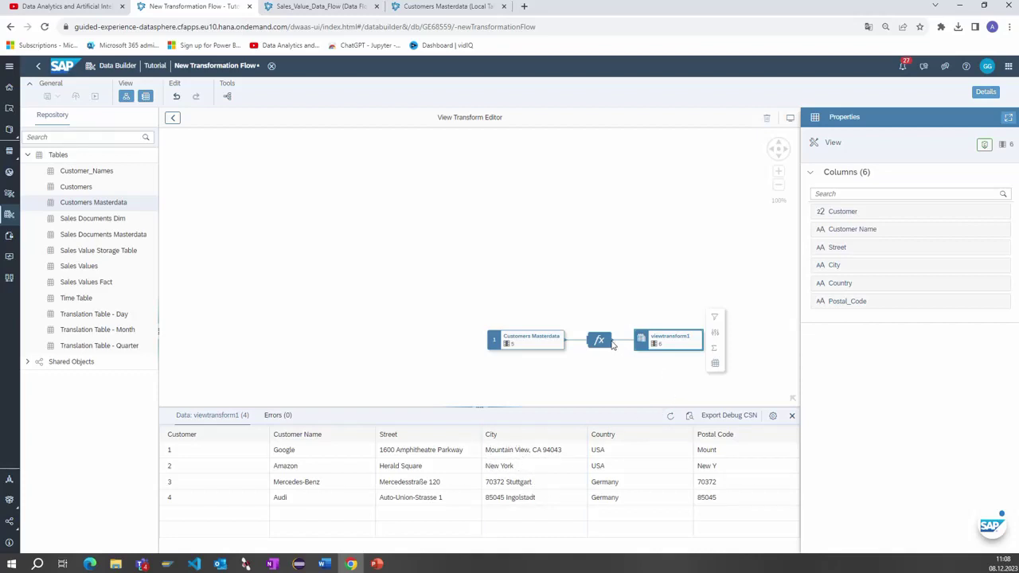
Search the functions for CASE and insert its template into Postal Code's expression
left_click(602, 345)
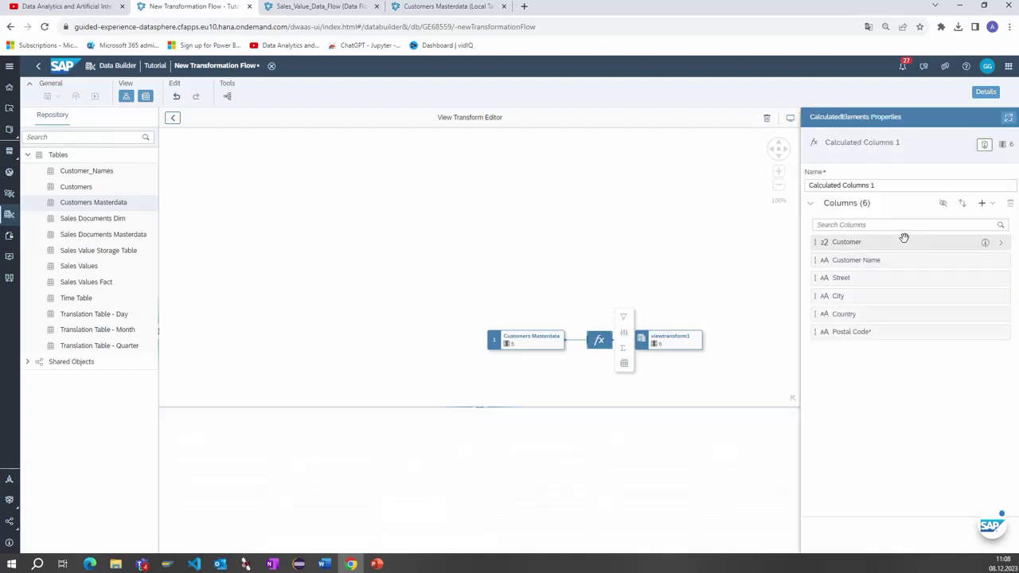
left_click(1005, 333)
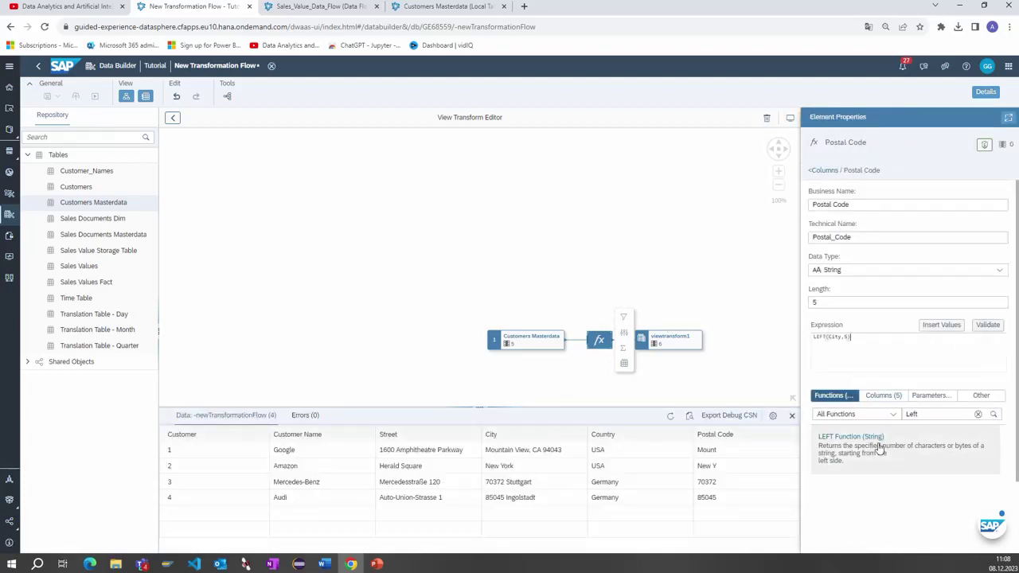
left_click(943, 413)
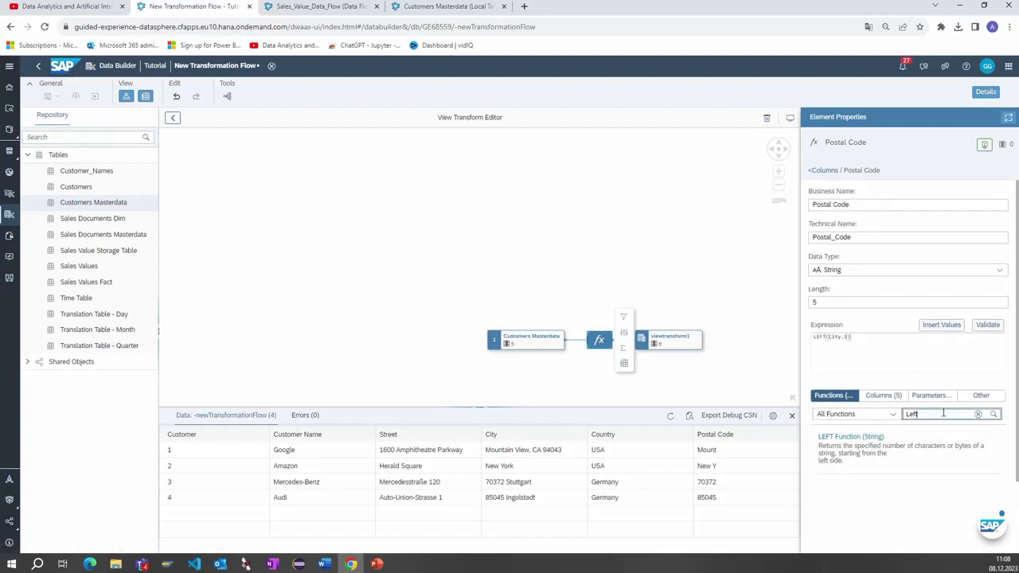
key("BackSpace")
key("BackSpace")
key("BackSpace")
type("Cas")
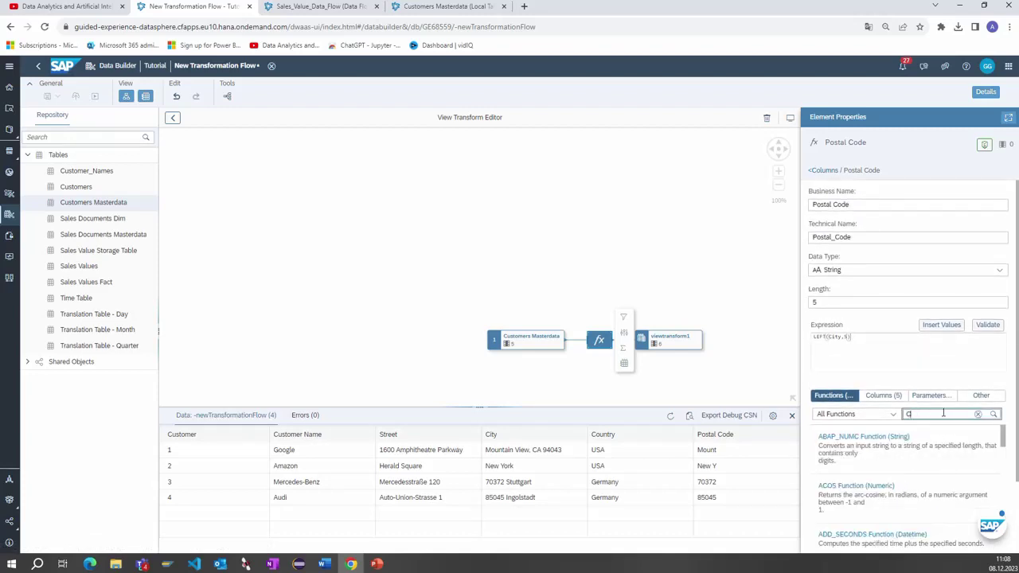
left_click(912, 450)
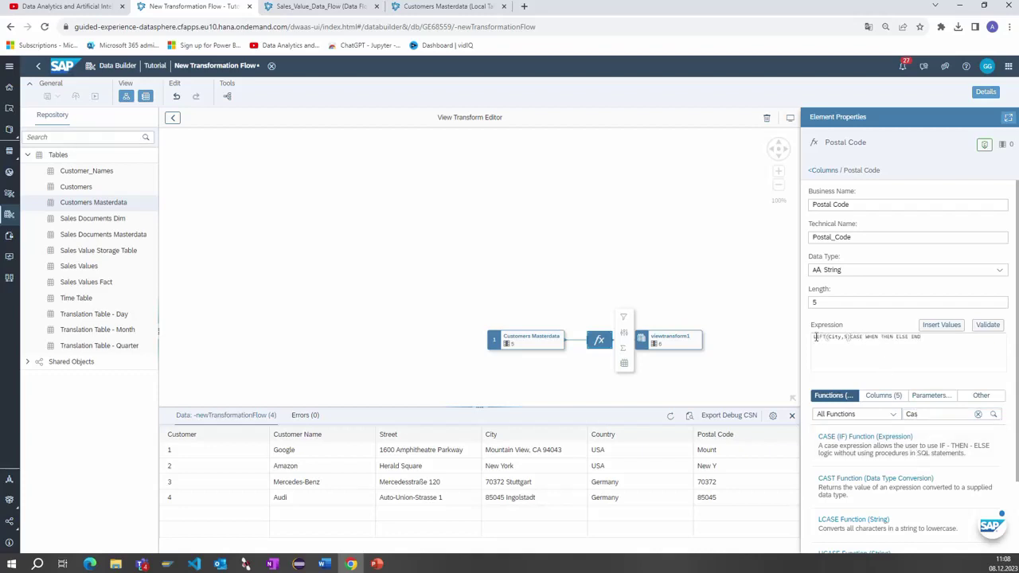
Move LEFT(City,5) into the CASE, giving CASE WHEN LEFT(City,5) THEN LEFT(City,5) ELSE '' END
left_click_drag(814, 337, 850, 337)
key("ctrl+c")
key("BackSpace")
key("ctrl+v")
key("ctrl+v")
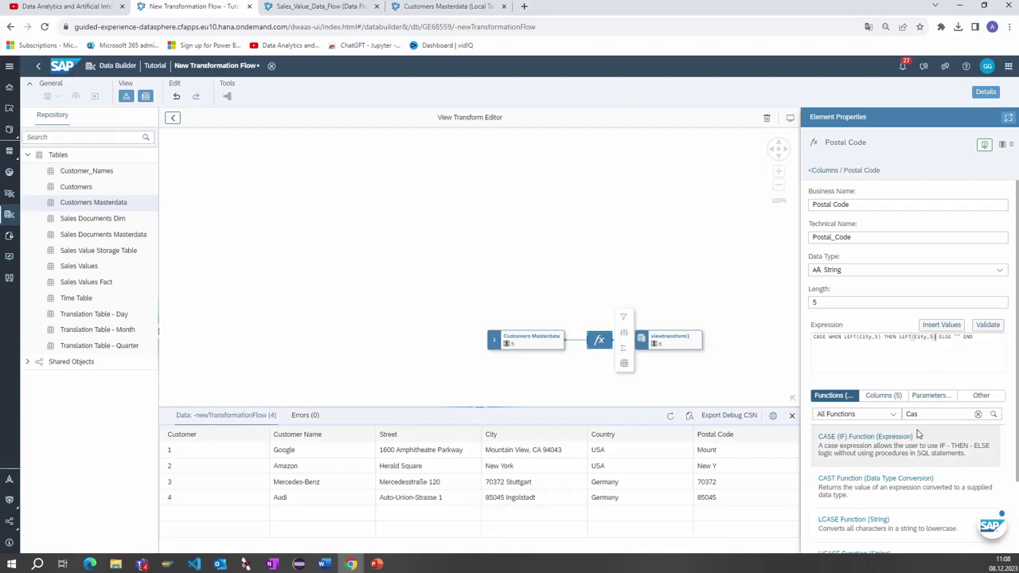
scroll(924, 433, "down", 2)
scroll(923, 432, "up", 2)
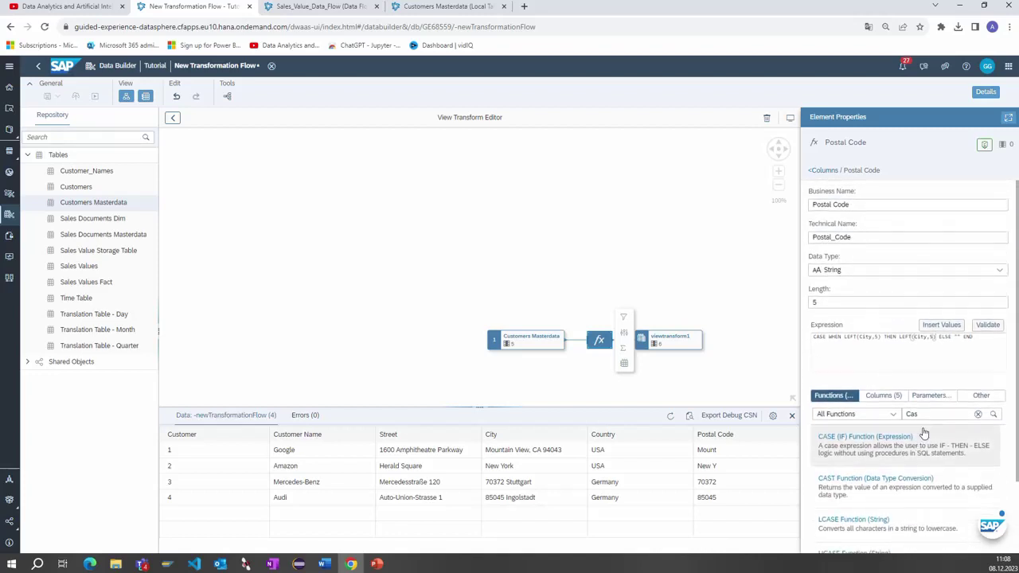
Search the function list for 'num', then clear the filter
left_click(977, 414)
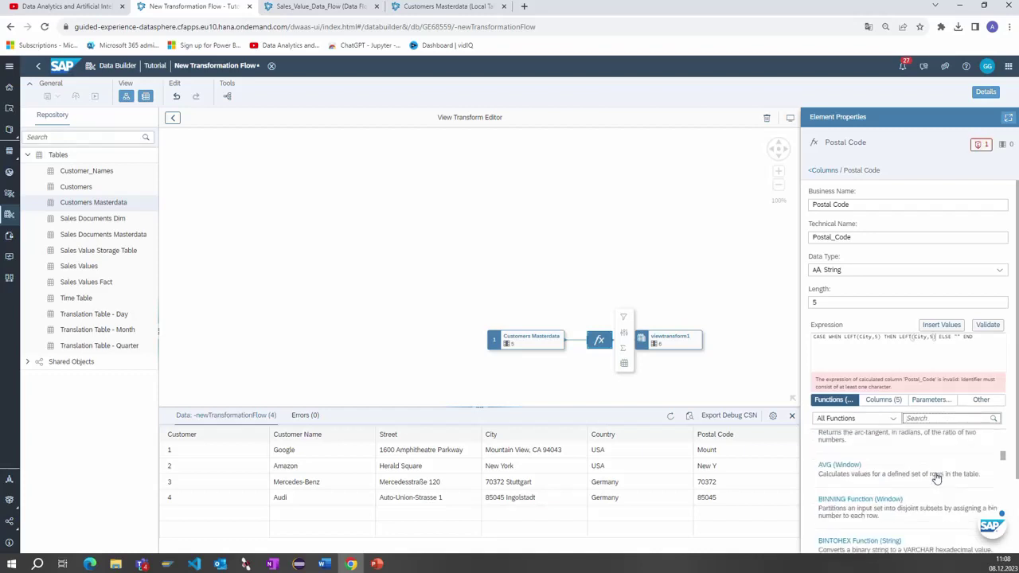
scroll(937, 480, "down", 3)
left_click(920, 418)
type("num")
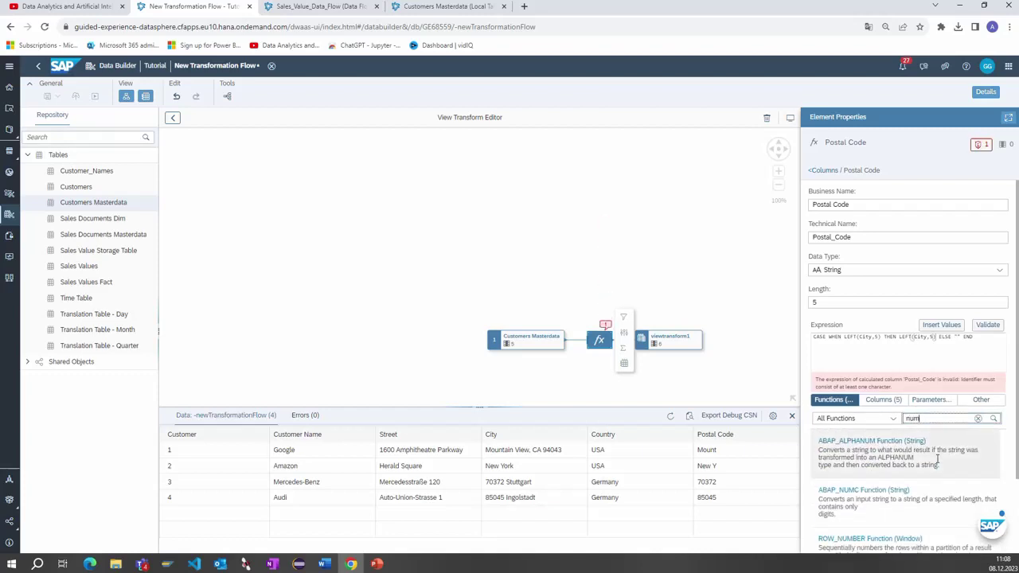
scroll(940, 494, "down", 2)
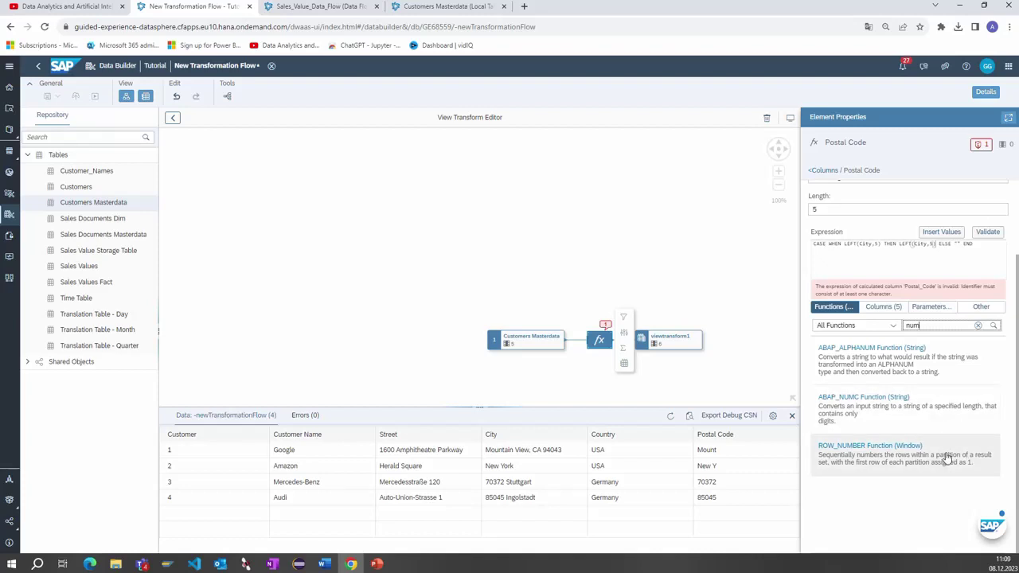
scroll(951, 422, "up", 1)
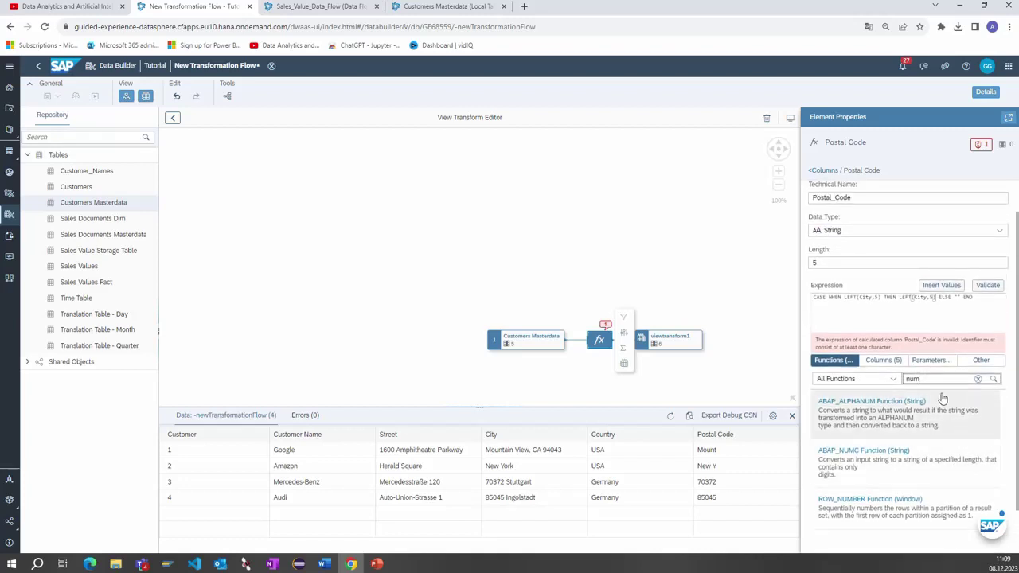
key("BackSpace")
key("BackSpace")
key("BackSpace")
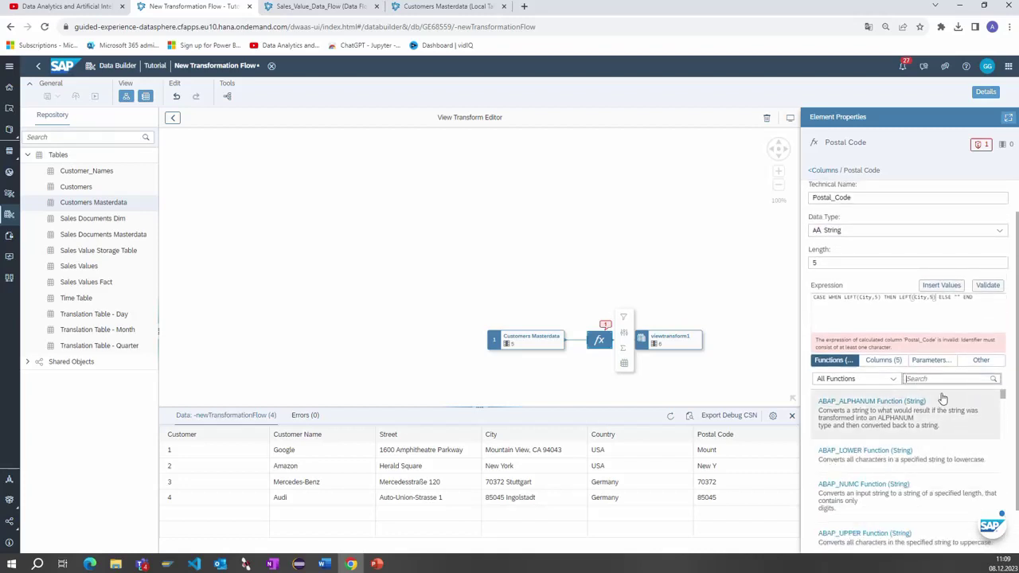
Make Postal Code return LEFT(City,5) only when Customer is '3' or '4', otherwise '-'
scroll(923, 446, "down", 5)
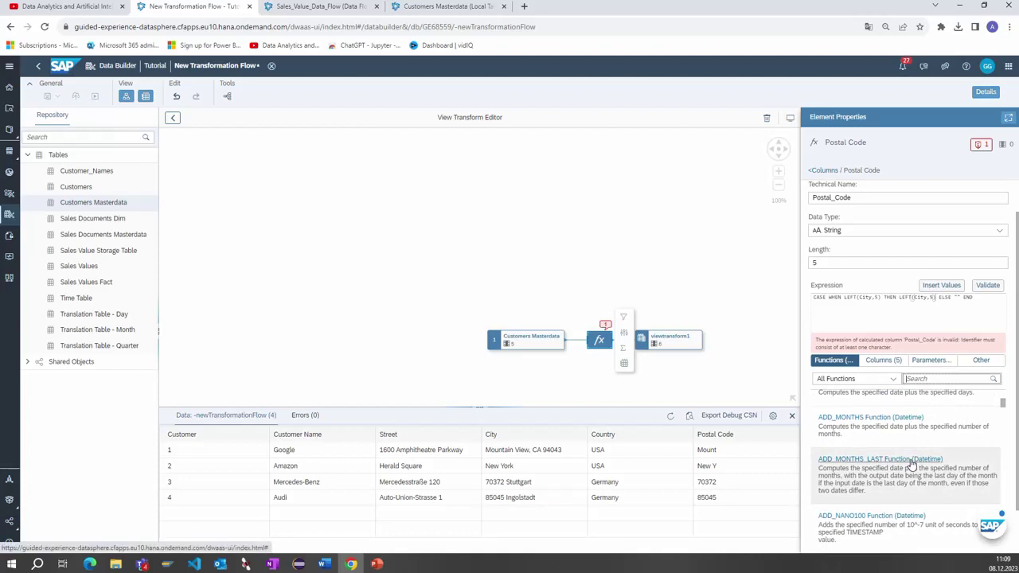
scroll(912, 464, "down", 5)
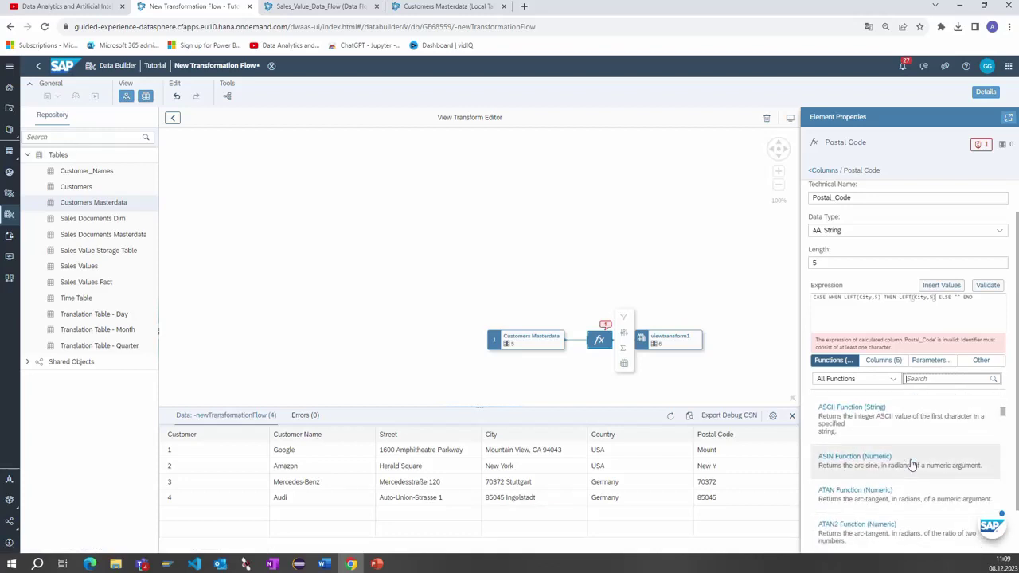
scroll(911, 464, "down", 8)
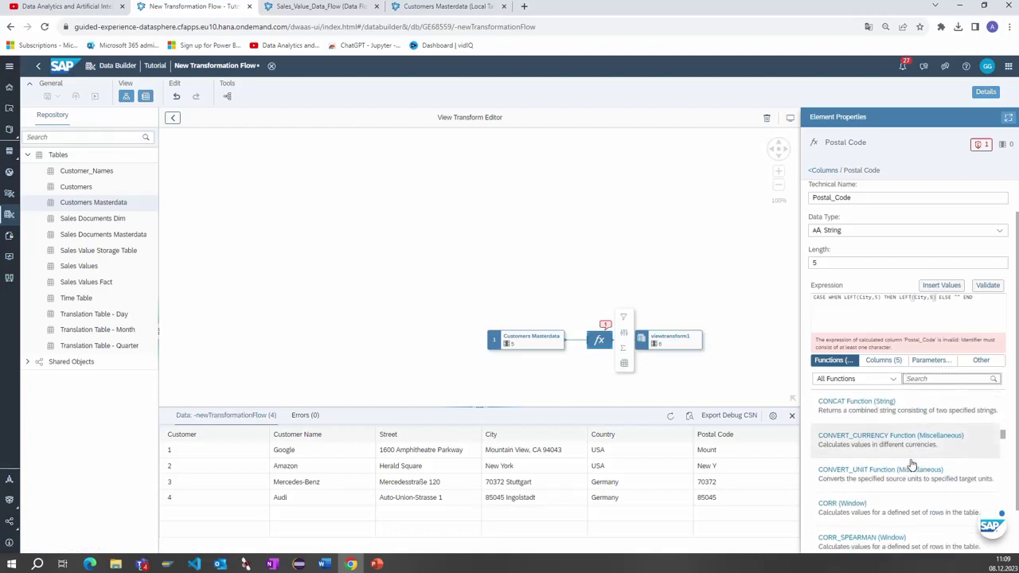
scroll(912, 464, "down", 8)
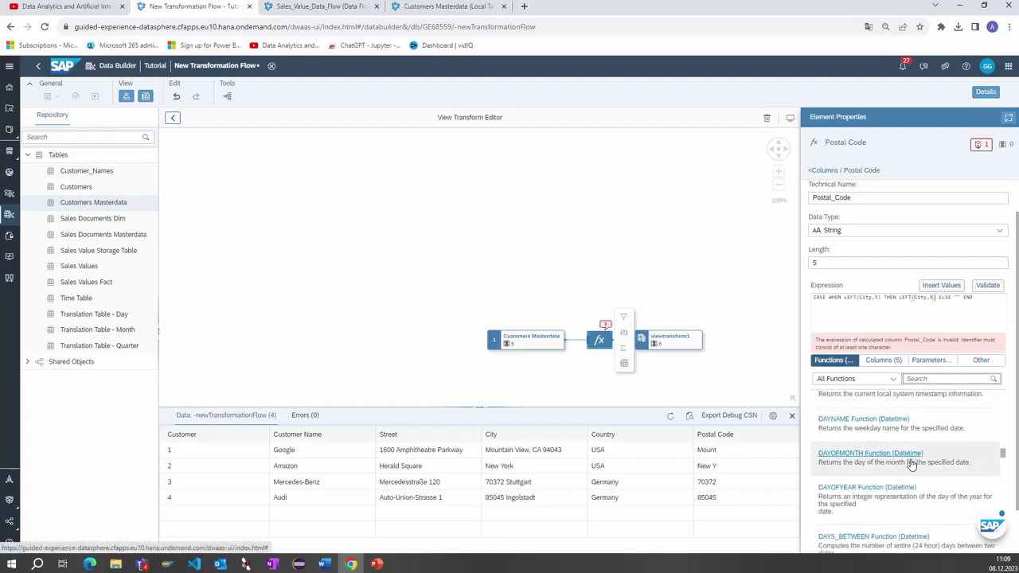
scroll(912, 464, "down", 5)
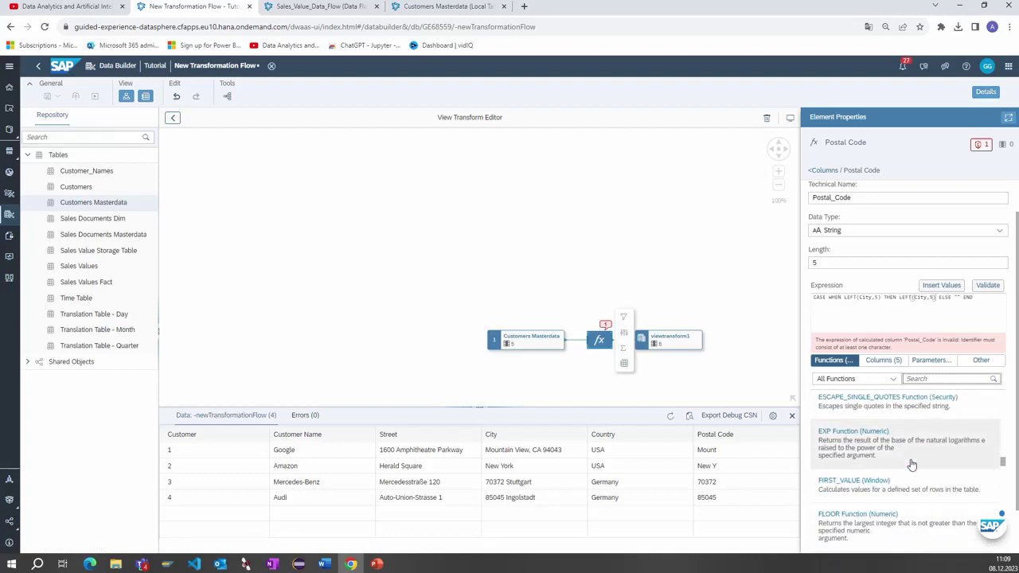
scroll(911, 464, "down", 8)
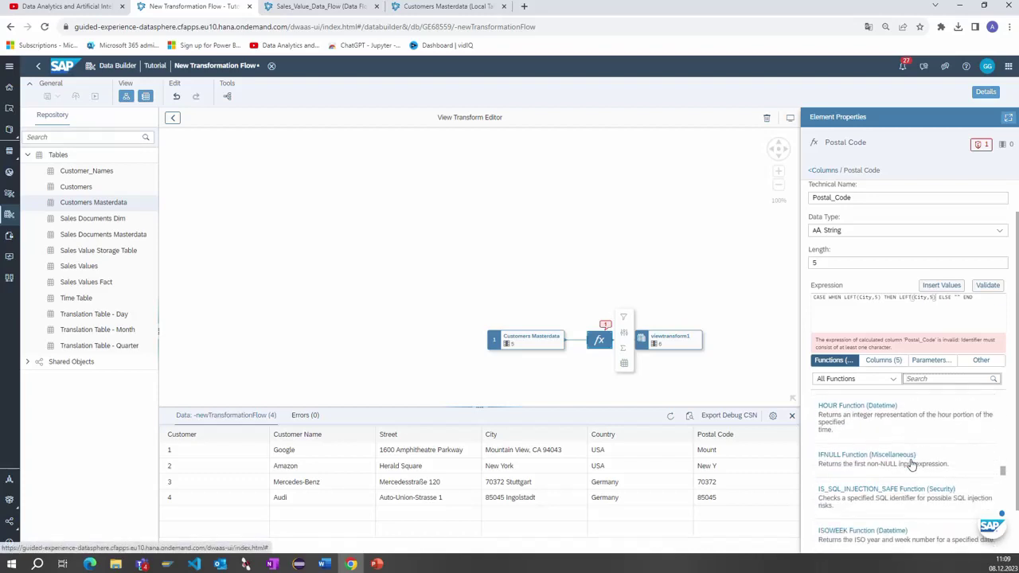
scroll(959, 449, "down", 2)
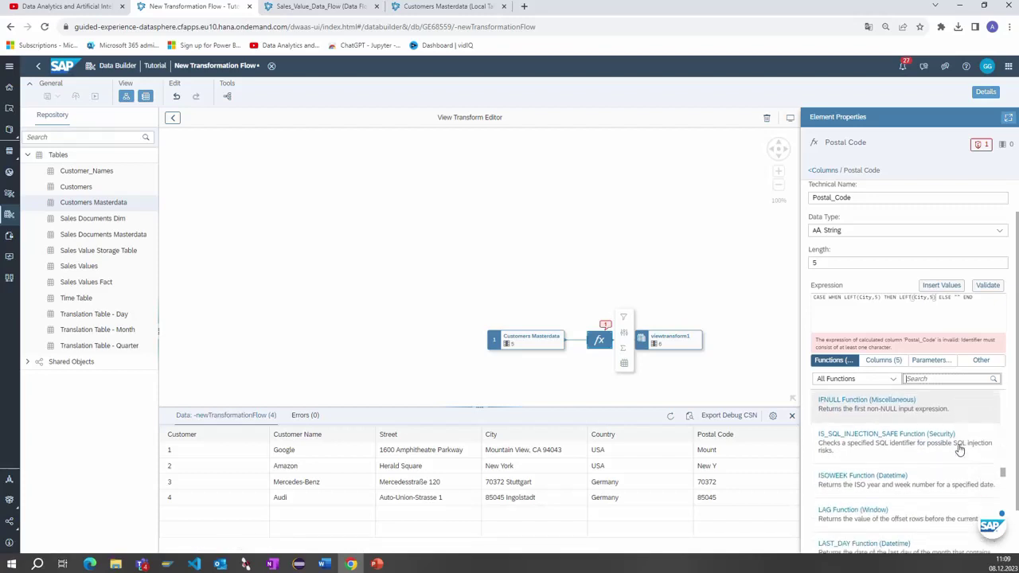
scroll(959, 450, "down", 5)
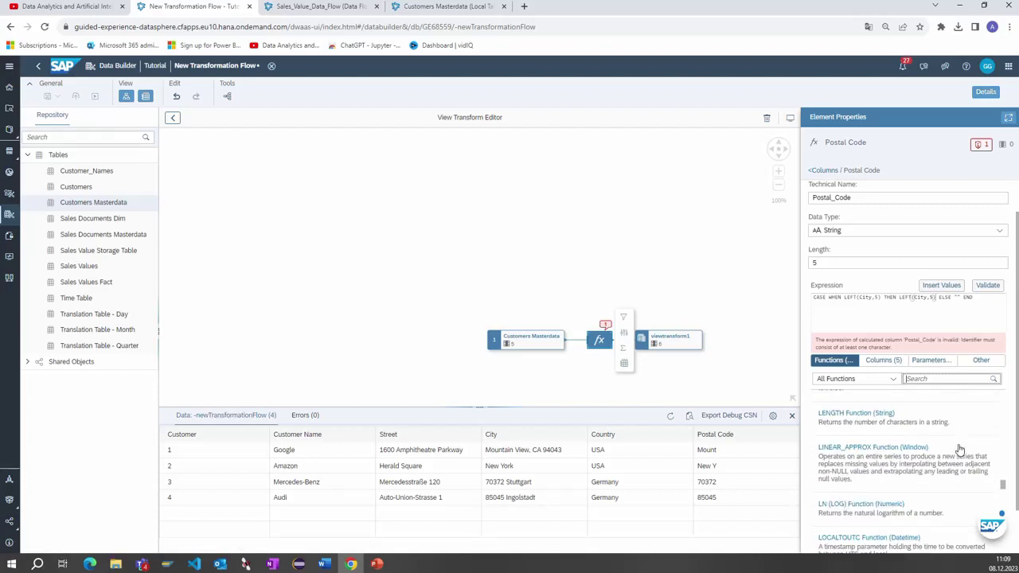
scroll(959, 450, "down", 4)
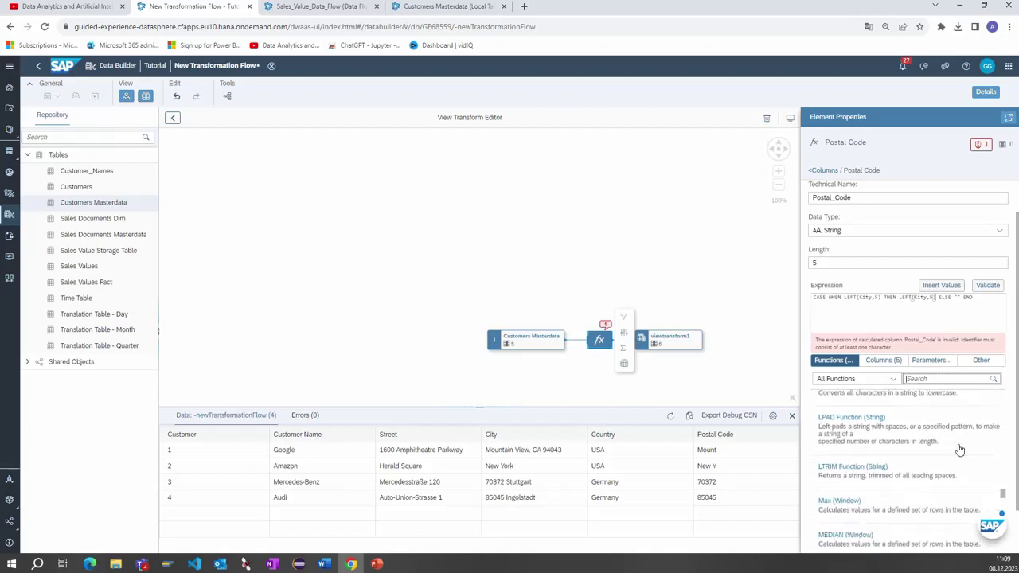
scroll(959, 450, "down", 4)
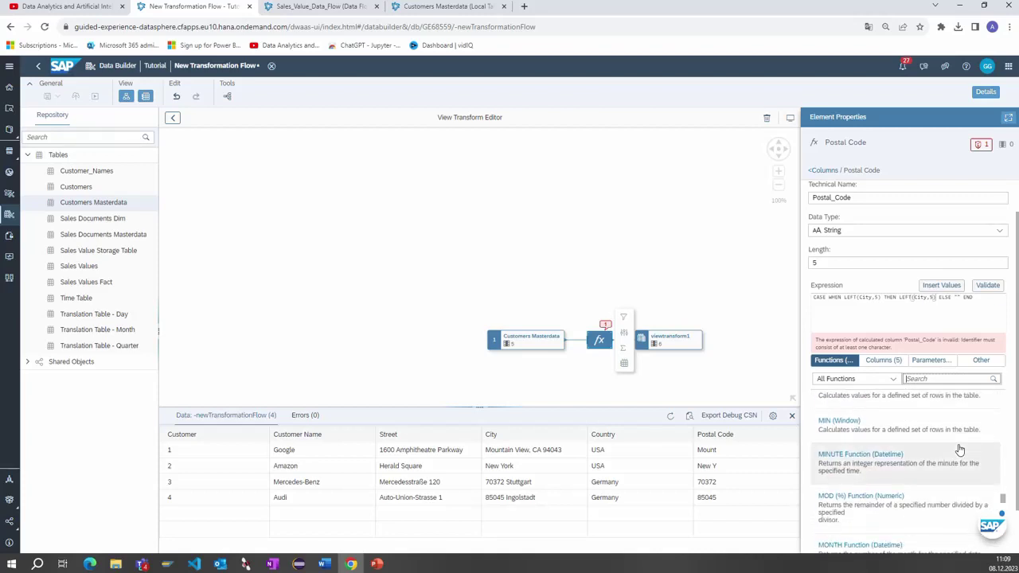
left_click(932, 297)
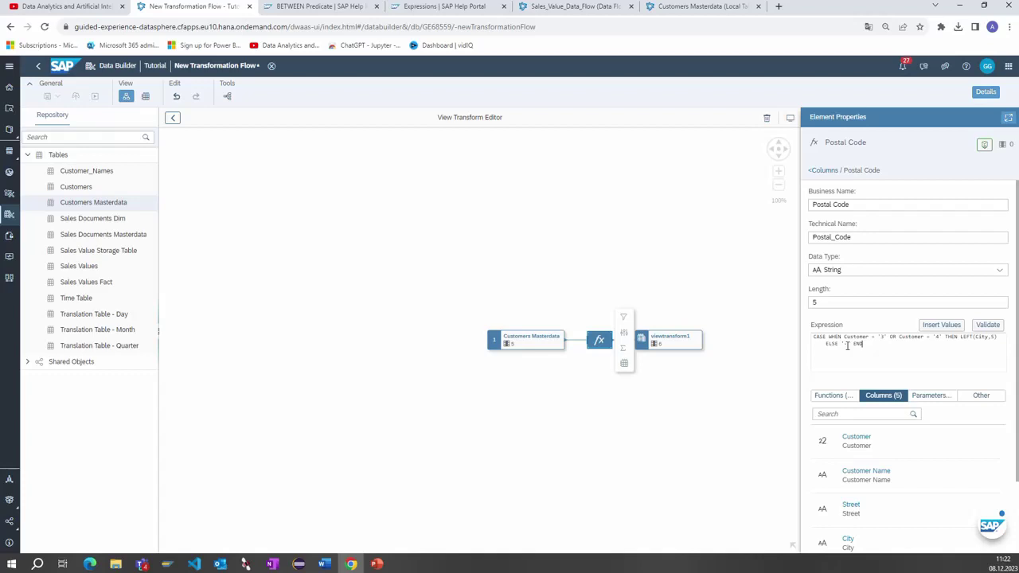
Preview viewtransform1 showing '-' postal codes for customers 1–2, then apply and exit the view transform
left_click(690, 342)
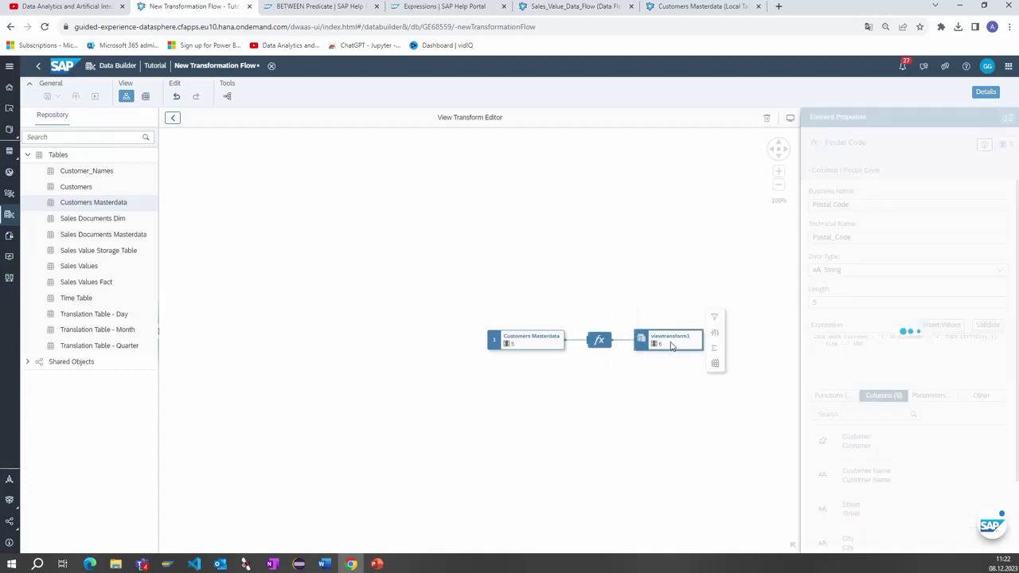
left_click(715, 365)
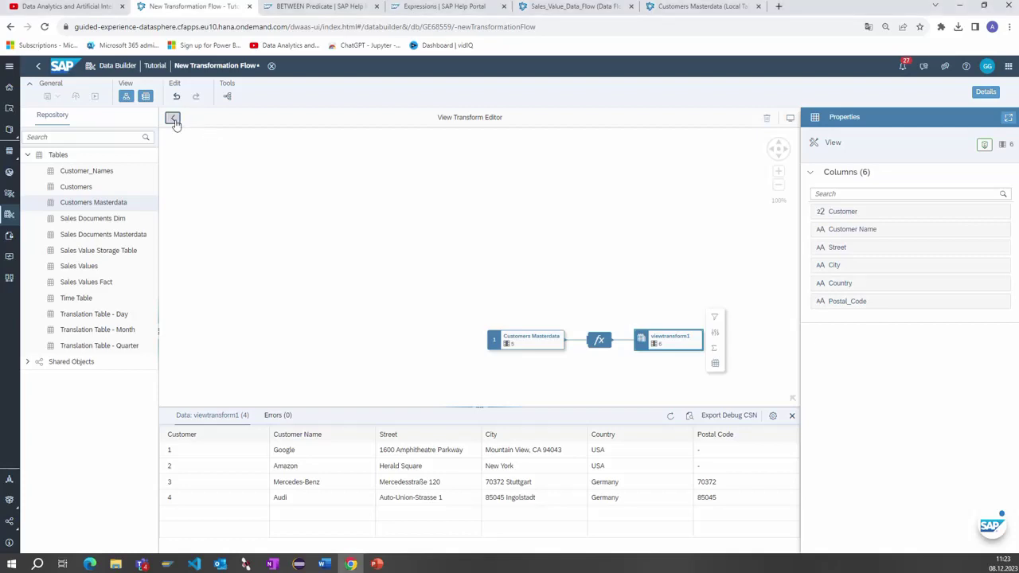
left_click(173, 120)
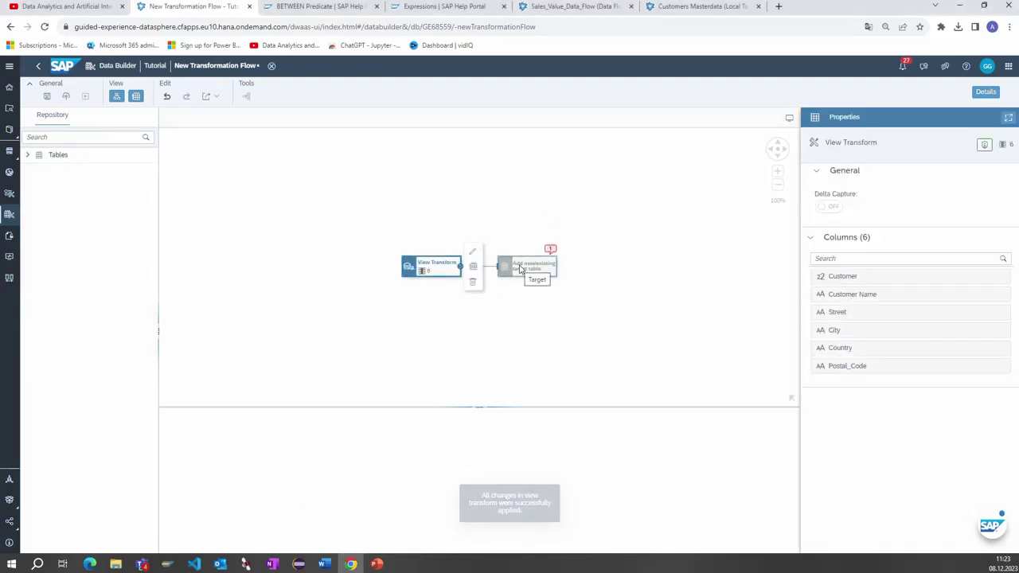
Create a new target table named 'Customer Postal Code Target' and deploy the transformation flow
left_click(521, 269)
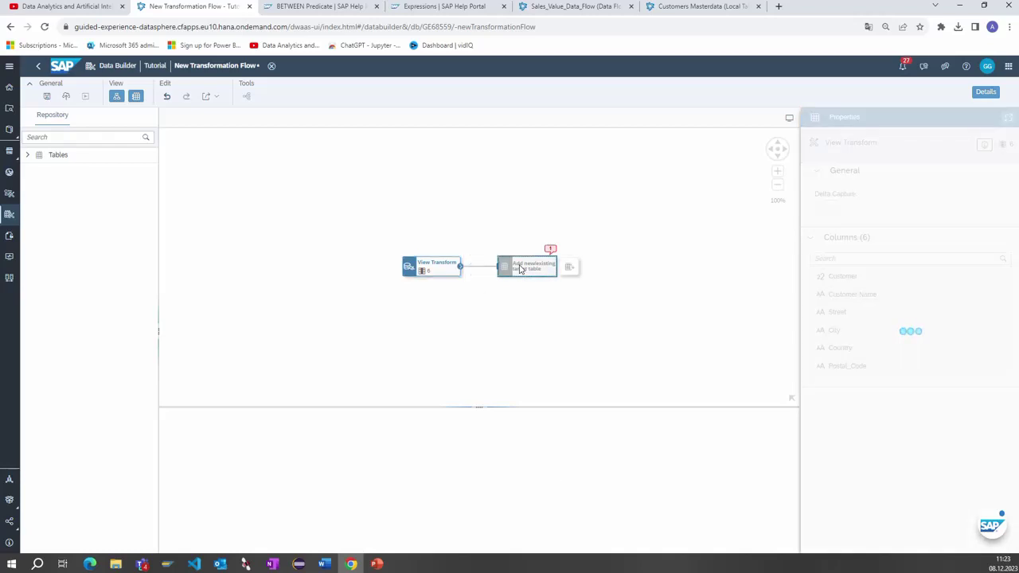
left_click(570, 270)
left_click(870, 205)
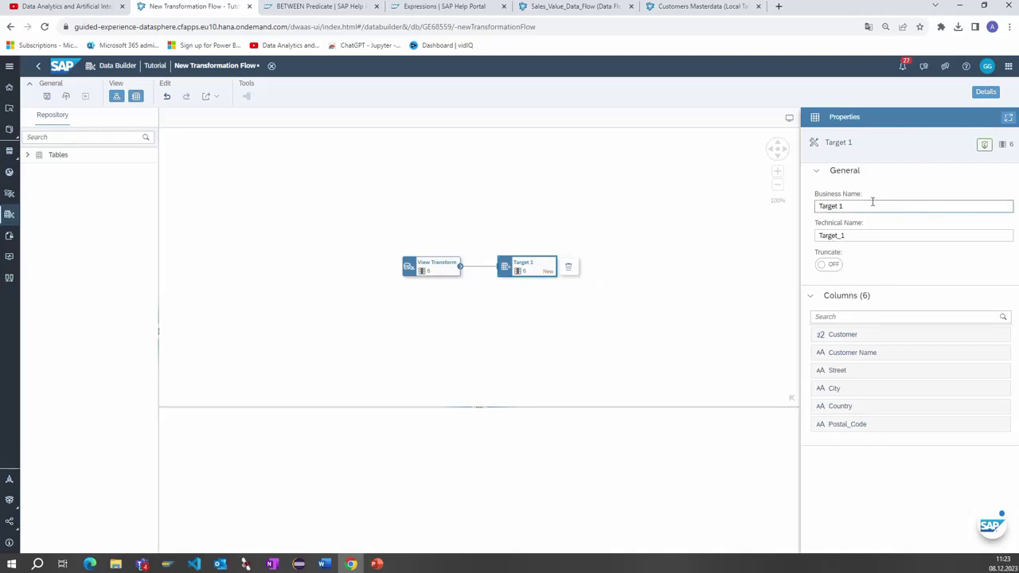
triple_click(864, 207)
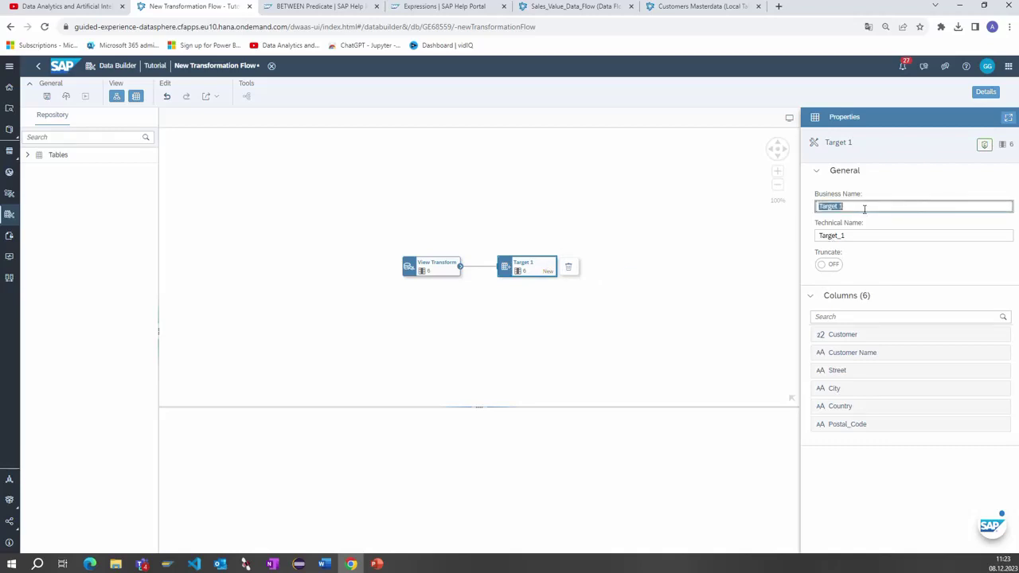
type("Target")
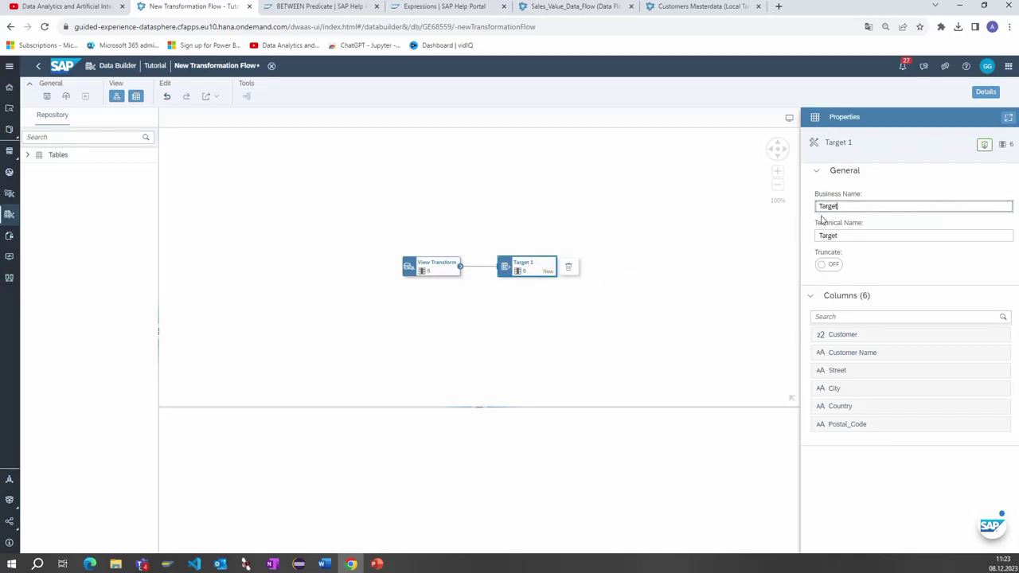
left_click(817, 206)
type("Customer ")
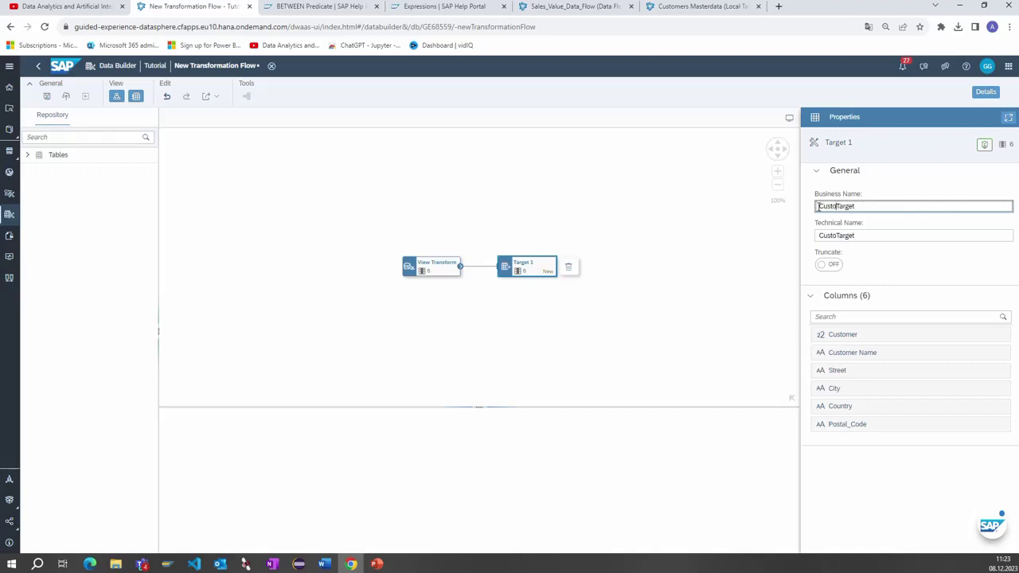
type("Postal Code")
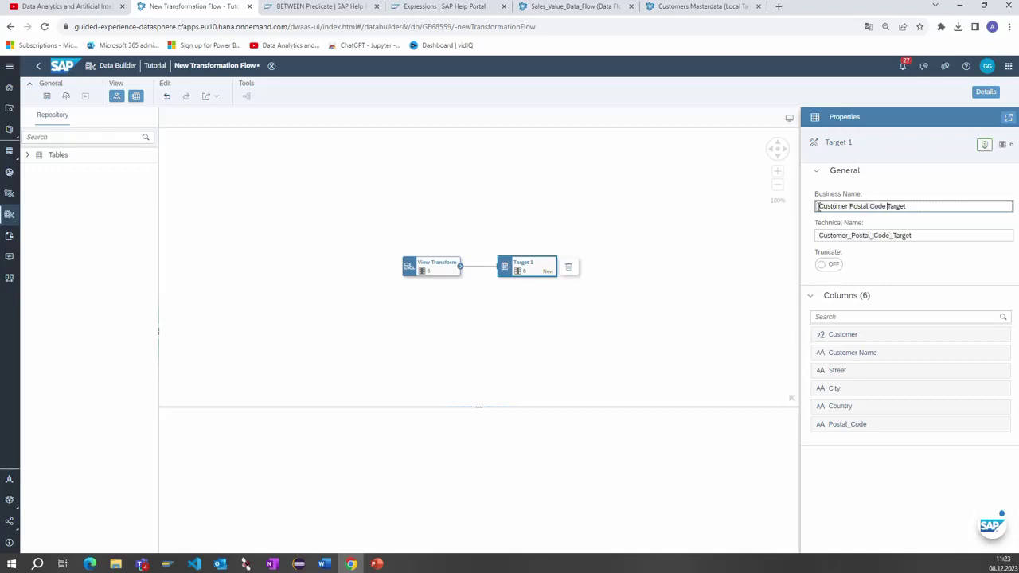
left_click(67, 97)
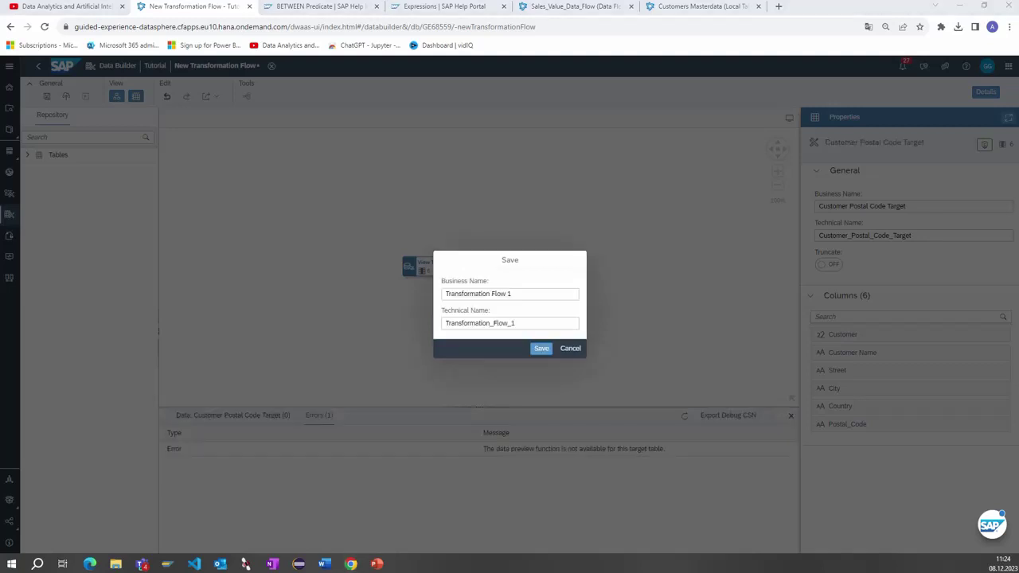
Enter the business name 'Customer Postal Code Transformation', fixing the 'Cusometr' typo
left_click(524, 294)
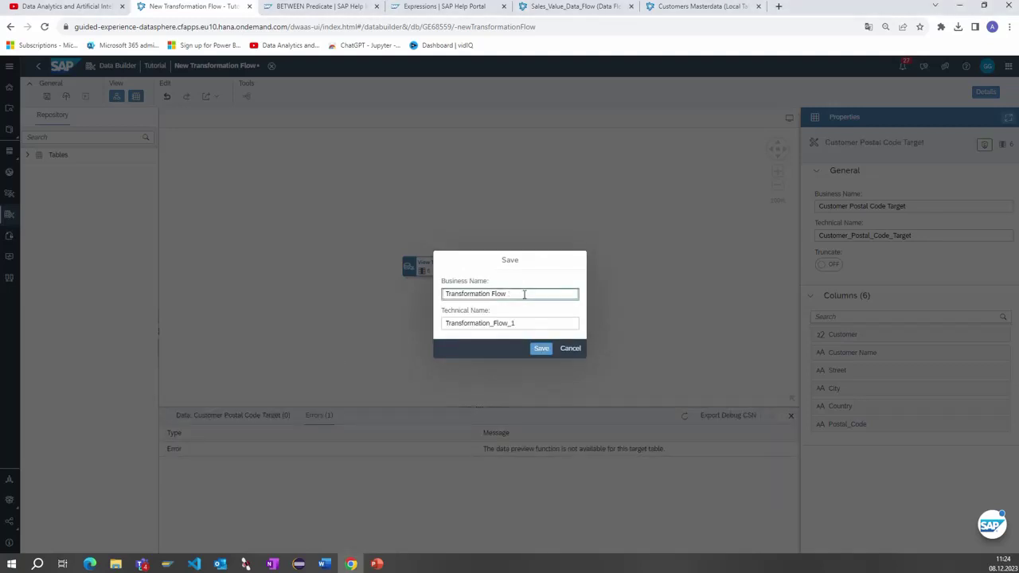
key("BackSpace")
key("BackSpace")
key("BackSpace")
key("BackSpace")
key("BackSpace")
key("BackSpace")
key("BackSpace")
key("BackSpace")
key("BackSpace")
key("BackSpace")
key("BackSpace")
key("BackSpace")
key("BackSpace")
key("BackSpace")
key("BackSpace")
key("BackSpace")
key("BackSpace")
key("BackSpace")
key("BackSpace")
type("Cusometr Postal Code Transformation")
left_click(497, 325)
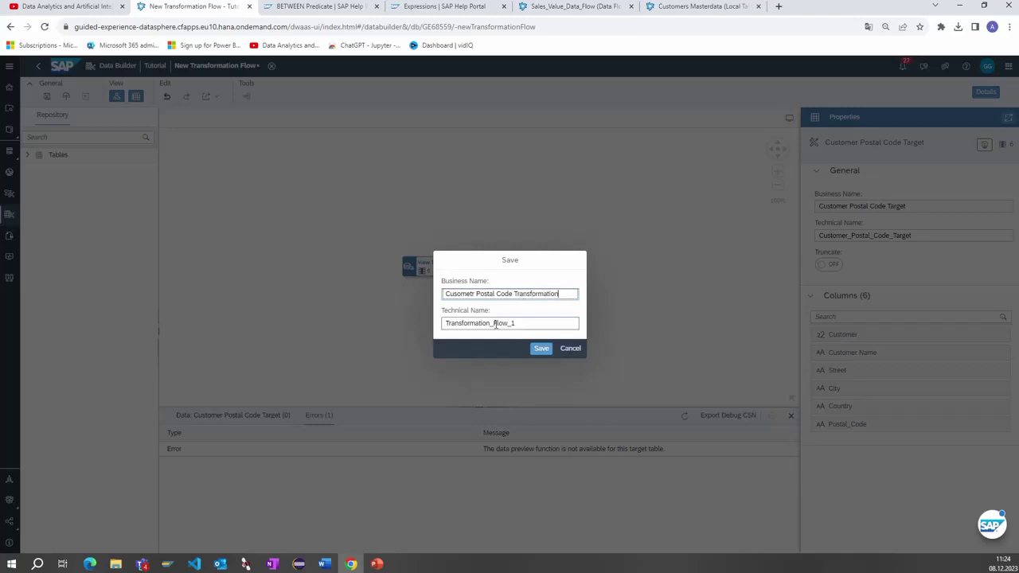
left_click_drag(445, 294, 568, 295)
left_click(475, 294)
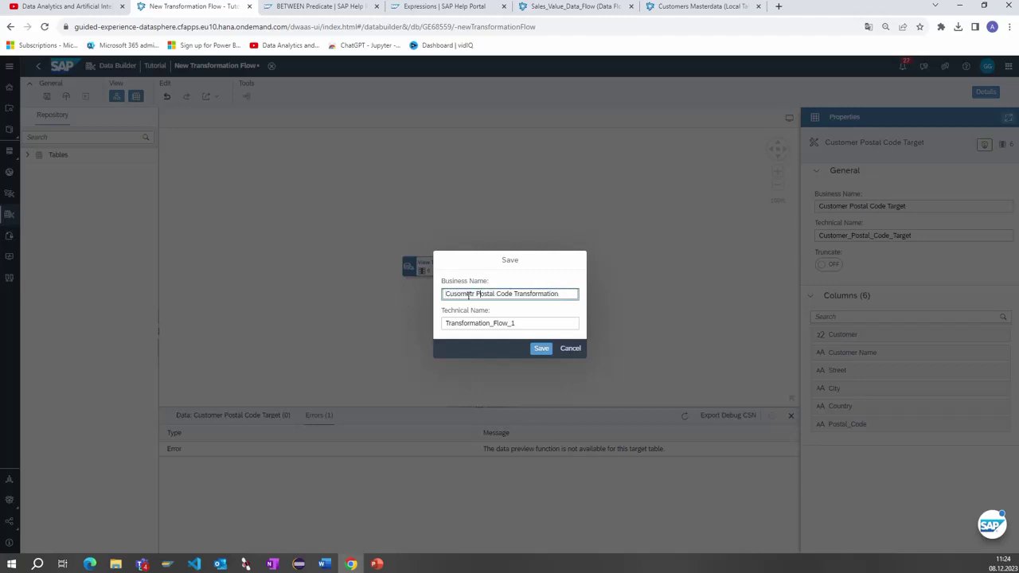
key("BackSpace")
key("BackSpace")
type("r")
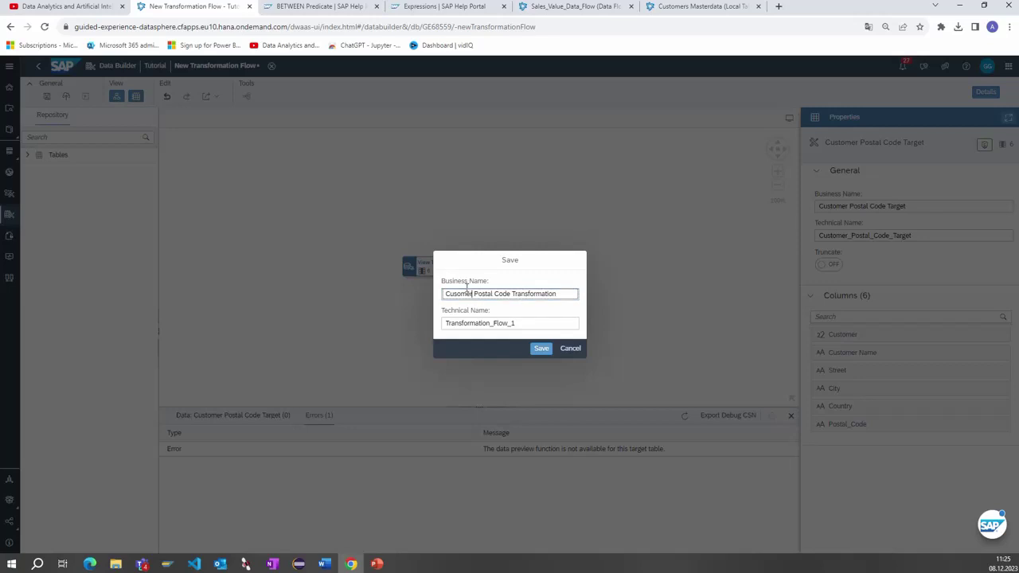
left_click(459, 295)
type("t")
key("ctrl+a")
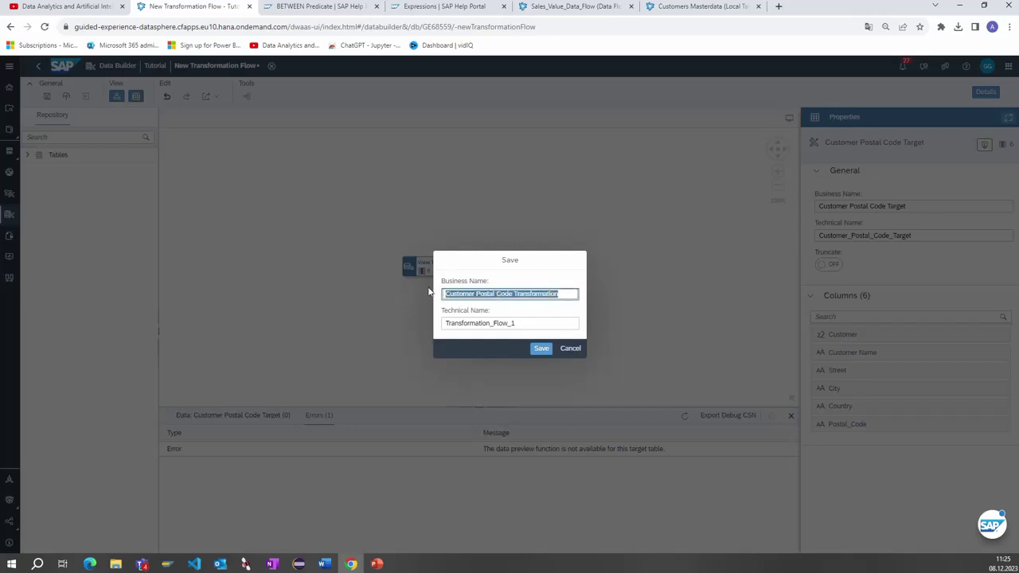
Set the technical name to Customer_Postal_Code_Transformation and save the flow
left_click(500, 322)
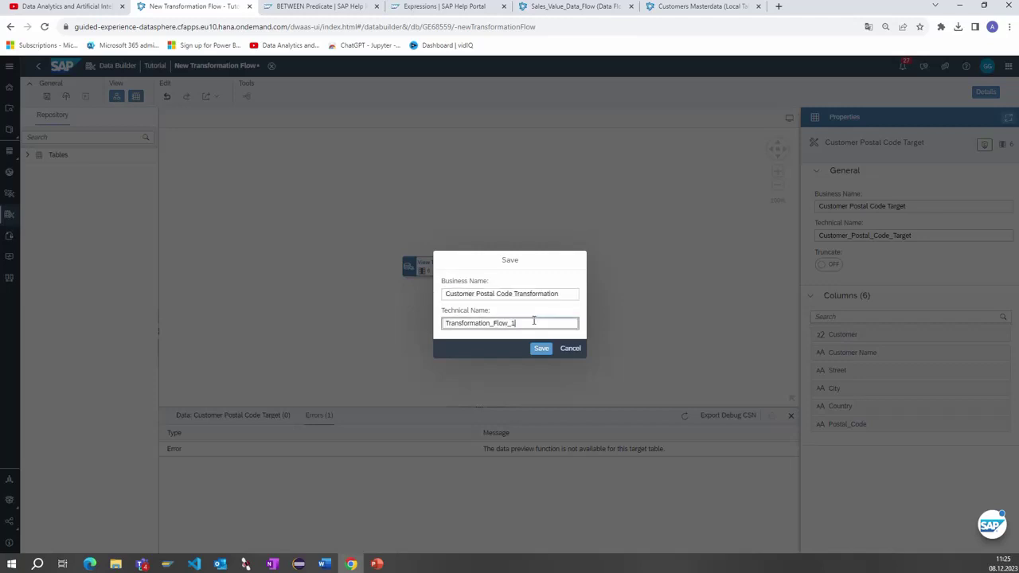
key("ctrl+a")
type("Customer Postal Code Transformation")
left_click(477, 324)
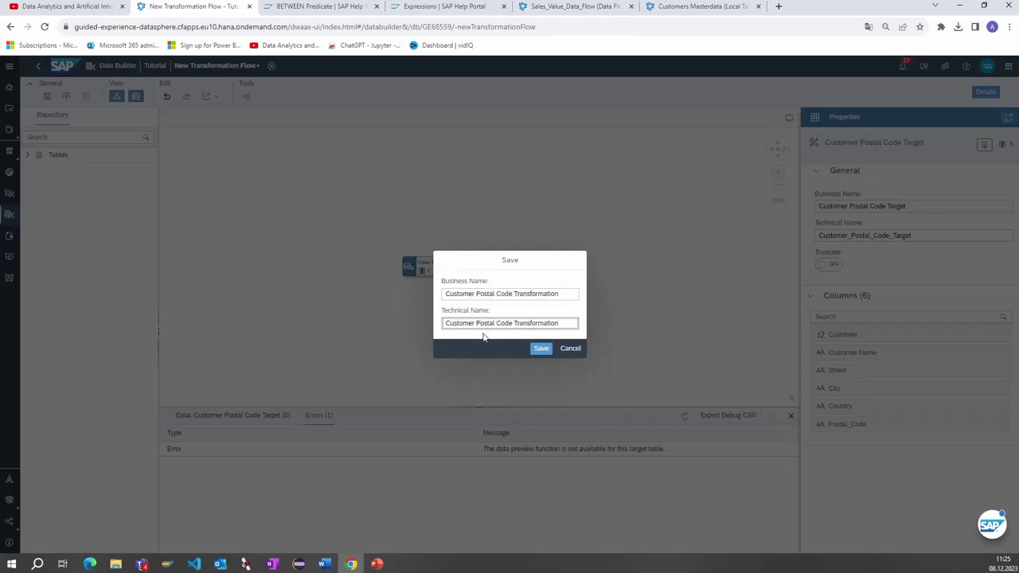
key("BackSpace")
type("_")
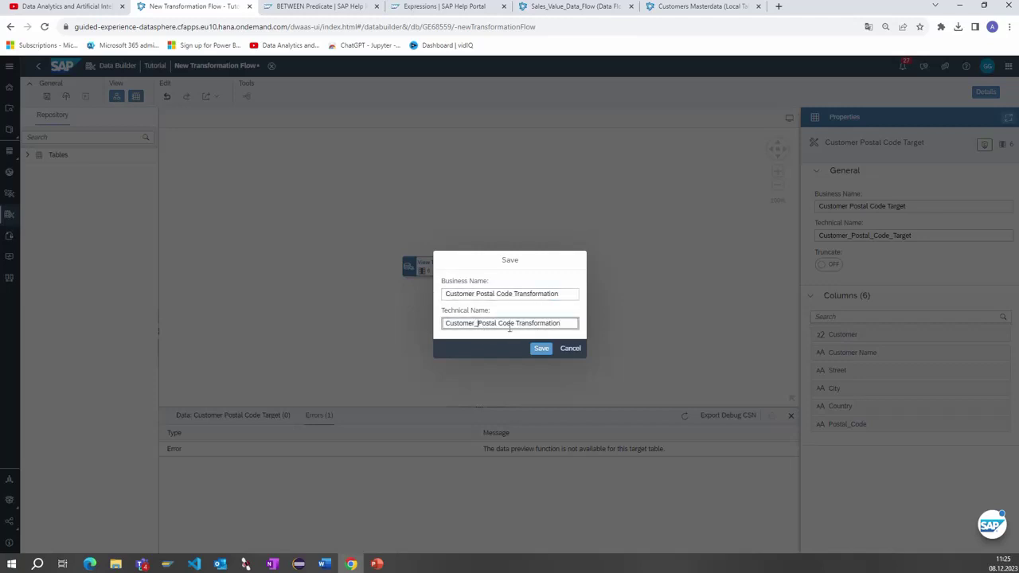
left_click(498, 324)
key("BackSpace")
type("_")
left_click(516, 322)
key("BackSpace")
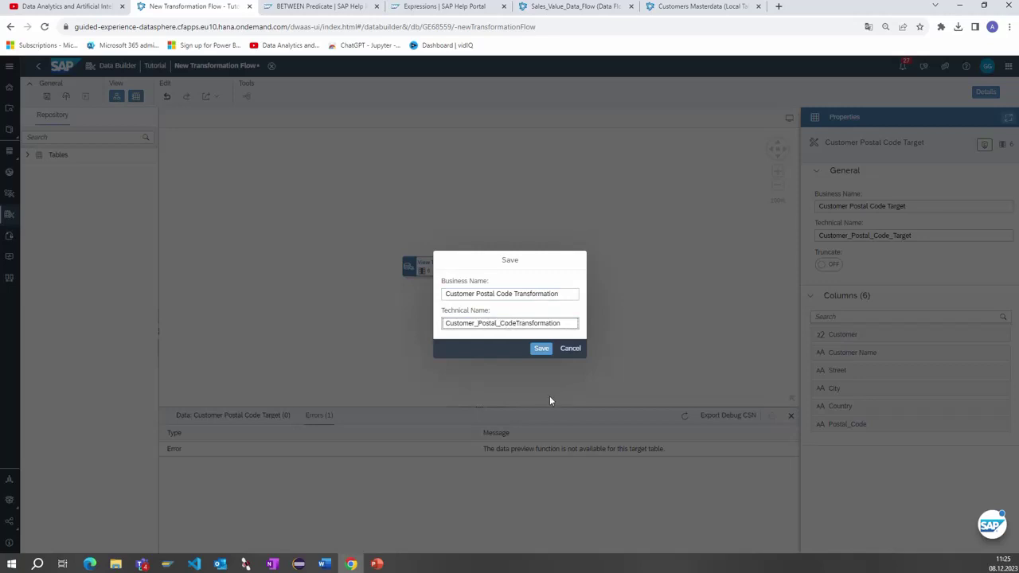
type("_")
left_click(540, 347)
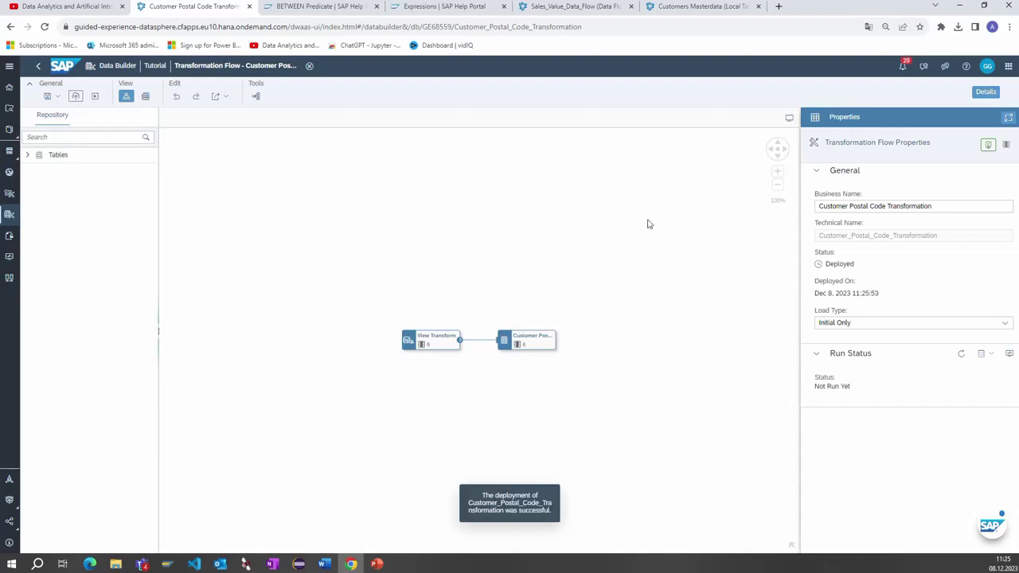
Turn on data preview and show the Customer Postal Code Target table's six columns
left_click(146, 96)
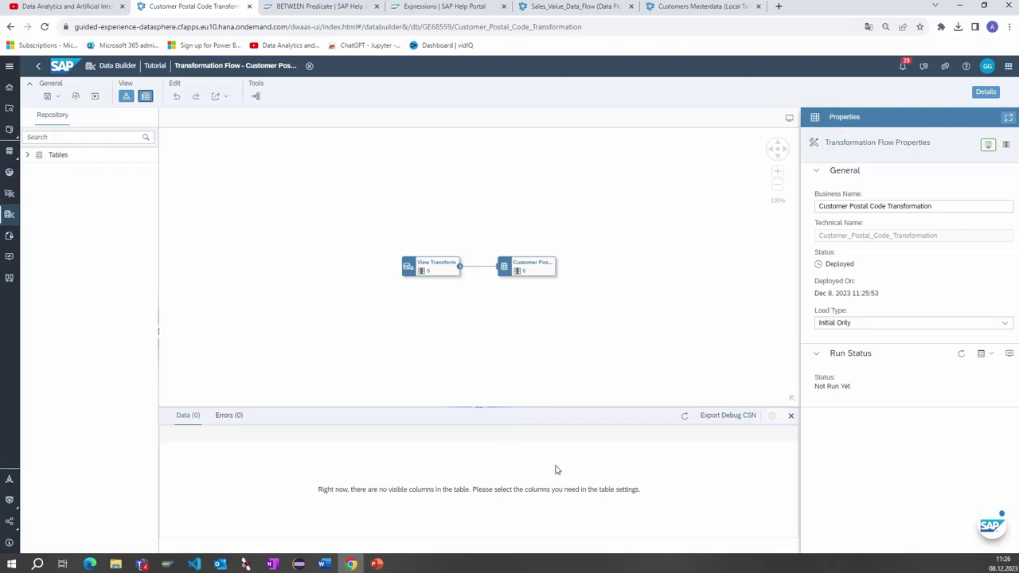
left_click(526, 267)
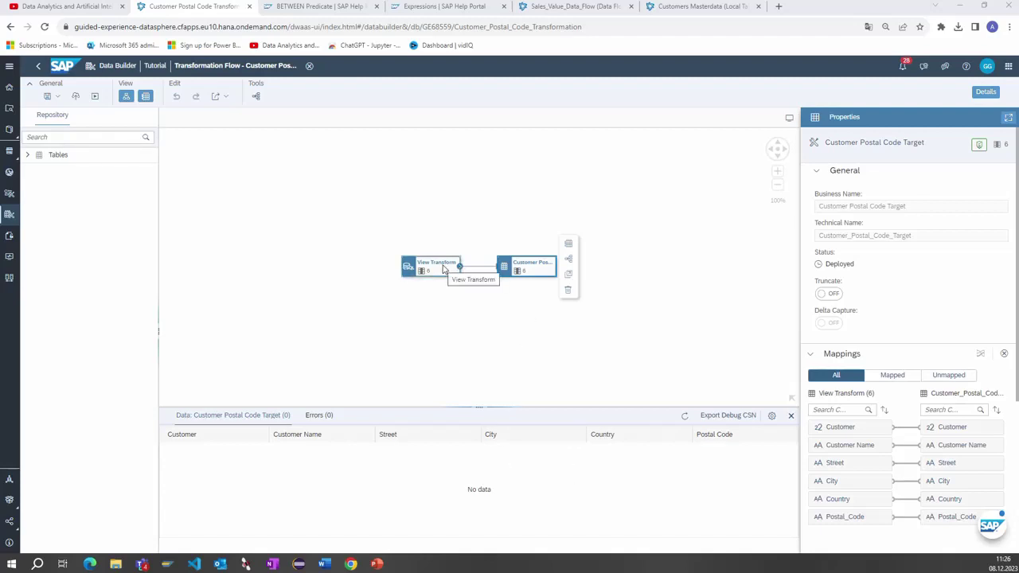
Run the flow and refresh its status, check the four loaded target rows, then close the editor
left_click(94, 96)
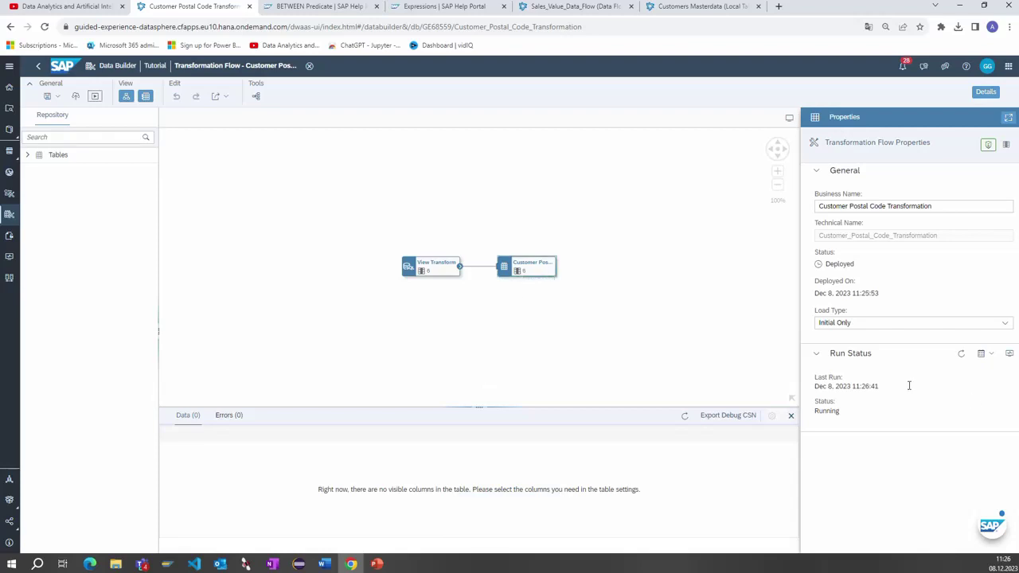
left_click(961, 353)
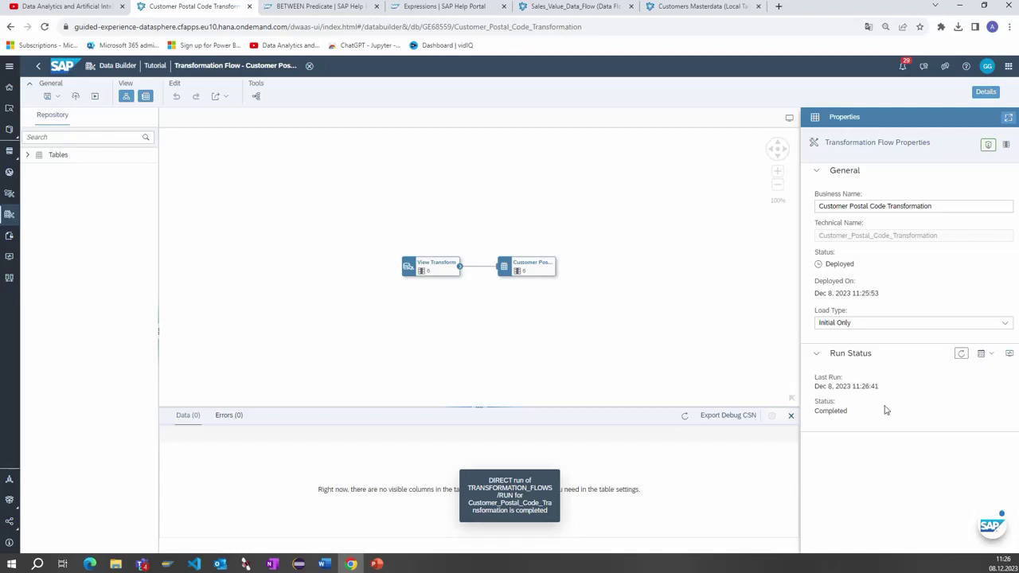
left_click(529, 273)
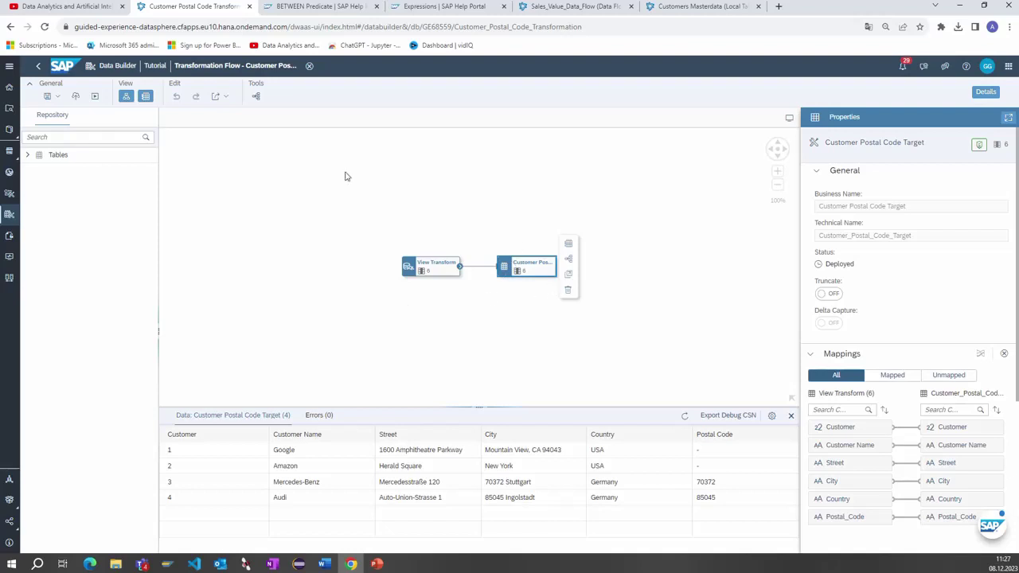
left_click(308, 66)
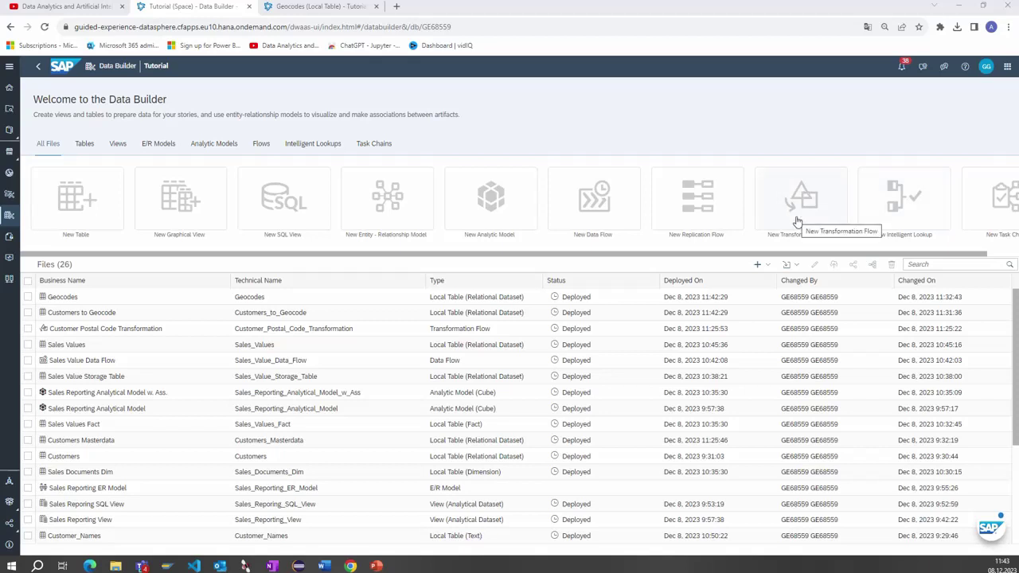
Create a new Intelligent Lookup and set the Customers to Geocode table as its input
left_click(890, 209)
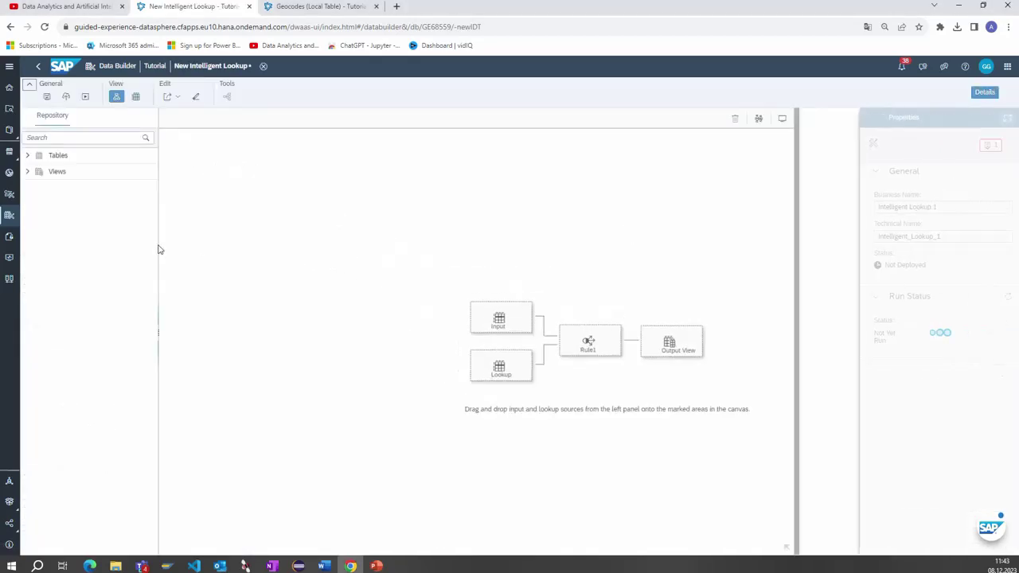
left_click(27, 155)
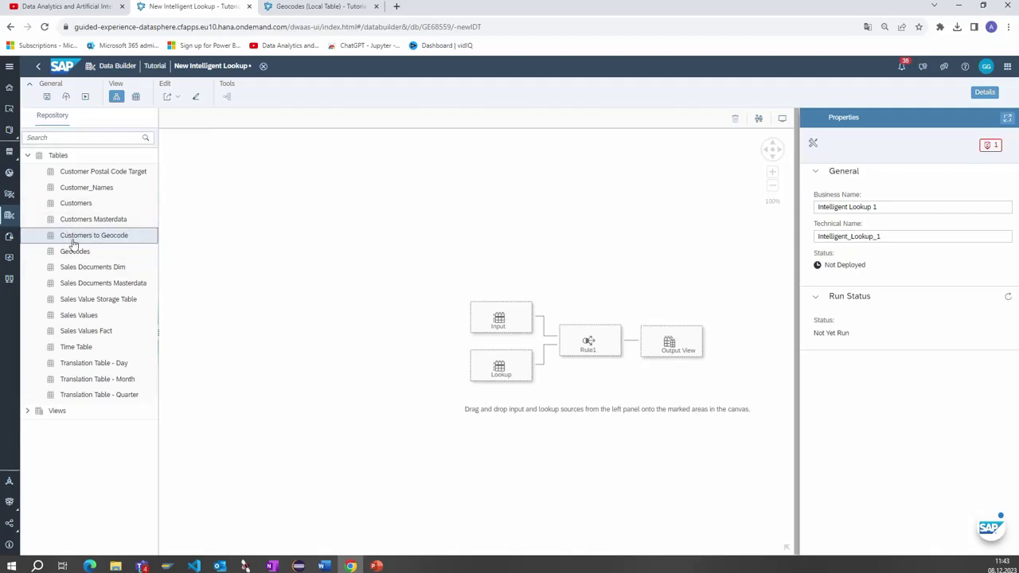
left_click_drag(73, 244, 501, 327)
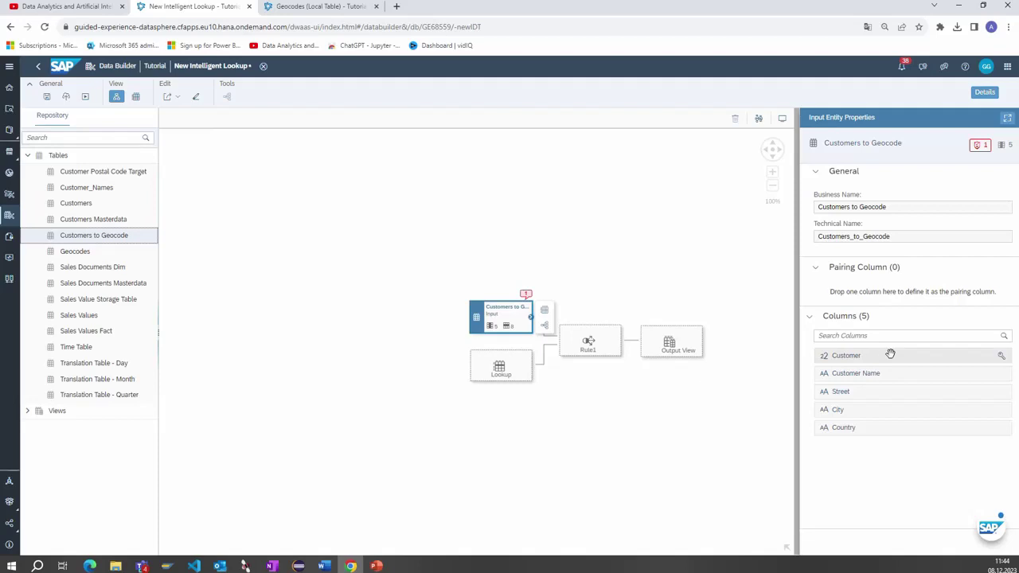
Add Geocodes as the lookup table and make Customer the input's pairing column
left_click(73, 251)
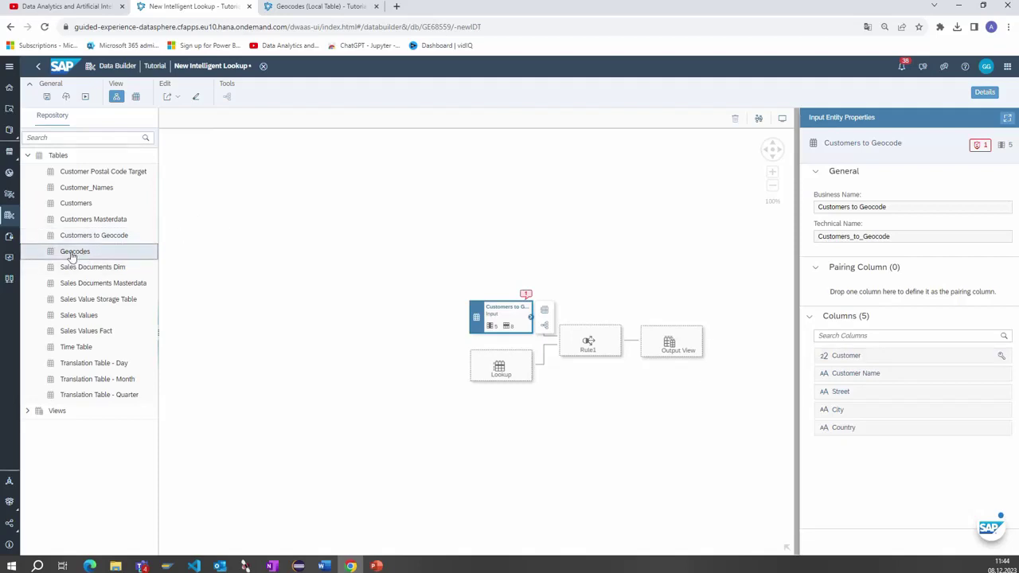
left_click_drag(72, 255, 497, 370)
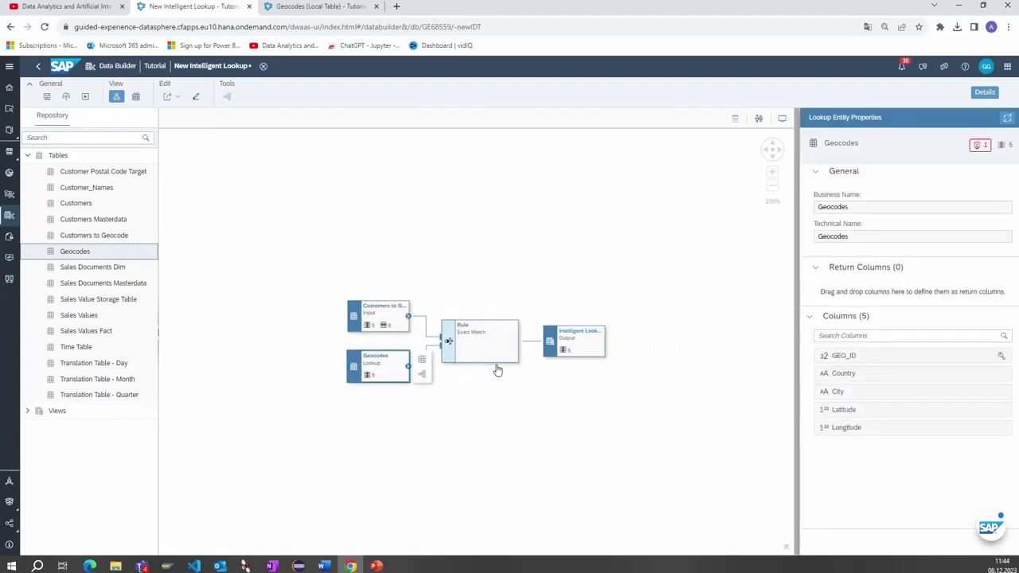
left_click(373, 324)
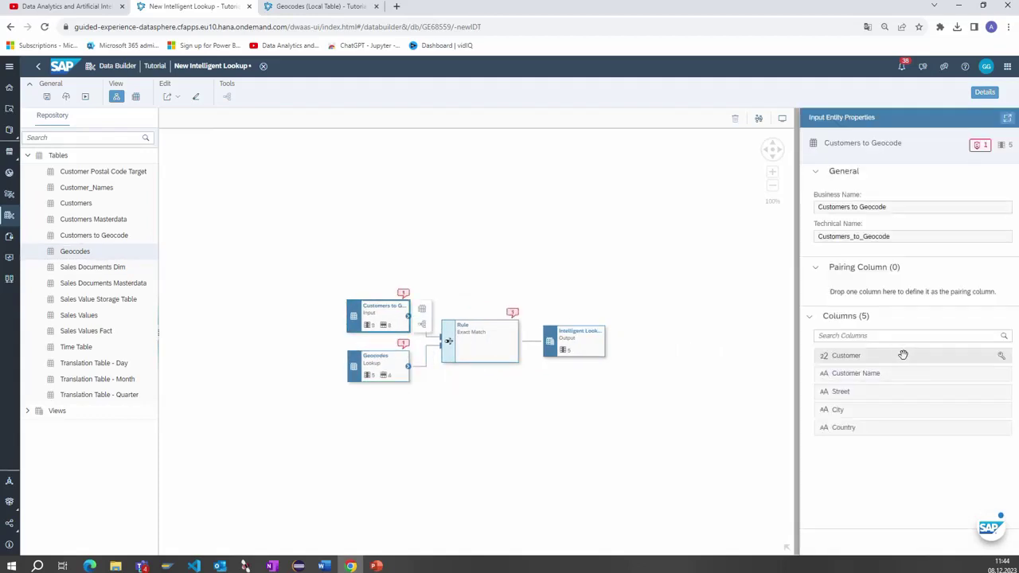
left_click(907, 409)
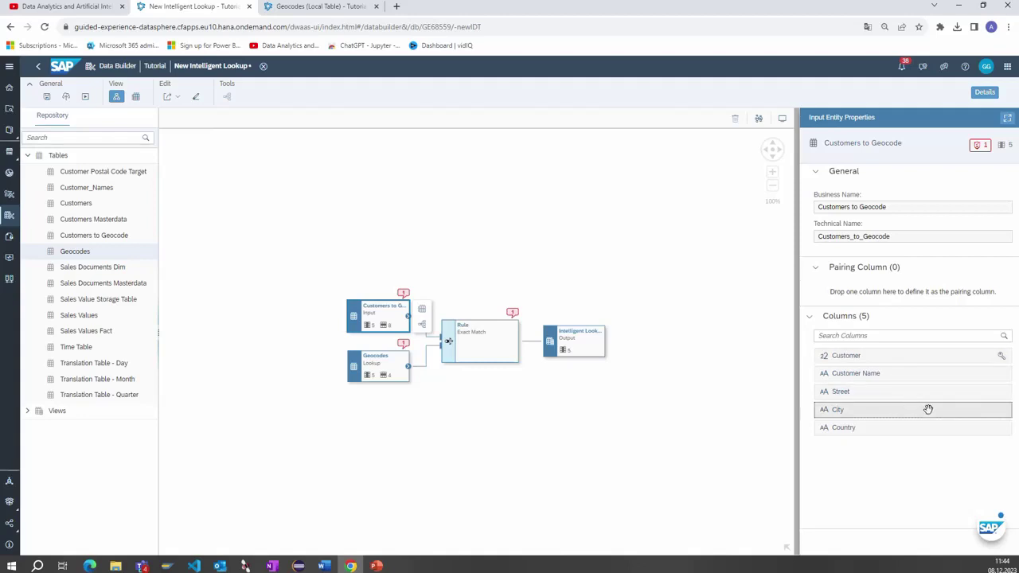
left_click_drag(928, 409, 918, 294)
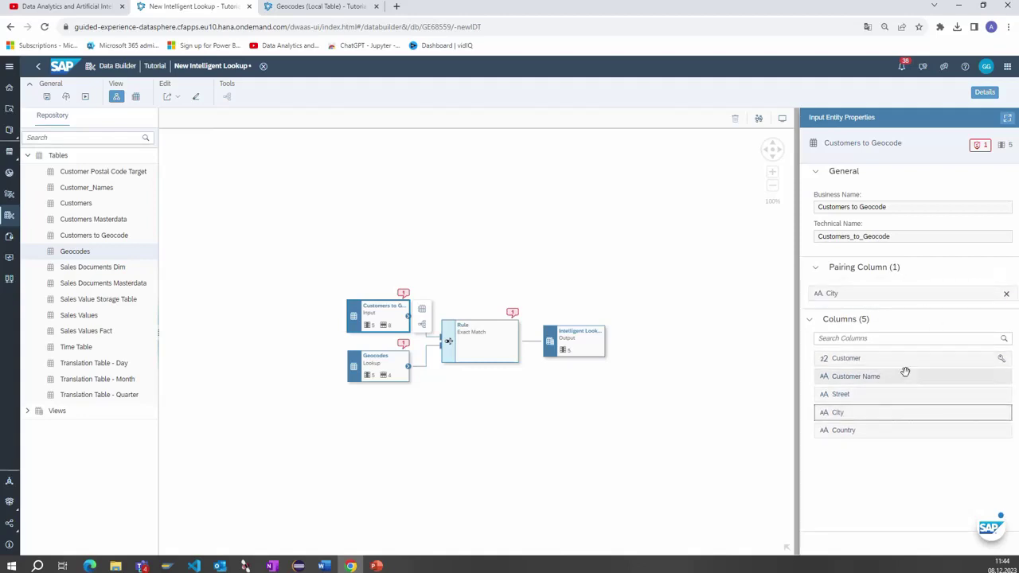
left_click(900, 430)
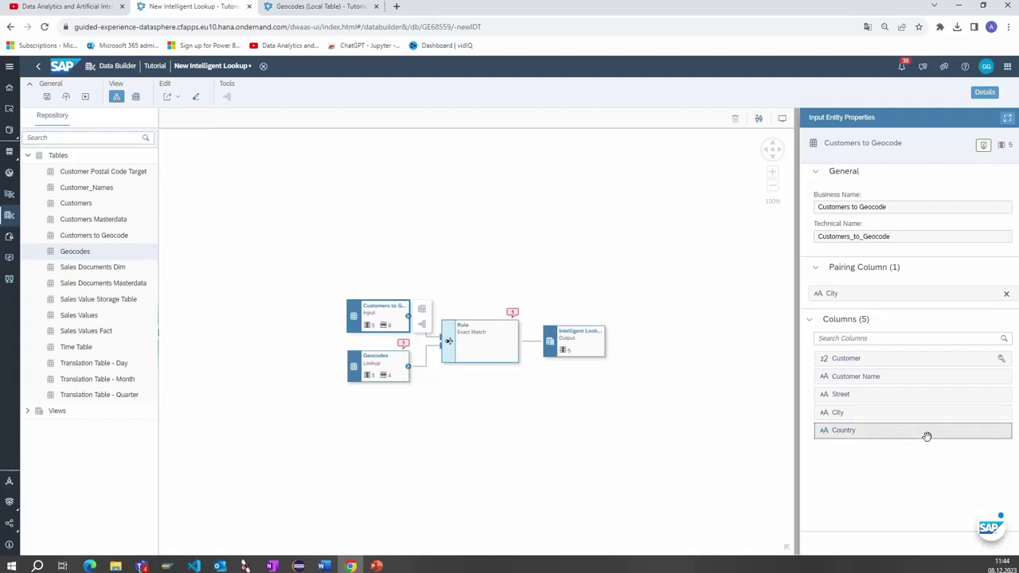
left_click_drag(926, 433, 905, 289)
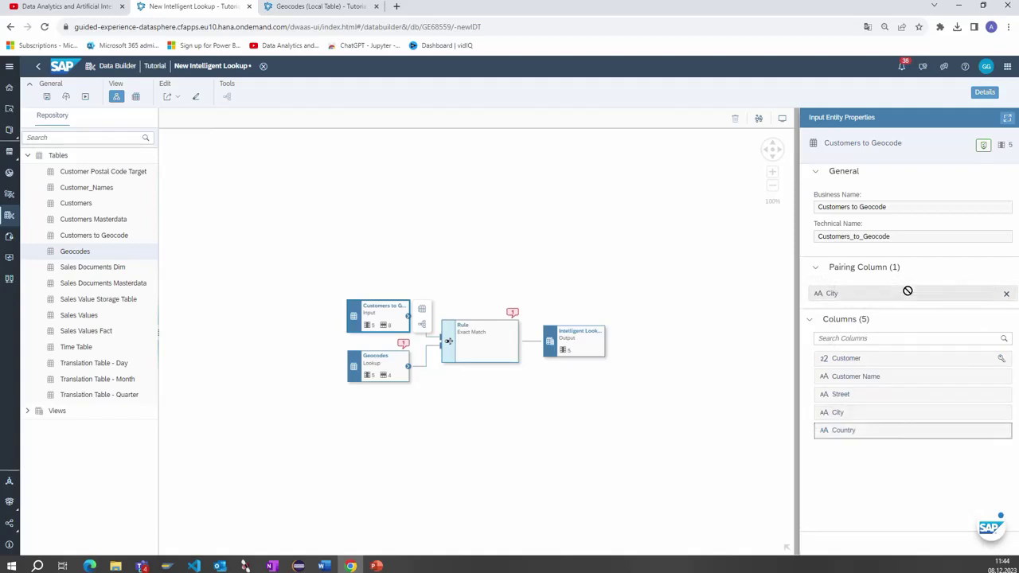
left_click(898, 362)
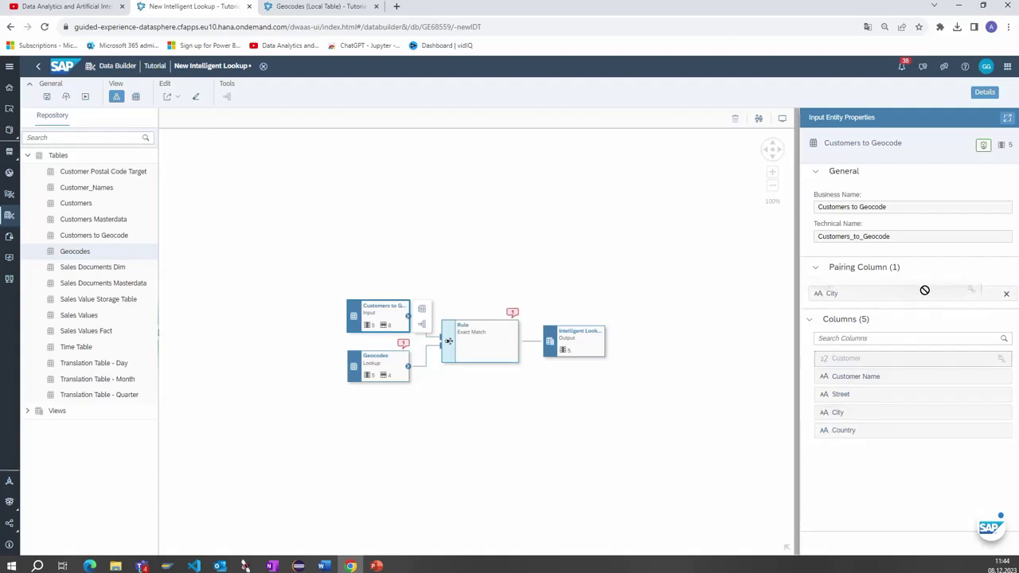
left_click(1006, 294)
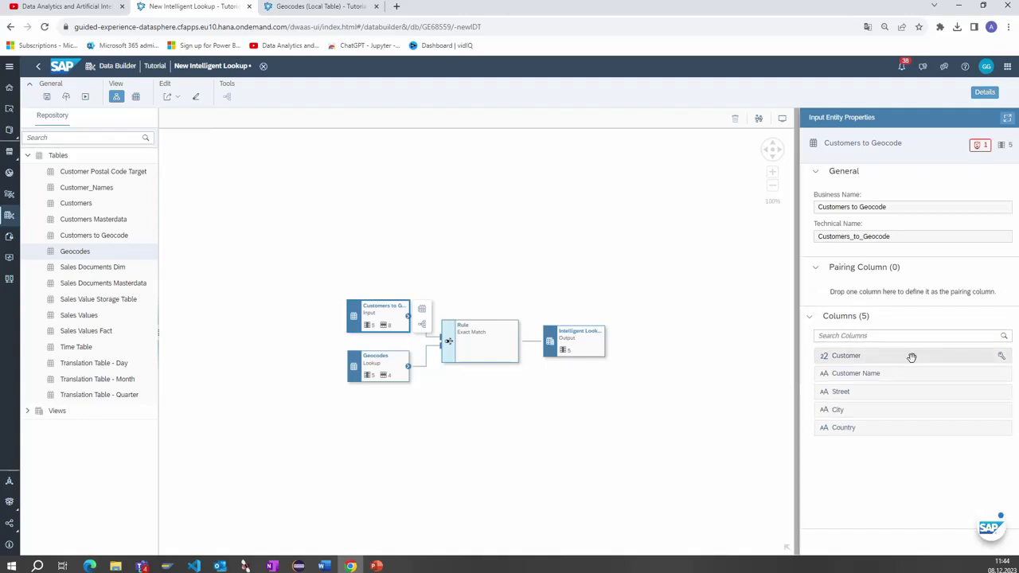
left_click_drag(911, 358, 923, 289)
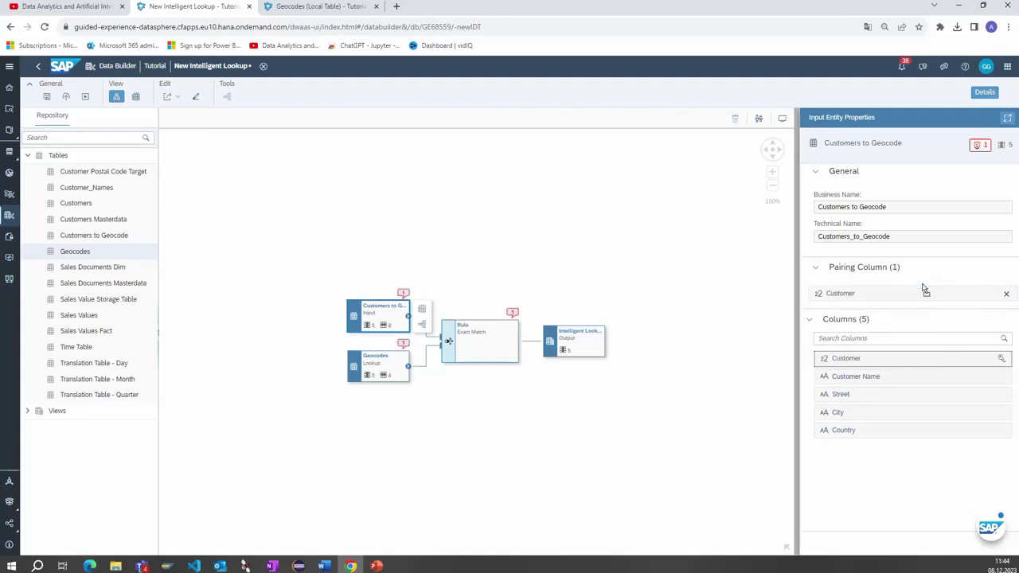
Return Latitude and Longitude from Geocodes and keep the rule's Exact Match strategy
left_click(388, 372)
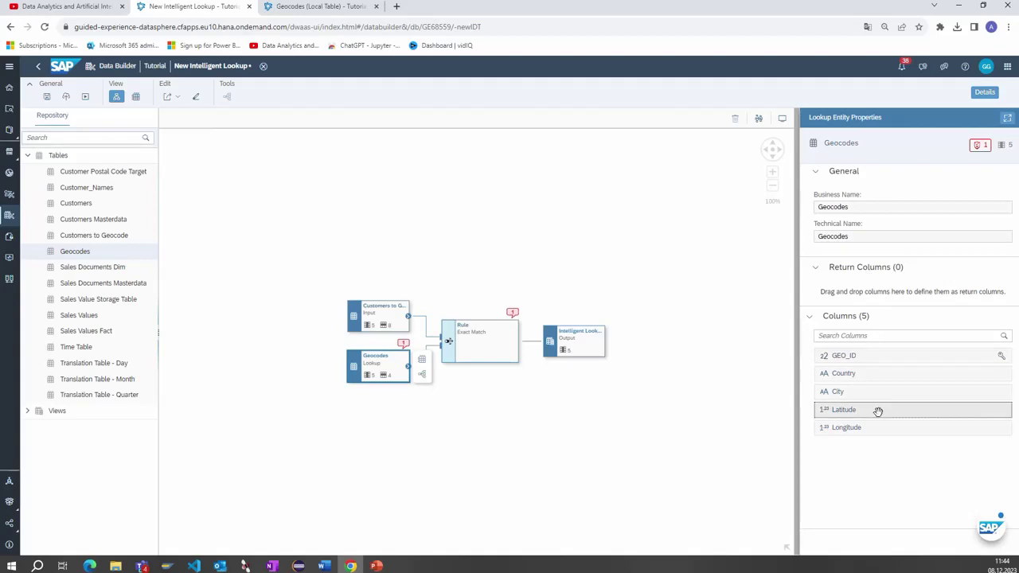
left_click_drag(878, 412, 816, 298)
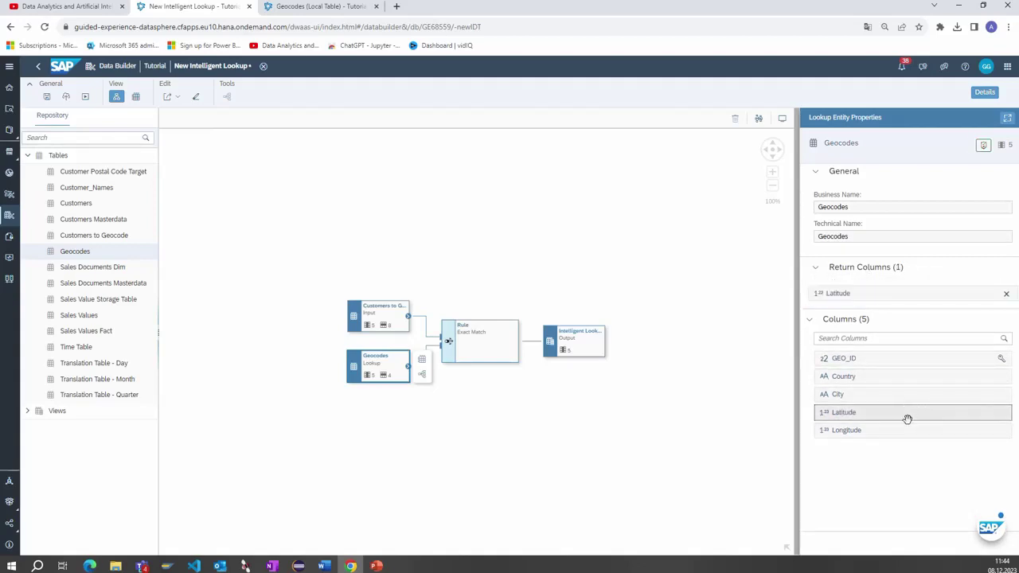
left_click_drag(911, 435, 882, 298)
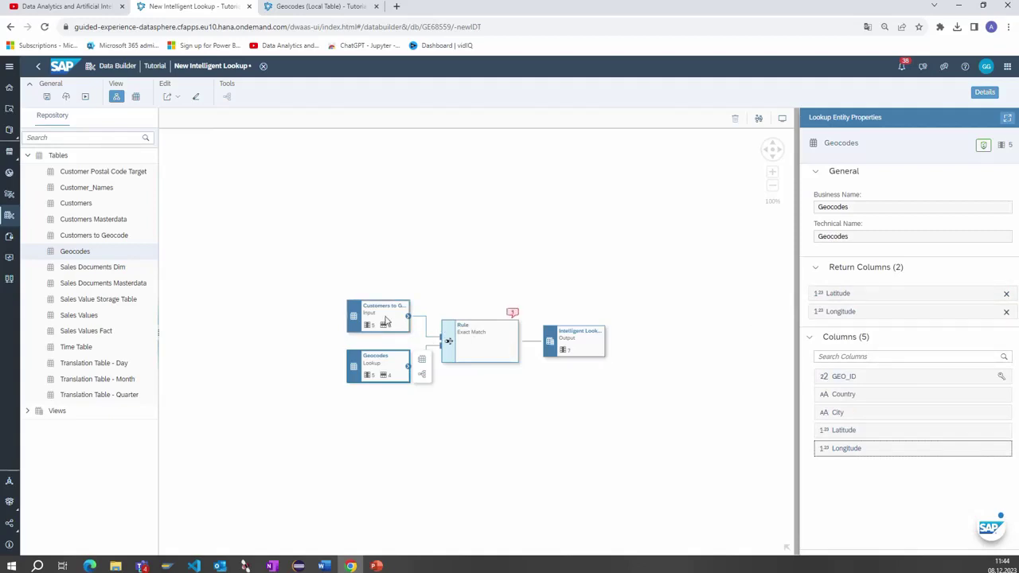
left_click(477, 344)
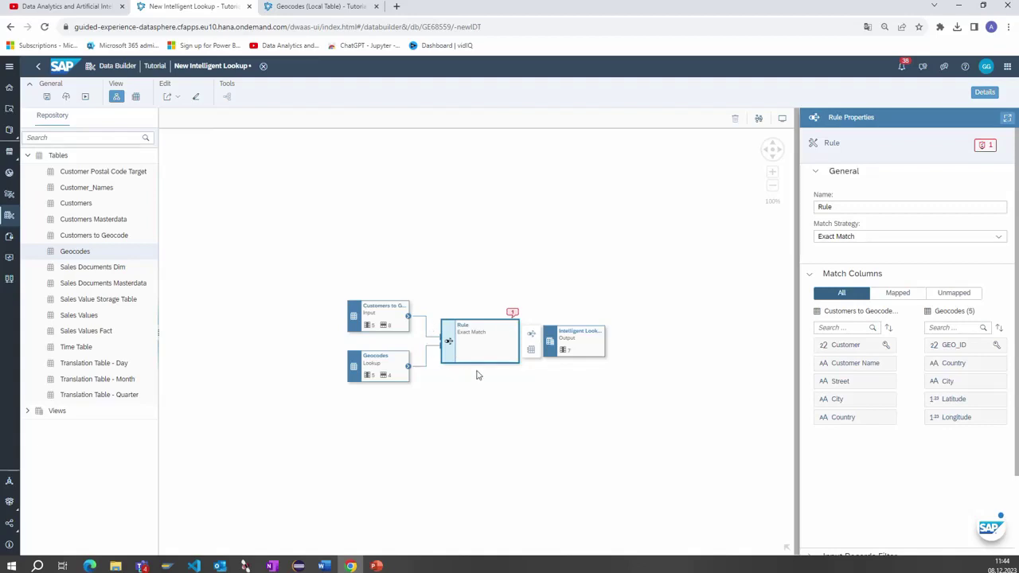
left_click(849, 239)
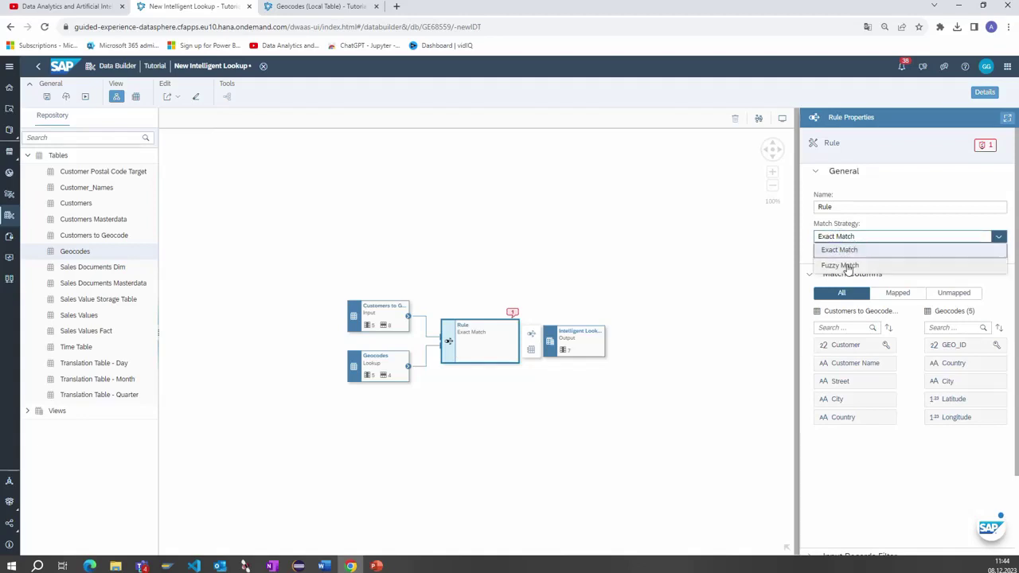
left_click(873, 222)
Preview the Customers to Geocode and Geocodes data, then reopen the rule's properties
left_click(389, 326)
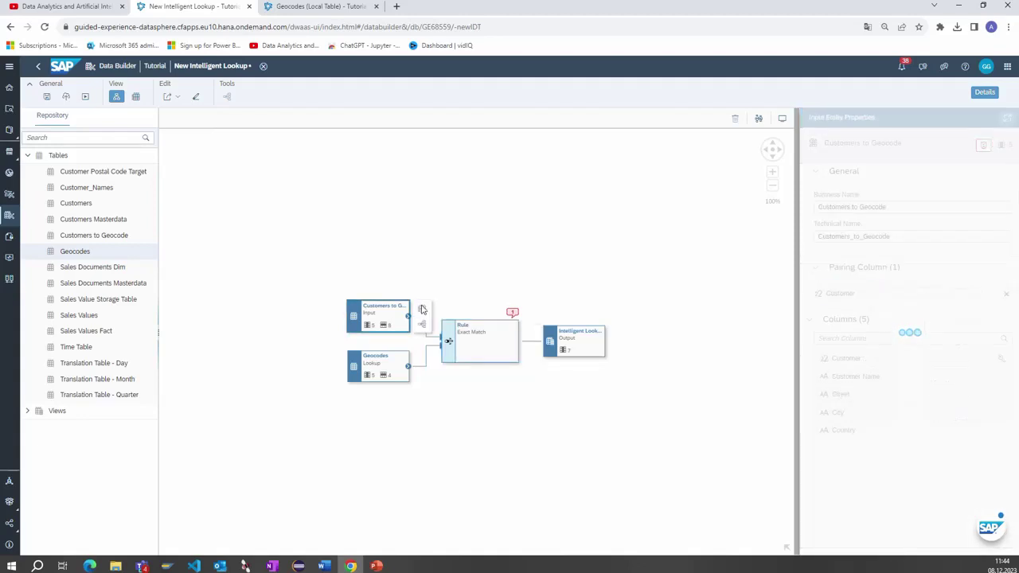
left_click(423, 309)
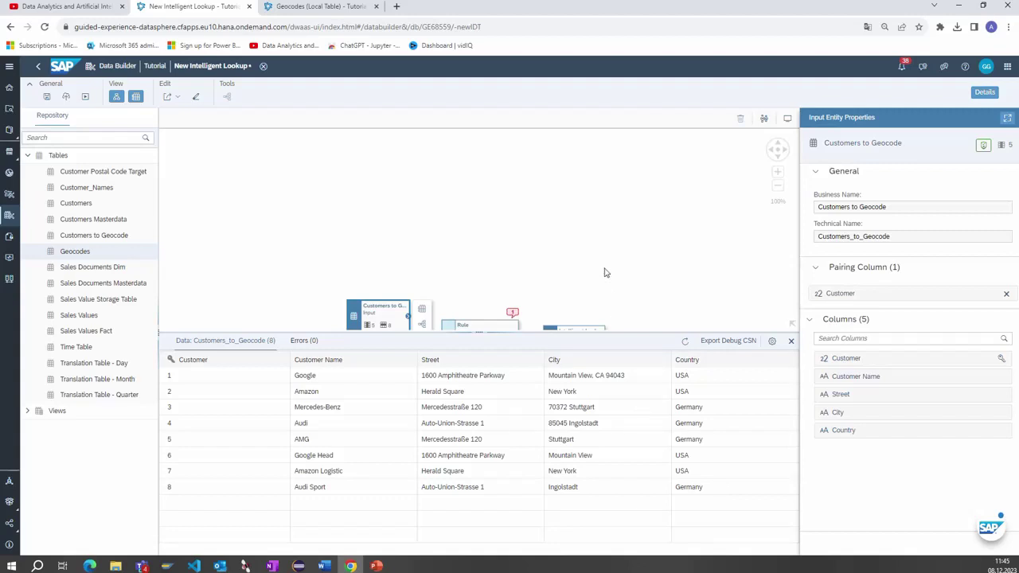
left_click_drag(639, 294, 614, 200)
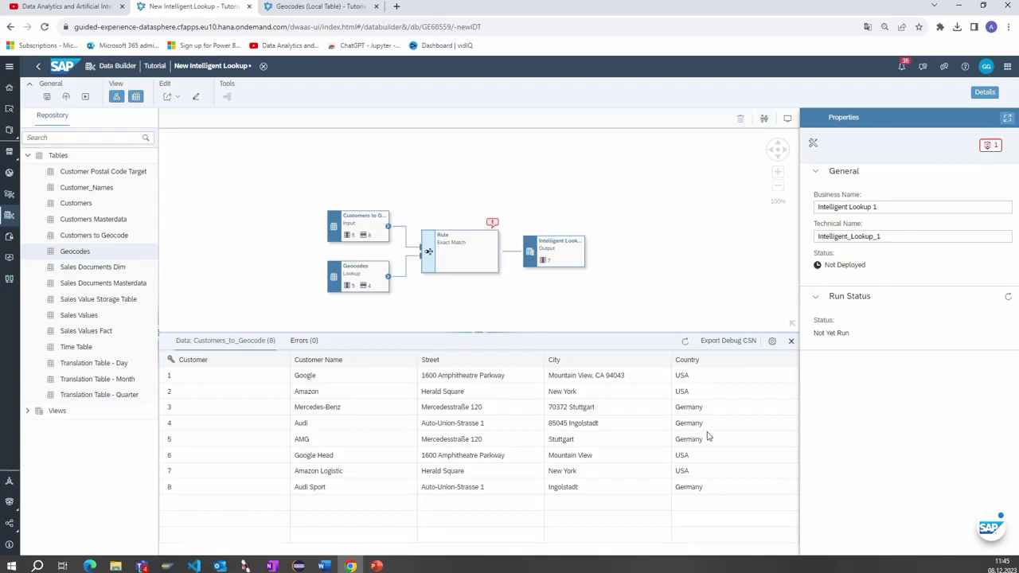
mouse_move(362, 286)
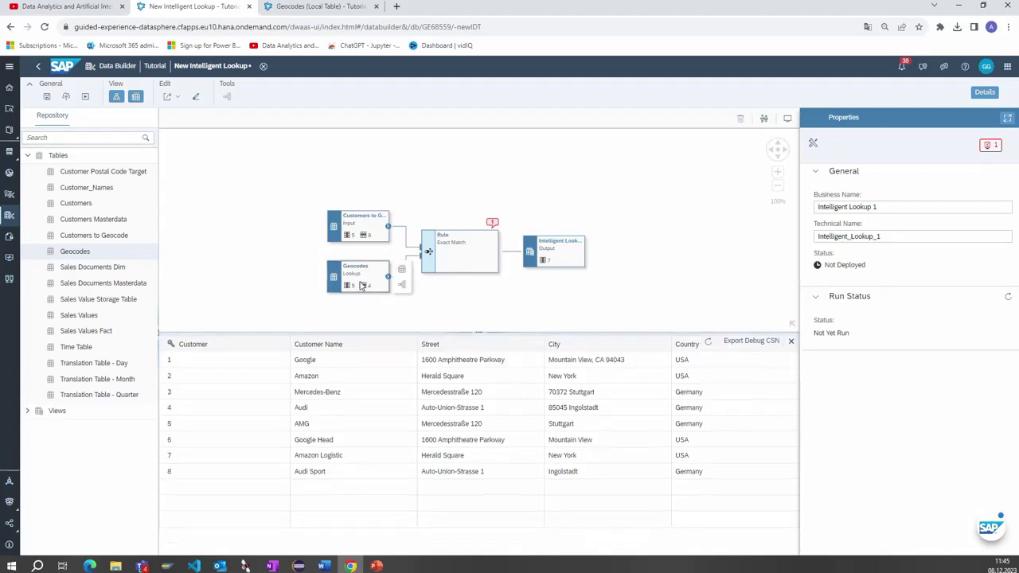
left_click(402, 272)
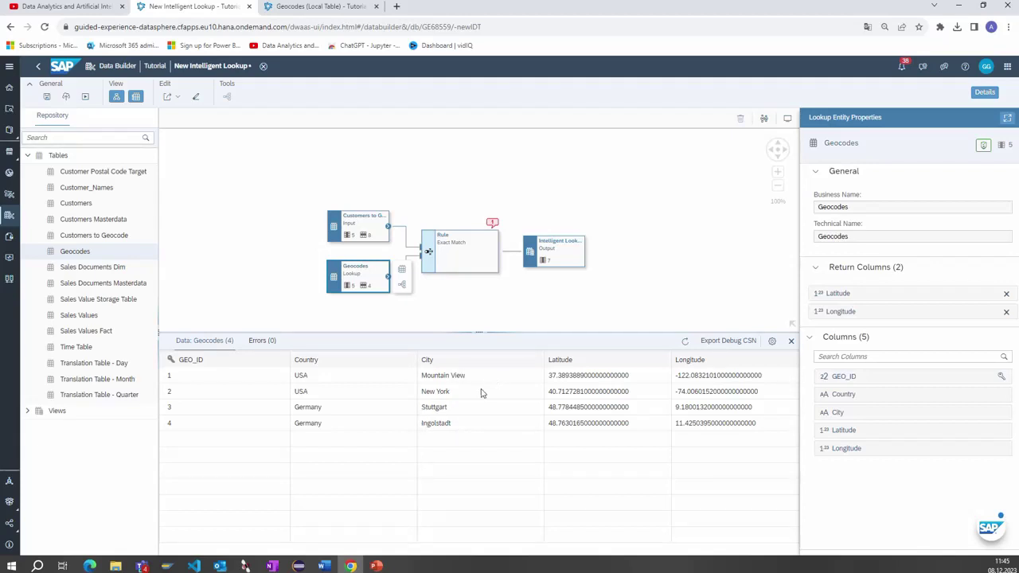
left_click(451, 266)
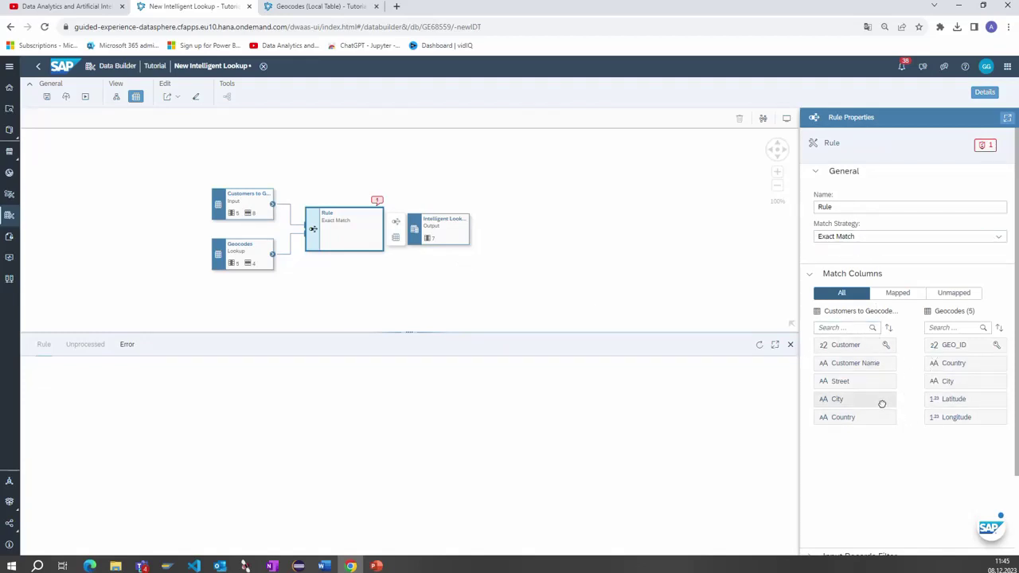
Map customer City and Country to Geocodes City and Country, then attempt a run
left_click_drag(877, 401, 946, 381)
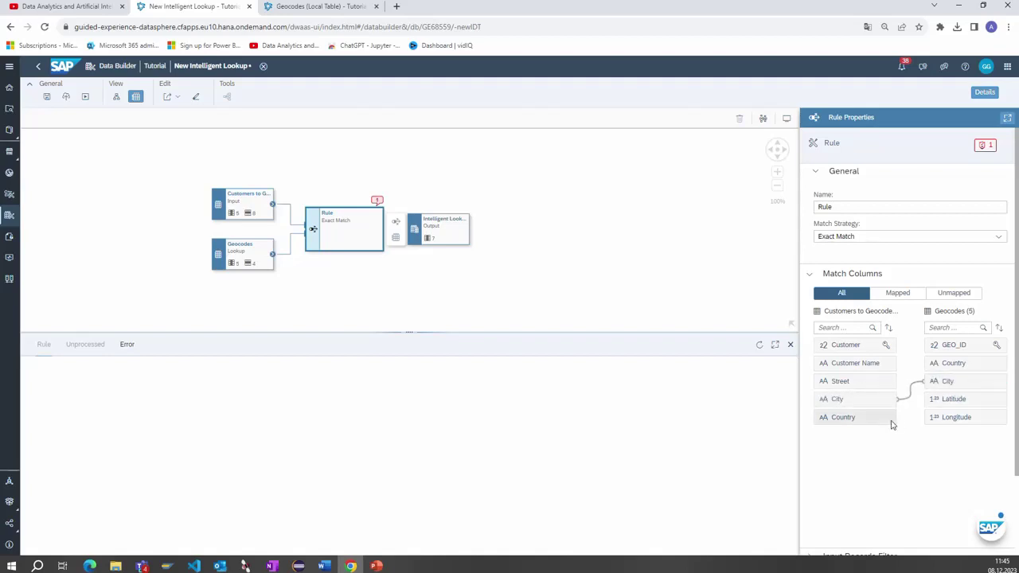
left_click_drag(862, 419, 944, 364)
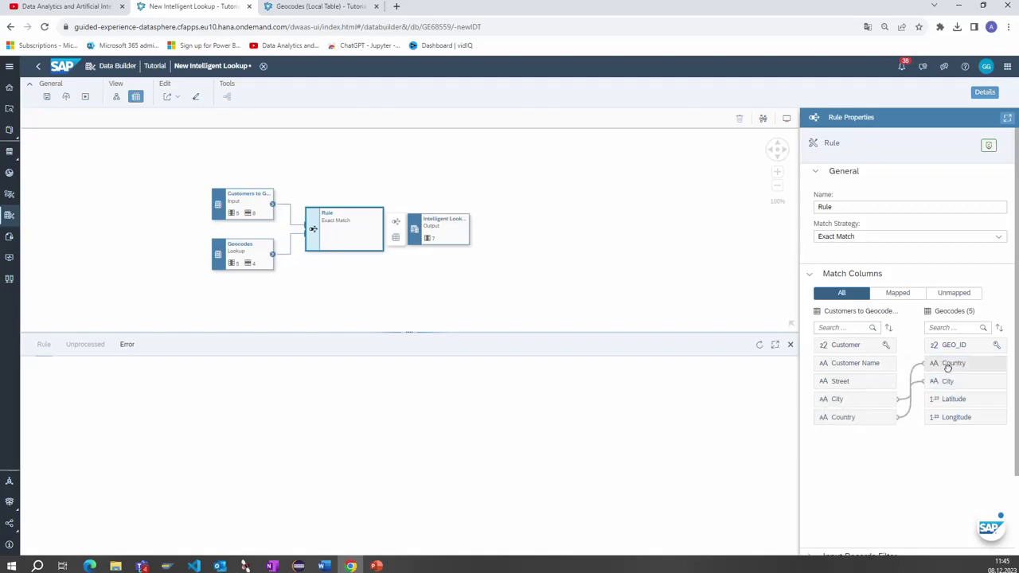
left_click(903, 402)
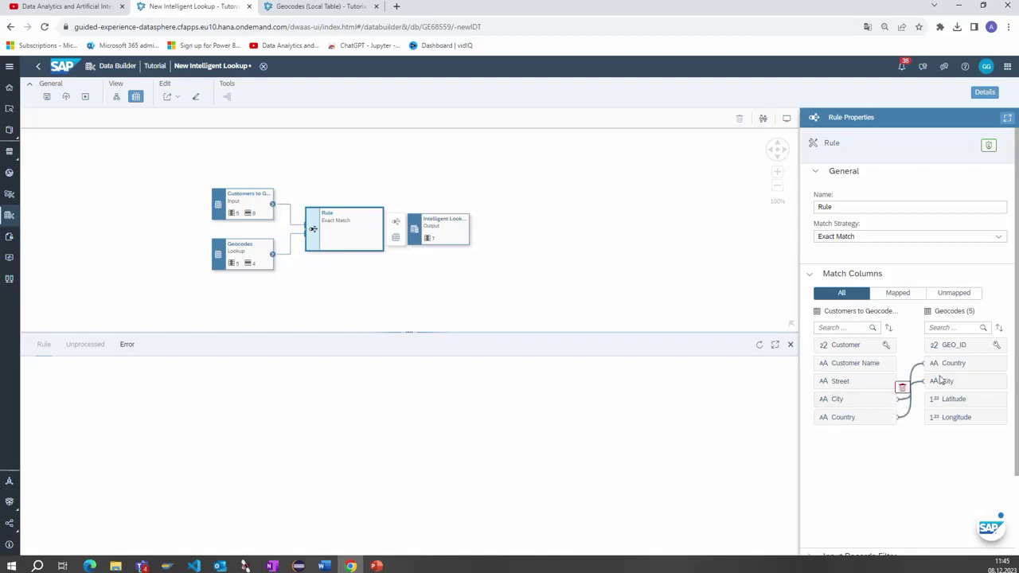
left_click(900, 411)
left_click(791, 343)
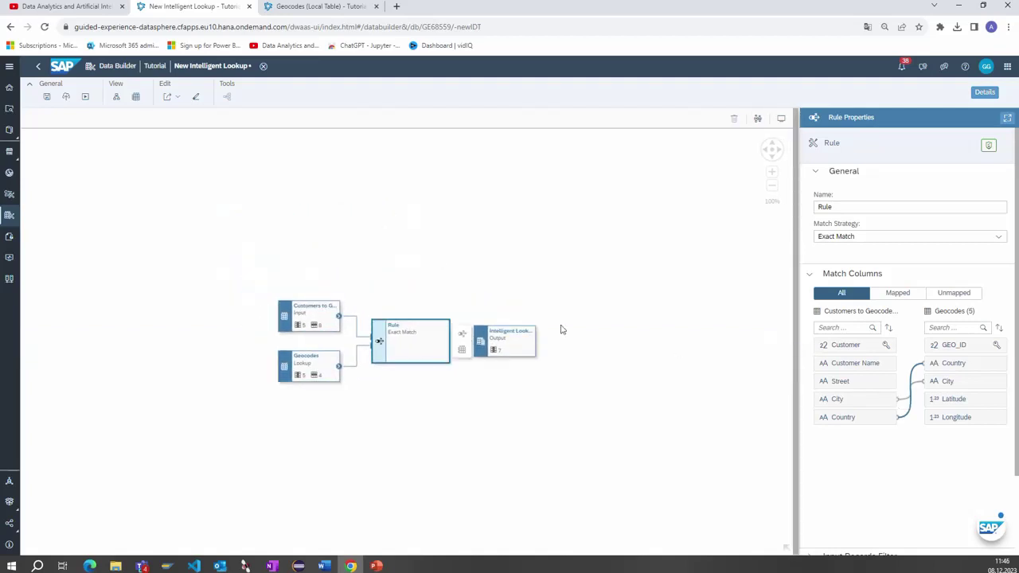
left_click(86, 97)
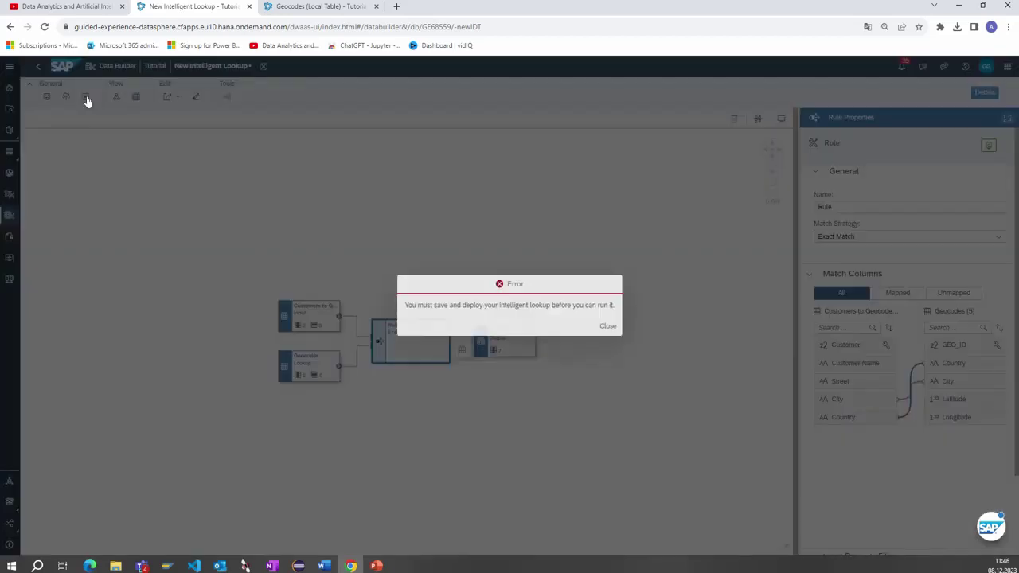
Dismiss the error and deploy, saving the lookup as 'Customers to Geocode Intelligent Lookup'
left_click(607, 327)
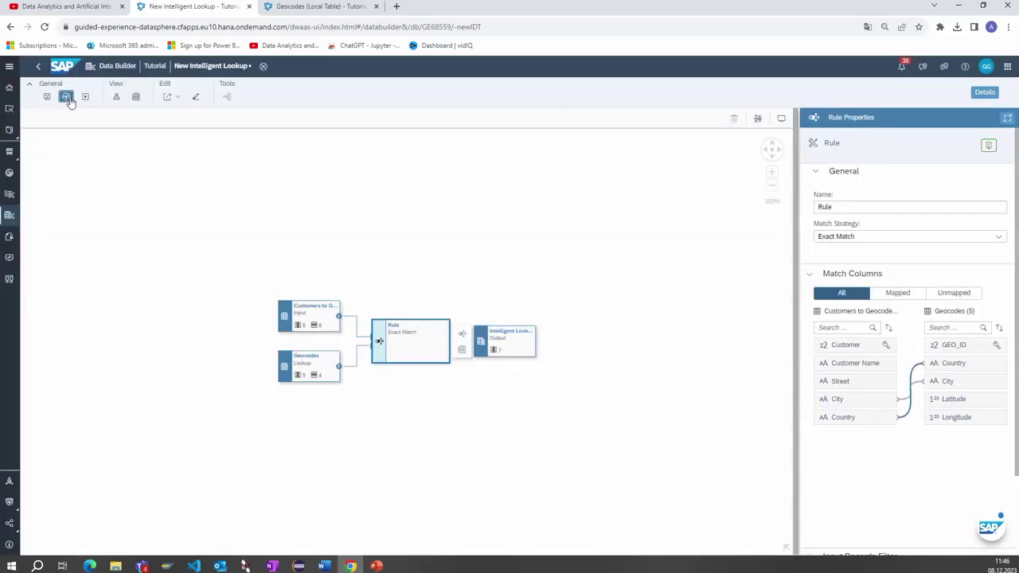
left_click(67, 98)
left_click(513, 294)
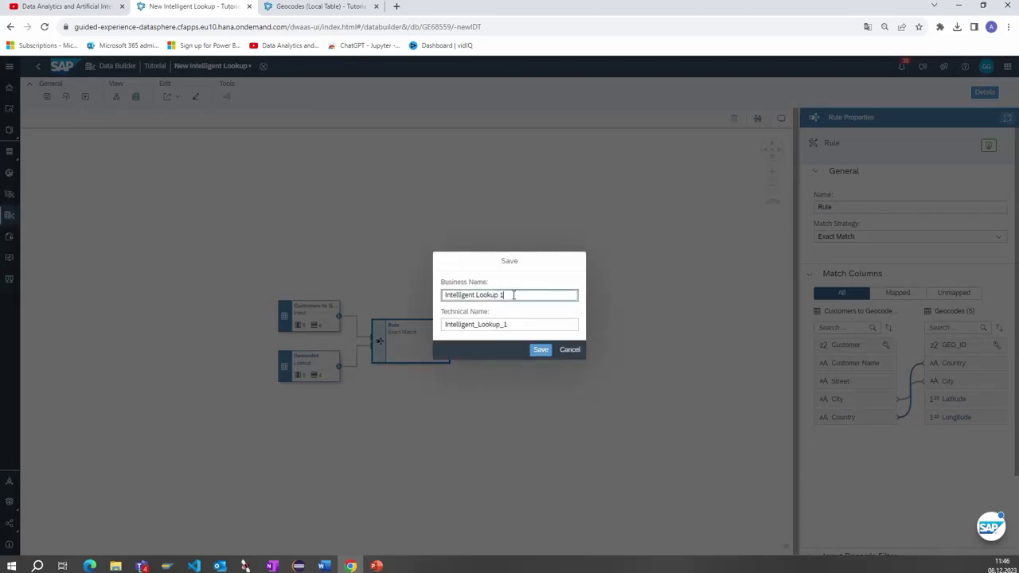
left_click_drag(539, 299, 437, 296)
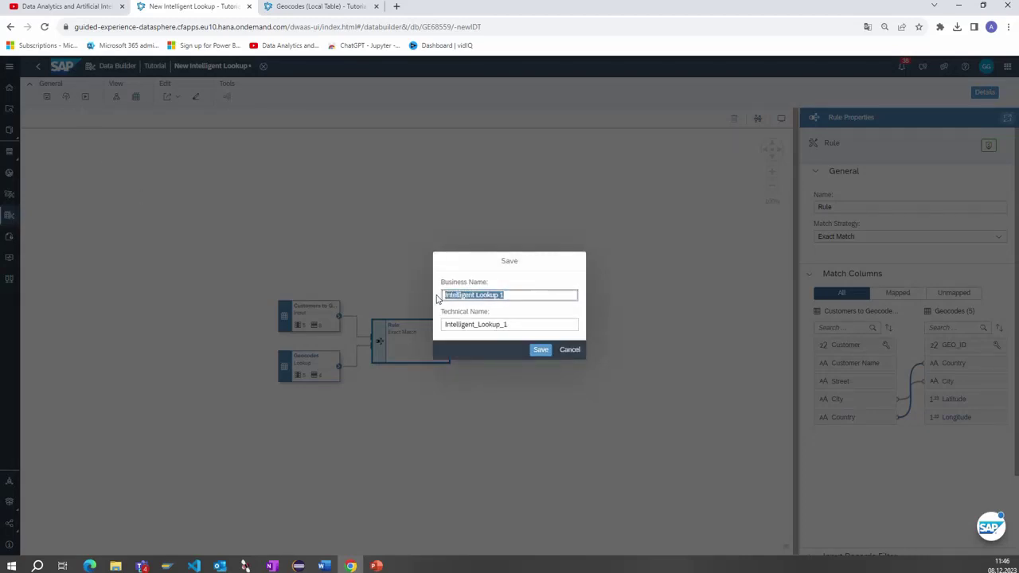
type("Customers to Geocode Intelli")
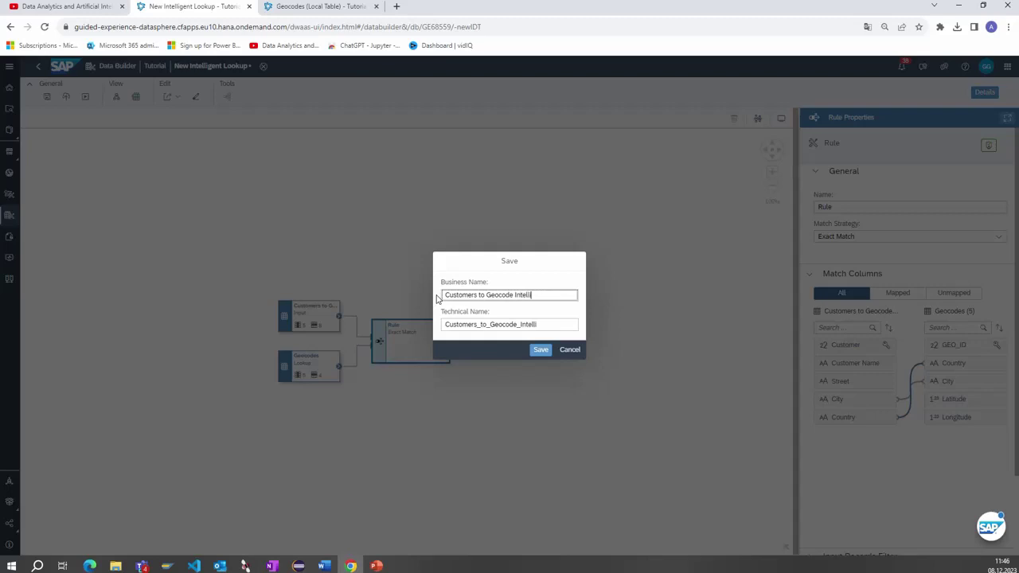
type("ookup")
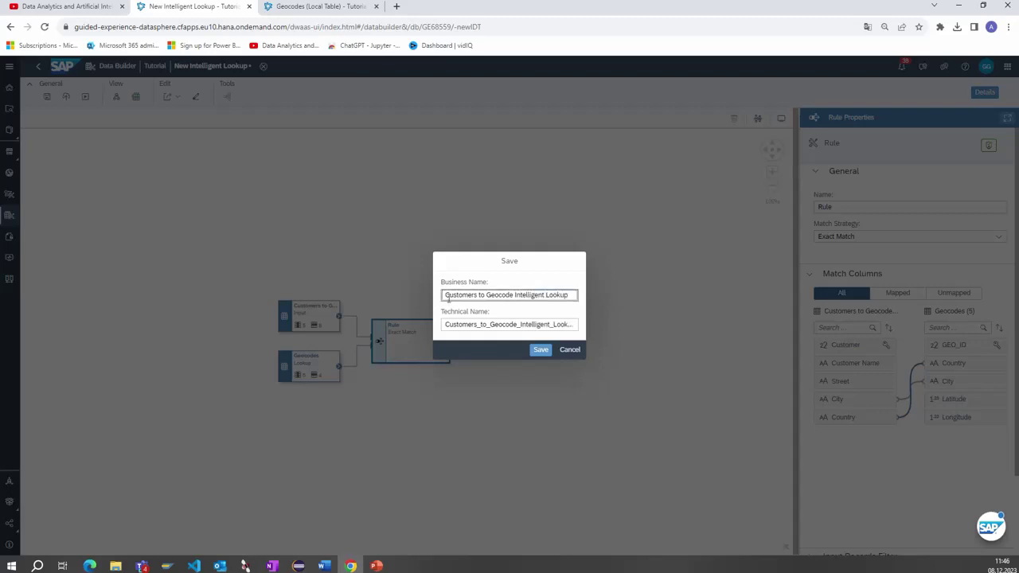
left_click(540, 349)
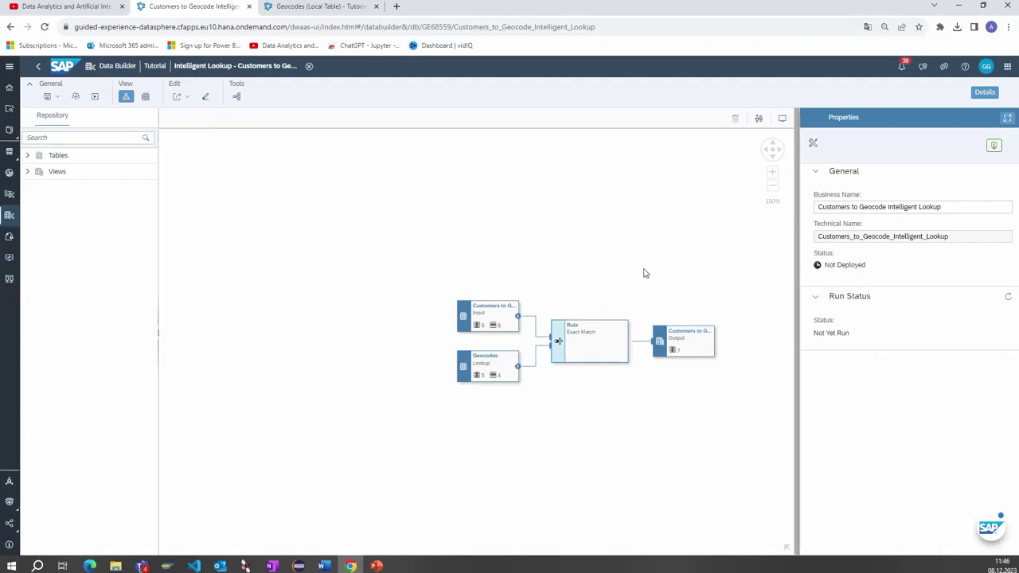
Run the lookup from the Rule node and confirm its status: 63% matched, 38% unmatched
left_click_drag(643, 273, 523, 200)
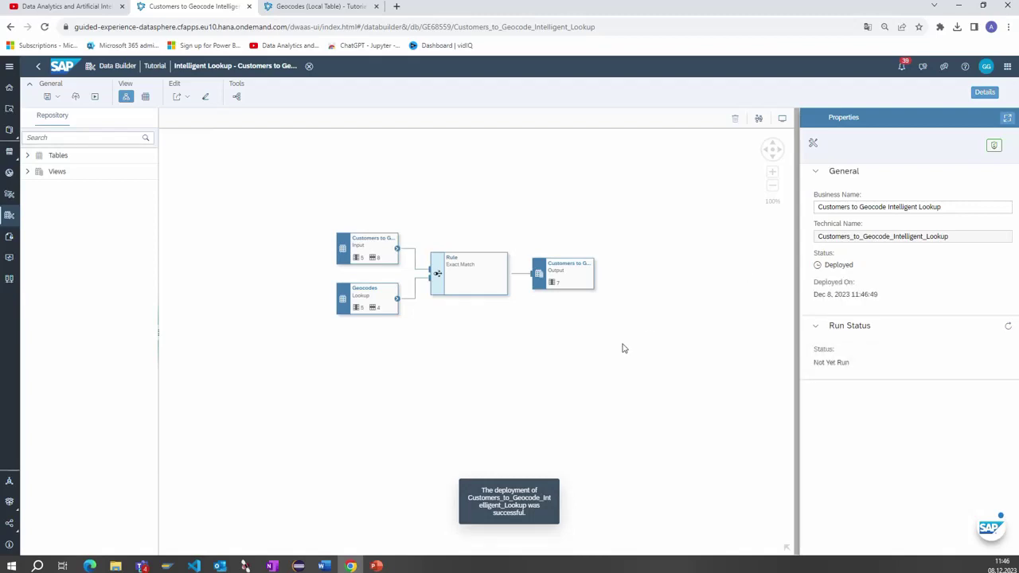
left_click(485, 284)
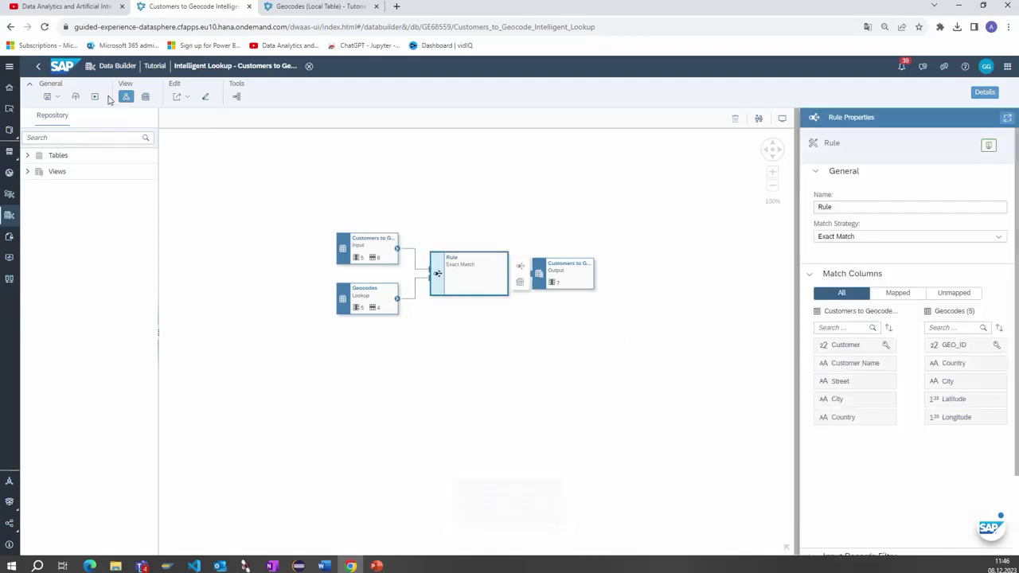
left_click(94, 96)
left_click(307, 387)
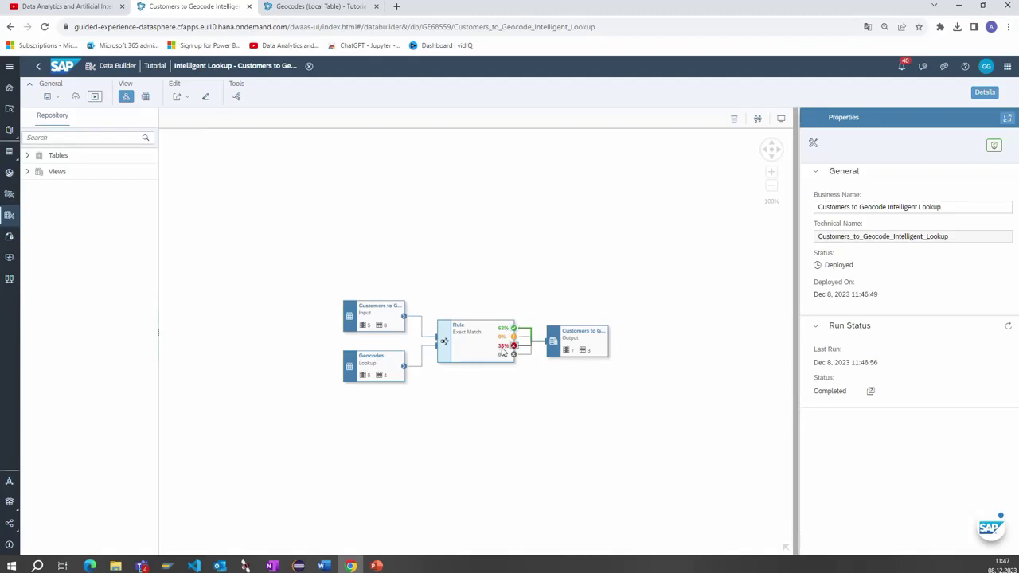
Check the Exact Match rule's Matched (5) and Unmatched (3) results, then close the preview
left_click(500, 352)
left_click(531, 355)
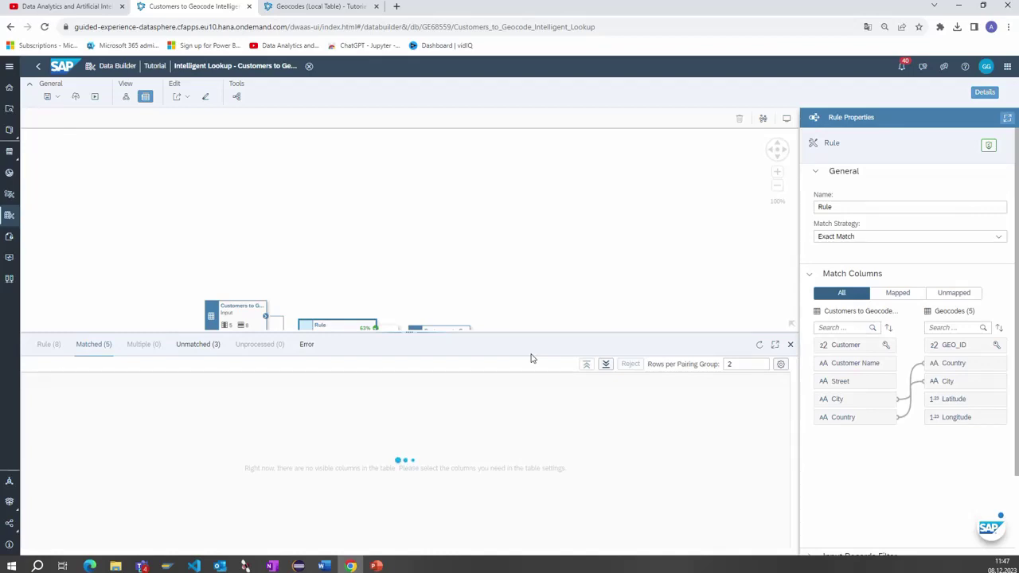
left_click_drag(553, 310, 610, 188)
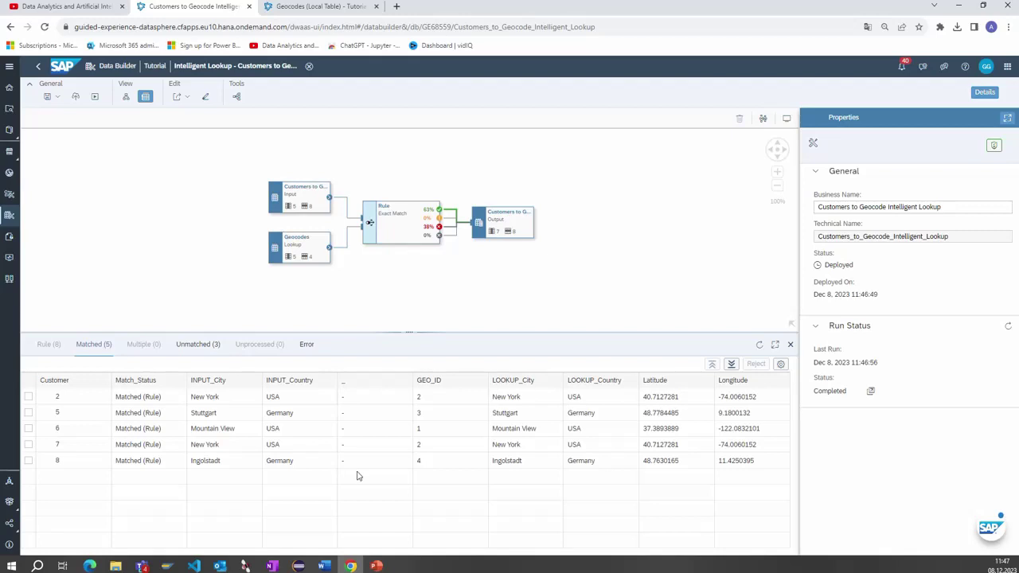
left_click(205, 350)
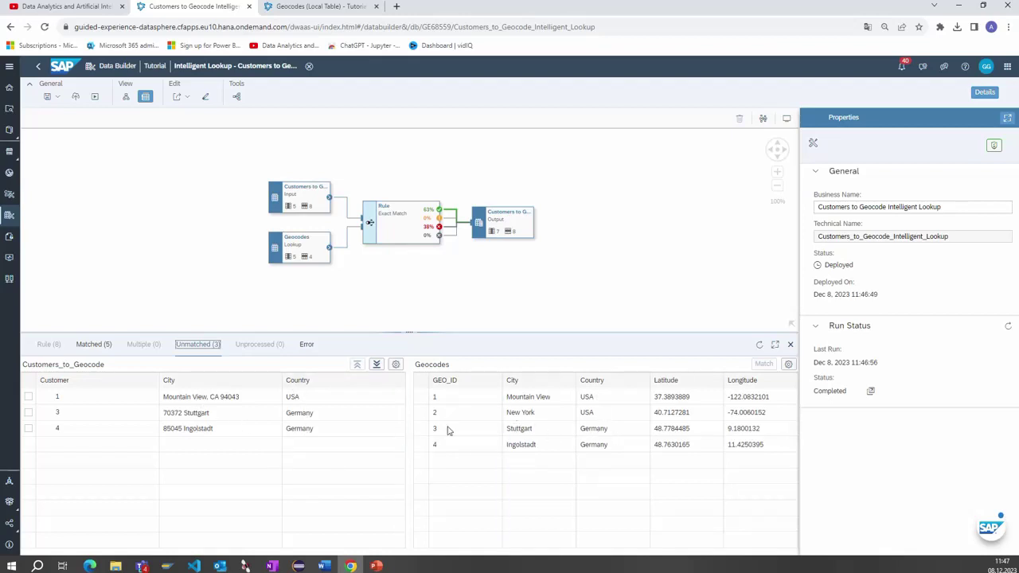
left_click(420, 231)
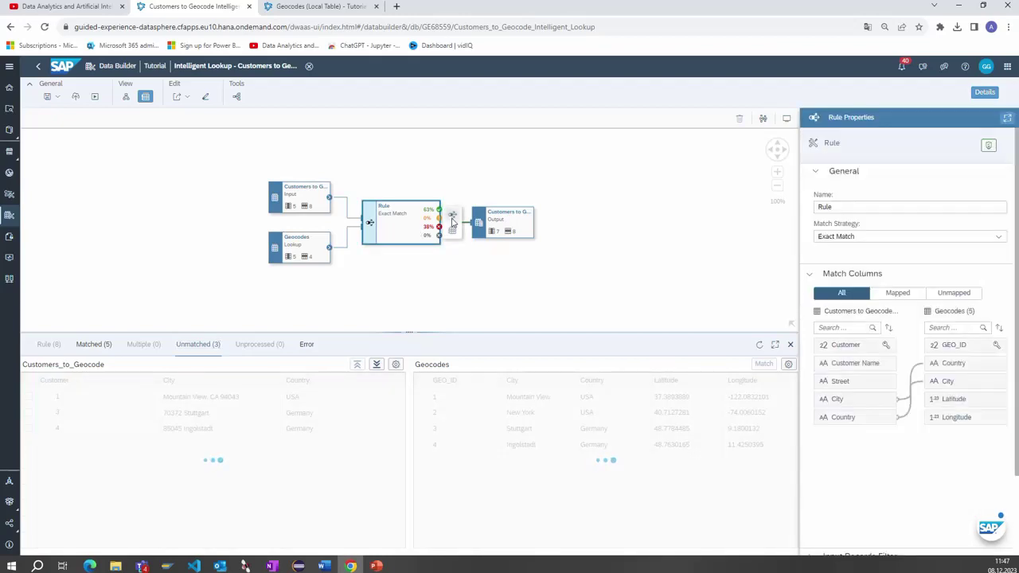
left_click(789, 344)
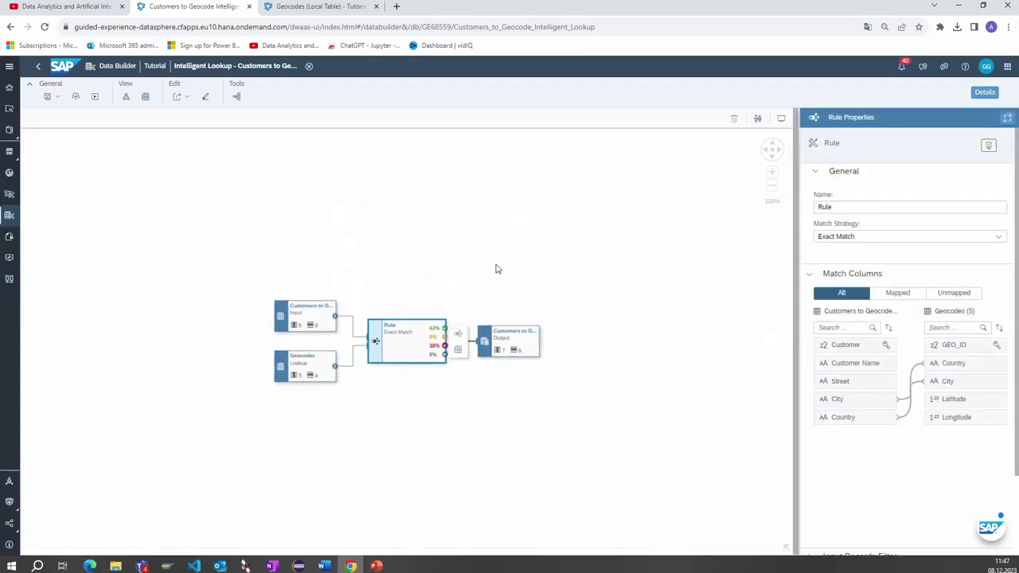
Add a follow-up rule for unmatched records and set its strategy to Fuzzy Match
left_click(459, 335)
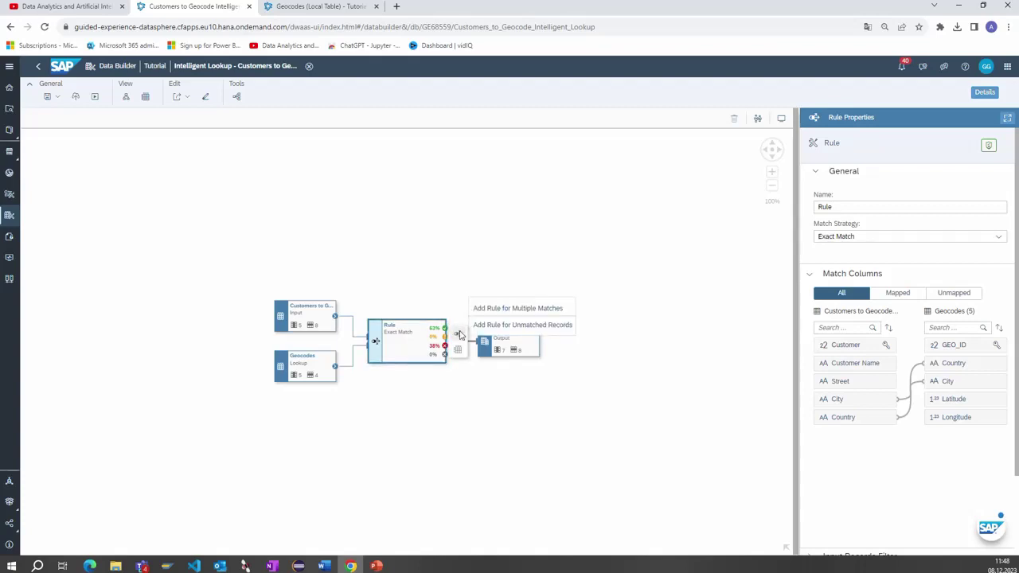
left_click(526, 325)
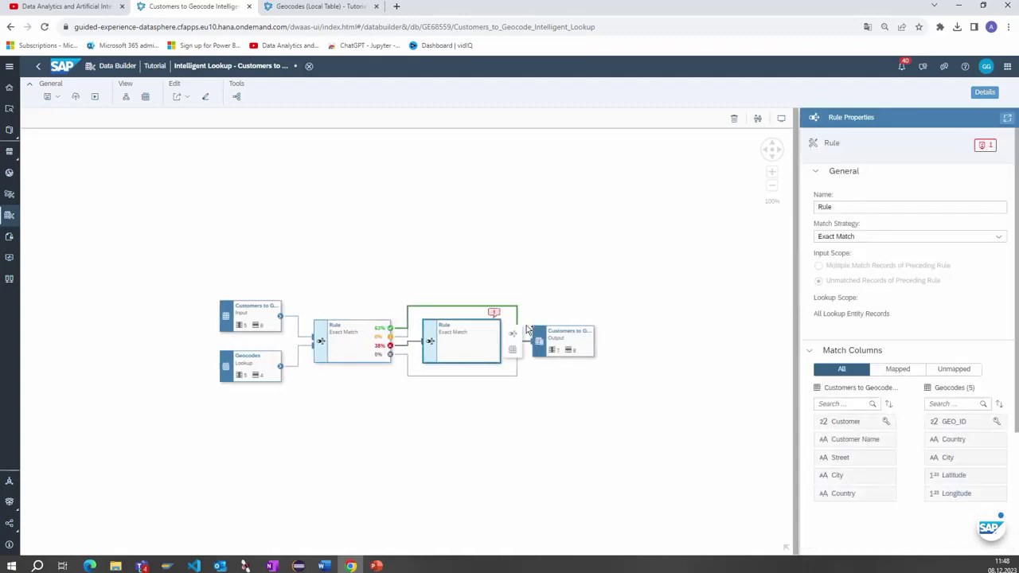
left_click(860, 239)
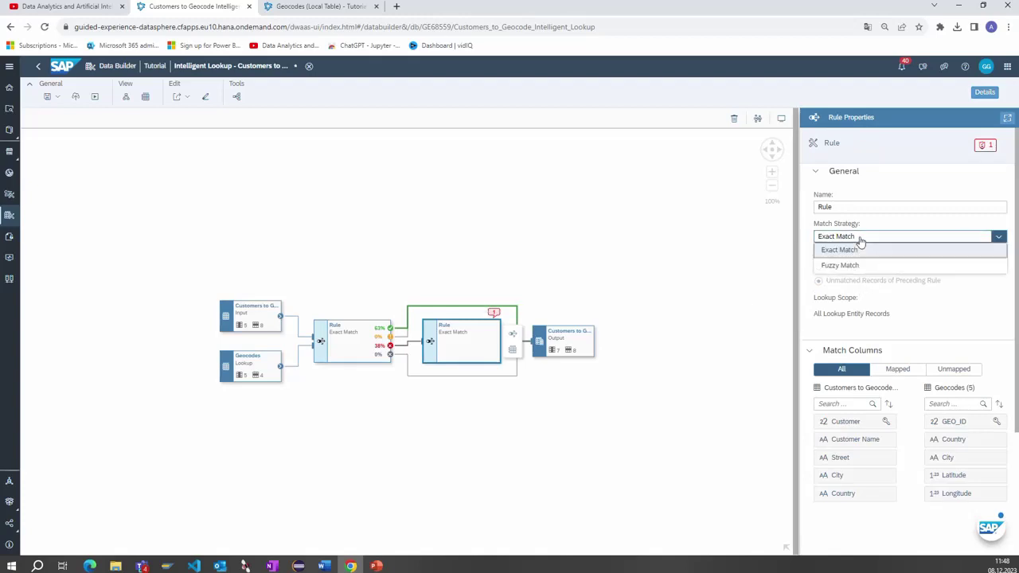
left_click(853, 267)
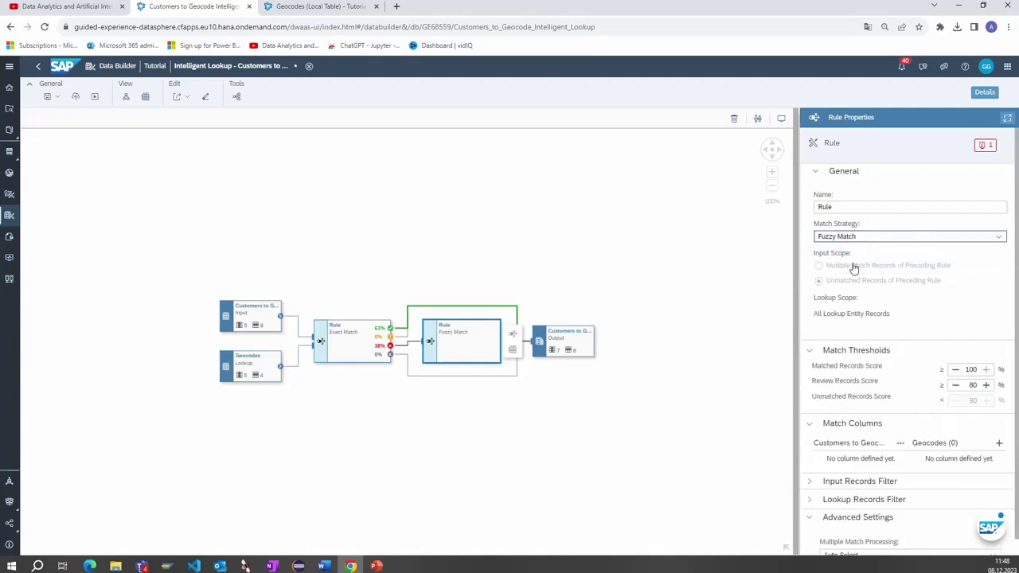
scroll(914, 287, "down", 1)
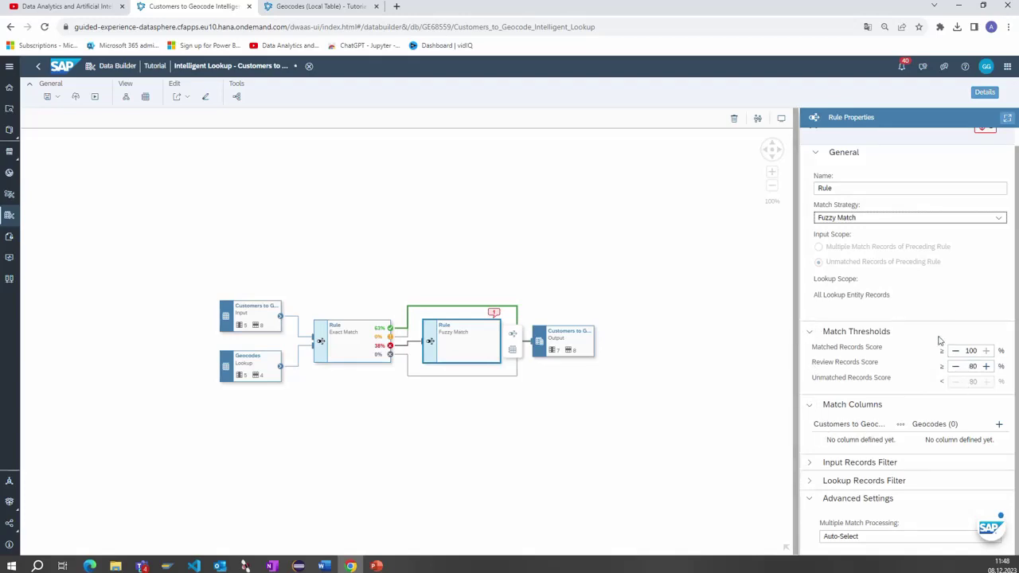
Set City and Country as match columns on both the customer and Geocodes sides
left_click(898, 424)
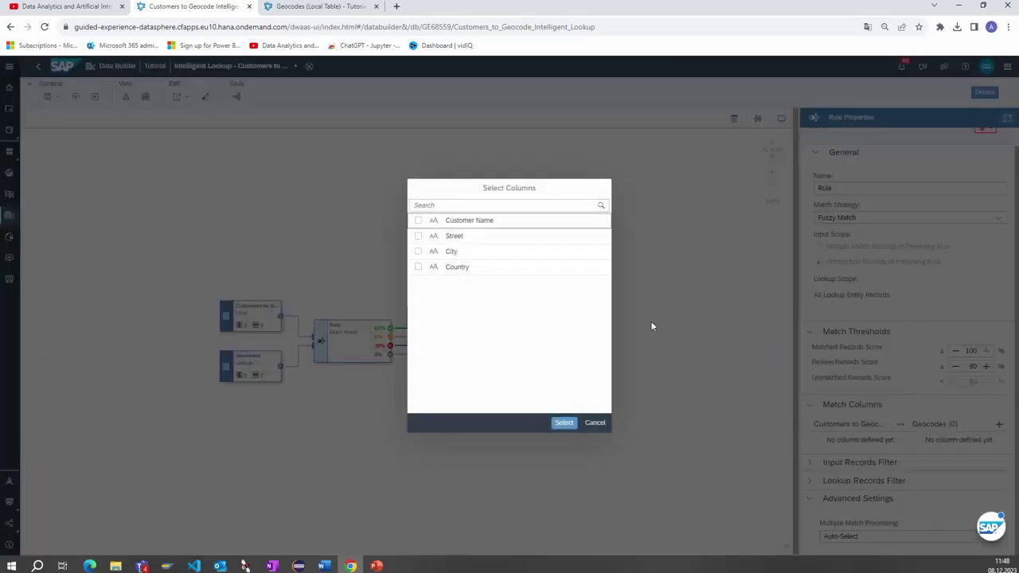
left_click(420, 253)
left_click(419, 283)
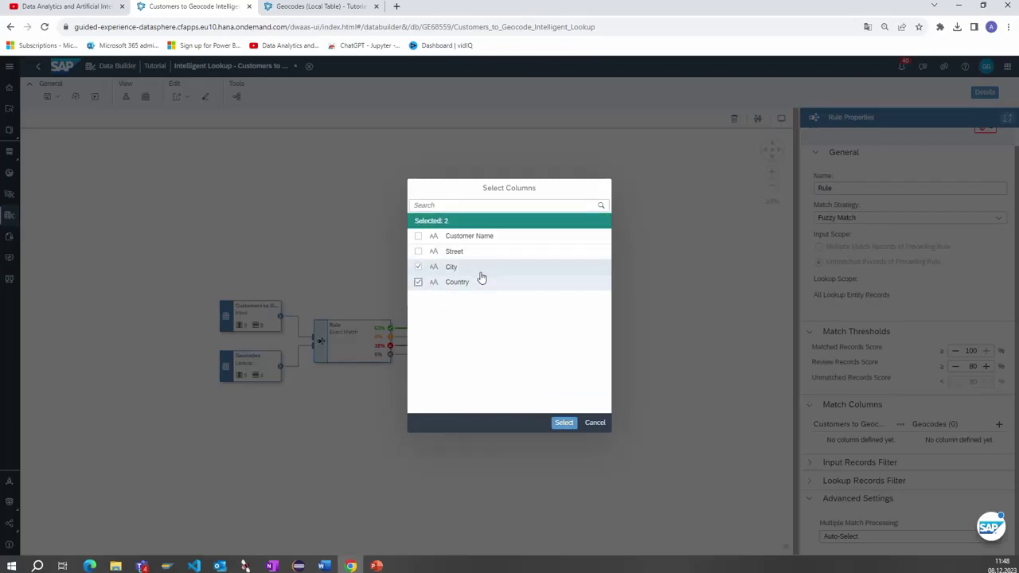
left_click(564, 423)
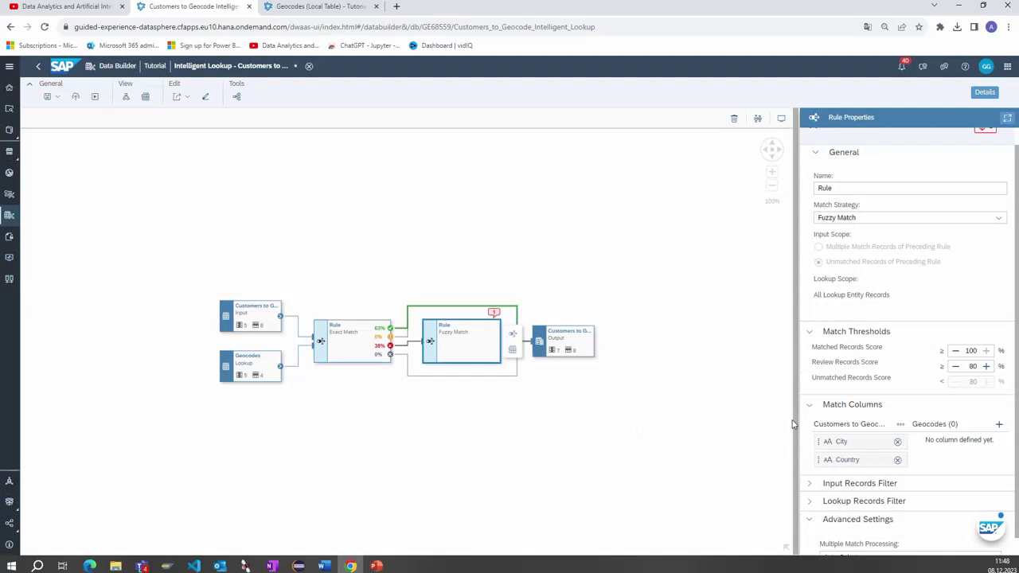
left_click(999, 425)
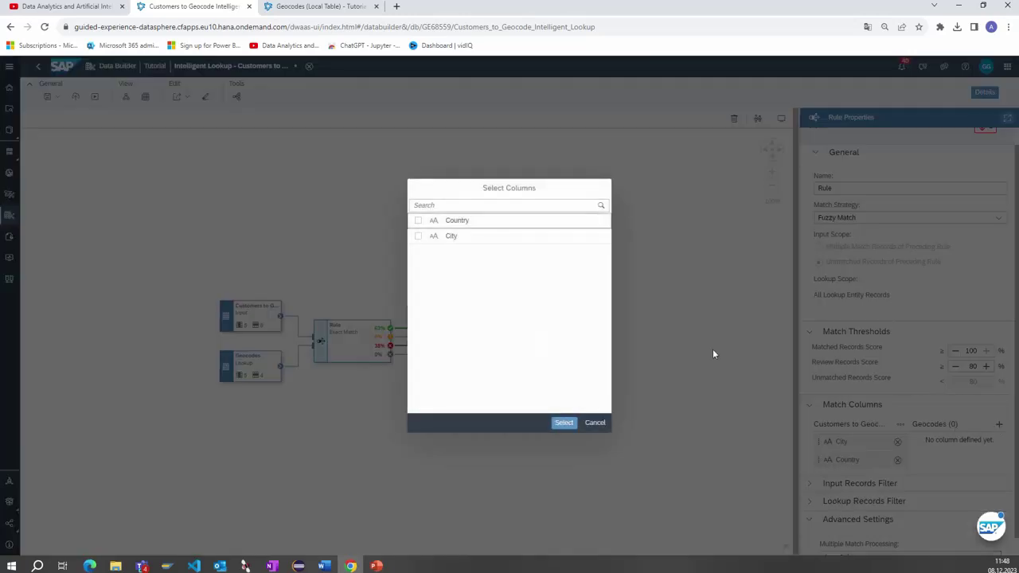
left_click(432, 240)
left_click(419, 236)
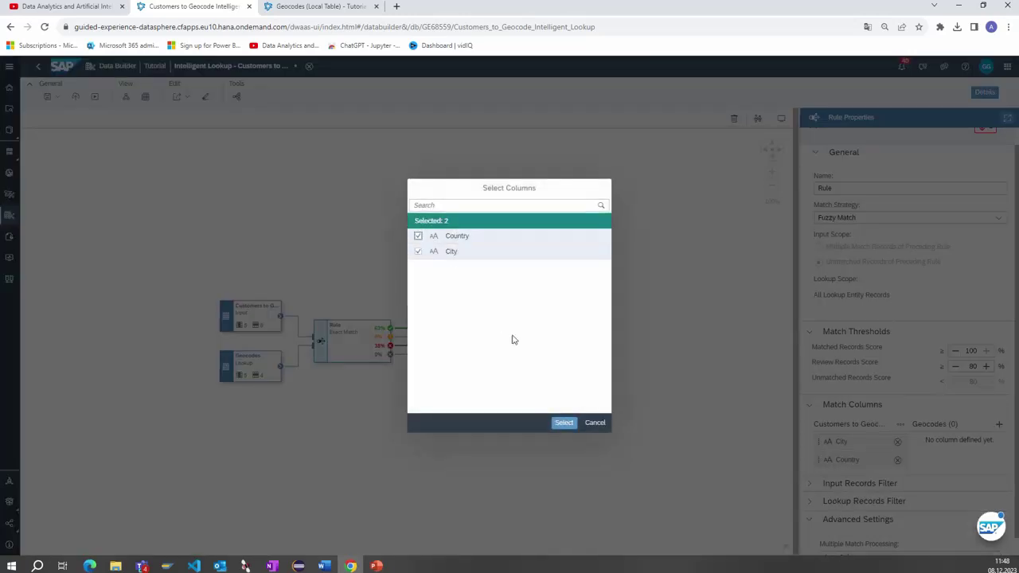
left_click(563, 422)
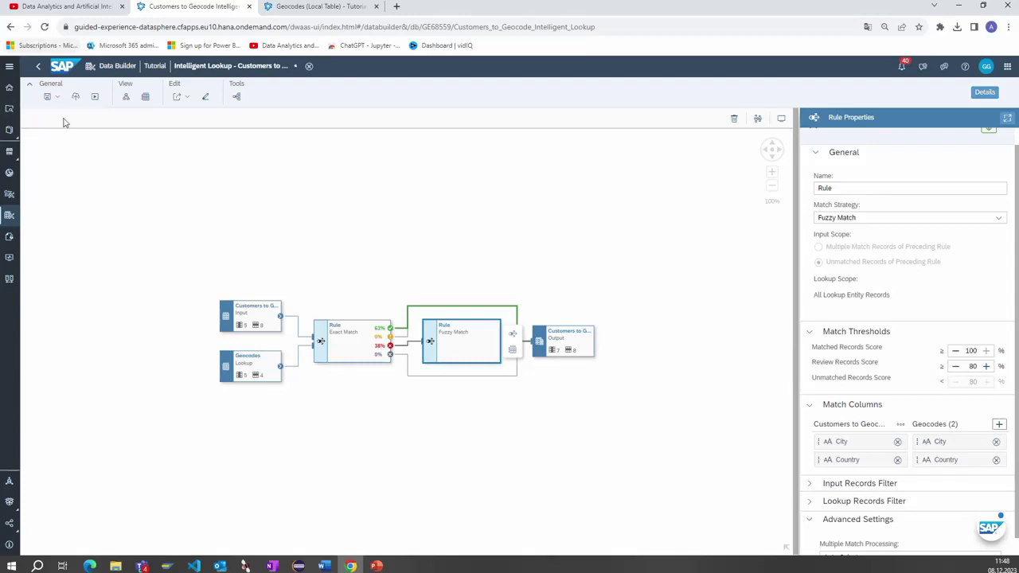
Deploy Customers_to_Geocode_Intelligent_Lookup with the exact and fuzzy match rules, then run it
left_click(75, 96)
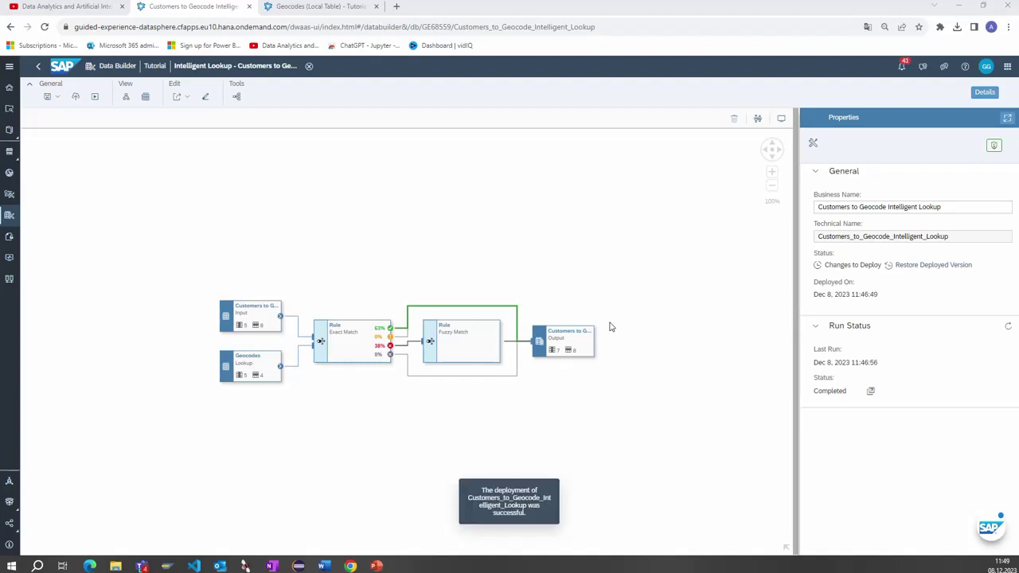
left_click(95, 97)
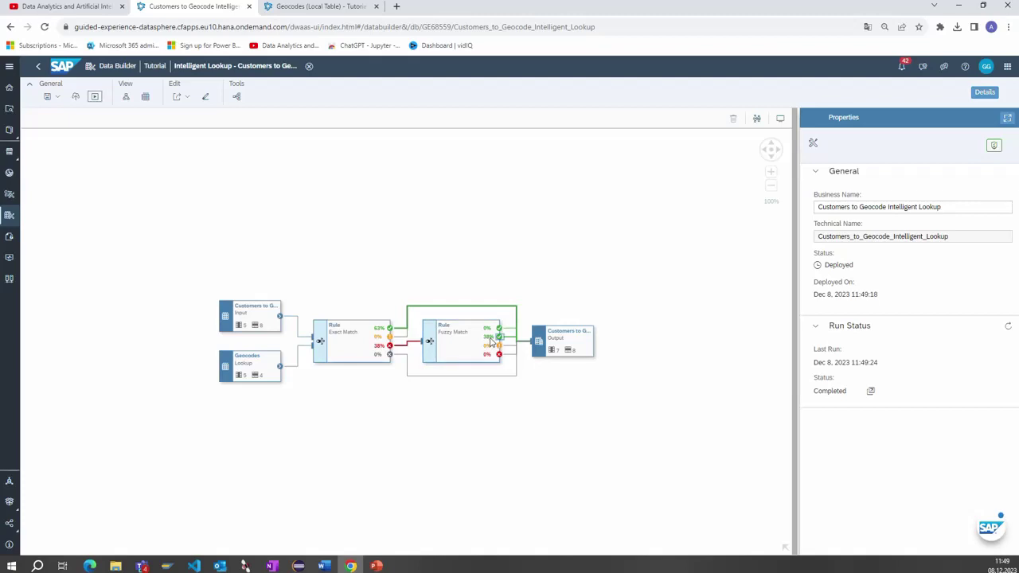
Open the data preview on the lookup's Output node and bring the whole flow diagram into view
left_click(381, 355)
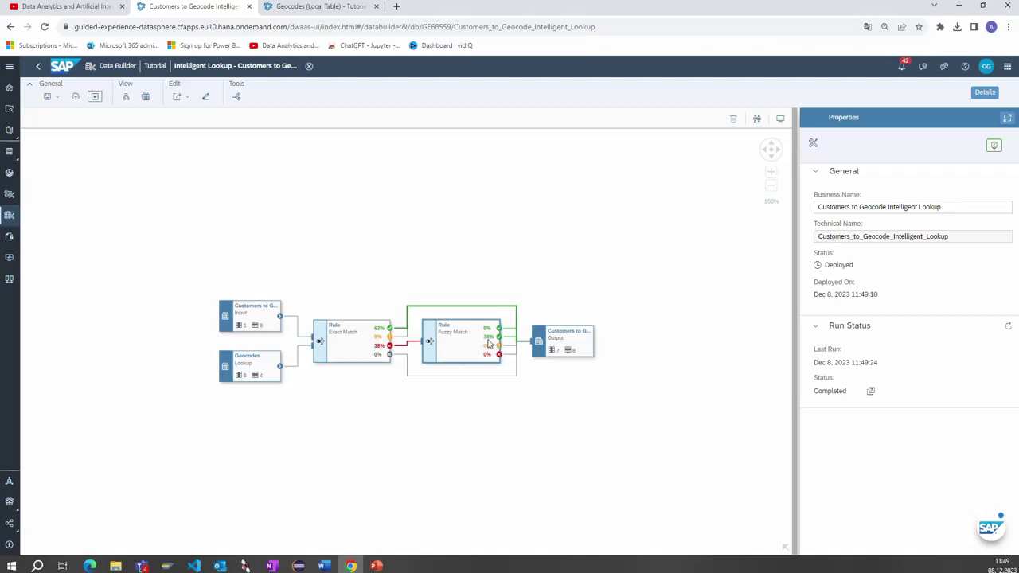
left_click(562, 348)
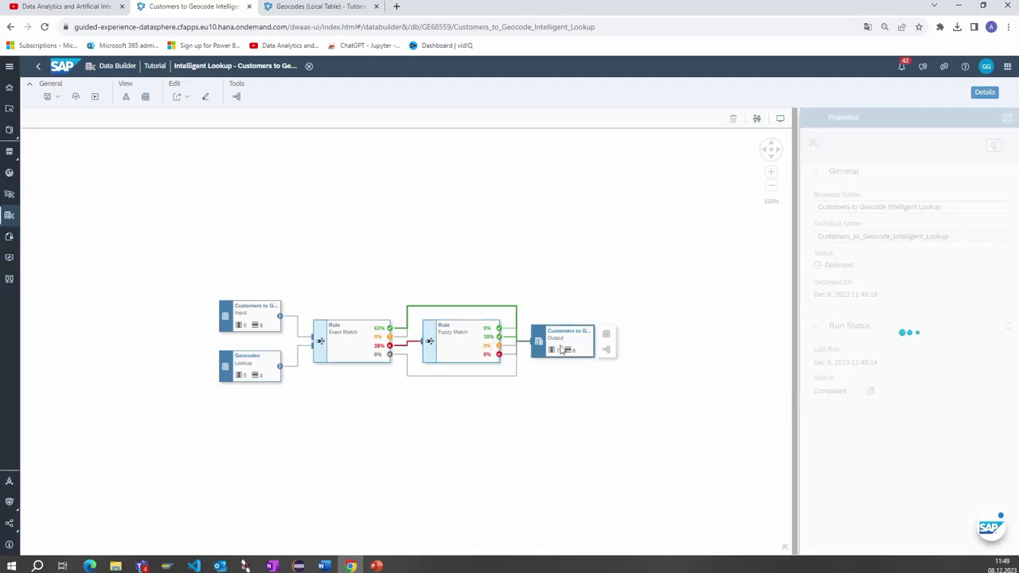
left_click(606, 335)
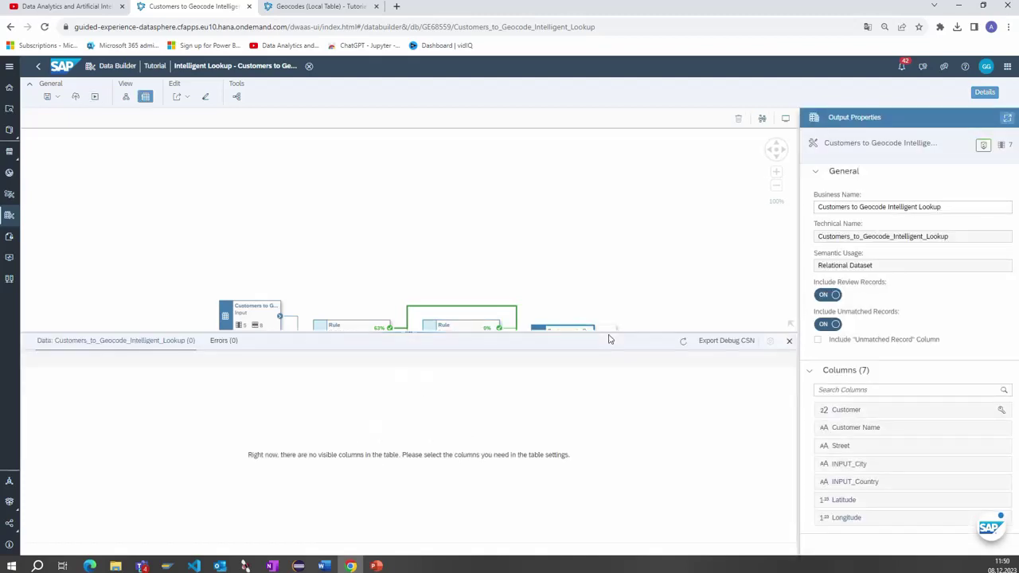
left_click_drag(628, 276, 687, 170)
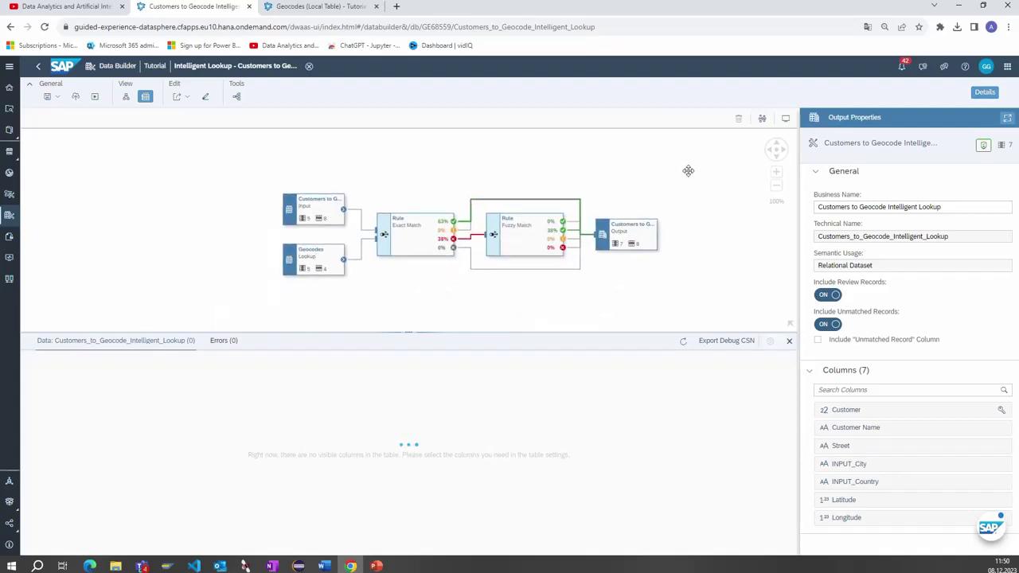
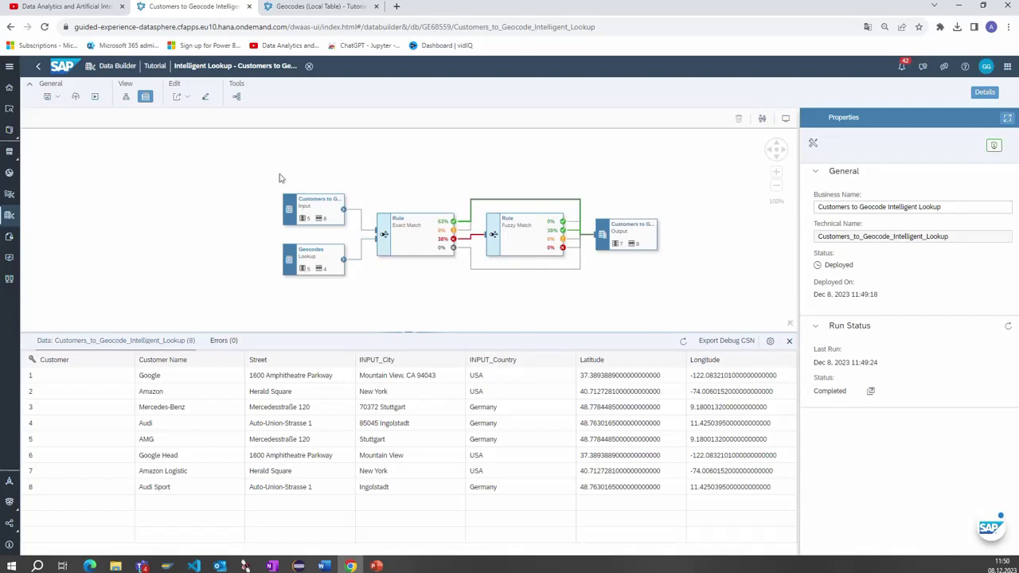
Close the Customers to Geocode Intelligent Lookup tab and scroll the New tiles to reveal New Task Chain
left_click(309, 67)
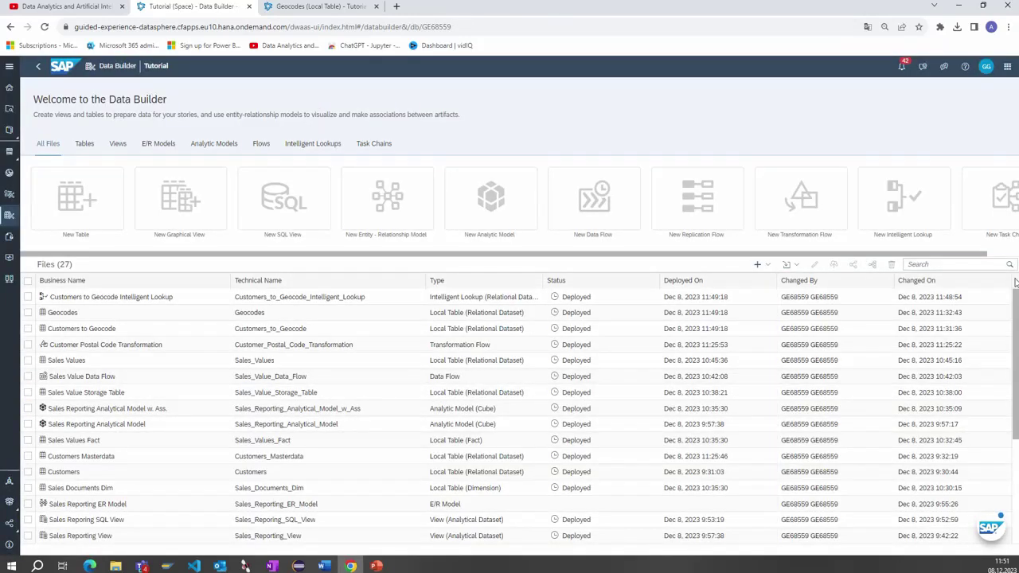
scroll(943, 200, "right", 1)
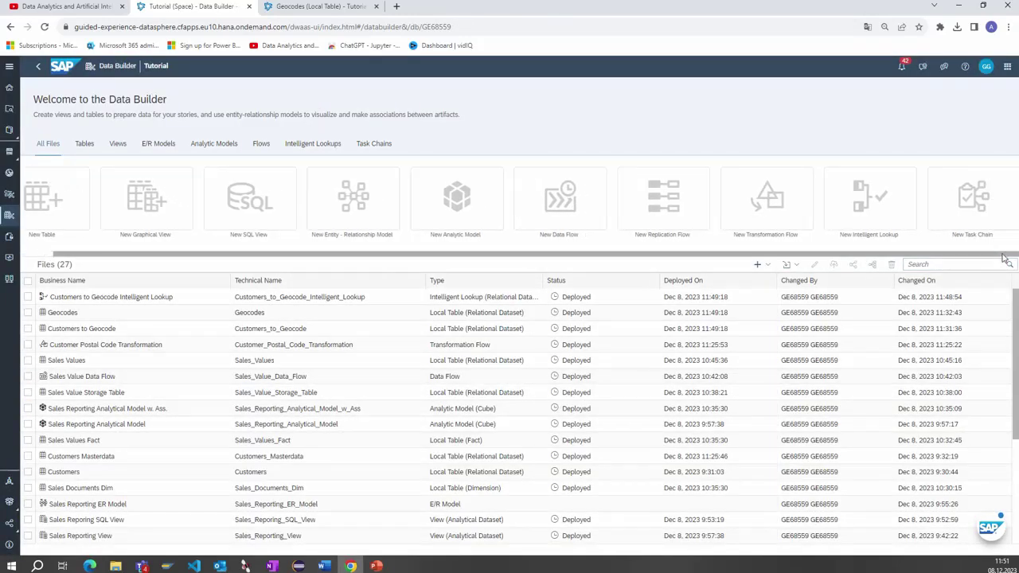
Create a new task chain with Sales Value Data Flow as its first task
left_click(961, 204)
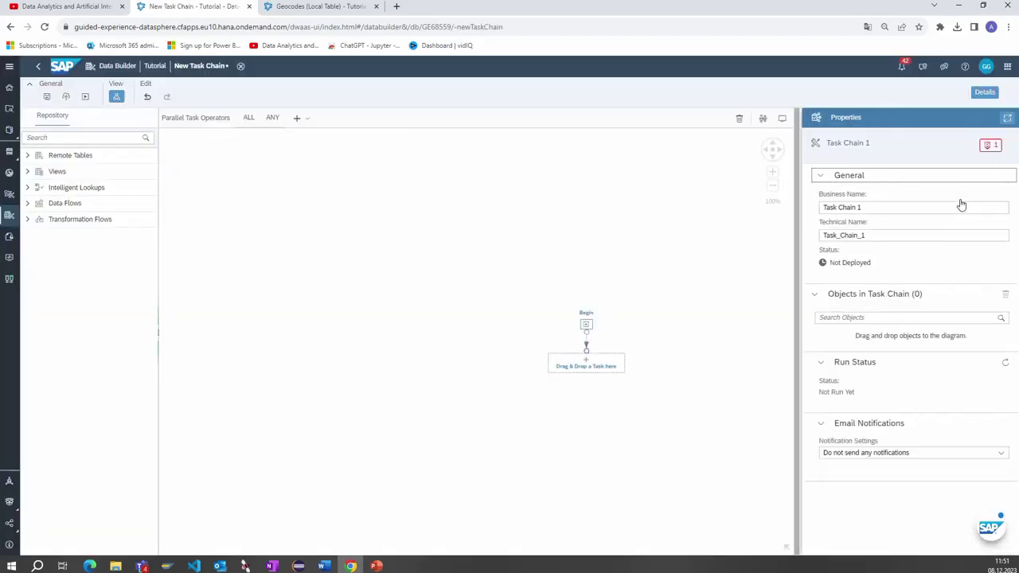
left_click_drag(700, 333, 570, 227)
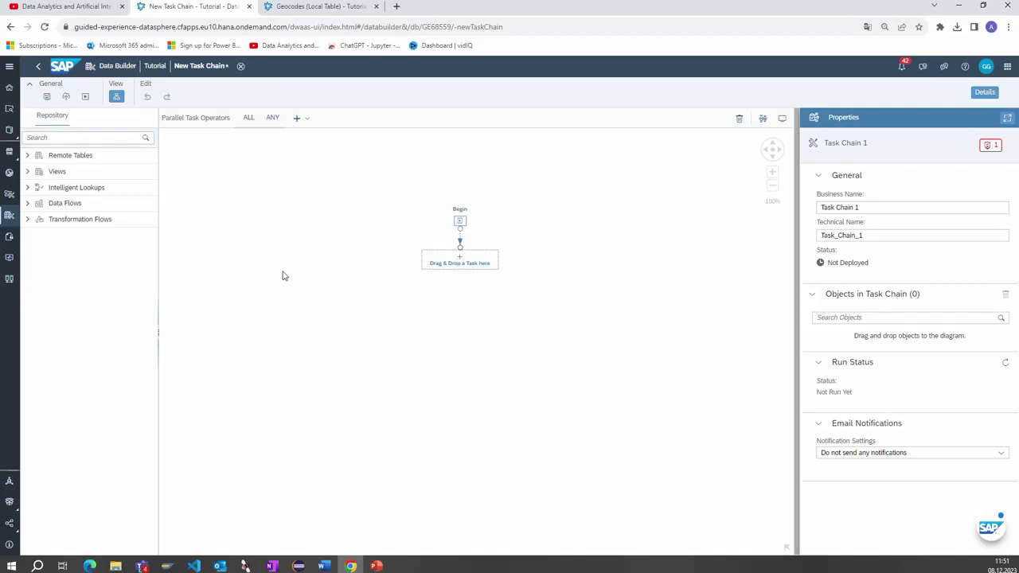
left_click(29, 204)
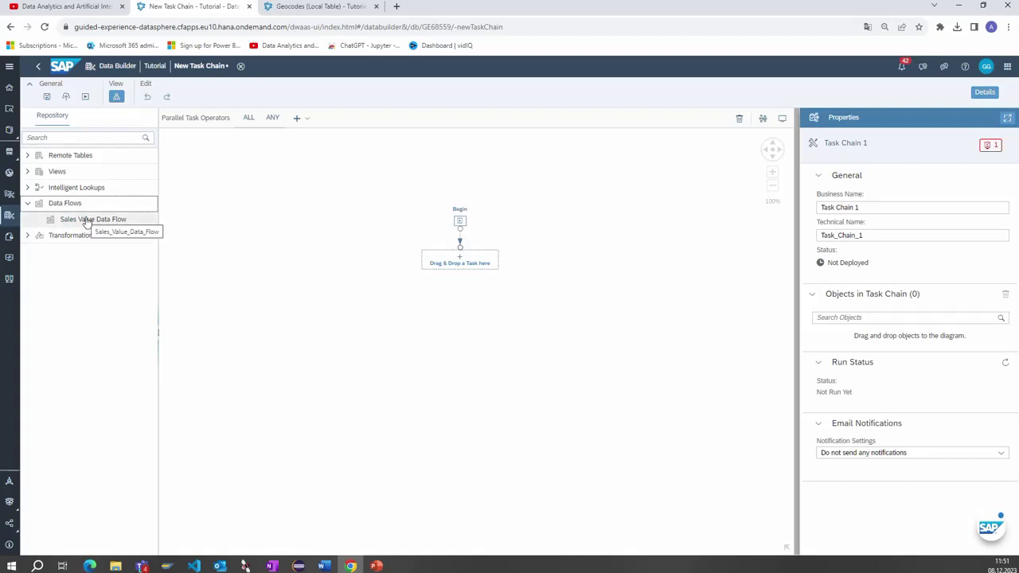
left_click_drag(86, 220, 448, 270)
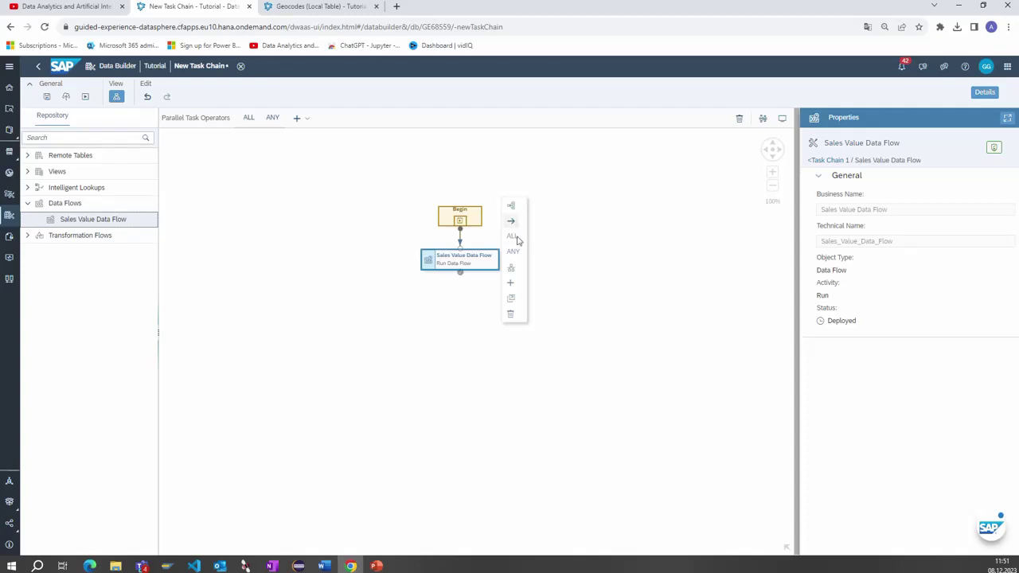
Add Customer Postal Code Transformation as the next task after the data flow
left_click(511, 284)
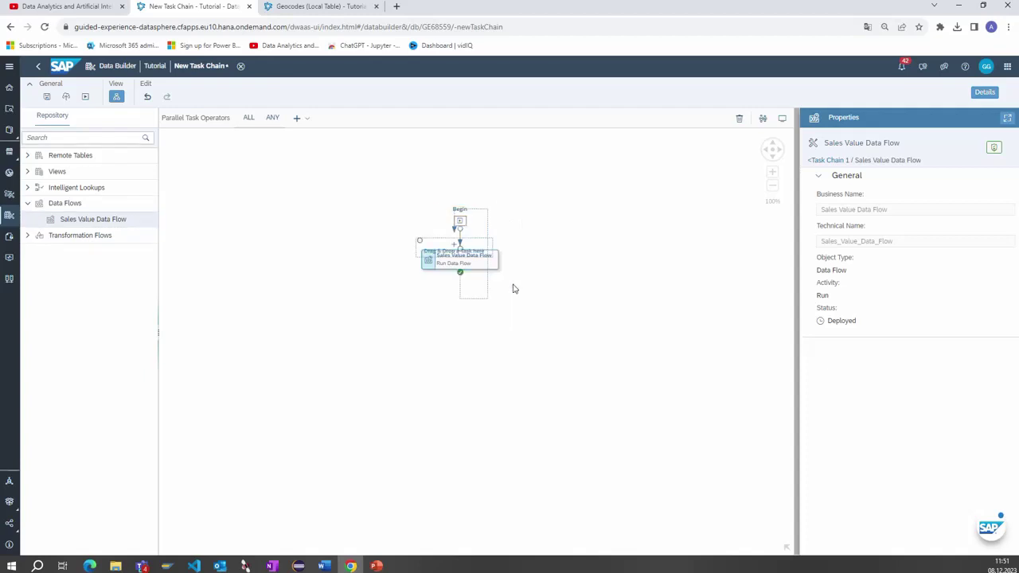
left_click(28, 236)
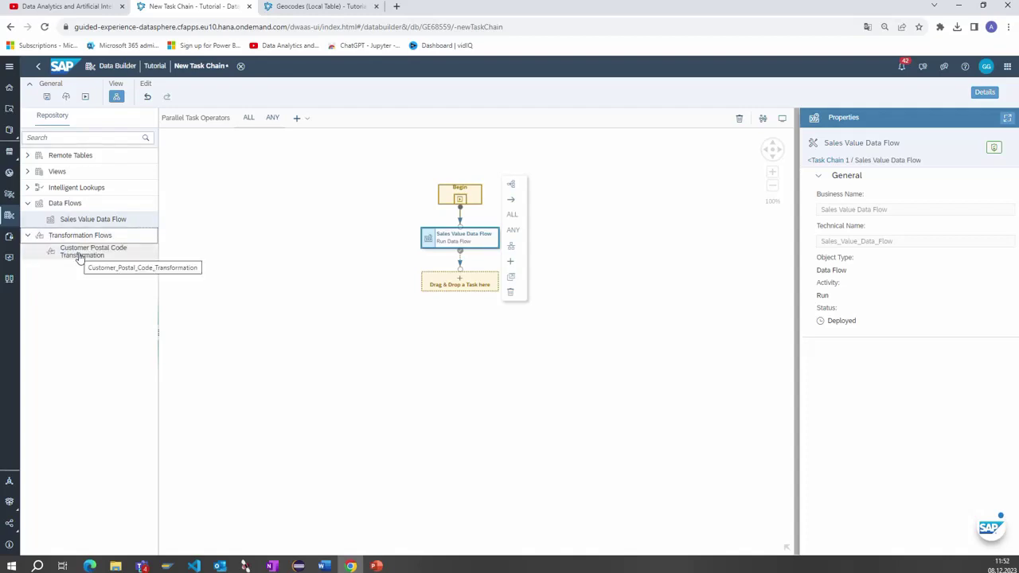
left_click_drag(79, 257, 456, 288)
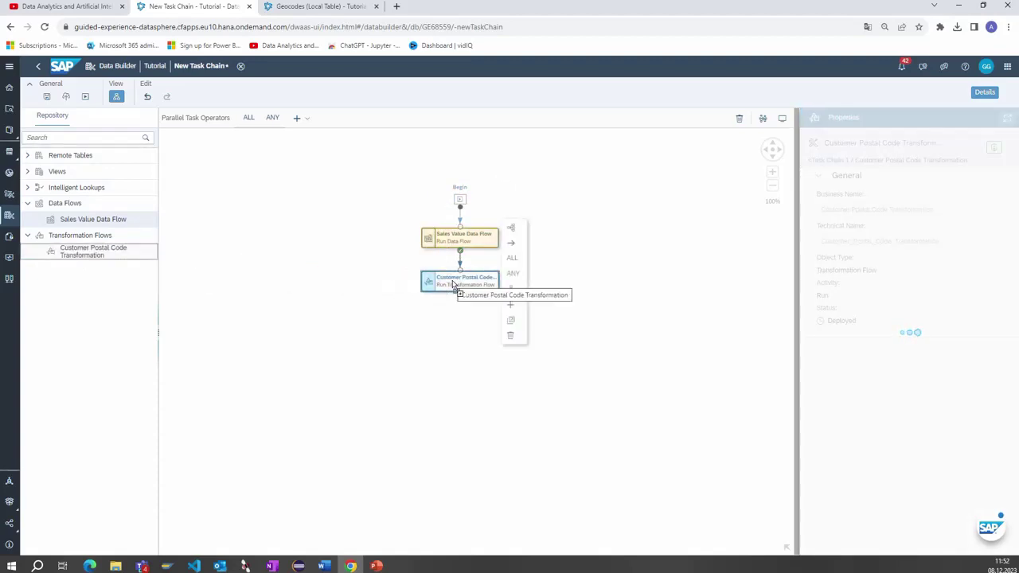
left_click(598, 236)
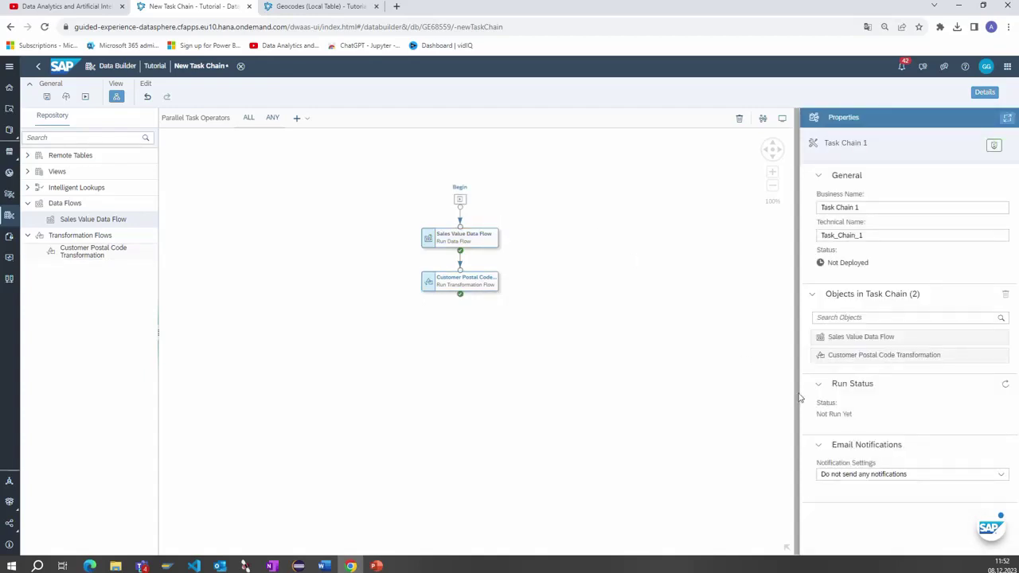
left_click(901, 477)
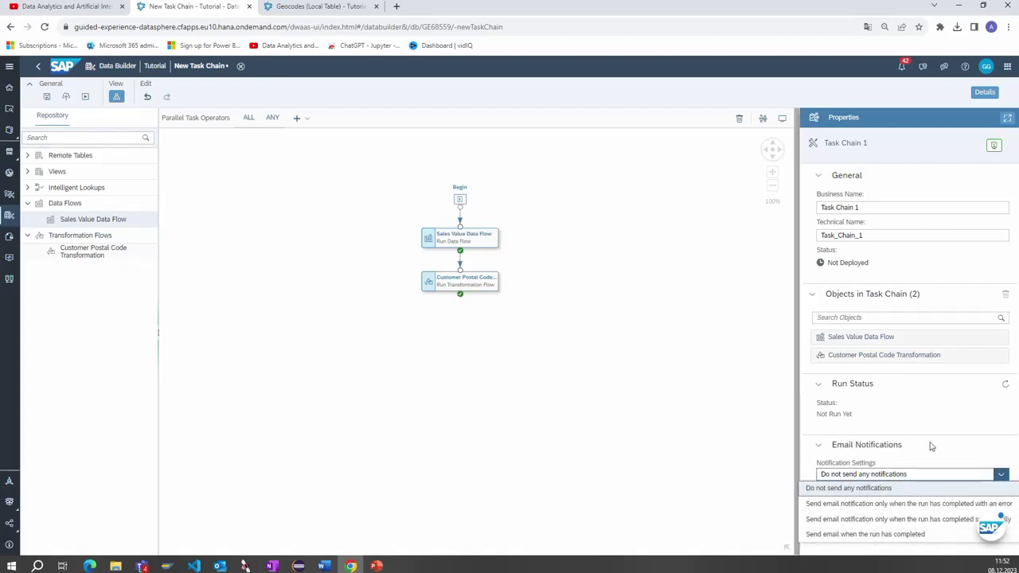
left_click(247, 169)
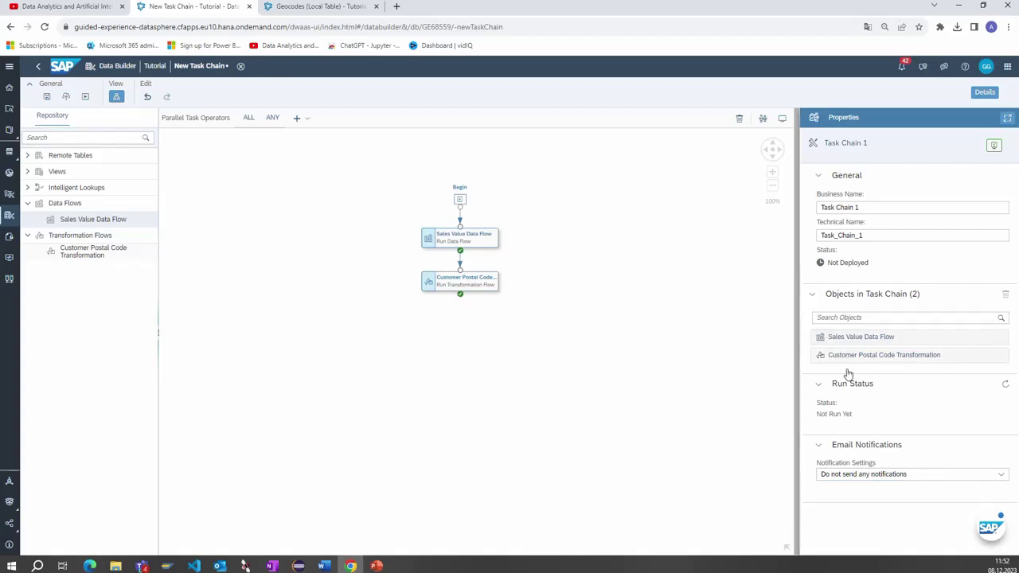
Deploy the task chain, saving it with the business name 'Sales Task Chain for Reporting'
left_click(65, 98)
triple_click(502, 291)
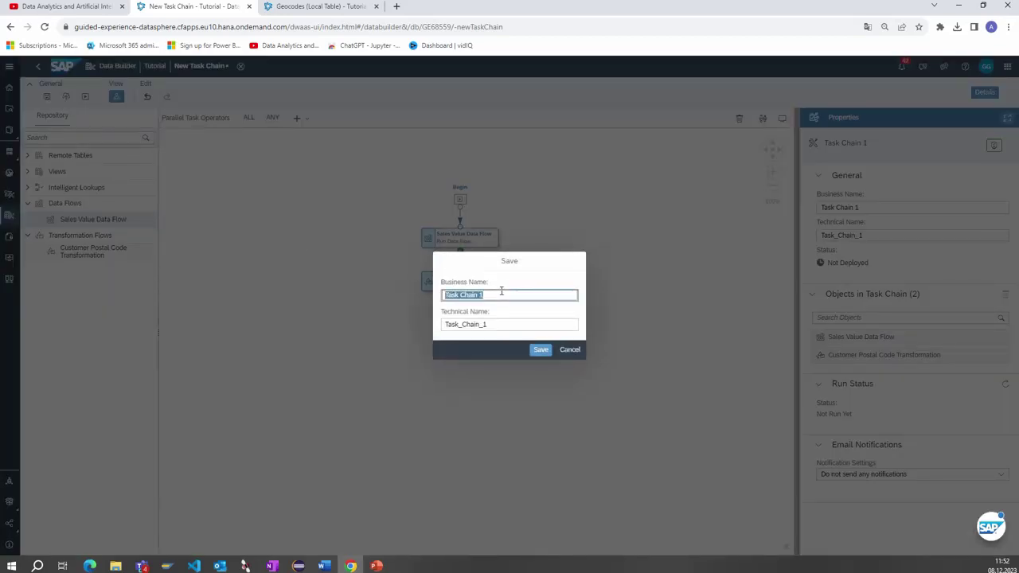
type("Sales_Task Chain")
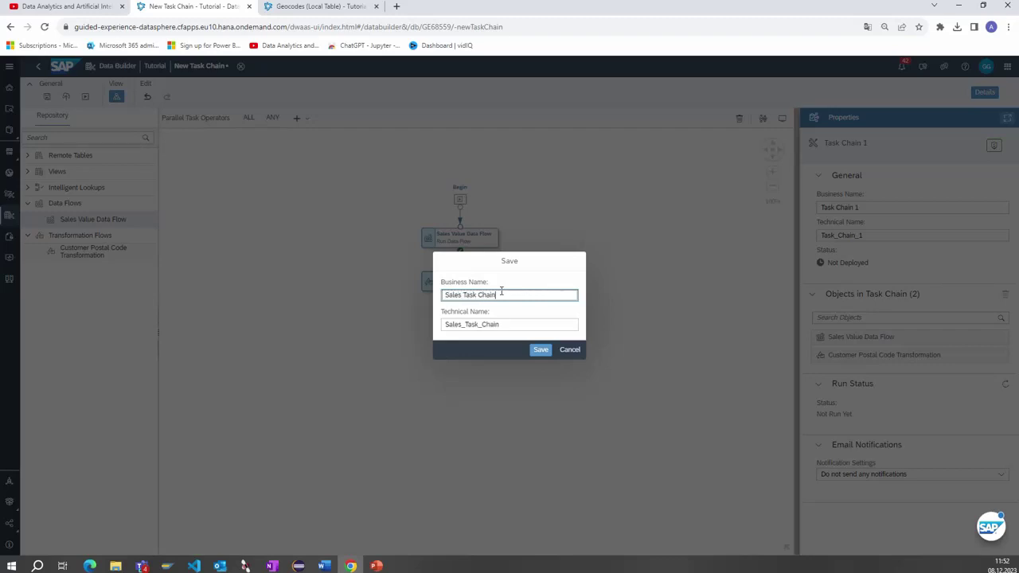
type(" for Reporting")
left_click(540, 352)
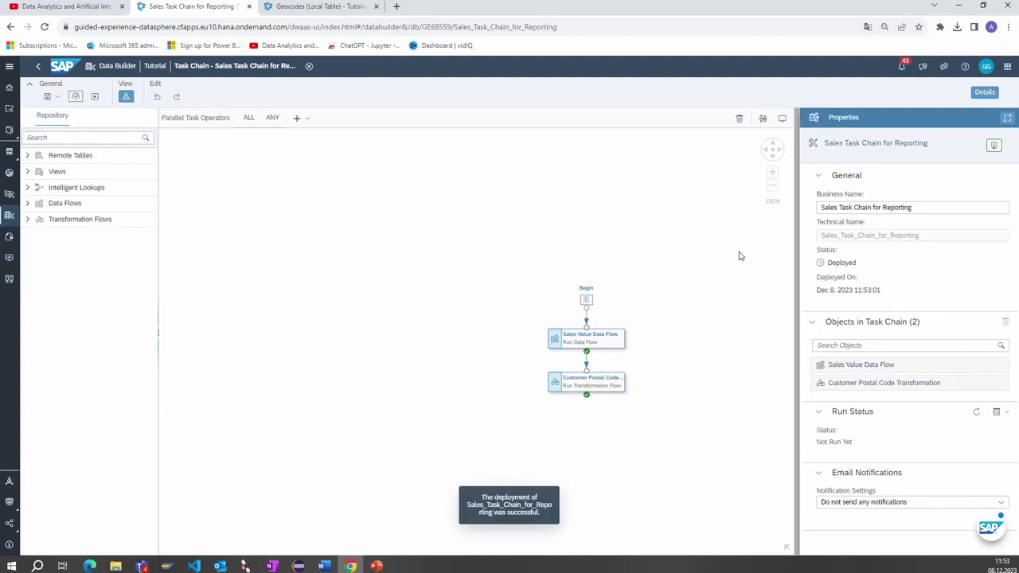
Run the deployed chain and refresh its monitor until Sales Value Data Flow shows Failed
left_click(95, 97)
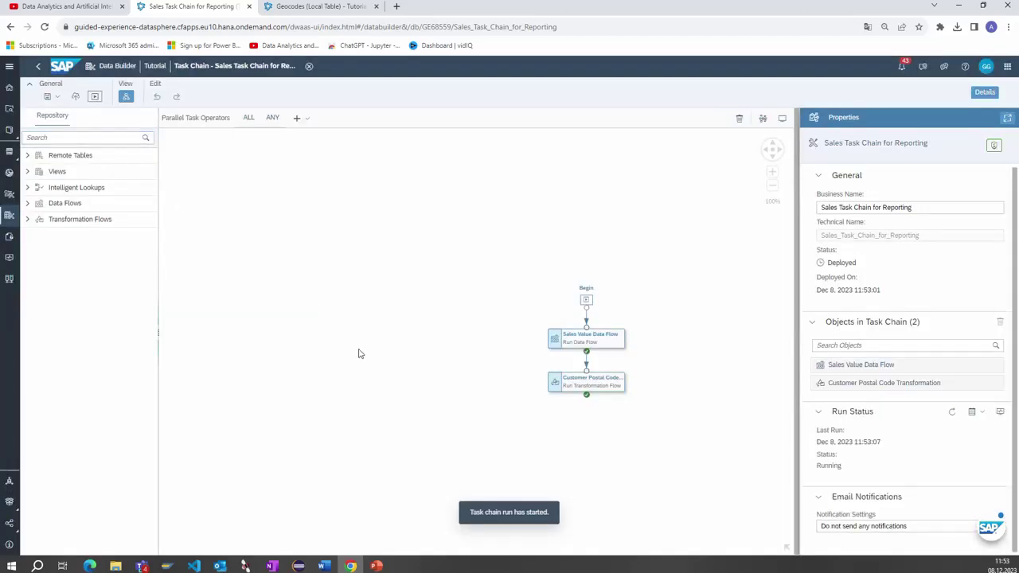
left_click(1000, 413)
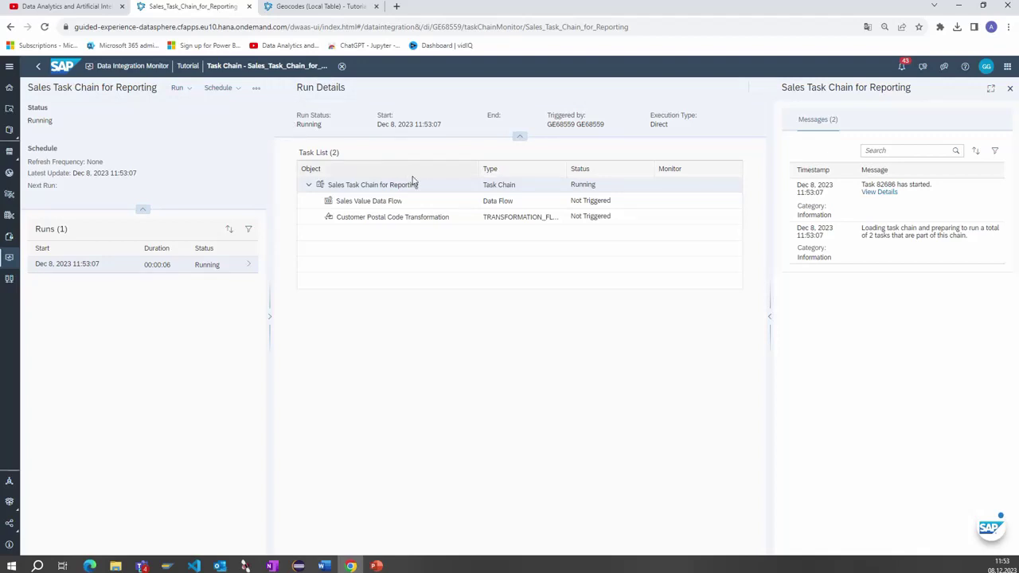
left_click(256, 88)
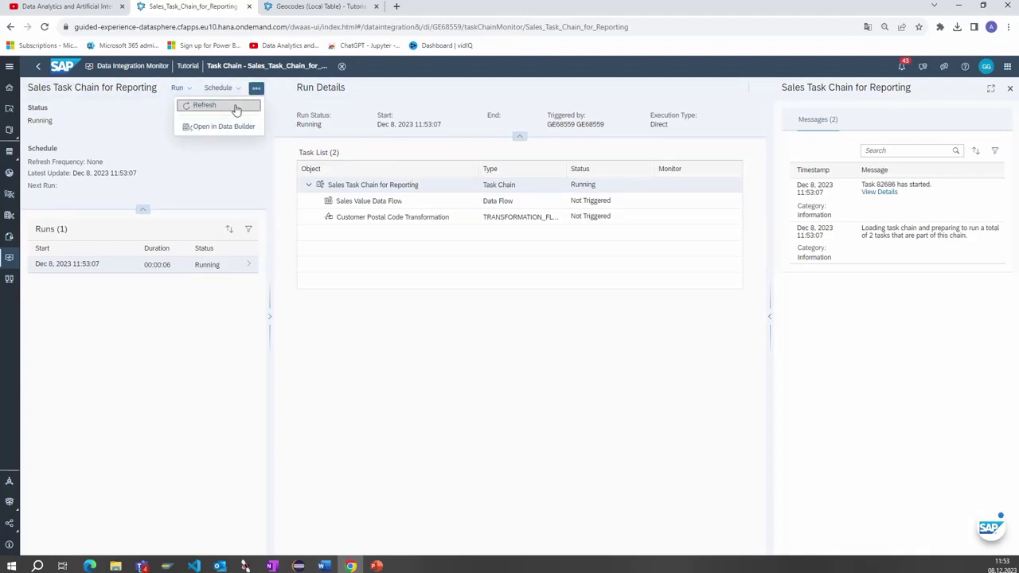
left_click(235, 109)
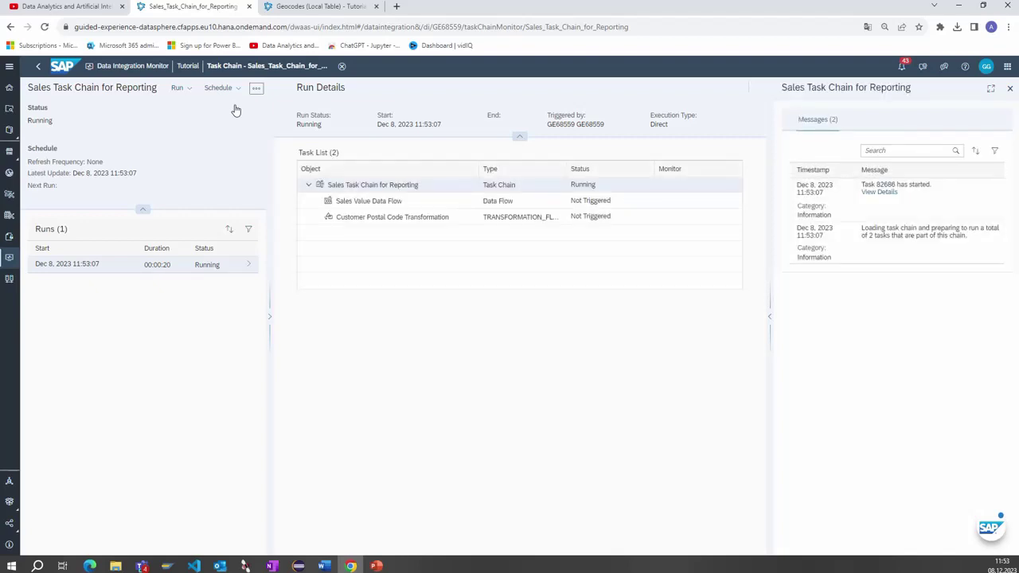
left_click(256, 88)
left_click(242, 106)
left_click(256, 89)
left_click(239, 105)
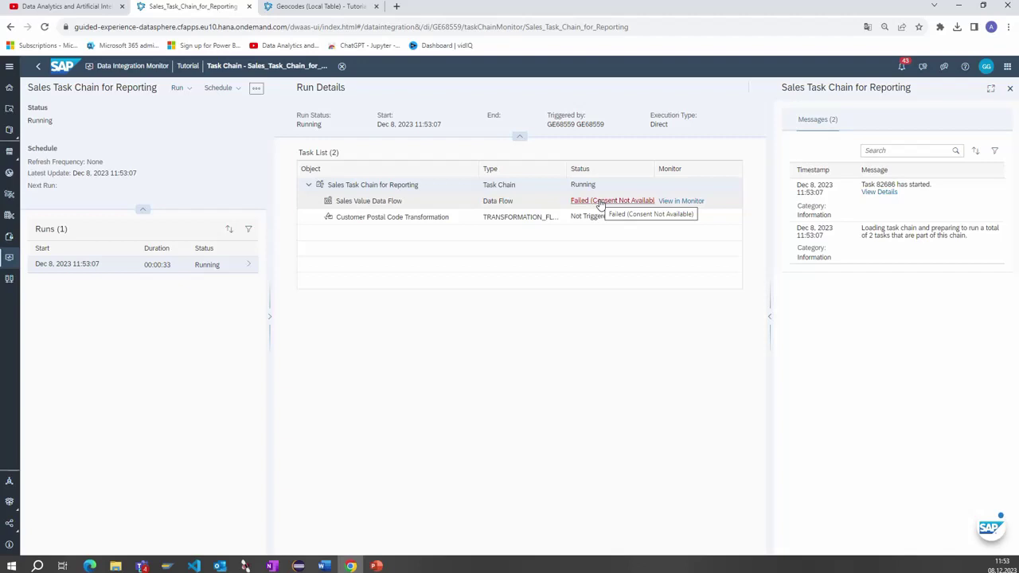
View the failed Sales Value Data Flow run in its monitor, then go to the Data Integration Monitor overview
left_click(678, 201)
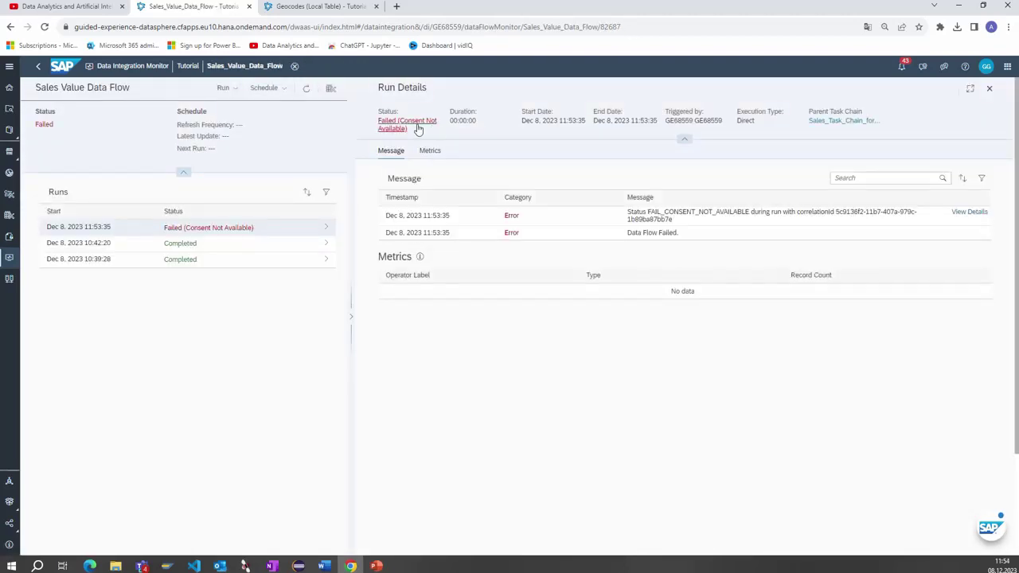
left_click(167, 69)
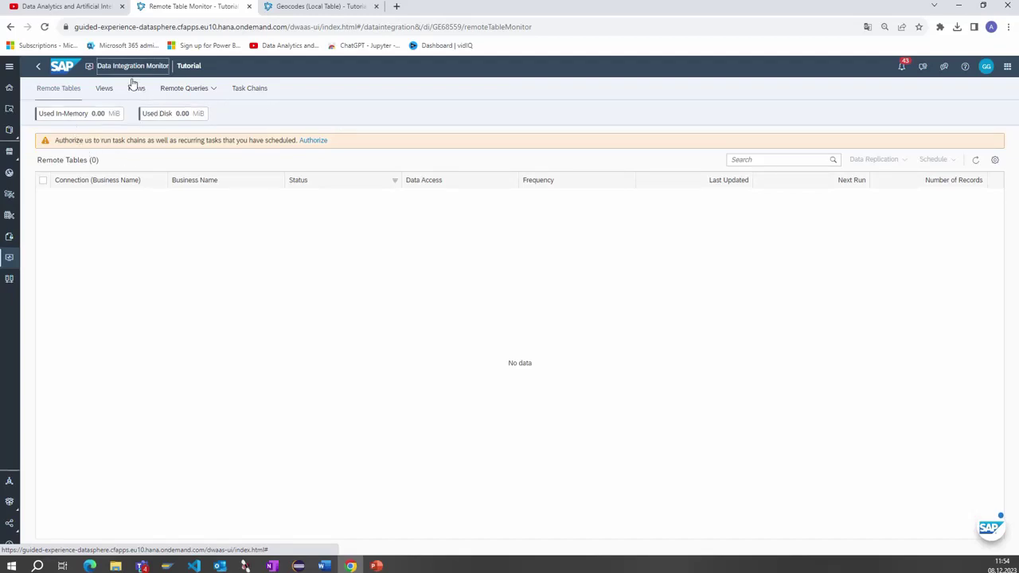
Grant consent to run scheduled tasks and task chains, then open the Flows monitor
left_click(312, 141)
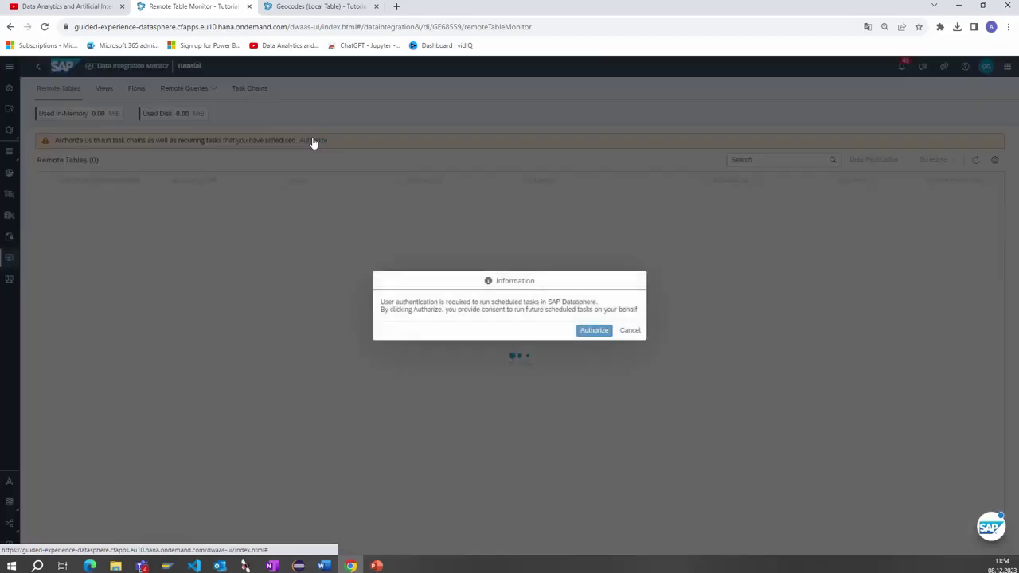
left_click(589, 329)
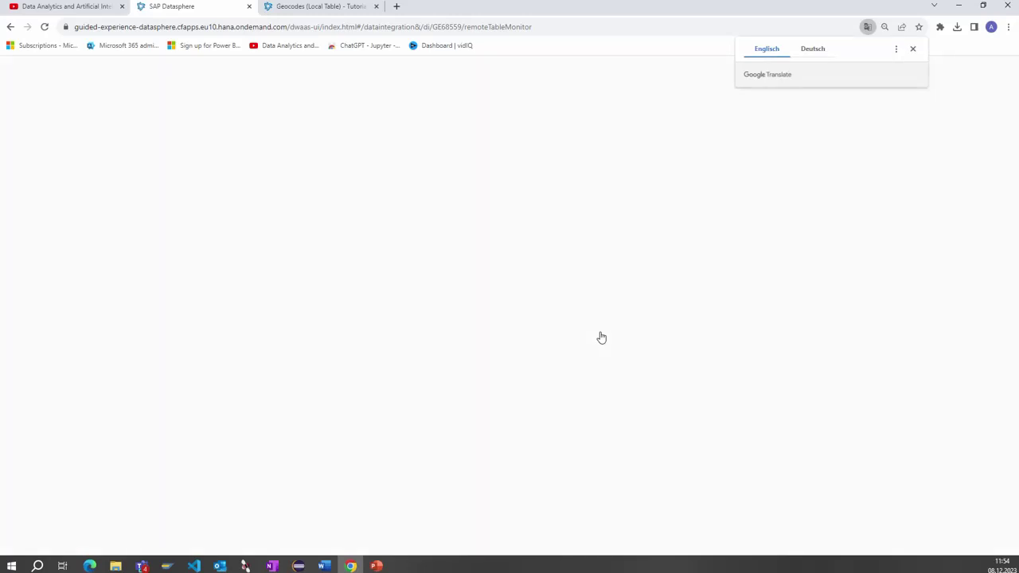
left_click(912, 49)
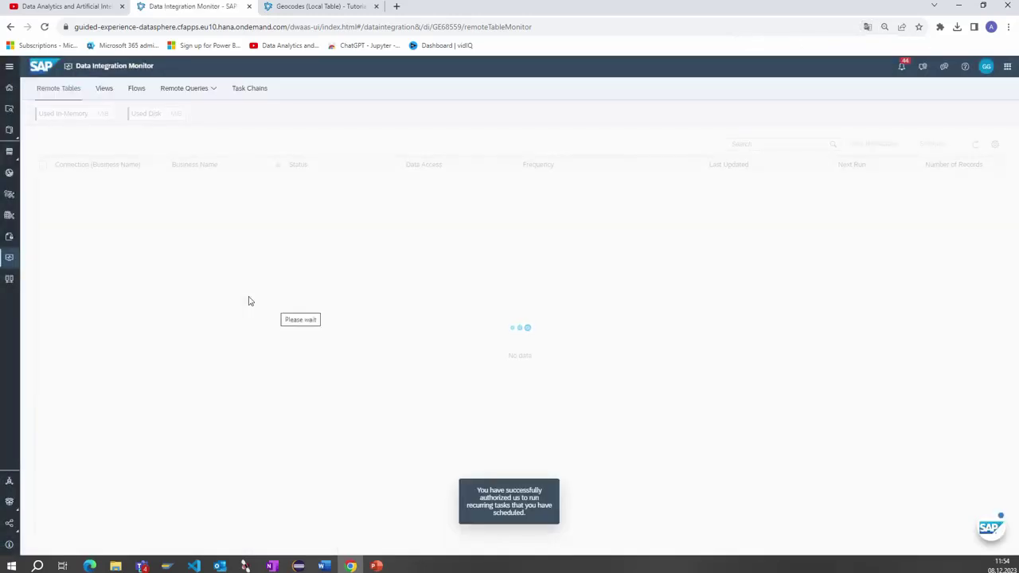
left_click(137, 91)
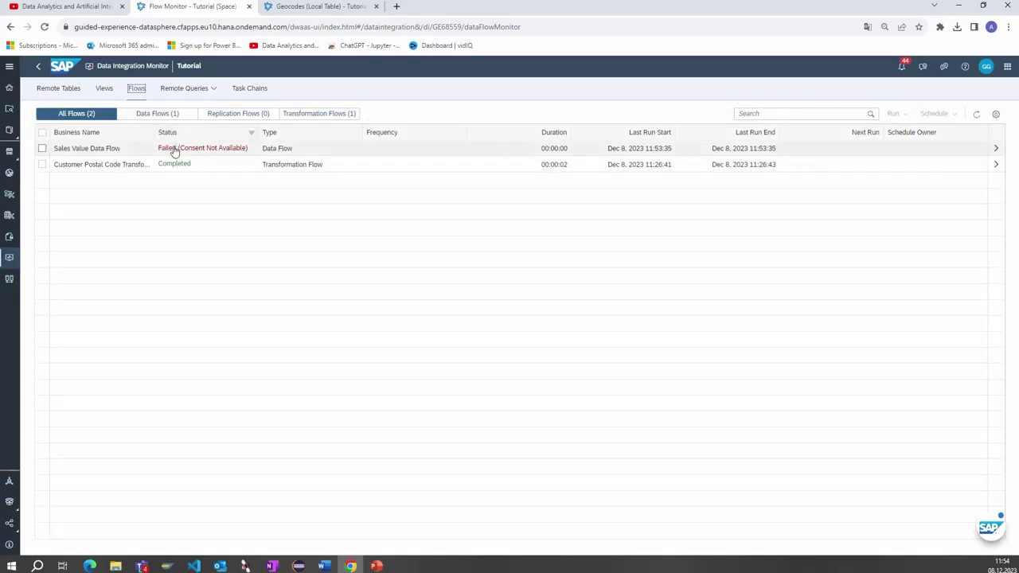
Start a Sales Value Data Flow run with checkup and confirm it
left_click(995, 148)
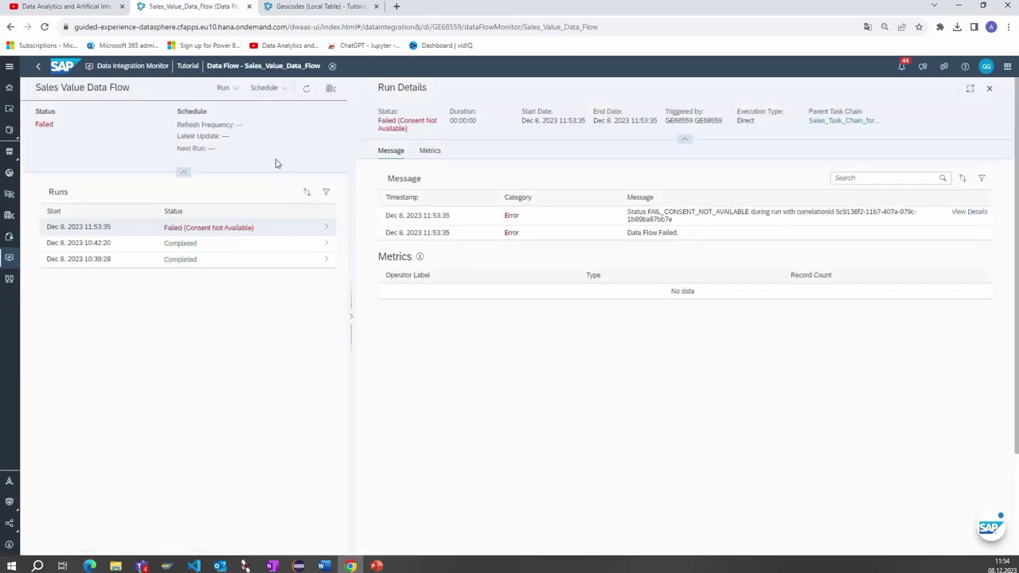
left_click(284, 89)
left_click(234, 92)
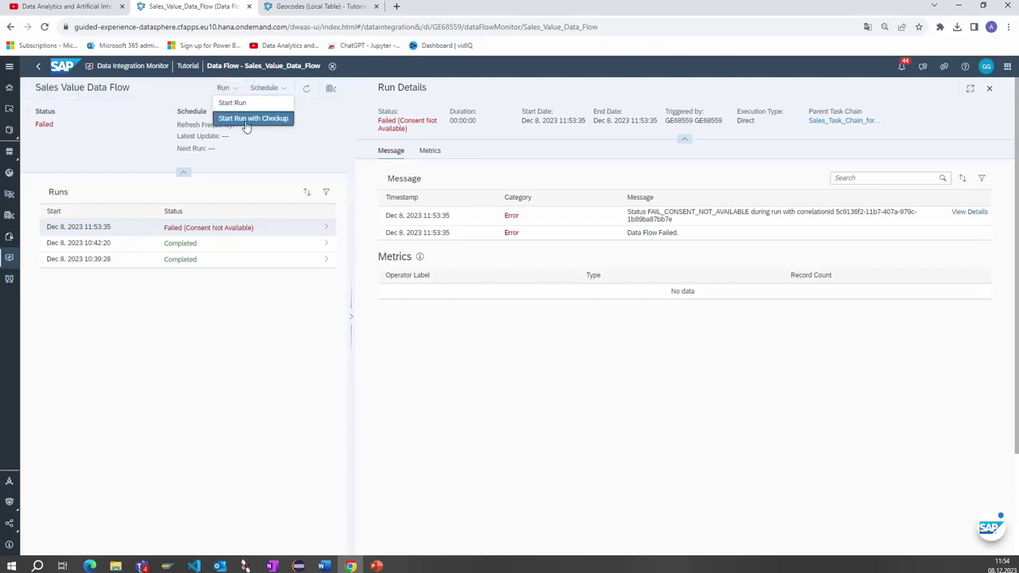
left_click(247, 121)
left_click(551, 352)
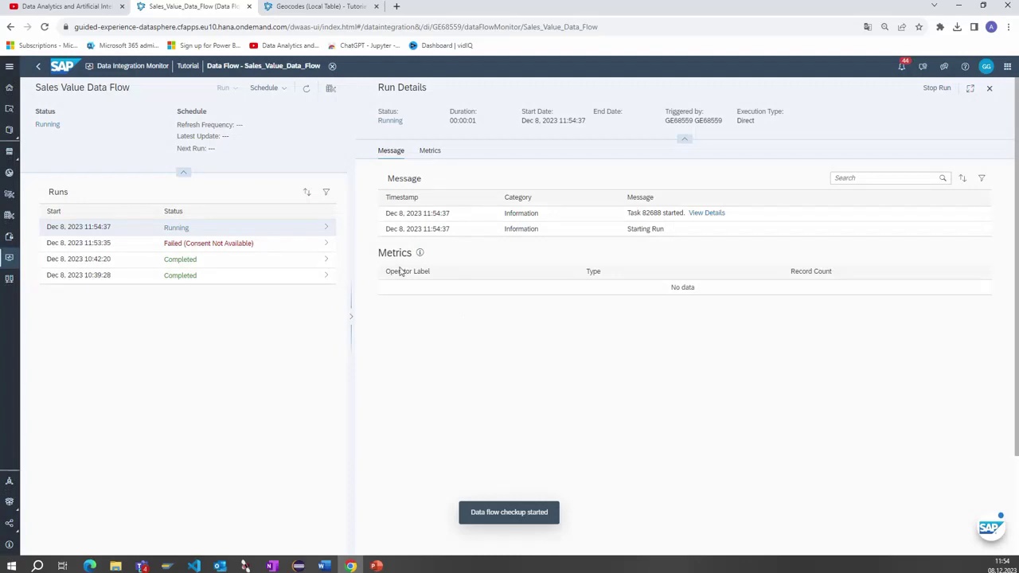
Refresh the run details until 24 records are written, then go to the Data Builder
left_click(326, 231)
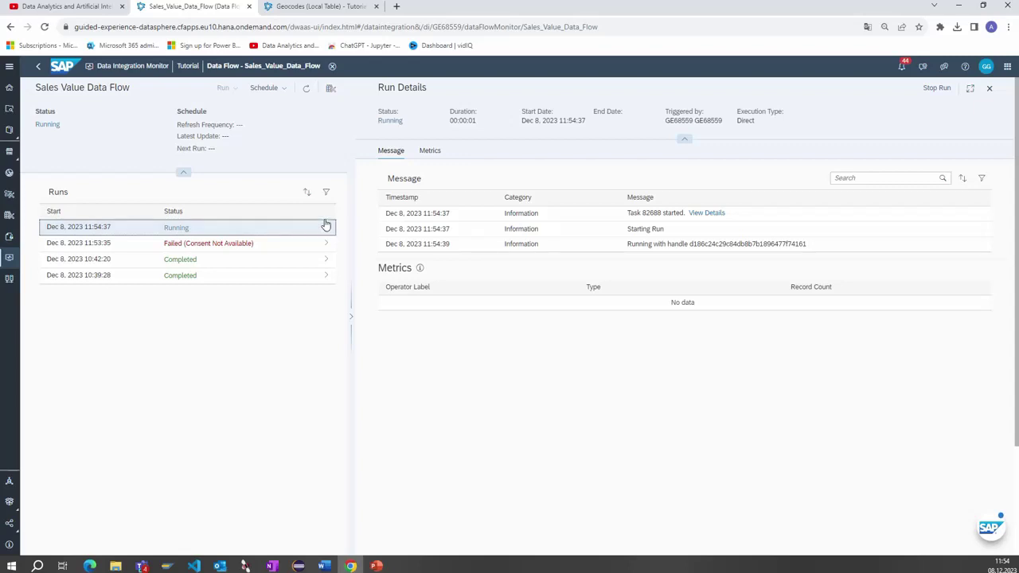
left_click(307, 91)
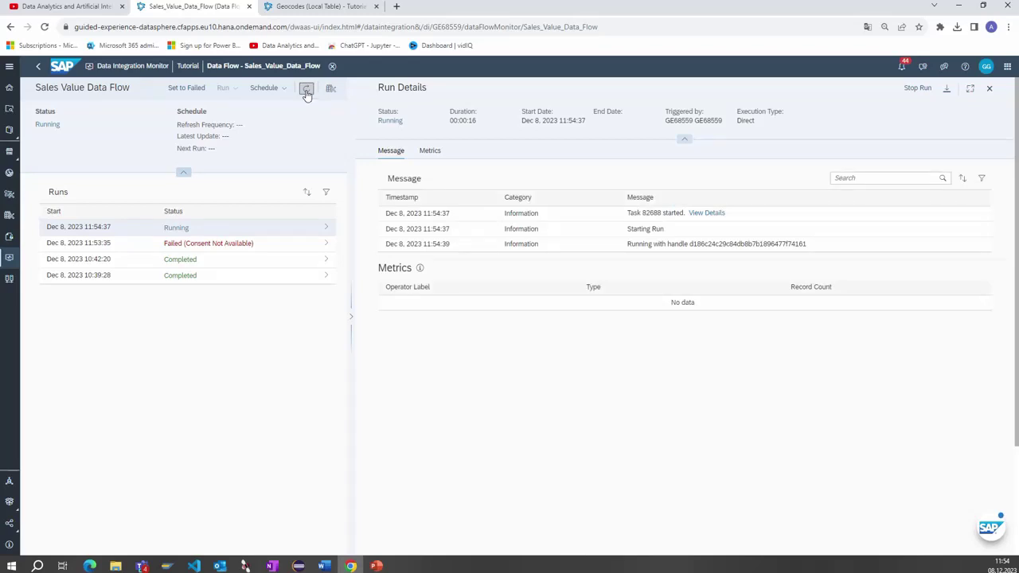
left_click(306, 90)
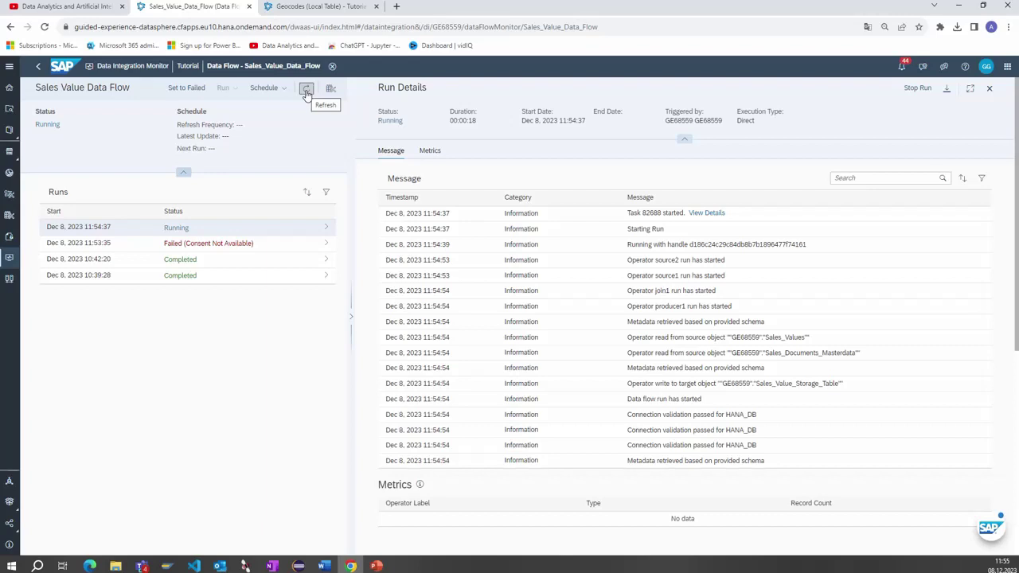
left_click(307, 90)
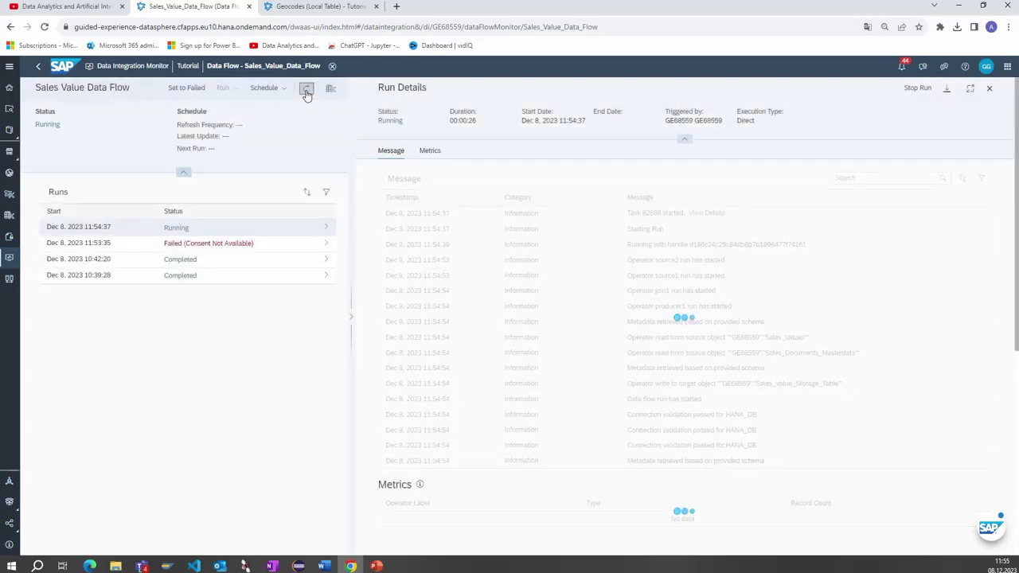
left_click(306, 90)
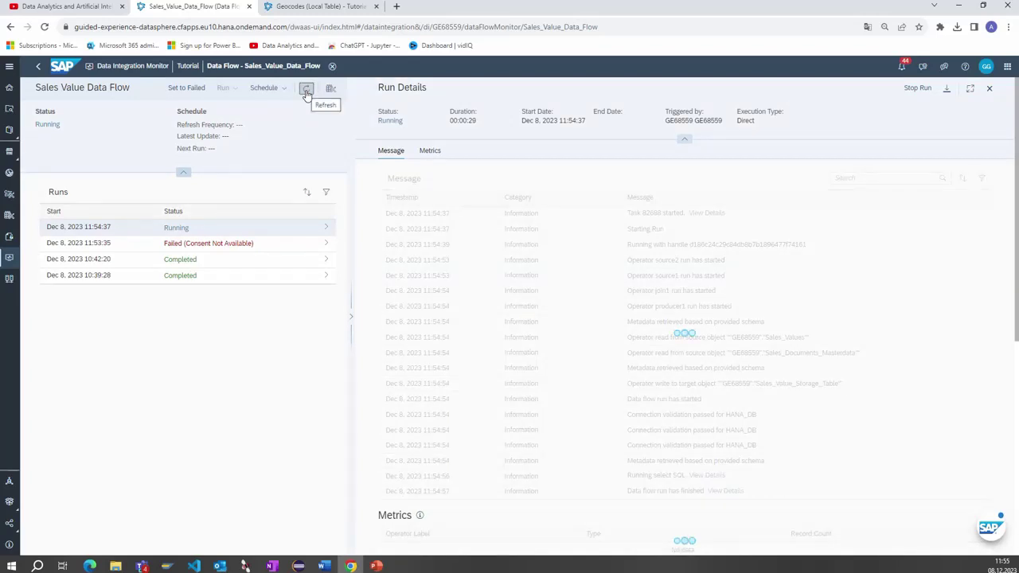
left_click(306, 90)
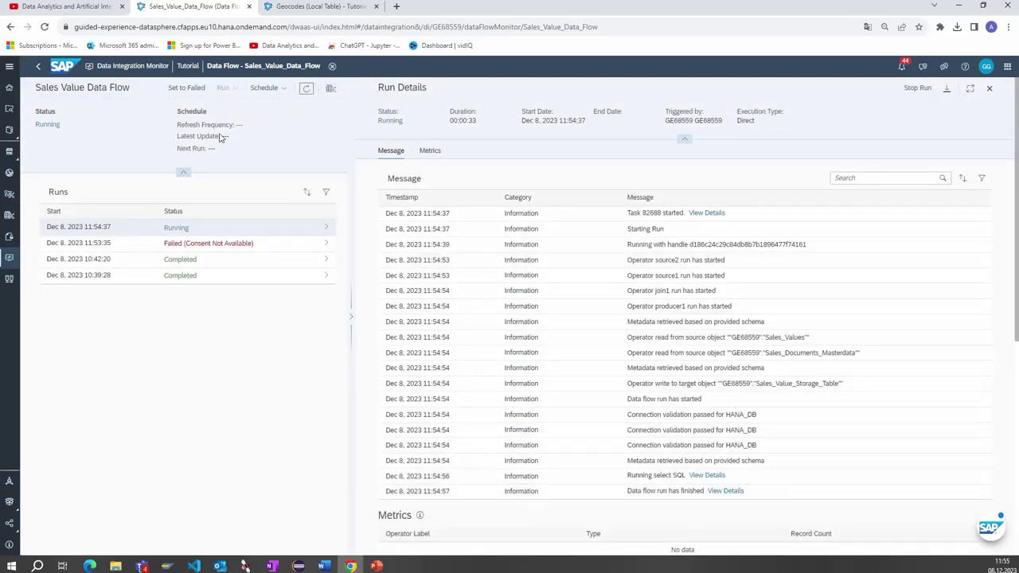
left_click(306, 89)
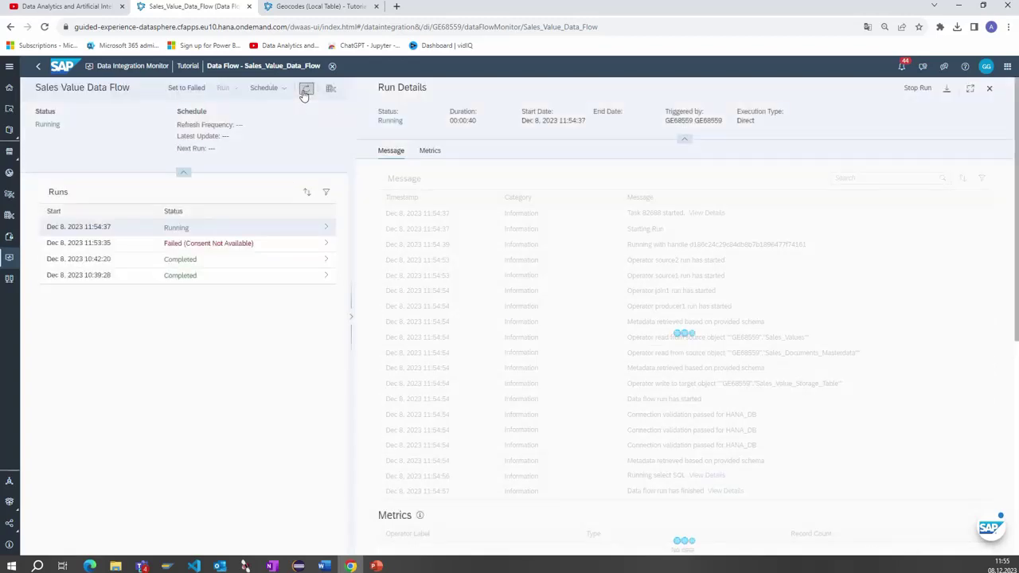
left_click(303, 93)
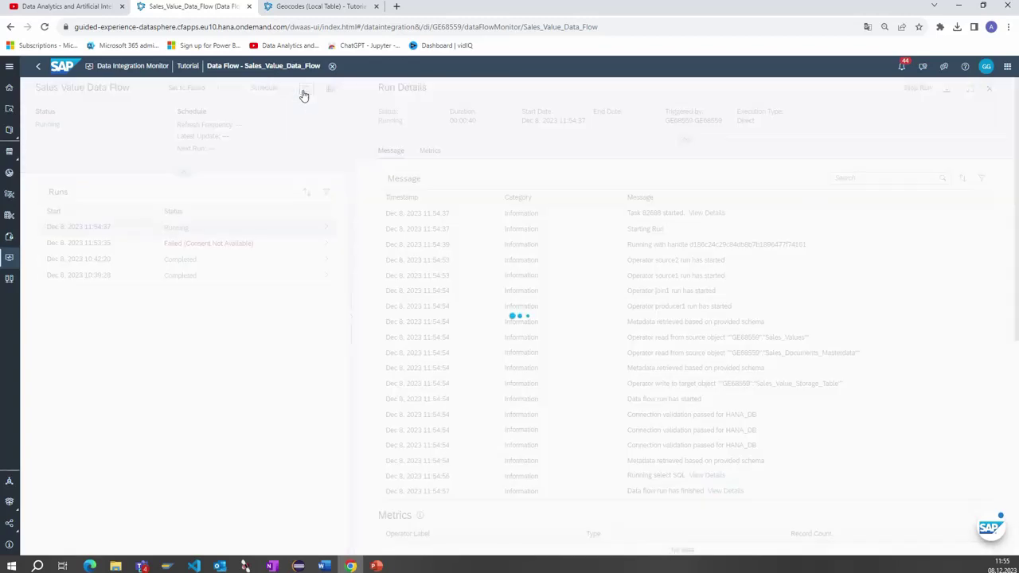
left_click(304, 93)
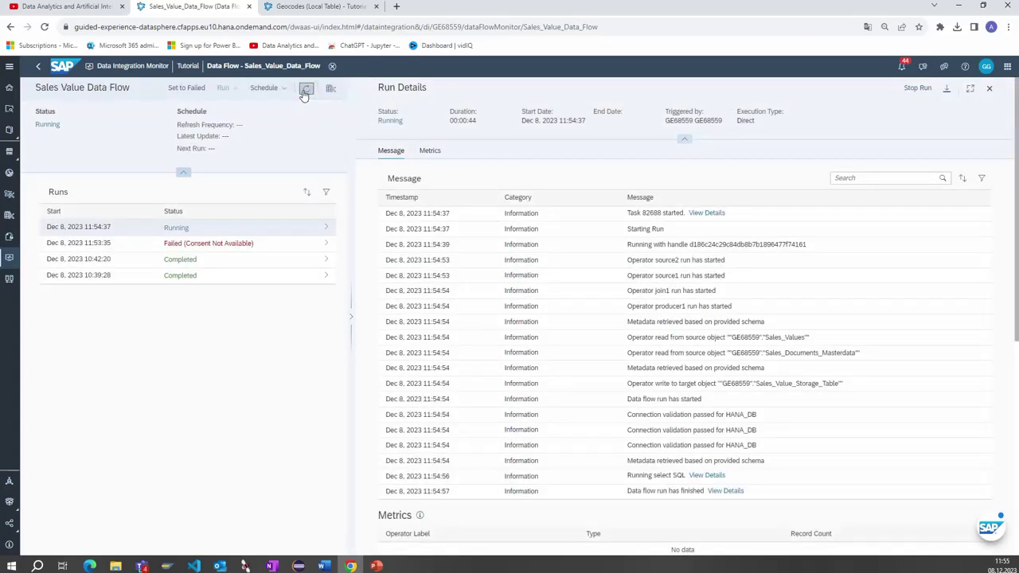
left_click(303, 93)
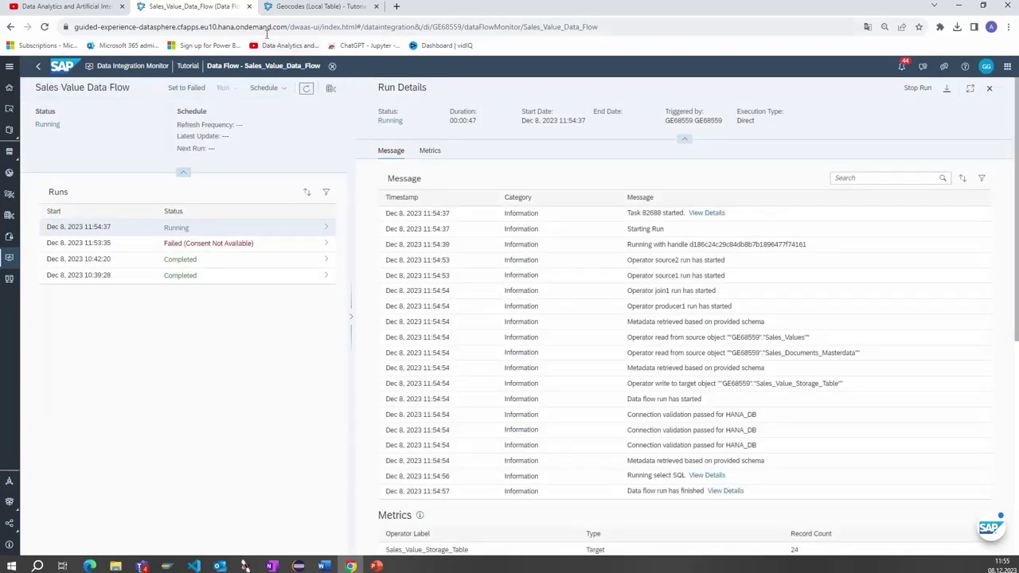
left_click(9, 66)
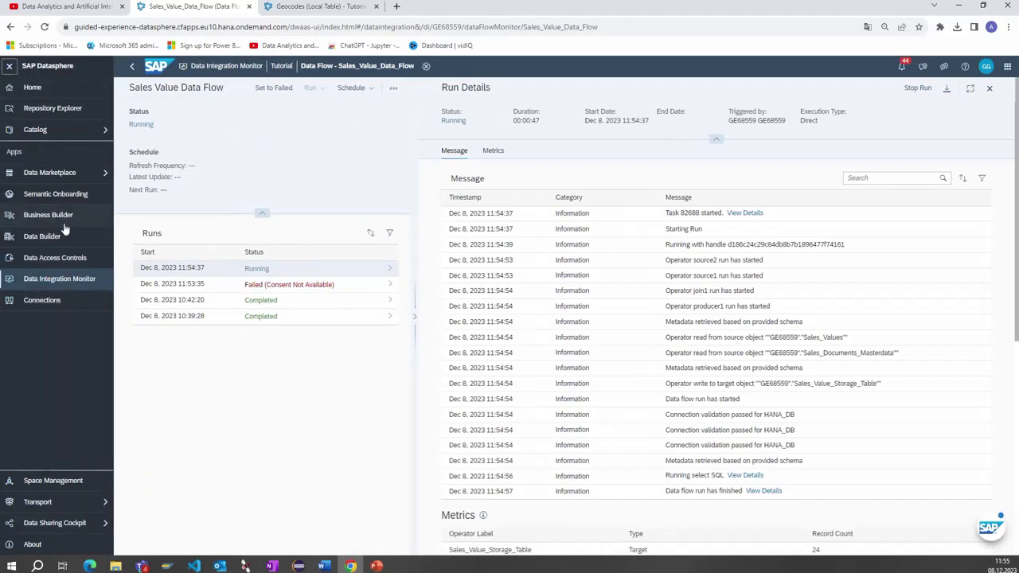
left_click(48, 238)
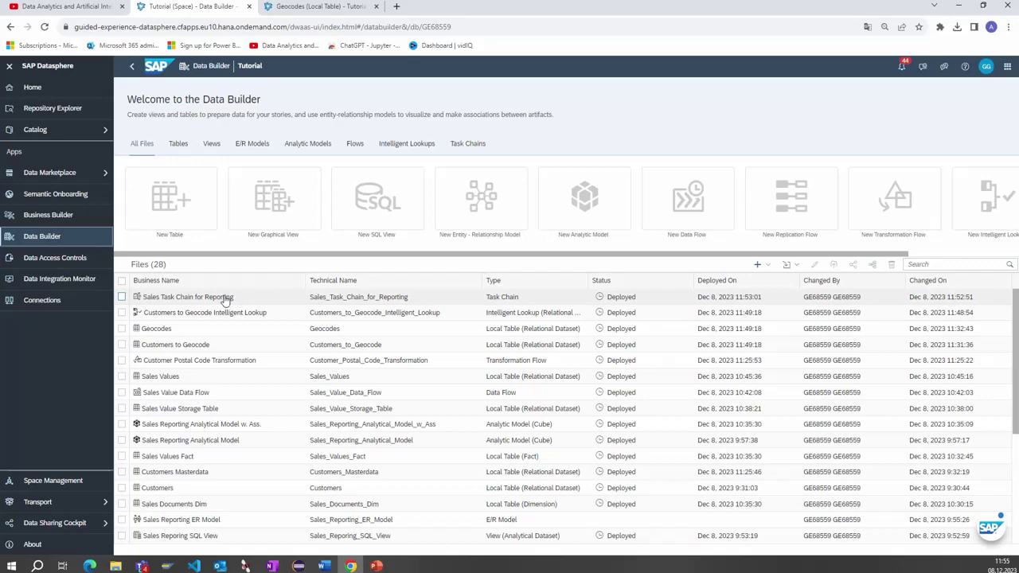
Open the chain's failed run in the monitor, then view Sales Value Data Flow's completed 11:54:37 run
left_click(226, 299)
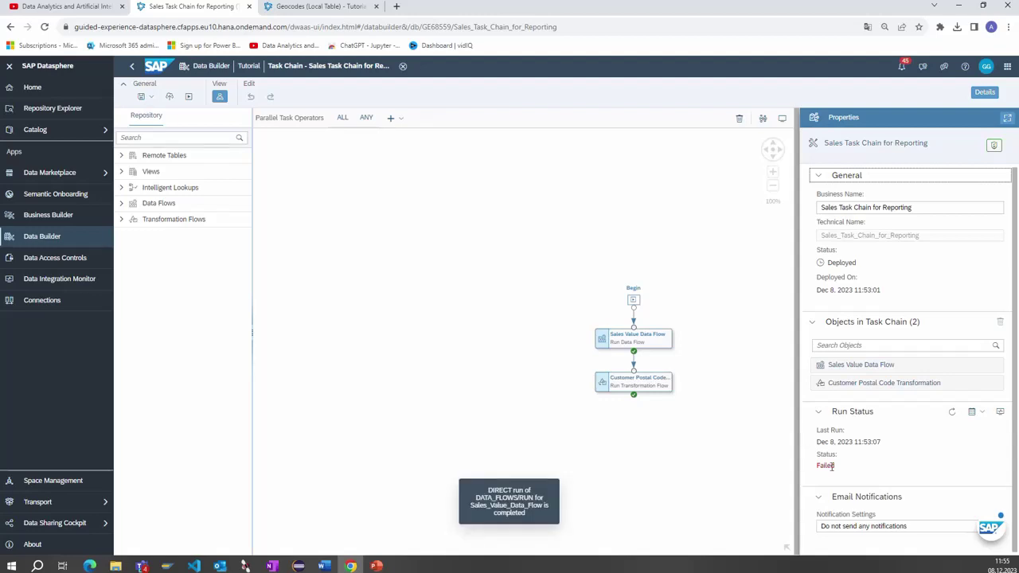
left_click(952, 412)
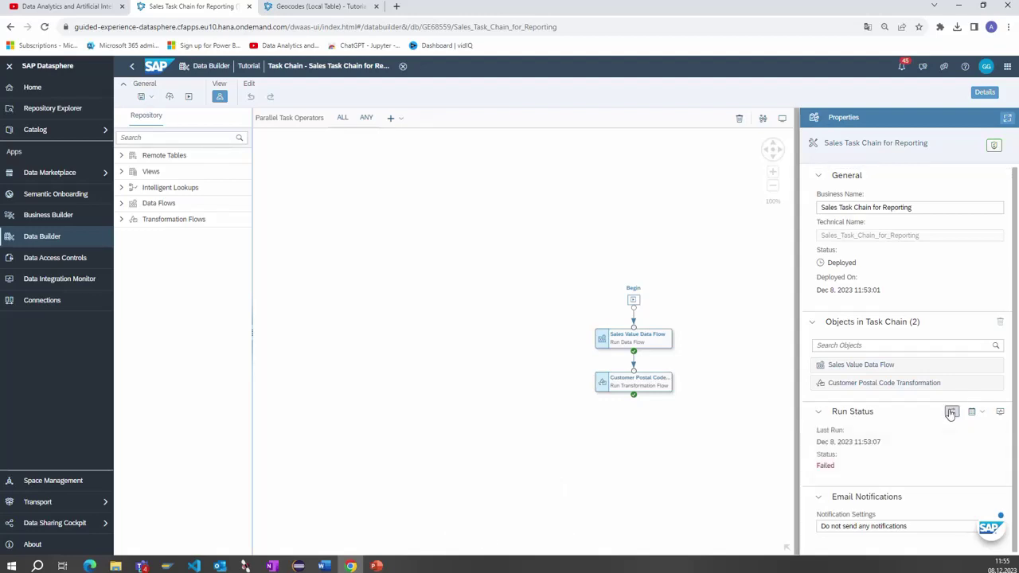
left_click(999, 412)
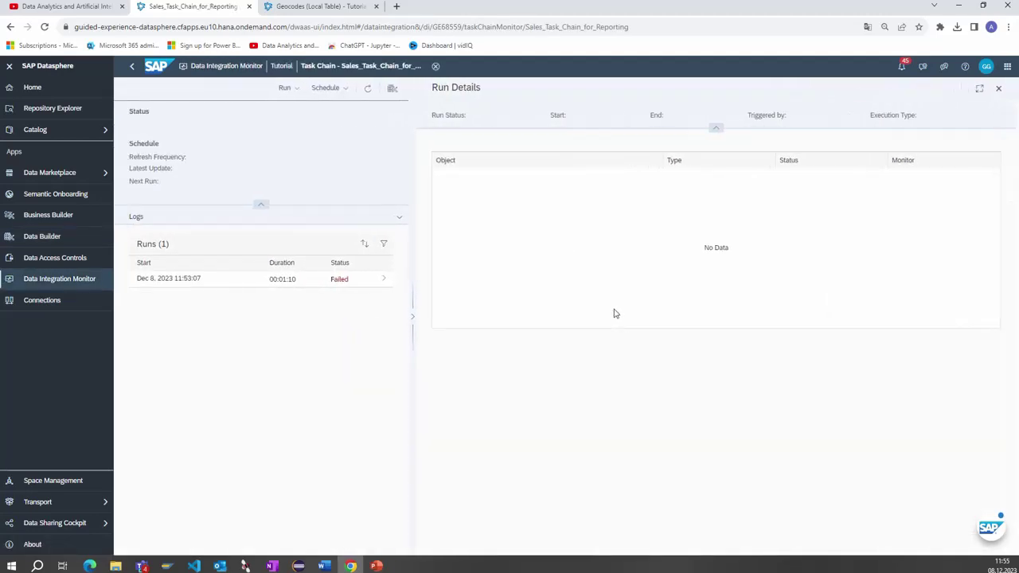
left_click(385, 269)
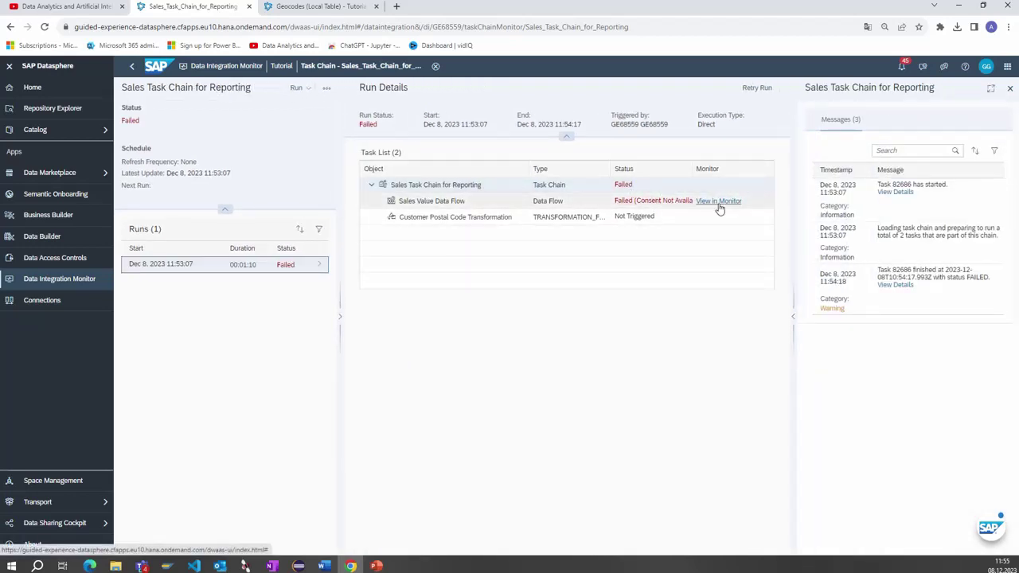
left_click(718, 201)
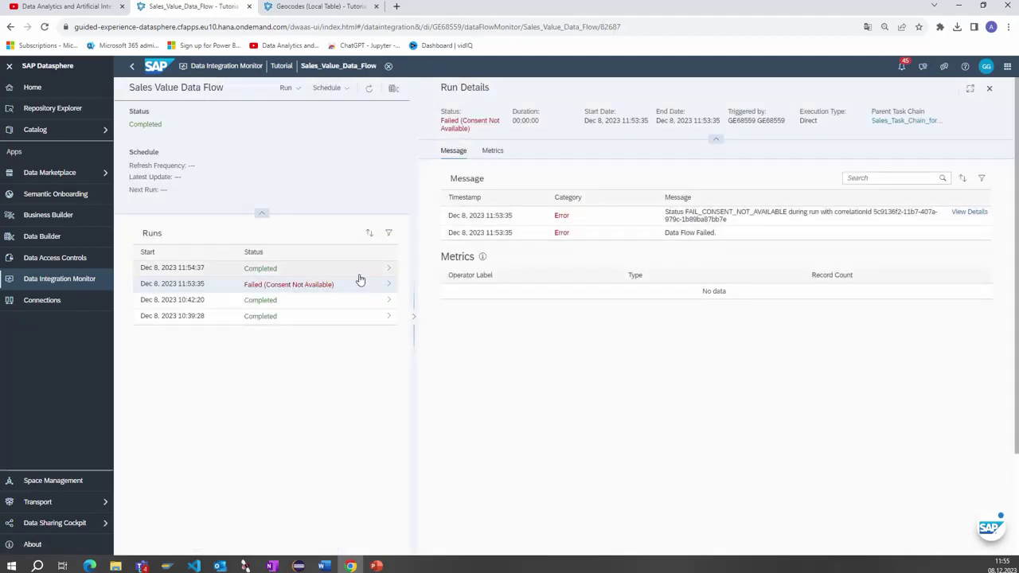
left_click(361, 271)
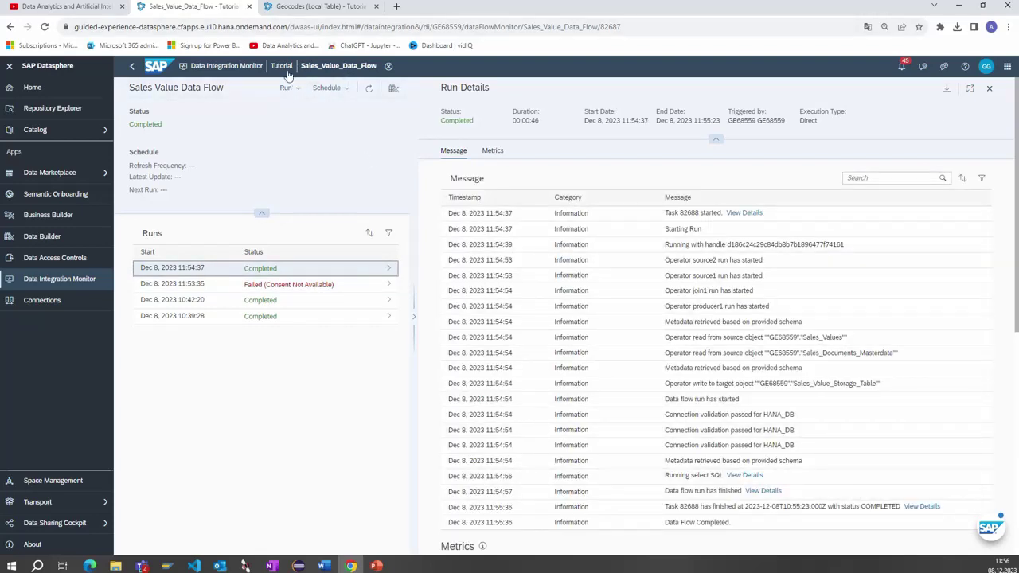
Reopen Sales Task Chain for Reporting, then go to the Data Integration Monitor's Flows monitor
left_click(41, 237)
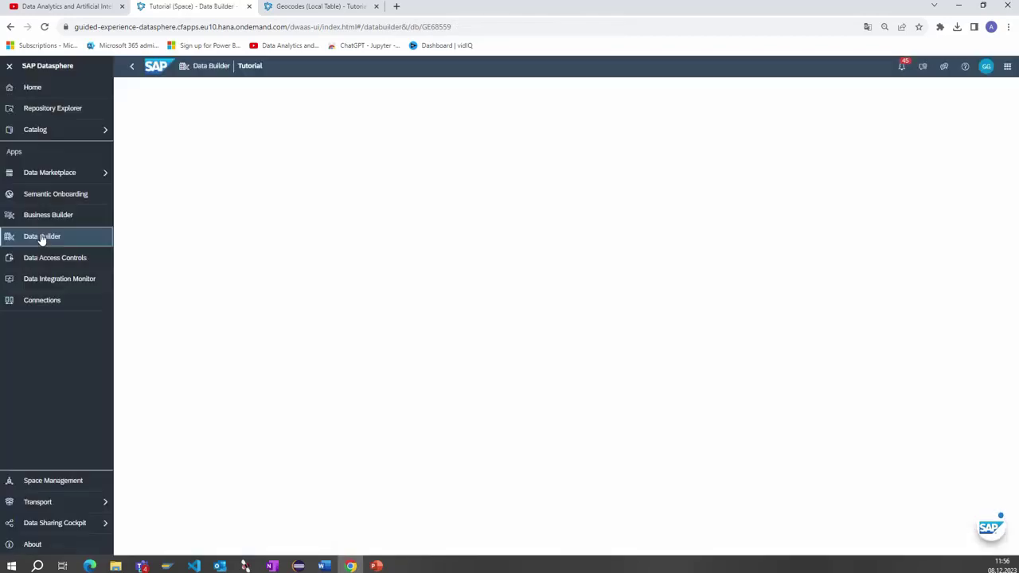
left_click(500, 292)
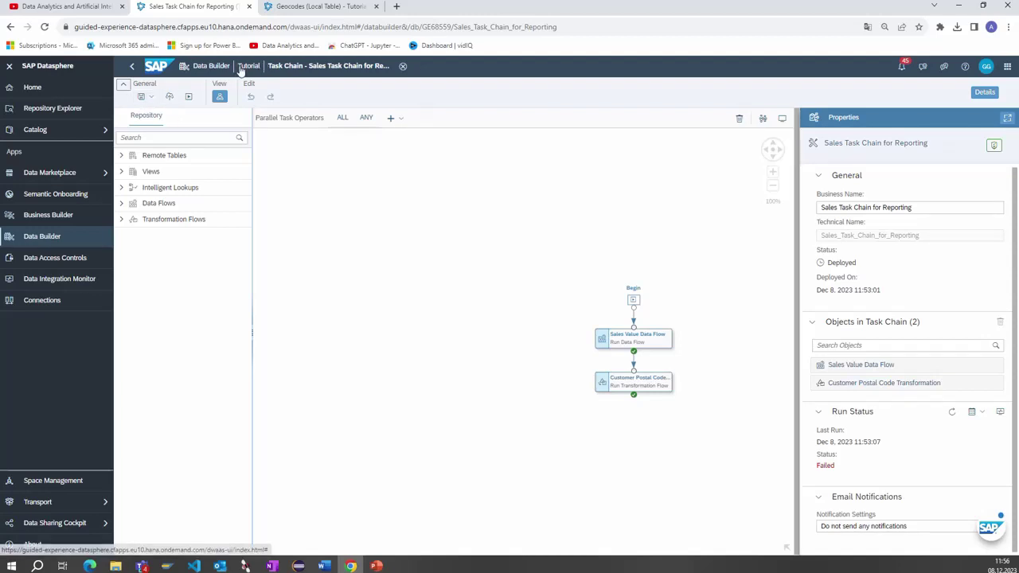
left_click(72, 279)
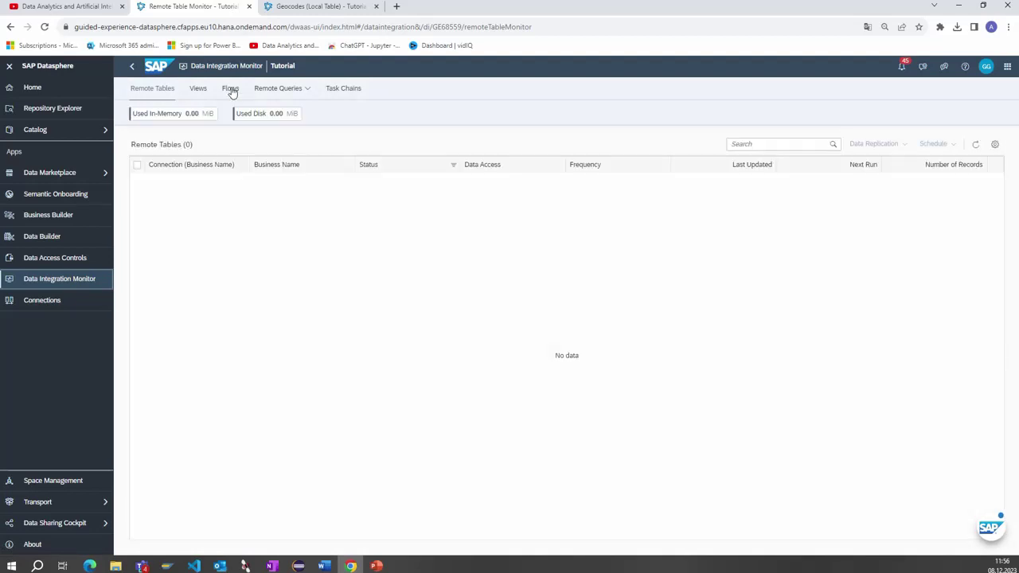
left_click(230, 90)
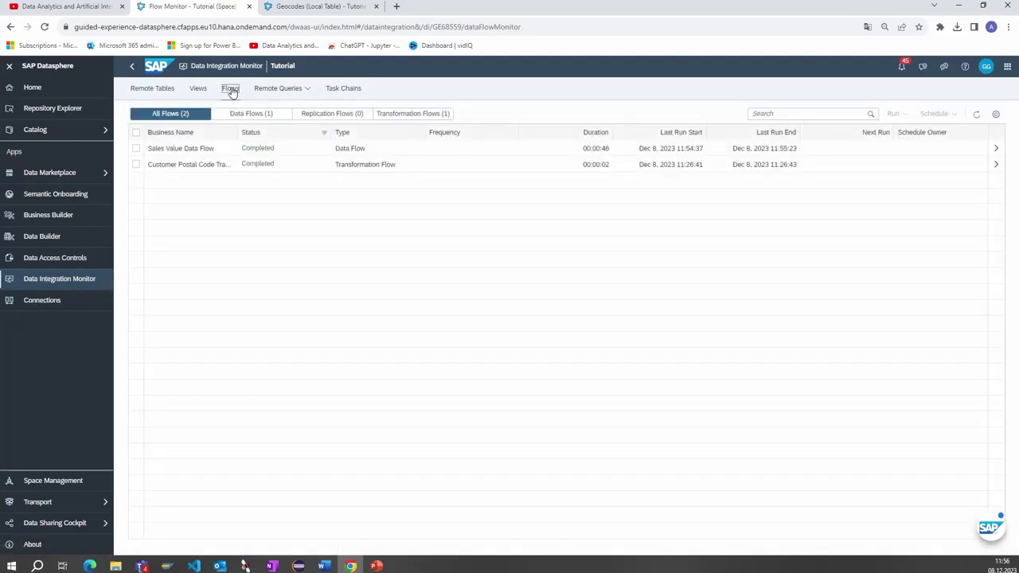
left_click(167, 97)
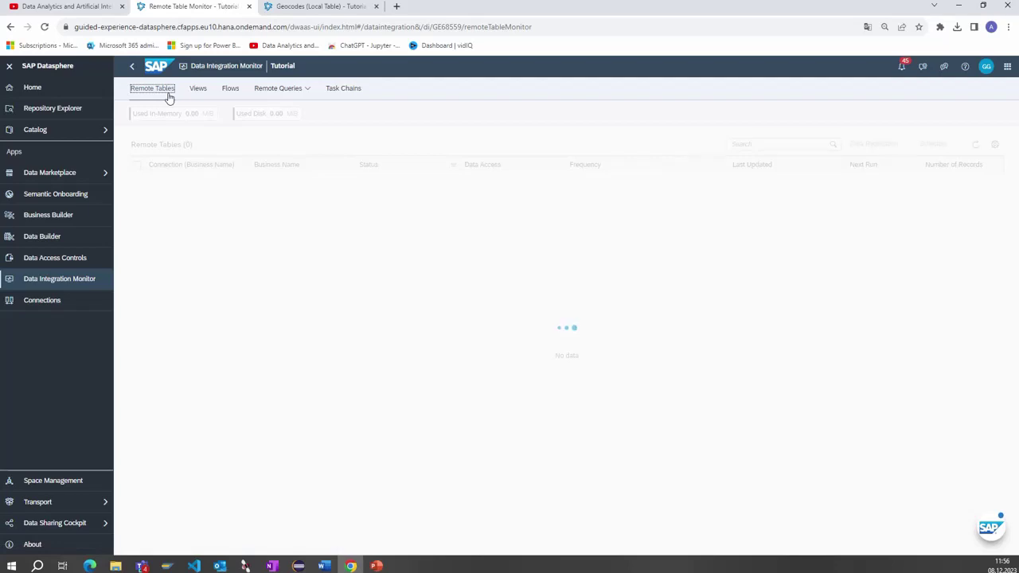
left_click(230, 89)
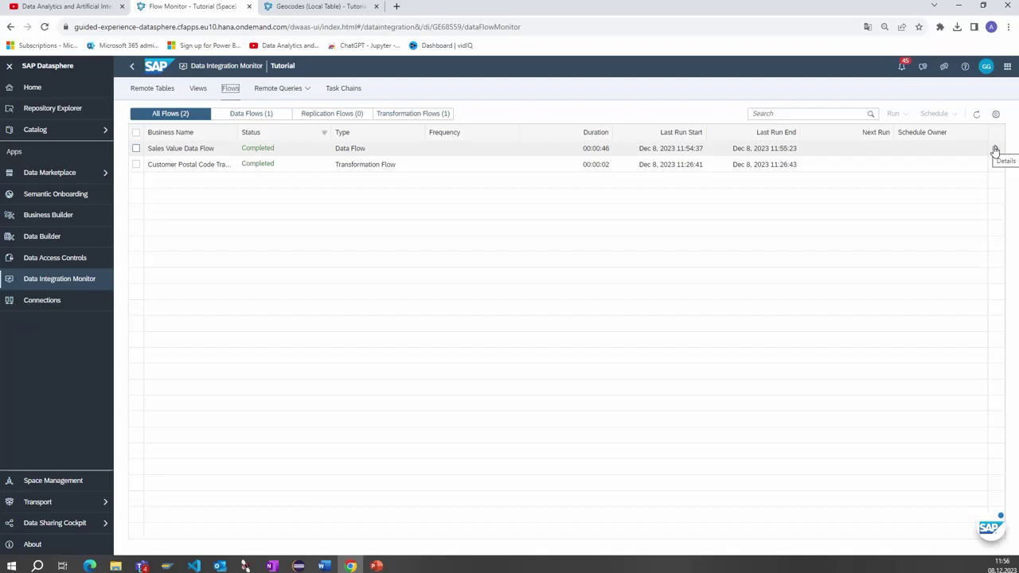
Check Customer Postal Code Transformation's completed run under Transformation Flows, then show all flows and Task Chains
left_click(433, 113)
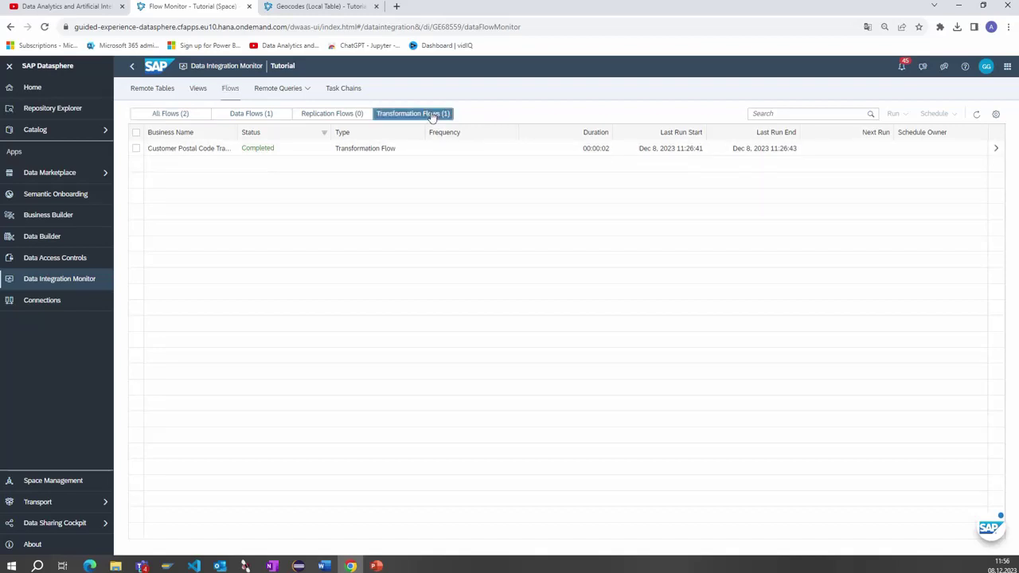
left_click(995, 148)
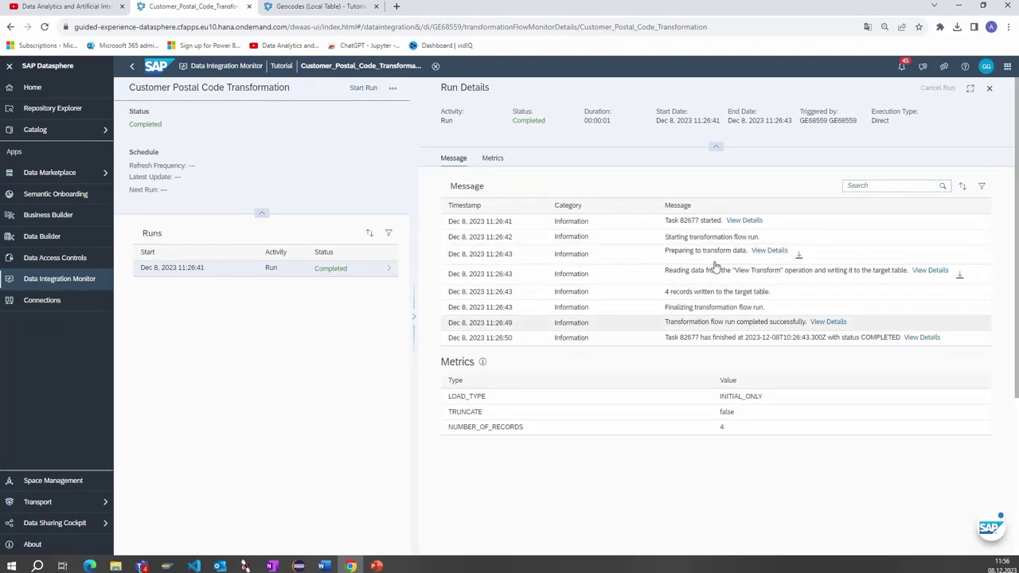
left_click(281, 68)
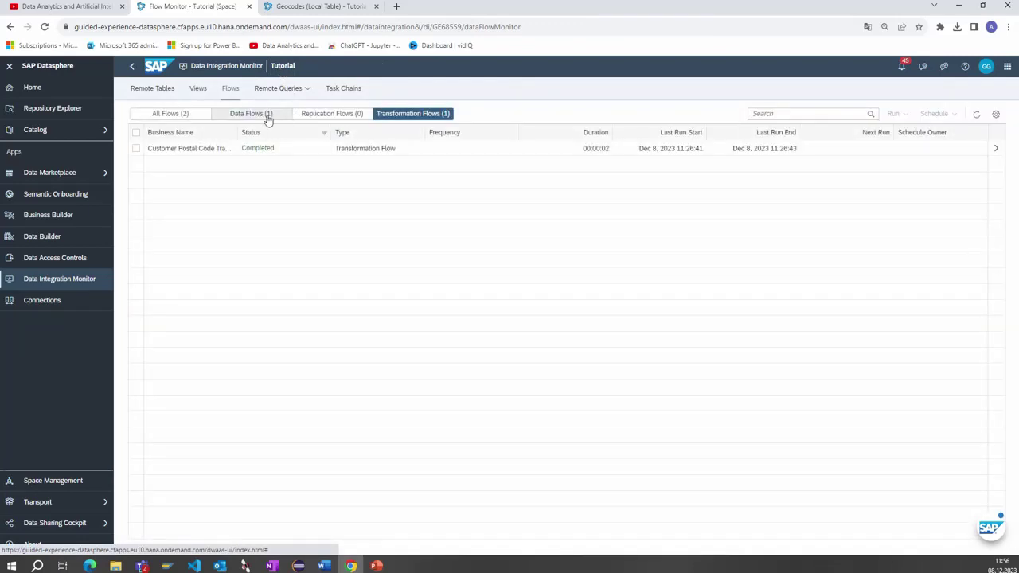
left_click(190, 116)
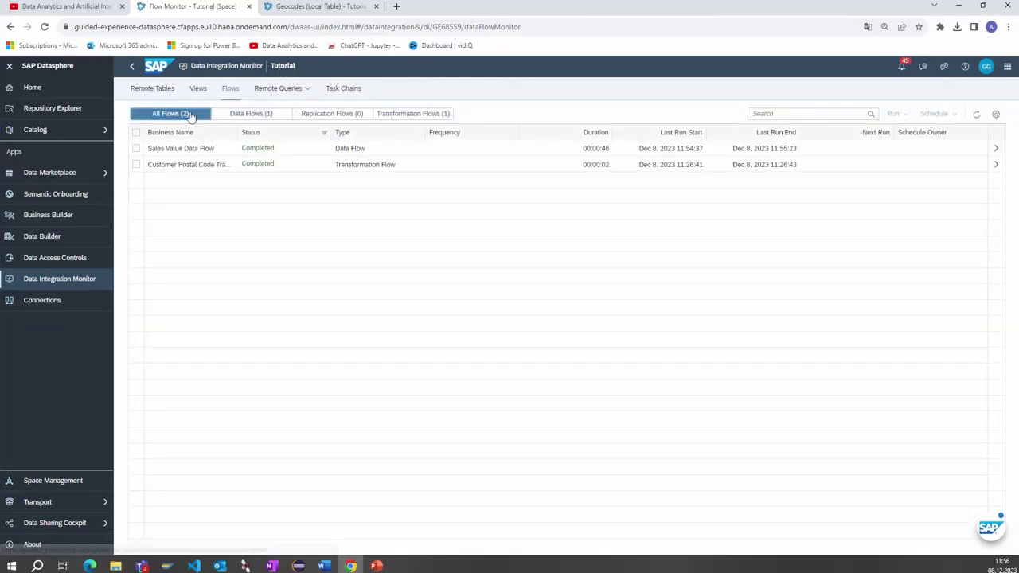
left_click(330, 93)
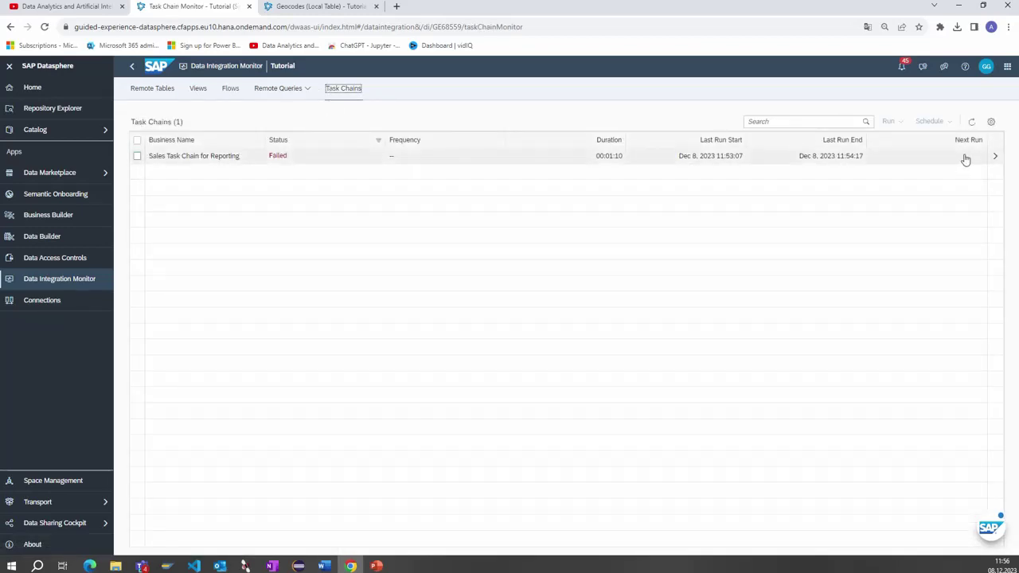
Open the failed chain run and copy Sales Value Data Flow's missing-consent error details
left_click(995, 156)
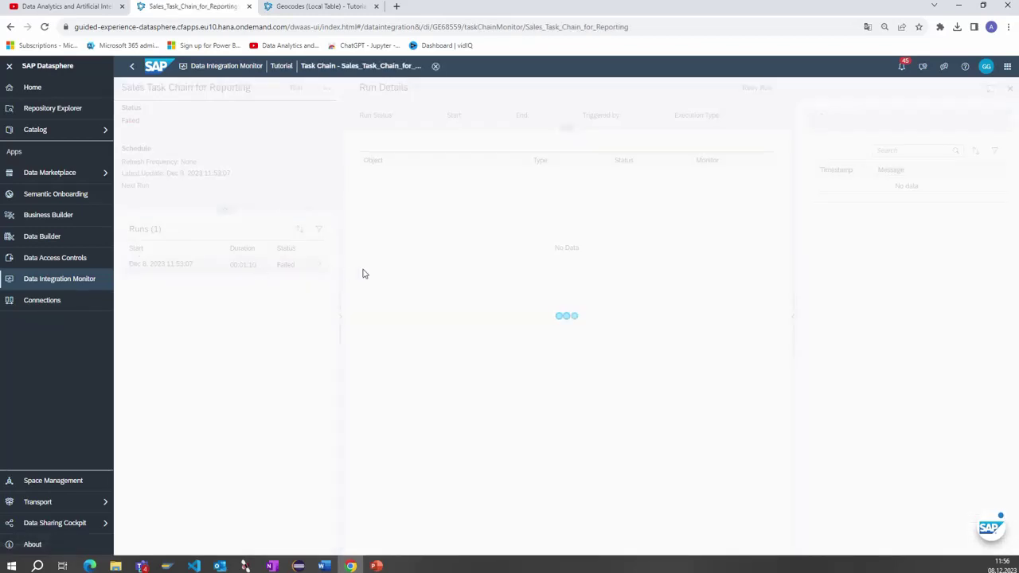
left_click(316, 269)
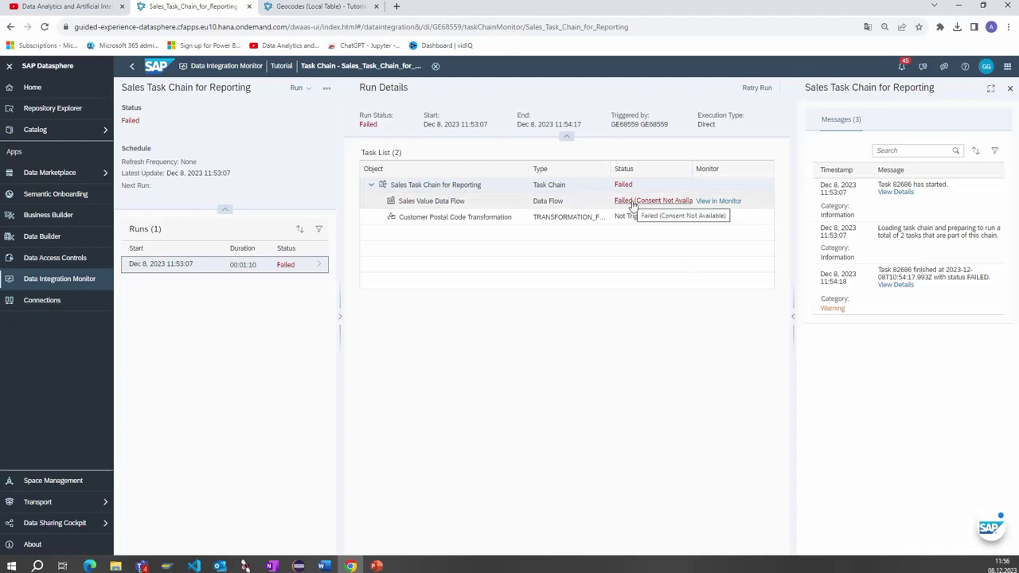
left_click(633, 203)
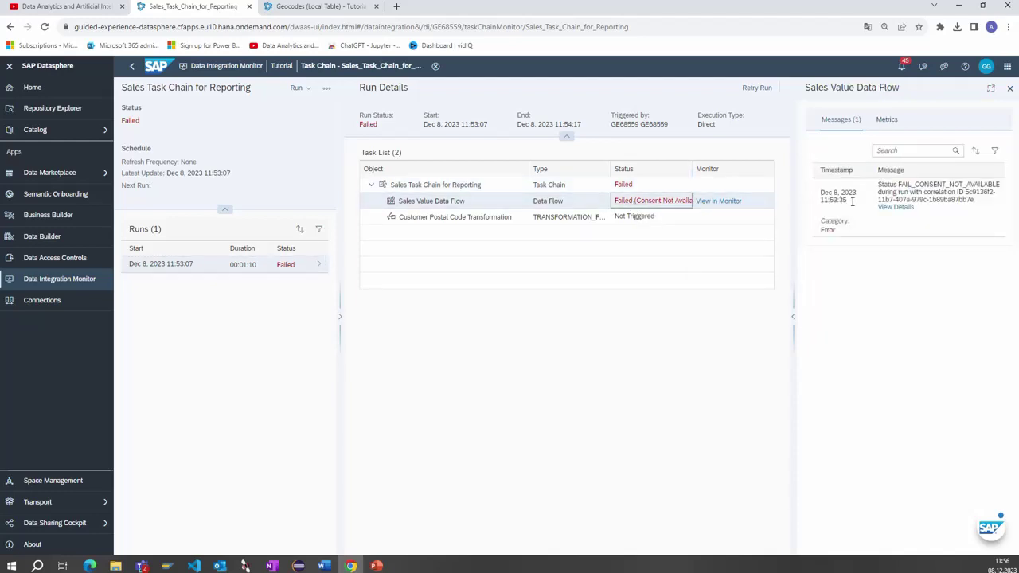
left_click(897, 208)
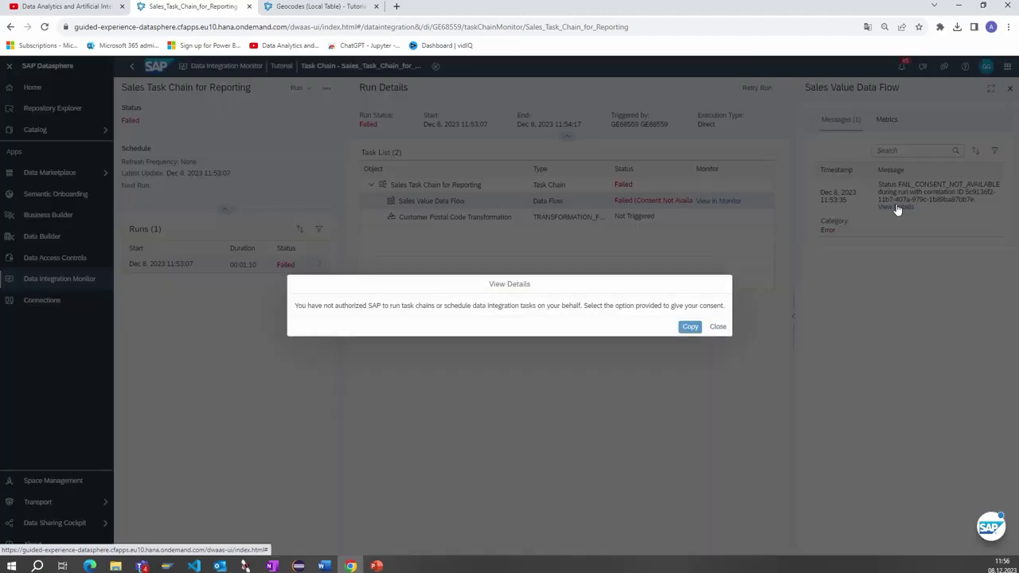
left_click(689, 327)
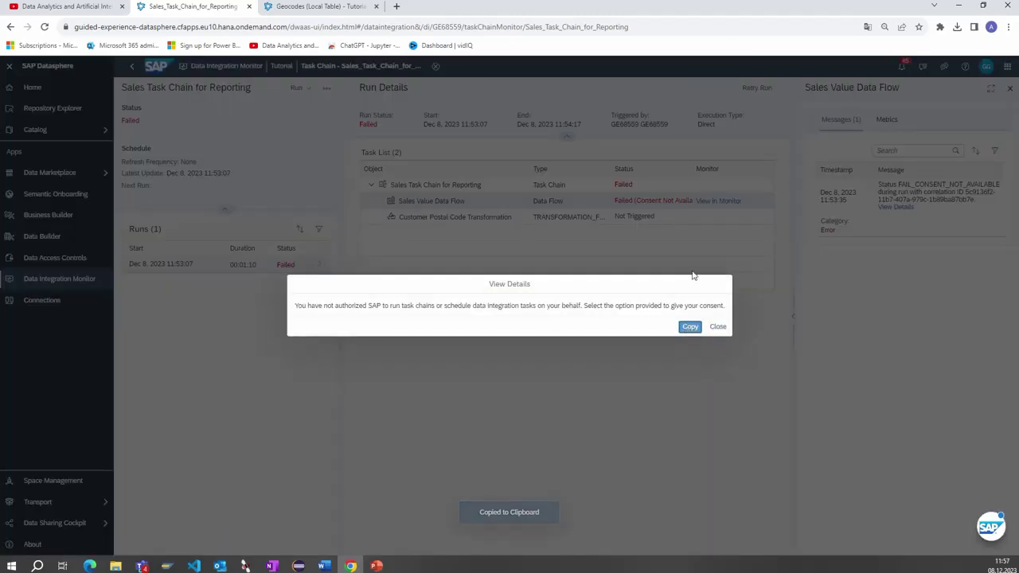
left_click(718, 326)
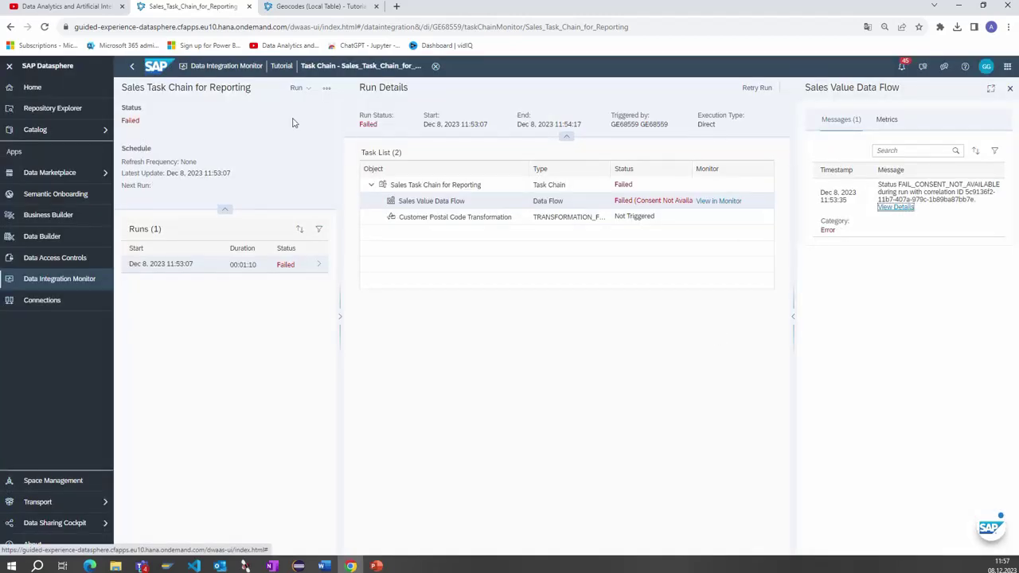
Leave the chain run, browse the Views and Remote Tables monitors, and return to the Data Builder
left_click(296, 88)
left_click(282, 67)
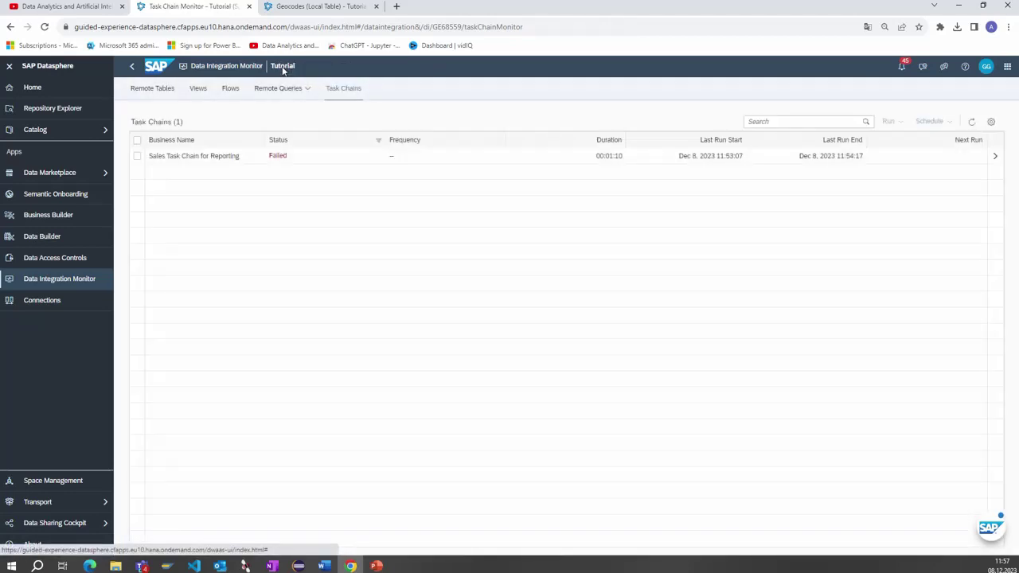
left_click(202, 93)
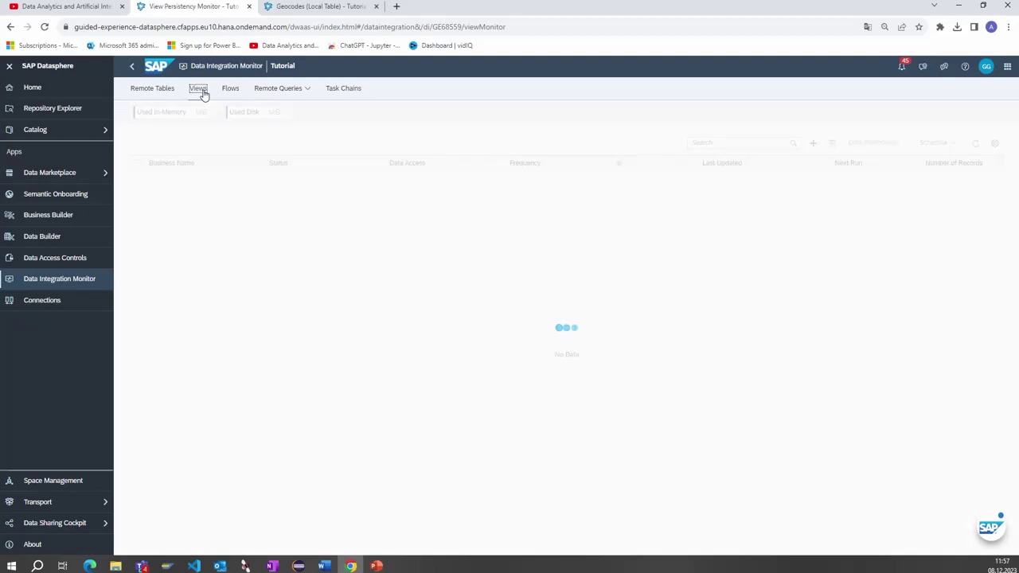
left_click(178, 93)
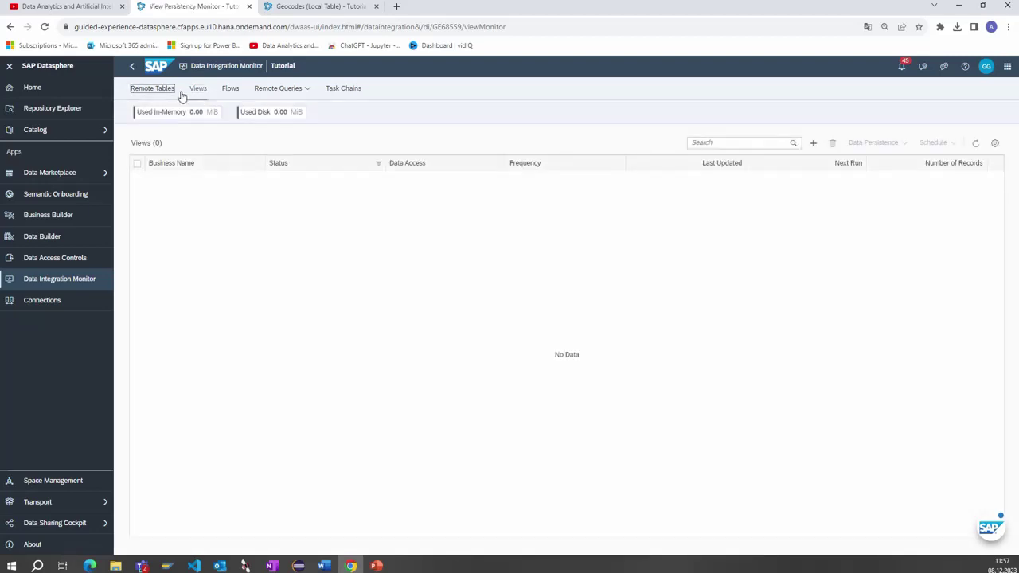
left_click(228, 67)
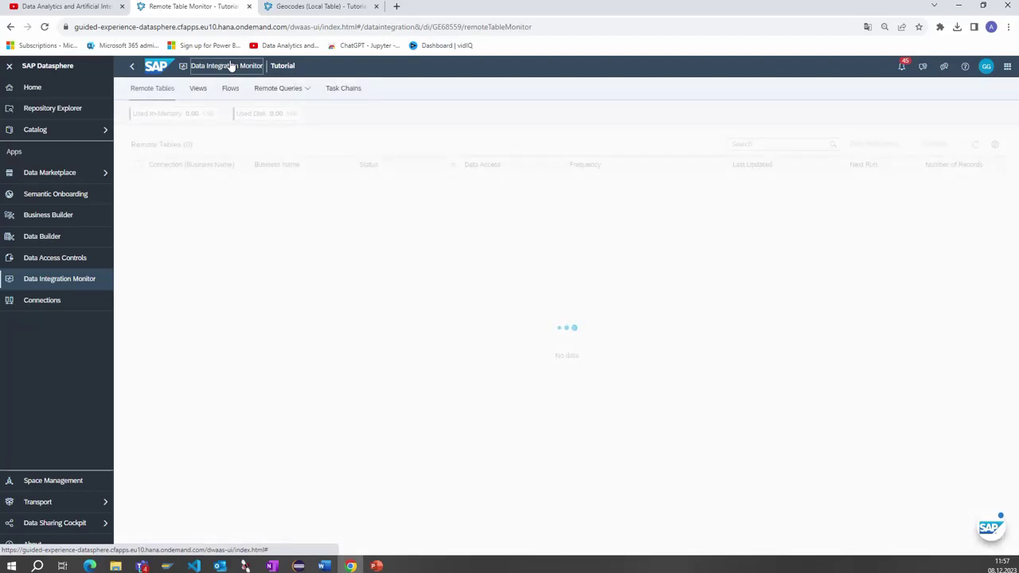
left_click(43, 236)
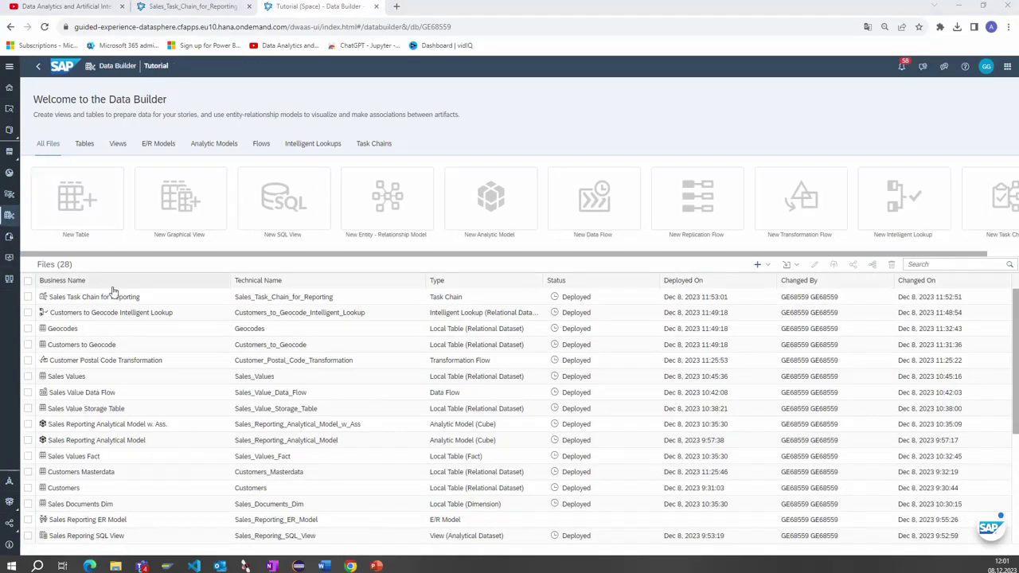
Check in the Task Chain Monitor that the 11:57:29 Sales Task Chain run completed both tasks
left_click(113, 297)
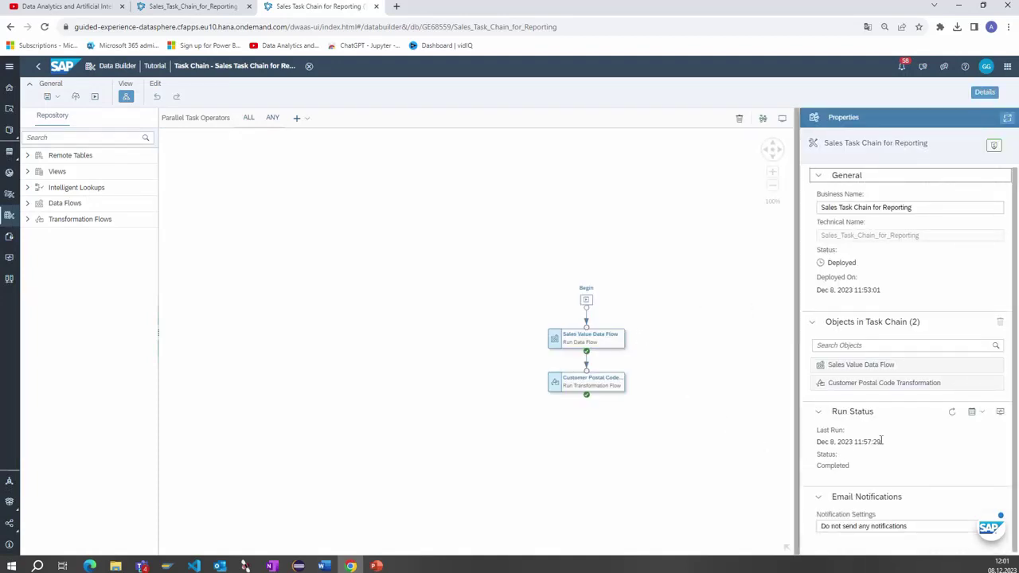
left_click(999, 412)
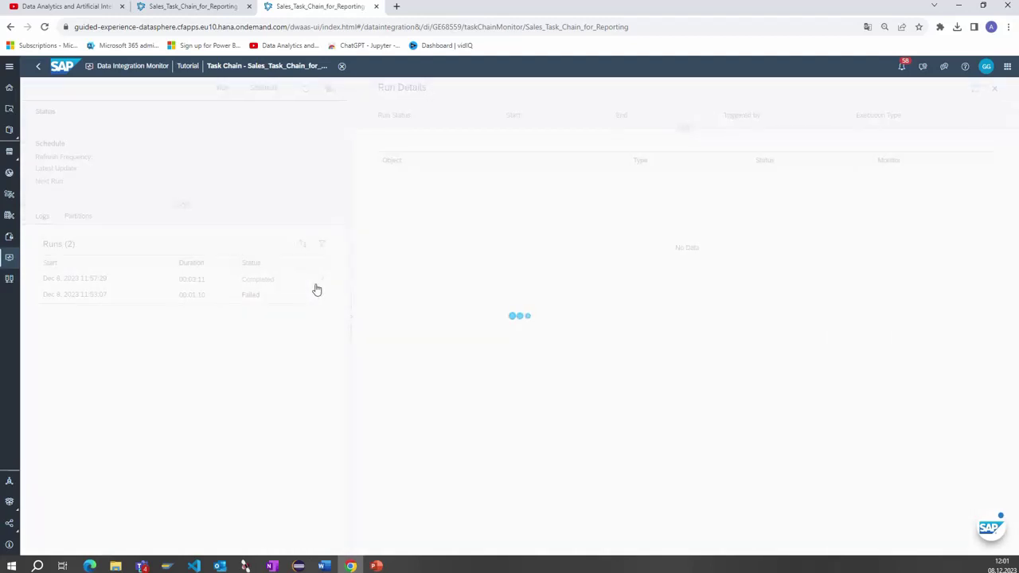
left_click(321, 269)
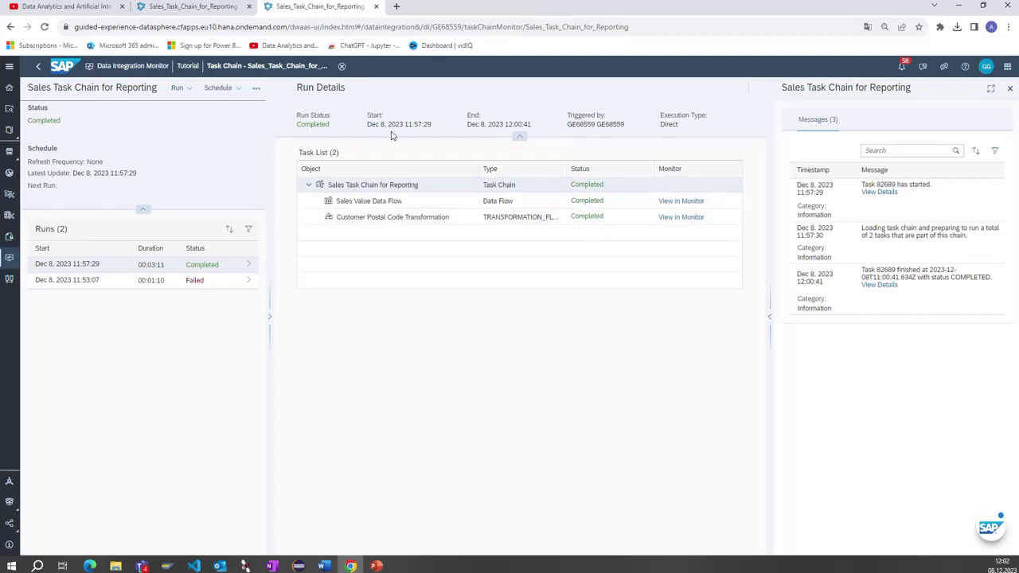
left_click(342, 66)
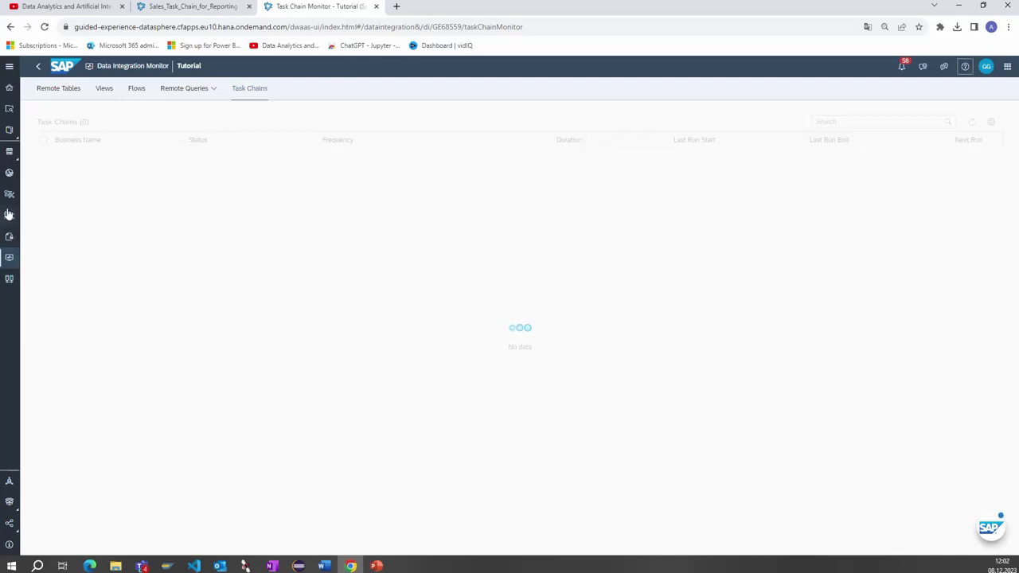
Return to the Data Builder's Tutorial space file list and scroll the new-object tiles right
left_click(38, 236)
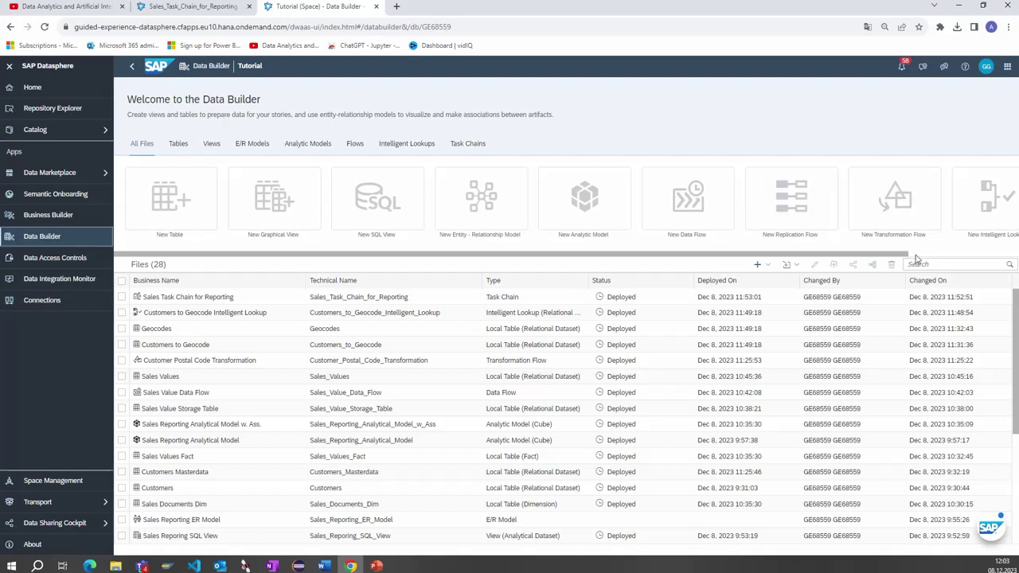
left_click_drag(904, 253, 956, 250)
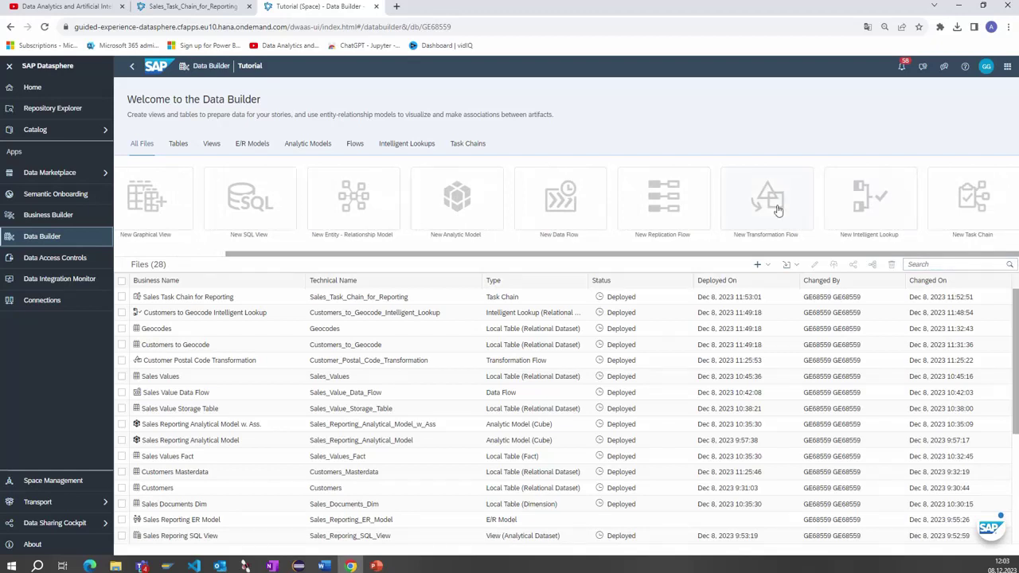